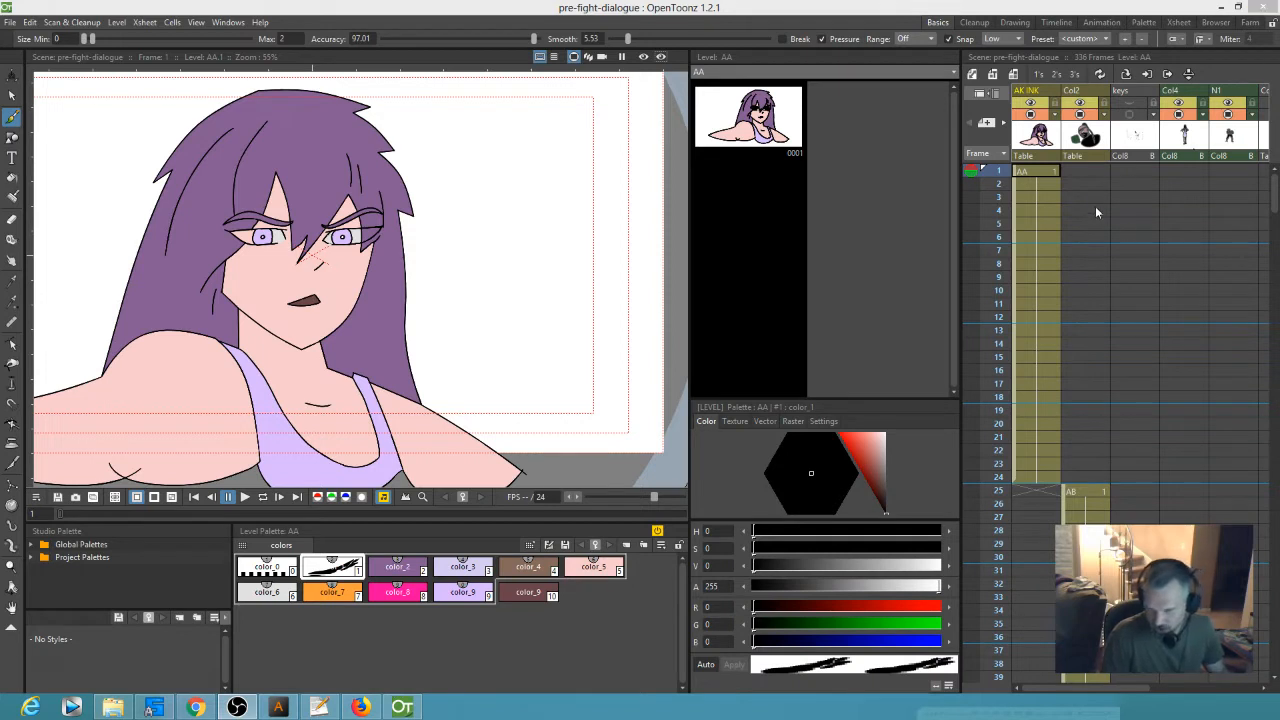
# - Select frame 1 of level AA in the AK INK column and save the scene with all its levels
pyautogui.click(1030, 152)
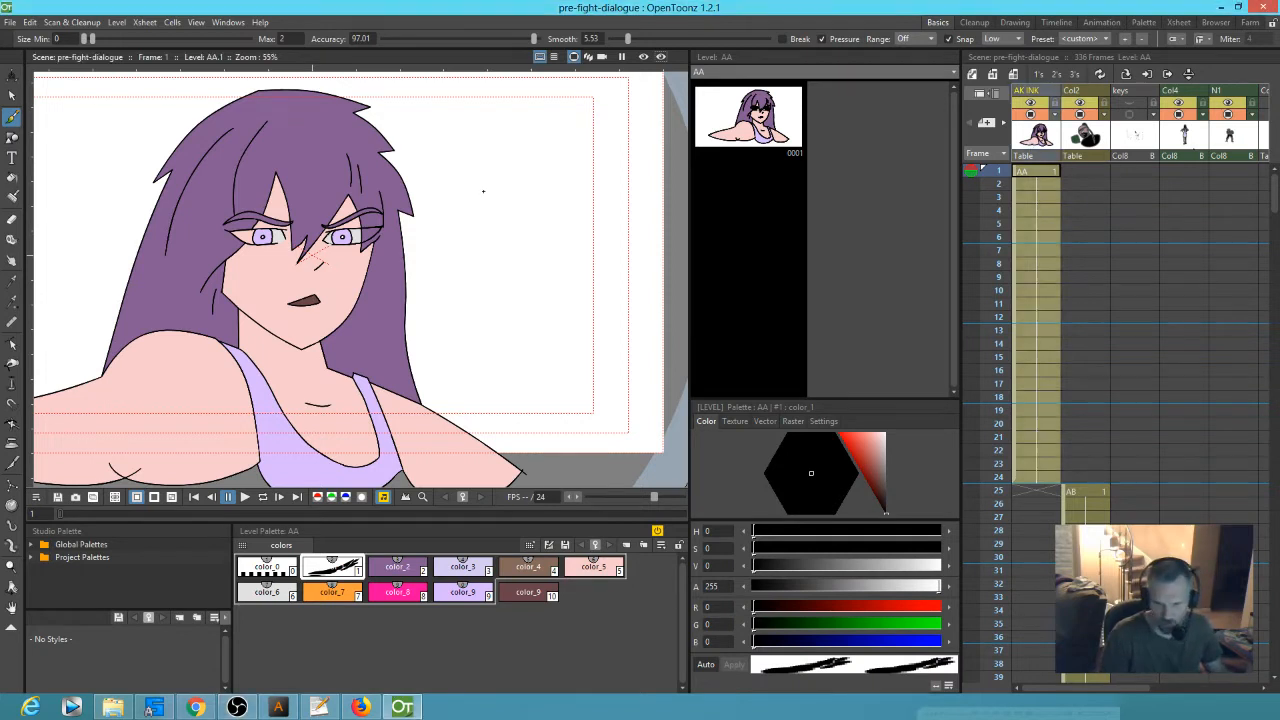
pyautogui.scroll(-2, 428, 208)
pyautogui.moveTo(1000, 172)
pyautogui.mouseDown()
pyautogui.moveTo(987, 716)
pyautogui.moveTo(968, 316)
pyautogui.moveTo(956, 674)
pyautogui.moveTo(960, 705)
pyautogui.moveTo(975, 705)
pyautogui.moveTo(985, 603)
pyautogui.moveTo(940, 380)
pyautogui.moveTo(943, 342)
pyautogui.moveTo(970, 303)
pyautogui.moveTo(975, 168)
pyautogui.mouseUp()
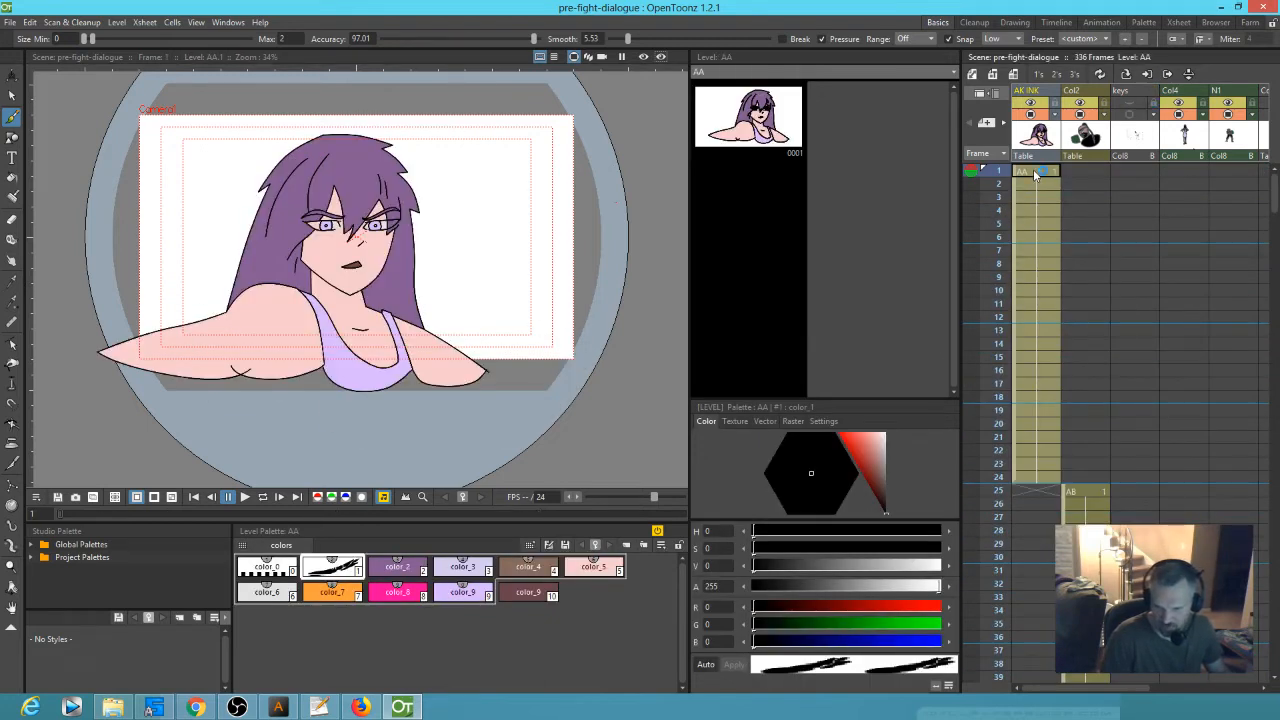
pyautogui.click(1035, 174)
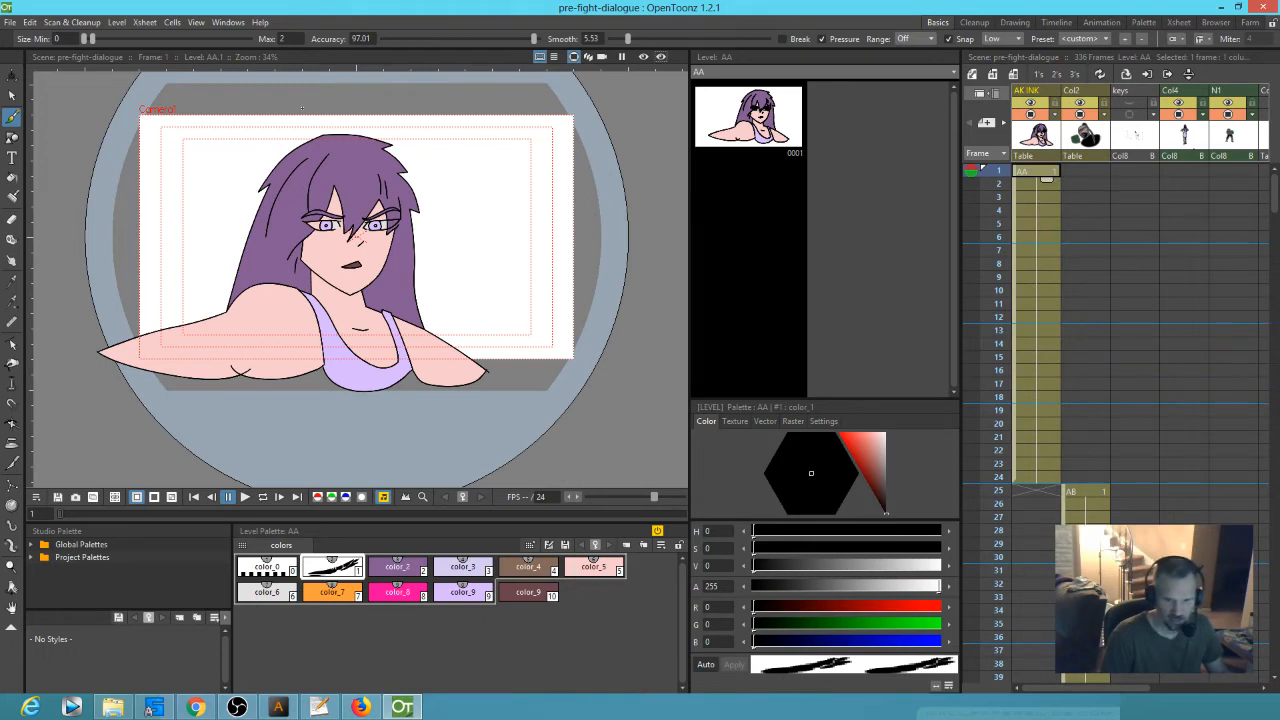
pyautogui.click(10, 22)
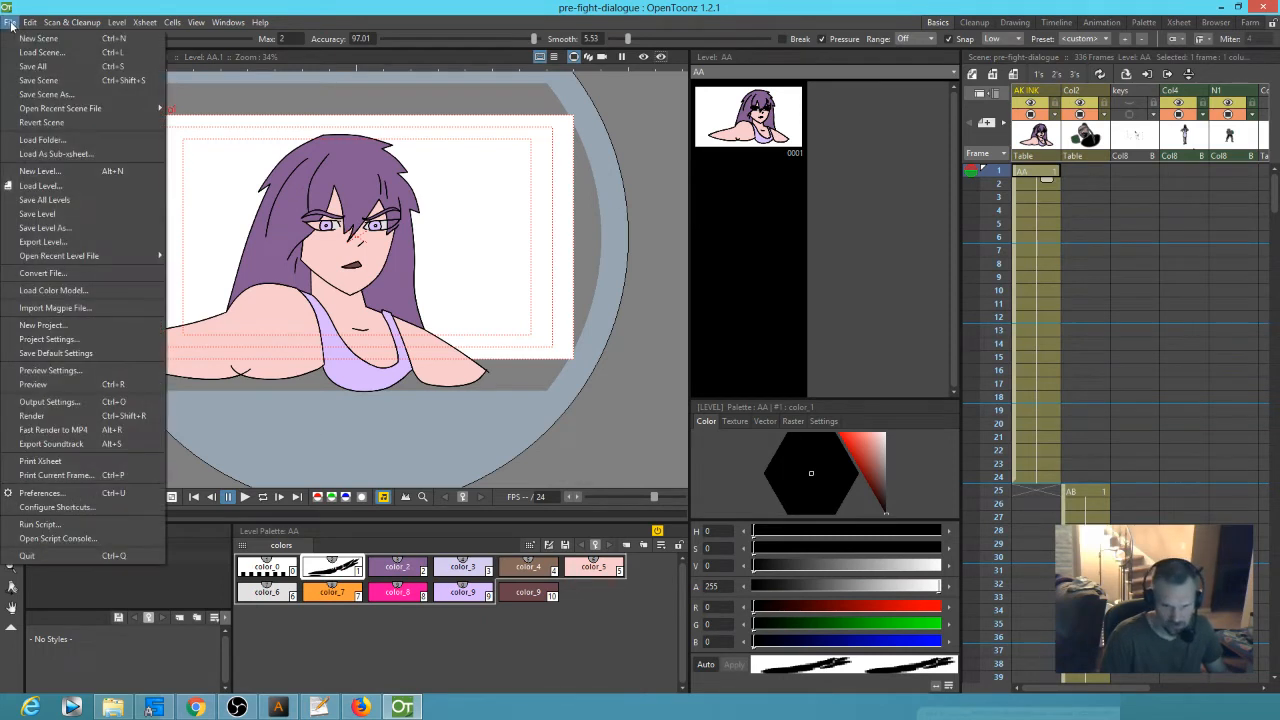
pyautogui.click(22, 70)
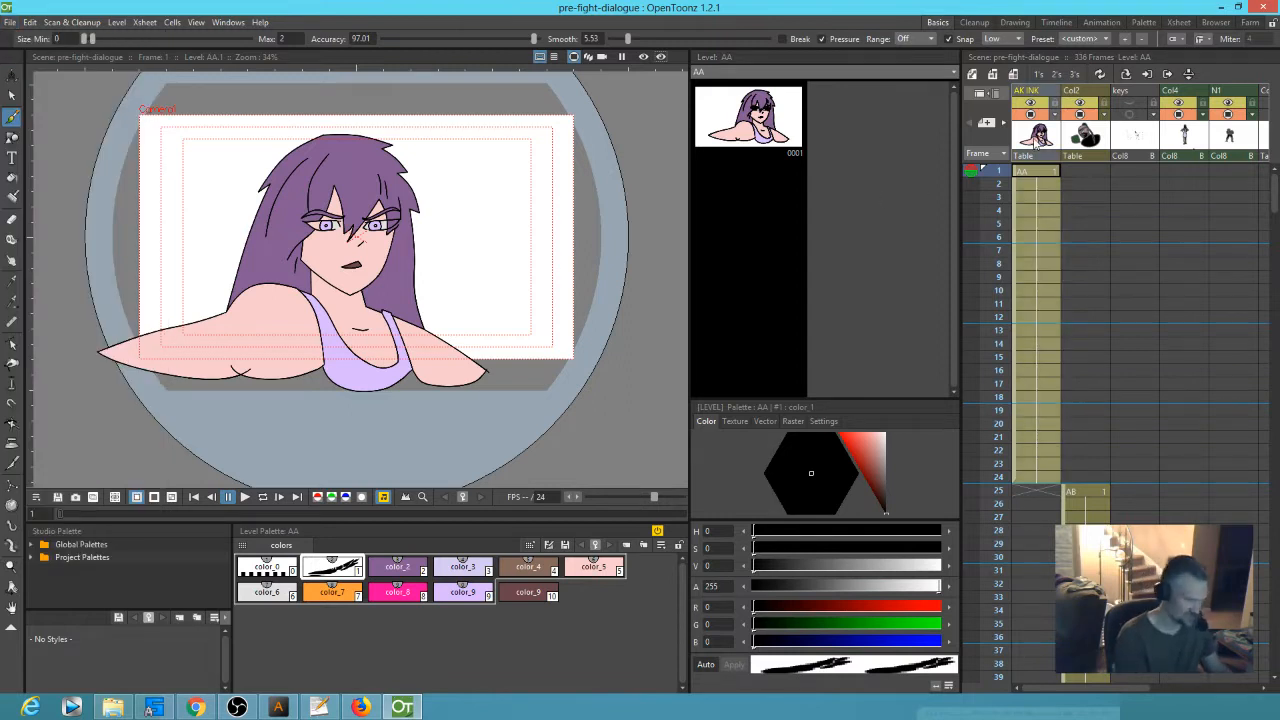
# - Collapse the AK INK column into a sub-xsheet, including the relevant pegbars
pyautogui.hotkey('alt', 'c')
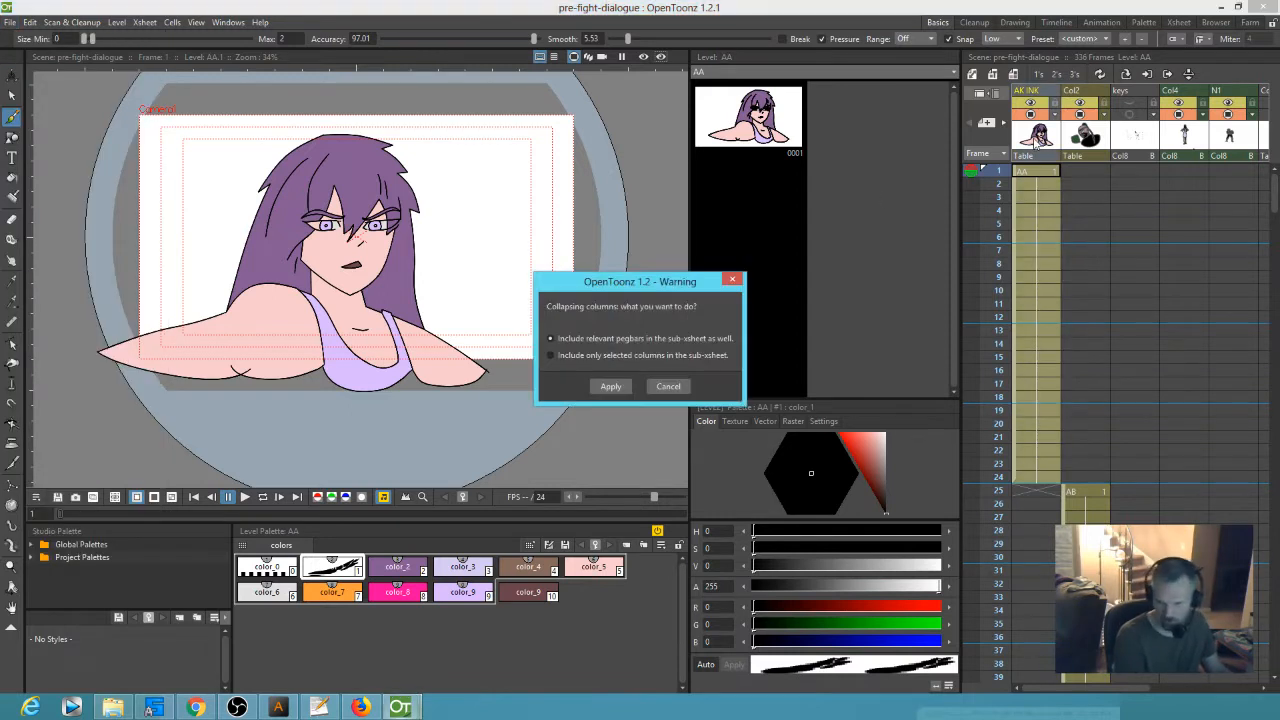
pyautogui.click(610, 386)
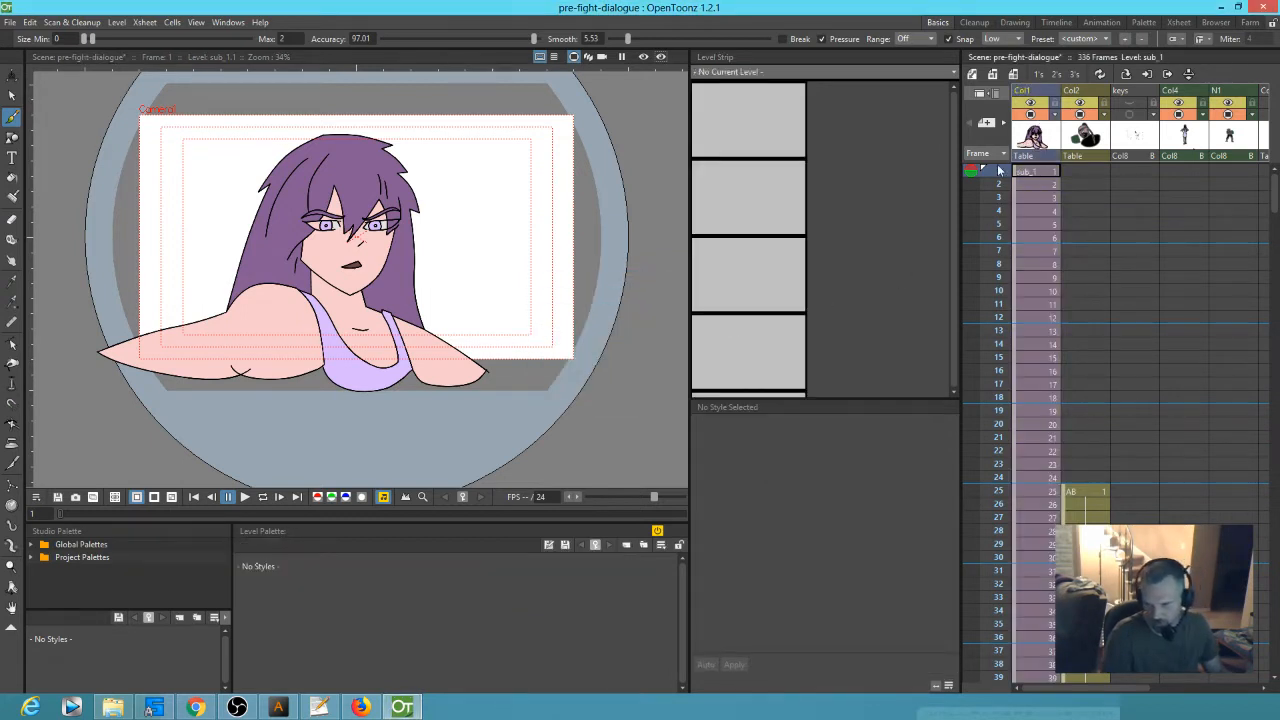
pyautogui.moveTo(998, 171)
pyautogui.mouseDown()
pyautogui.moveTo(985, 525)
pyautogui.moveTo(925, 650)
pyautogui.moveTo(913, 458)
pyautogui.moveTo(930, 284)
pyautogui.mouseUp()
pyautogui.moveTo(933, 160); pyautogui.dragTo(912, 44)
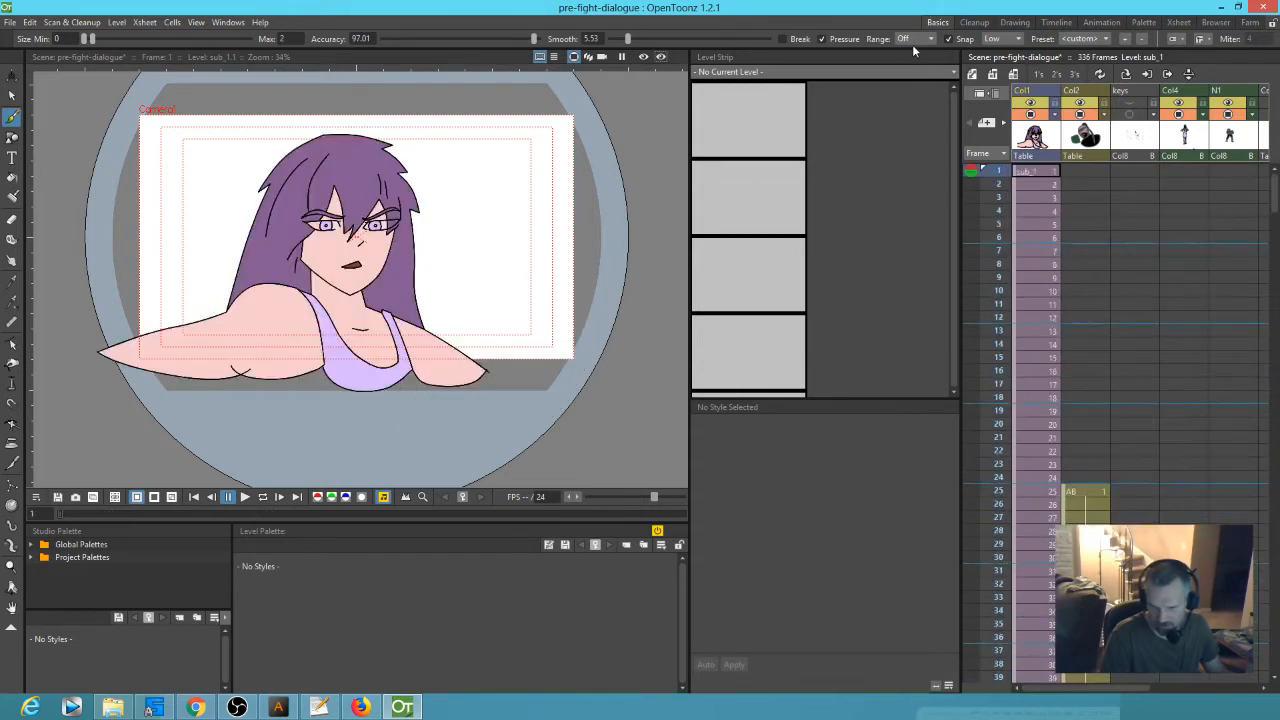
# - Select frames 25 to 48 of the collapsed sub-xsheet column to examine its extended exposure
pyautogui.click(1027, 491)
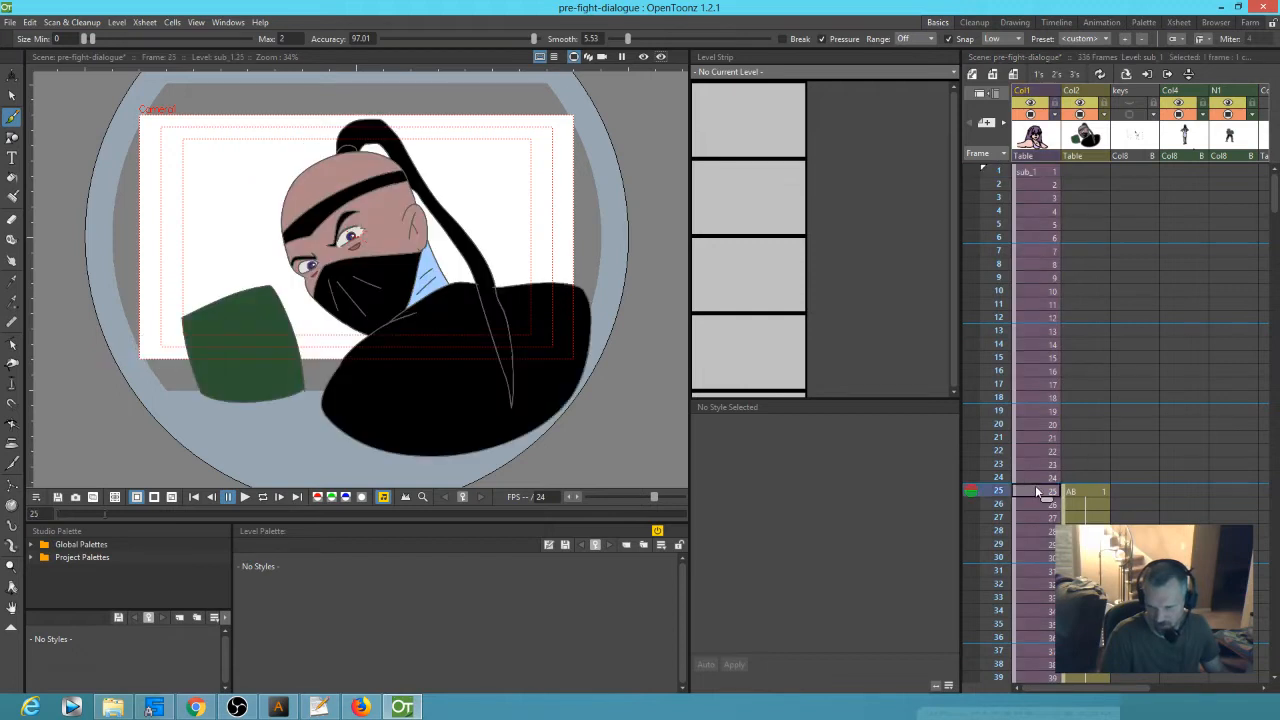
pyautogui.scroll(-5, 1029, 520)
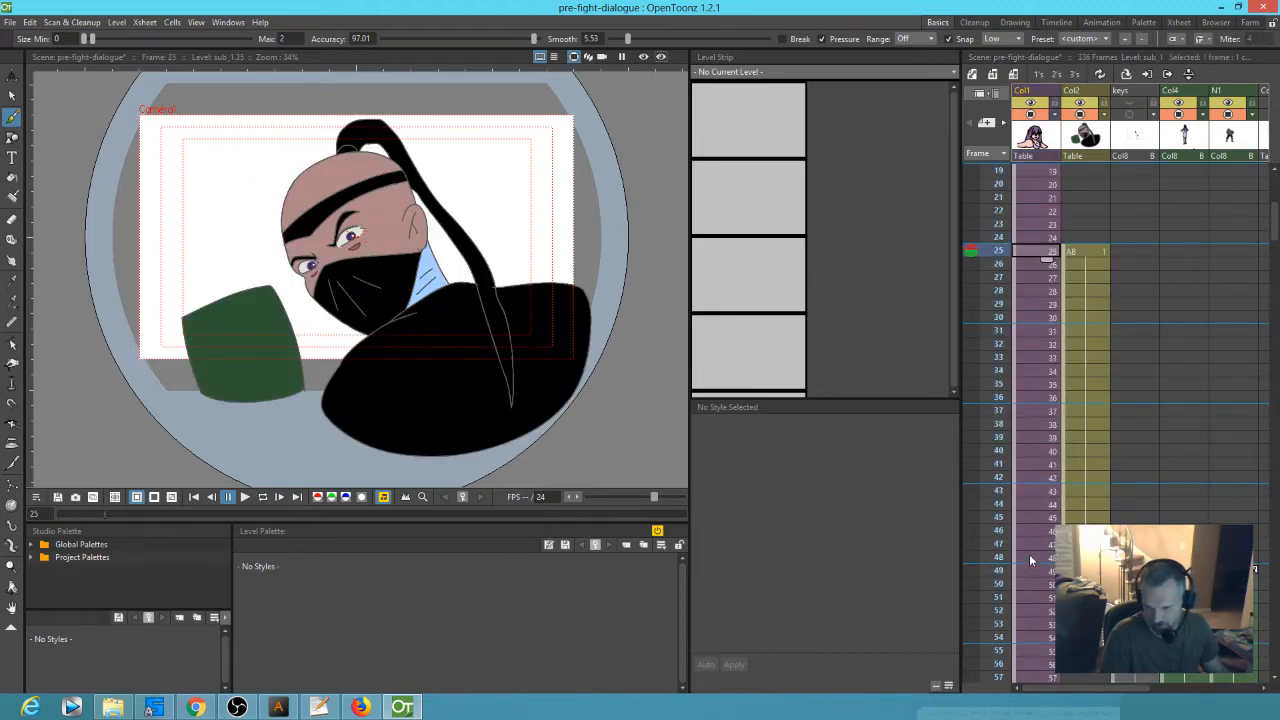
pyautogui.keyDown('shift'); pyautogui.click(1029, 556); pyautogui.keyUp('shift')
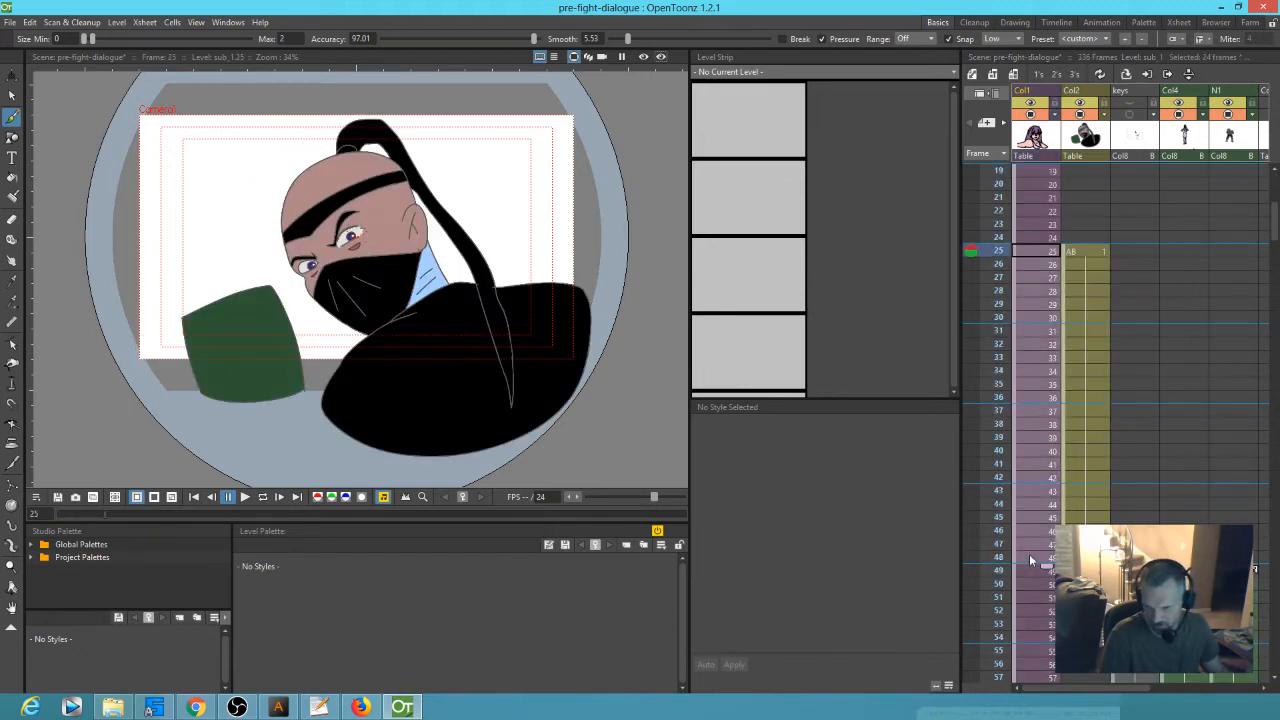
# - Open the first column's sub-xsheet, view frame 1 of level AA inside it, and return to the main xsheet
pyautogui.click(1030, 142)
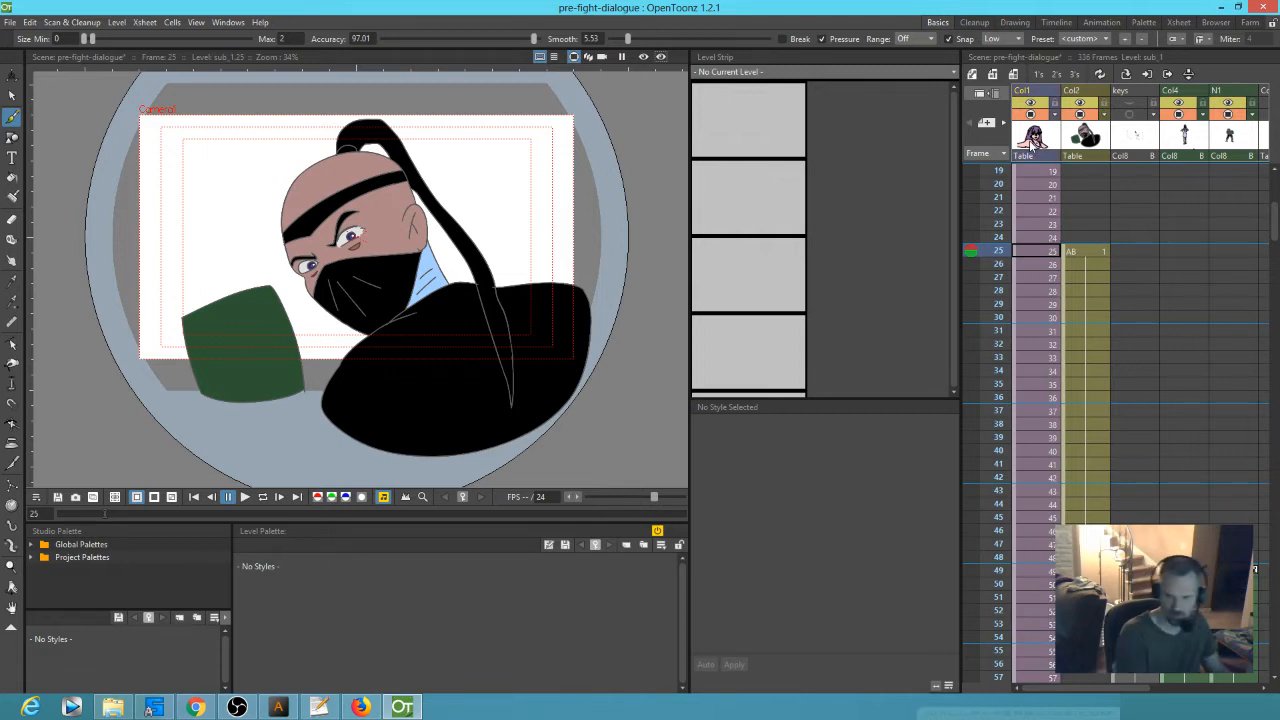
pyautogui.doubleClick(1031, 146)
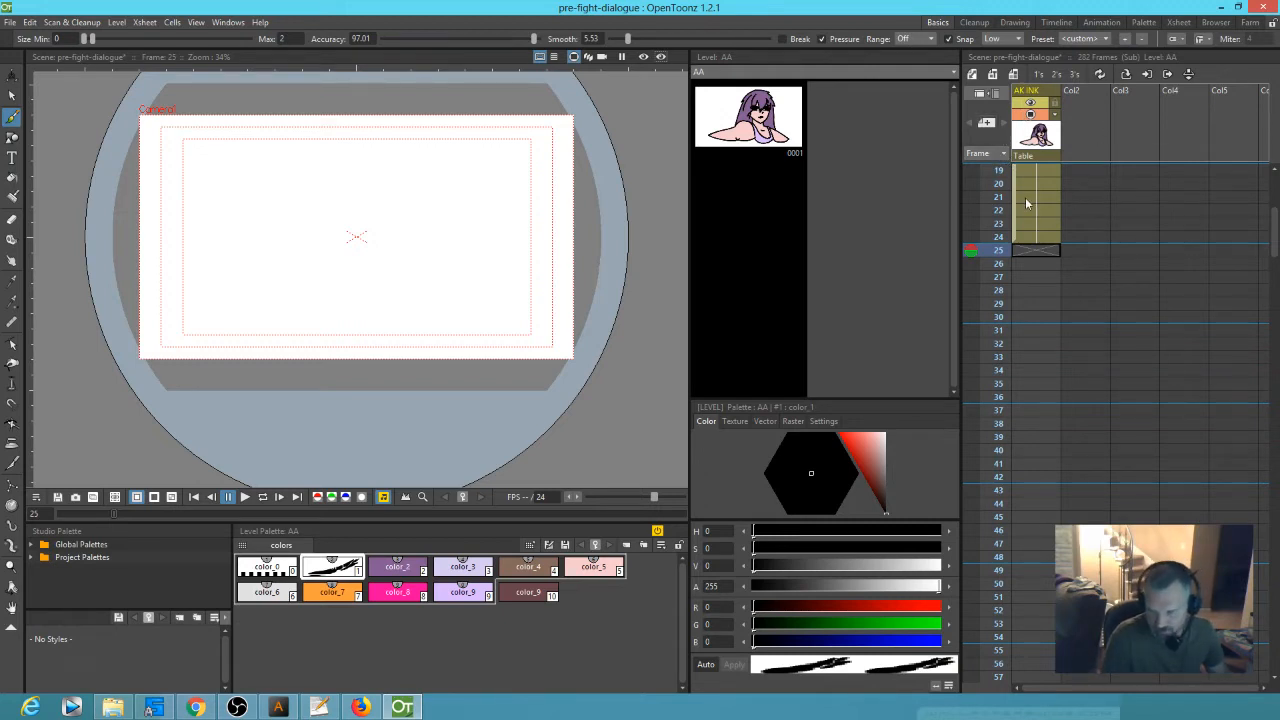
pyautogui.scroll(4, 1025, 197)
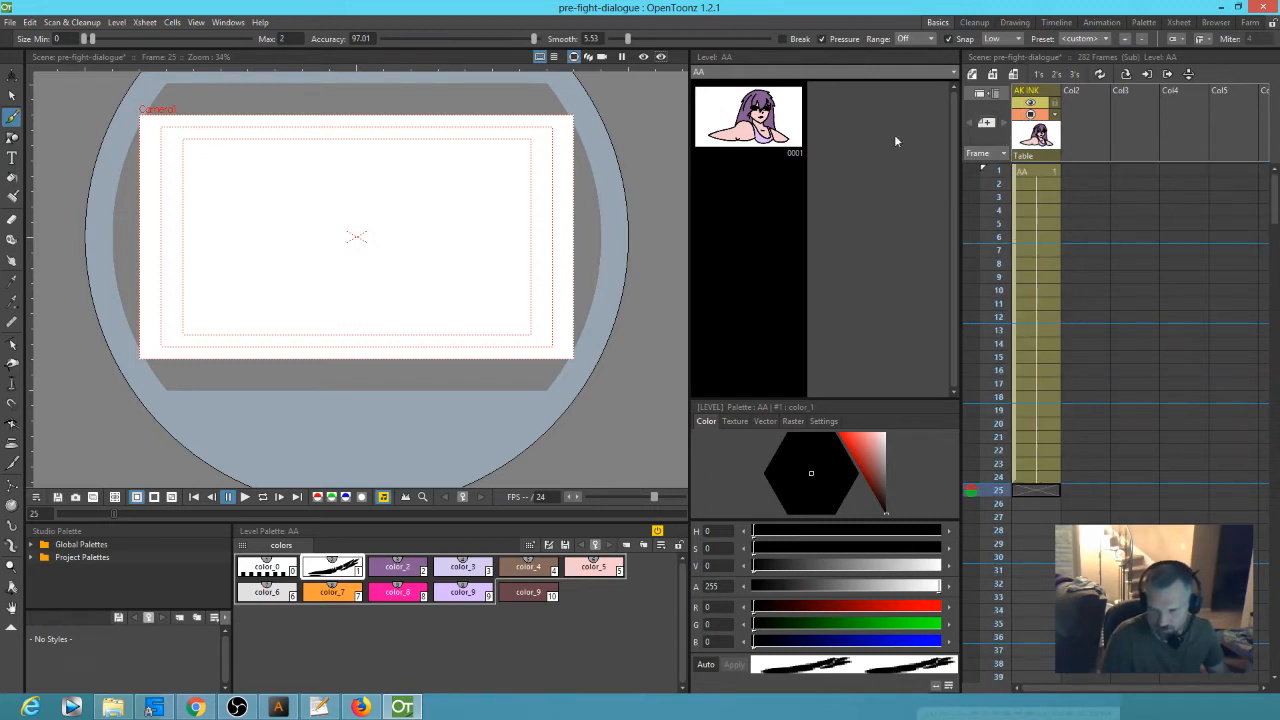
pyautogui.click(9, 22)
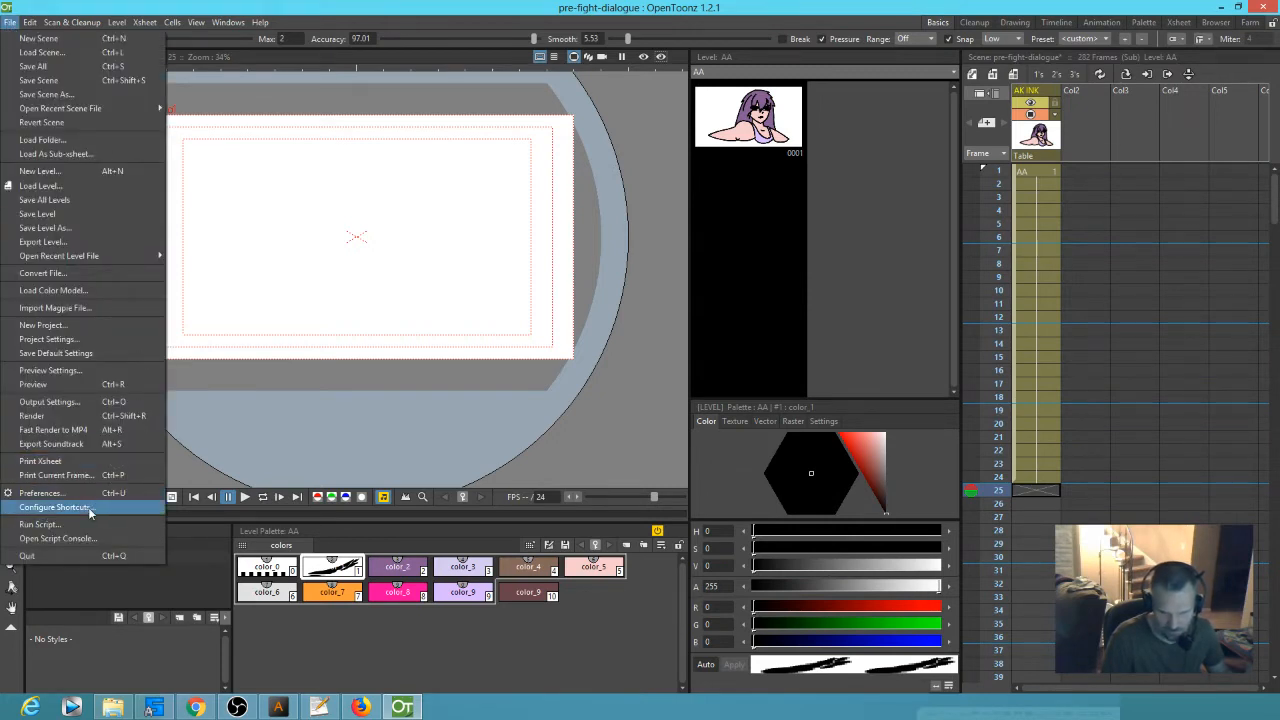
pyautogui.click(816, 12)
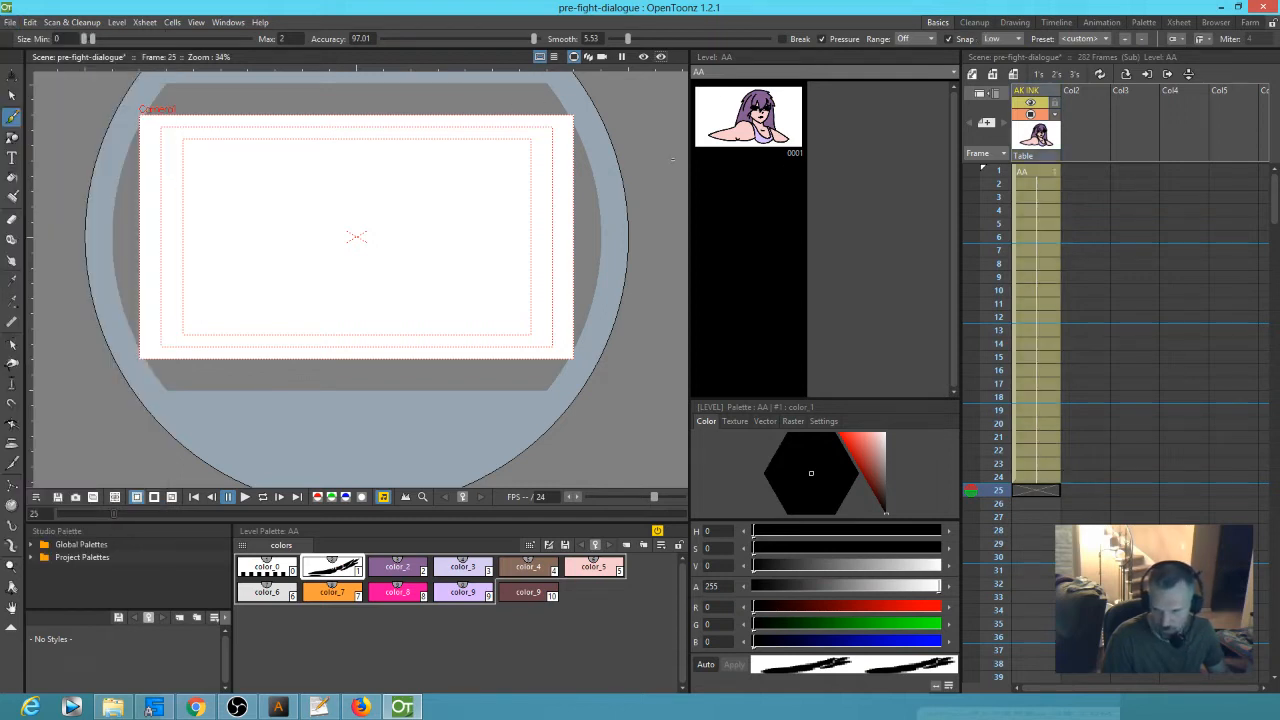
pyautogui.click(1030, 173)
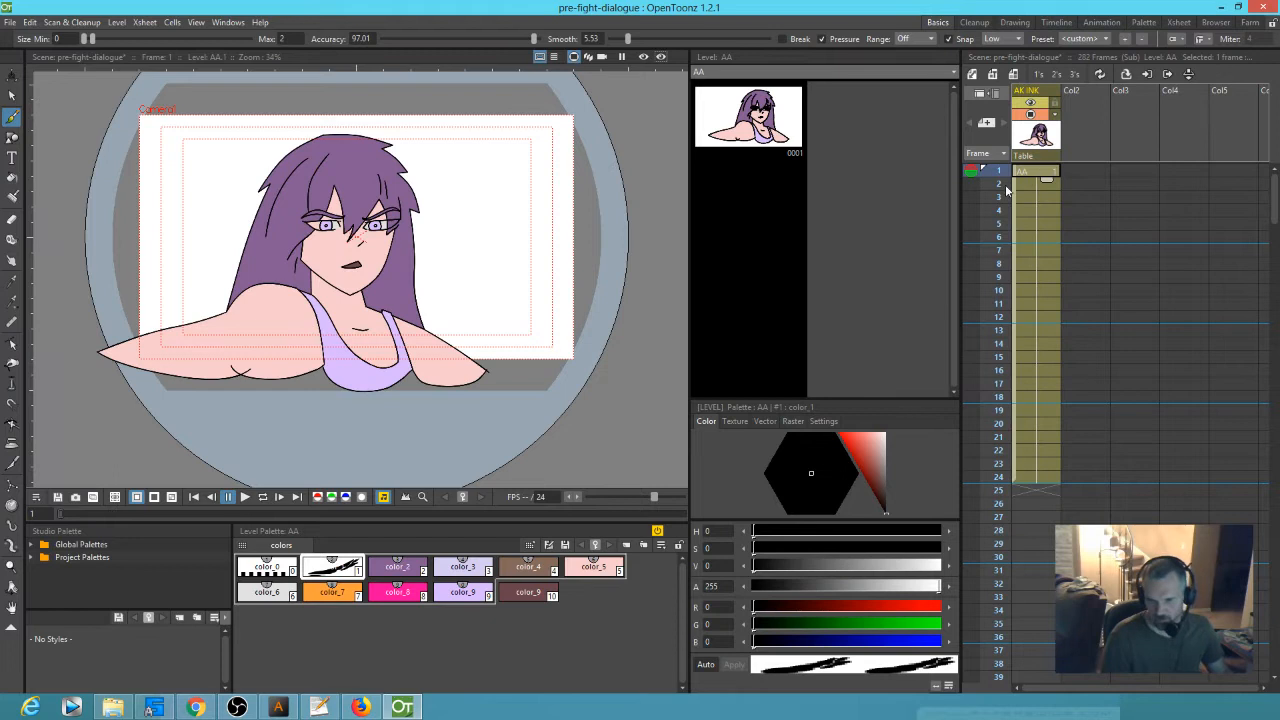
pyautogui.hotkey('ctrl', 'shift', 'e')
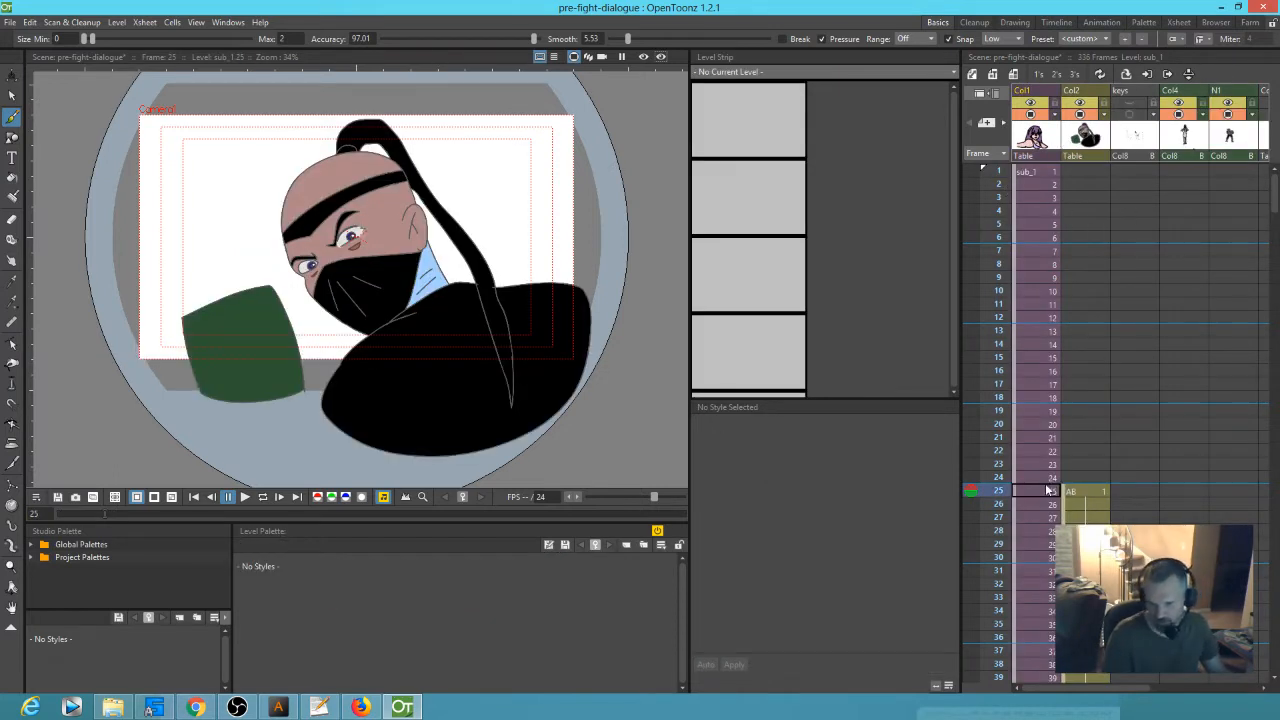
# - Reopen the first column's sub-xsheet and go to frame 1 of level AA
pyautogui.click(1030, 142)
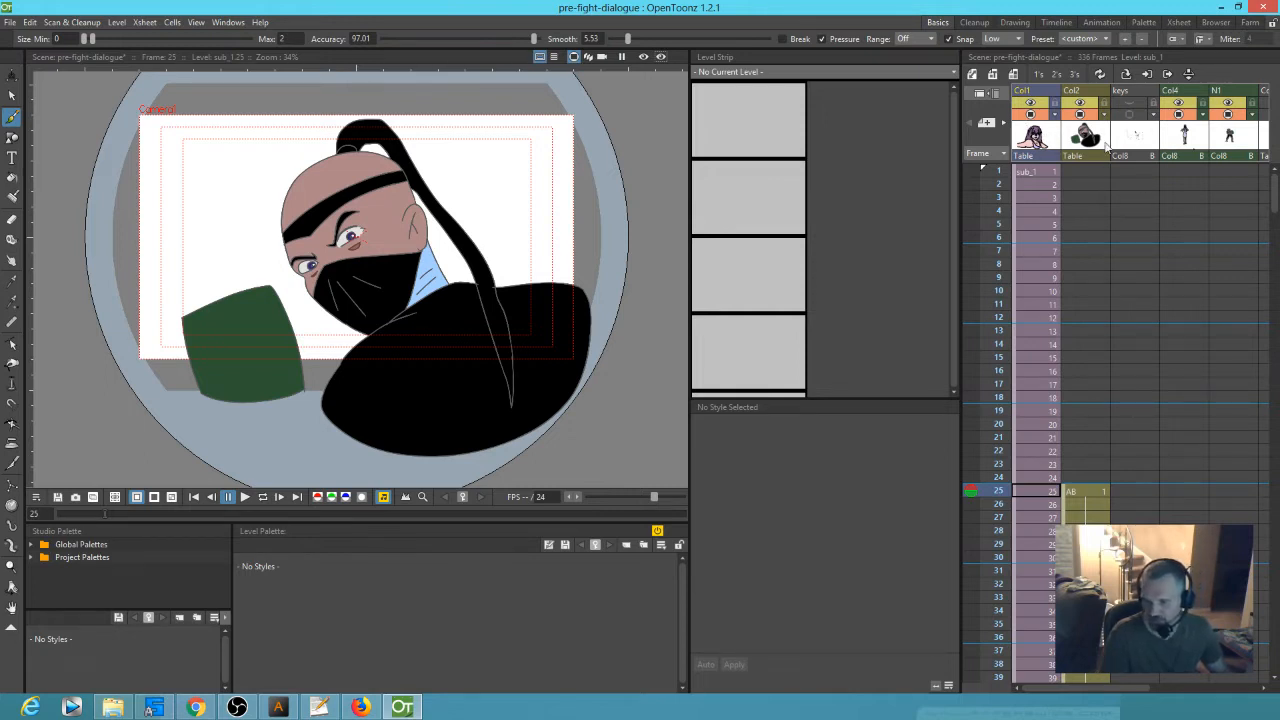
pyautogui.rightClick(1027, 131)
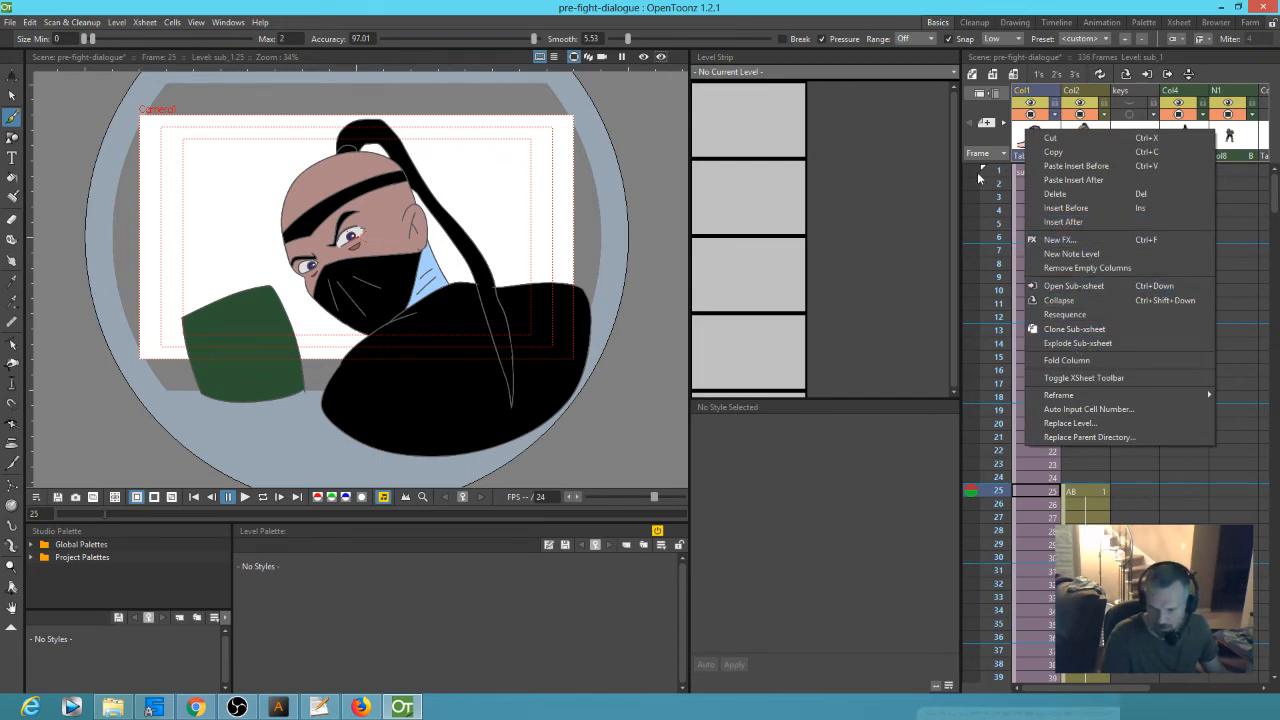
pyautogui.click(1023, 126)
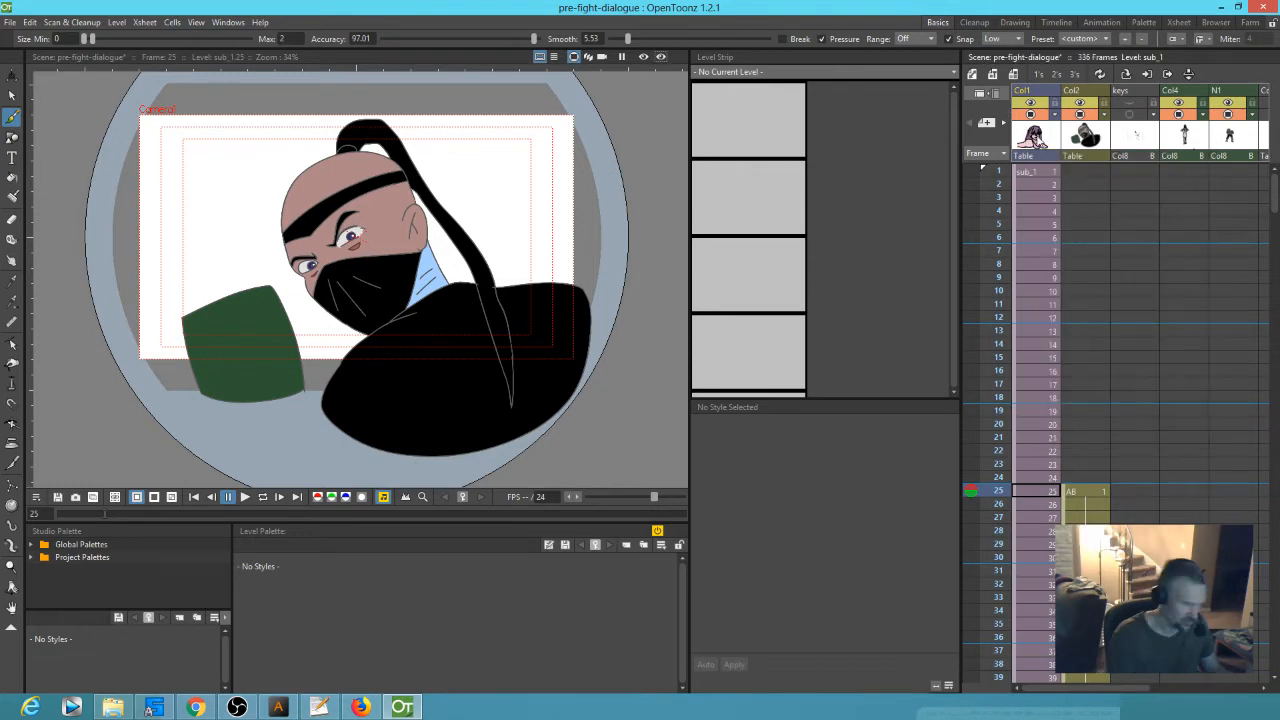
pyautogui.hotkey('ctrl', 'e')
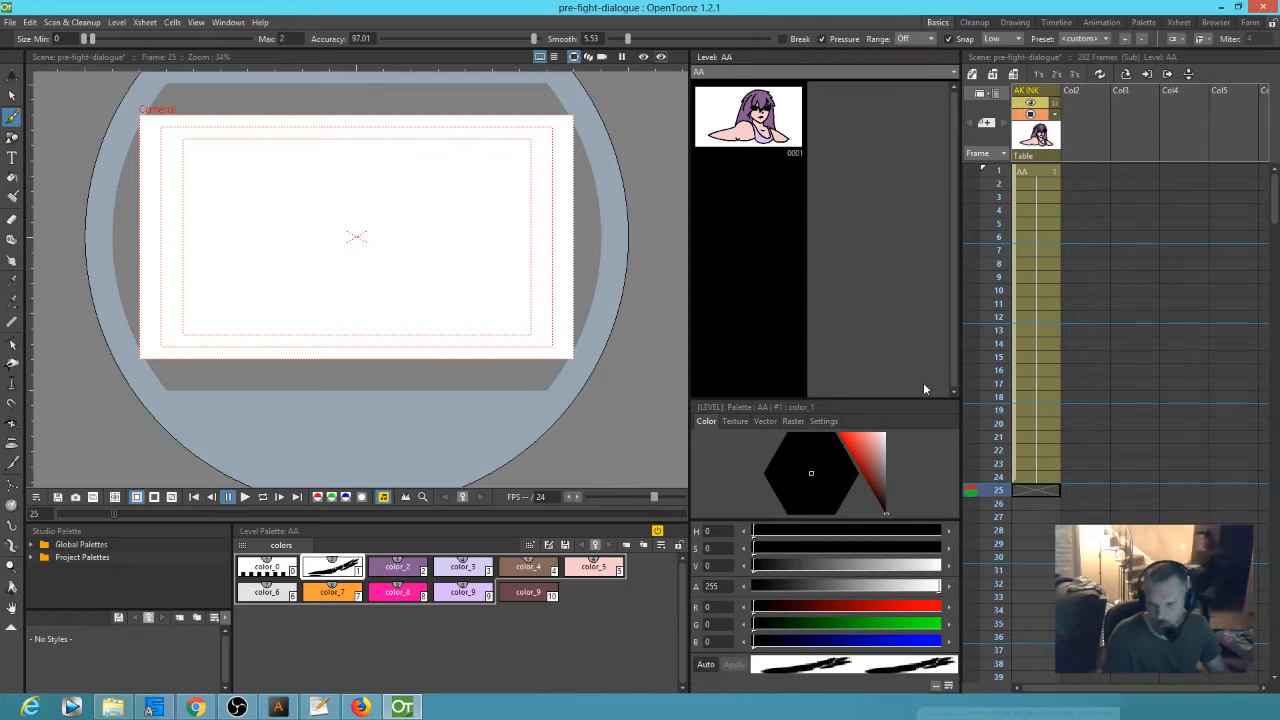
pyautogui.click(1040, 170)
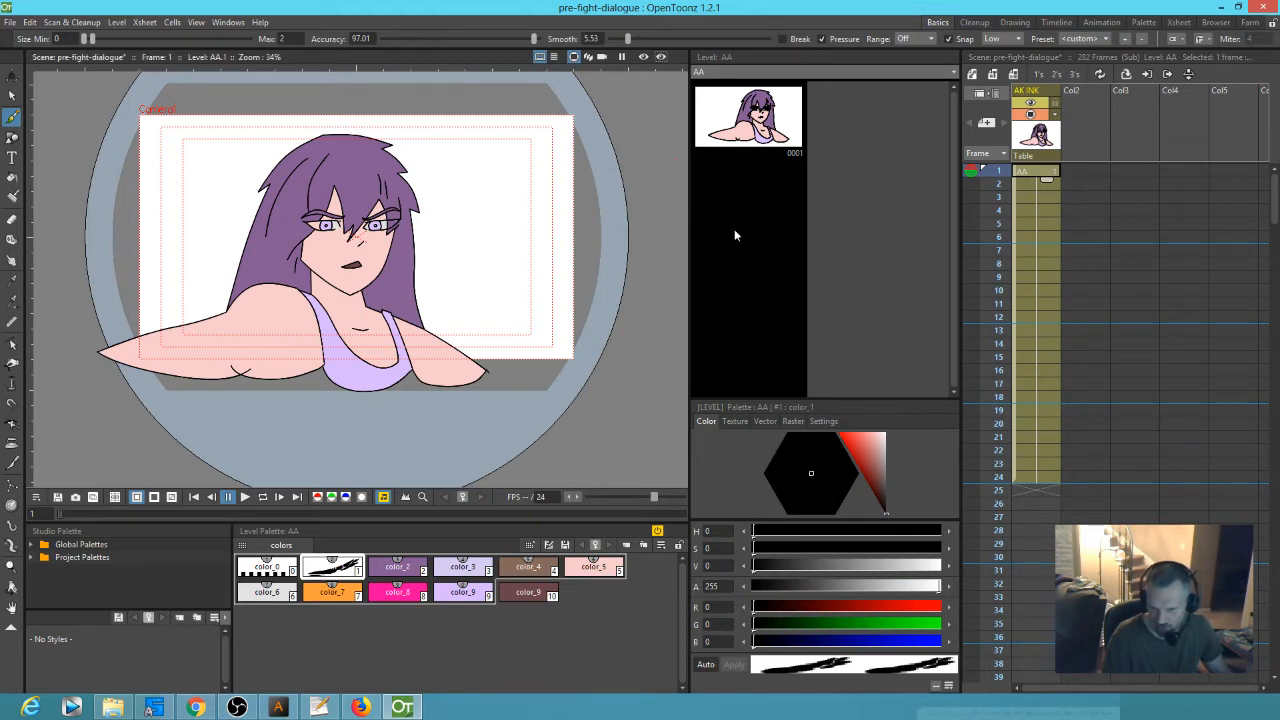
# - Choose the light grey color_6 style and activate the Fill tool for the character's left eye
pyautogui.scroll(4, 351, 227)
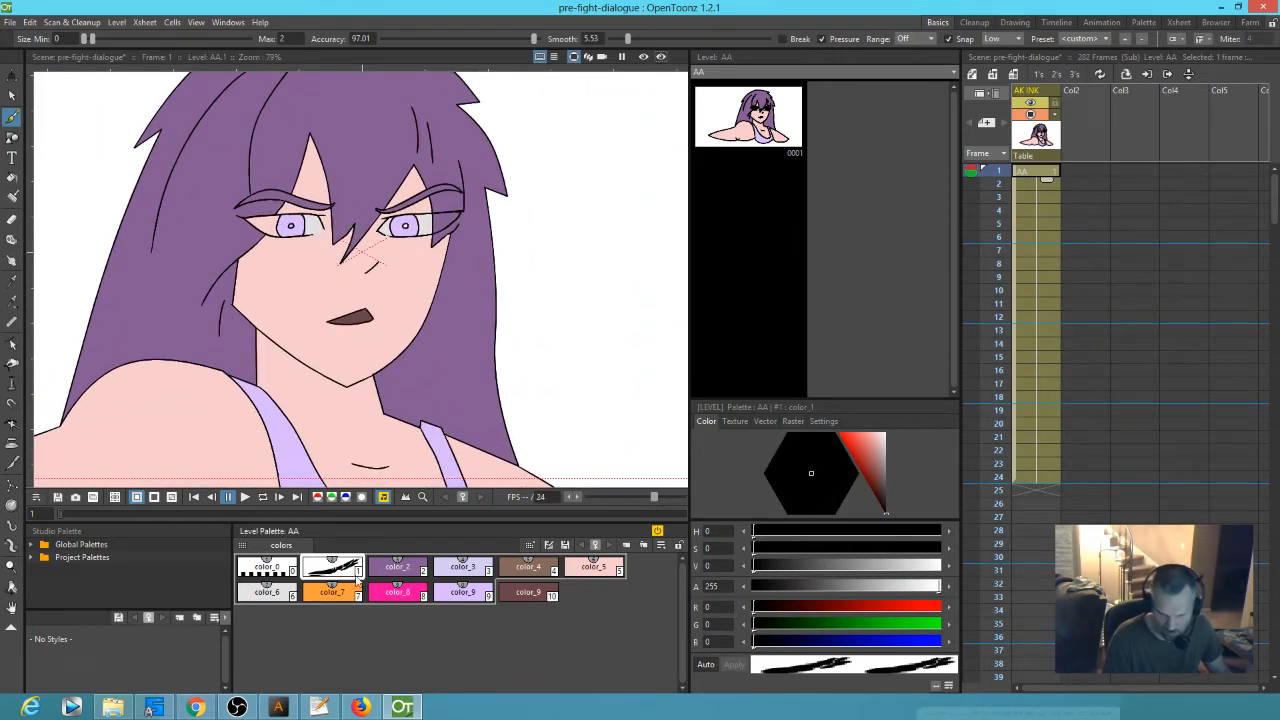
pyautogui.click(268, 594)
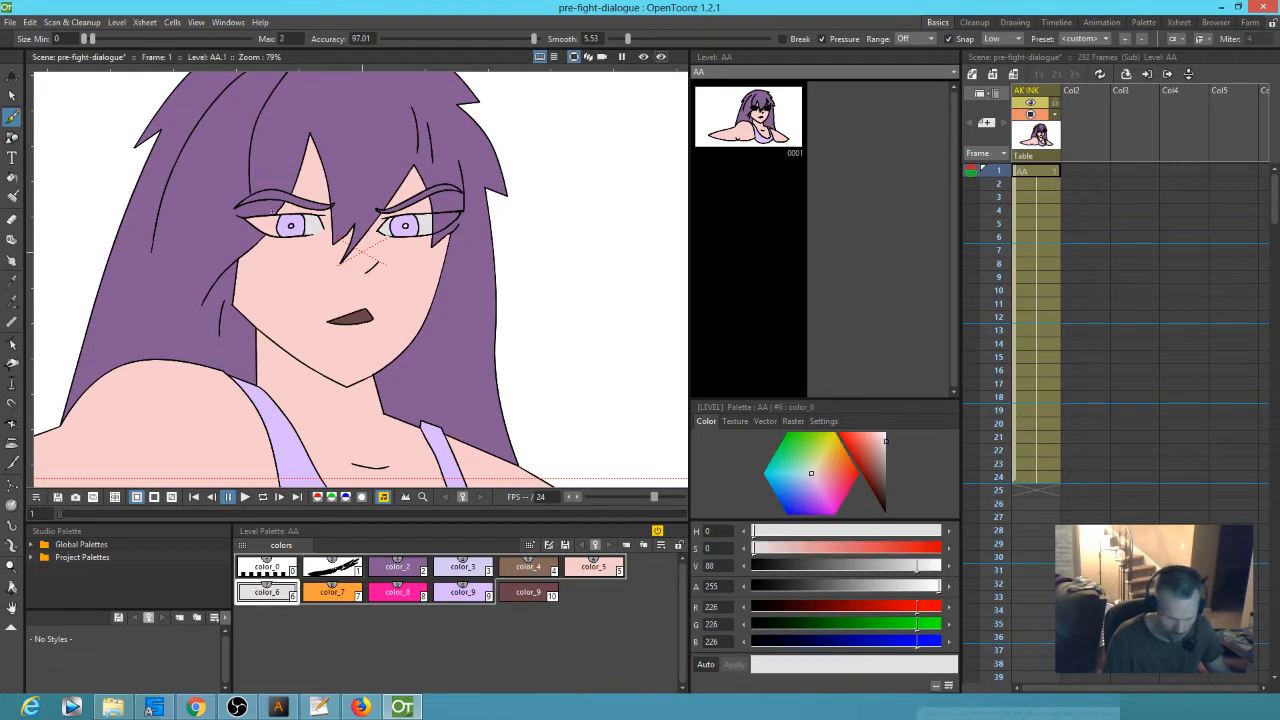
pyautogui.press('f')
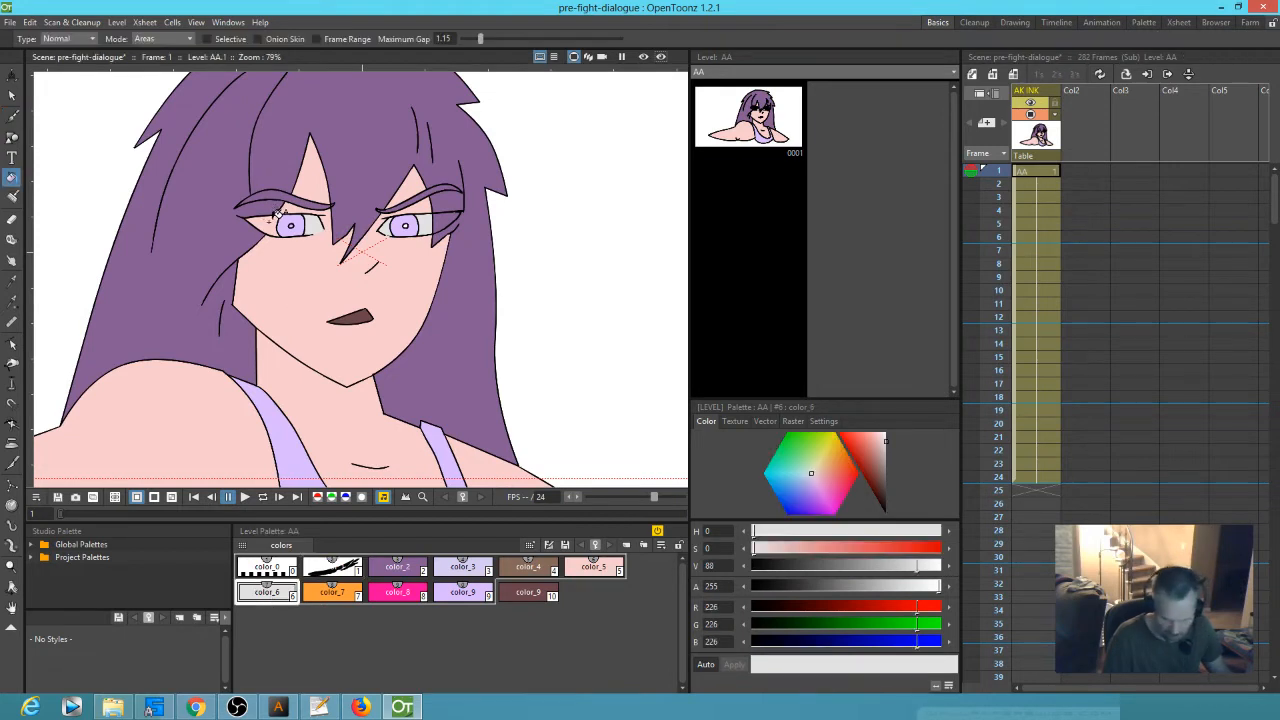
pyautogui.scroll(3, 235, 228)
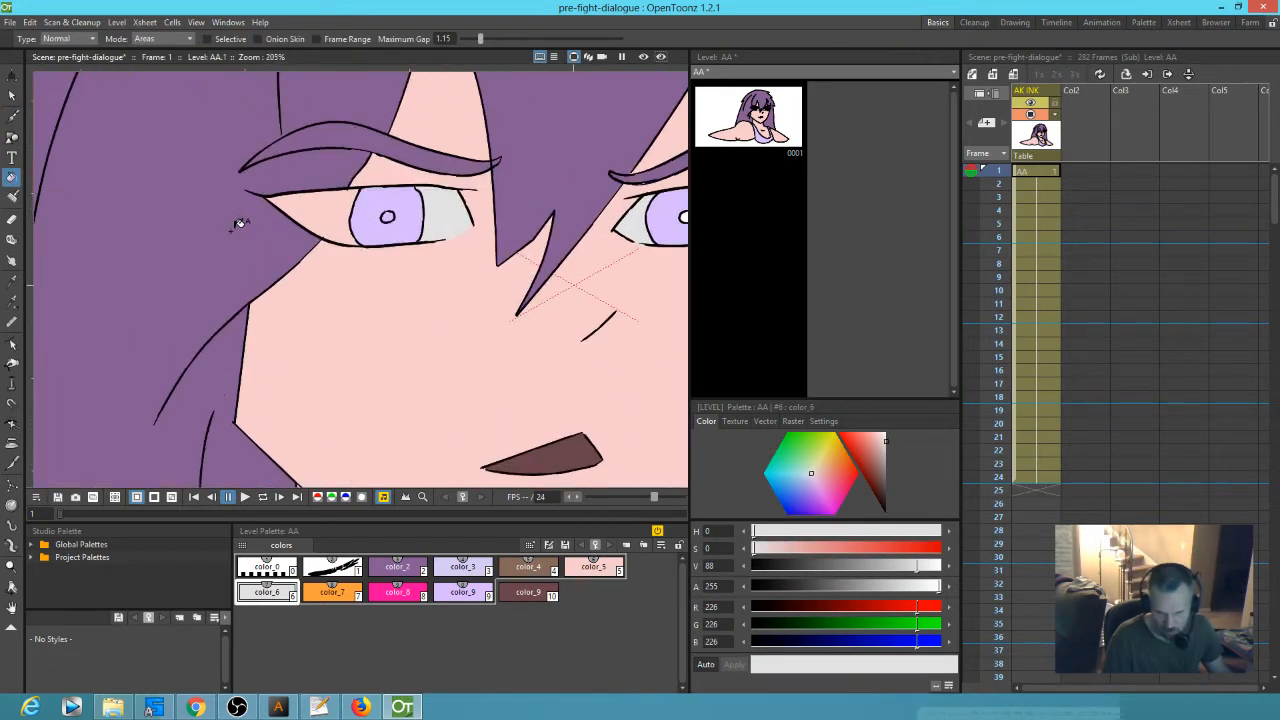
pyautogui.moveTo(411, 200); pyautogui.dragTo(343, 190)
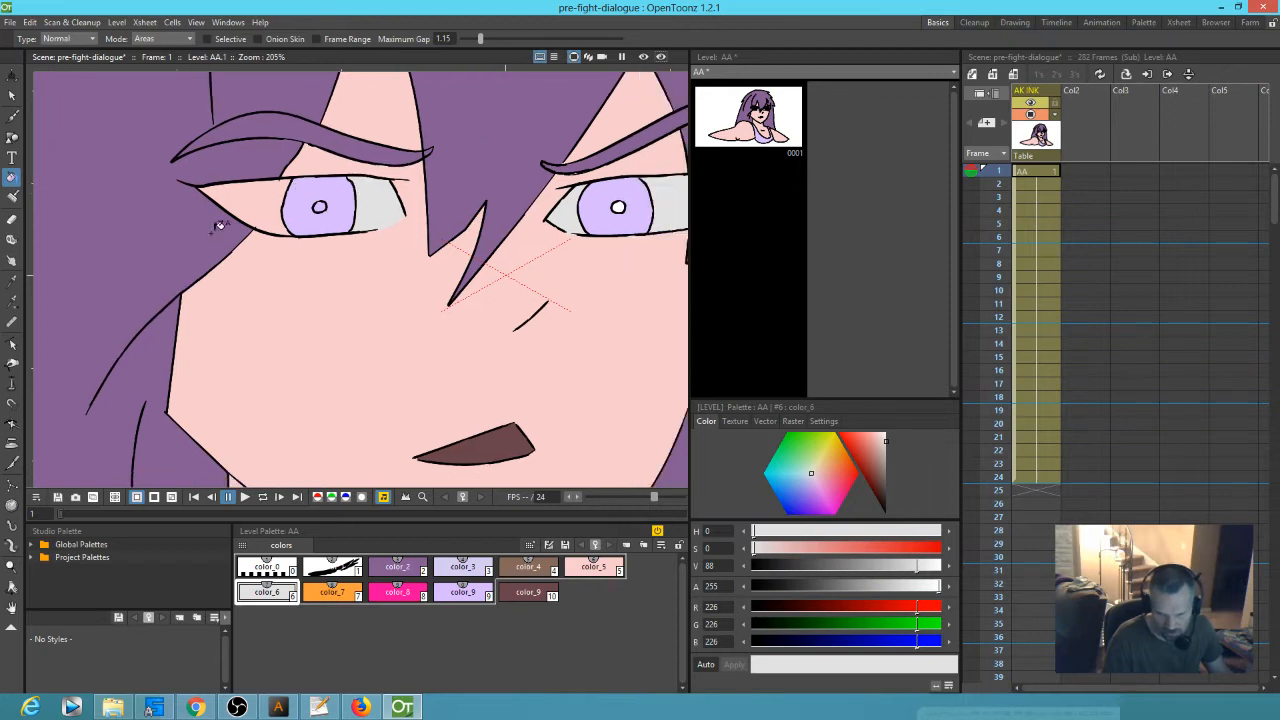
# - Try a Freehand area fill around the left eye, and set the fill type back to Normal
pyautogui.click(62, 38)
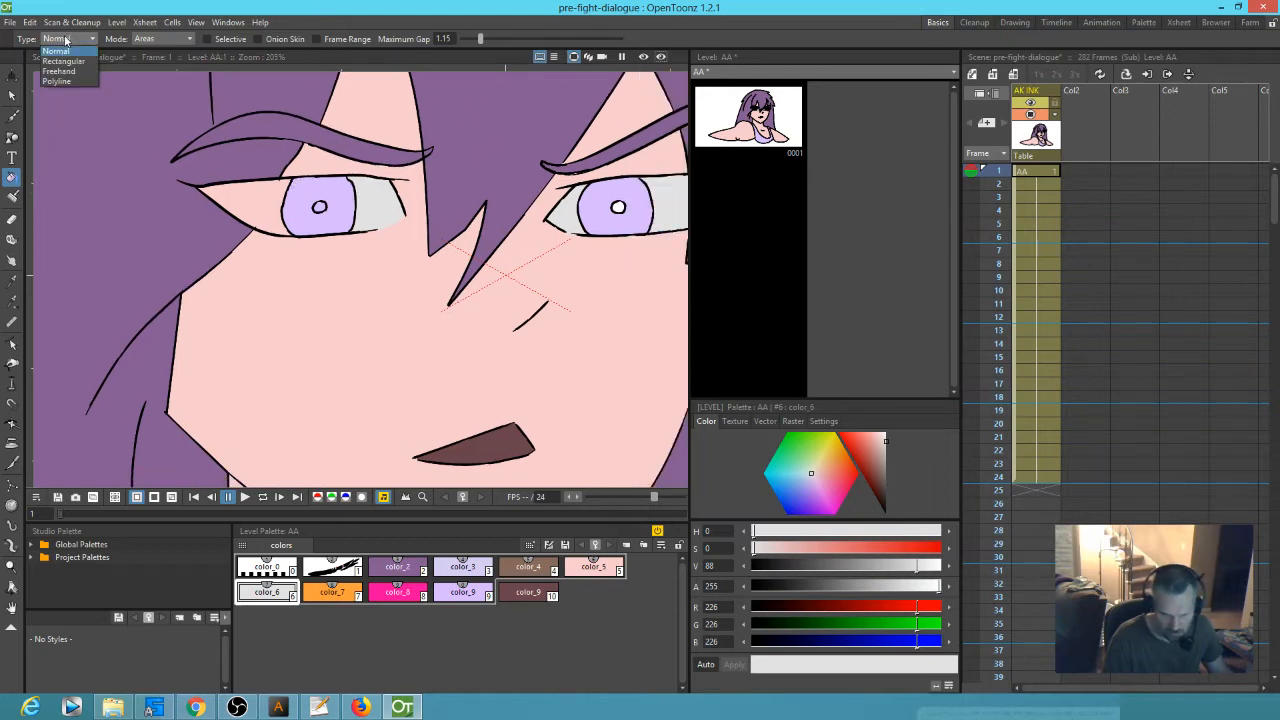
pyautogui.click(67, 70)
pyautogui.moveTo(300, 160)
pyautogui.mouseDown()
pyautogui.moveTo(199, 159)
pyautogui.moveTo(180, 184)
pyautogui.moveTo(180, 233)
pyautogui.moveTo(223, 264)
pyautogui.moveTo(278, 270)
pyautogui.moveTo(304, 254)
pyautogui.moveTo(293, 196)
pyautogui.moveTo(300, 160)
pyautogui.mouseUp()
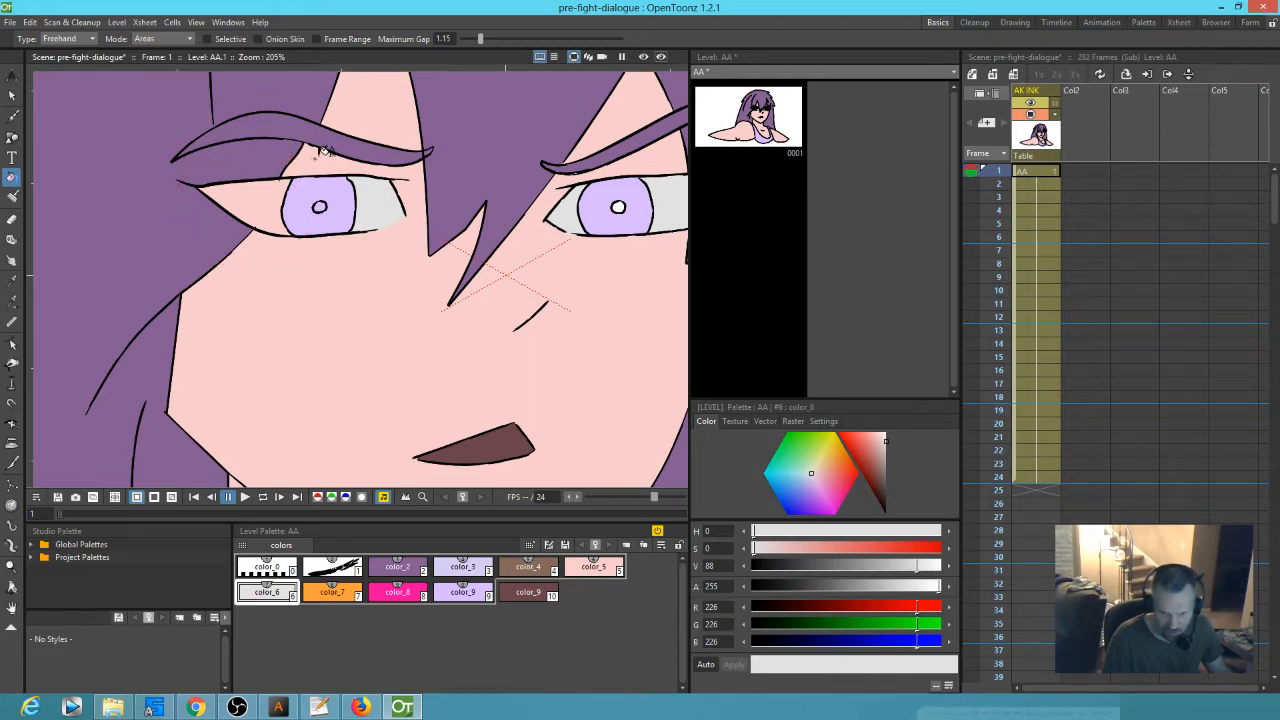
pyautogui.click(69, 42)
pyautogui.click(60, 46)
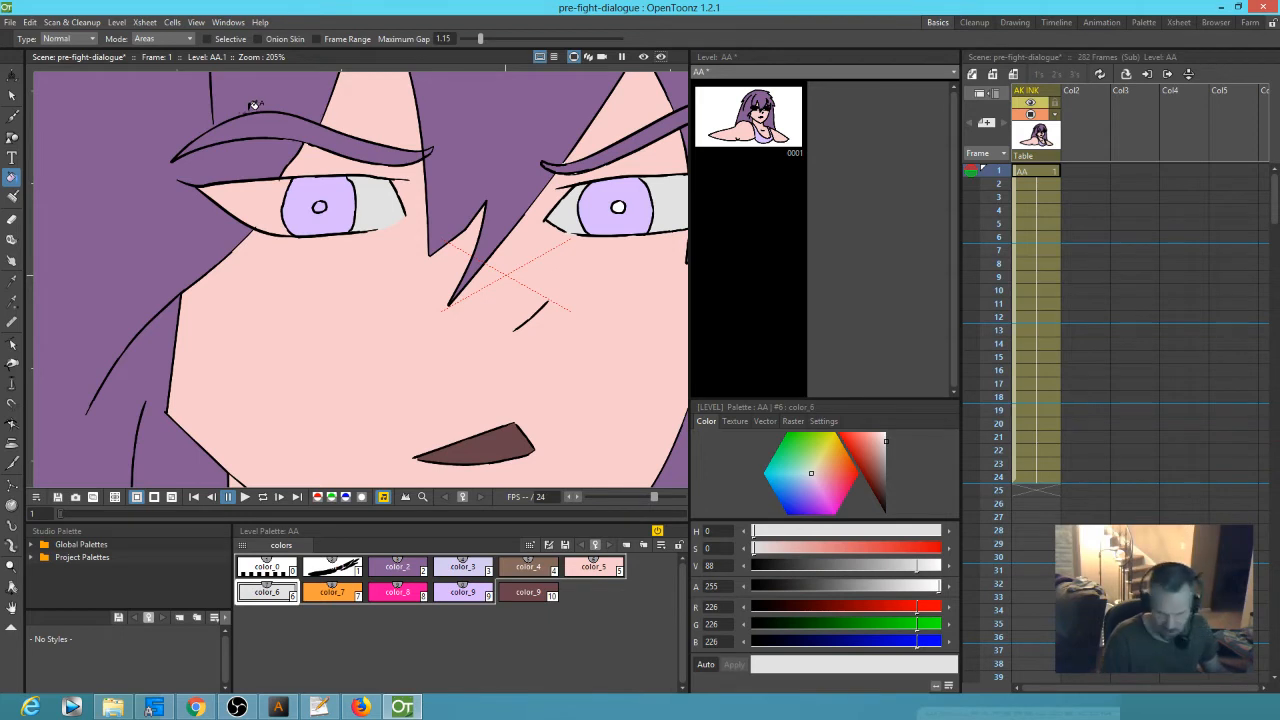
# - Check the linework around both eyes with the color fills hidden, and show the fills again
pyautogui.press('1')
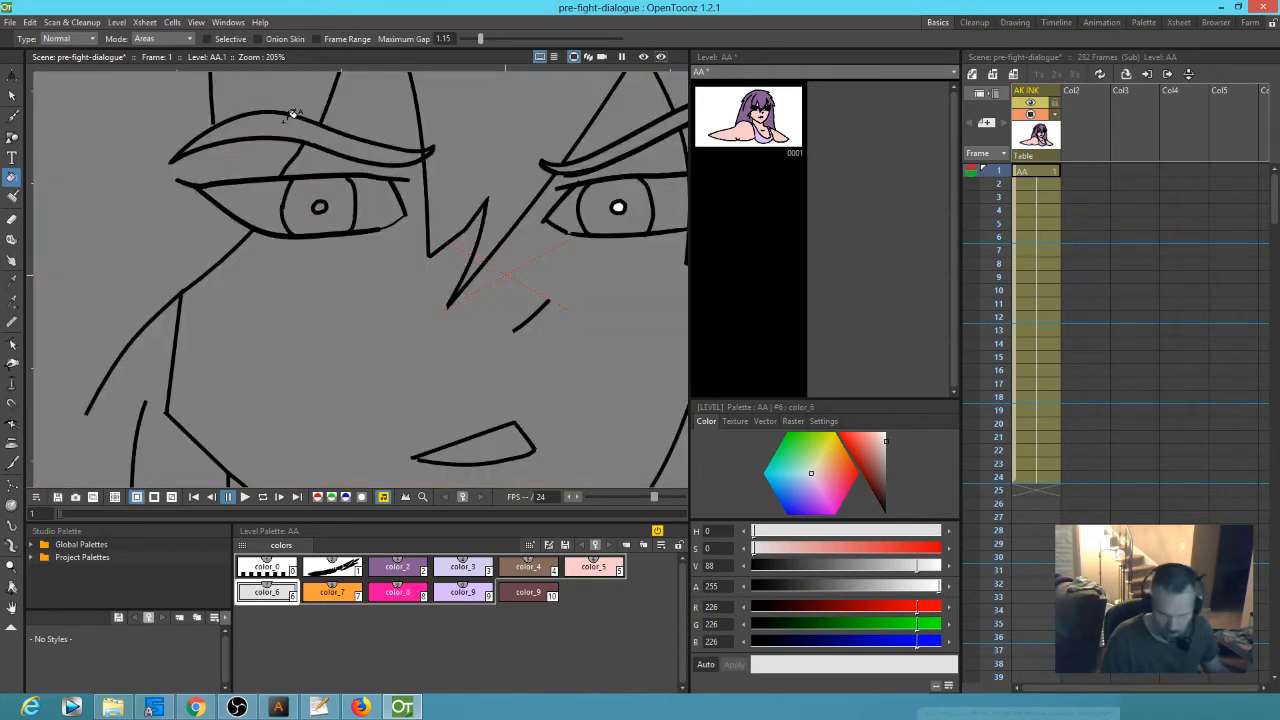
pyautogui.scroll(-4, 344, 203)
pyautogui.scroll(4, 353, 193)
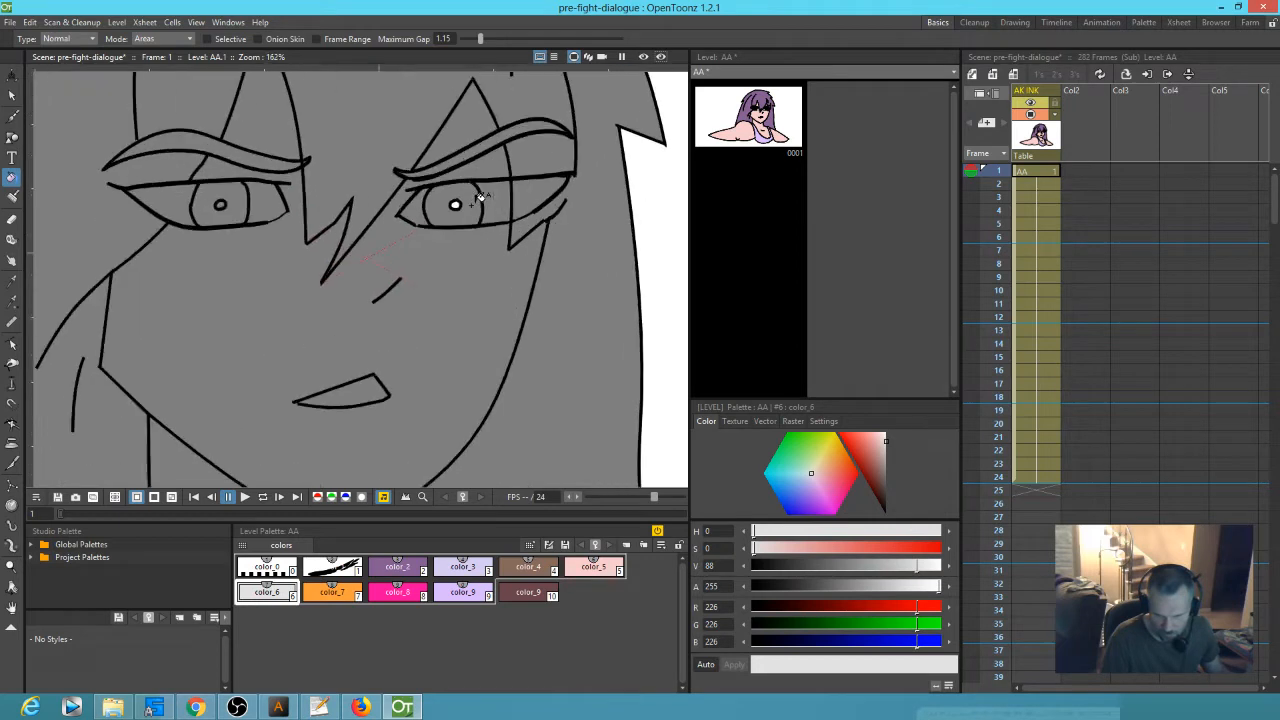
pyautogui.press('1')
# - Duplicate the dark reddish-brown color_9 style in the AA level palette and change the copy to black
pyautogui.scroll(5, 178, 190)
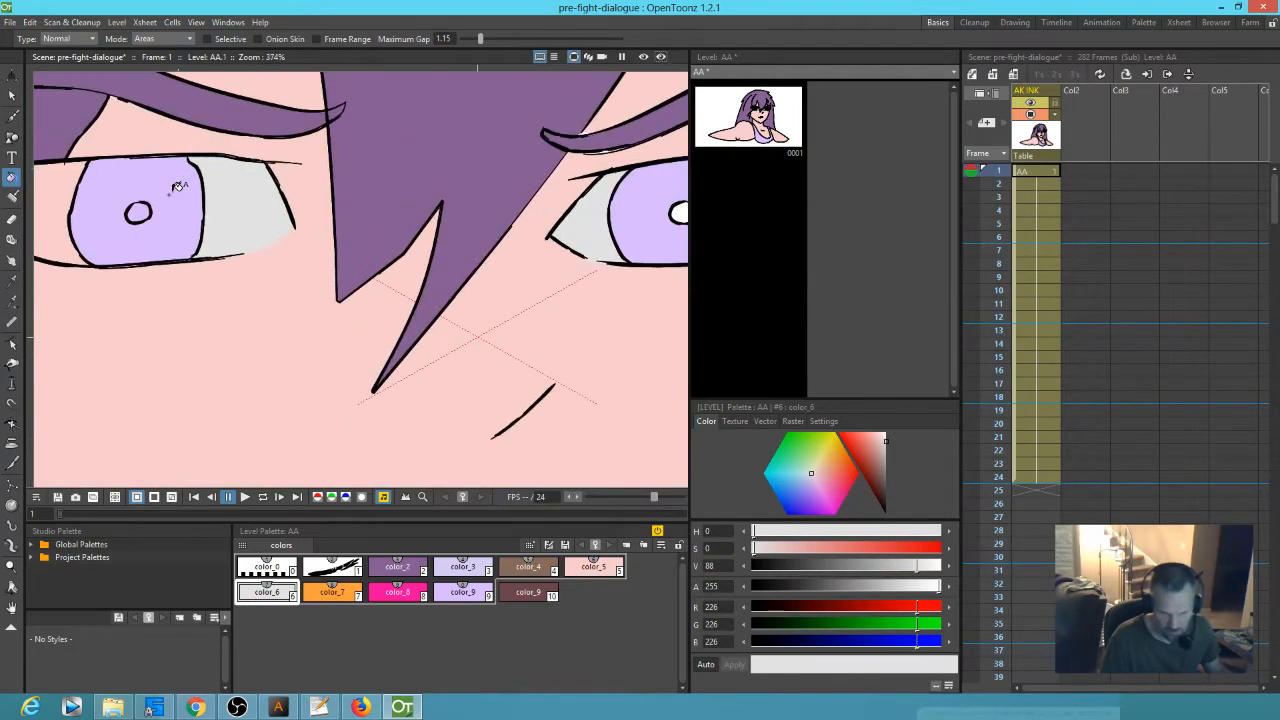
pyautogui.click(528, 592)
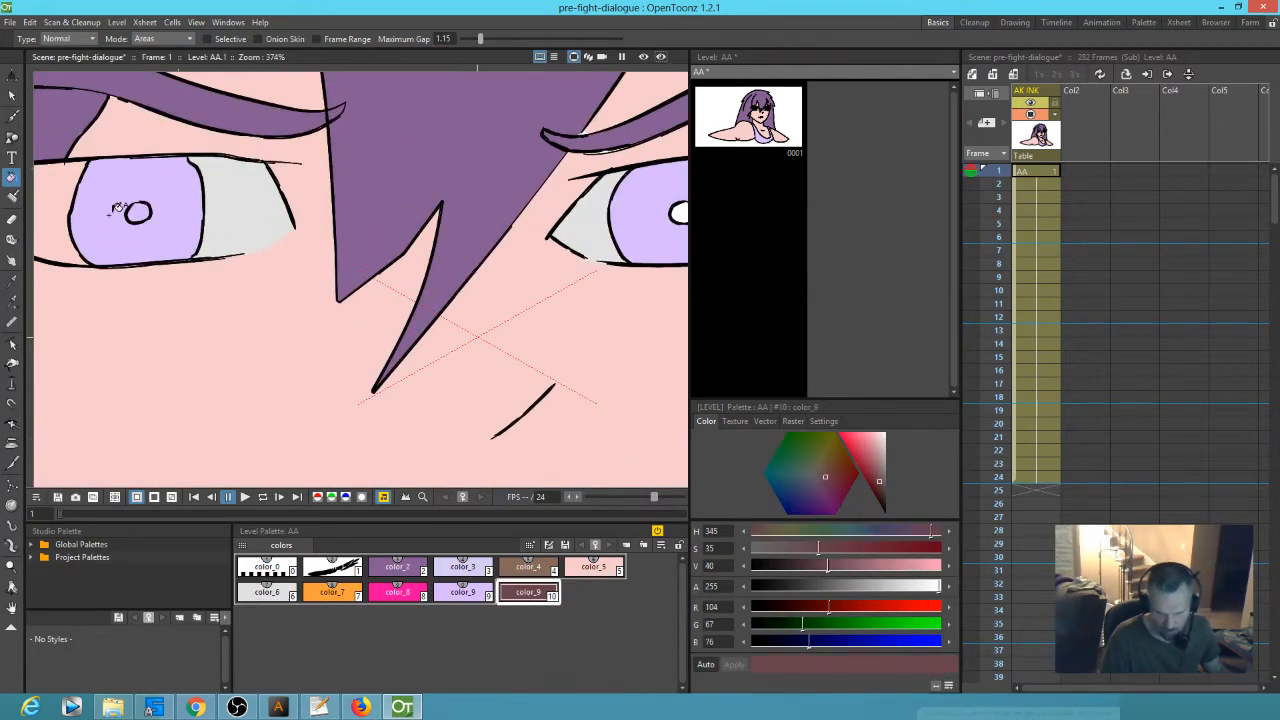
pyautogui.hotkey('ctrl', 'v')
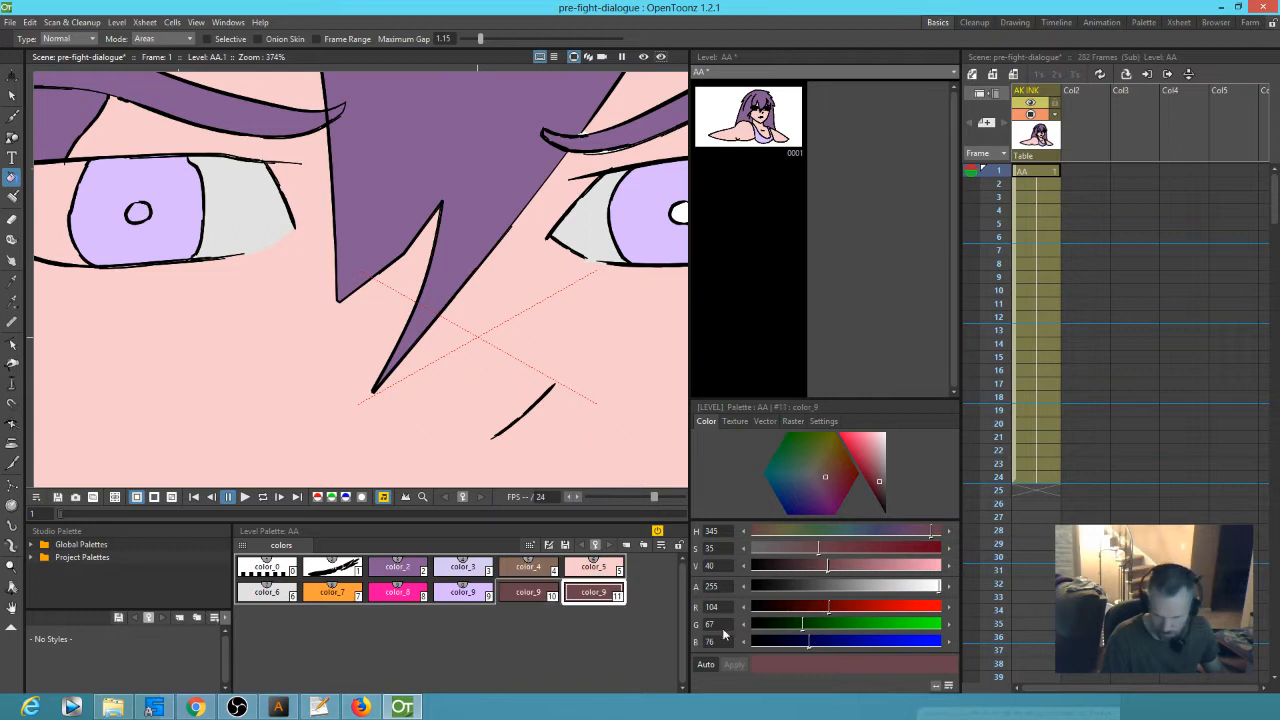
pyautogui.moveTo(880, 480); pyautogui.dragTo(885, 512)
# - Fill the pupils of both eyes with the black color_9 style
pyautogui.click(142, 206)
pyautogui.moveTo(660, 210); pyautogui.dragTo(510, 217)
pyautogui.click(526, 219)
pyautogui.moveTo(290, 218); pyautogui.dragTo(599, 208)
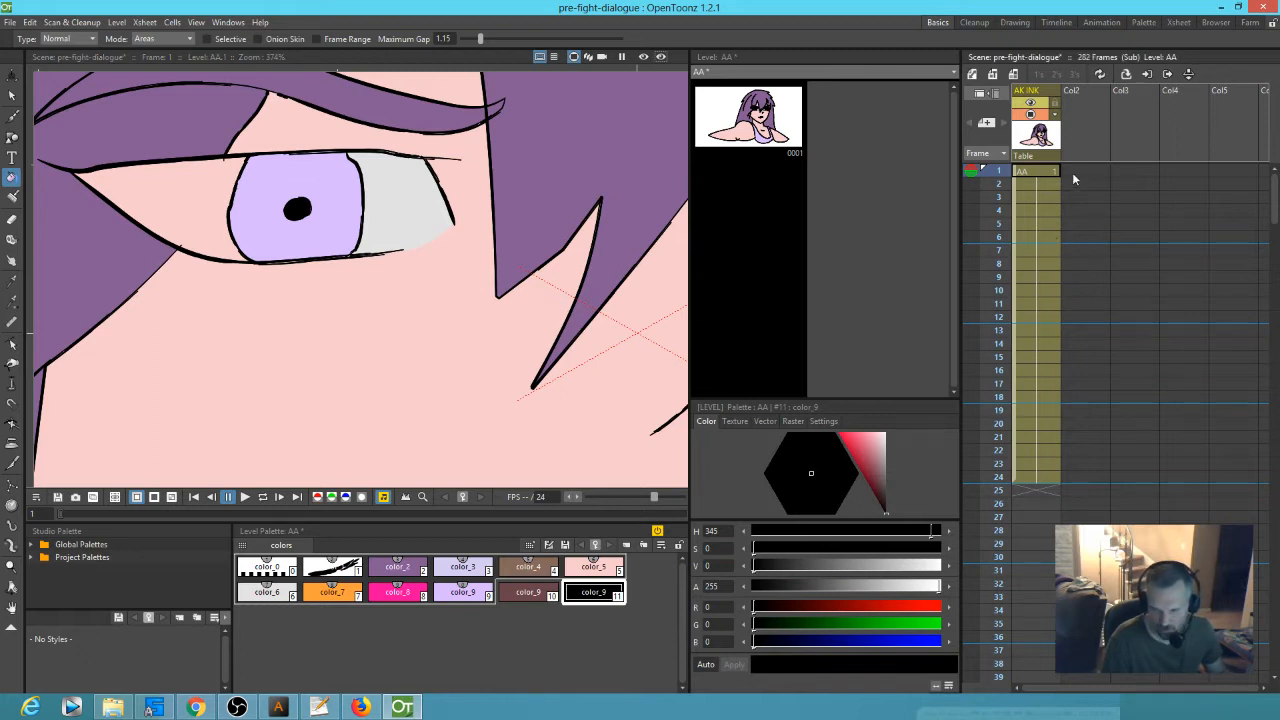
# - Switch the viewer to Camera View with the character's head and shoulders in frame
pyautogui.scroll(-6, 306, 202)
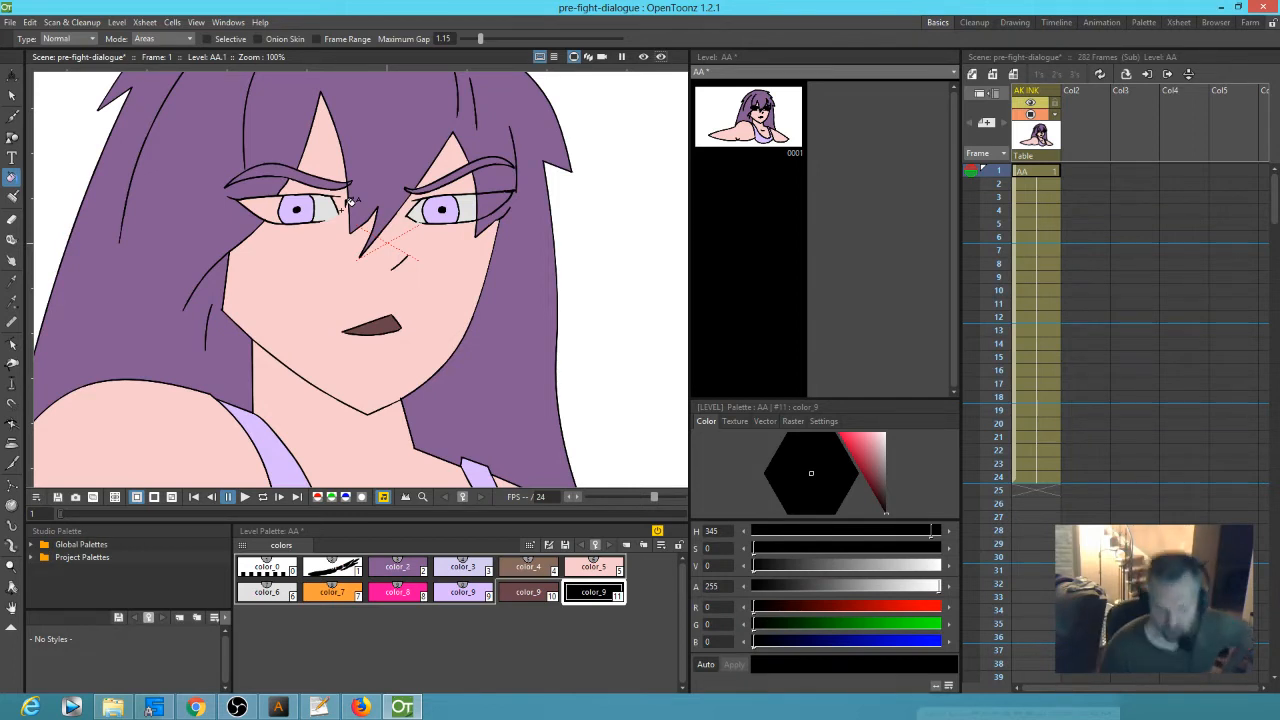
pyautogui.scroll(-3, 375, 250)
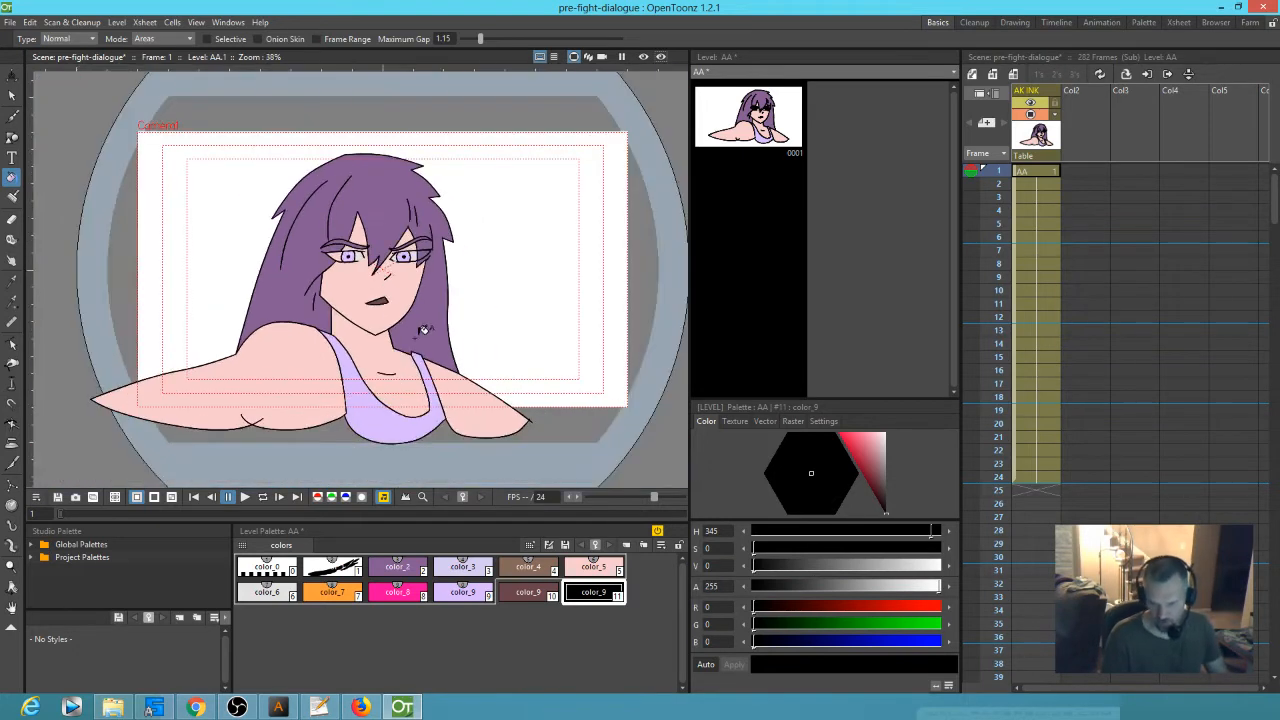
pyautogui.scroll(3, 508, 352)
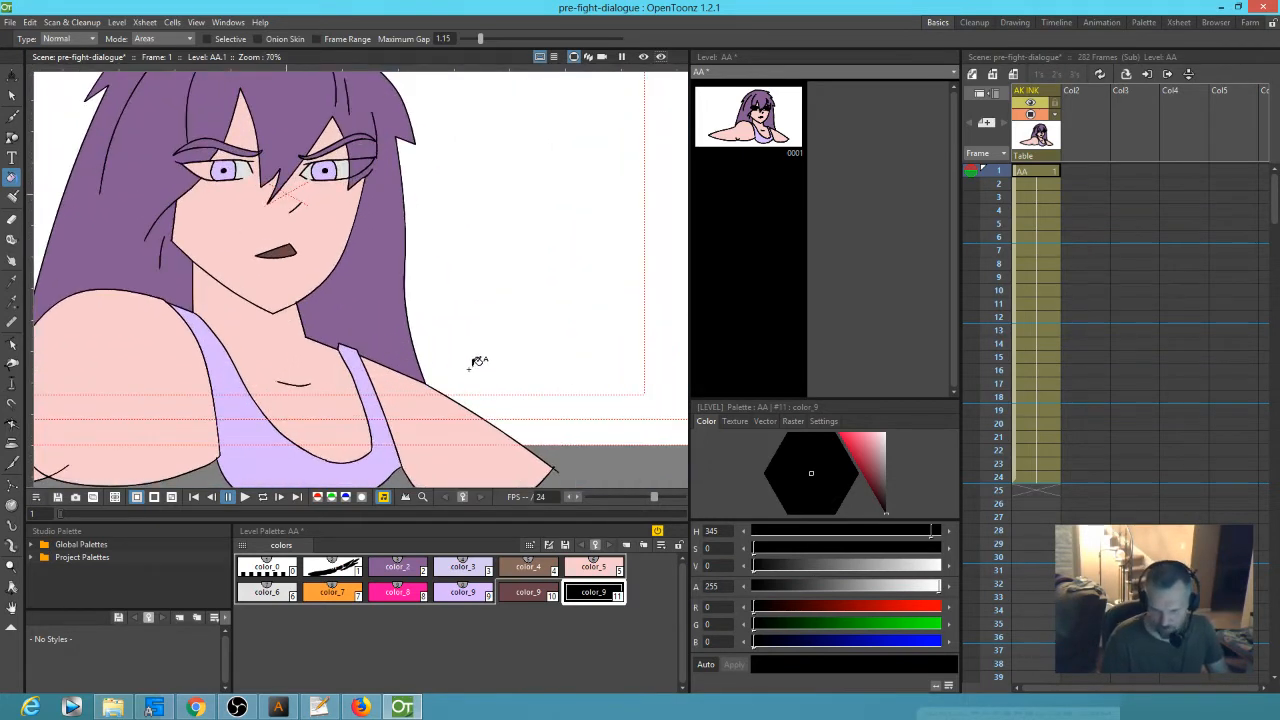
pyautogui.moveTo(466, 380); pyautogui.dragTo(530, 362)
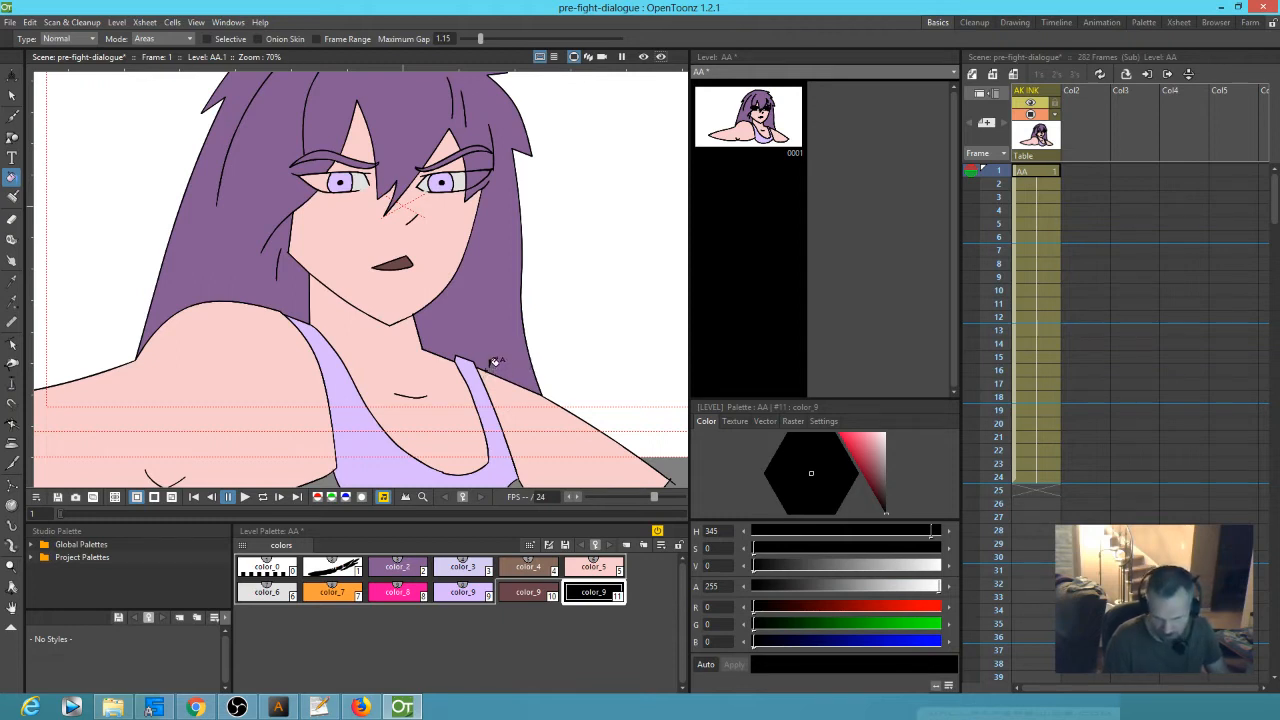
pyautogui.click(601, 57)
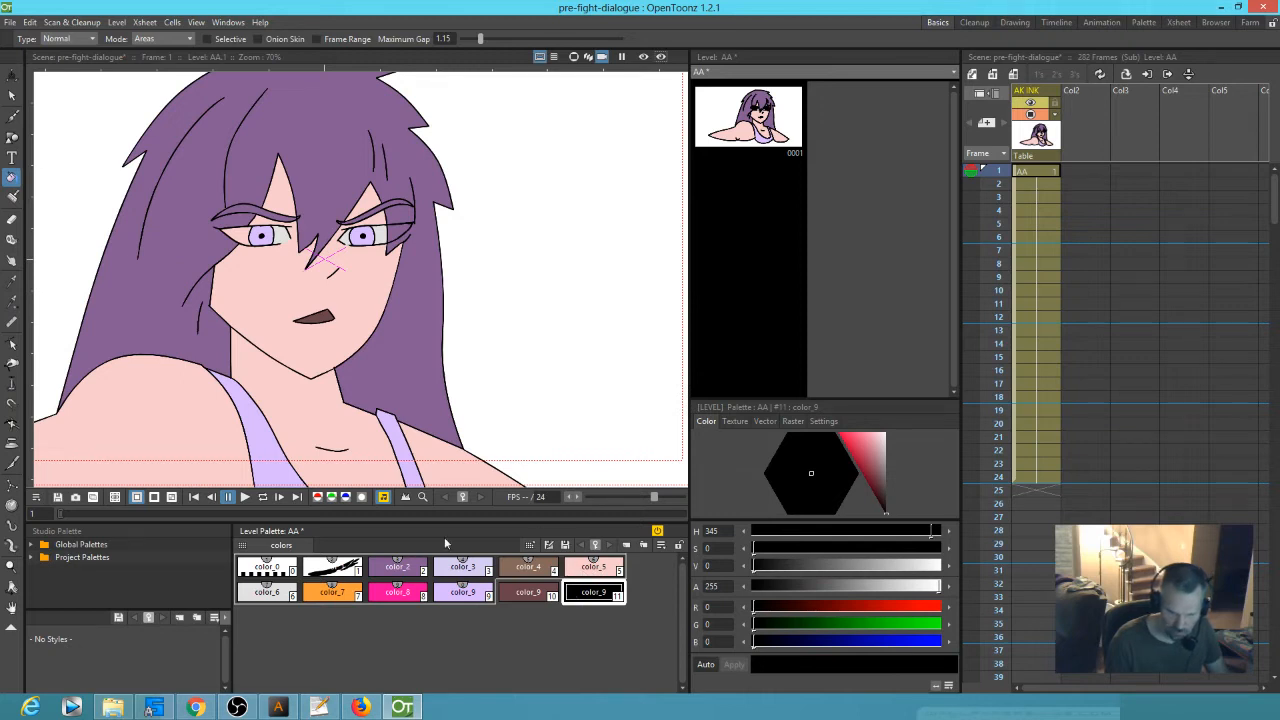
# - Duplicate the pink skin style color_5 and darken the copy to a value (V) of 62
pyautogui.click(595, 567)
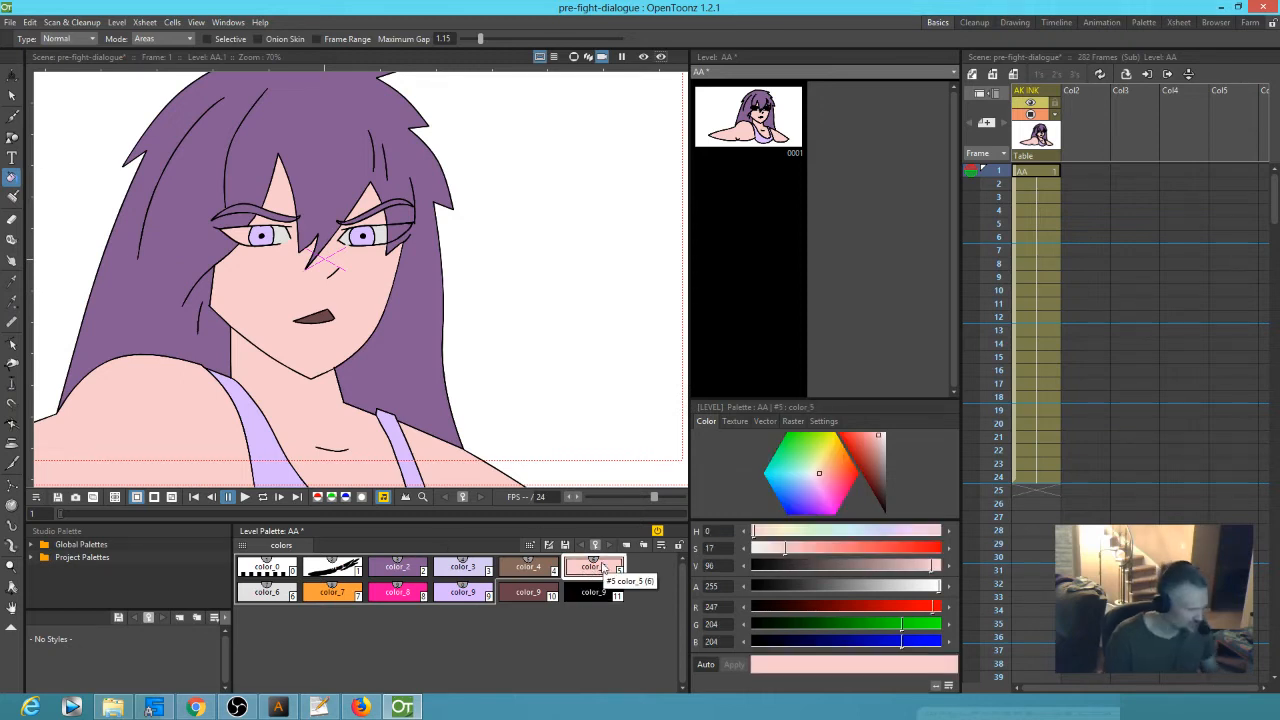
pyautogui.hotkey('ctrl', 'v')
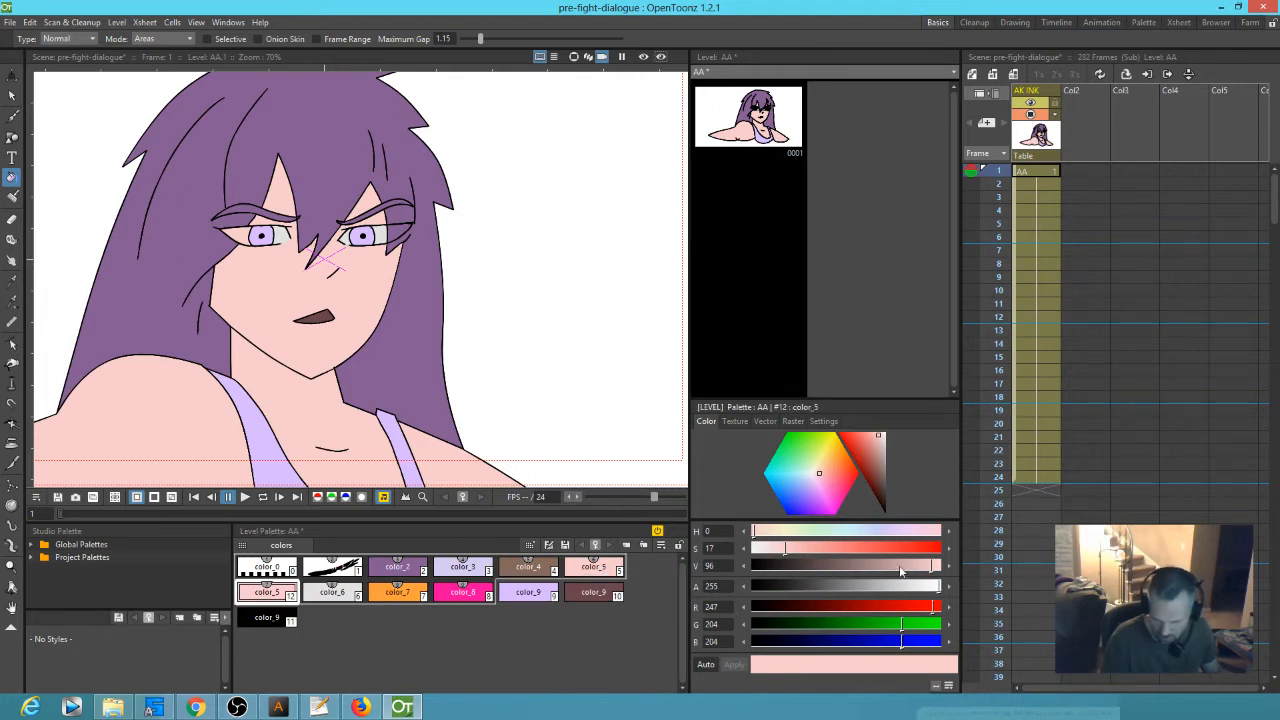
pyautogui.click(869, 567)
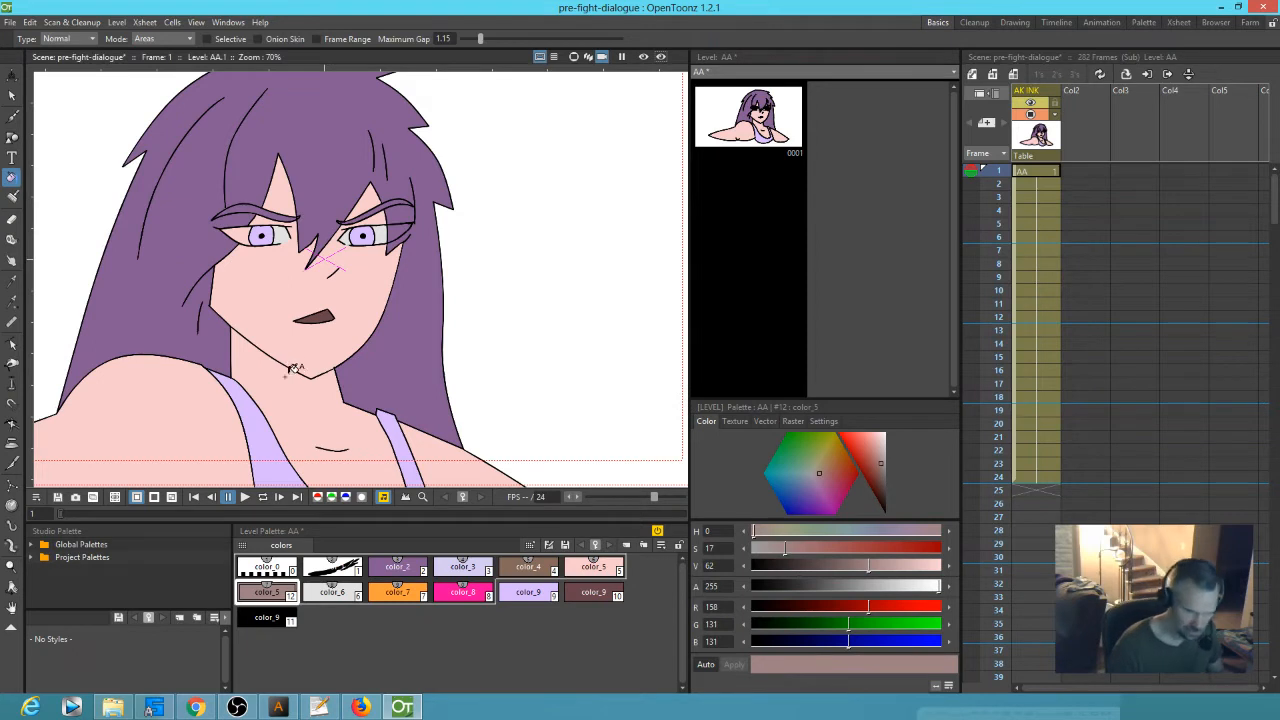
# - Try a neck shadow under the chin with a brushed edge line and a fill in the darkened skin style, and undo it
pyautogui.press('b')
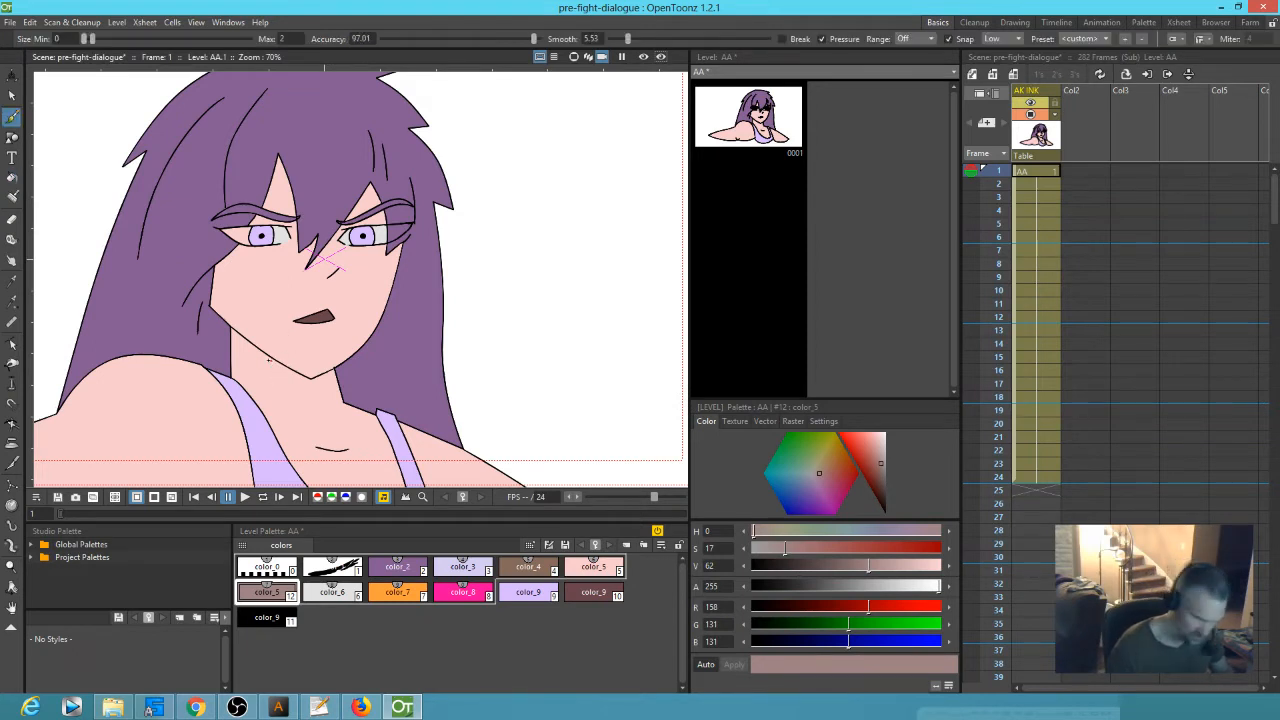
pyautogui.moveTo(231, 351); pyautogui.dragTo(258, 384)
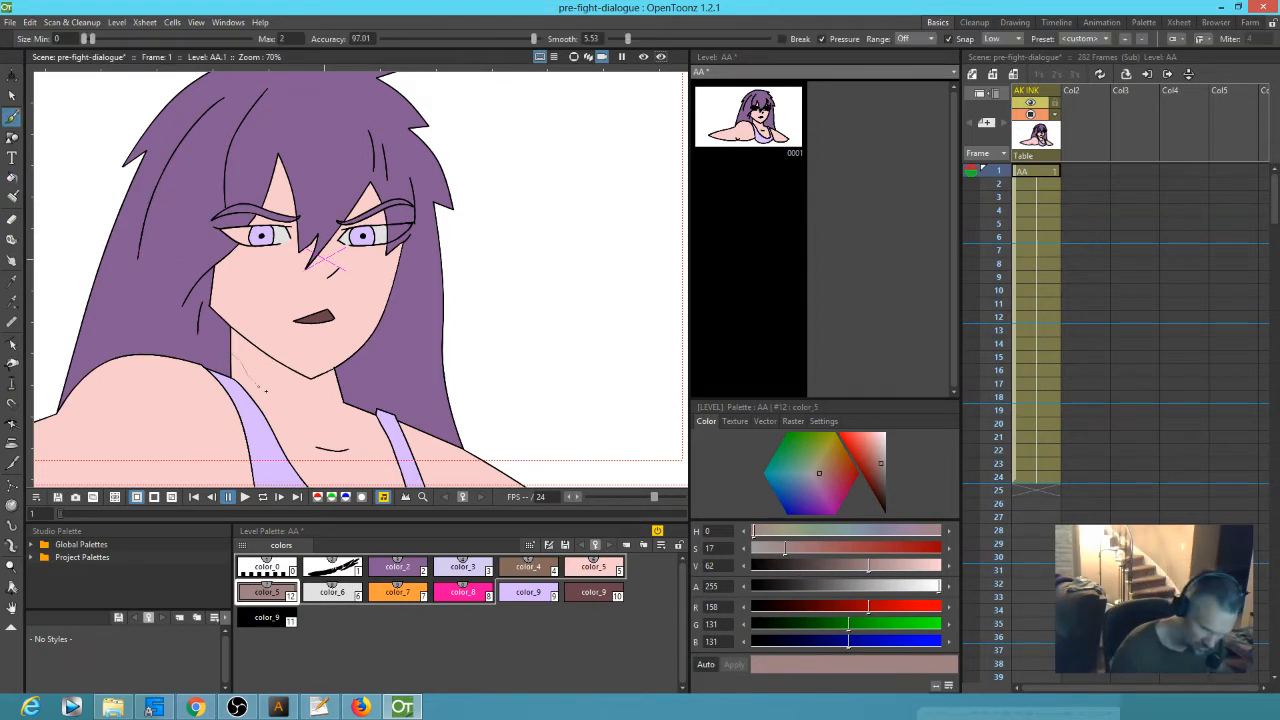
pyautogui.moveTo(338, 390); pyautogui.dragTo(338, 386)
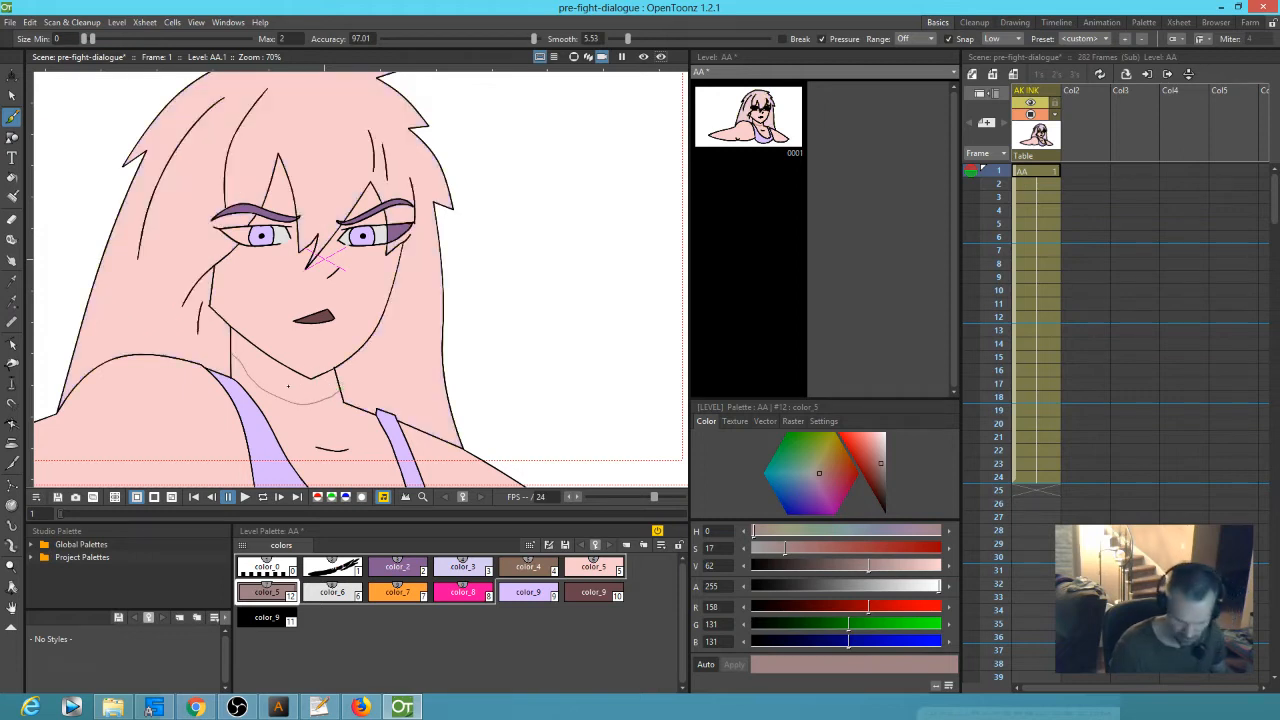
pyautogui.press('f')
pyautogui.click(312, 385)
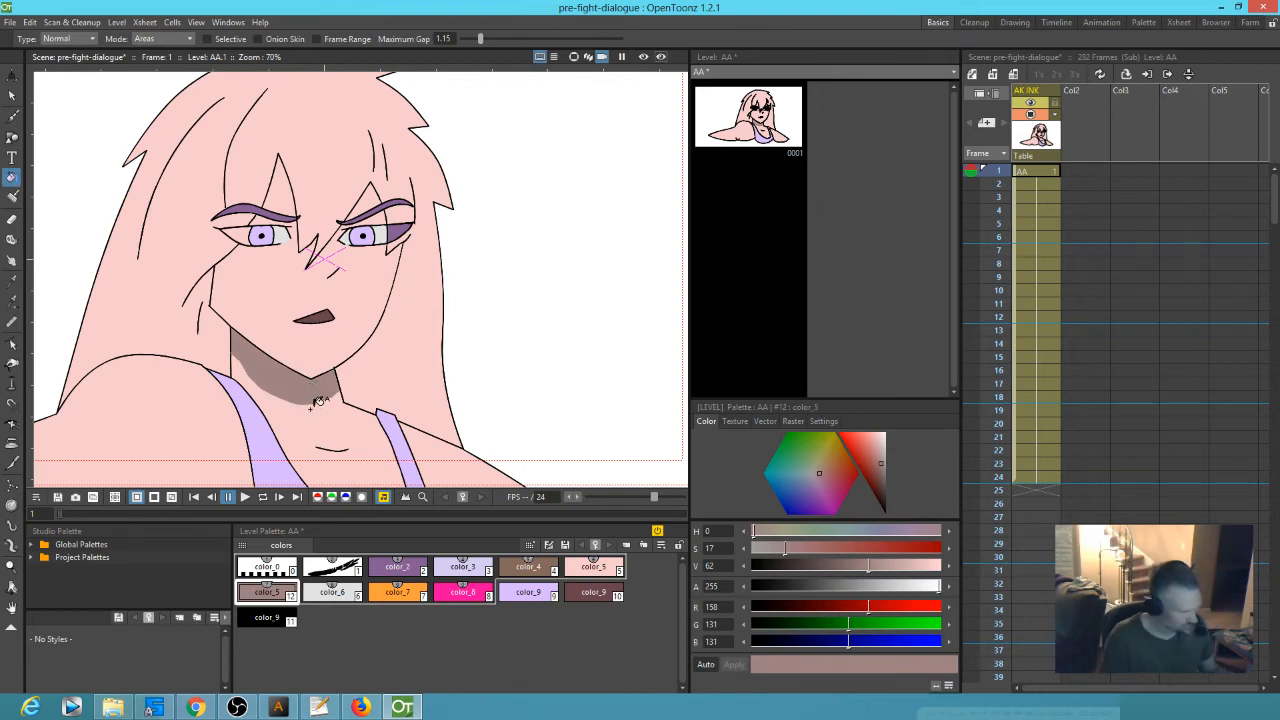
pyautogui.hotkey('ctrl', 'z')
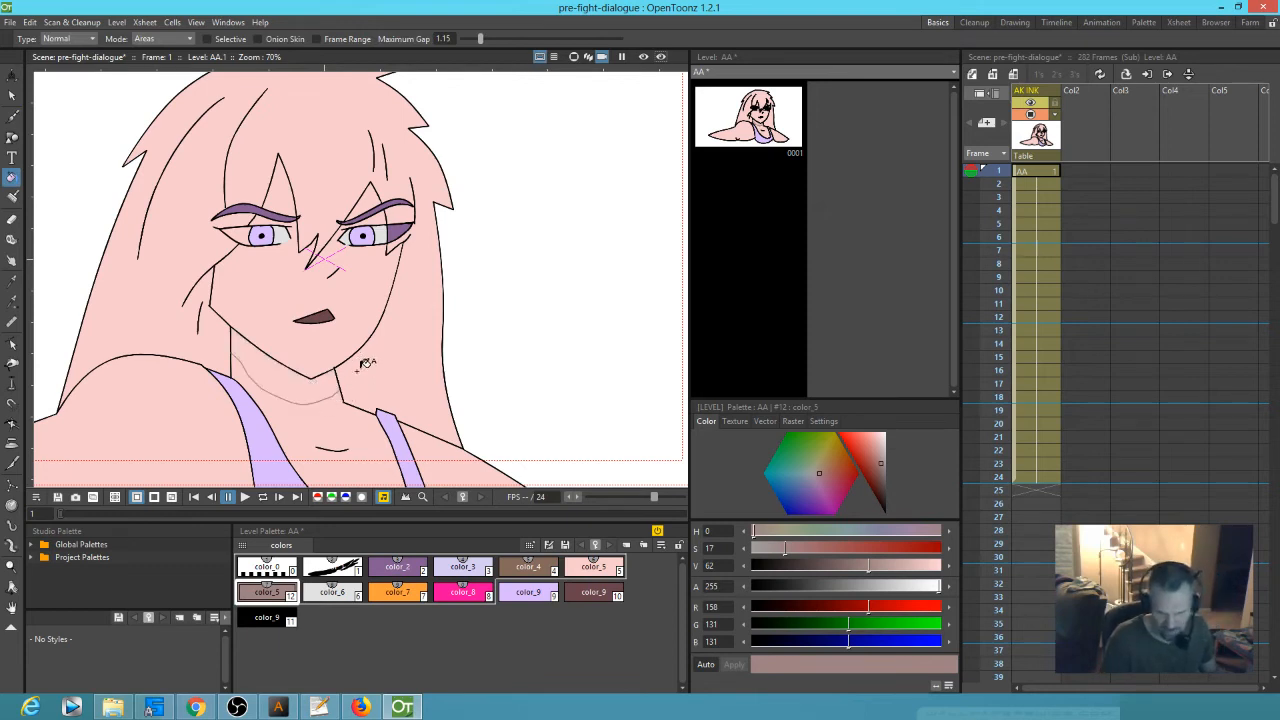
pyautogui.hotkey('ctrl', 'z')
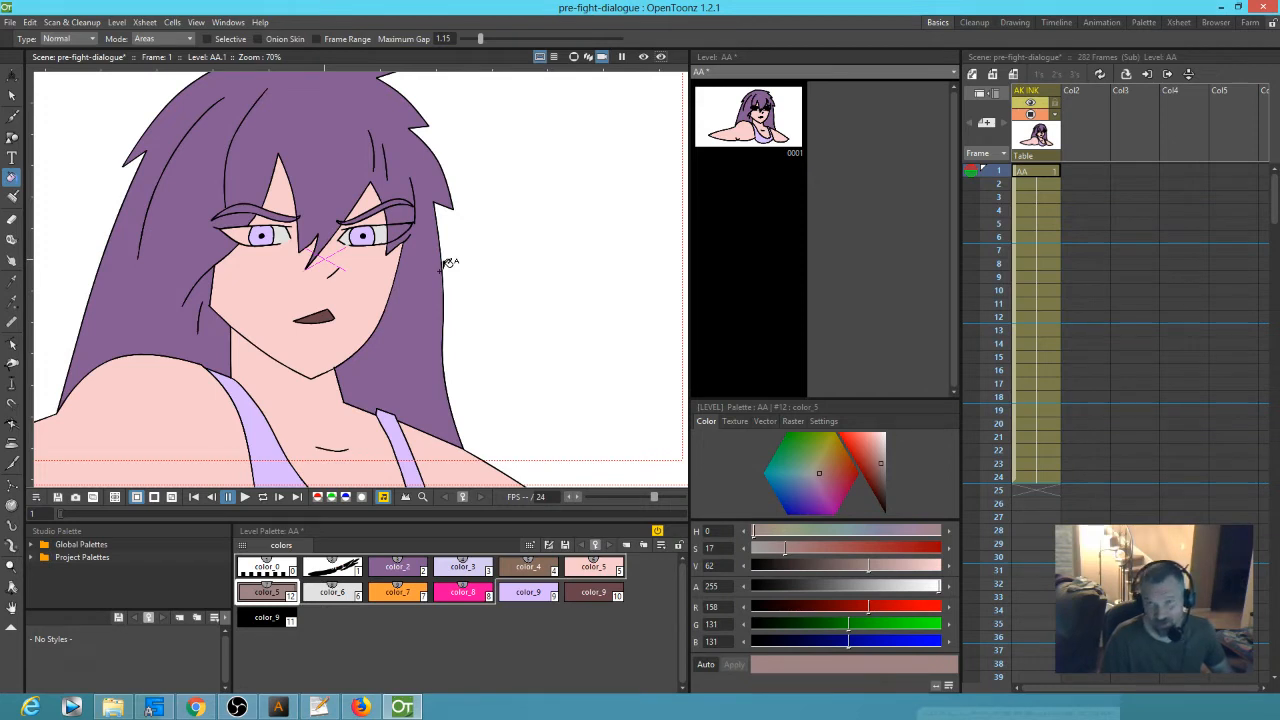
# - Try the color_1 outline style without a vector brush, and give it back a rough ink vector brush
pyautogui.moveTo(450, 295); pyautogui.dragTo(488, 284)
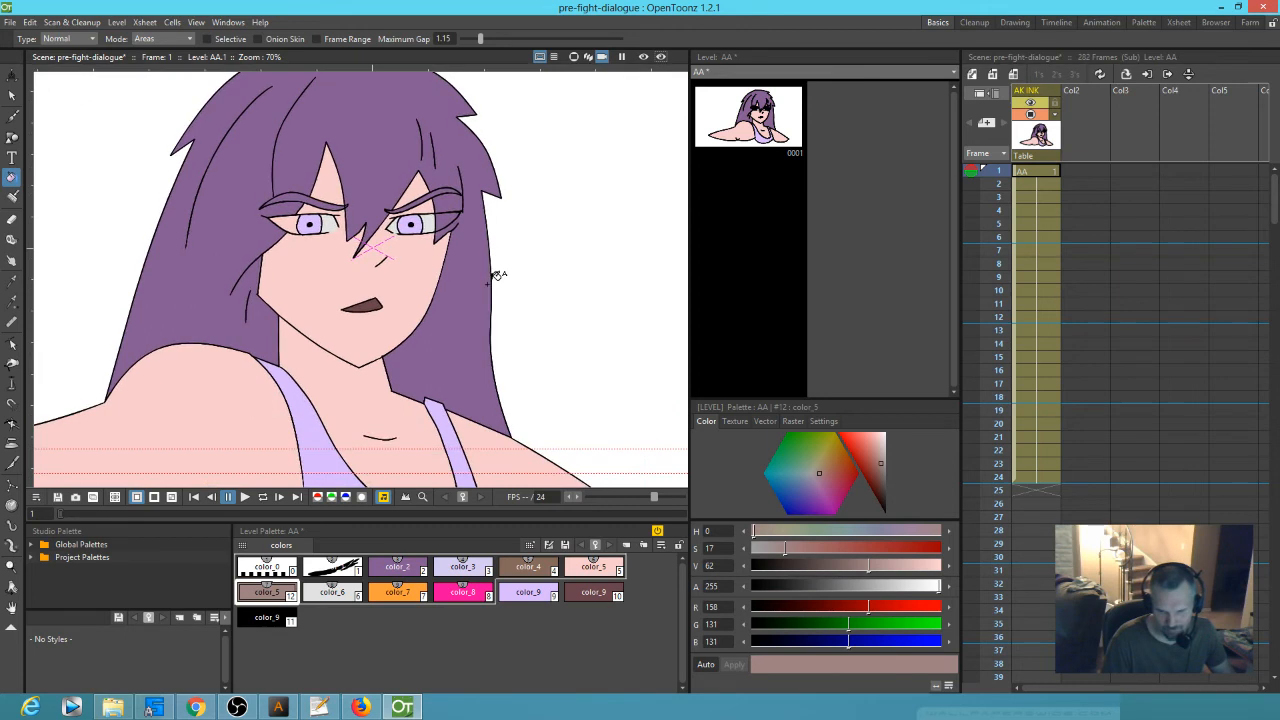
pyautogui.click(337, 570)
pyautogui.scroll(4, 400, 280)
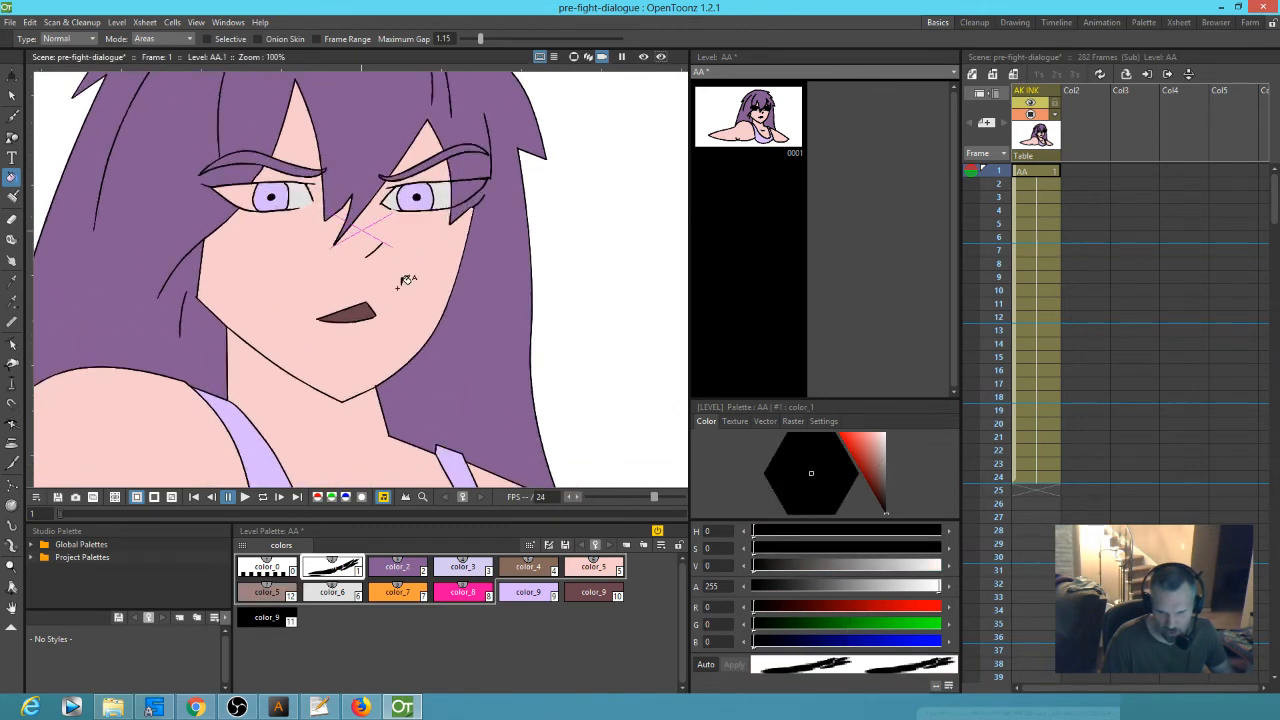
pyautogui.click(765, 421)
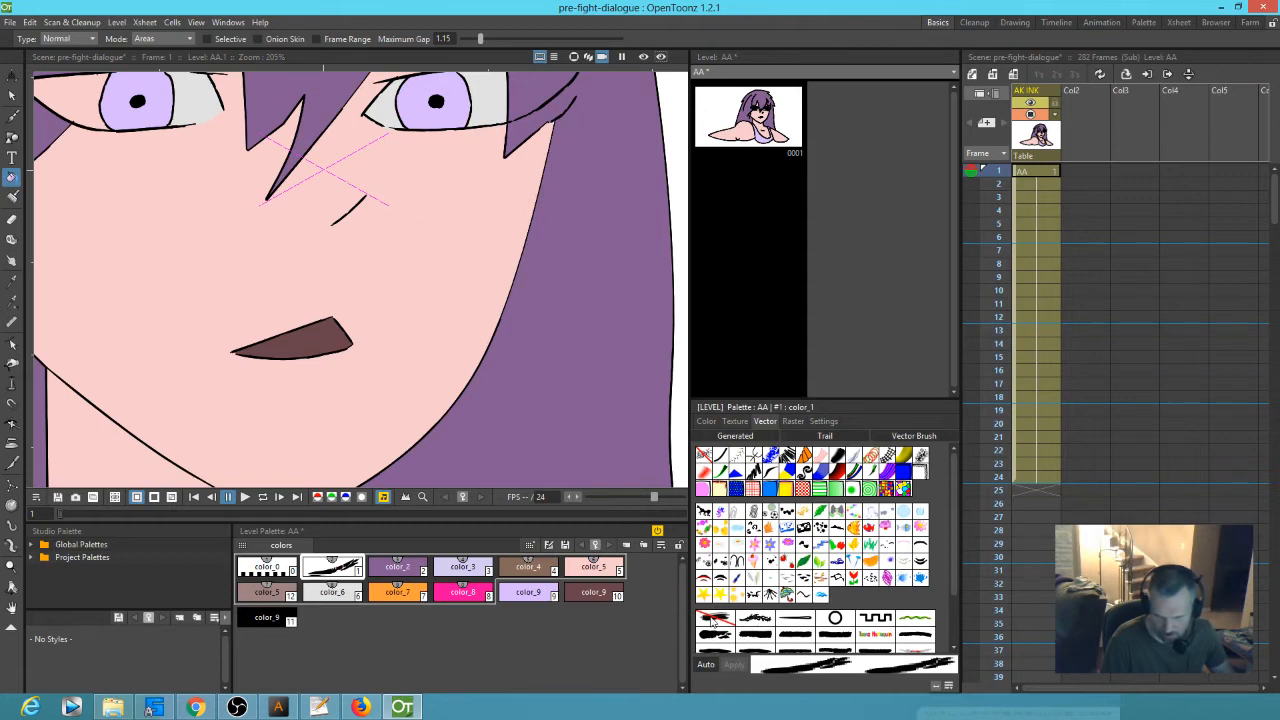
pyautogui.click(712, 619)
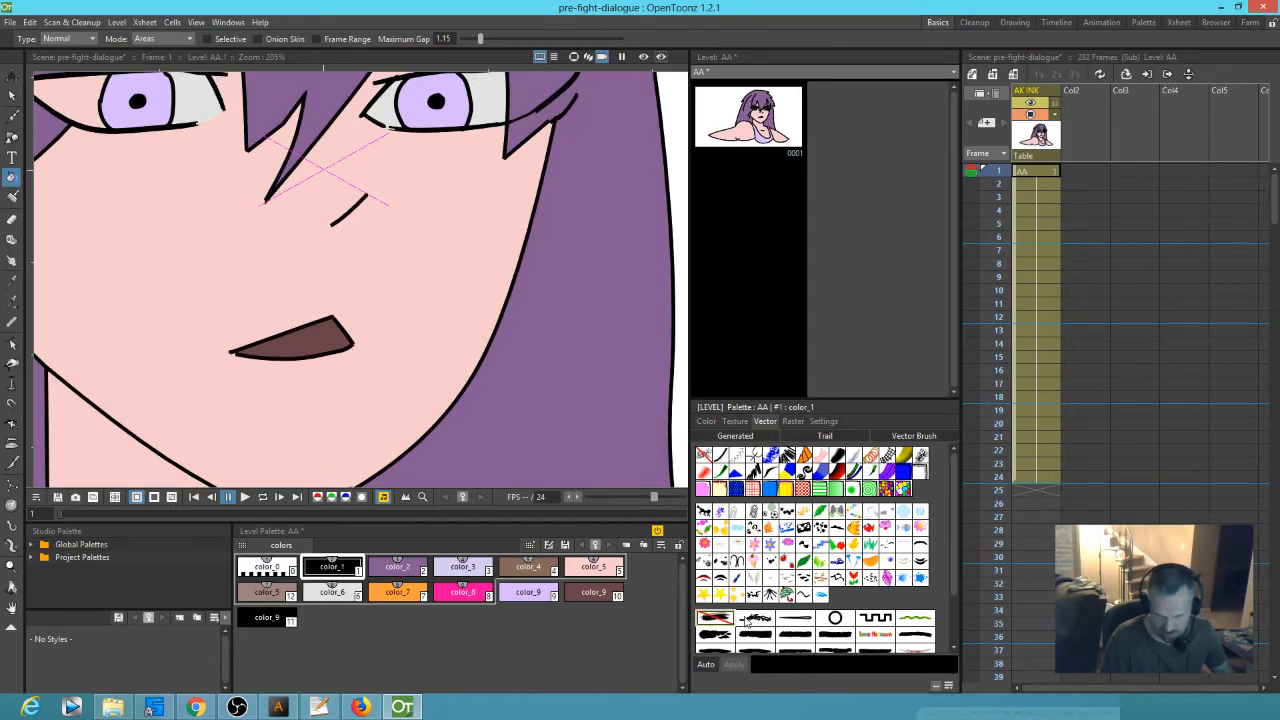
pyautogui.click(718, 635)
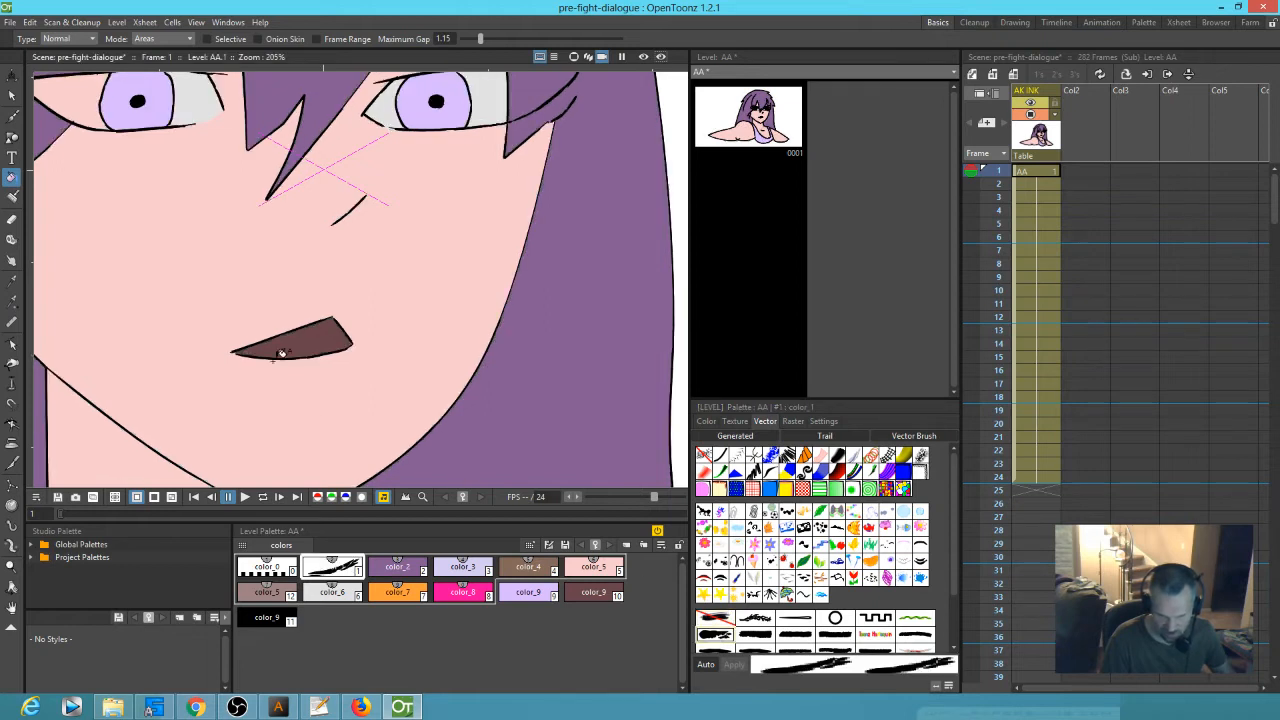
# - Save the scene together with the modified AA level
pyautogui.scroll(-2, 345, 310)
pyautogui.scroll(-1, 369, 290)
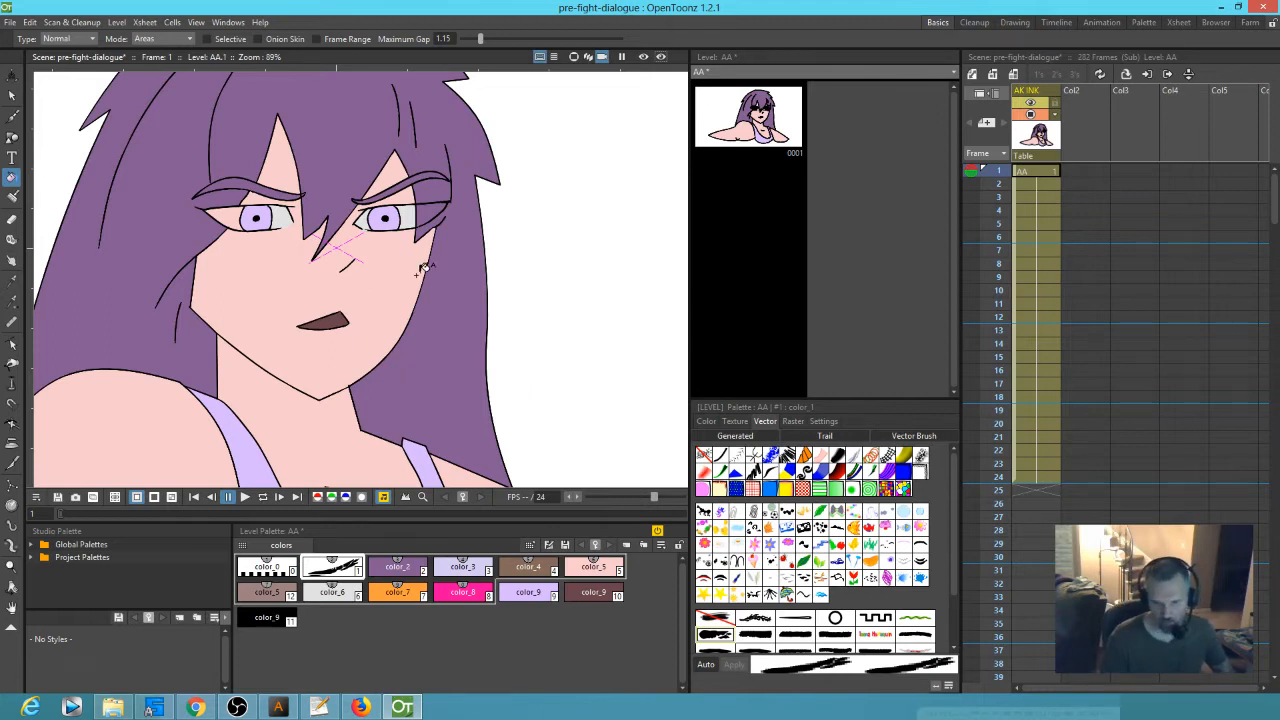
pyautogui.moveTo(425, 258); pyautogui.dragTo(578, 275)
pyautogui.scroll(-3, 582, 273)
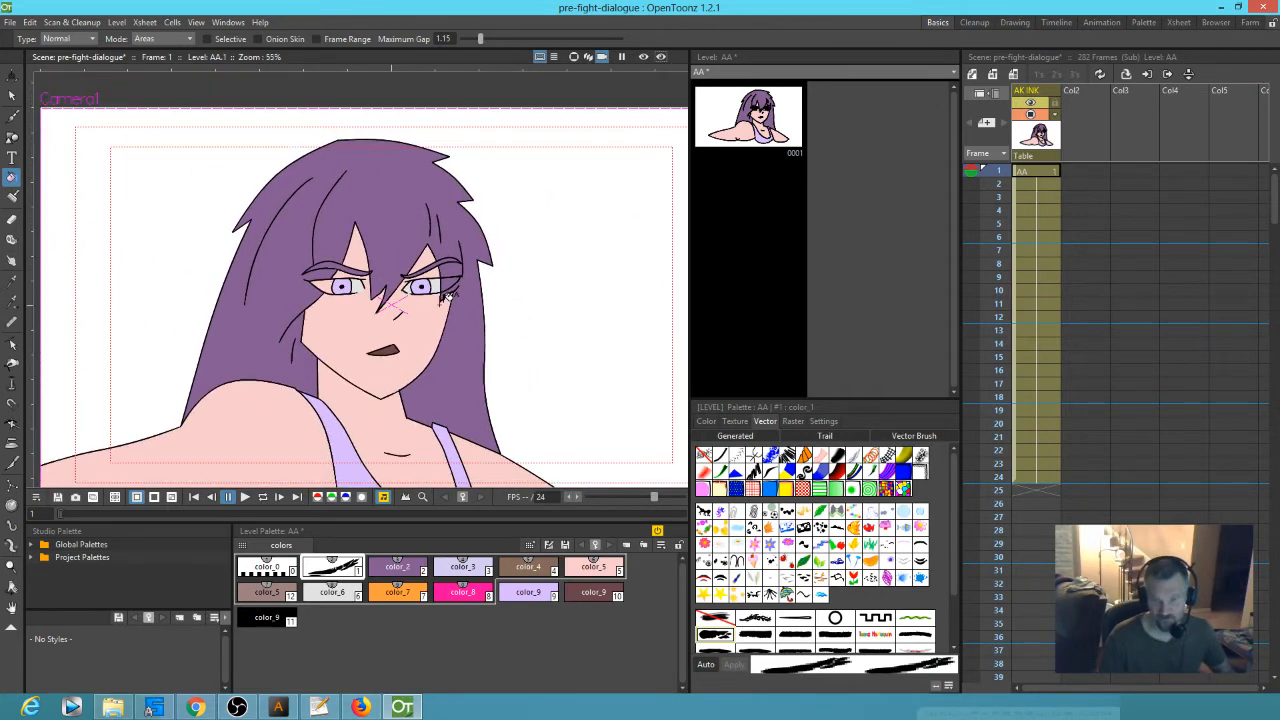
pyautogui.click(9, 22)
pyautogui.click(26, 66)
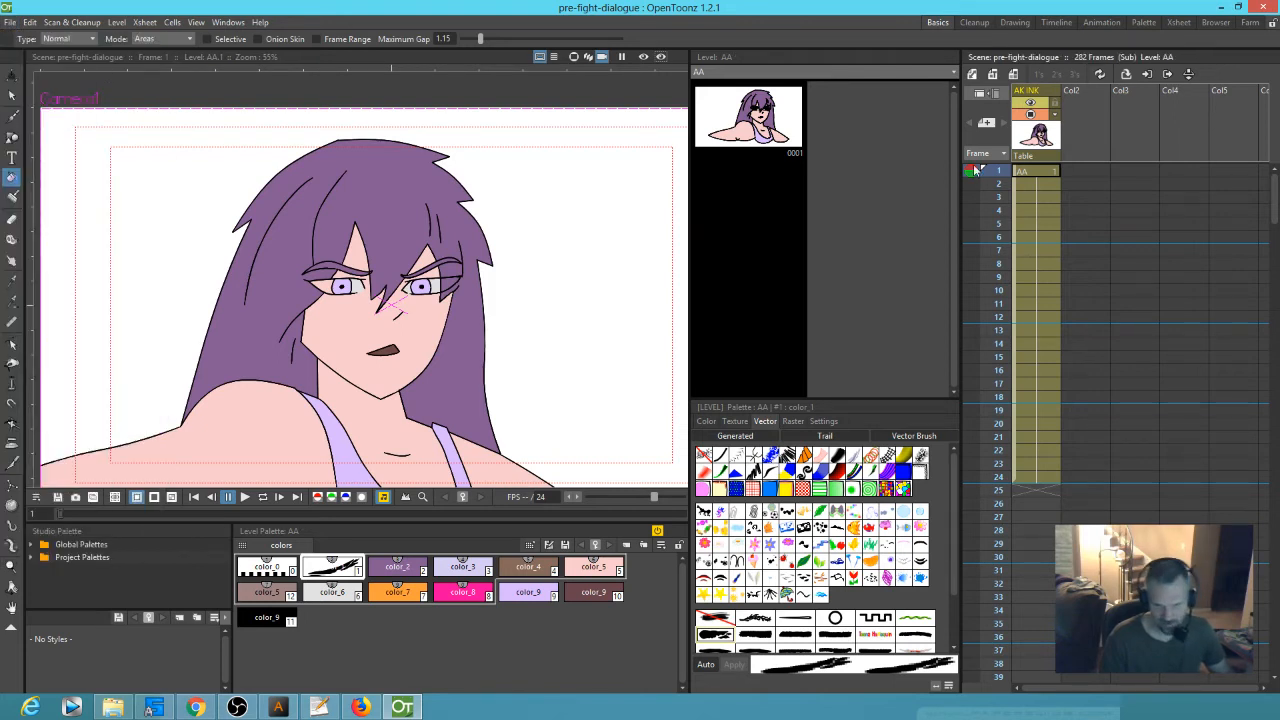
# - Run Cleanup on the AK INK column, overwriting all previously cleaned-up drawings
pyautogui.click(1026, 133)
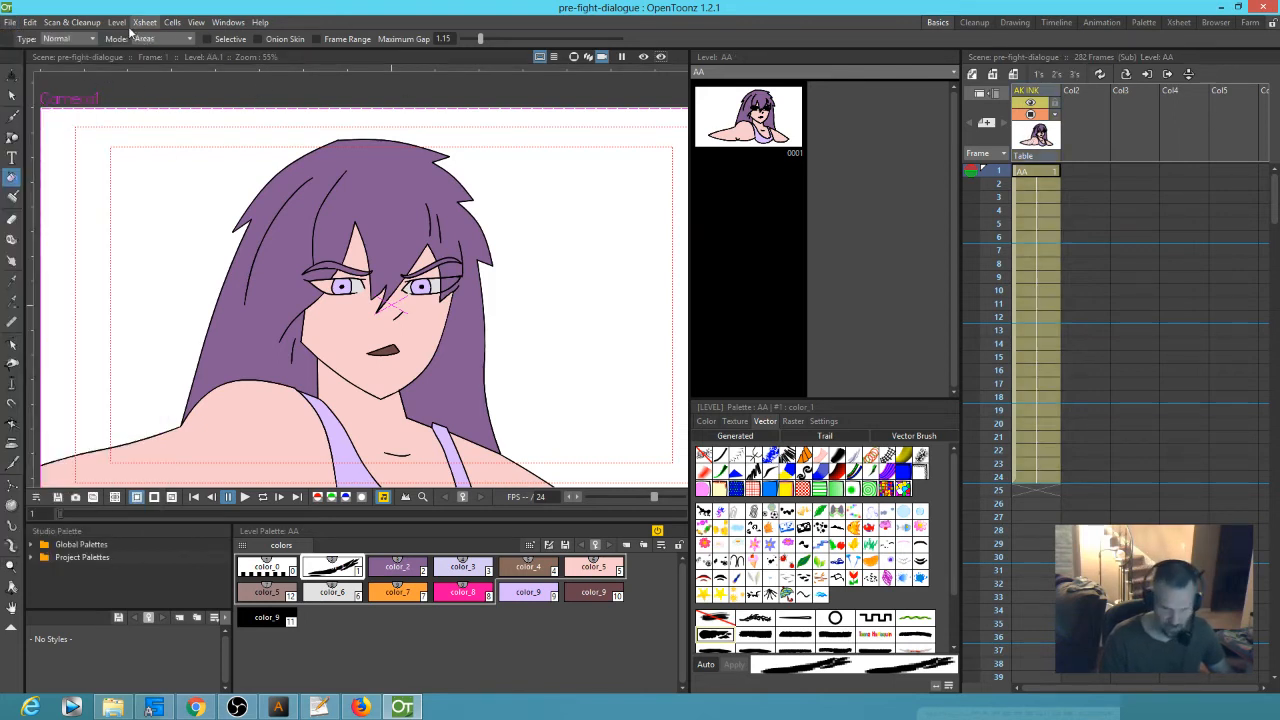
pyautogui.click(72, 22)
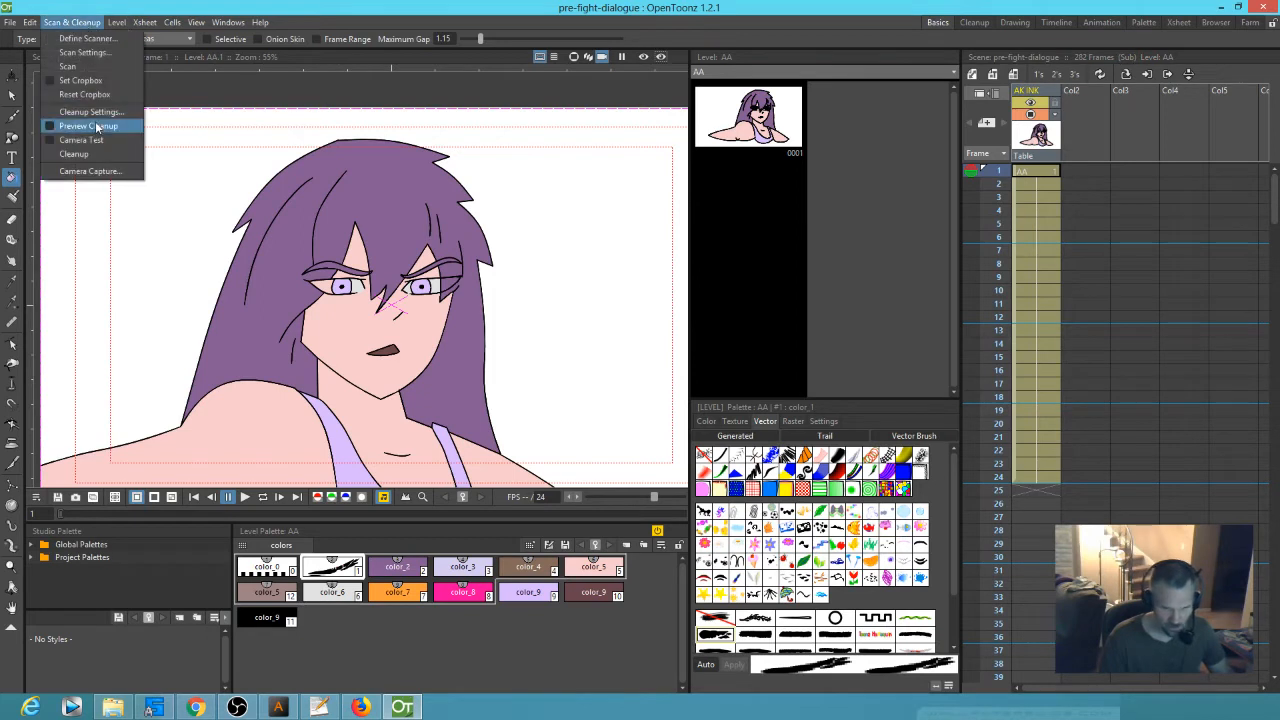
pyautogui.click(74, 154)
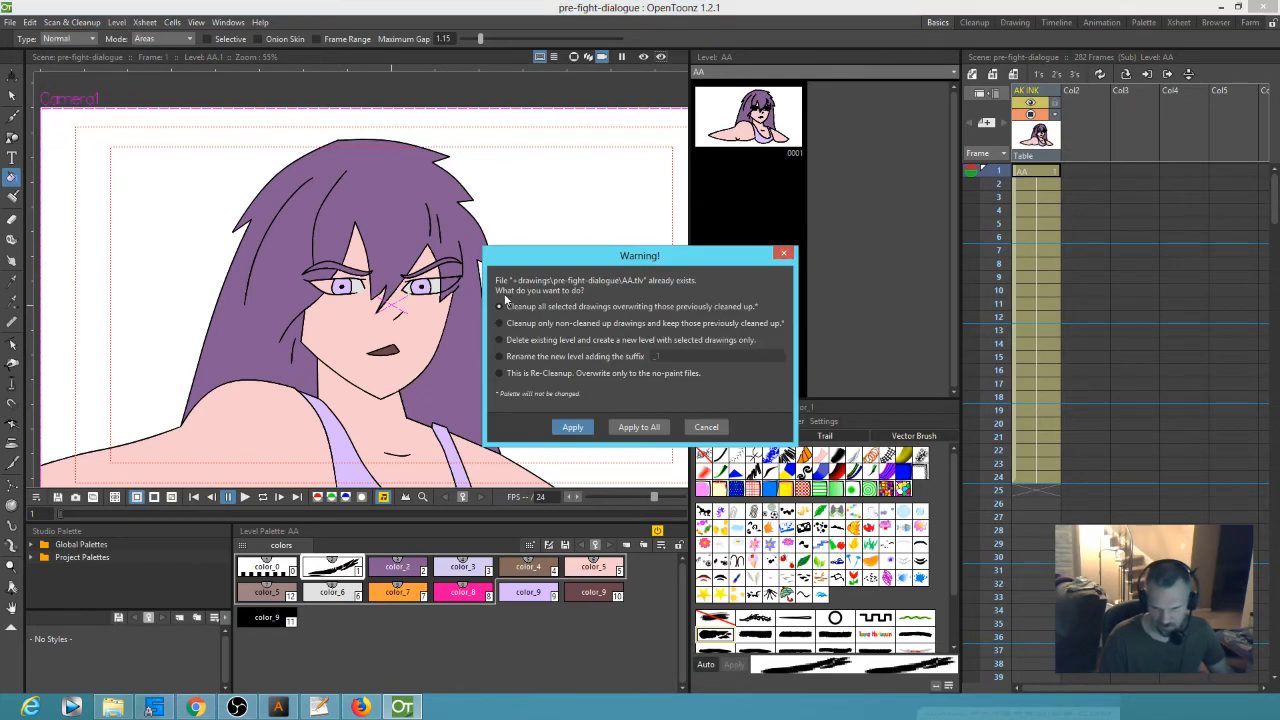
pyautogui.click(641, 428)
pyautogui.click(688, 472)
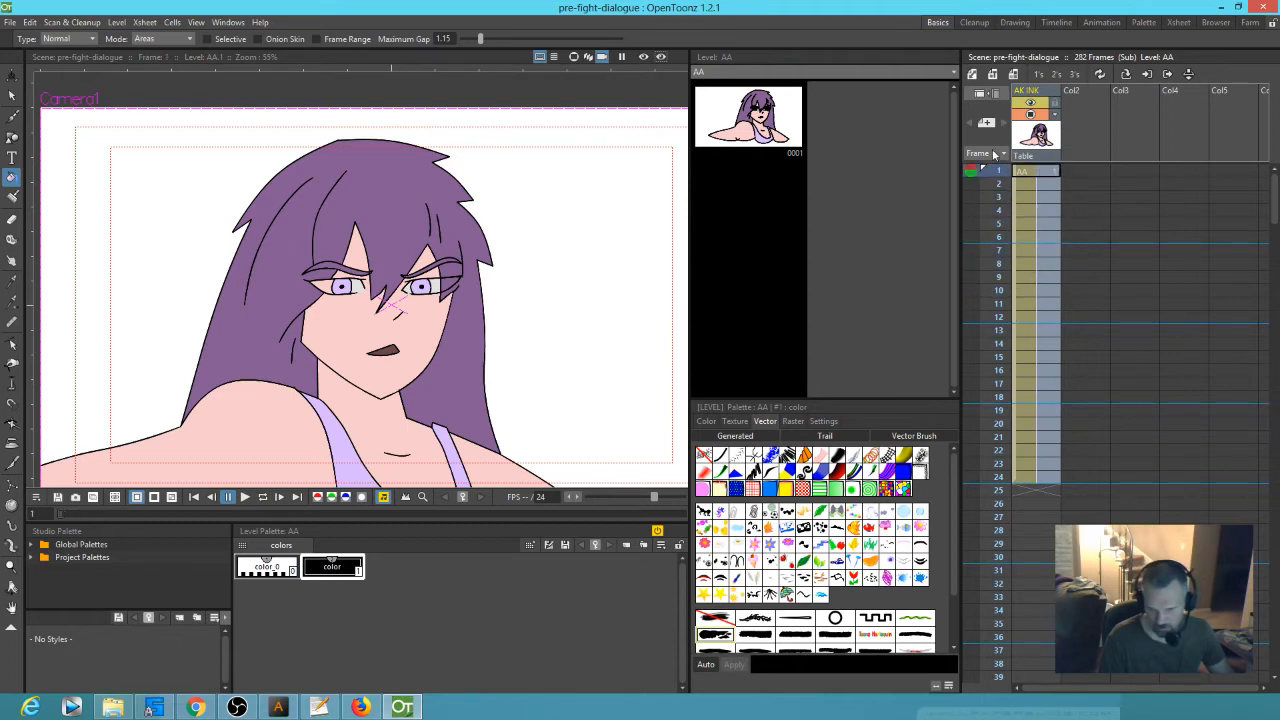
# - Inspect the shoulder outline of the frame 1 drawing by selecting it with the Control Point Editor
pyautogui.click(1053, 172)
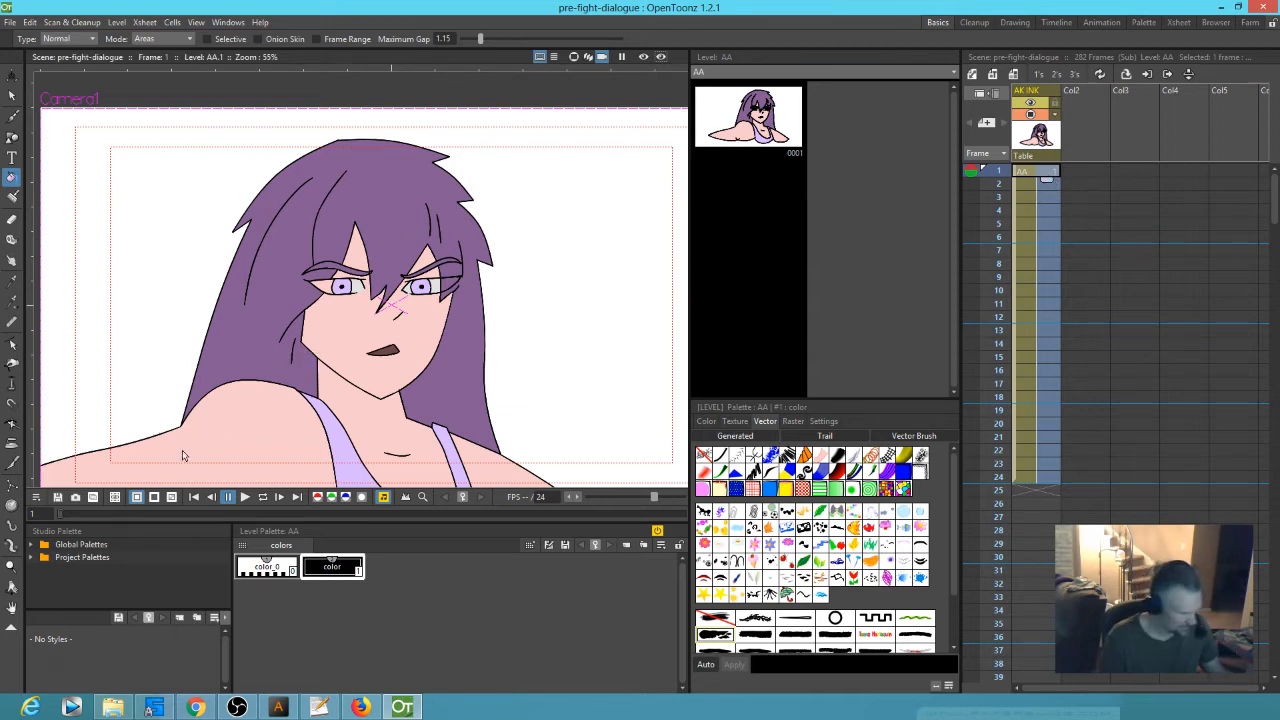
pyautogui.press('c')
pyautogui.click(151, 442)
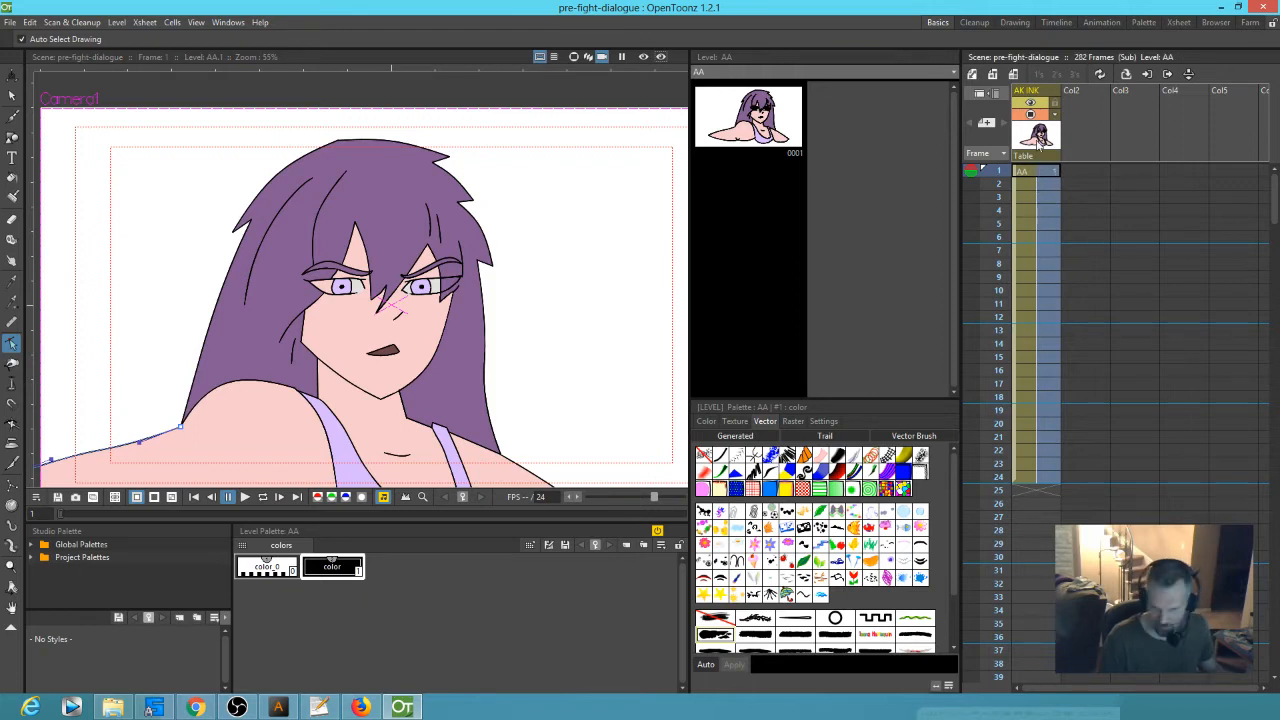
# - Convert the AA vector drawing at frame 1 of the AK INK column to a Toonz Raster level
pyautogui.click(1038, 146)
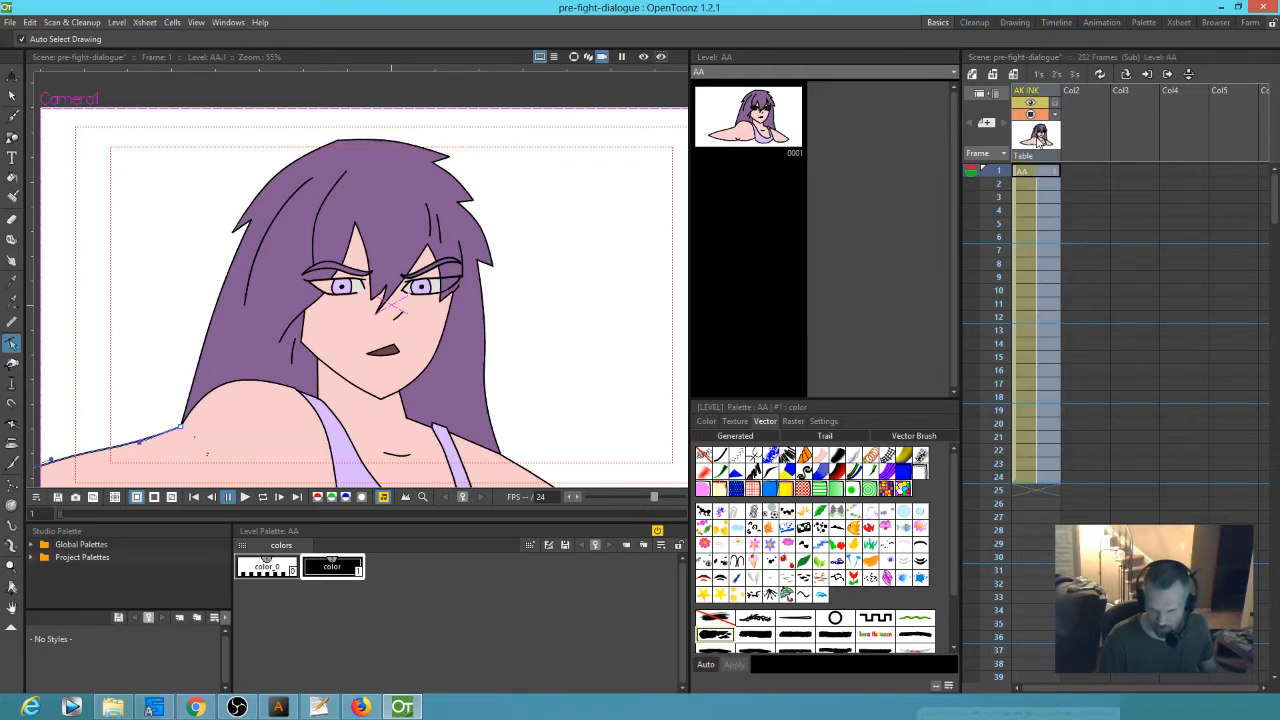
pyautogui.click(1038, 142)
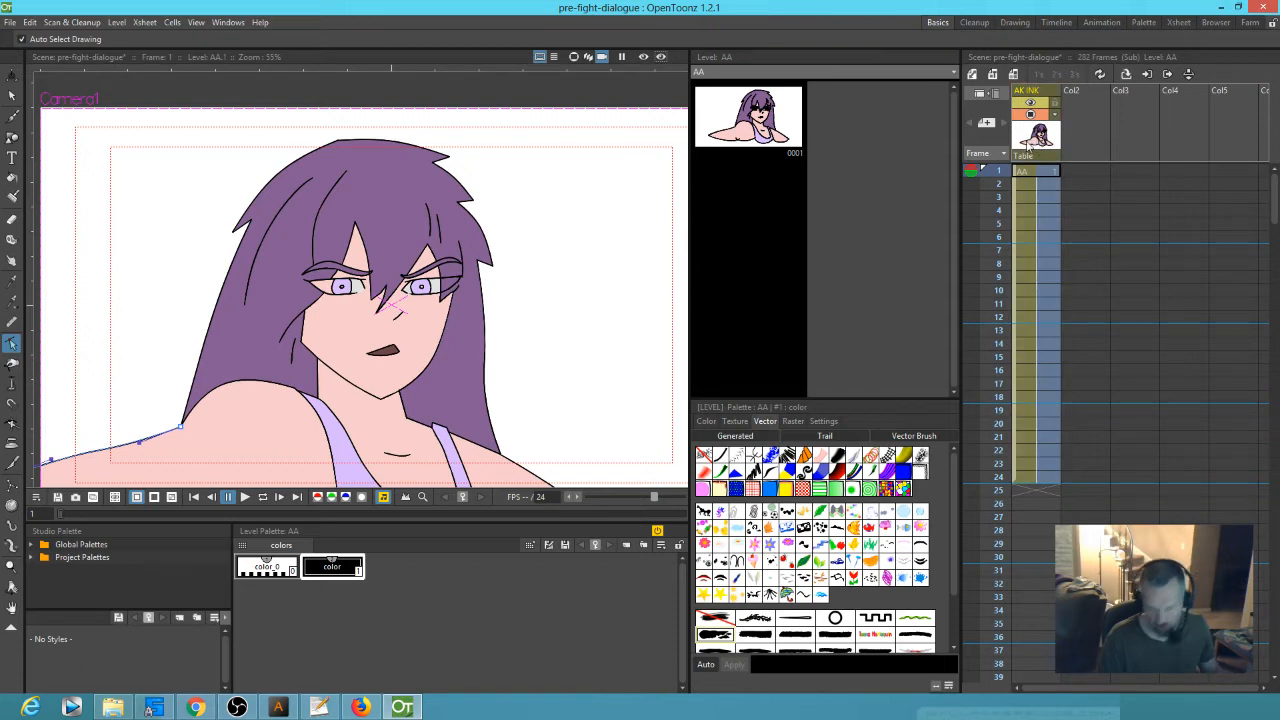
pyautogui.click(1029, 146)
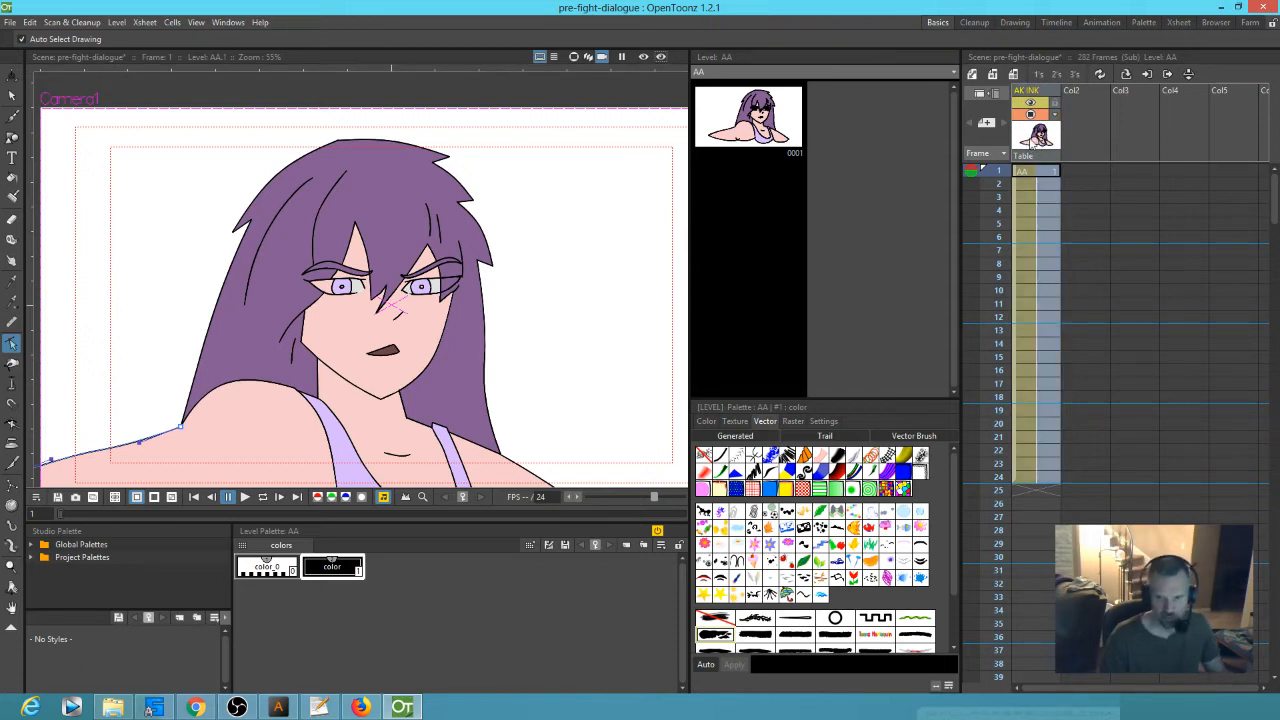
pyautogui.click(117, 23)
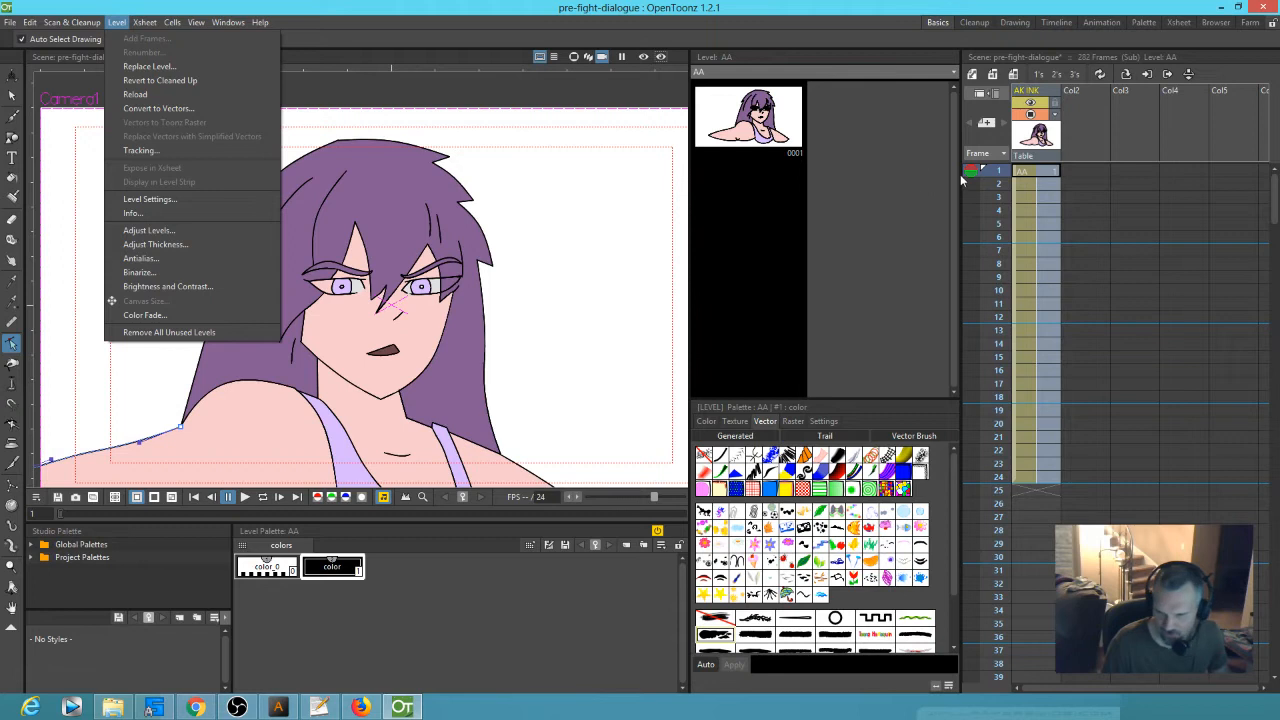
pyautogui.click(1020, 174)
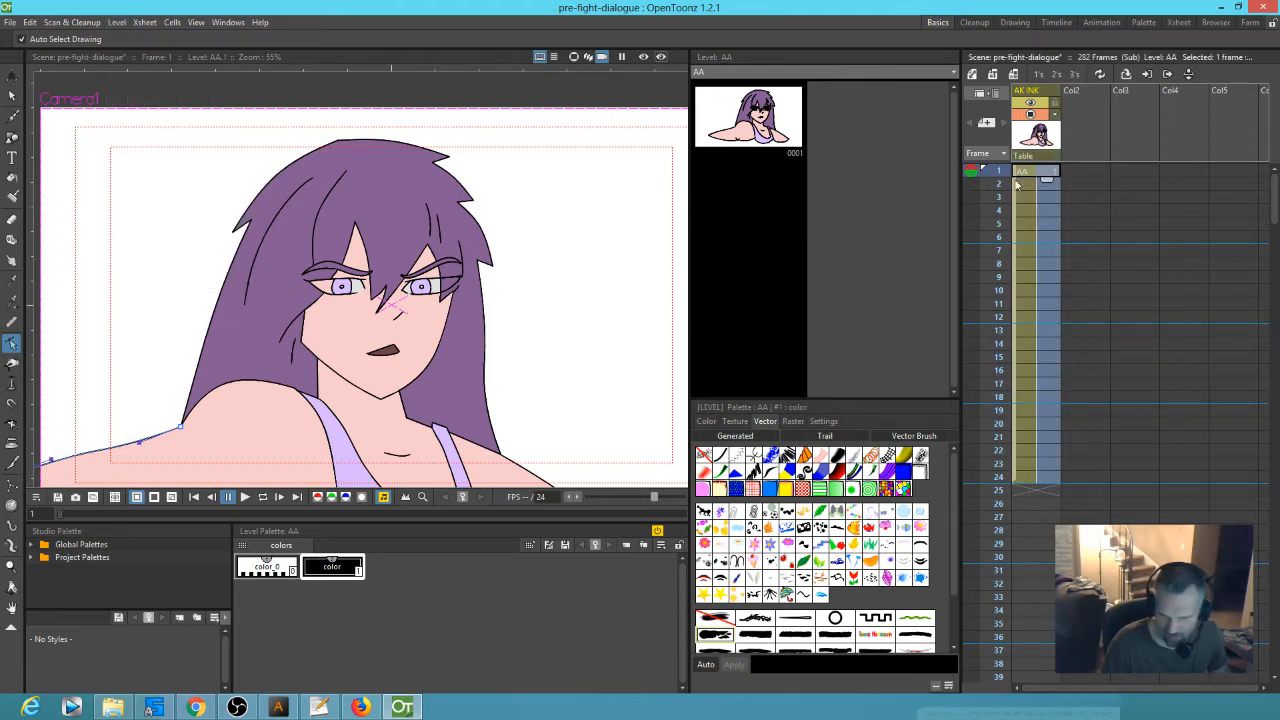
pyautogui.click(117, 22)
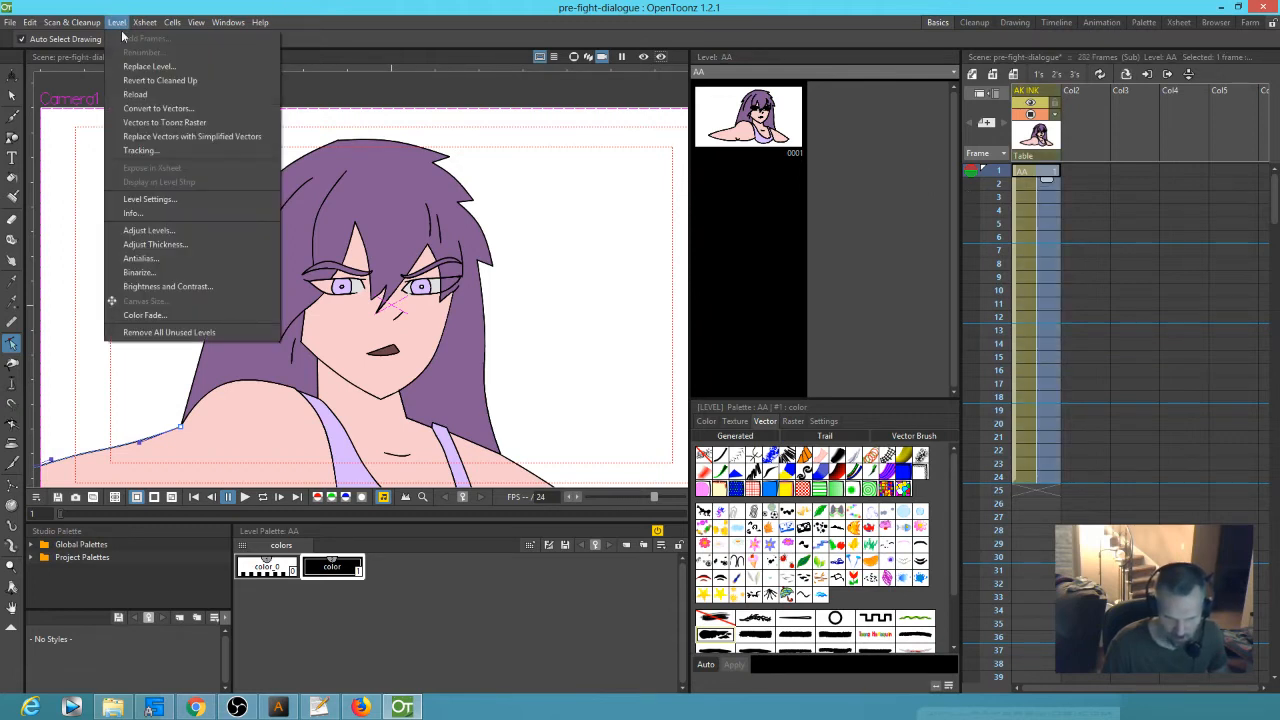
pyautogui.click(188, 124)
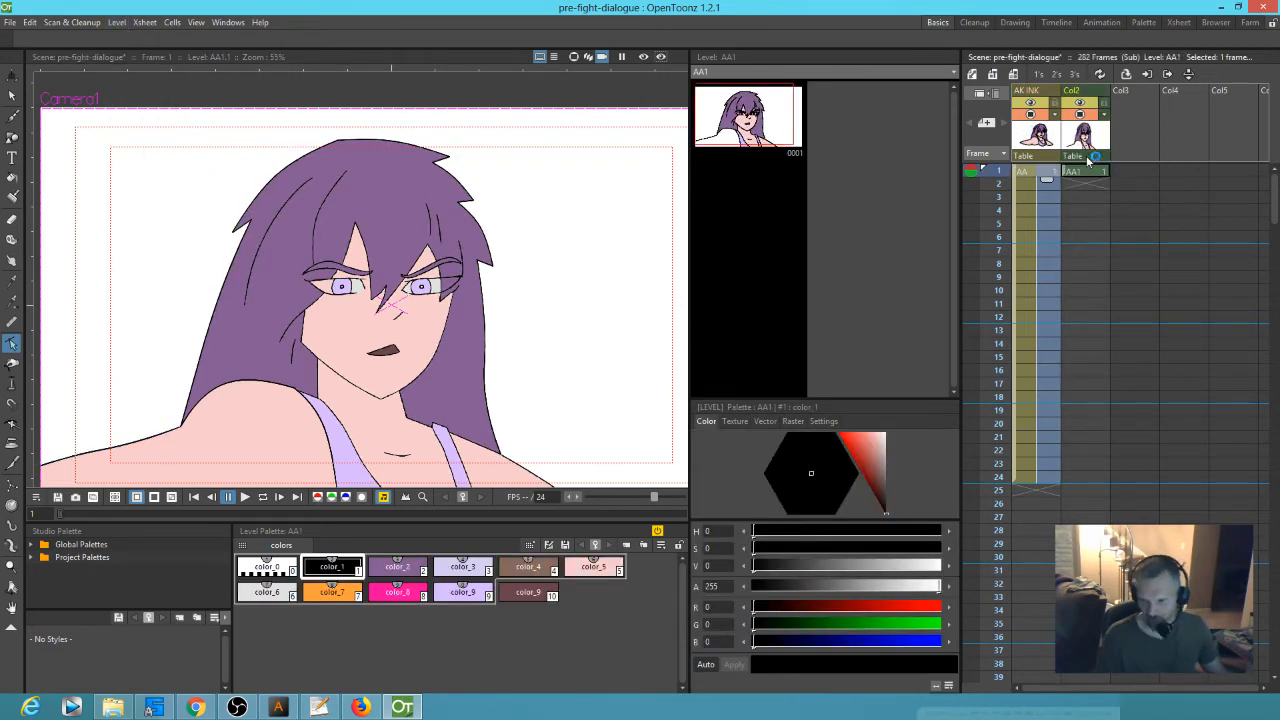
# - Extend the AA1 drawing in Col2 through frame 24, matching the first AK INK exposure block
pyautogui.moveTo(1101, 175); pyautogui.dragTo(1083, 497)
pyautogui.moveTo(1008, 476); pyautogui.dragTo(942, 211)
pyautogui.scroll(-15, 1090, 379)
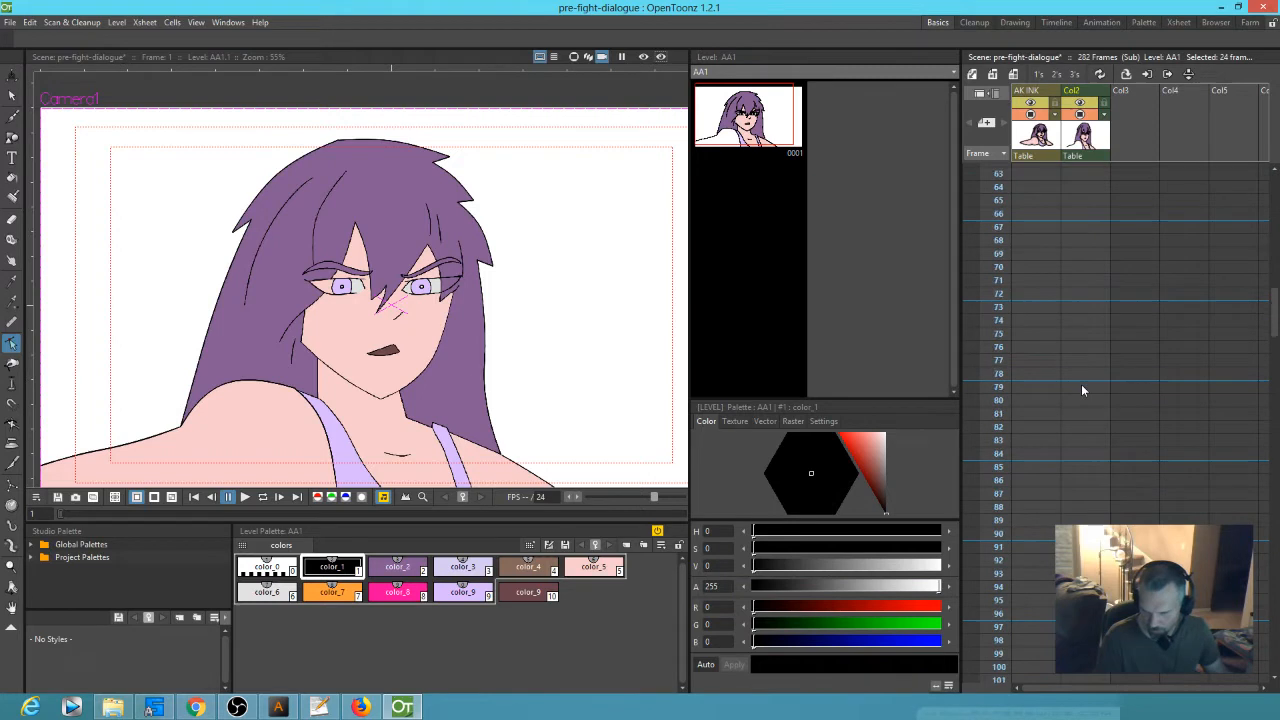
pyautogui.scroll(7, 1084, 389)
pyautogui.scroll(20, 1082, 383)
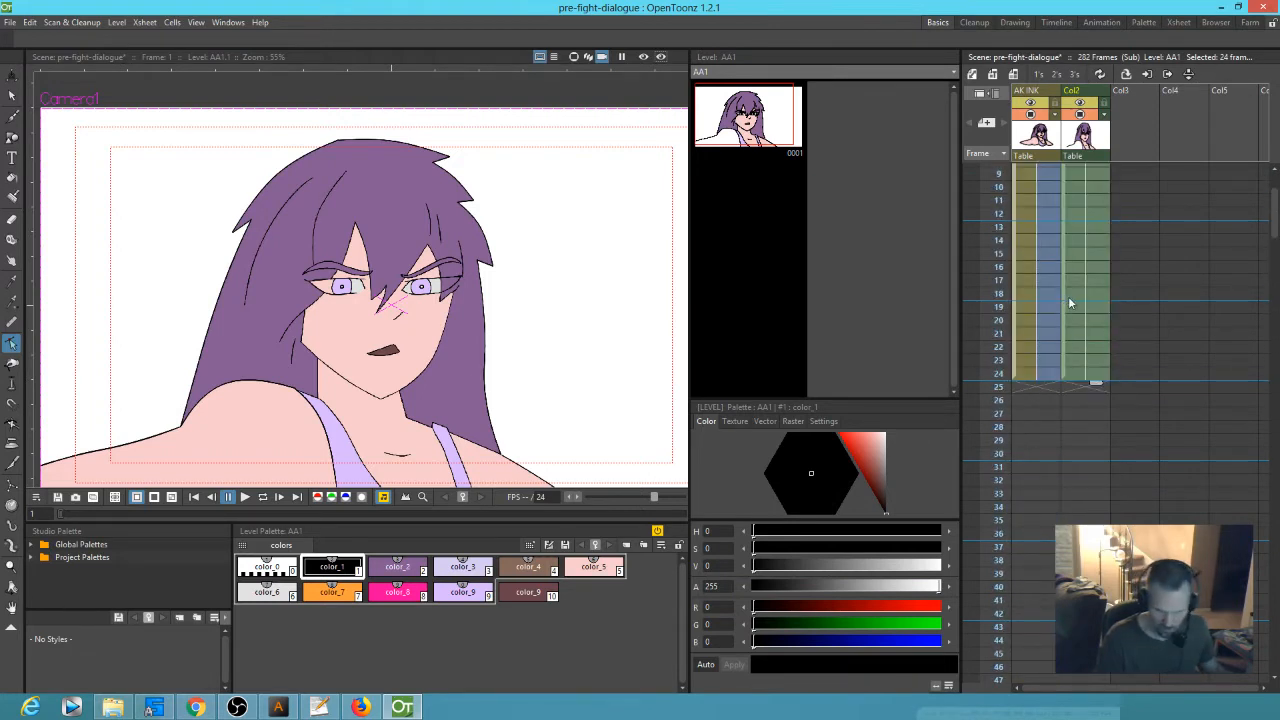
# - Paste the AA1 exposure into Col2 at frame 109 and extend it through frame 144
pyautogui.scroll(-20, 1102, 331)
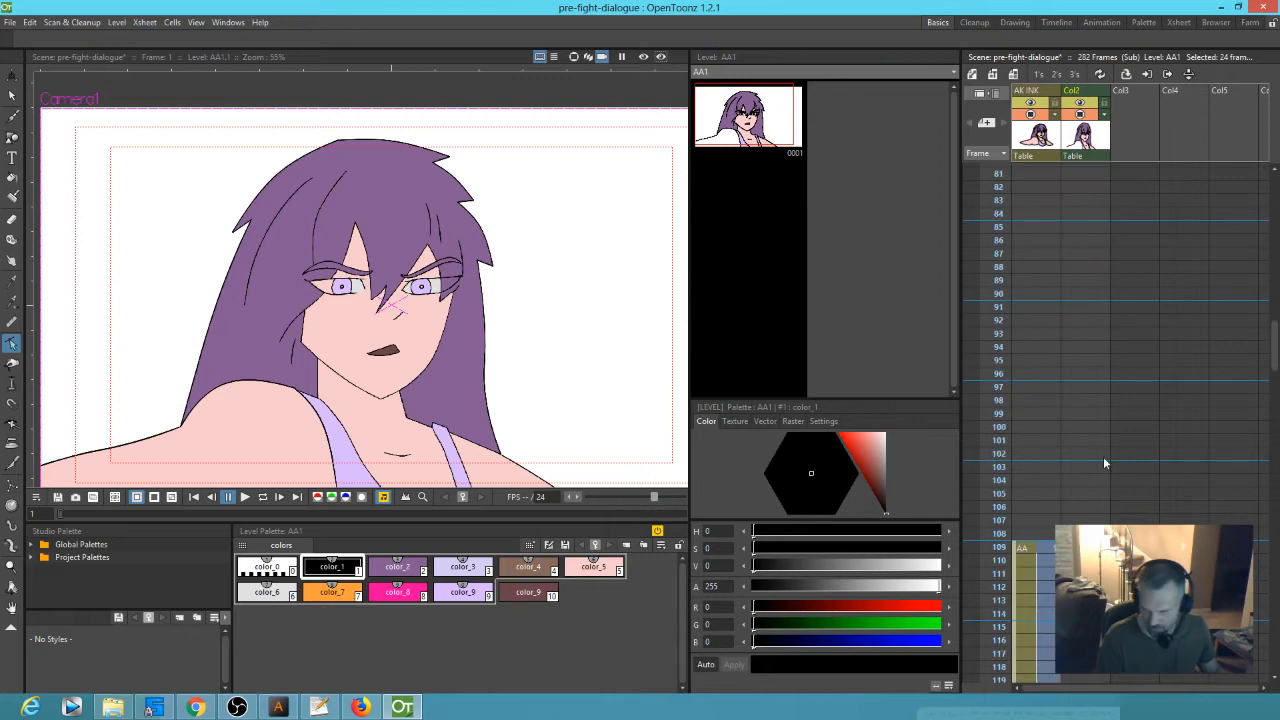
pyautogui.click(1085, 548)
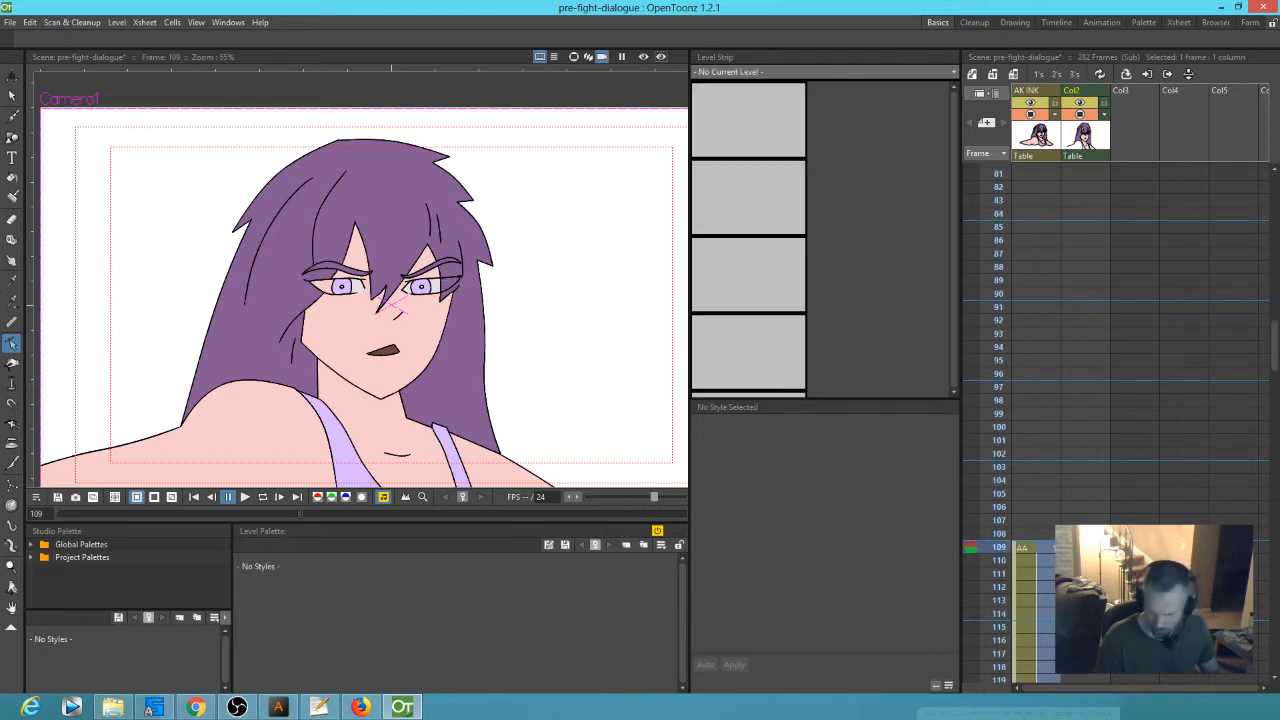
pyautogui.hotkey('ctrl', 'v')
pyautogui.scroll(-6, 1083, 470)
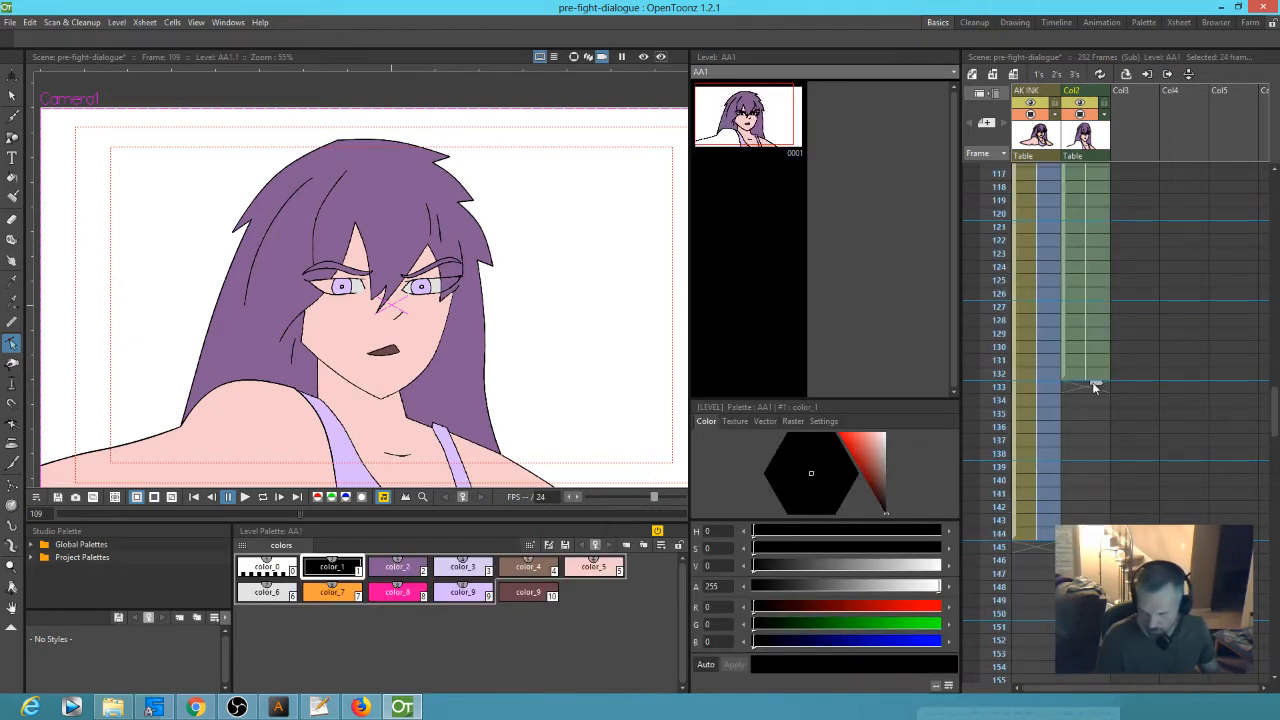
pyautogui.moveTo(1096, 388); pyautogui.dragTo(1096, 532)
# - Paste the 24-frame AA1 exposure into Col2 at frame 259, beside the last AK INK block
pyautogui.scroll(-10, 1064, 460)
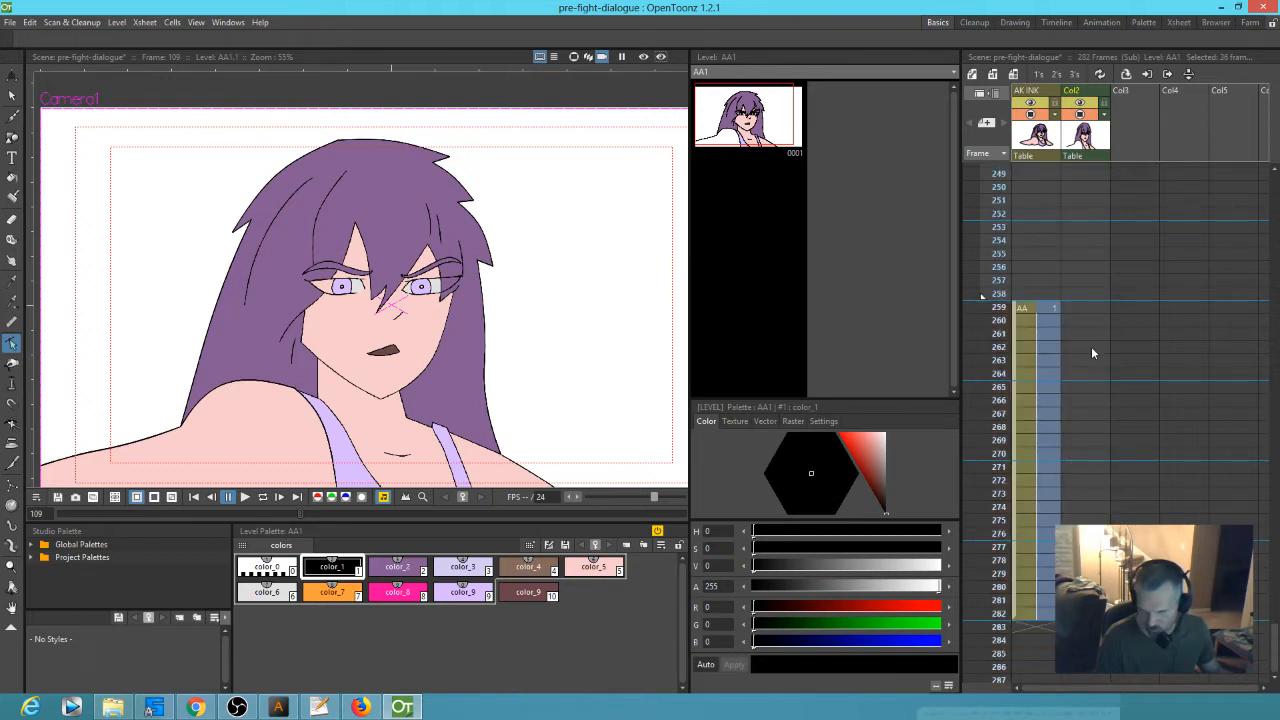
pyautogui.click(1082, 307)
pyautogui.hotkey('ctrl', 'v')
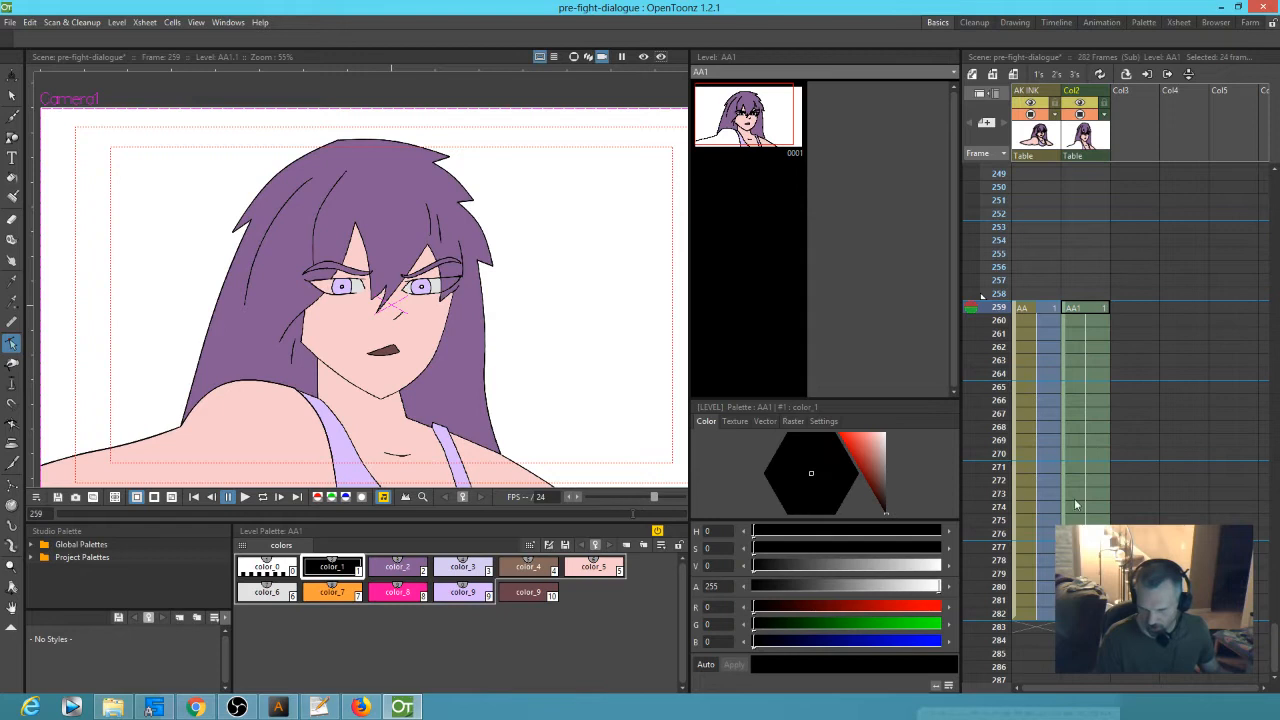
pyautogui.scroll(-3, 1076, 505)
pyautogui.scroll(20, 1069, 458)
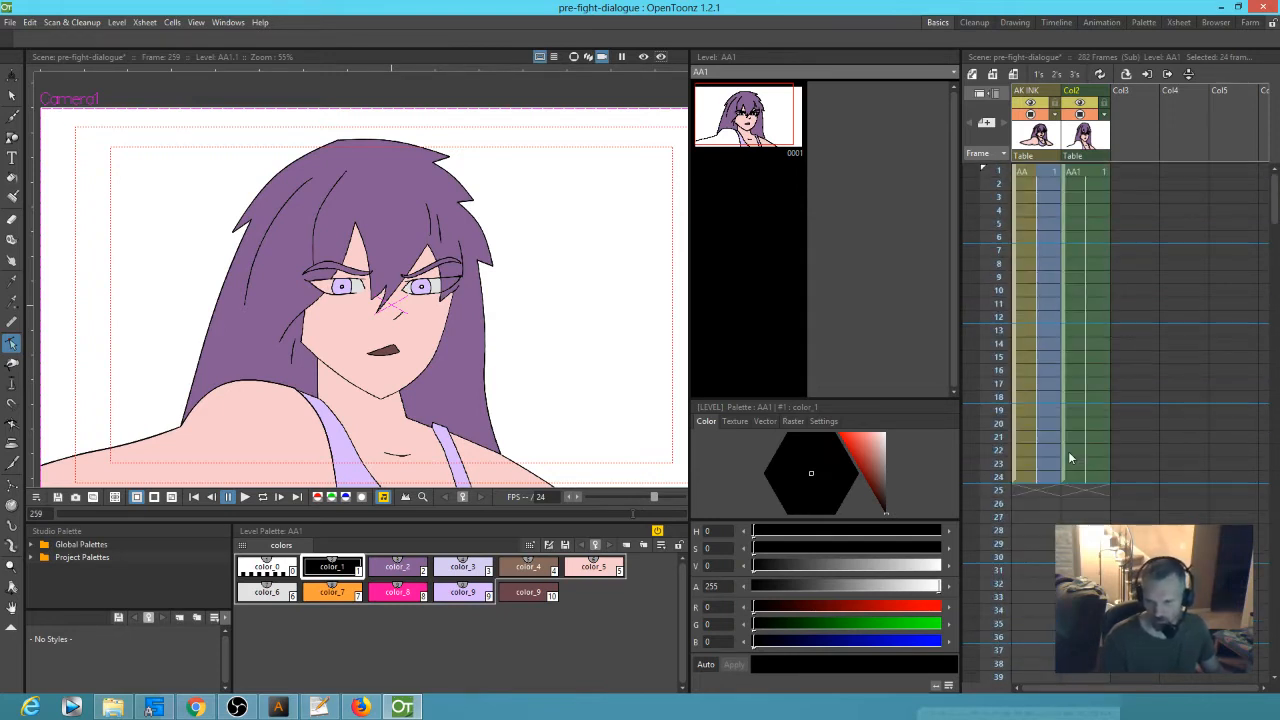
# - Hide the AK INK column and clear it from the first position so that the AA1 column comes first
pyautogui.click(1031, 114)
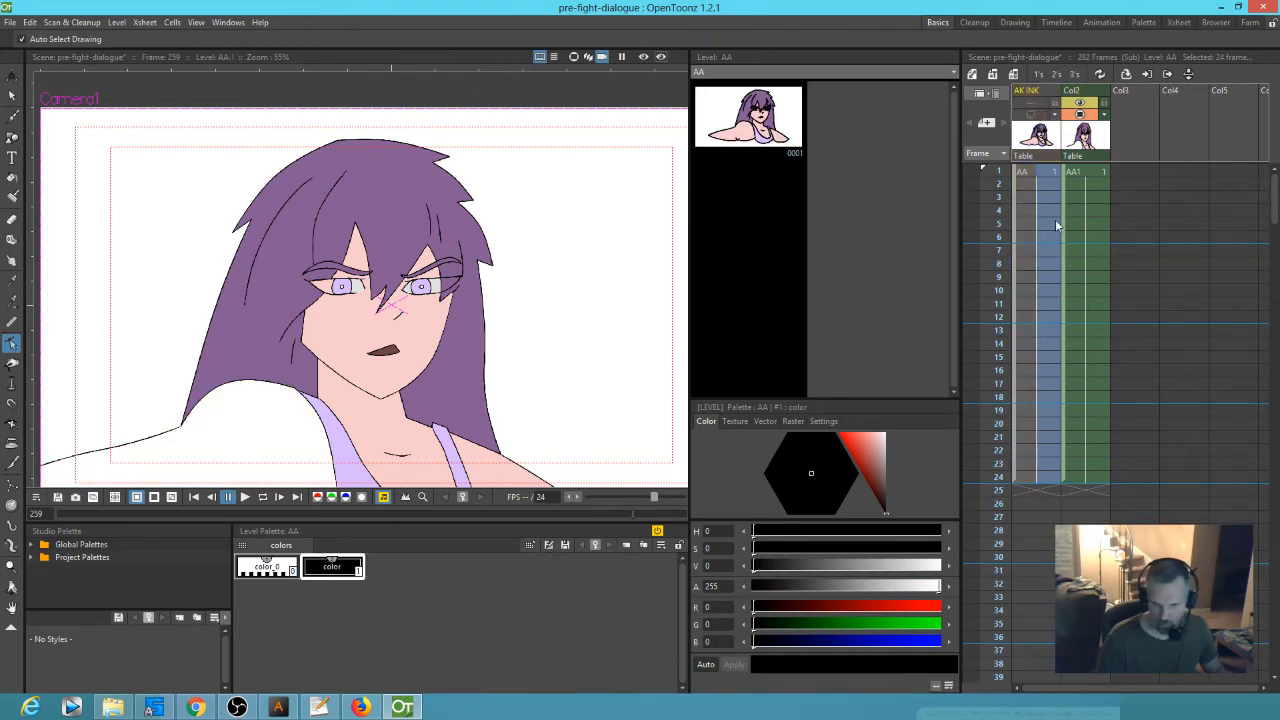
pyautogui.click(1081, 142)
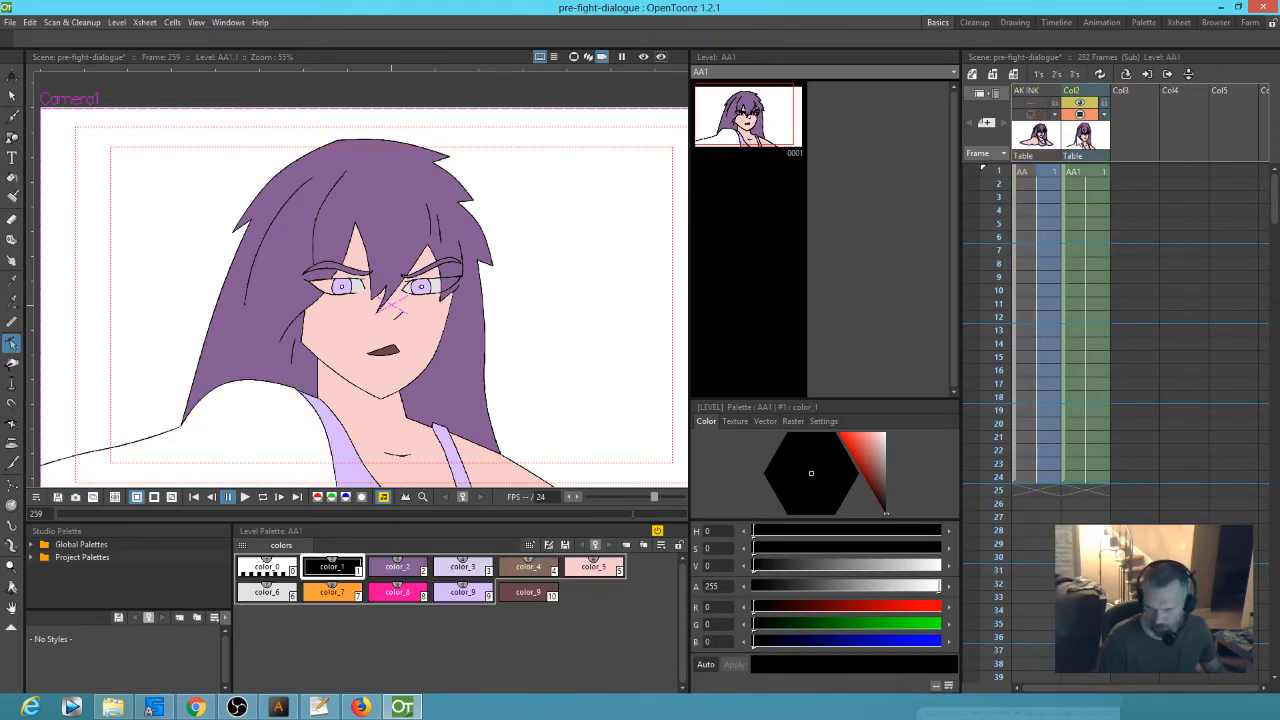
pyautogui.moveTo(1036, 140); pyautogui.dragTo(1244, 140)
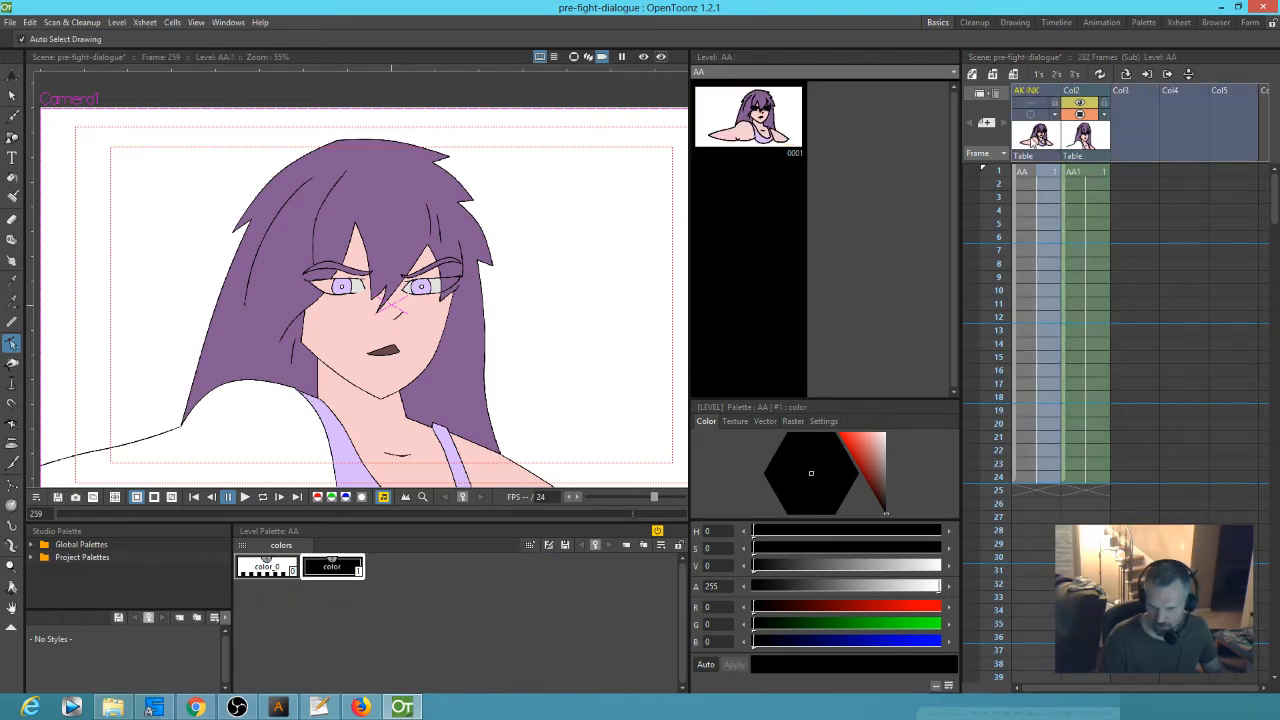
pyautogui.doubleClick(1028, 91)
pyautogui.moveTo(1029, 91)
pyautogui.mouseDown()
pyautogui.moveTo(1262, 107)
pyautogui.moveTo(1165, 123)
pyautogui.moveTo(1202, 127)
pyautogui.moveTo(1114, 124)
pyautogui.moveTo(1146, 127)
pyautogui.mouseUp()
pyautogui.moveTo(1136, 243); pyautogui.dragTo(1270, 260)
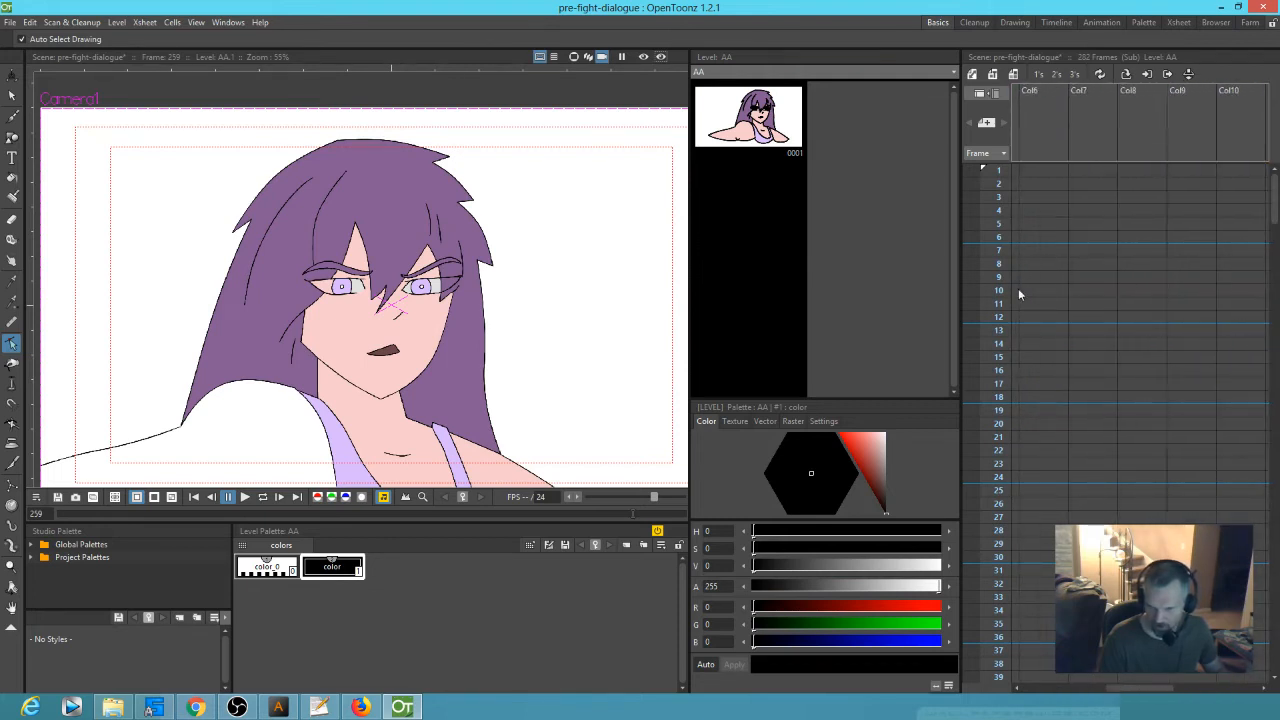
pyautogui.moveTo(1019, 289); pyautogui.dragTo(1243, 294)
pyautogui.click(1024, 178)
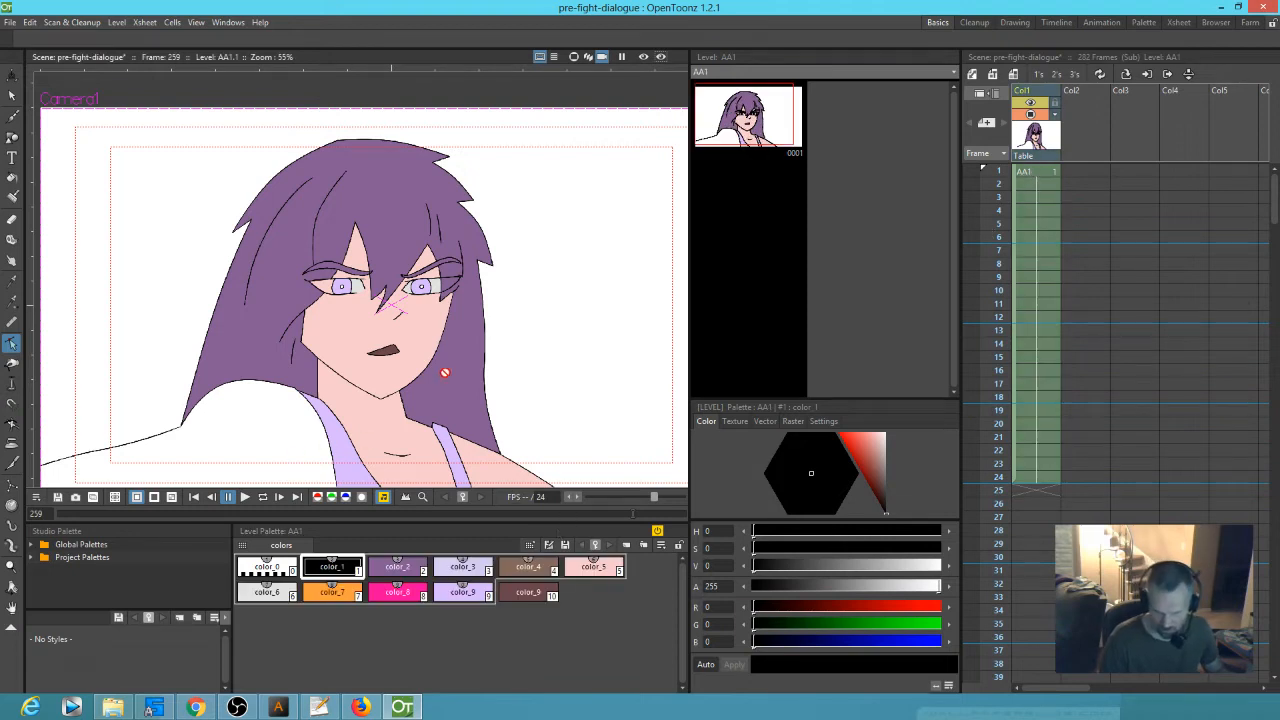
# - Fill the unpainted shoulder and arm of the AA1 drawing with skin tone color_5, and pick color_6
pyautogui.scroll(-1, 450, 378)
pyautogui.moveTo(470, 420); pyautogui.dragTo(480, 354)
pyautogui.click(592, 568)
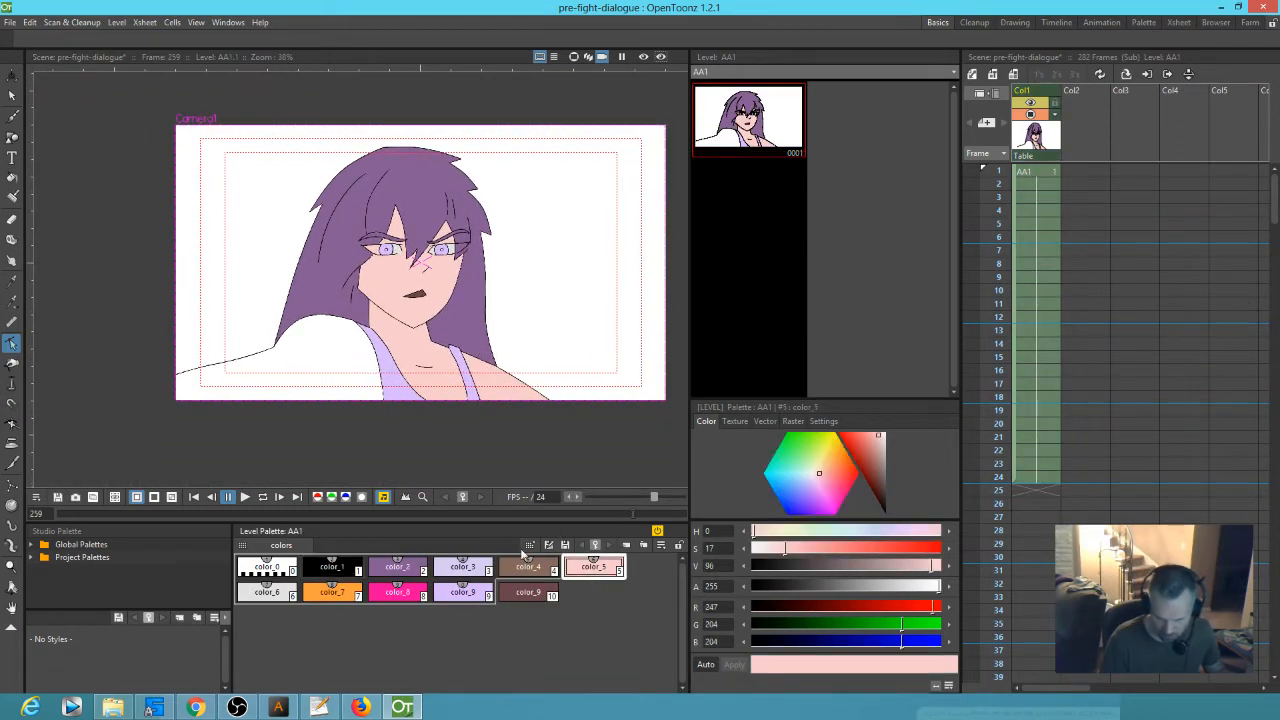
pyautogui.press('f')
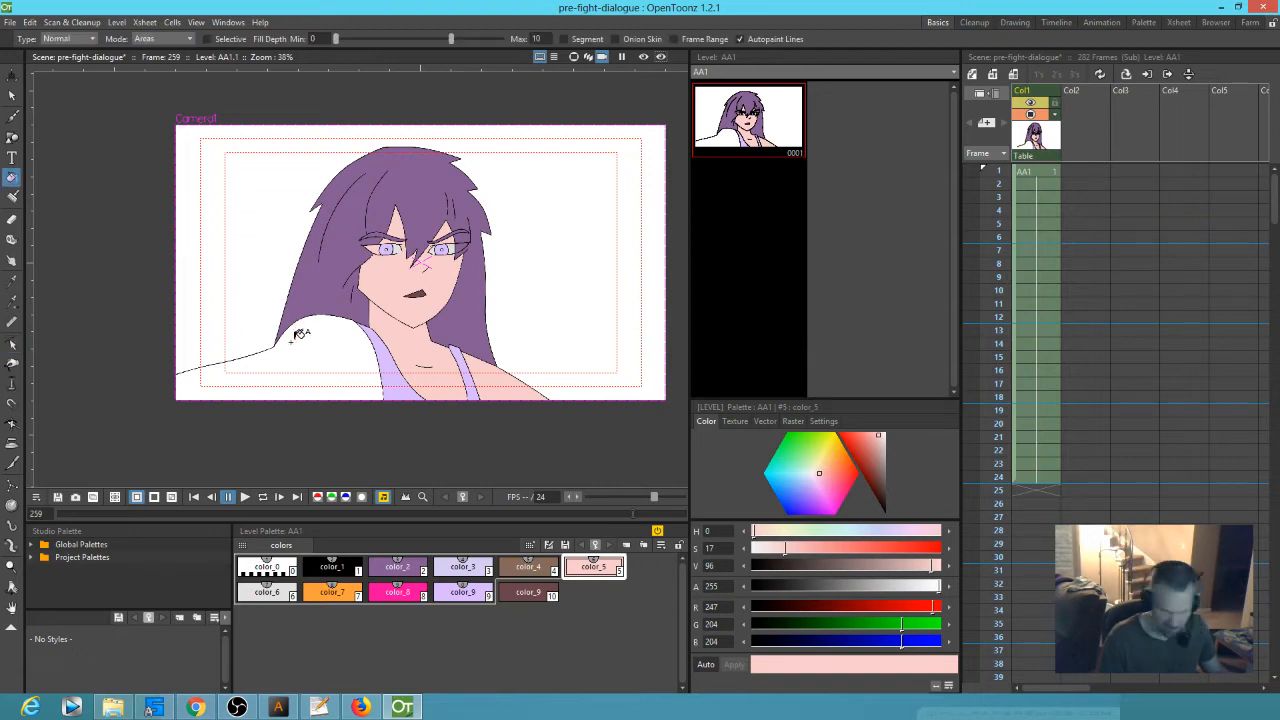
pyautogui.click(310, 345)
pyautogui.click(262, 592)
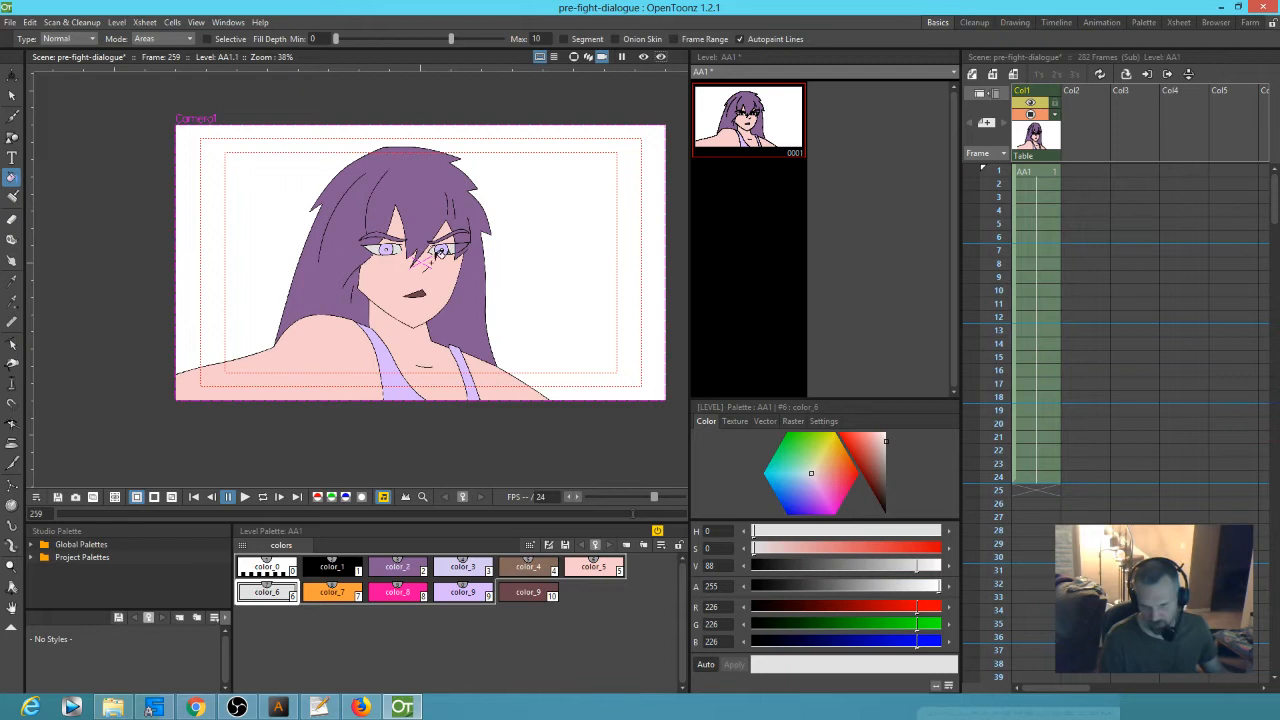
pyautogui.scroll(2, 476, 250)
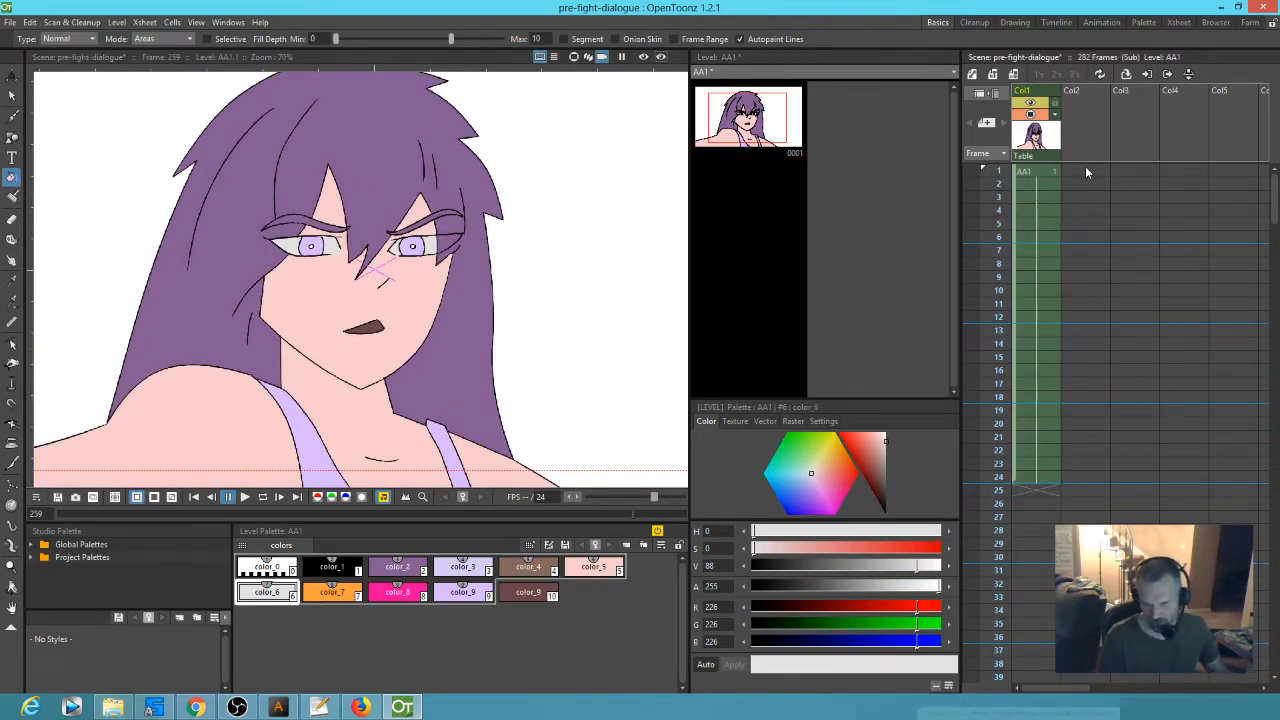
# - Duplicate the skin style color_5 for frame 1 and darken the copy to a shadow tone with saturation 20 and value 70
pyautogui.click(1050, 174)
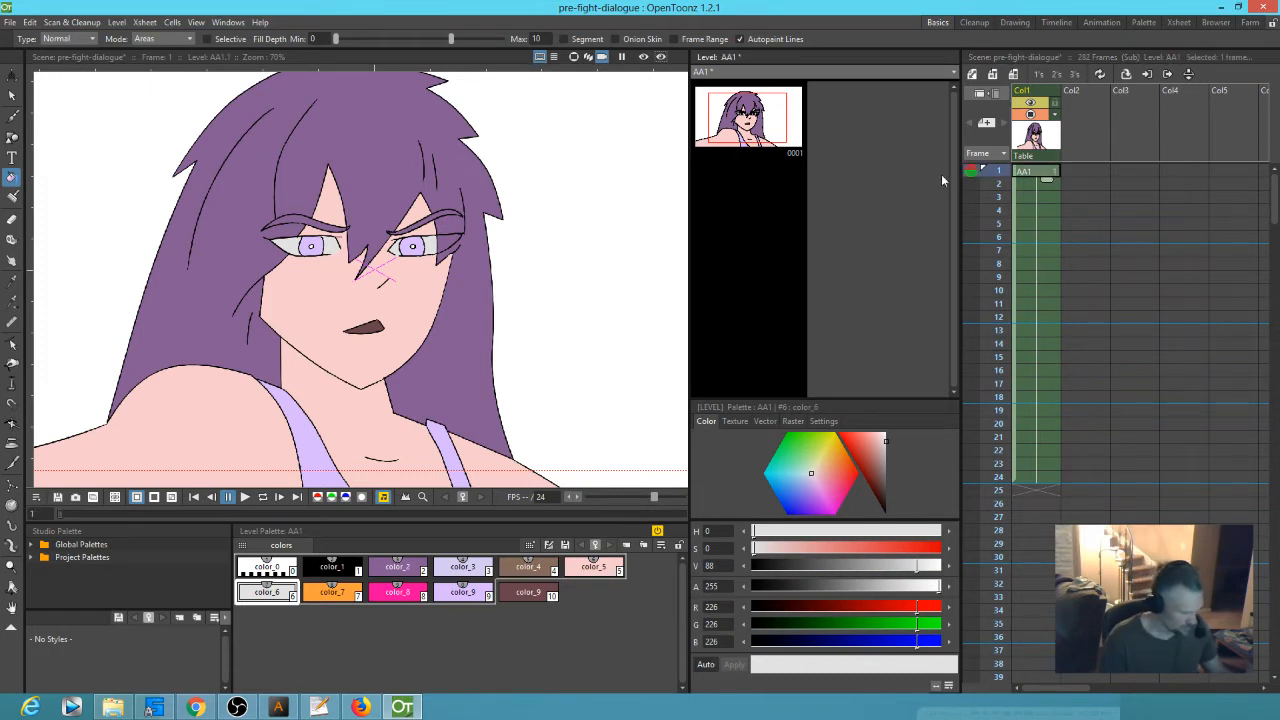
pyautogui.press('b')
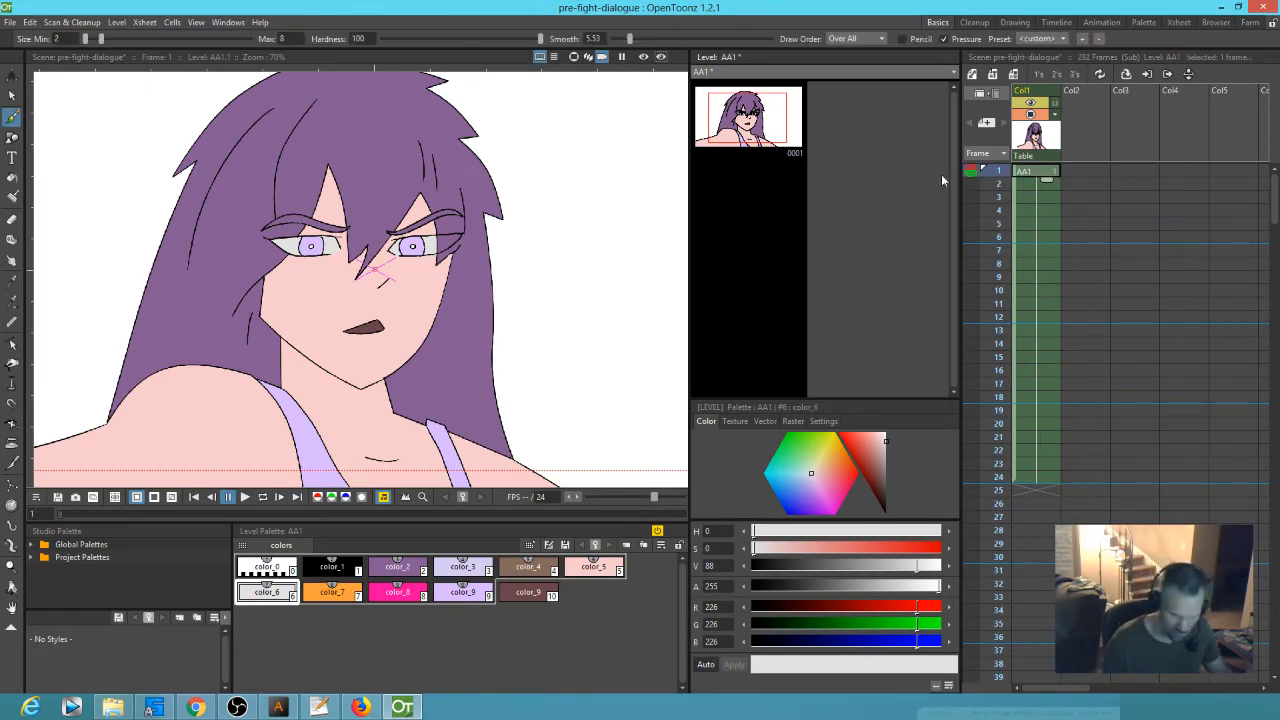
pyautogui.click(591, 567)
pyautogui.hotkey('ctrl', 'v')
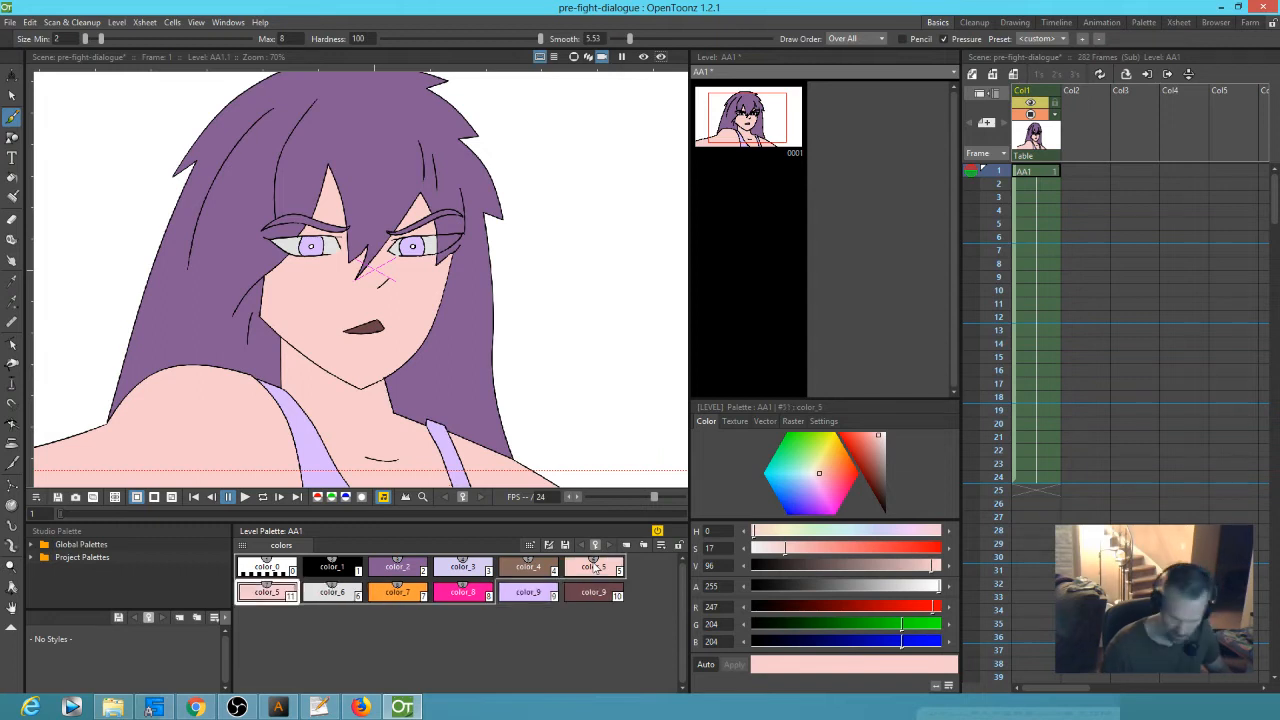
pyautogui.moveTo(882, 456); pyautogui.dragTo(878, 469)
pyautogui.moveTo(880, 459); pyautogui.dragTo(879, 456)
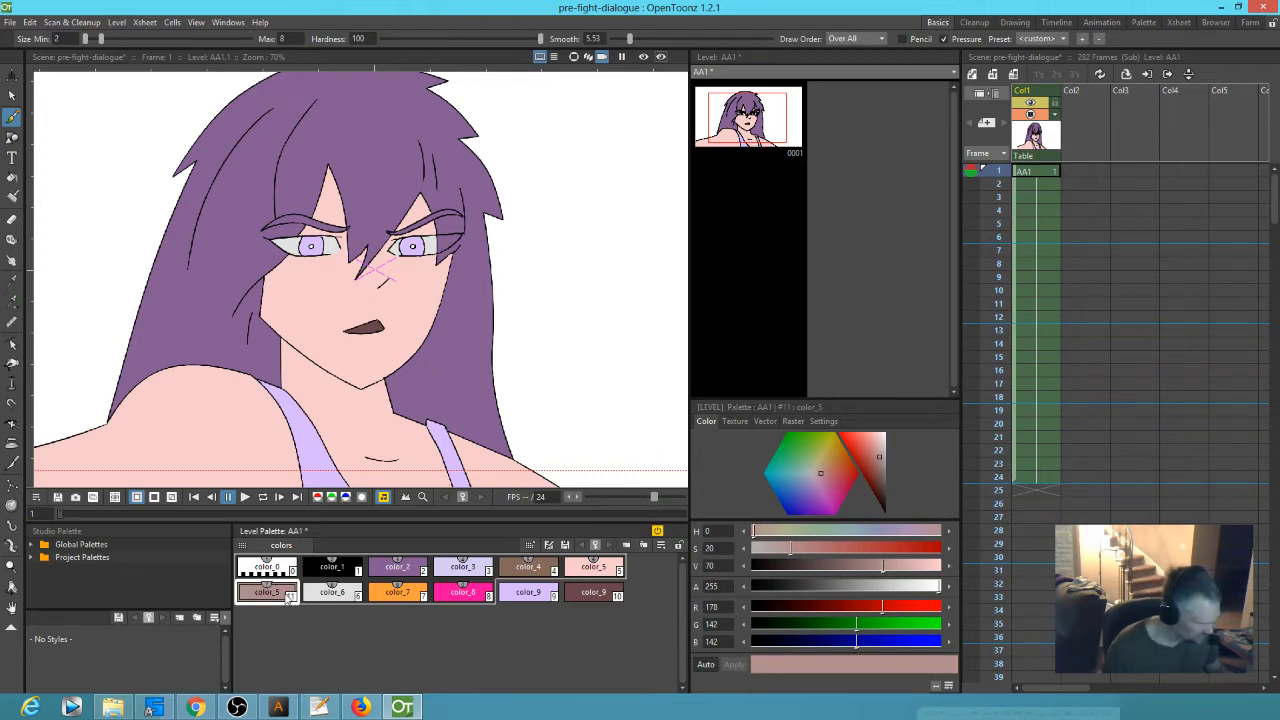
# - Add another copy of the skin style, make it red with saturation 99, and enable Autopaint for Lines on it
pyautogui.hotkey('ctrl', 'v')
pyautogui.moveTo(785, 548); pyautogui.dragTo(950, 547)
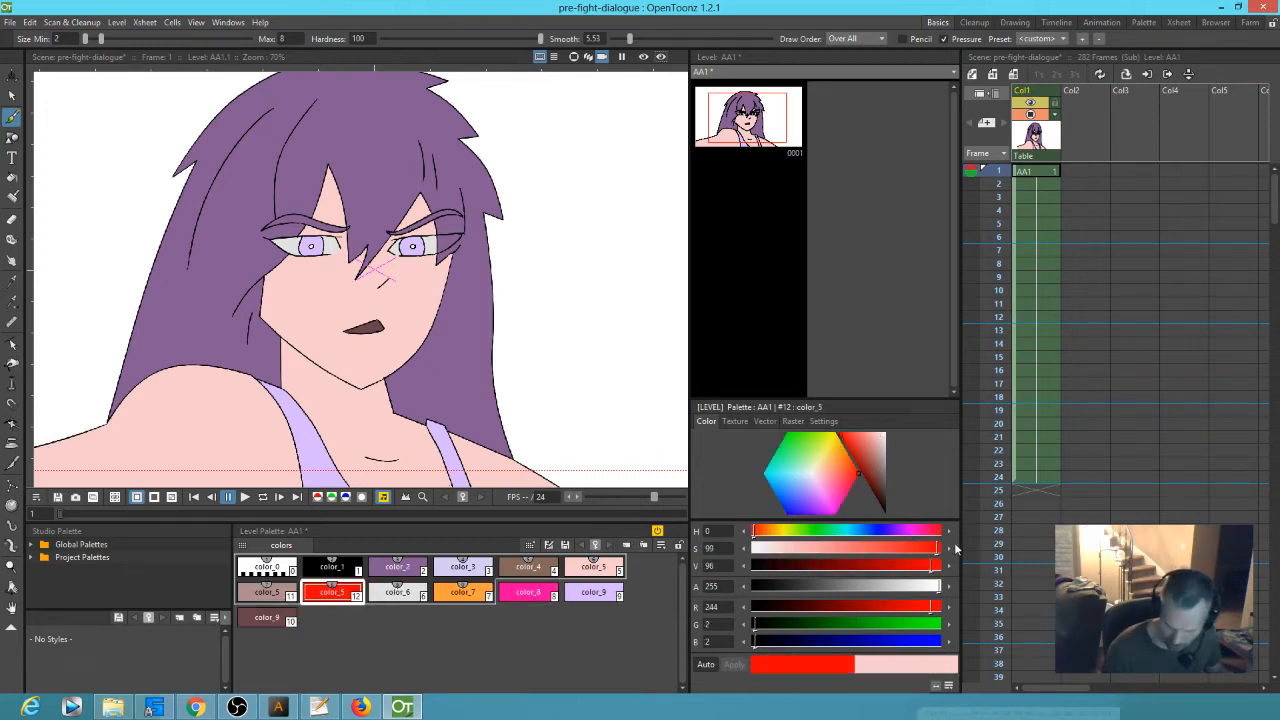
pyautogui.click(823, 421)
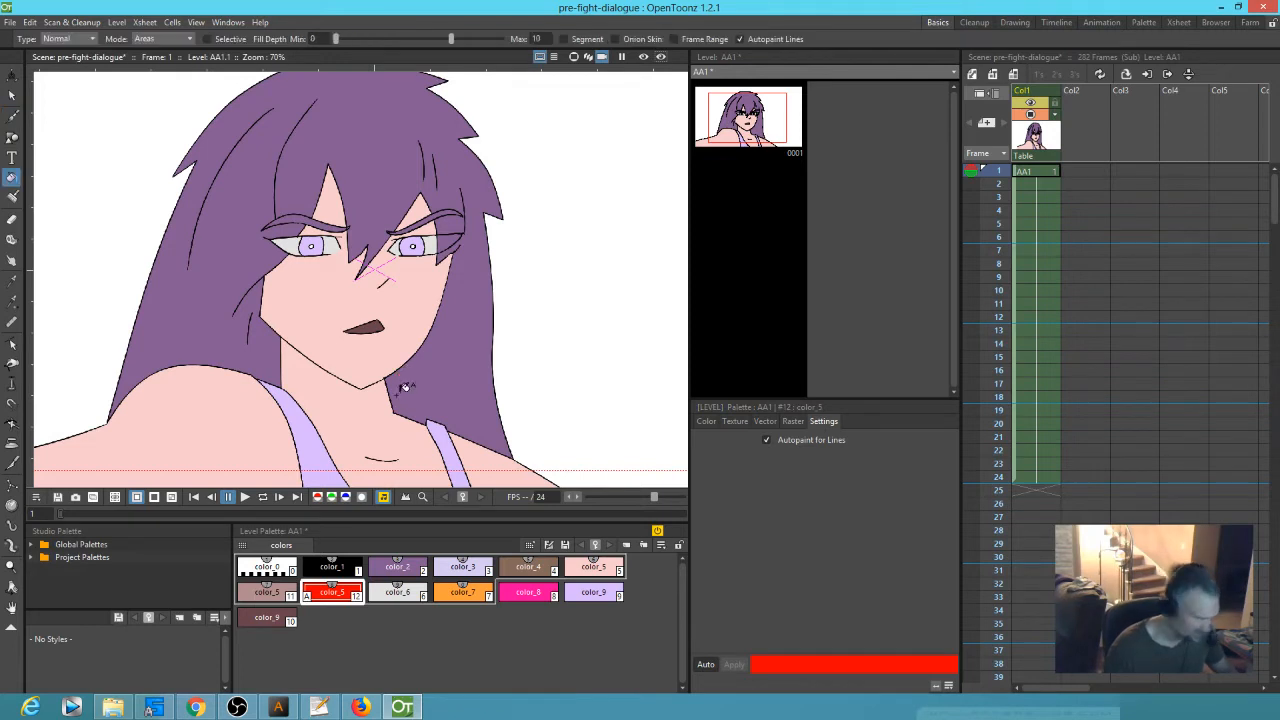
# - Try shading the neck with a red brush line below the chin and a dark skin fill, and undo both
pyautogui.moveTo(283, 364)
pyautogui.mouseDown()
pyautogui.moveTo(331, 406)
pyautogui.moveTo(390, 412)
pyautogui.mouseUp()
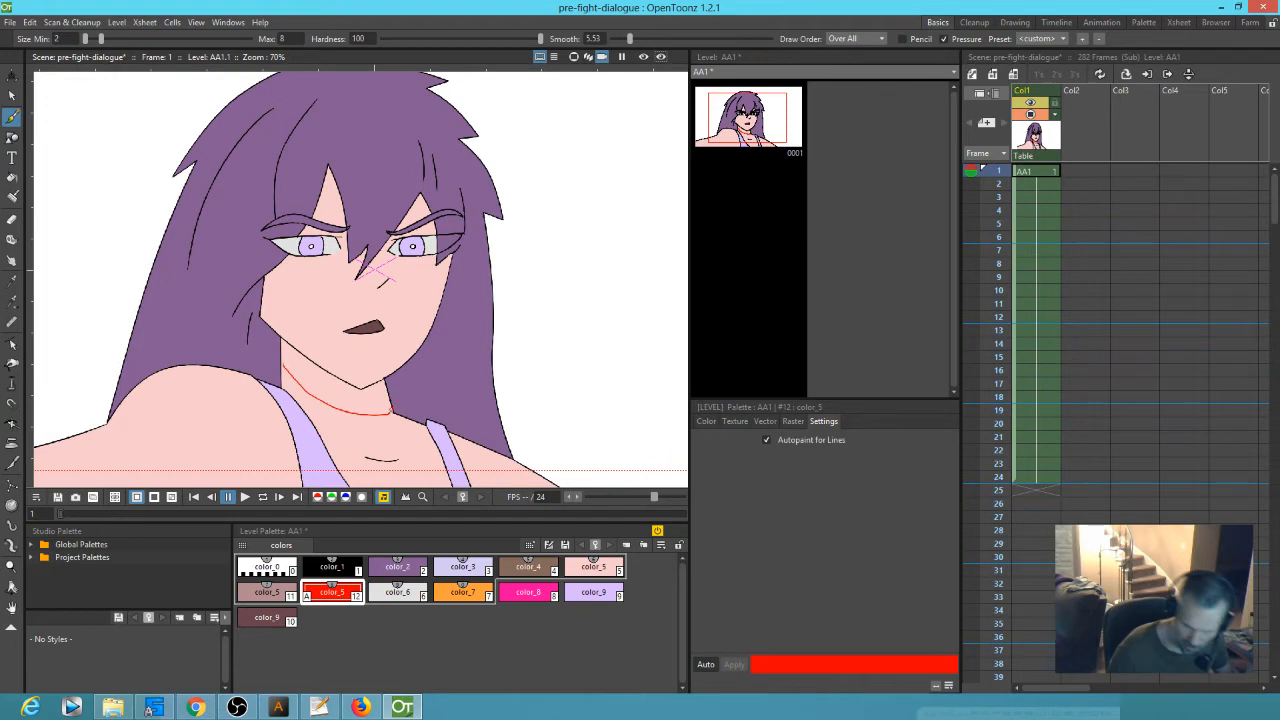
pyautogui.click(268, 592)
pyautogui.press('f')
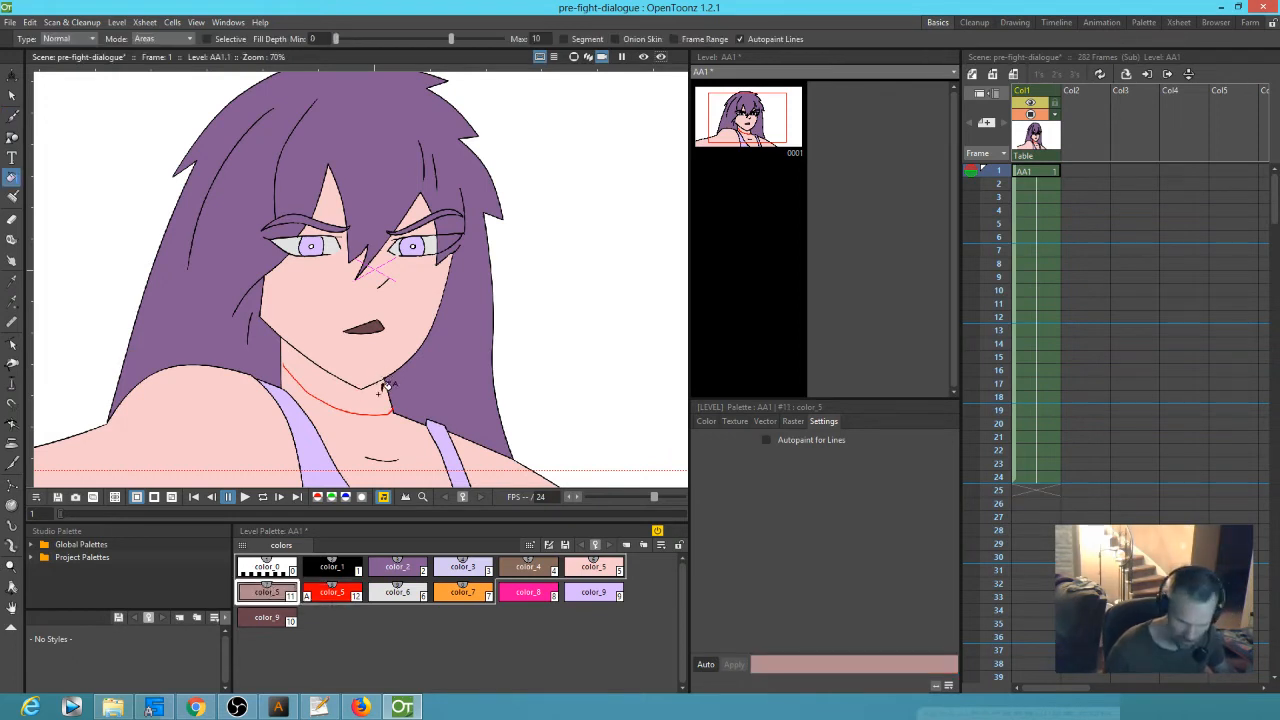
pyautogui.click(383, 392)
pyautogui.hotkey('ctrl', 'z')
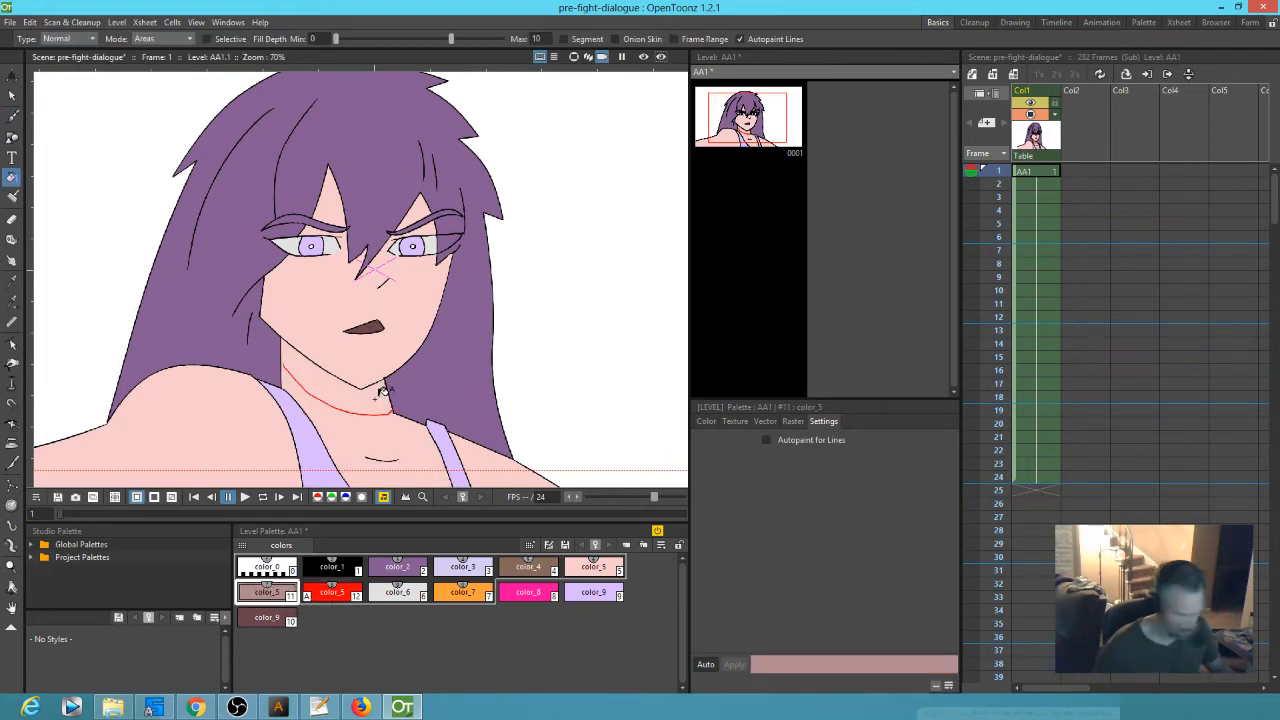
pyautogui.hotkey('ctrl', 'z')
# - Pick the red autopaint style color_5 and the Geometric tool with the Arc shape for the neck area below the jaw
pyautogui.click(335, 592)
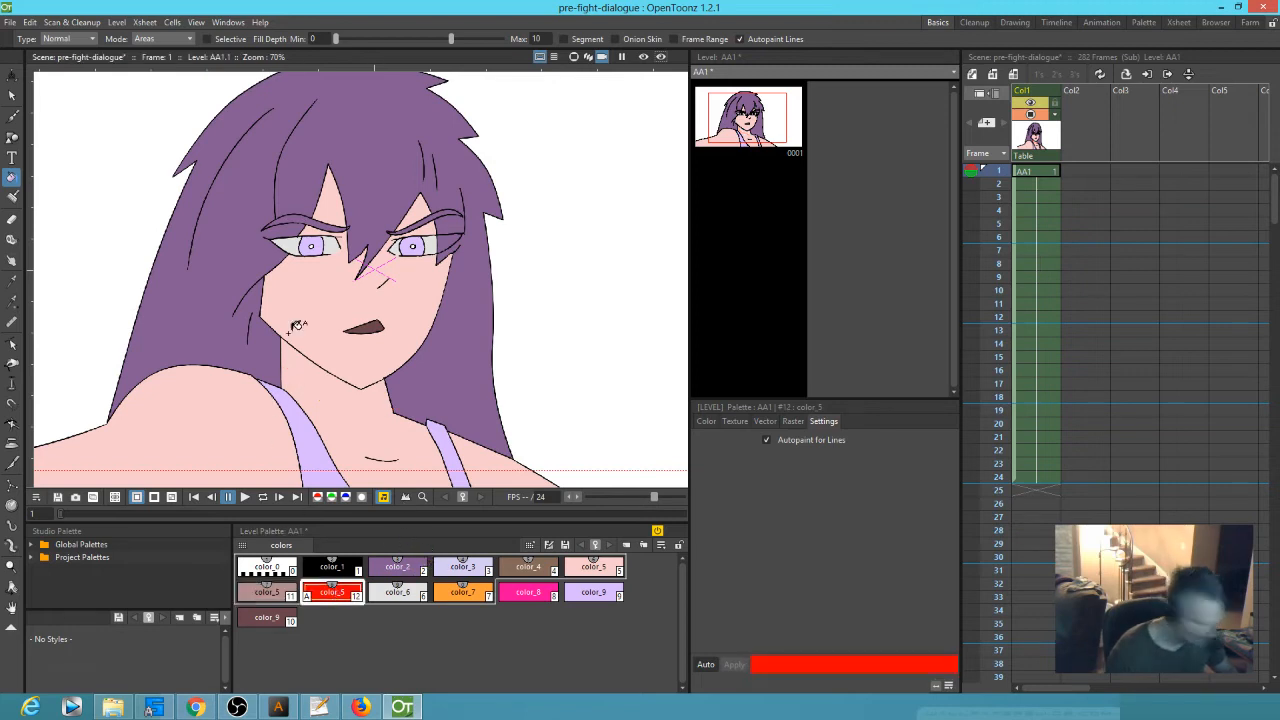
pyautogui.press('g')
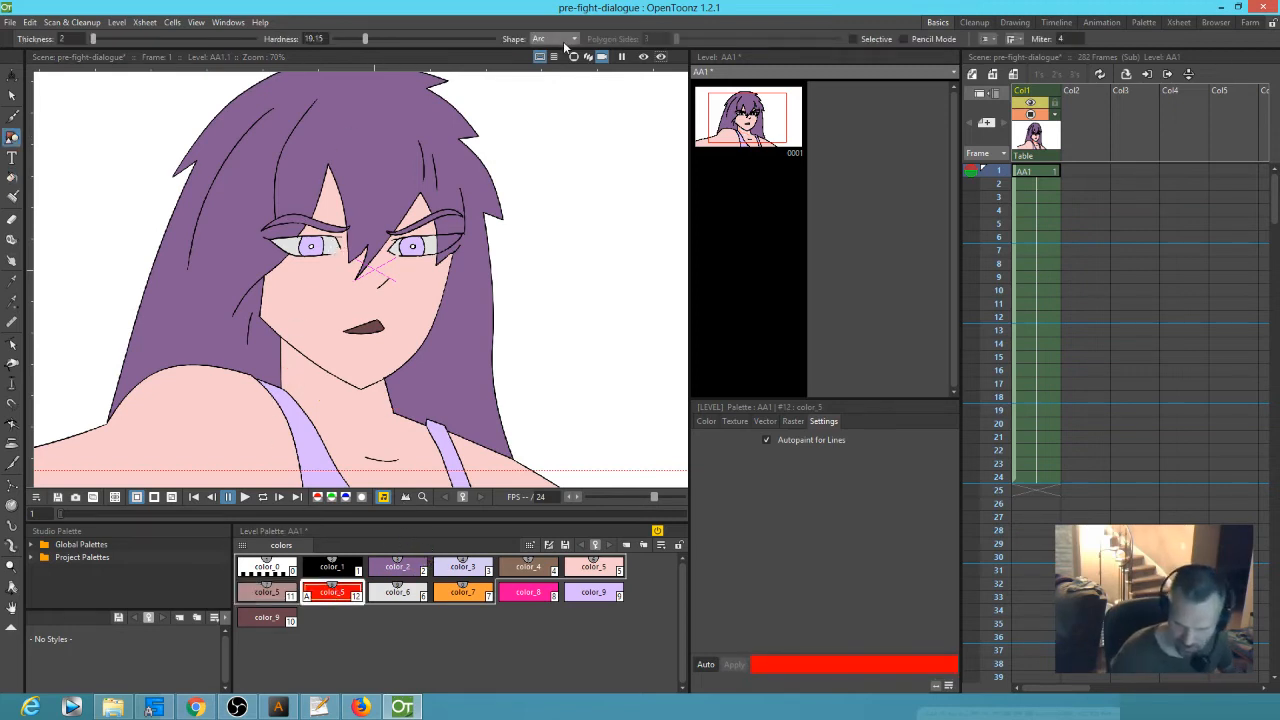
pyautogui.hotkey('shift', 'space')
pyautogui.moveTo(297, 373); pyautogui.dragTo(399, 279)
pyautogui.moveTo(592, 387); pyautogui.dragTo(513, 227)
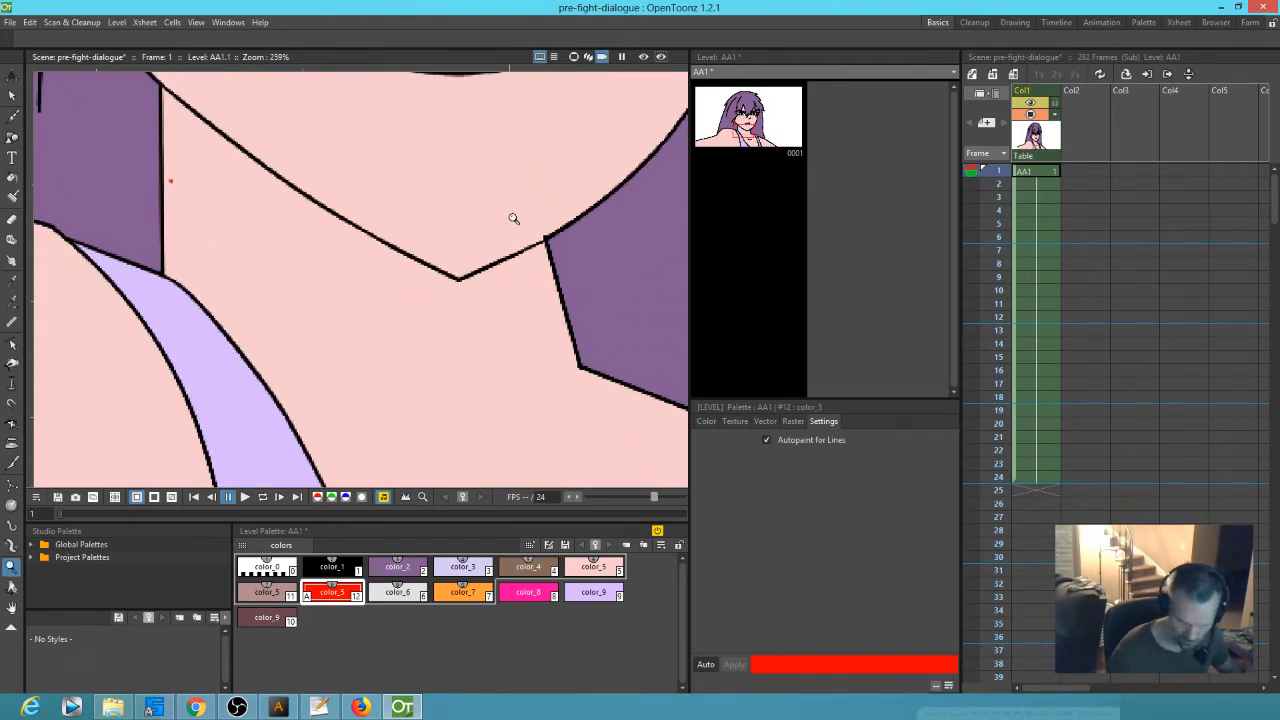
pyautogui.press('g')
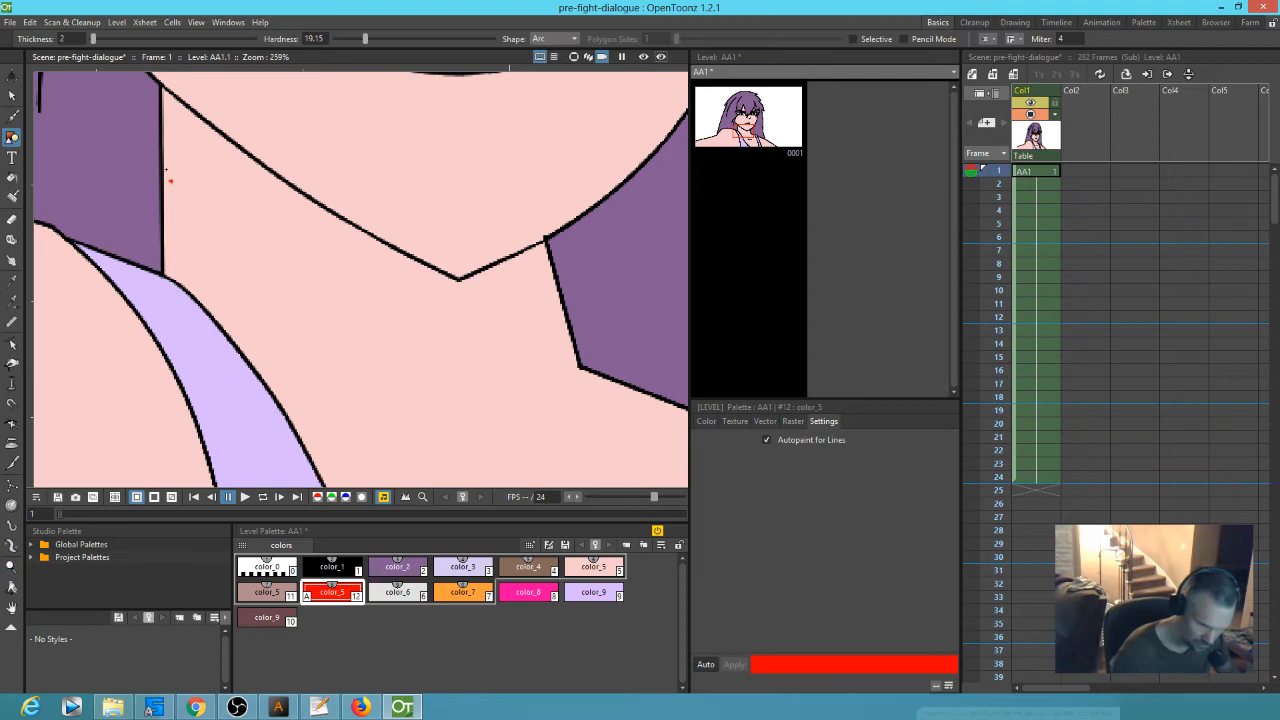
# - Try drawing red arcs across the neck below the jaw and undo them
pyautogui.moveTo(213, 213)
pyautogui.mouseDown()
pyautogui.moveTo(449, 354)
pyautogui.moveTo(500, 403)
pyautogui.moveTo(464, 379)
pyautogui.mouseUp()
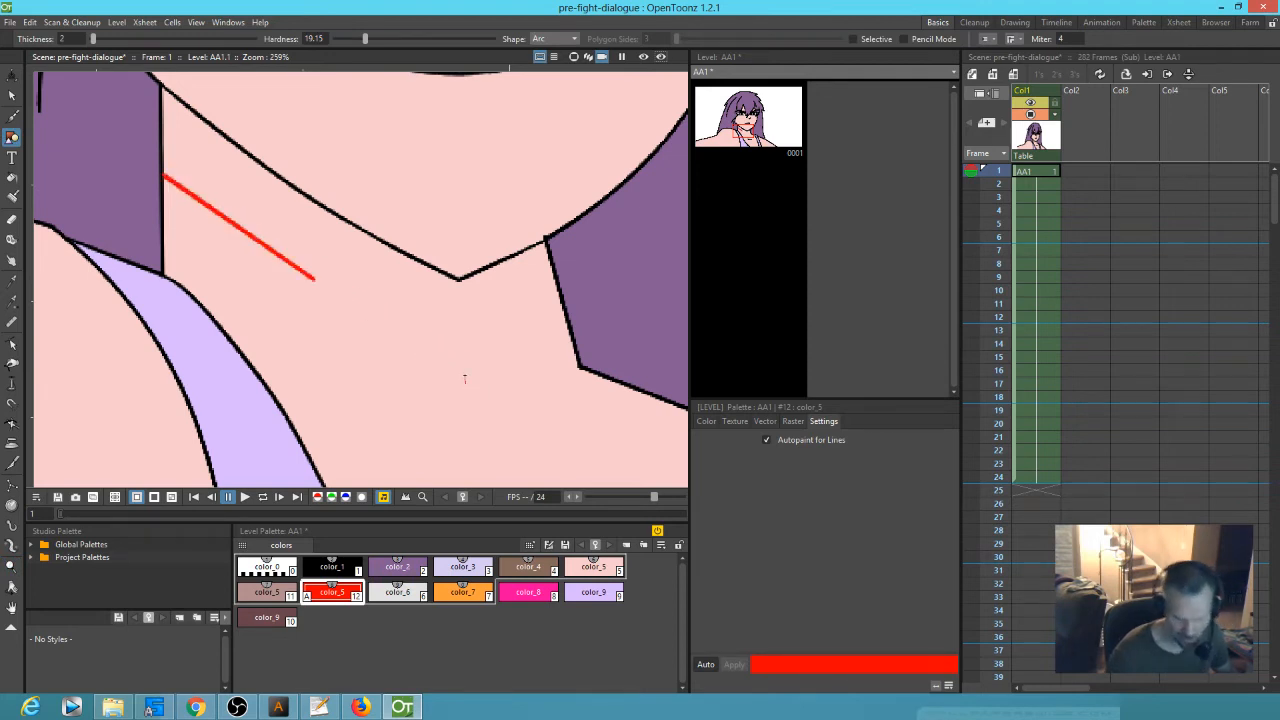
pyautogui.hotkey('ctrl', 'z')
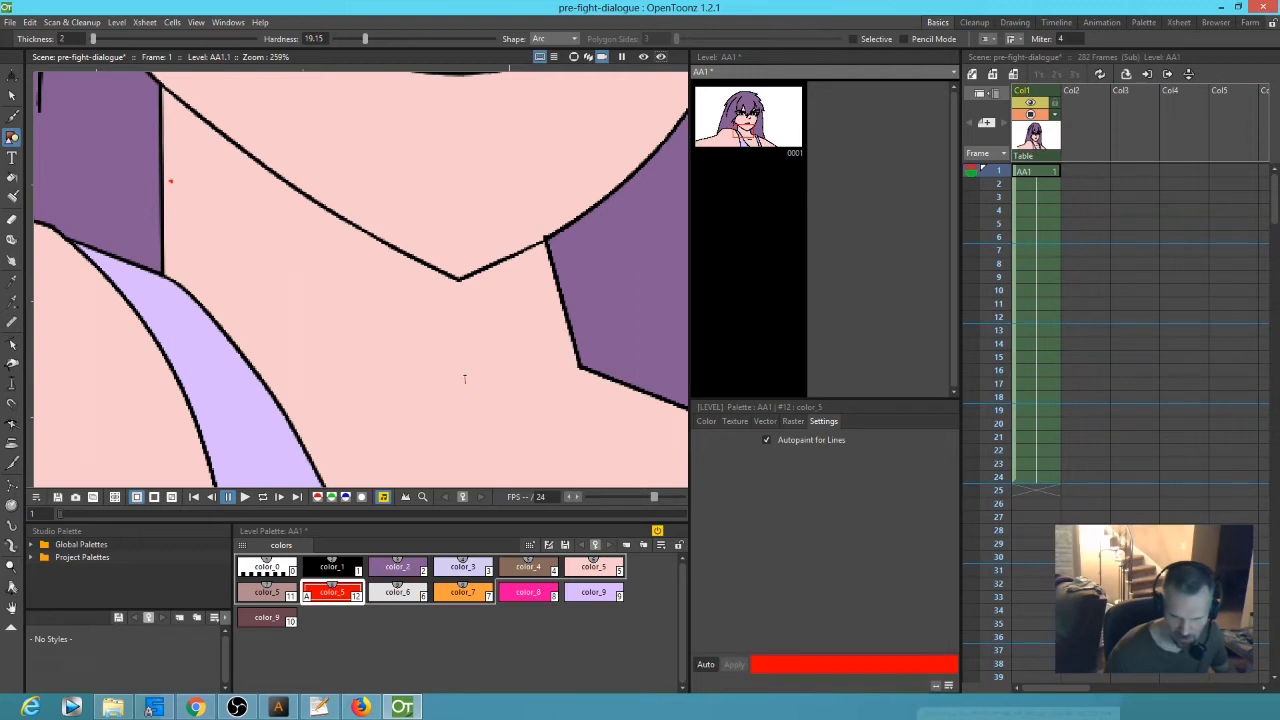
pyautogui.moveTo(464, 379); pyautogui.dragTo(167, 178)
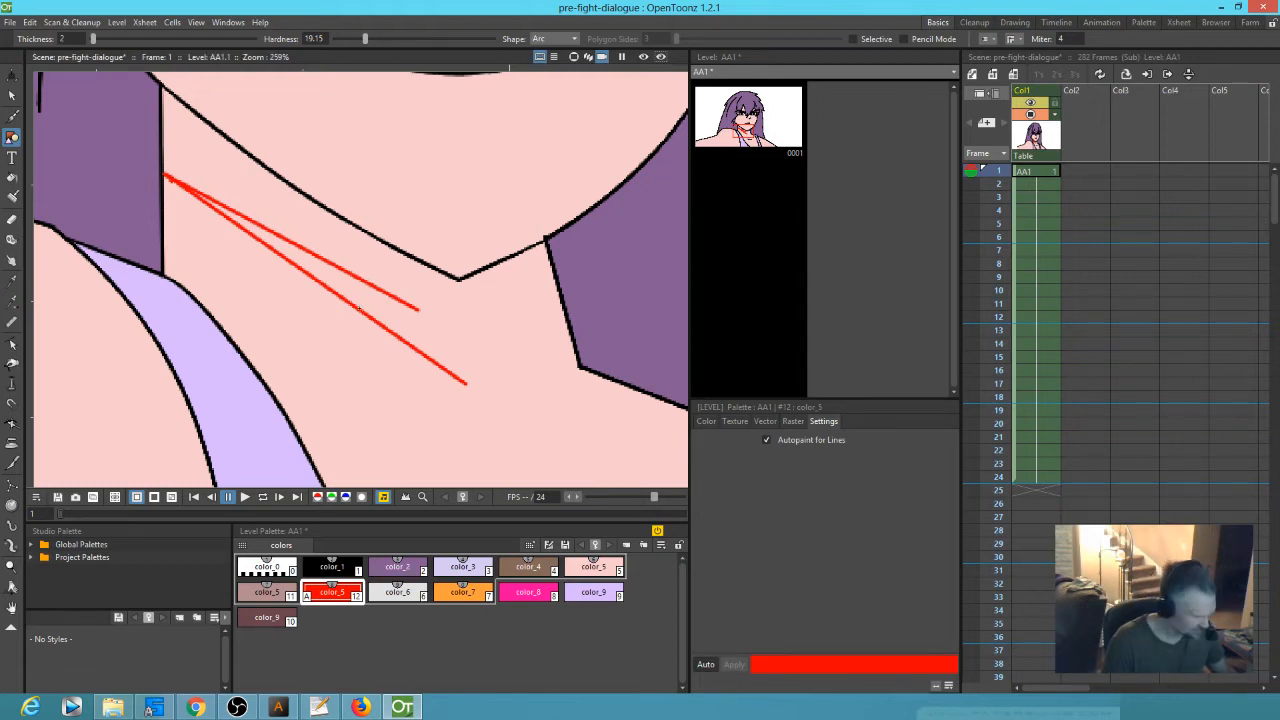
pyautogui.hotkey('ctrl', 'z')
pyautogui.hotkey('ctrl', 'z')
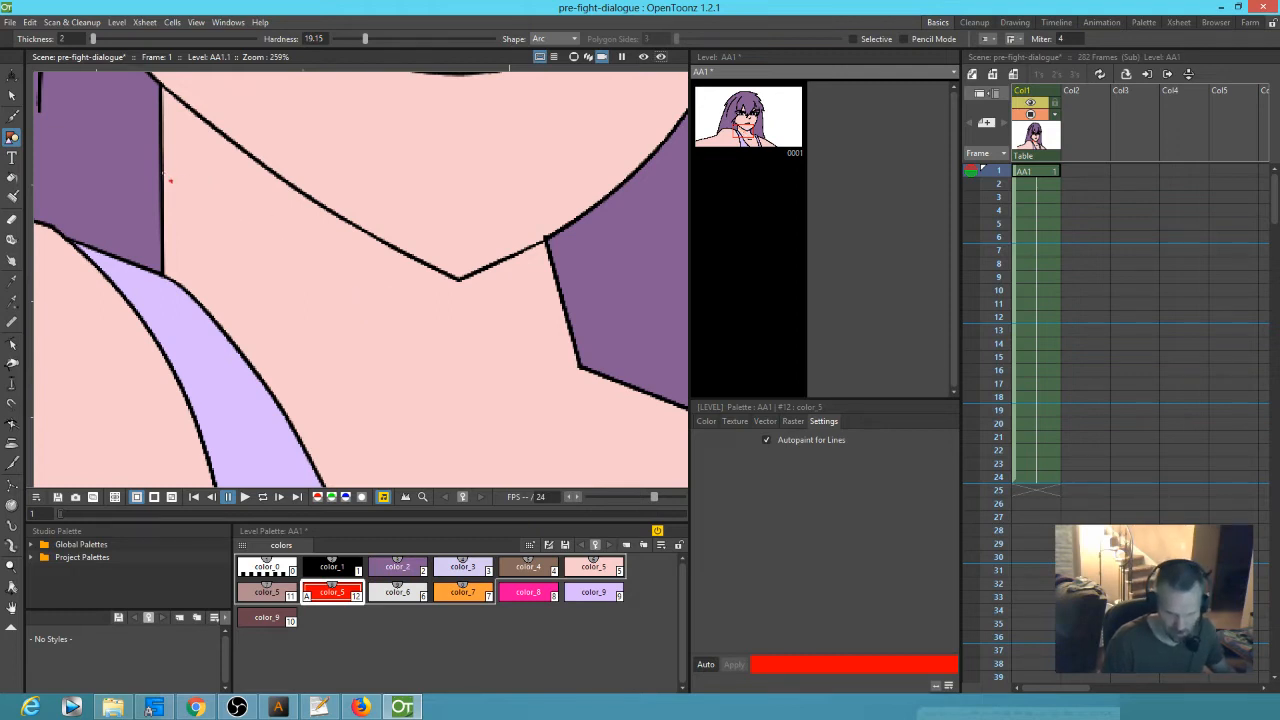
# - Draw a red arc across the neck below the chin and fill the area above it with the shadow skin tone color_5
pyautogui.moveTo(170, 180); pyautogui.dragTo(554, 278)
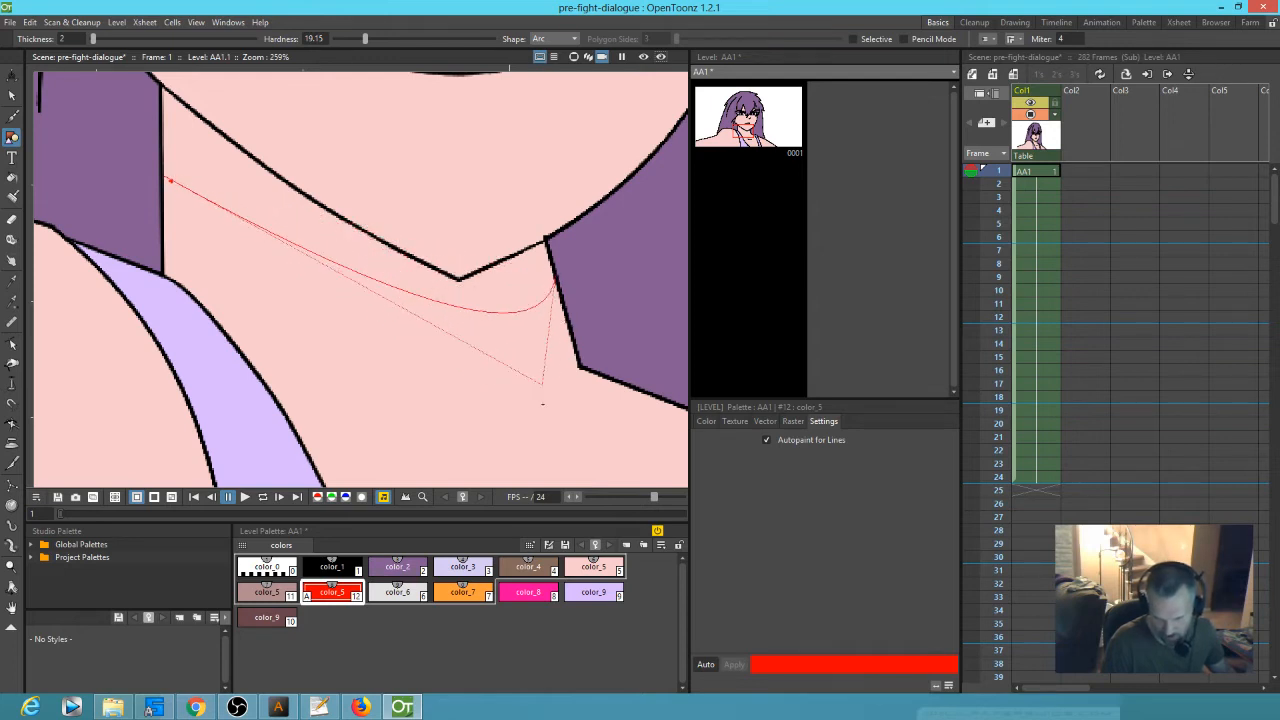
pyautogui.click(510, 472)
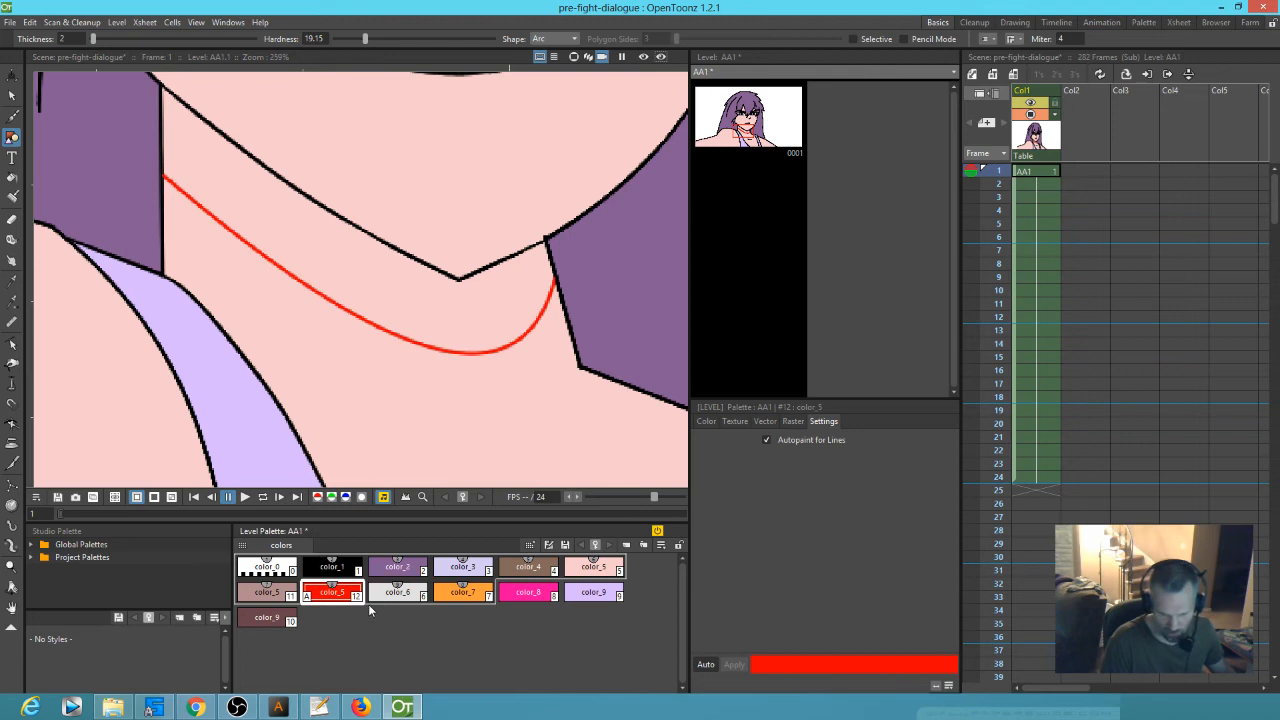
pyautogui.click(264, 591)
pyautogui.press('f')
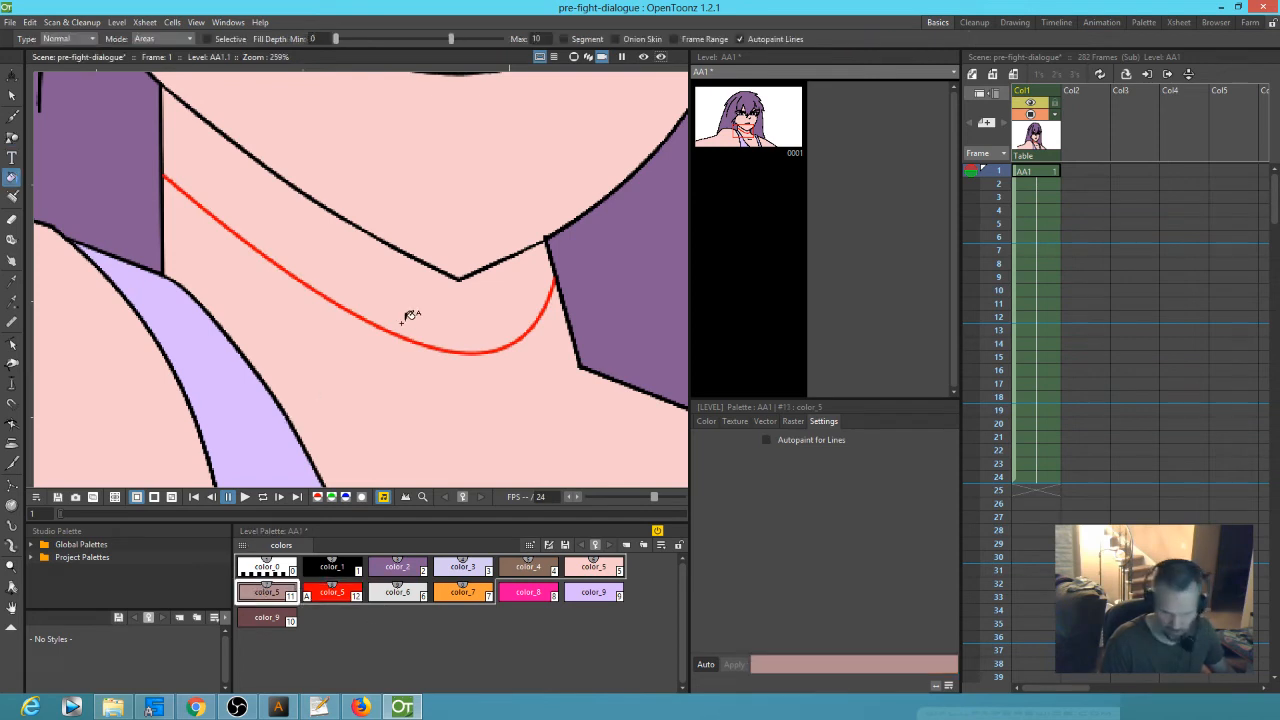
pyautogui.click(424, 291)
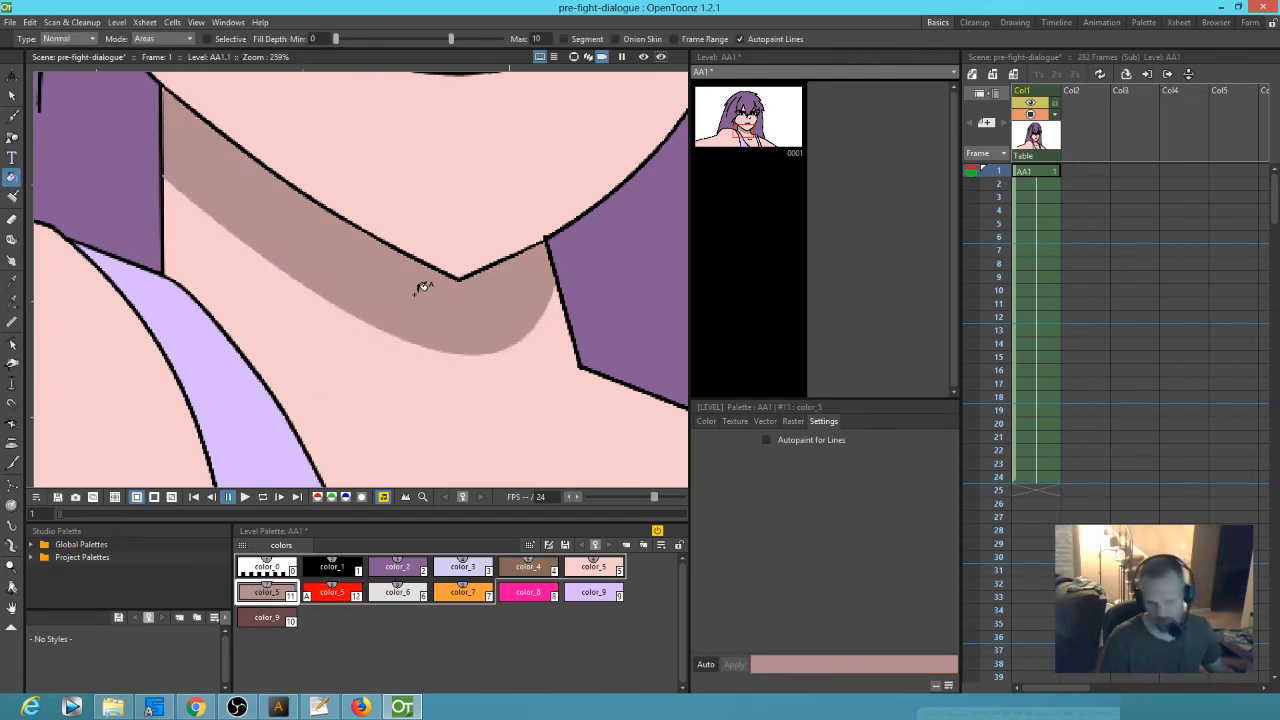
# - Pick the red autopaint style color_5 again for shading the nose
pyautogui.scroll(-6, 424, 291)
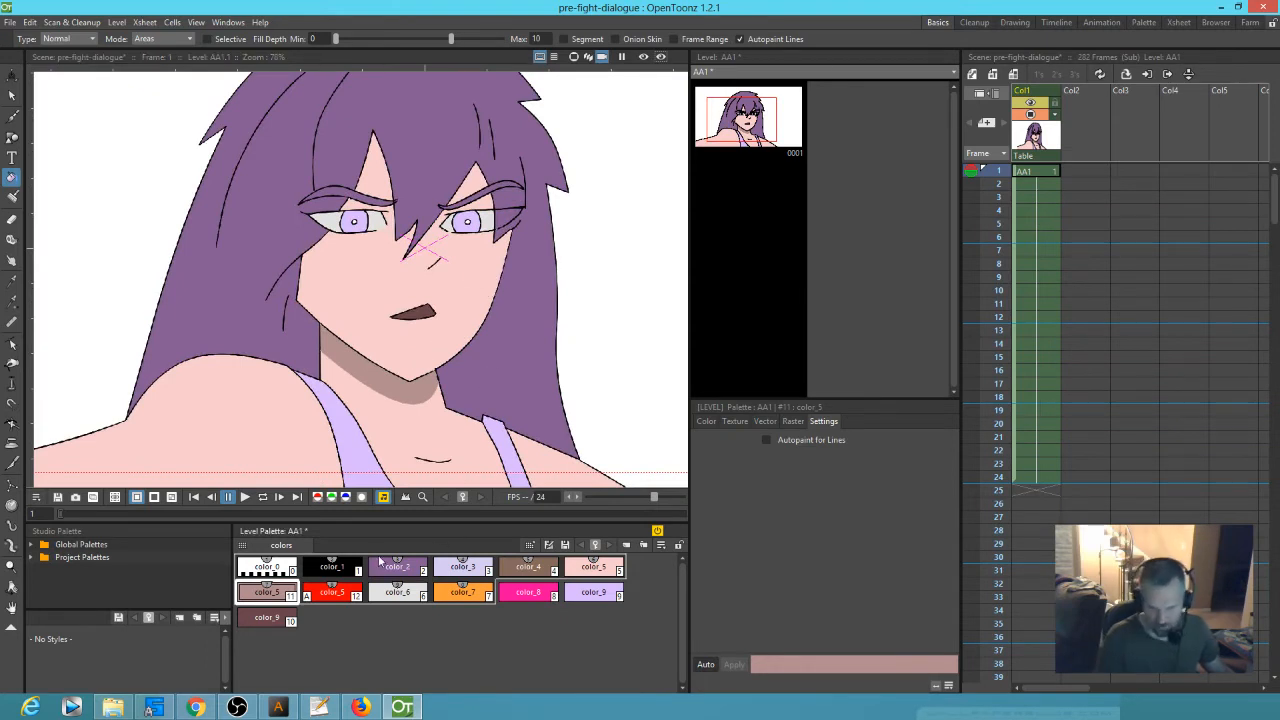
pyautogui.click(330, 593)
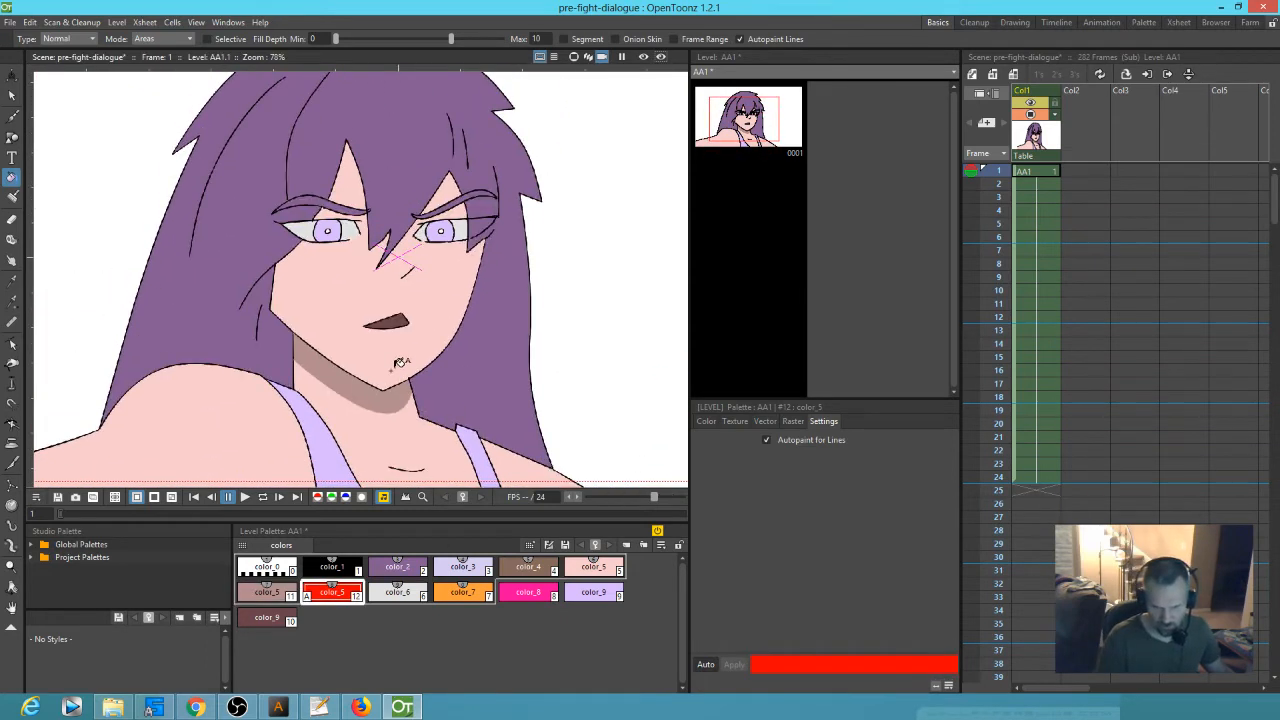
pyautogui.scroll(4, 427, 269)
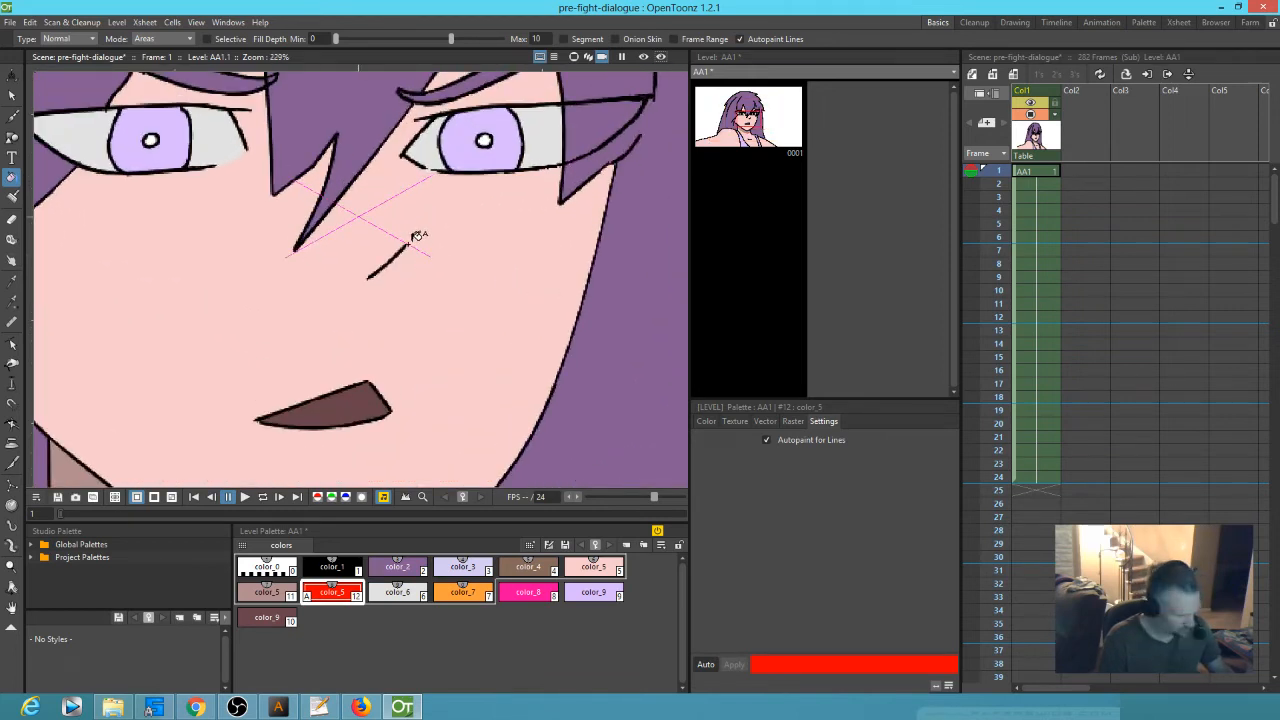
# - Try red brush strokes at the ends of the nose line and undo them
pyautogui.press('b')
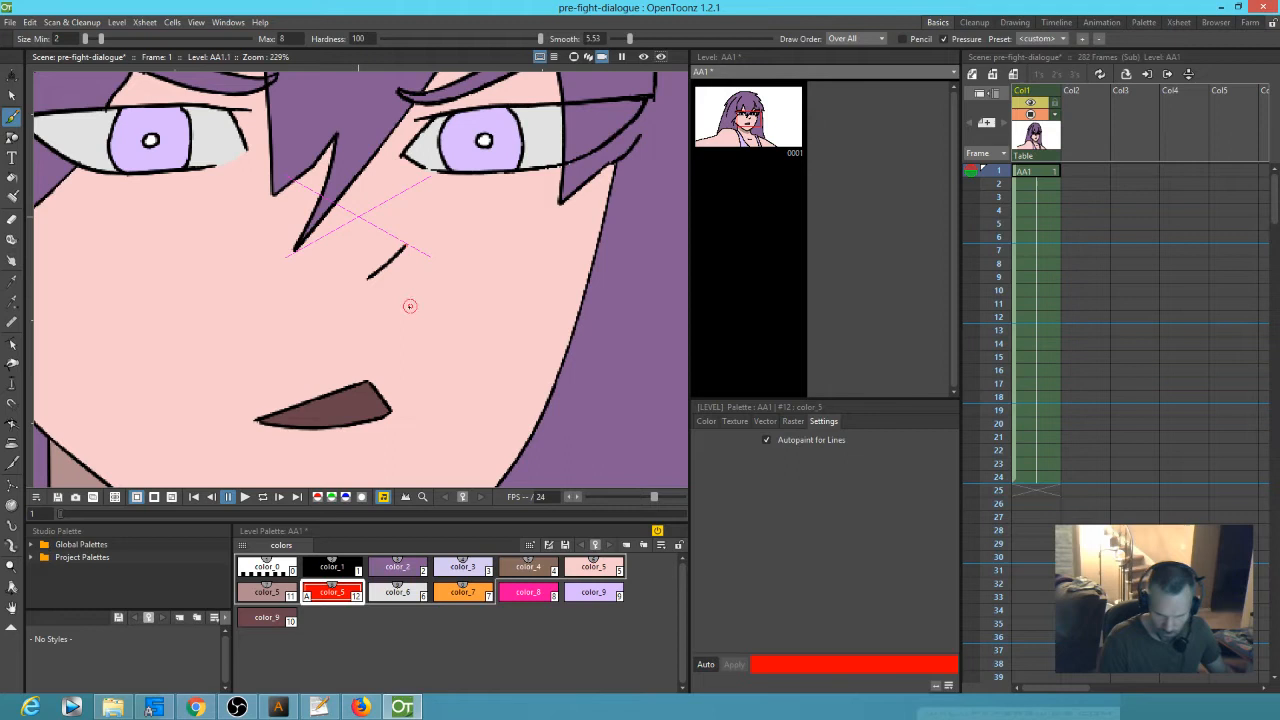
pyautogui.click(368, 279)
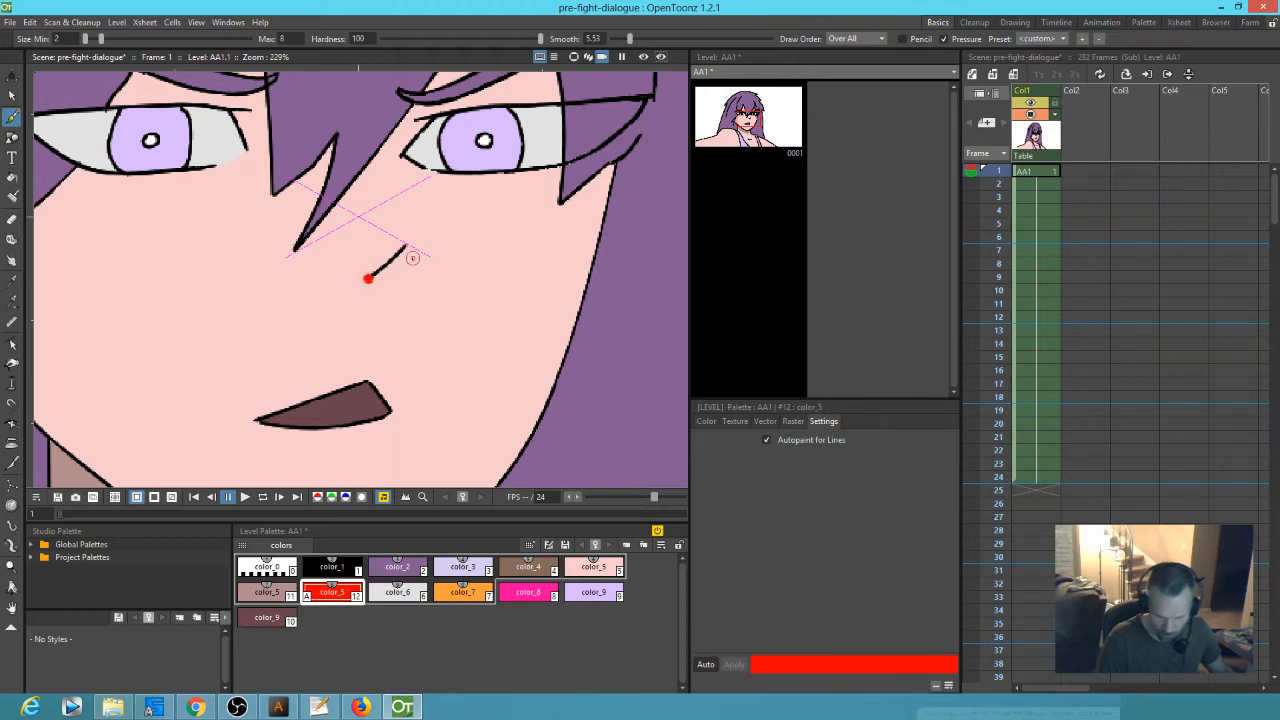
pyautogui.hotkey('ctrl', 'z')
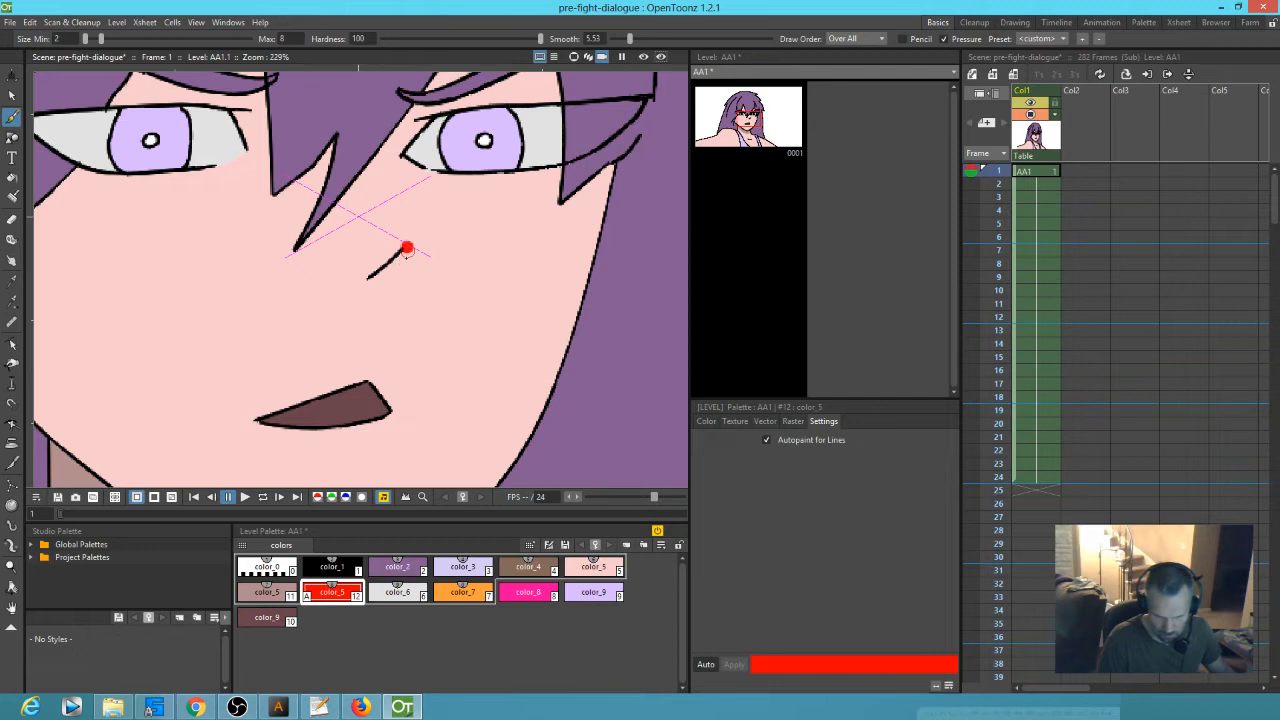
pyautogui.moveTo(407, 245); pyautogui.dragTo(385, 317)
pyautogui.hotkey('ctrl', 'z')
pyautogui.hotkey('ctrl', 'z')
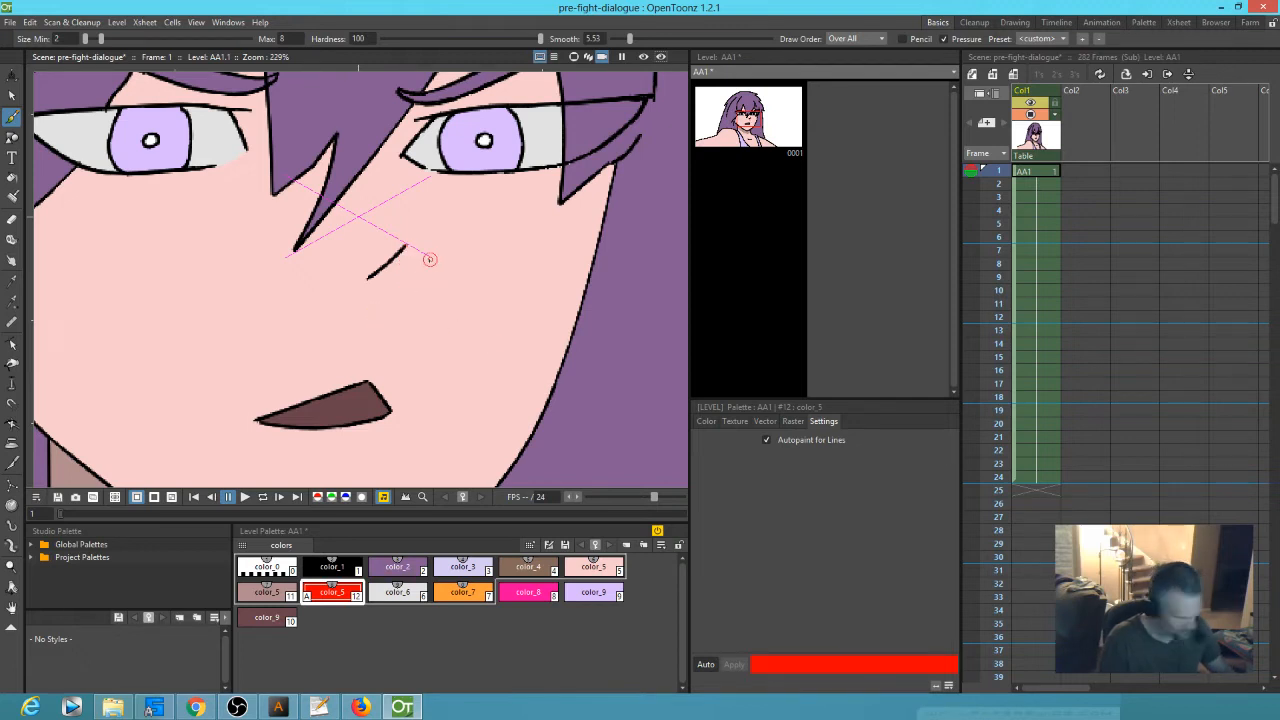
# - Draw a red arc joining both ends of the nose line and fill the enclosed area with the shadow skin tone
pyautogui.press('g')
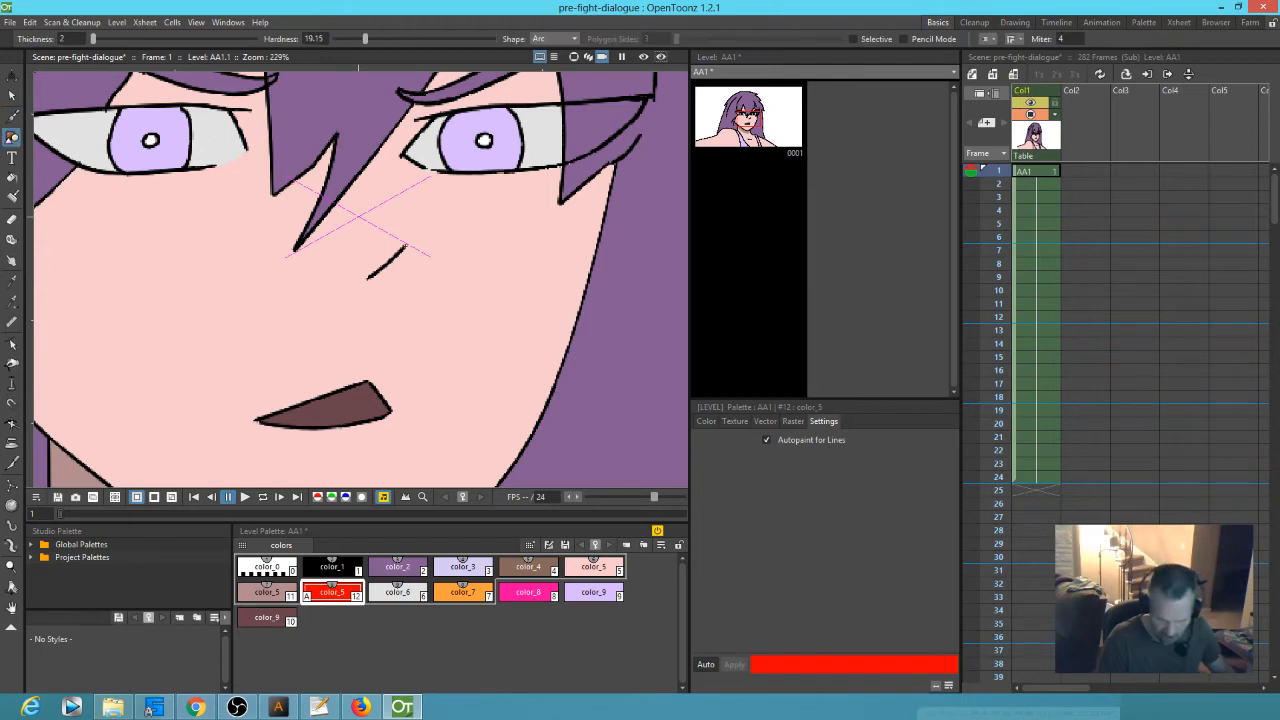
pyautogui.moveTo(405, 246); pyautogui.dragTo(368, 278)
pyautogui.click(395, 300)
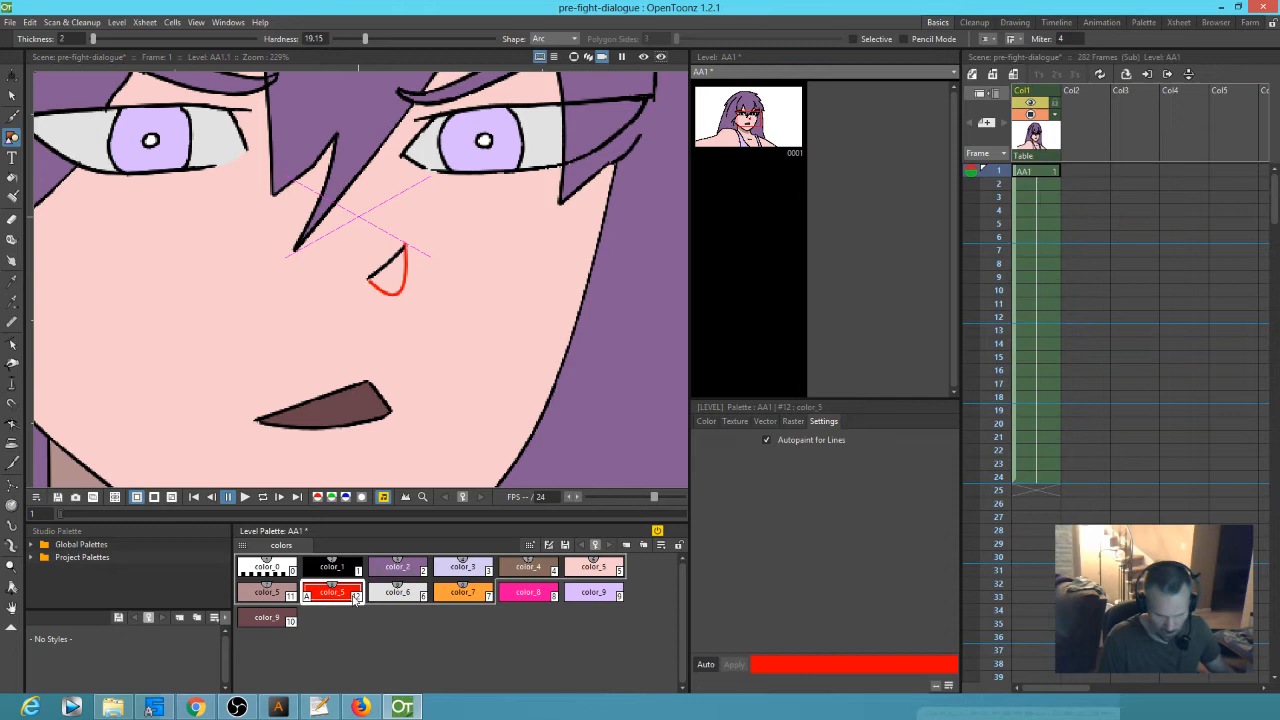
pyautogui.click(285, 597)
pyautogui.press('f')
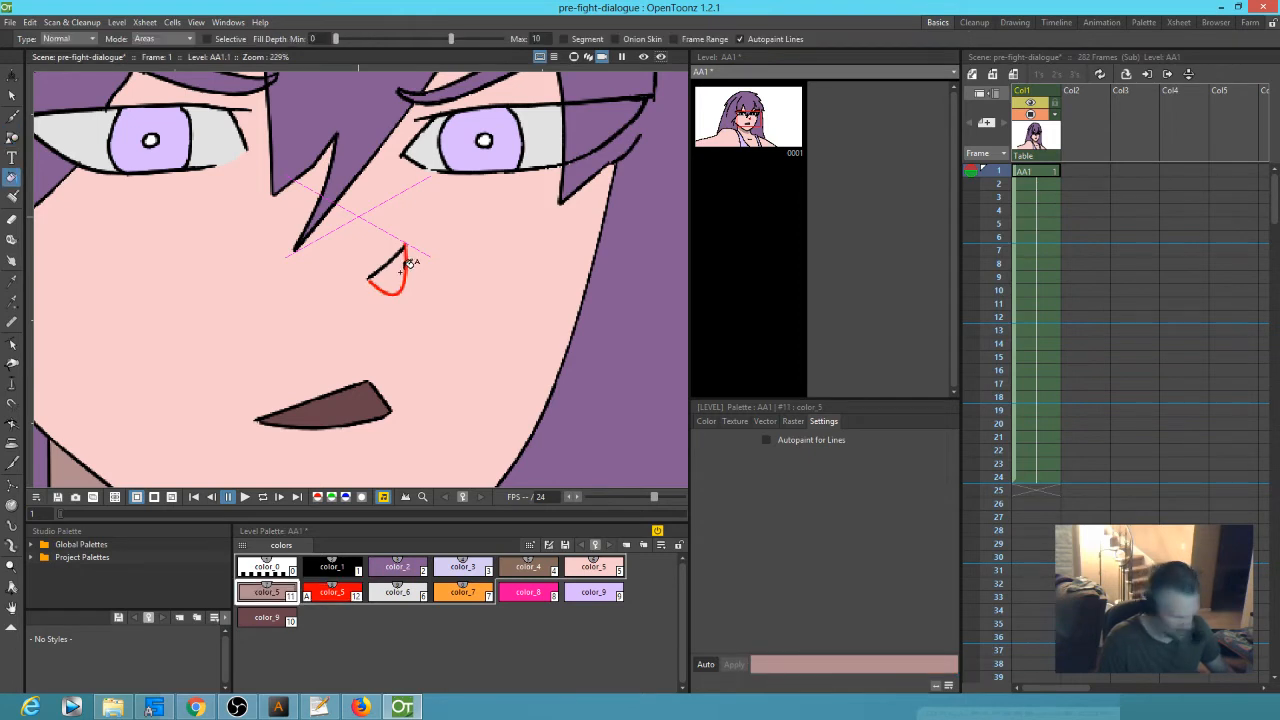
pyautogui.click(398, 272)
# - Draw two joined arcs below the mouth in the shadow skin tone and fill the crescent between them with the same tone
pyautogui.moveTo(480, 330); pyautogui.dragTo(538, 262)
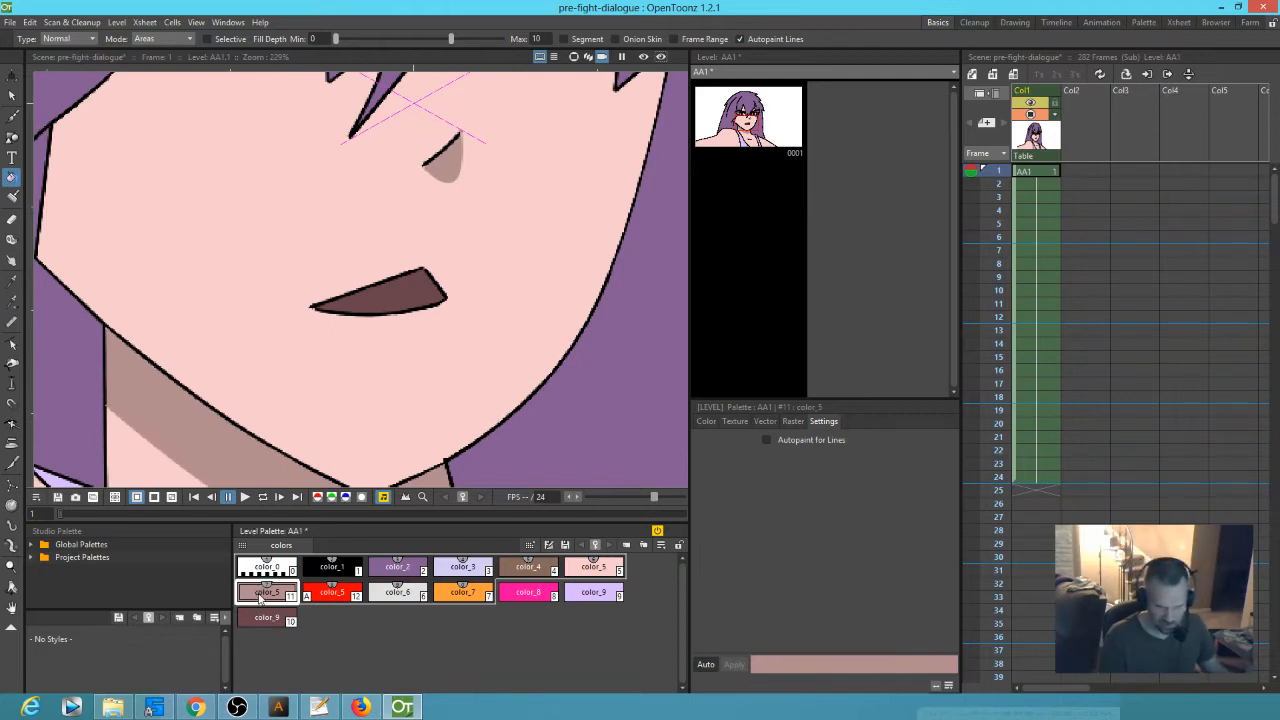
pyautogui.press('g')
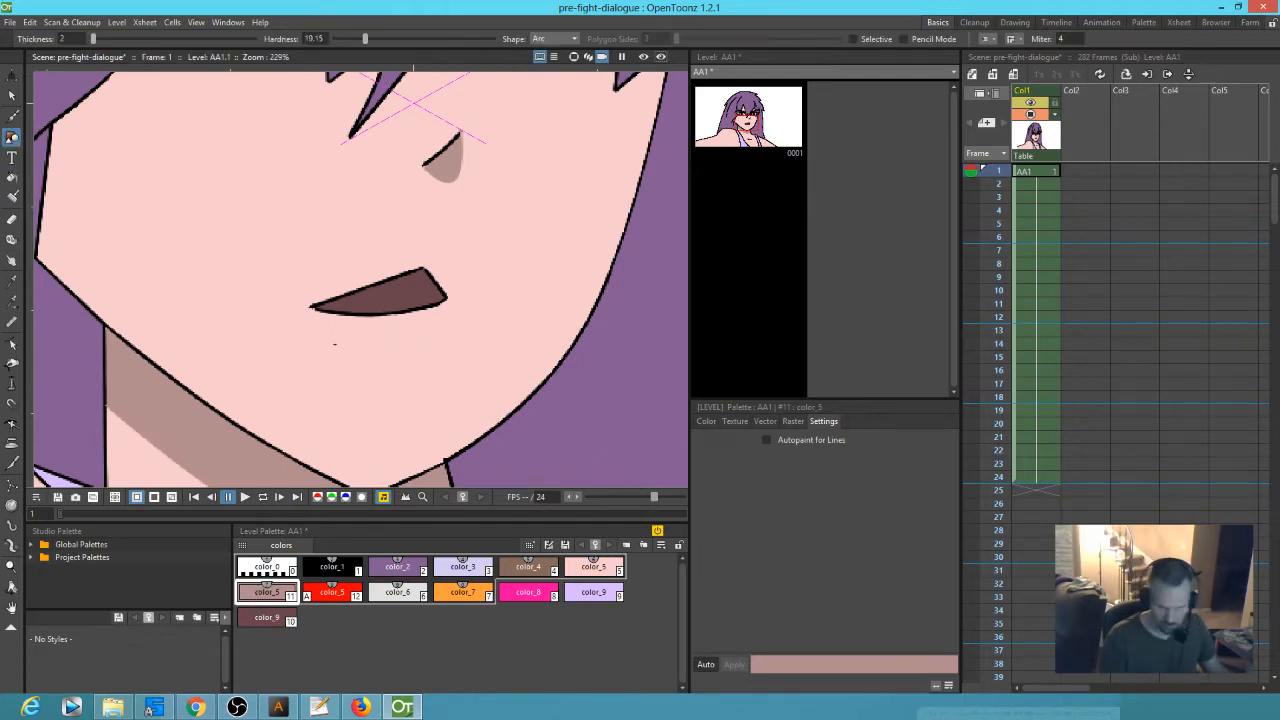
pyautogui.moveTo(329, 343); pyautogui.dragTo(446, 336)
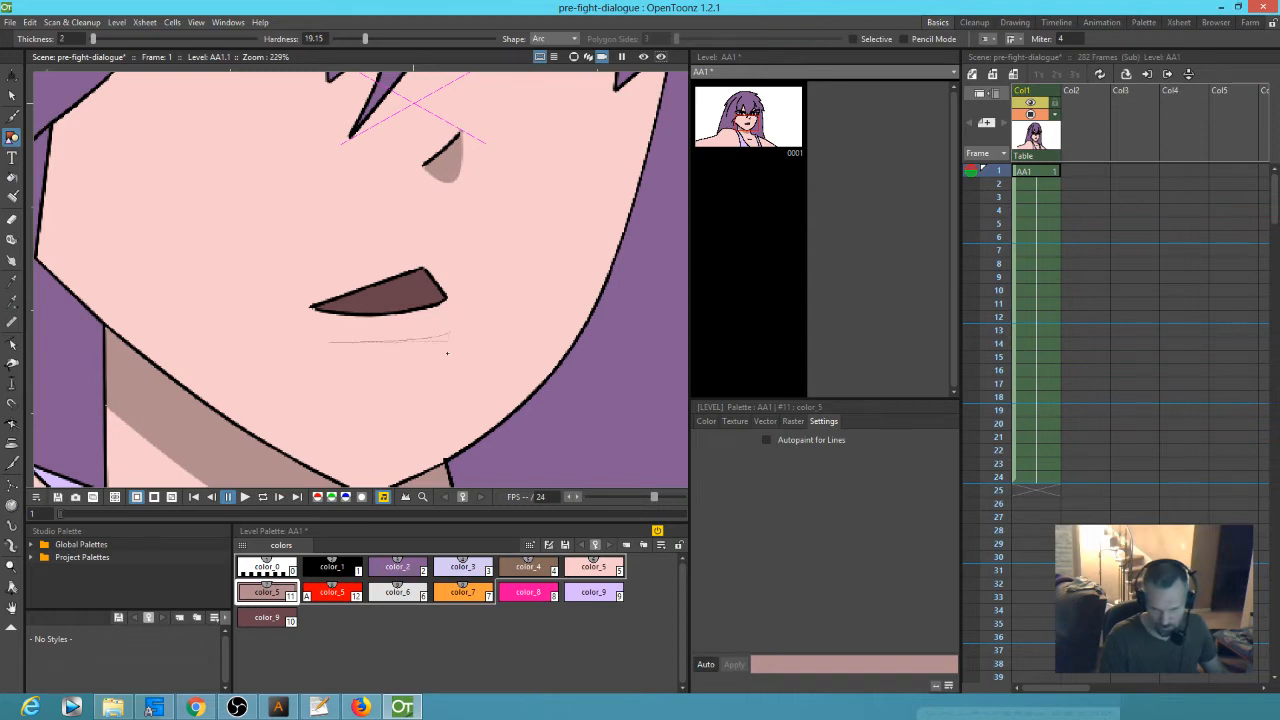
pyautogui.click(390, 357)
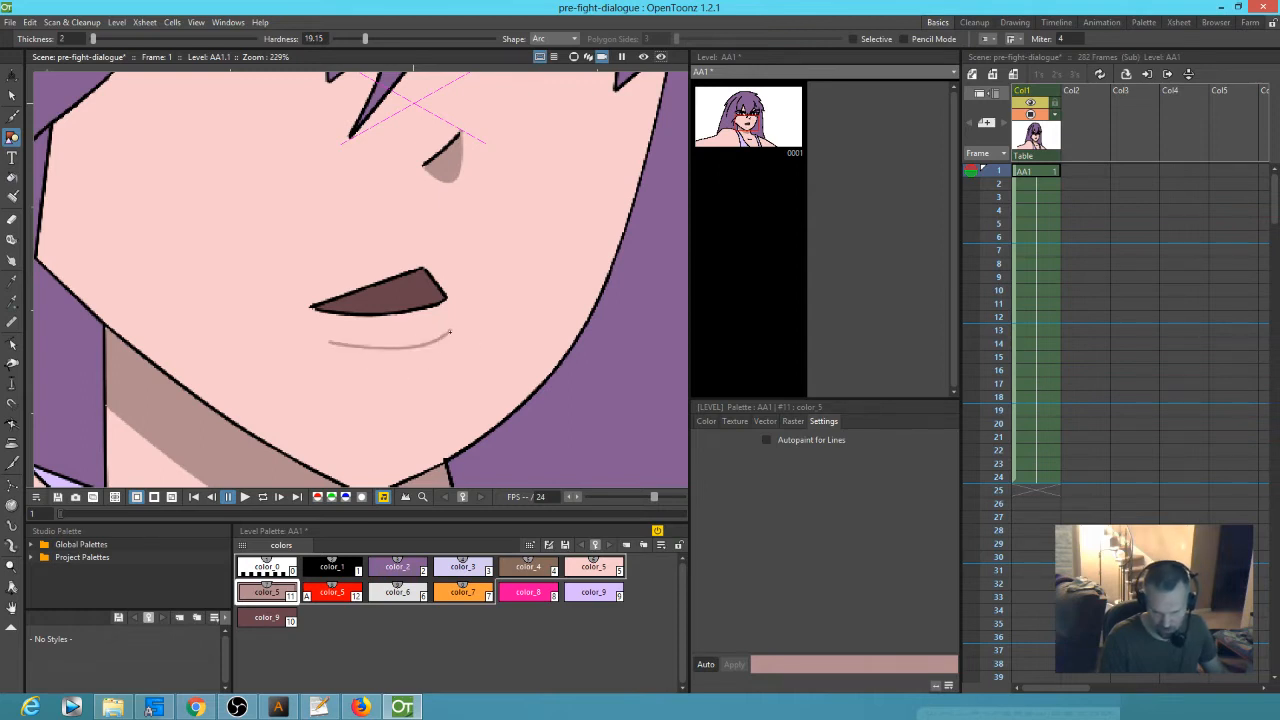
pyautogui.click(330, 343)
pyautogui.click(410, 396)
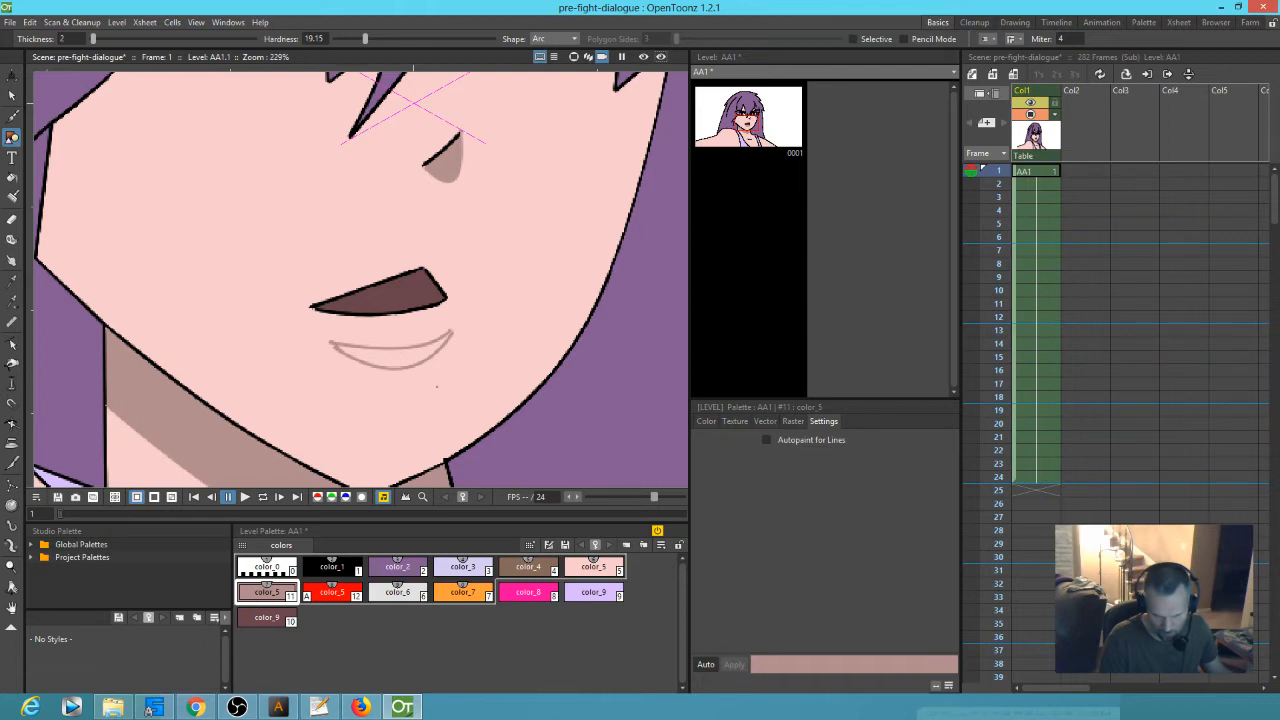
pyautogui.press('f')
pyautogui.click(400, 355)
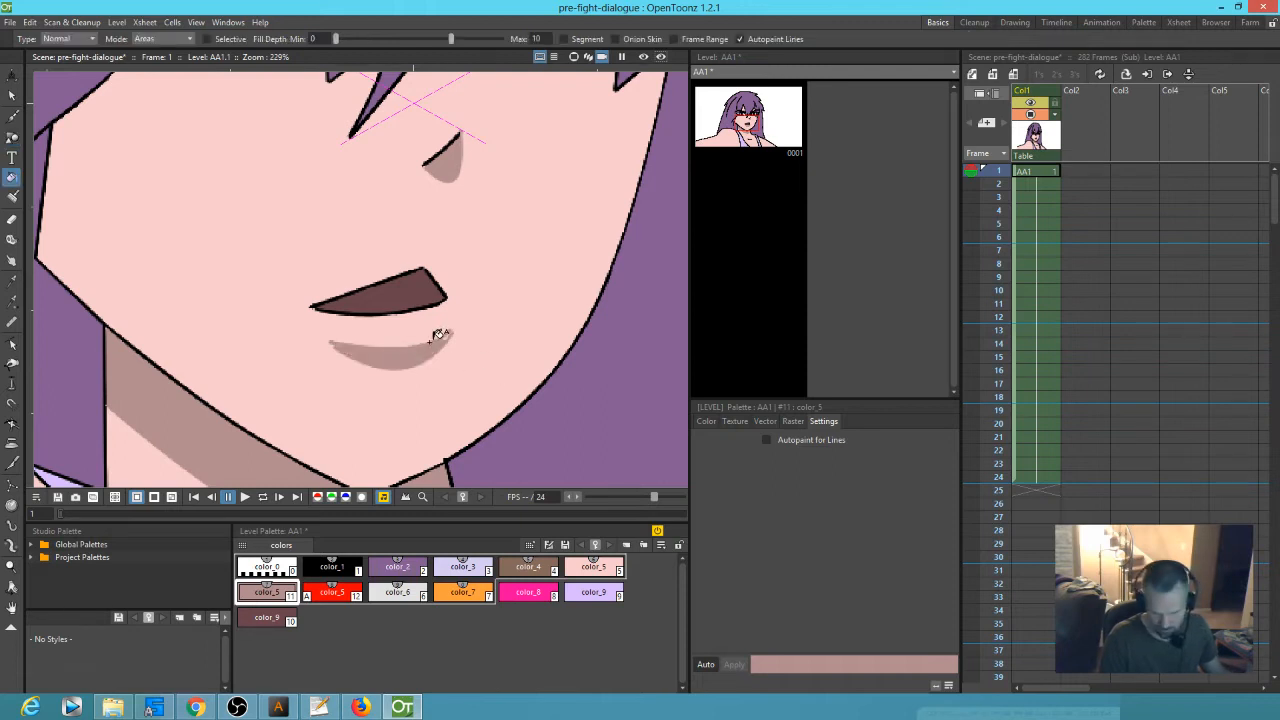
# - Fill the gaps and round out the shadow below the lip with the Paint Brush at size 7 in Areas mode
pyautogui.scroll(3, 436, 338)
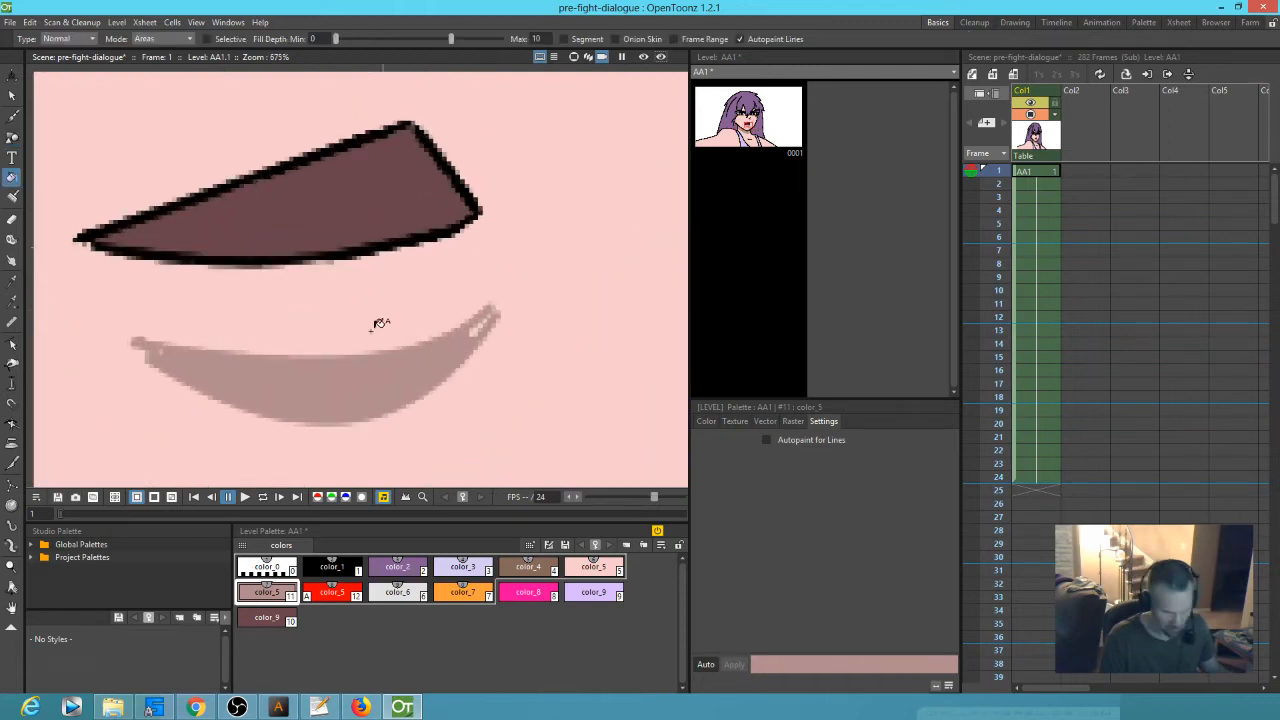
pyautogui.scroll(-5, 352, 378)
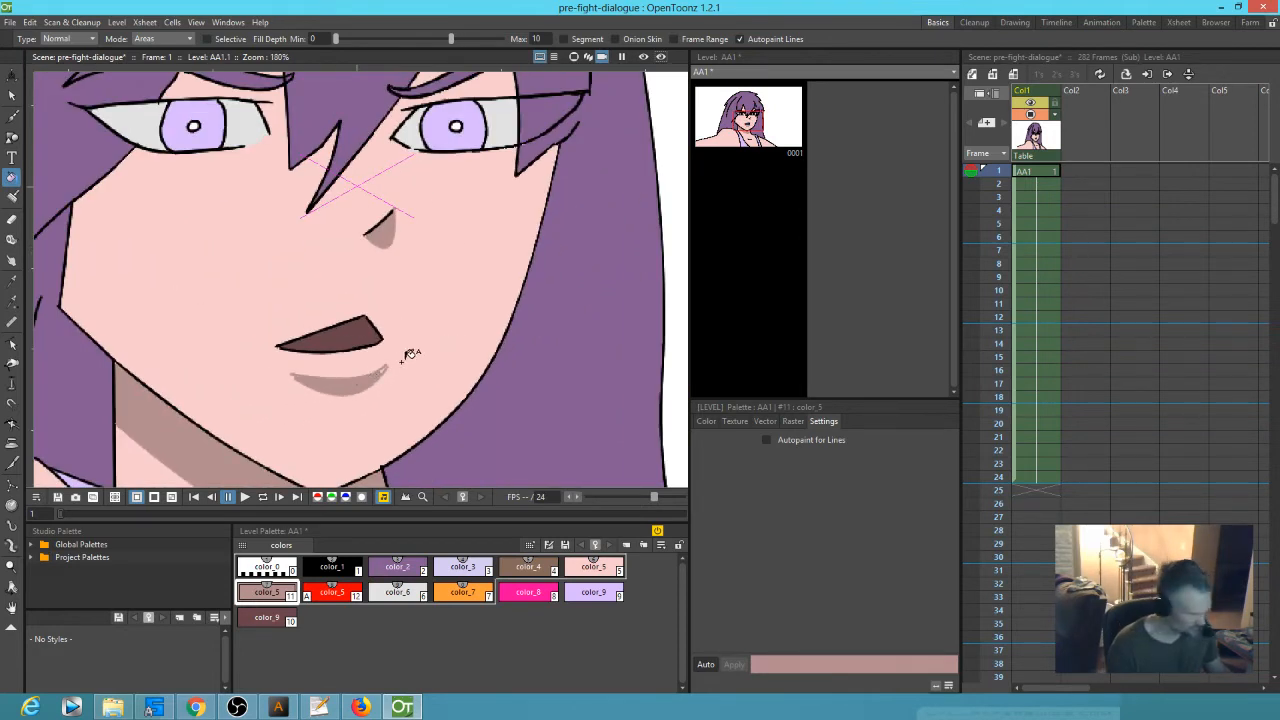
pyautogui.press('j')
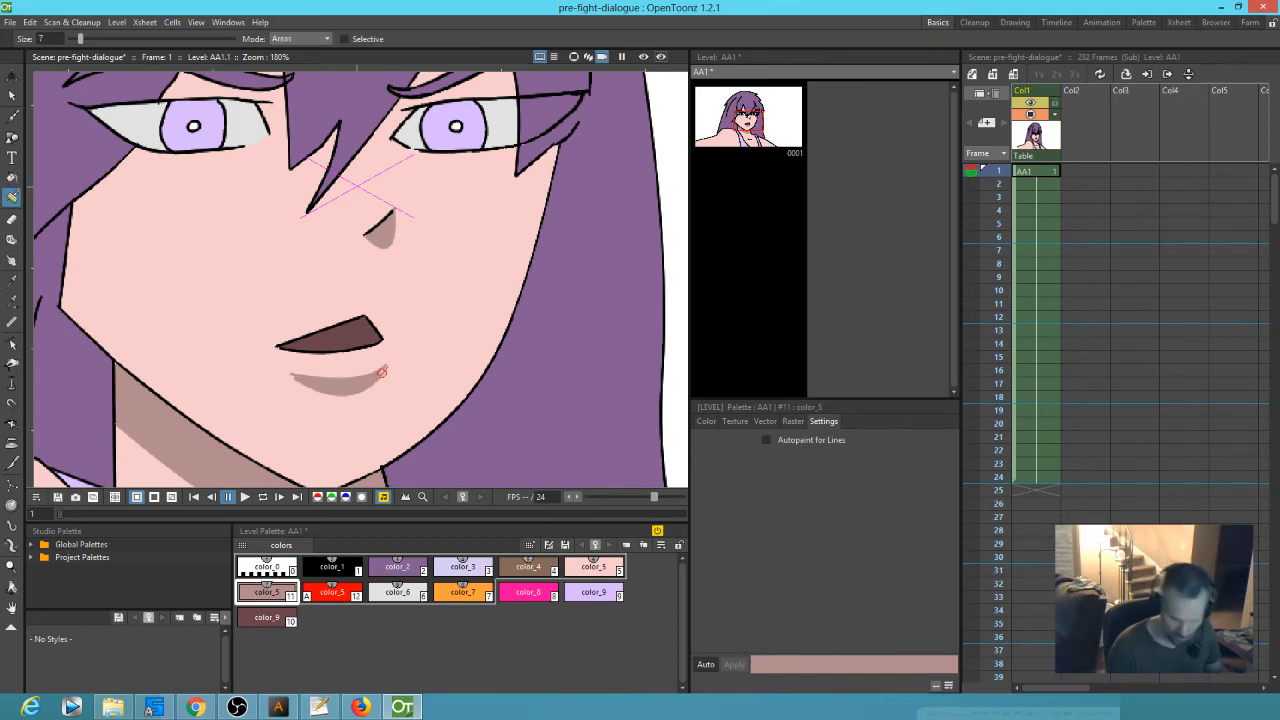
pyautogui.moveTo(378, 376)
pyautogui.mouseDown()
pyautogui.moveTo(294, 377)
pyautogui.moveTo(335, 396)
pyautogui.moveTo(382, 371)
pyautogui.moveTo(335, 391)
pyautogui.mouseUp()
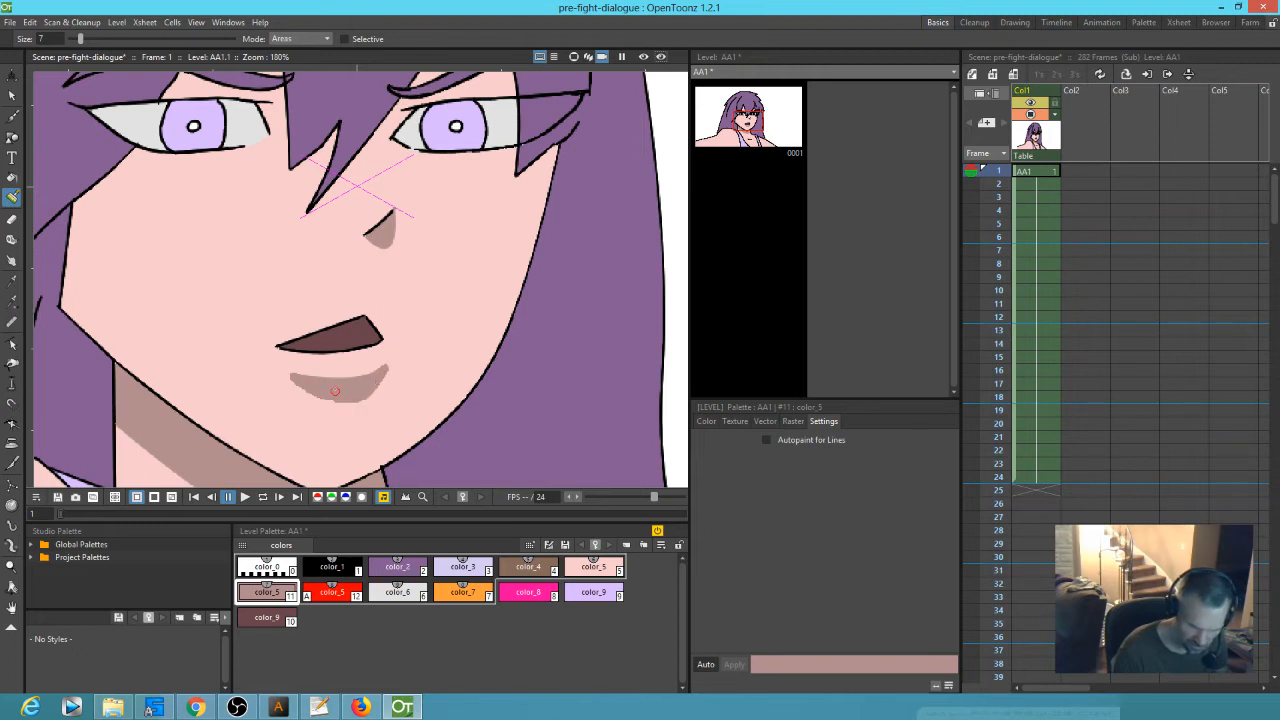
# - Paint thin shadows along the lower lids of both eyes in the shadow skin tone with the size 7 Paint Brush
pyautogui.scroll(-3, 422, 298)
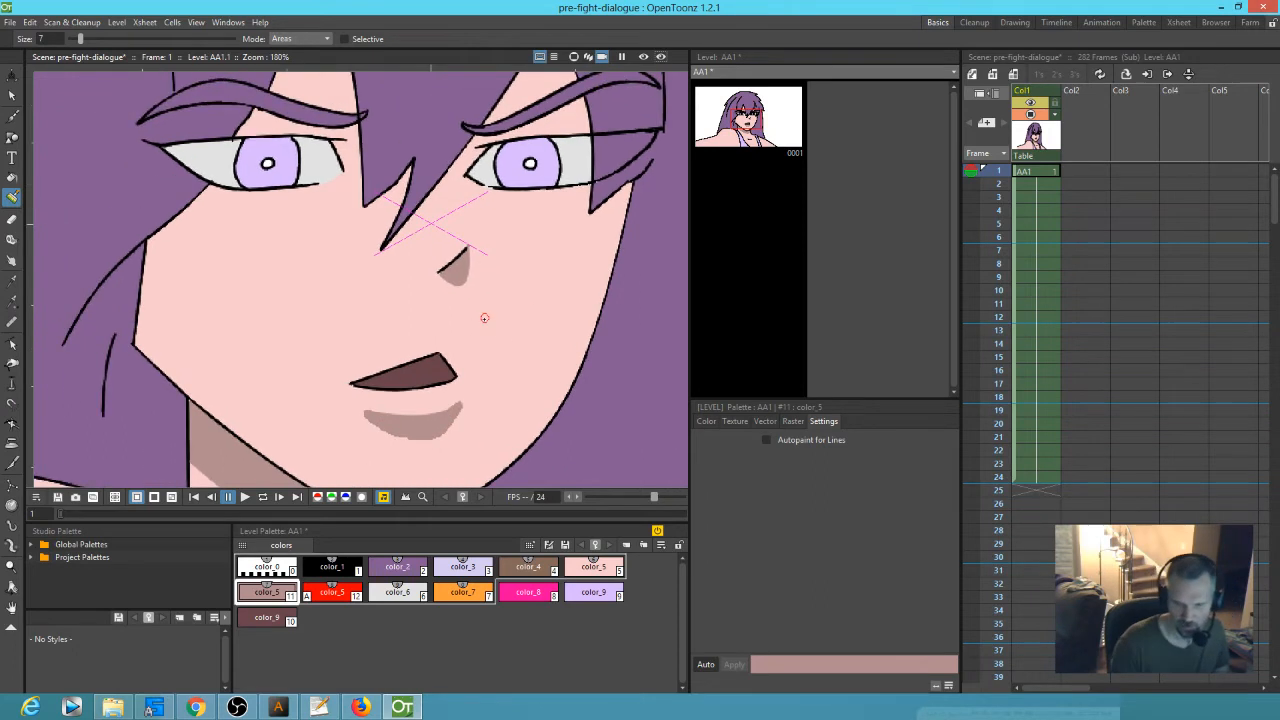
pyautogui.scroll(4, 364, 385)
pyautogui.moveTo(453, 135)
pyautogui.mouseDown()
pyautogui.moveTo(400, 334)
pyautogui.moveTo(320, 237)
pyautogui.moveTo(478, 233)
pyautogui.mouseUp()
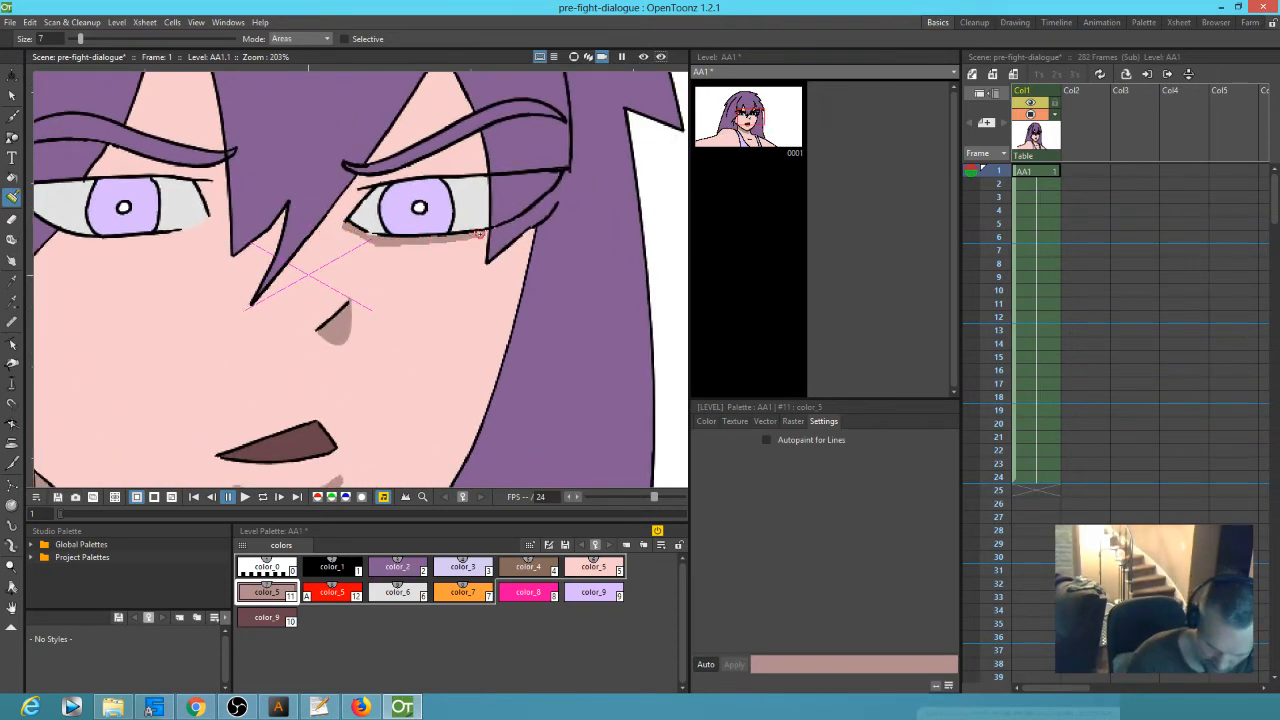
pyautogui.moveTo(200, 377); pyautogui.dragTo(460, 361)
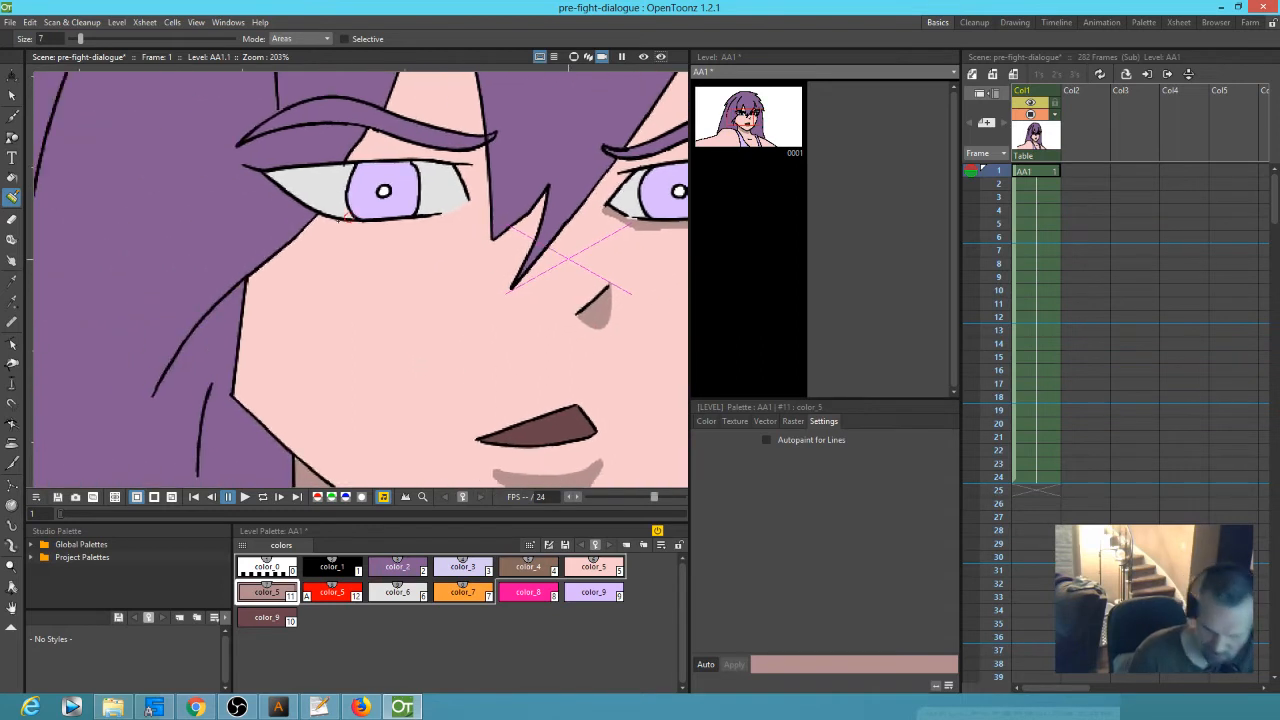
pyautogui.moveTo(341, 222)
pyautogui.mouseDown()
pyautogui.moveTo(405, 222)
pyautogui.moveTo(479, 199)
pyautogui.mouseUp()
pyautogui.scroll(-6, 479, 199)
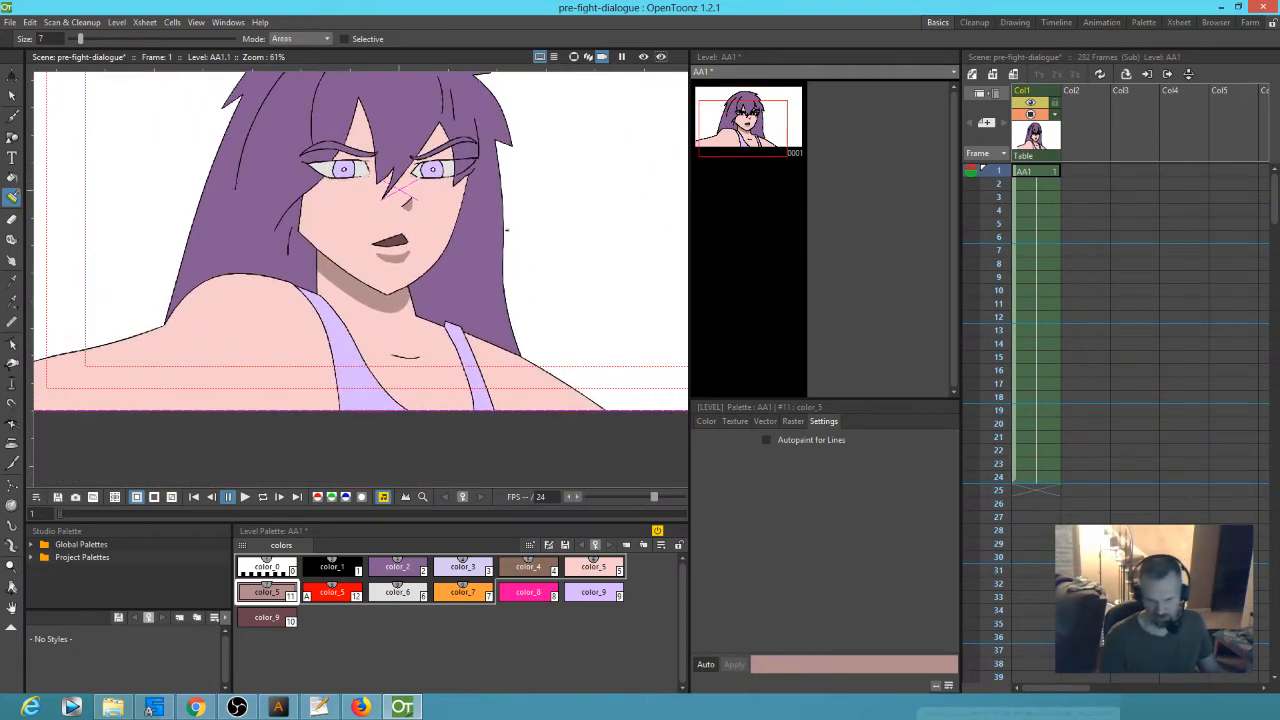
# - Undo all the shadow painting on the eyes, nose, lip and neck to restore the flat skin color
pyautogui.hotkey('ctrl', 'z')
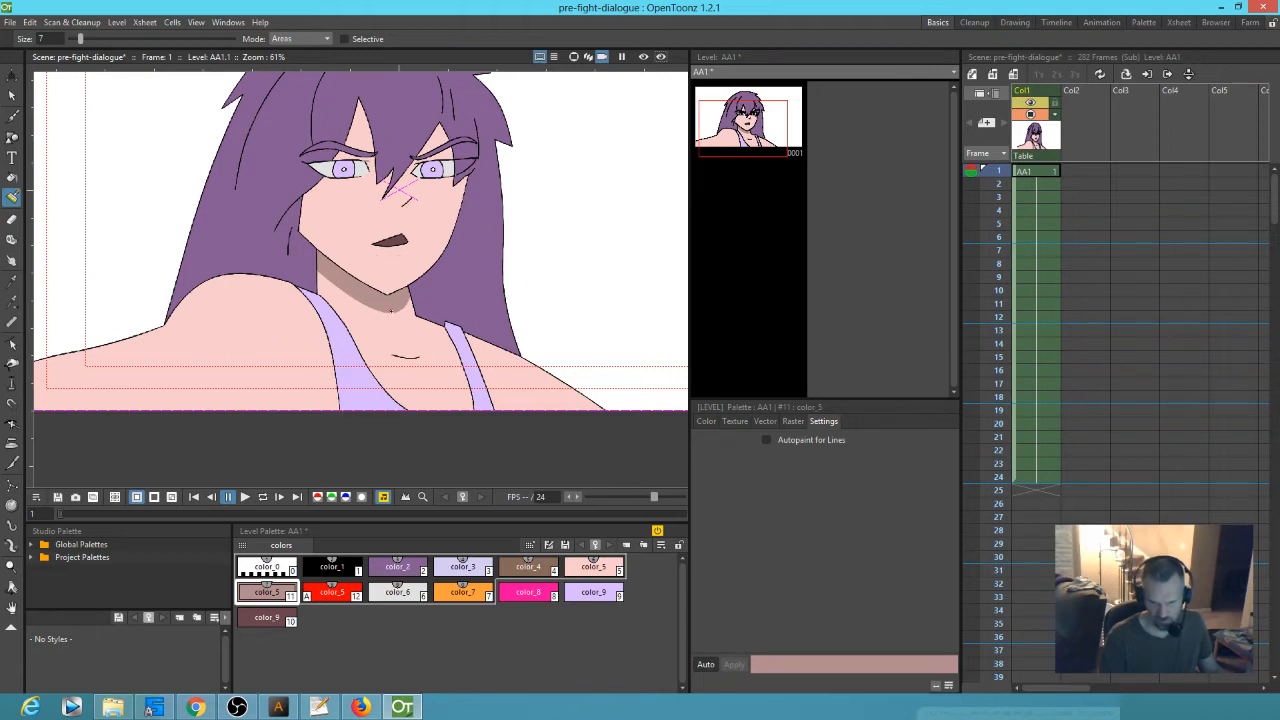
pyautogui.hotkey('ctrl', 'z')
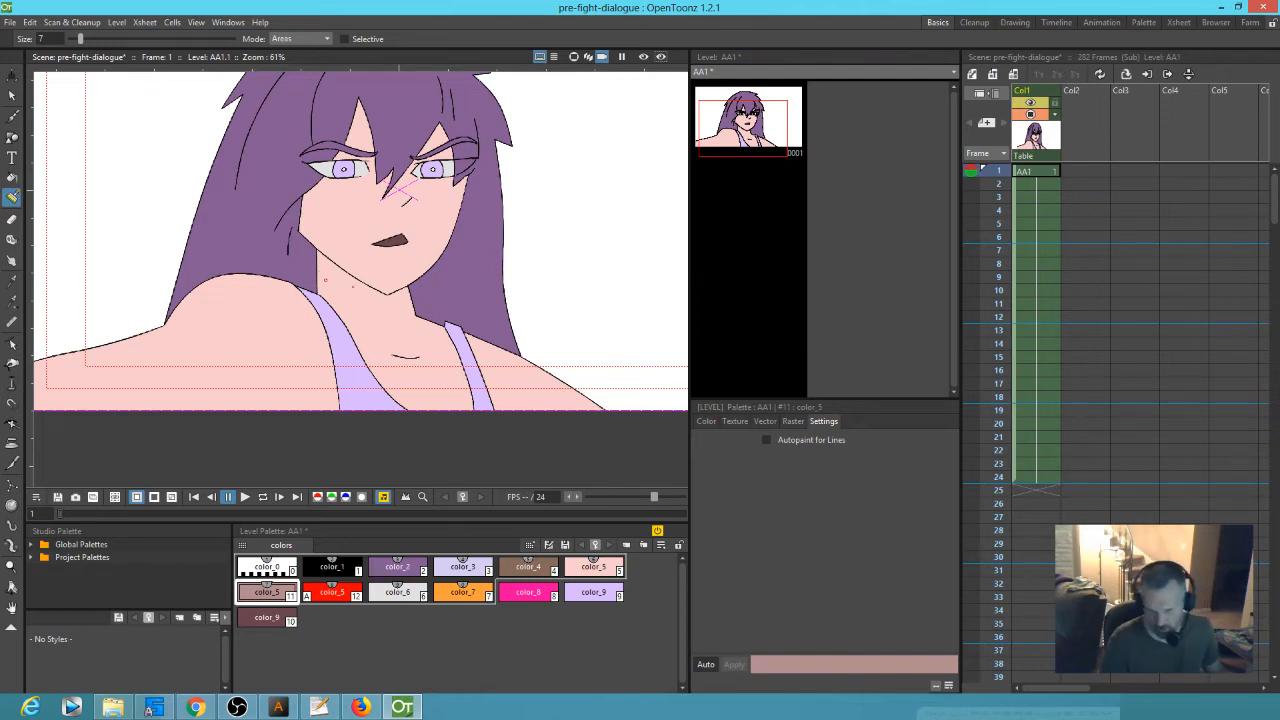
pyautogui.moveTo(379, 285); pyautogui.dragTo(362, 353)
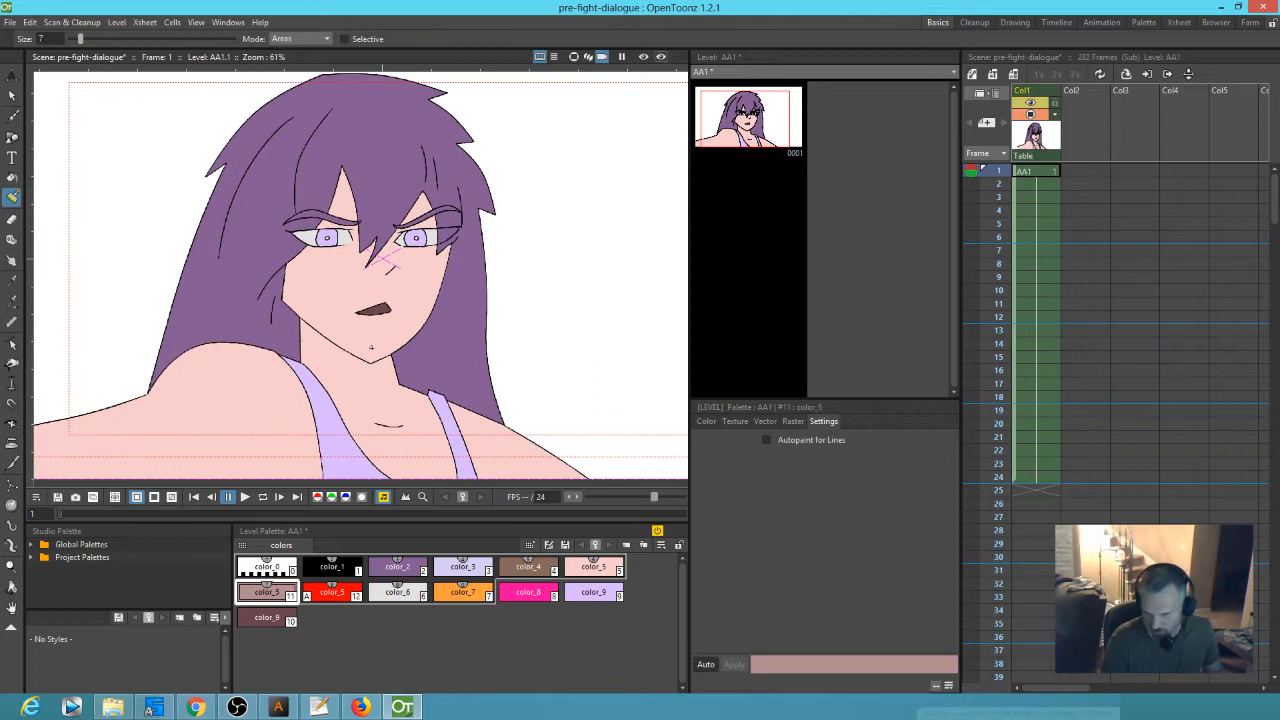
pyautogui.scroll(-1, 371, 346)
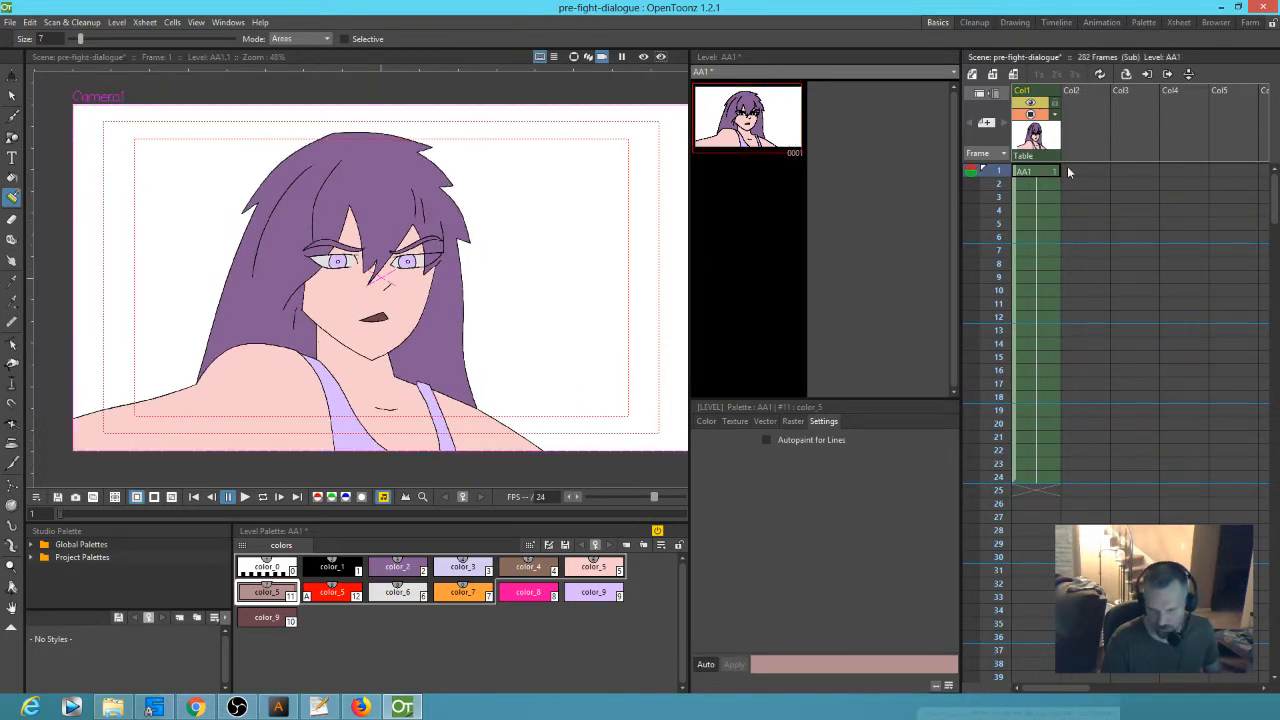
# - Start a raster drawing at frame 1 of Col3, try a soft black style 5 stroke under the jaw and undo it
pyautogui.click(1122, 172)
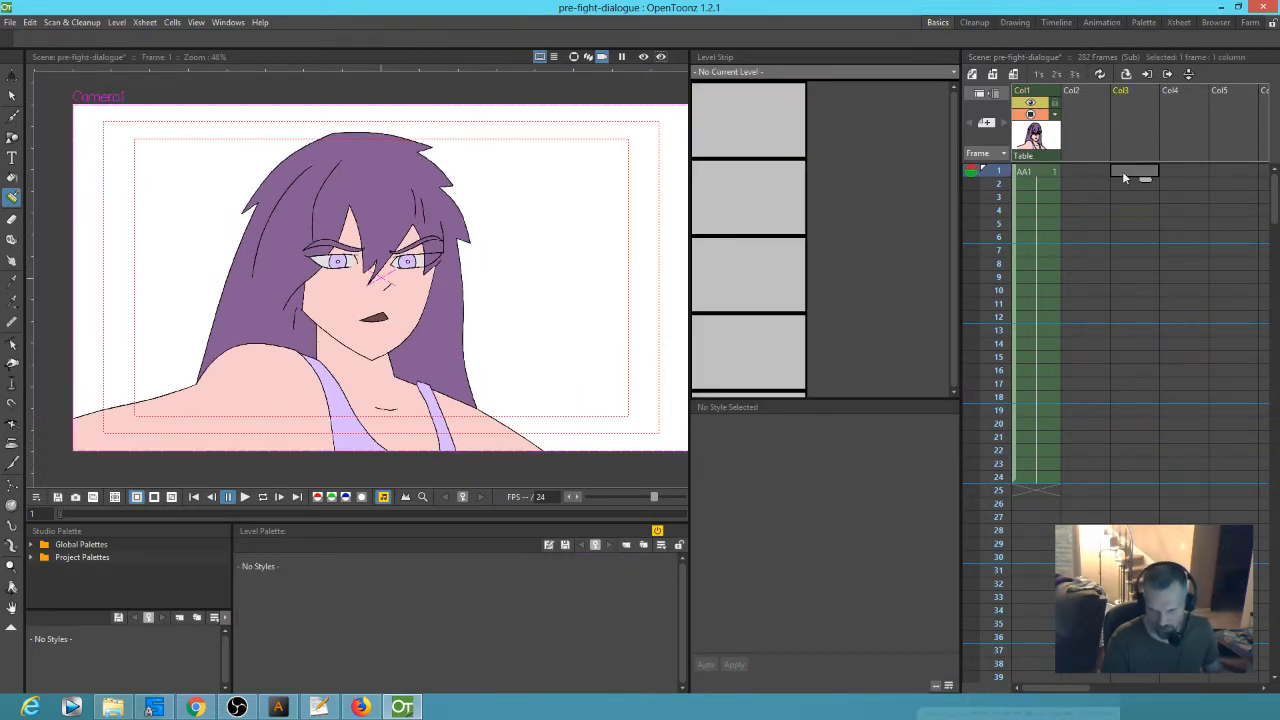
pyautogui.press('b')
pyautogui.click(459, 400)
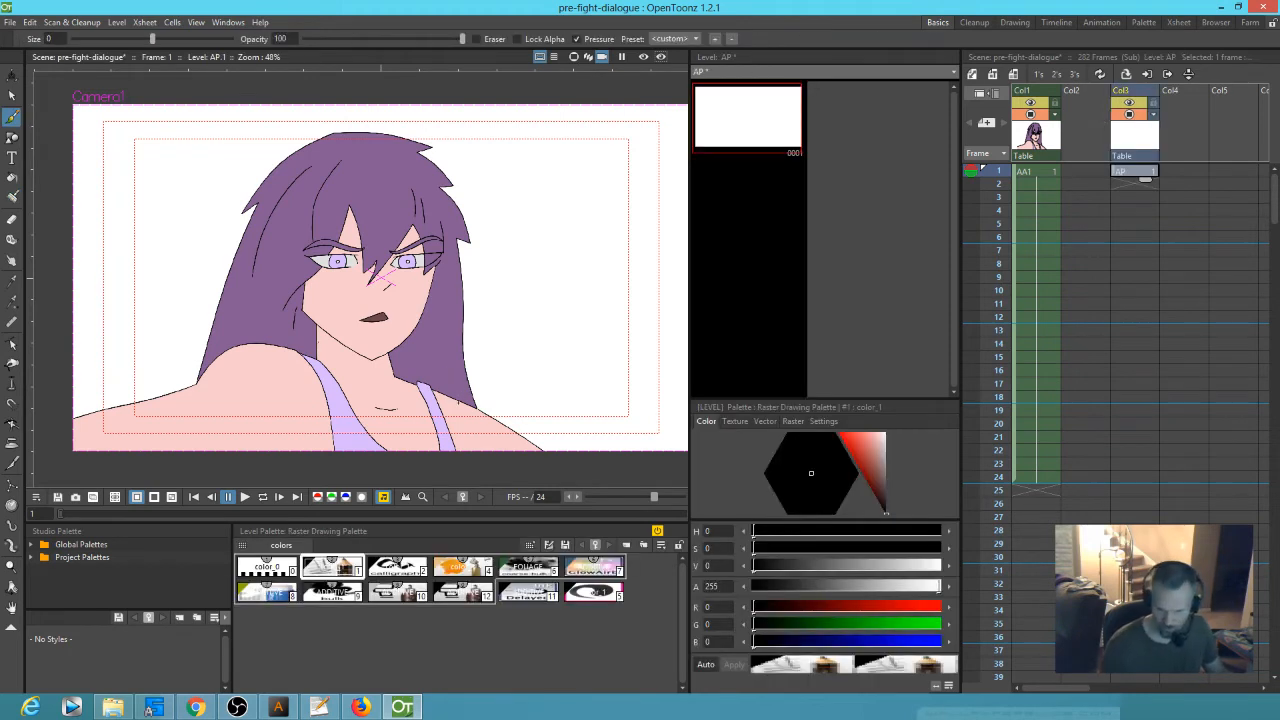
pyautogui.click(600, 592)
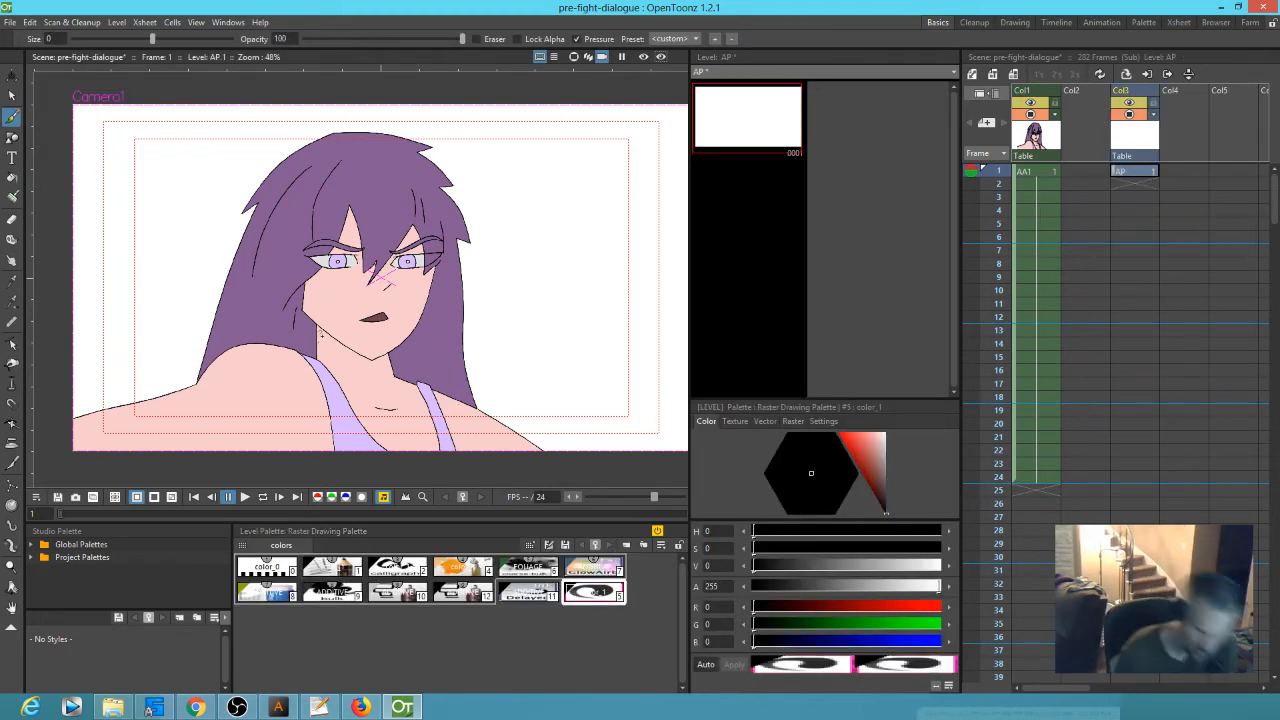
pyautogui.moveTo(316, 322); pyautogui.dragTo(357, 367)
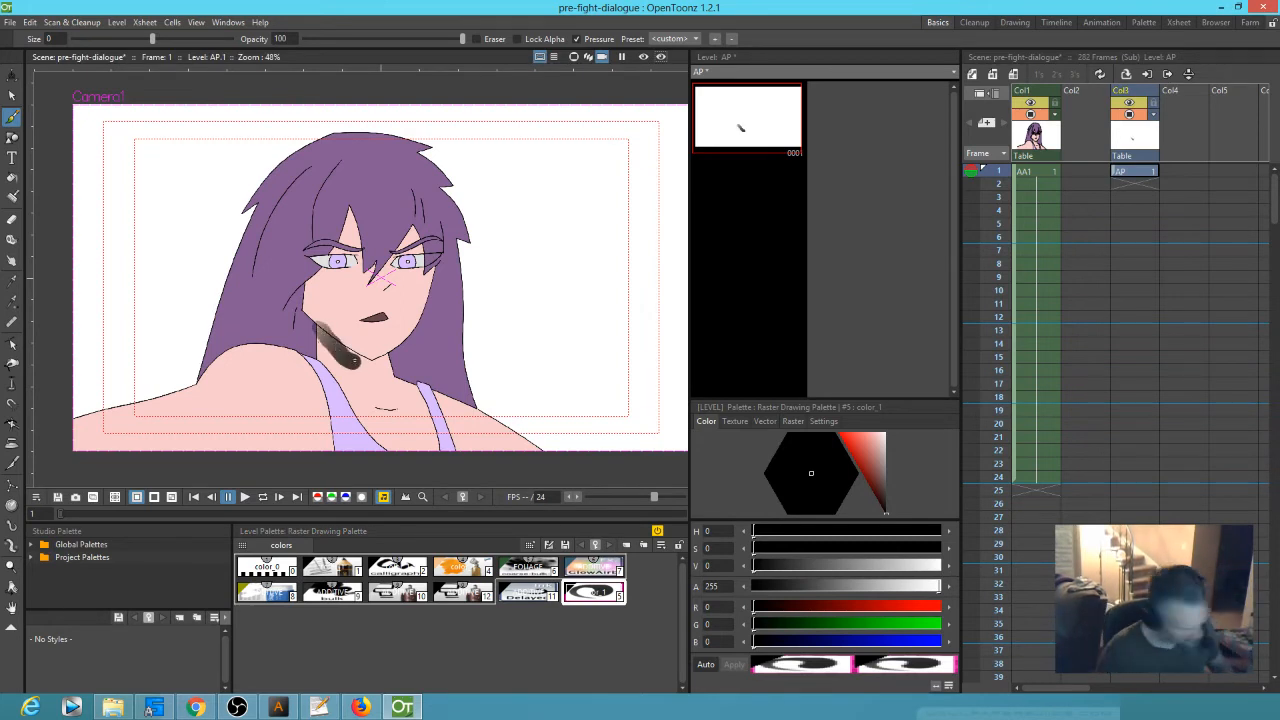
pyautogui.hotkey('ctrl', 'z')
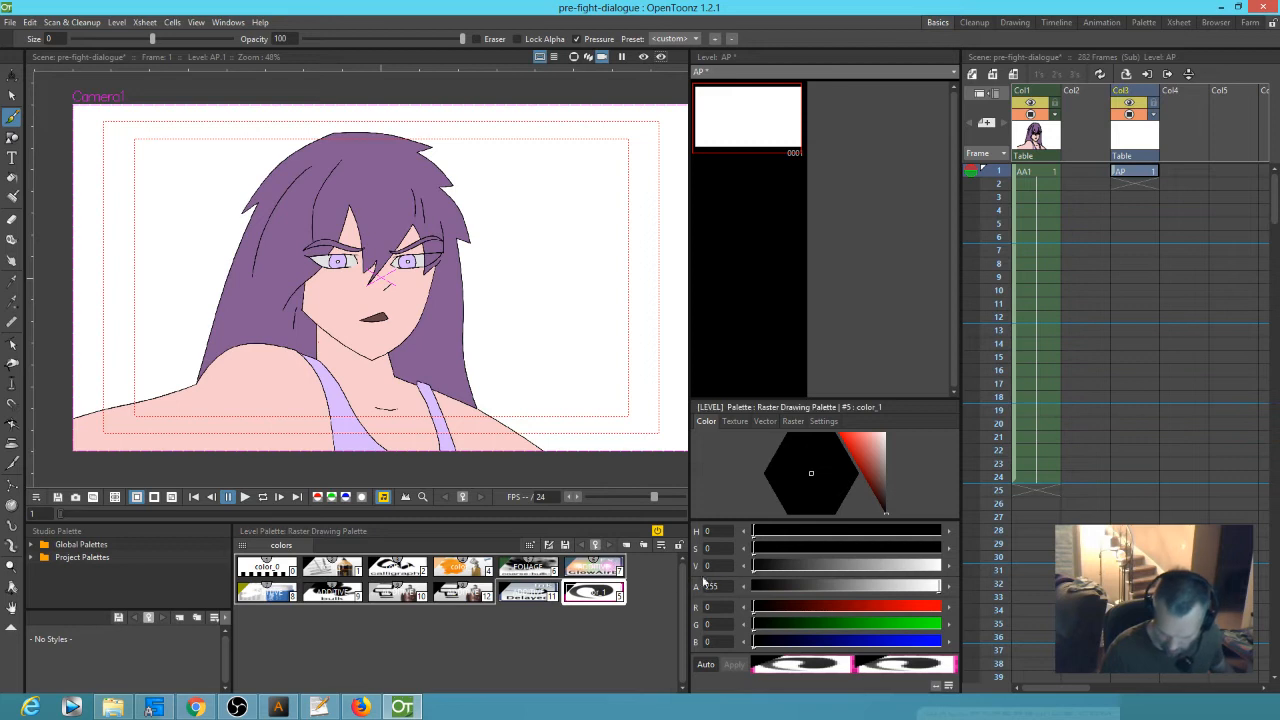
# - Try a style 11 brush stroke beside the neck, undo it and delete the raster drawing from Col3
pyautogui.click(535, 594)
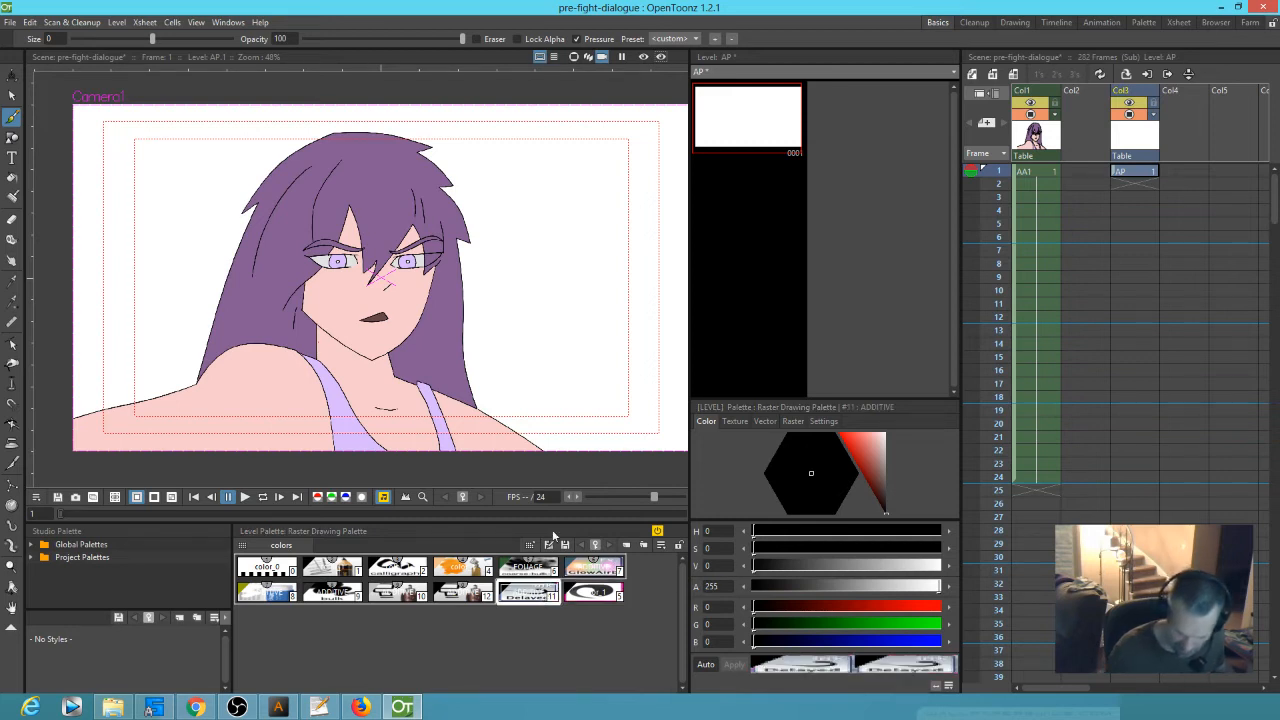
pyautogui.moveTo(409, 371); pyautogui.dragTo(416, 420)
pyautogui.hotkey('ctrl', 'z')
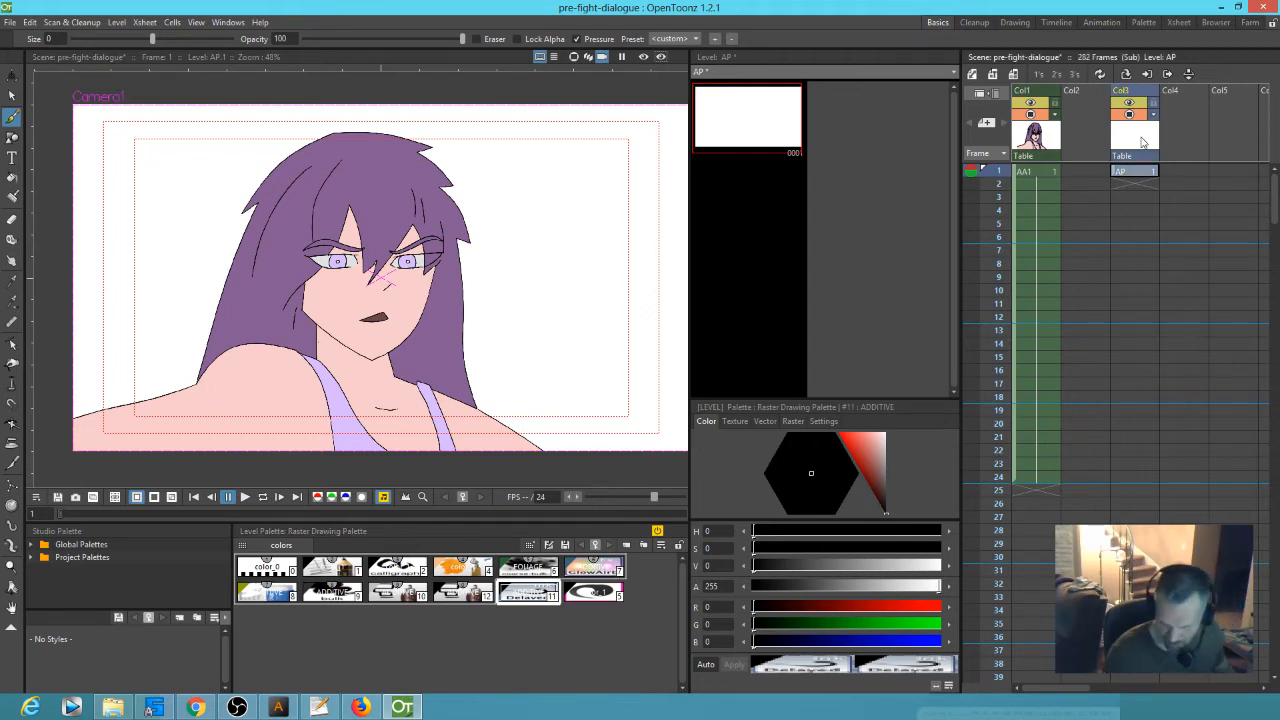
pyautogui.press('Delete')
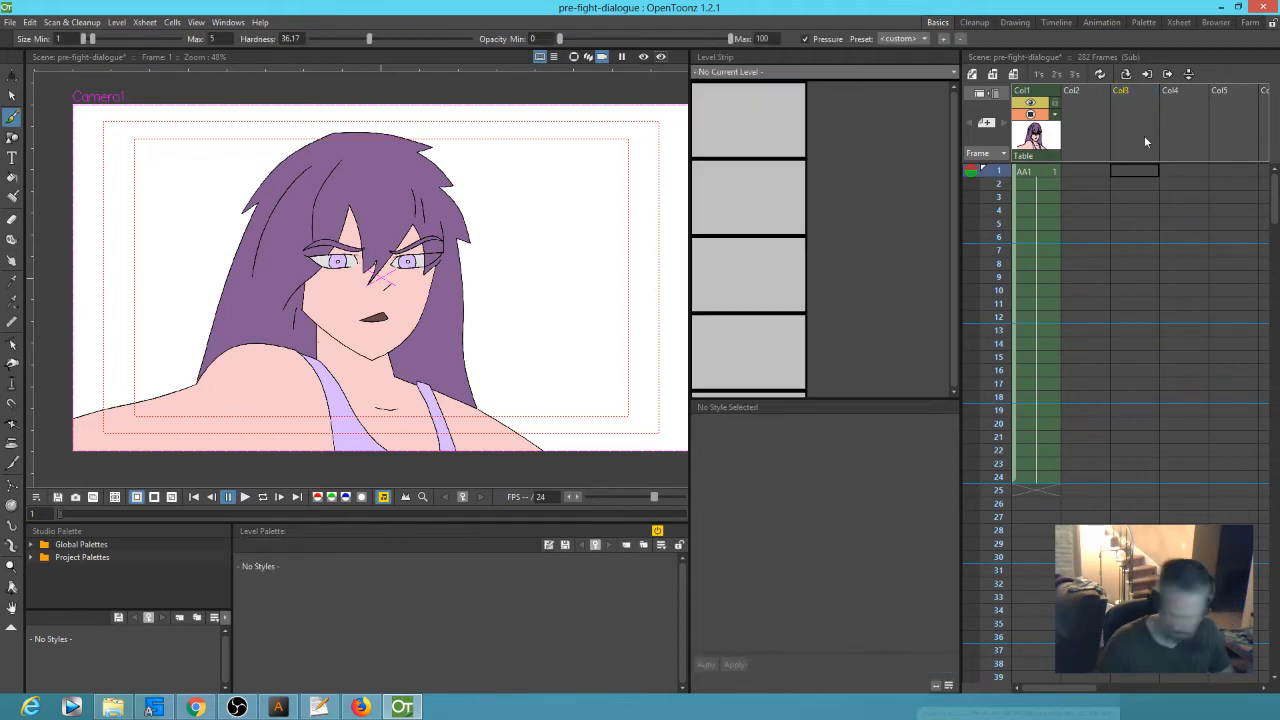
# - Create a new Toonz Raster level at frame 1 of Col3 and extend its exposure to frame 24
pyautogui.click(996, 76)
pyautogui.click(651, 504)
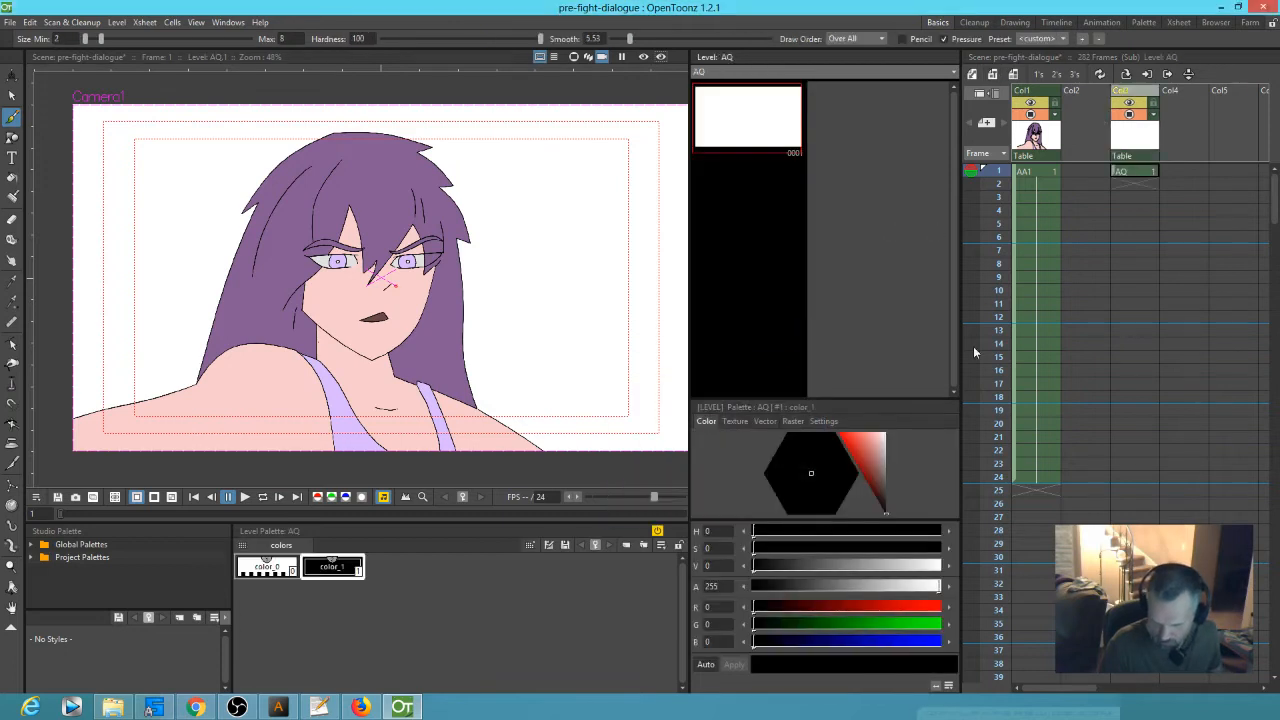
pyautogui.click(1138, 171)
pyautogui.moveTo(1148, 180); pyautogui.dragTo(1142, 480)
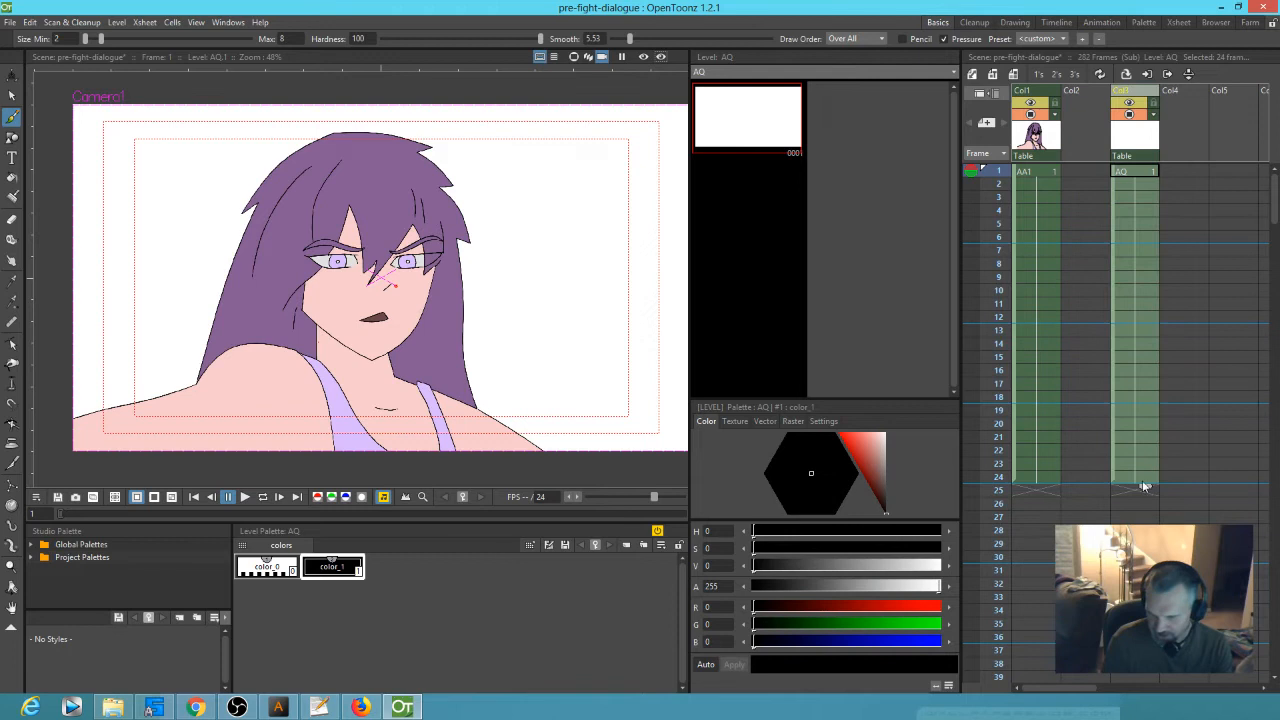
# - Paint the neck area under the jawline solid black with the Paint Brush on frame 1 of the new level
pyautogui.click(1120, 171)
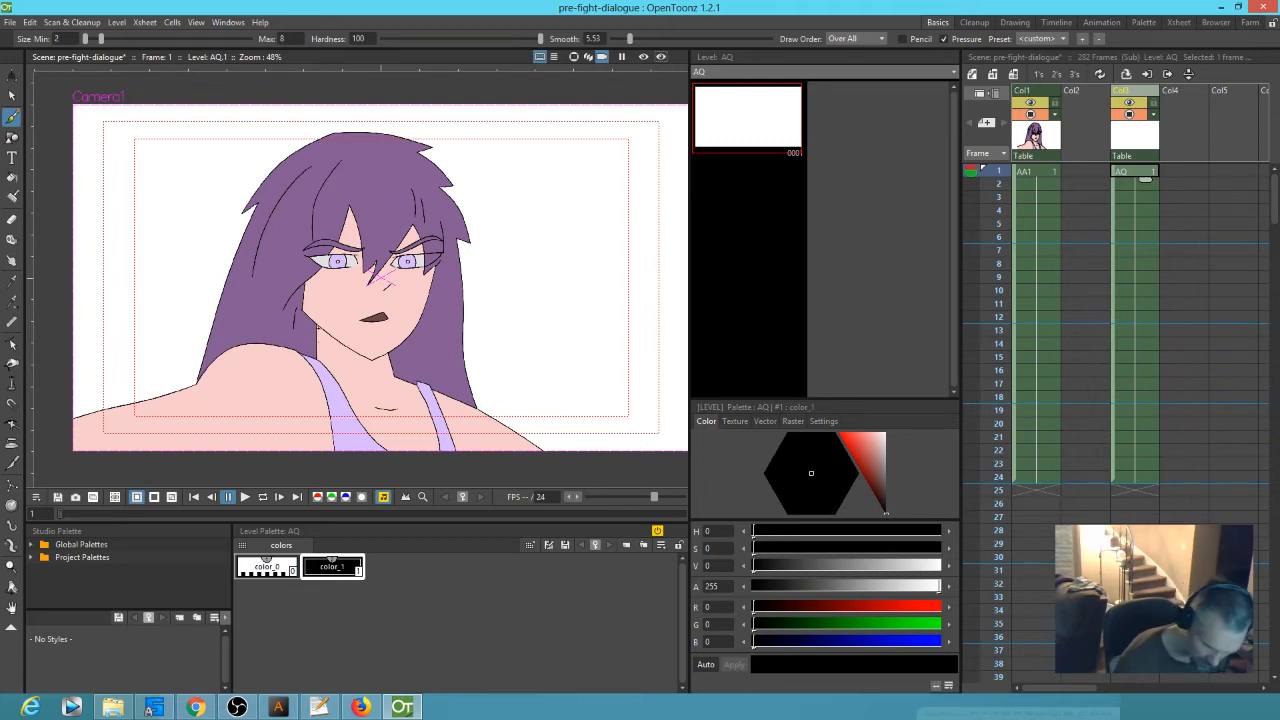
pyautogui.press('j')
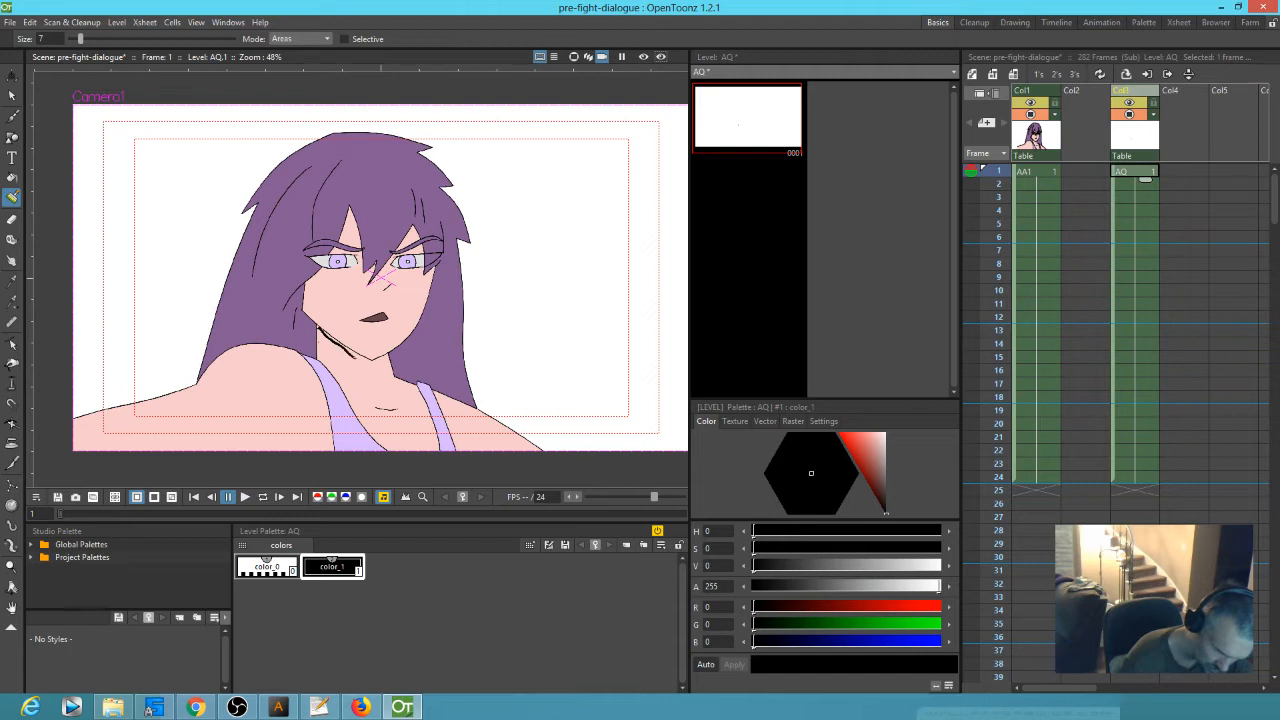
pyautogui.moveTo(390, 352)
pyautogui.mouseDown()
pyautogui.moveTo(332, 336)
pyautogui.moveTo(374, 362)
pyautogui.moveTo(334, 358)
pyautogui.moveTo(316, 330)
pyautogui.moveTo(356, 362)
pyautogui.mouseUp()
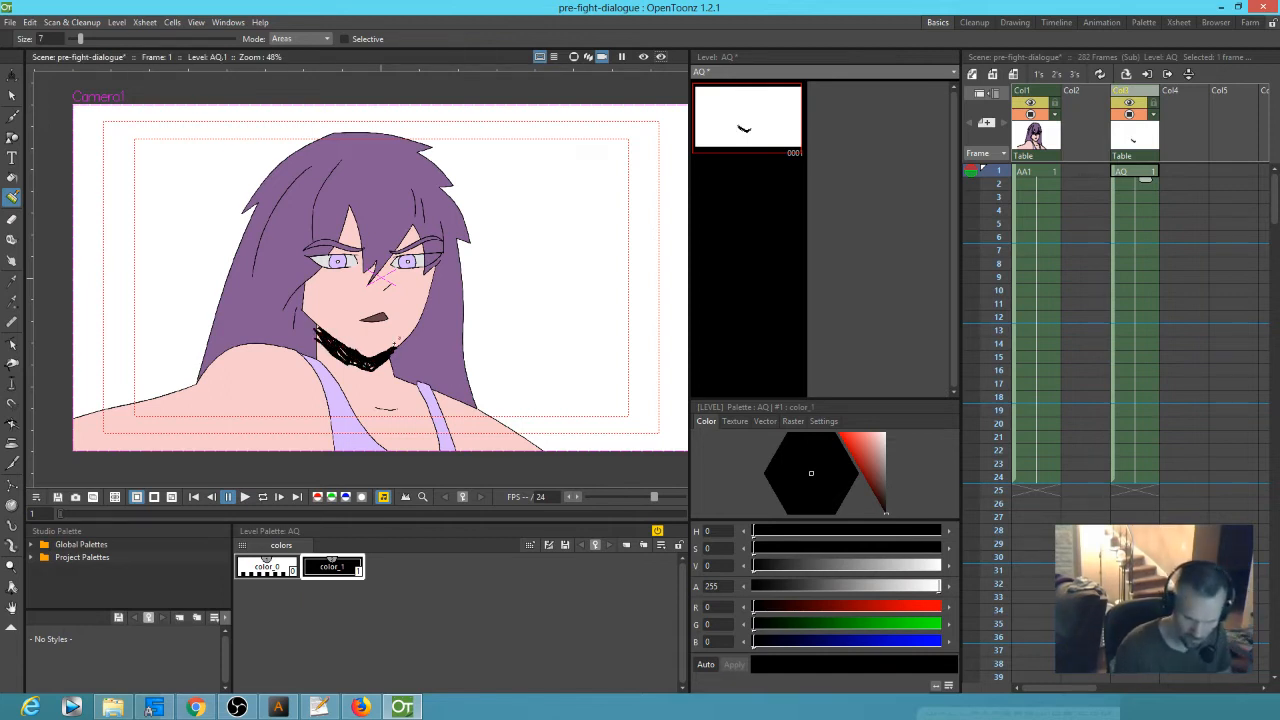
# - Set the Paint Brush size to 33 and extend the black area over the hair on both sides of the neck
pyautogui.moveTo(80, 38); pyautogui.dragTo(123, 38)
pyautogui.moveTo(320, 336)
pyautogui.mouseDown()
pyautogui.moveTo(366, 362)
pyautogui.moveTo(396, 352)
pyautogui.moveTo(373, 367)
pyautogui.moveTo(338, 352)
pyautogui.moveTo(296, 300)
pyautogui.moveTo(282, 326)
pyautogui.moveTo(313, 334)
pyautogui.moveTo(300, 346)
pyautogui.moveTo(312, 352)
pyautogui.moveTo(308, 340)
pyautogui.mouseUp()
pyautogui.moveTo(402, 353)
pyautogui.mouseDown()
pyautogui.moveTo(438, 264)
pyautogui.moveTo(436, 384)
pyautogui.moveTo(395, 372)
pyautogui.moveTo(428, 322)
pyautogui.moveTo(426, 370)
pyautogui.moveTo(406, 364)
pyautogui.moveTo(429, 366)
pyautogui.mouseUp()
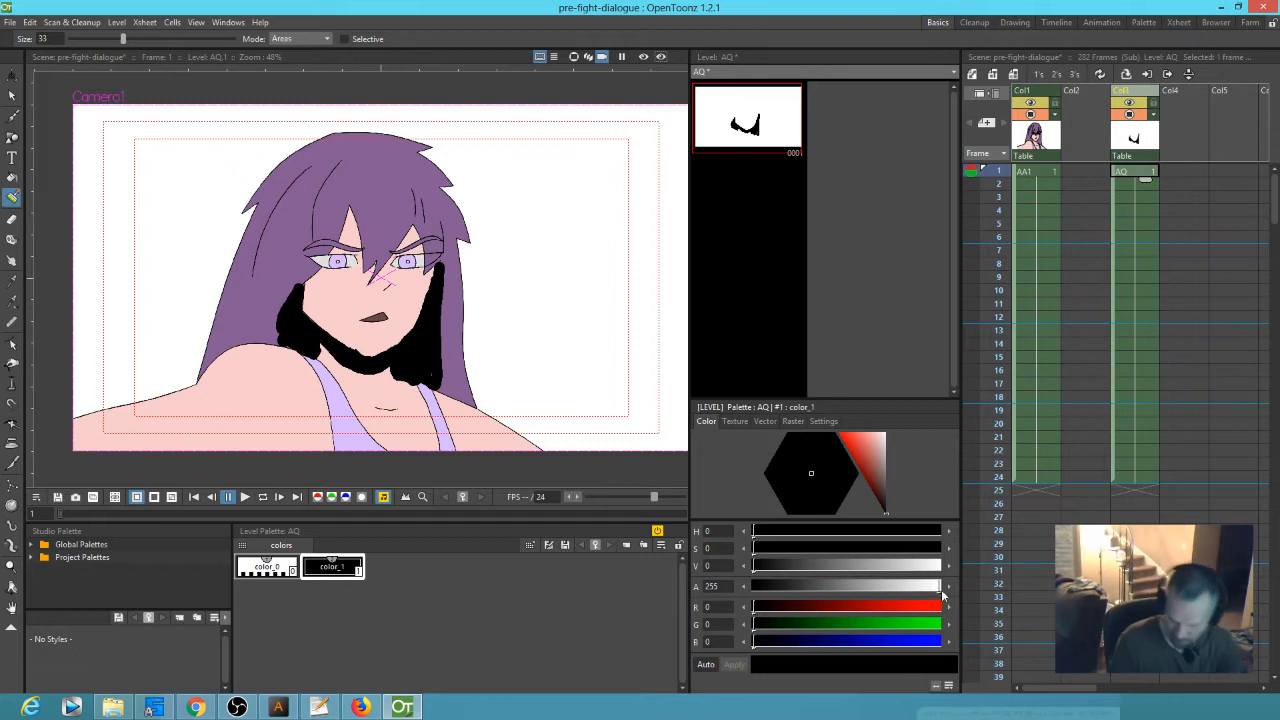
# - Set color_1's alpha to 52, paint shadows around the central bangs and down the cheek, and undo a trial stroke outside the hair
pyautogui.moveTo(941, 587)
pyautogui.mouseDown()
pyautogui.moveTo(752, 600)
pyautogui.moveTo(788, 595)
pyautogui.mouseUp()
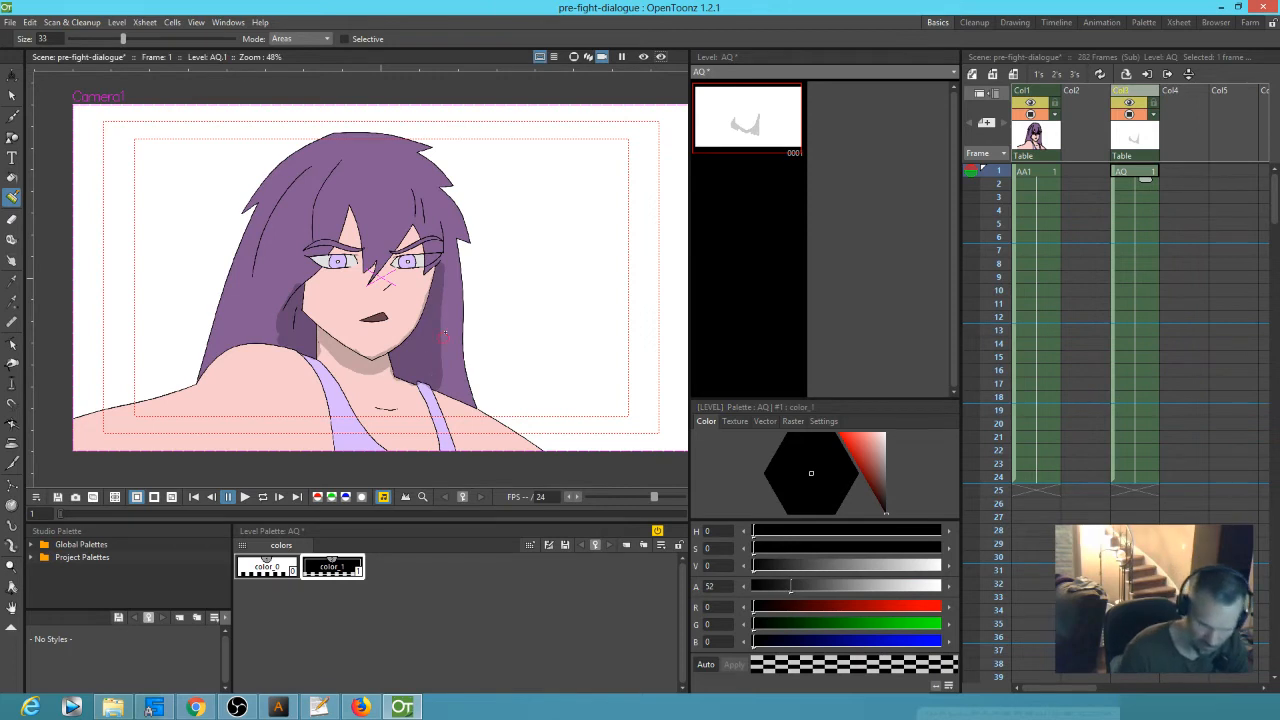
pyautogui.moveTo(350, 209); pyautogui.dragTo(365, 279)
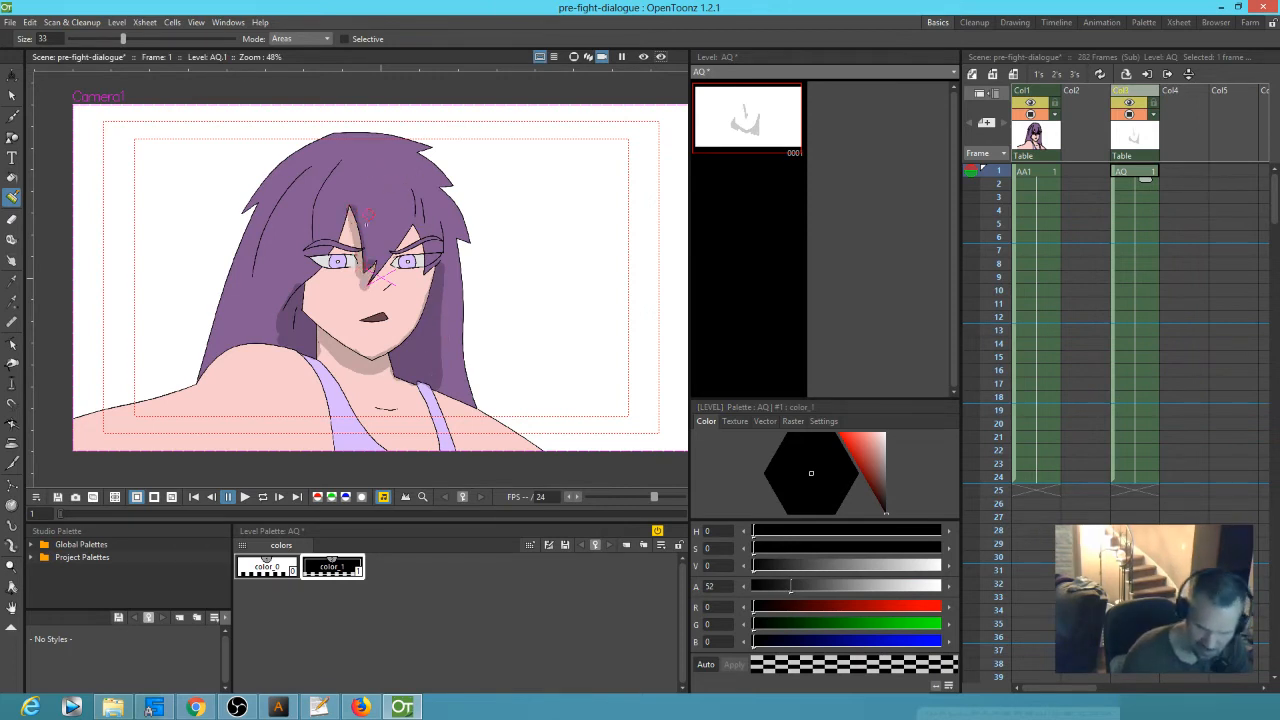
pyautogui.moveTo(350, 212); pyautogui.dragTo(300, 318)
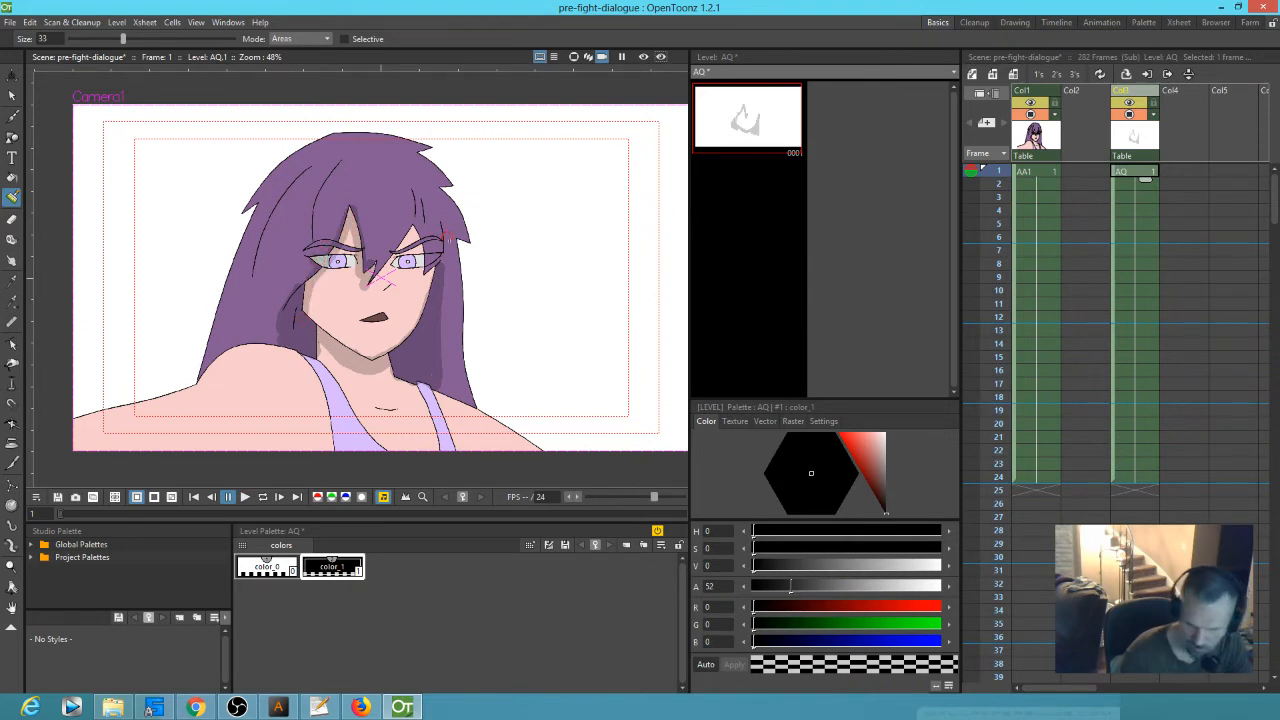
pyautogui.moveTo(463, 258); pyautogui.dragTo(488, 410)
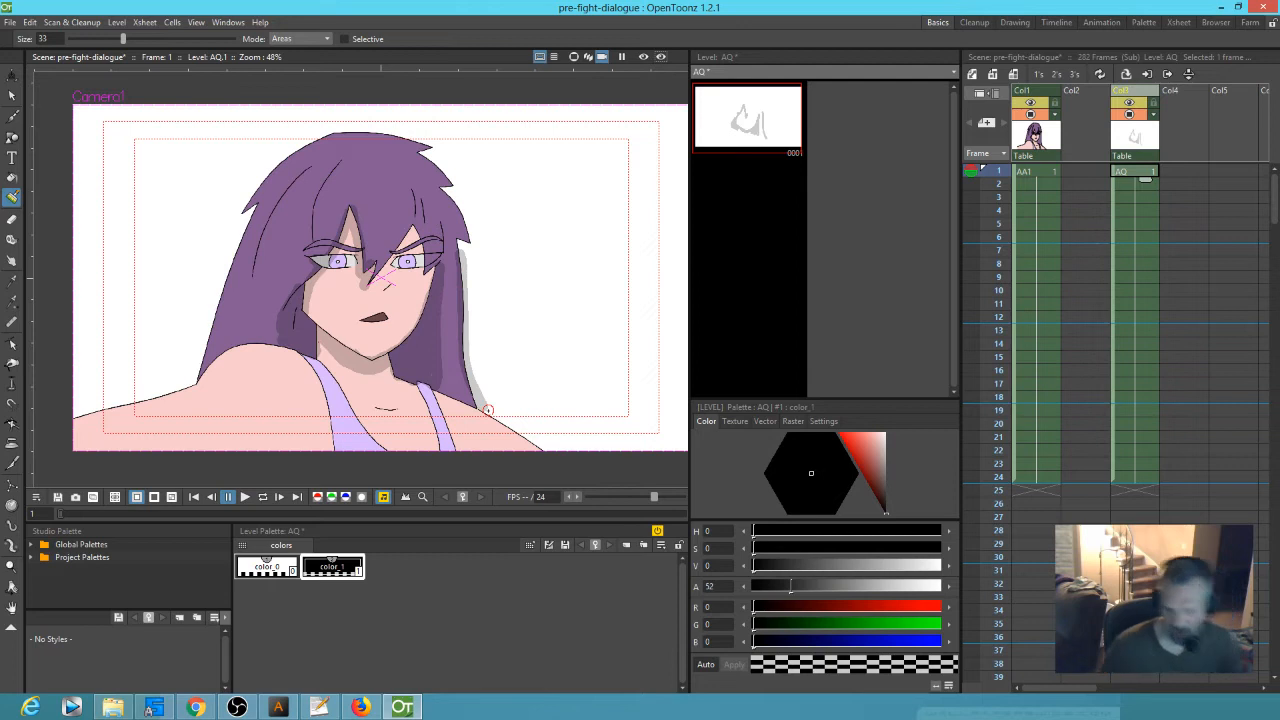
pyautogui.hotkey('ctrl', 'z')
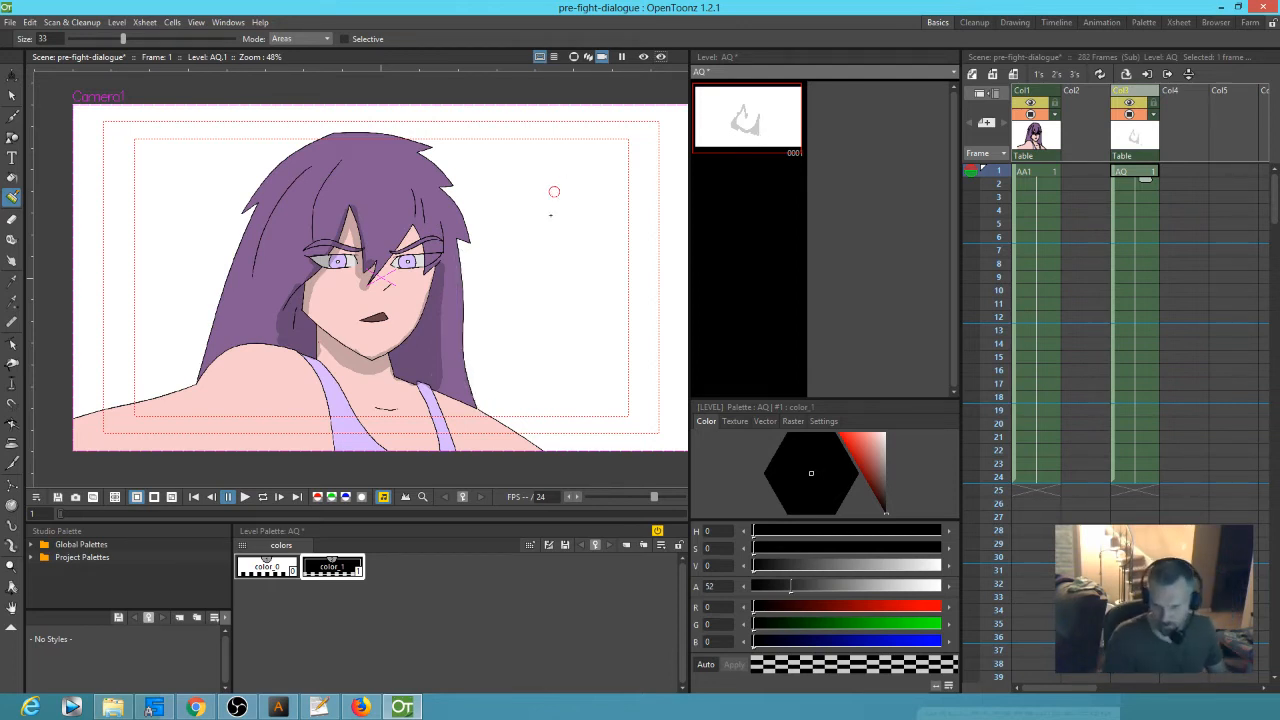
# - Set color_1's alpha to 68 and paint shadow over the long hair beside the face down to the shoulder
pyautogui.moveTo(790, 588); pyautogui.dragTo(803, 587)
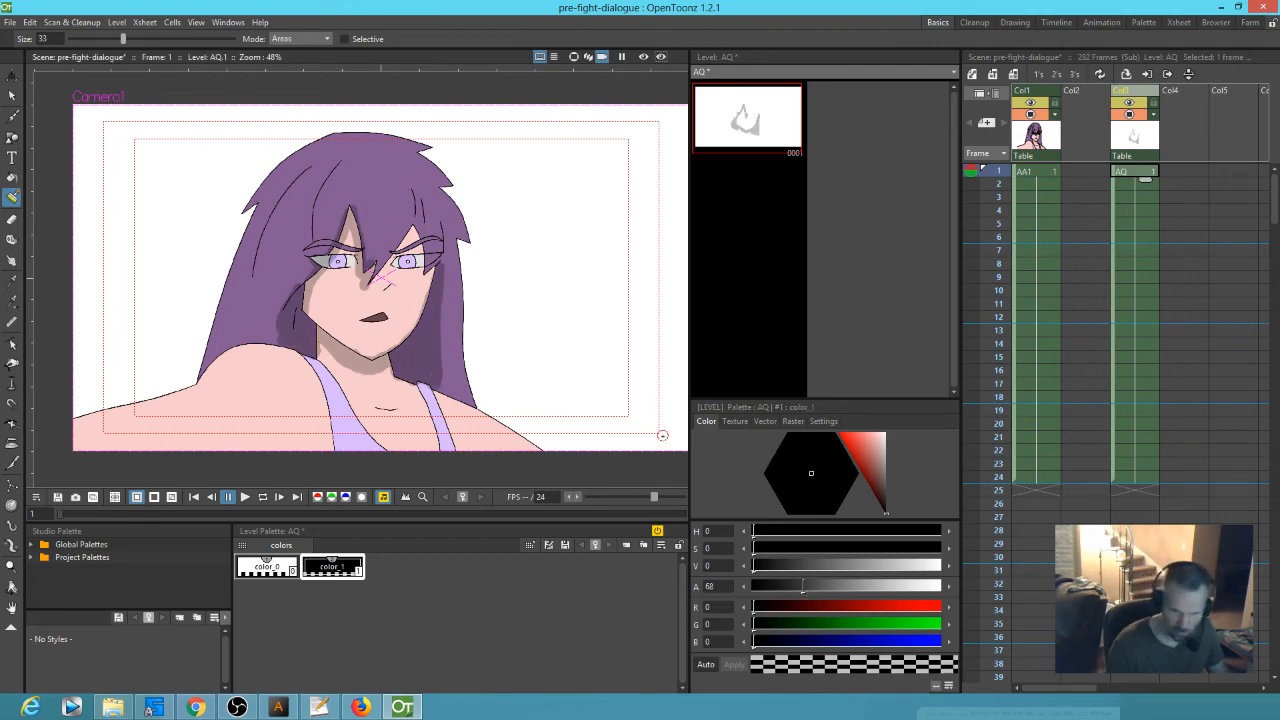
pyautogui.moveTo(458, 238)
pyautogui.mouseDown()
pyautogui.moveTo(464, 349)
pyautogui.moveTo(447, 387)
pyautogui.moveTo(486, 413)
pyautogui.moveTo(444, 334)
pyautogui.mouseUp()
# - Erase the shadow spilling past the hair tip onto the shoulder with the size 6 Eraser in Lines & Areas mode
pyautogui.press('a')
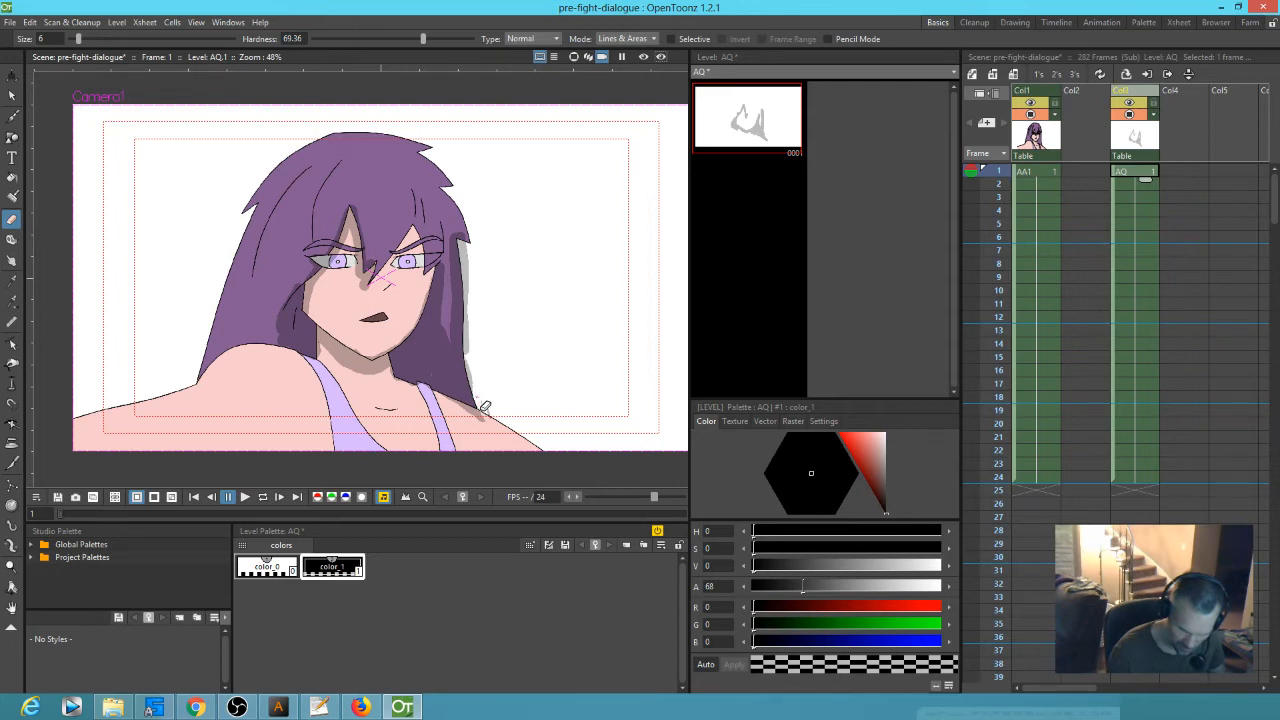
pyautogui.moveTo(496, 421)
pyautogui.mouseDown()
pyautogui.moveTo(476, 406)
pyautogui.moveTo(487, 414)
pyautogui.mouseUp()
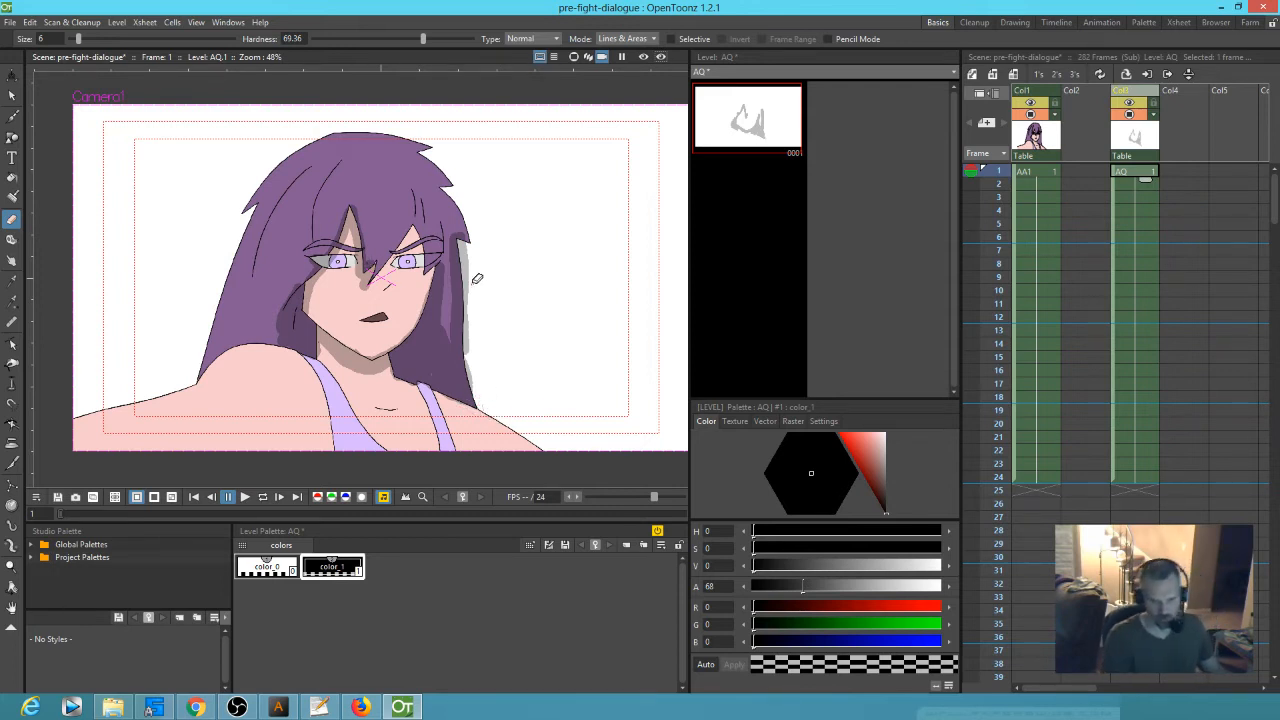
pyautogui.scroll(4, 480, 274)
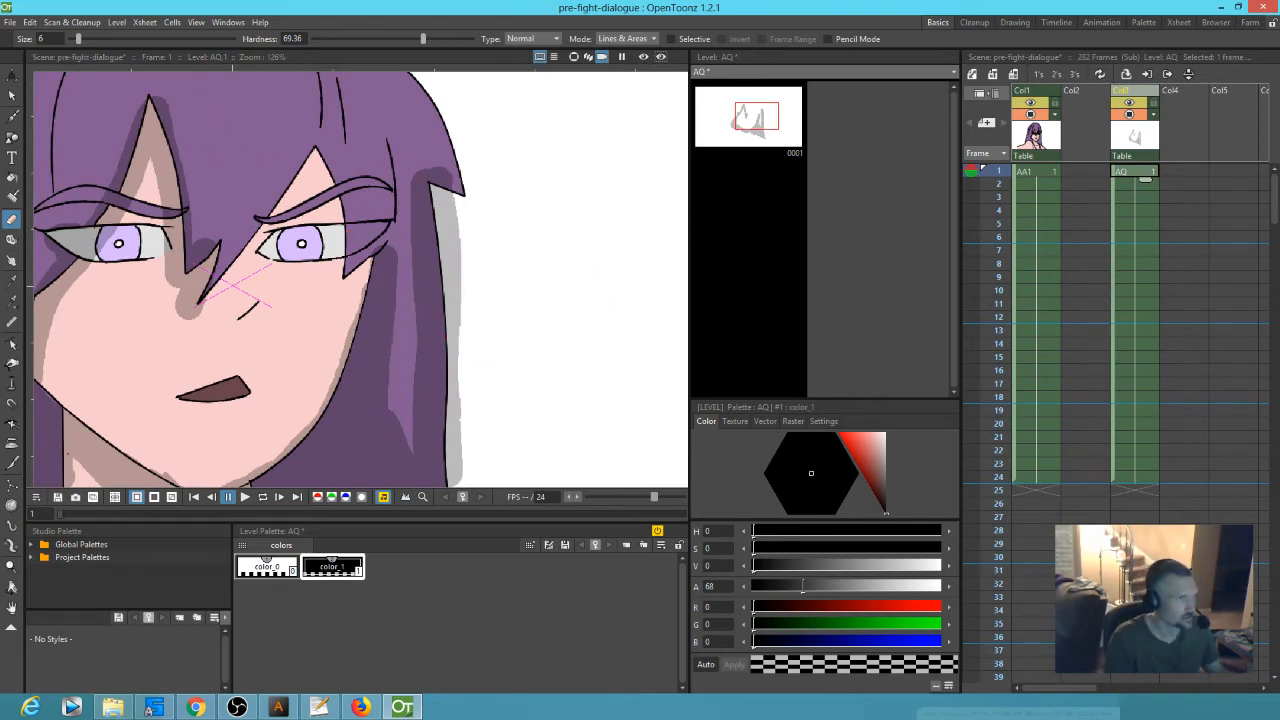
# - Open the schematic, switch it to the FX Schematic and select the Col3 shadow column
pyautogui.moveTo(120, 0); pyautogui.dragTo(880, 229)
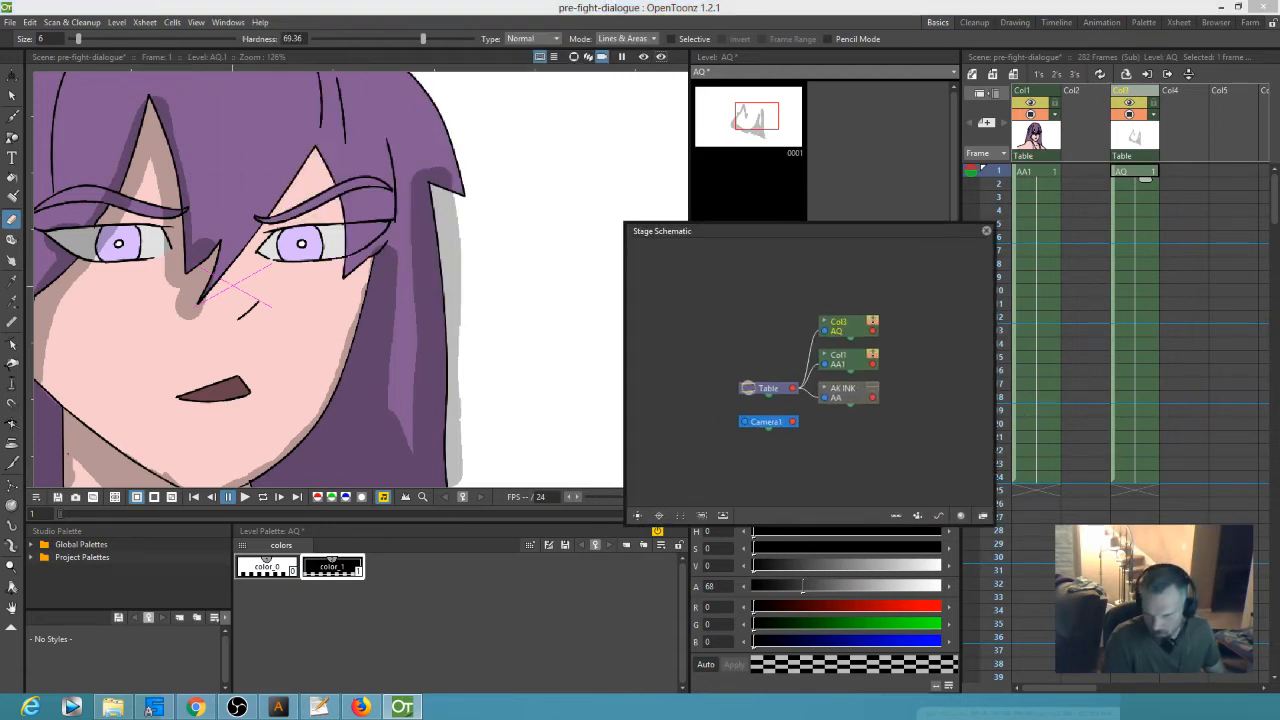
pyautogui.click(983, 515)
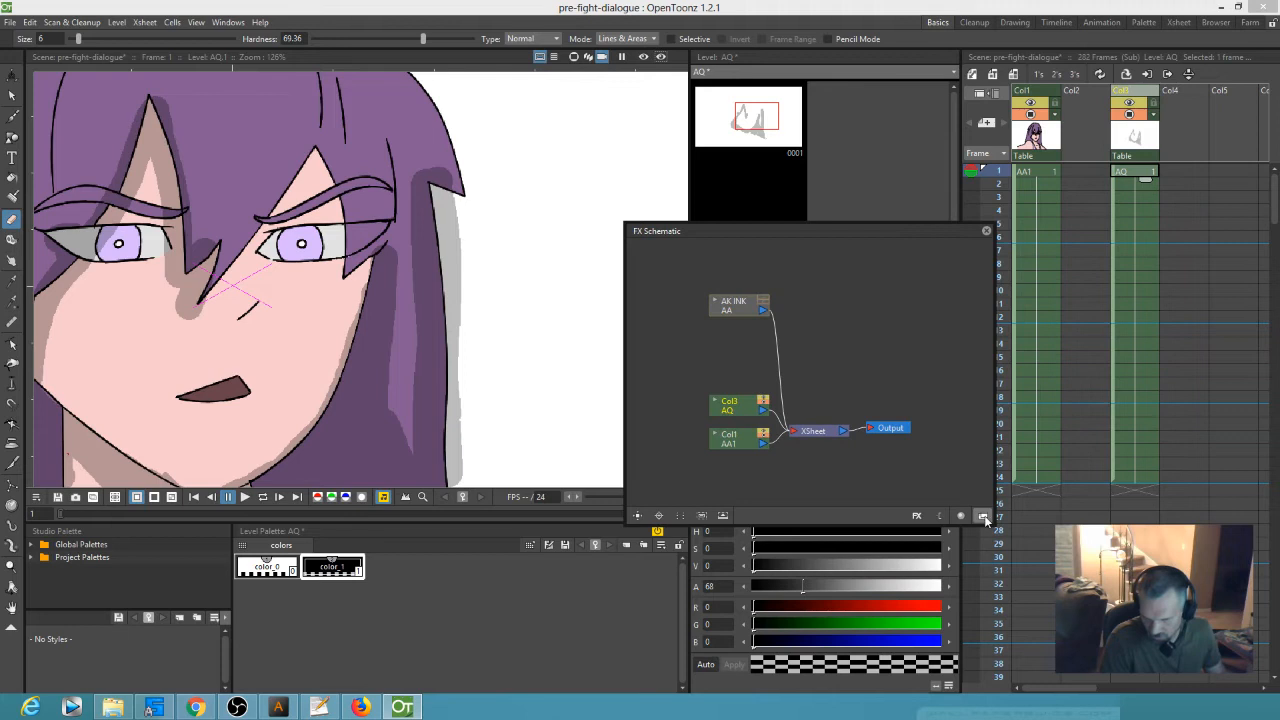
pyautogui.click(983, 516)
pyautogui.click(983, 516)
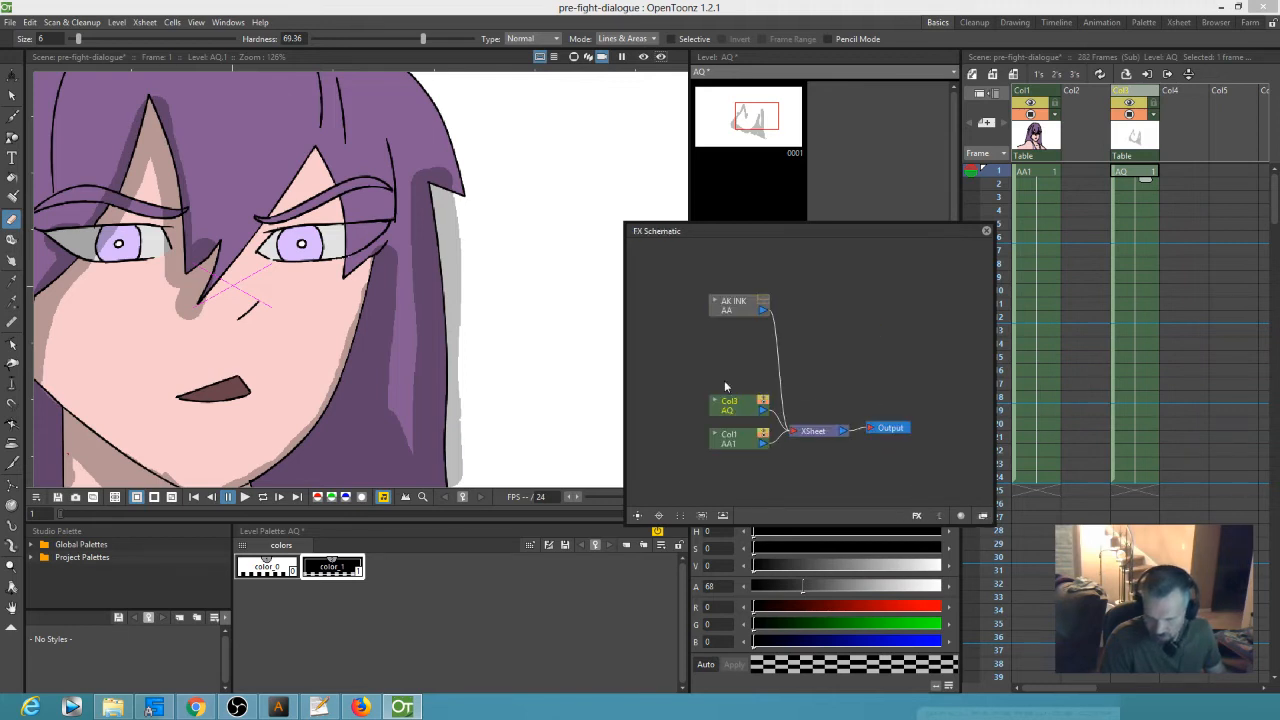
pyautogui.click(1127, 100)
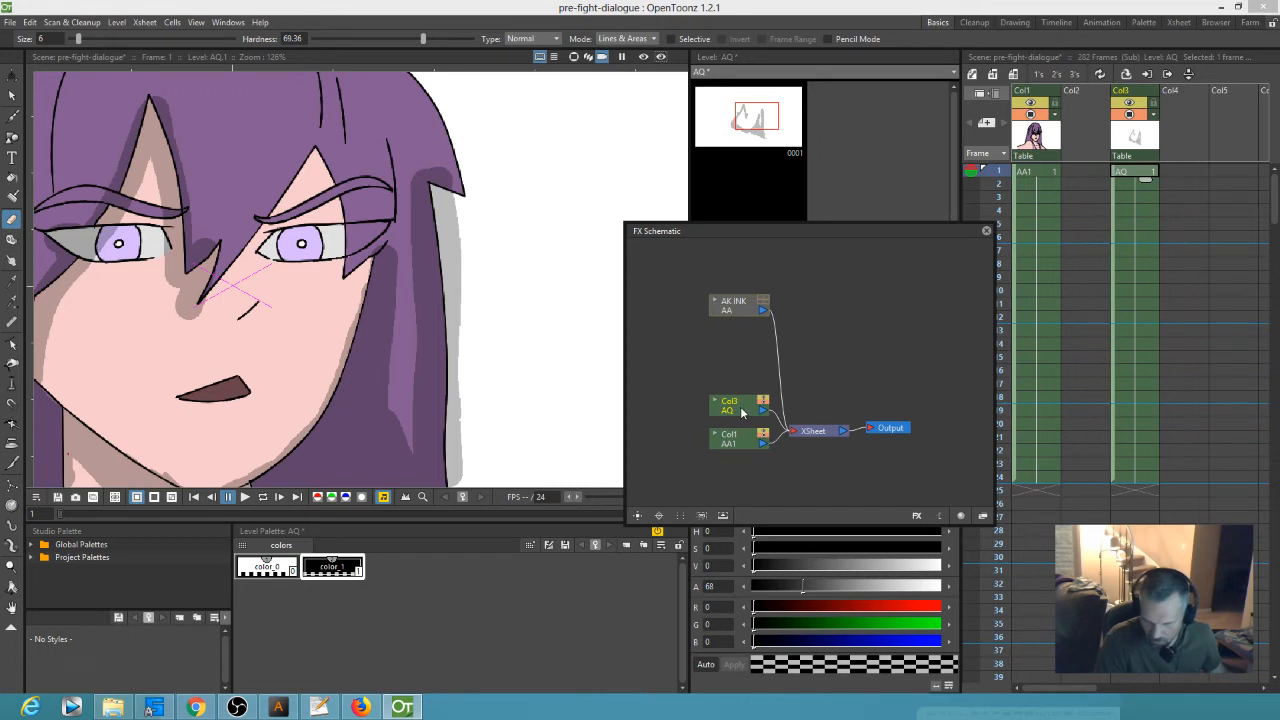
# - Spread out the Col3, Col1, XSheet and Output nodes in the FX Schematic
pyautogui.moveTo(741, 412); pyautogui.dragTo(717, 395)
pyautogui.moveTo(884, 430); pyautogui.dragTo(957, 413)
pyautogui.moveTo(813, 431); pyautogui.dragTo(853, 411)
pyautogui.moveTo(740, 440); pyautogui.dragTo(706, 440)
pyautogui.moveTo(714, 388); pyautogui.dragTo(708, 379)
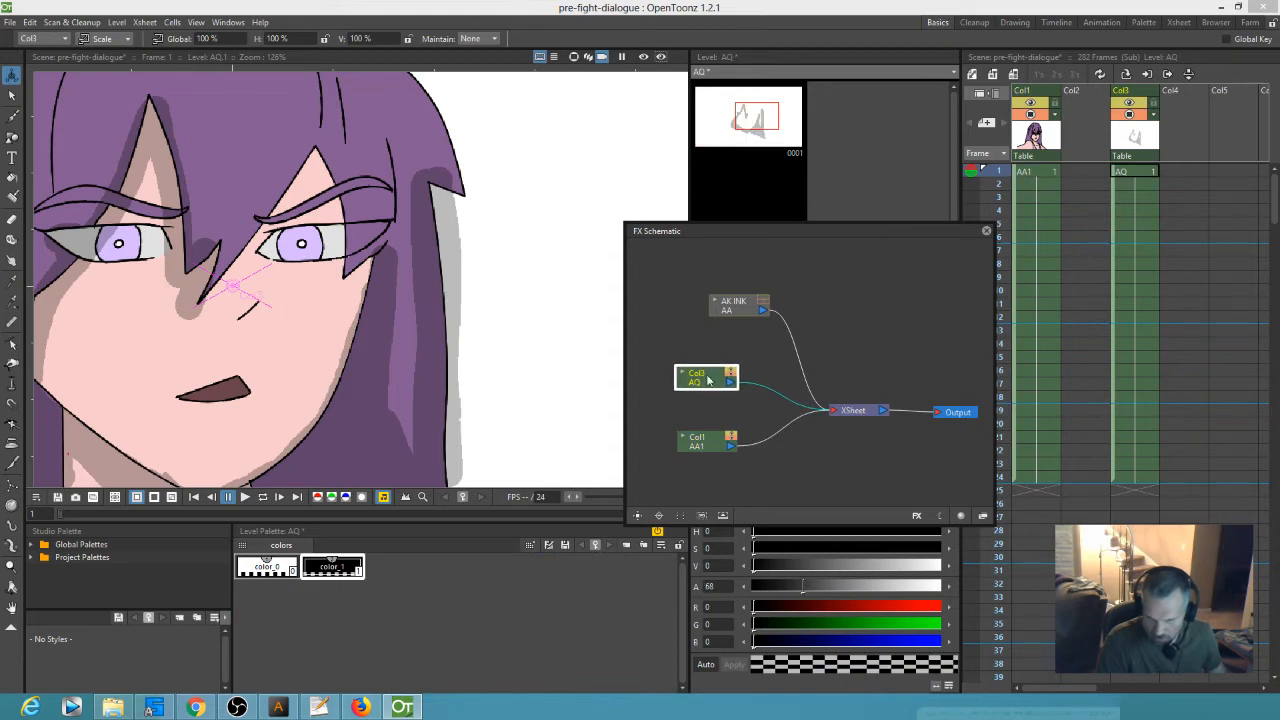
# - Insert a Multiply Ino effect on the link between Col3 and XSheet, and connect Col1 to its Back port
pyautogui.rightClick(758, 384)
pyautogui.moveTo(775, 393)
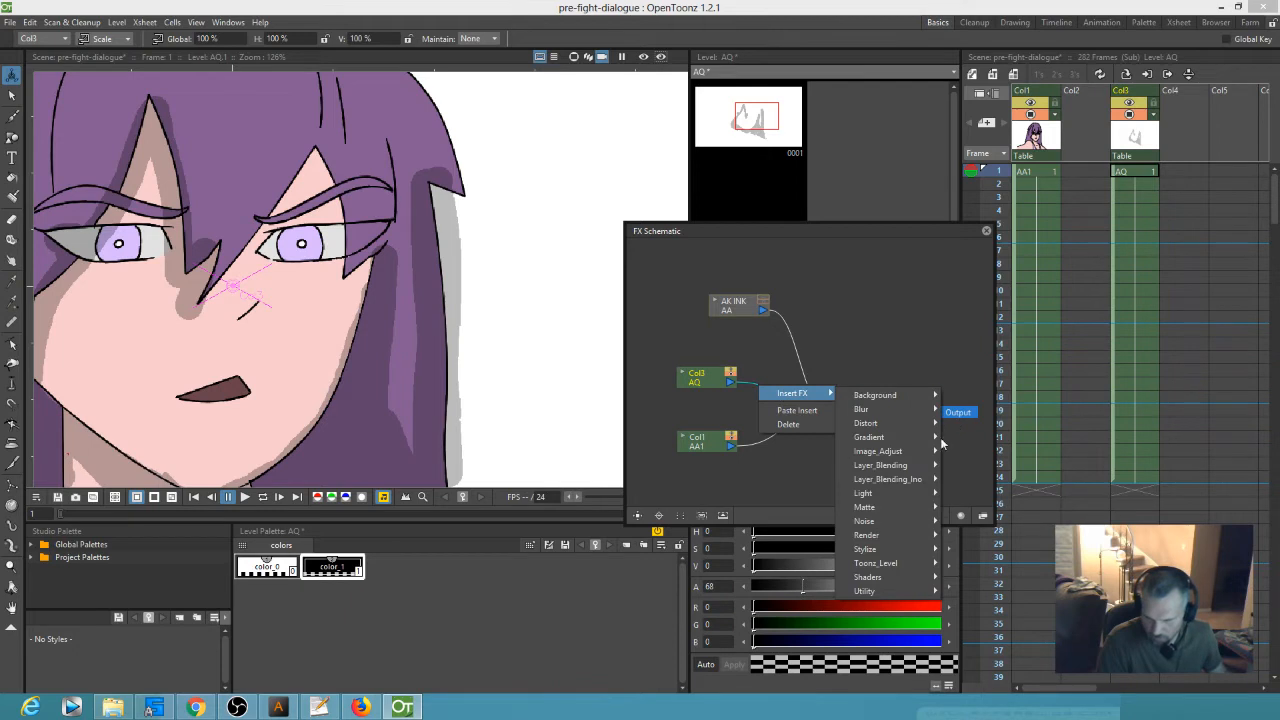
pyautogui.moveTo(918, 481)
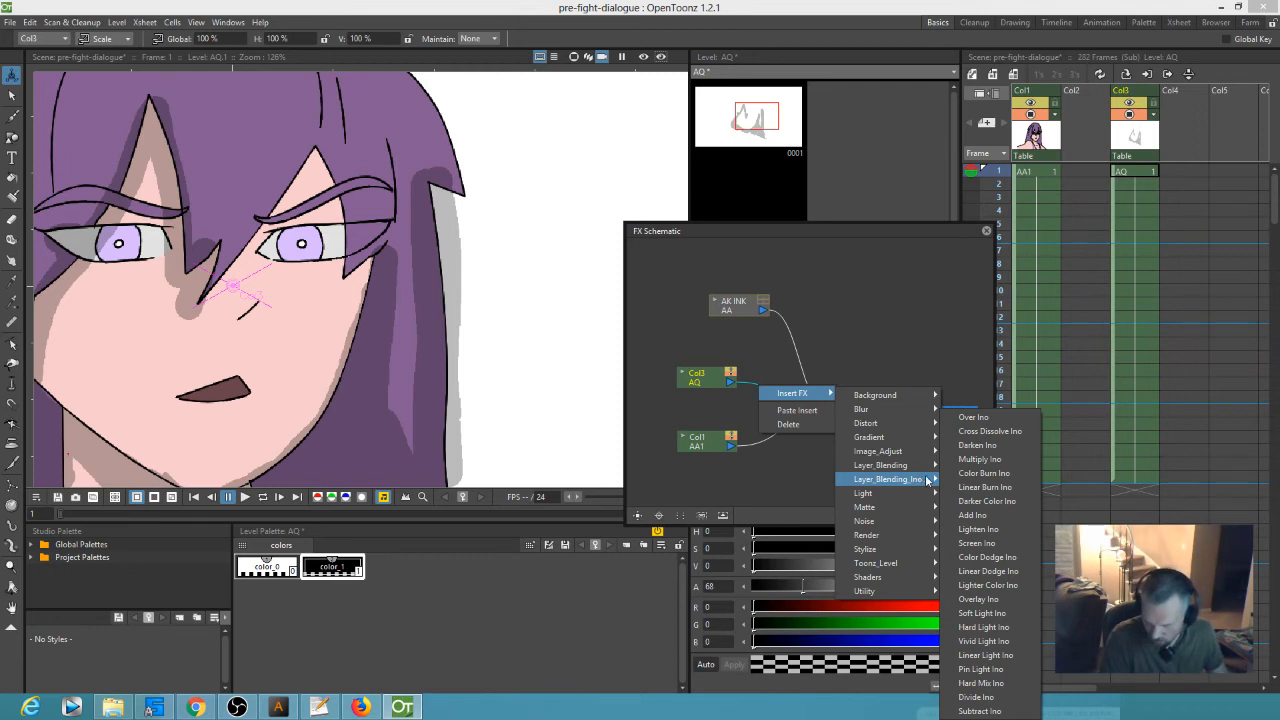
pyautogui.click(979, 459)
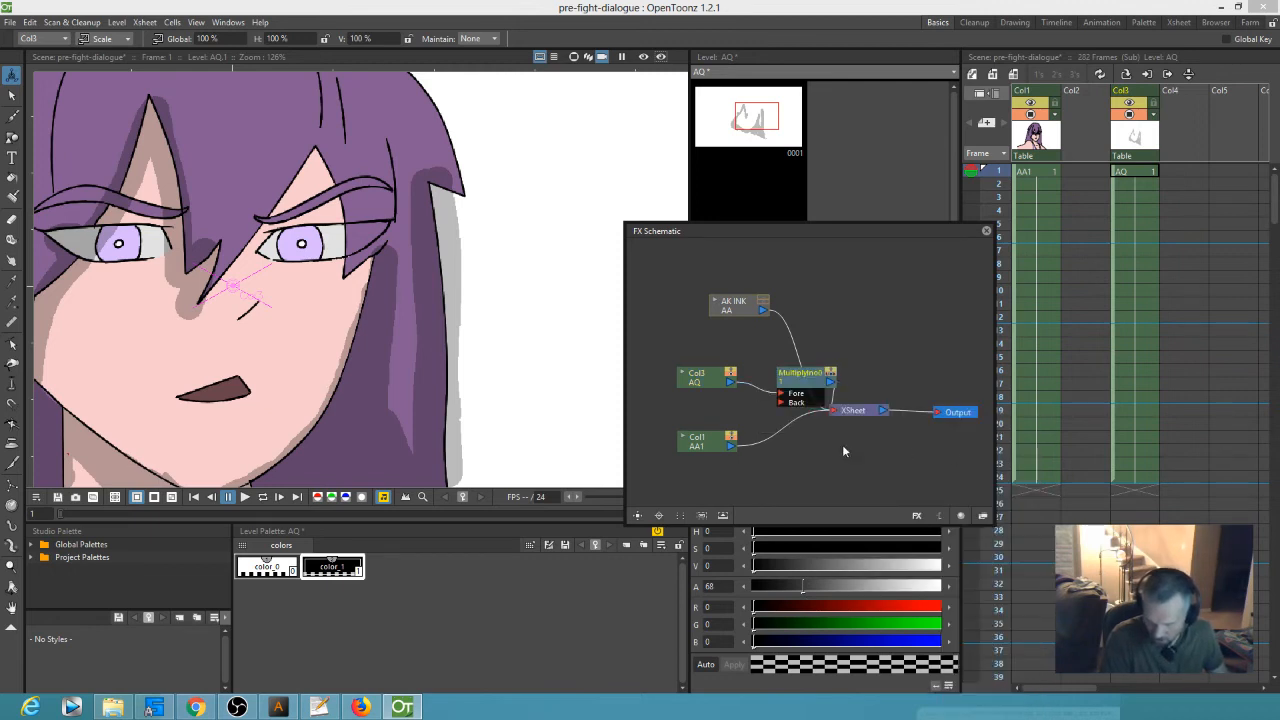
pyautogui.moveTo(806, 385); pyautogui.dragTo(785, 392)
pyautogui.moveTo(735, 447); pyautogui.dragTo(680, 443)
# - Review the Multiply Ino effect's Opacity and Clipping Mask settings and close them
pyautogui.doubleClick(791, 424)
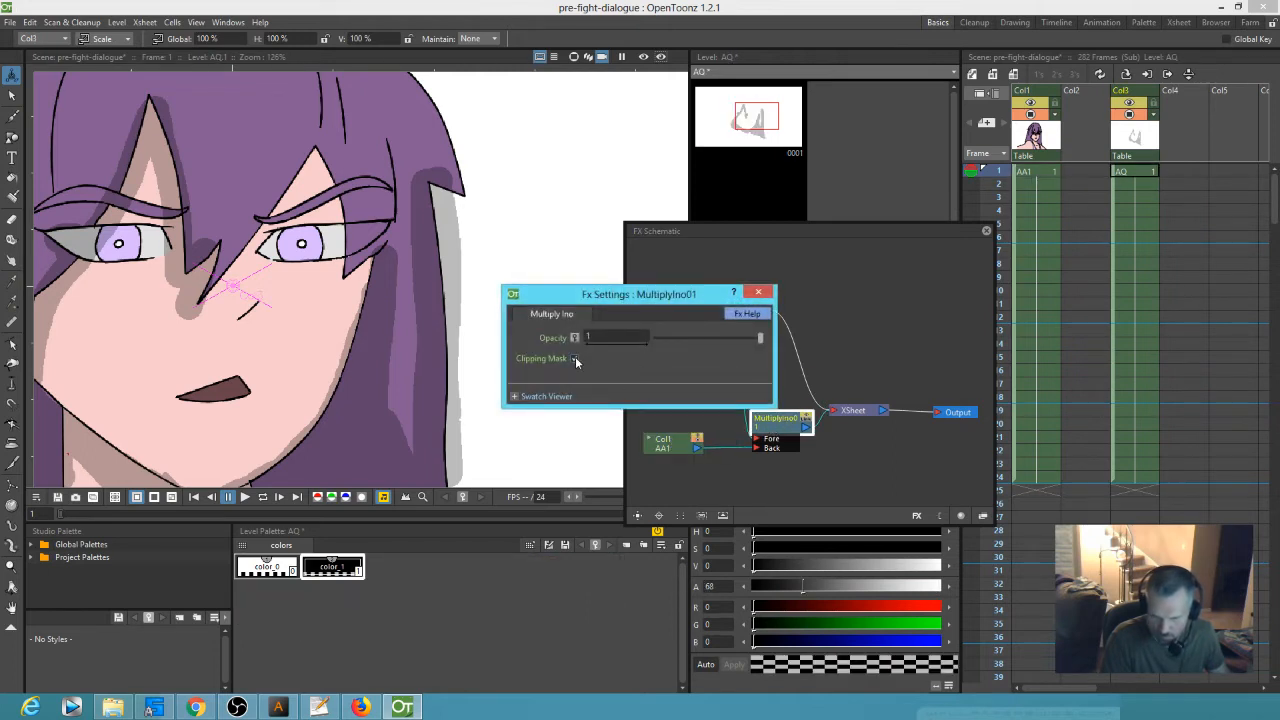
pyautogui.moveTo(669, 298); pyautogui.dragTo(621, 293)
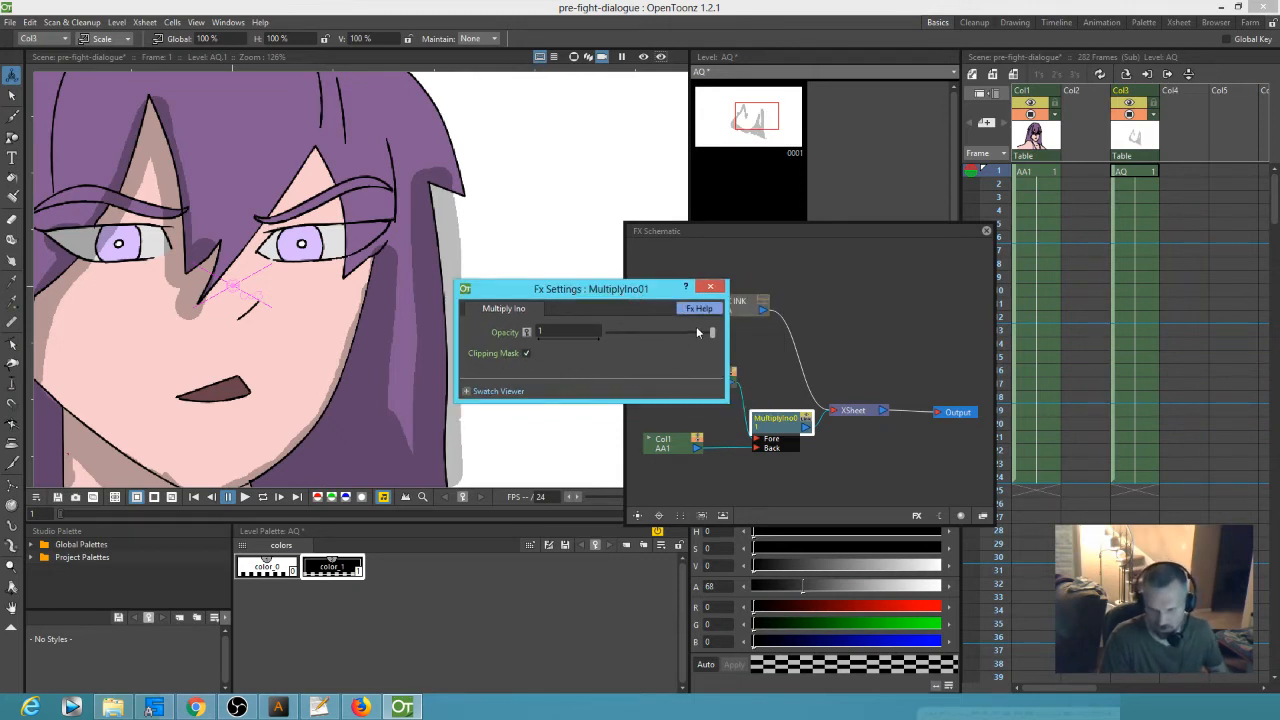
pyautogui.click(709, 287)
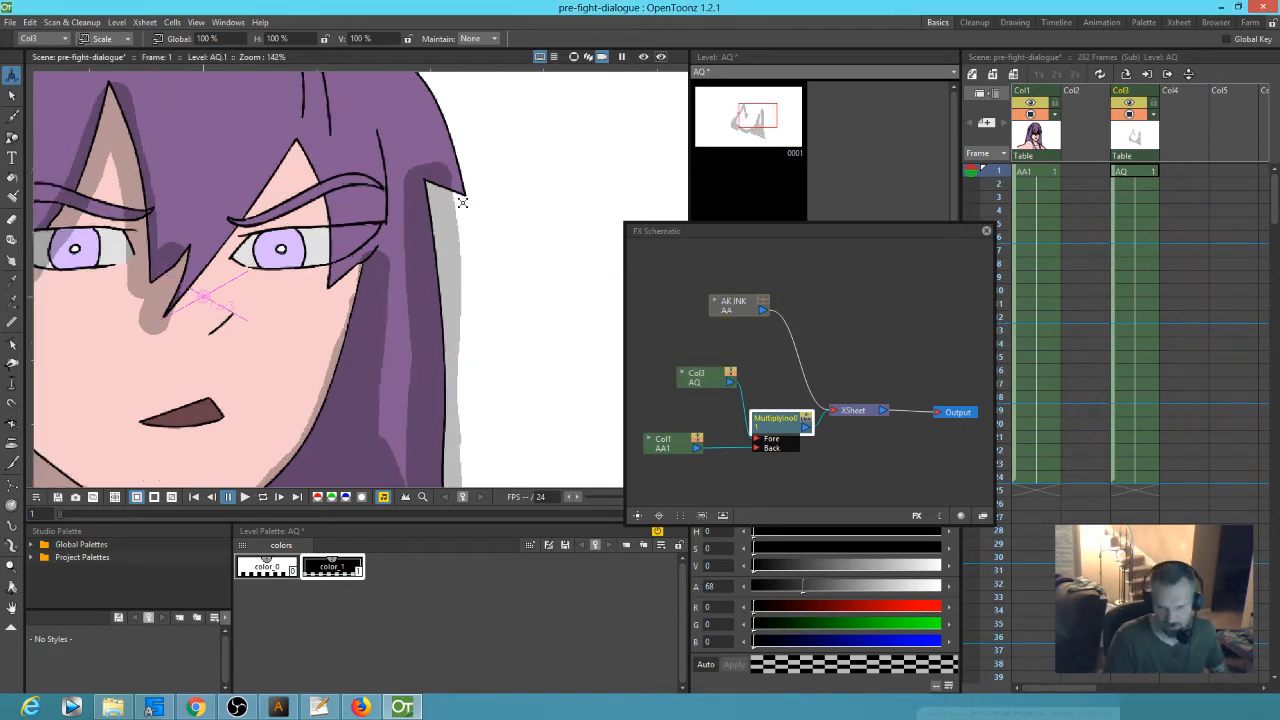
# - Compare the shadow spilling past the hair with the viewer's preview on and off, leaving the preview on
pyautogui.scroll(2, 486, 211)
pyautogui.scroll(-3, 490, 255)
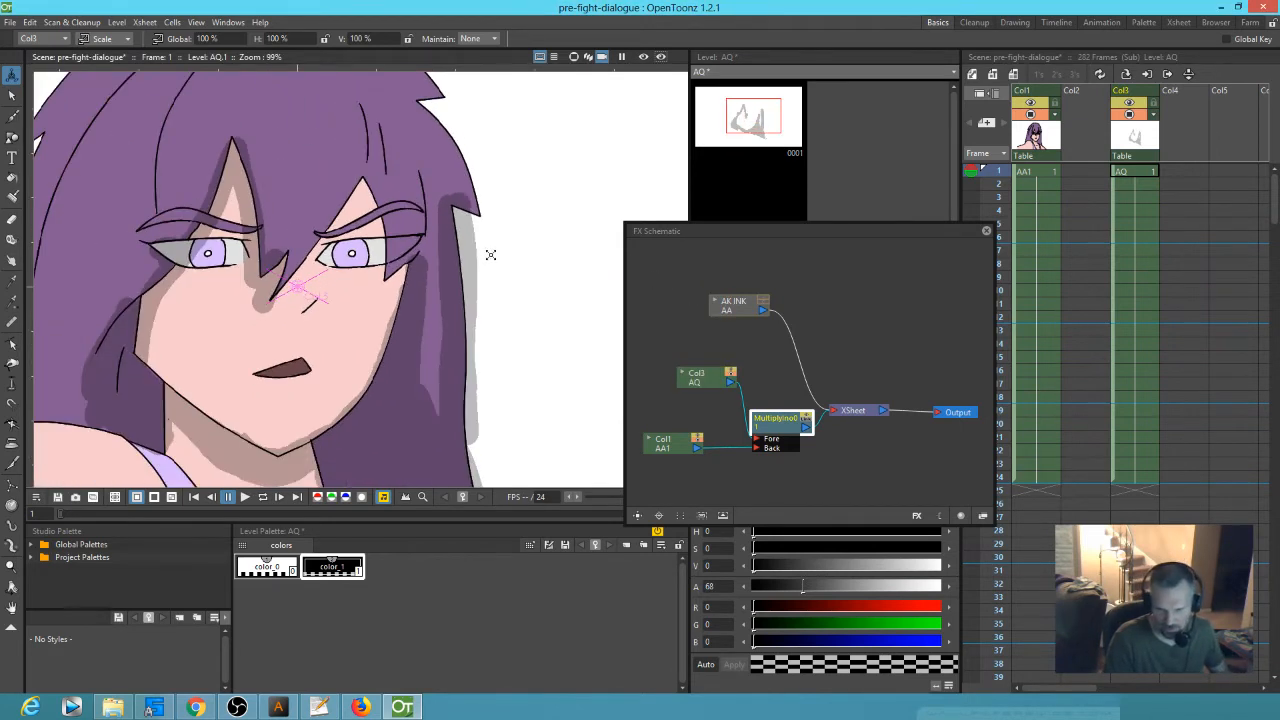
pyautogui.click(643, 57)
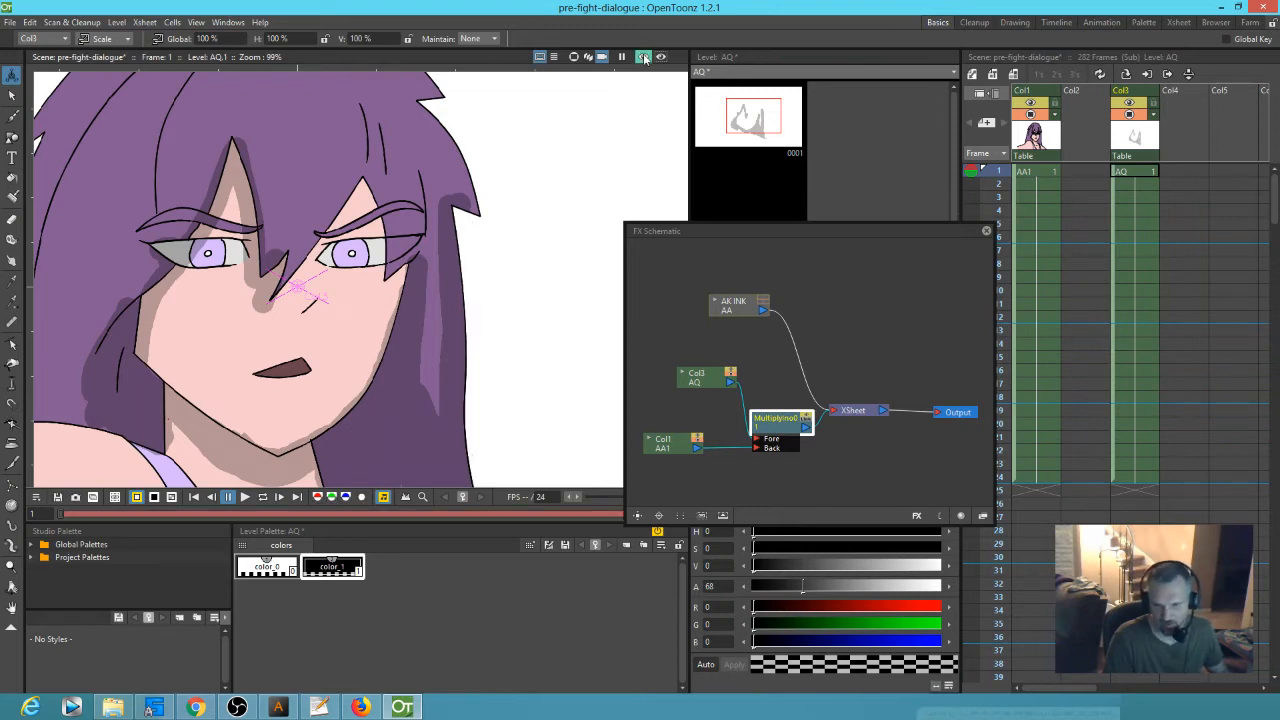
pyautogui.click(643, 57)
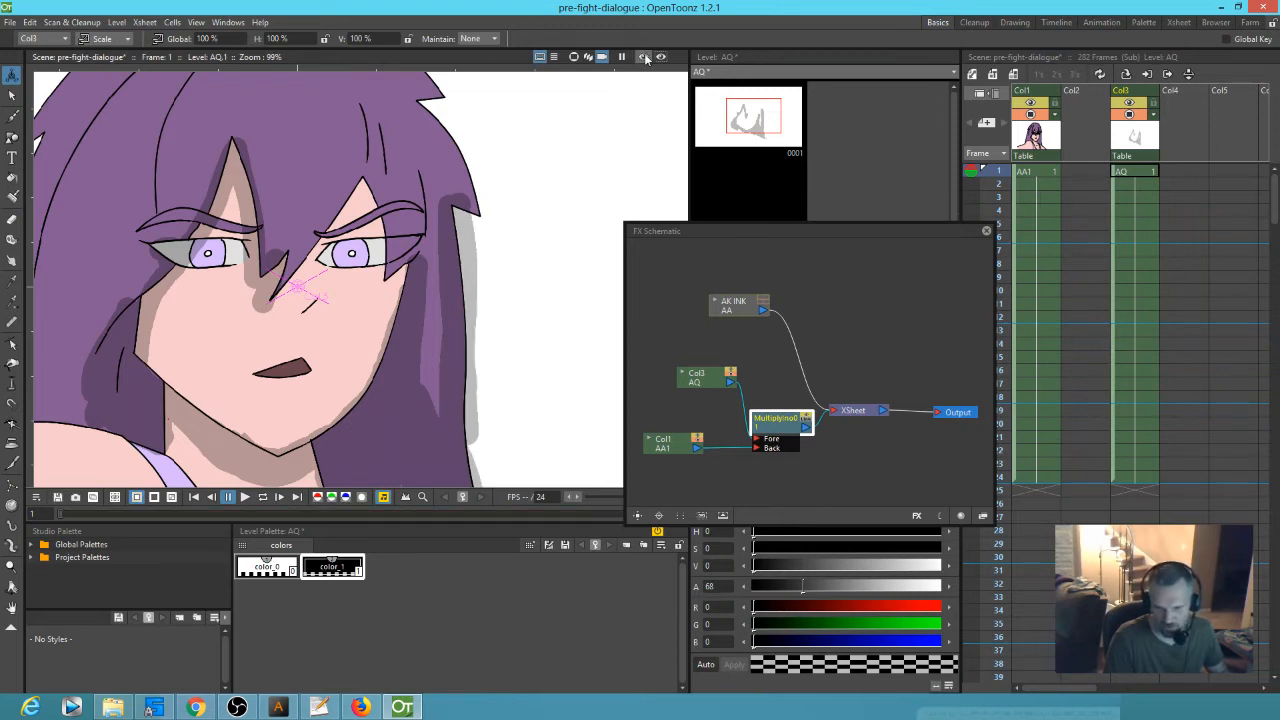
pyautogui.click(643, 57)
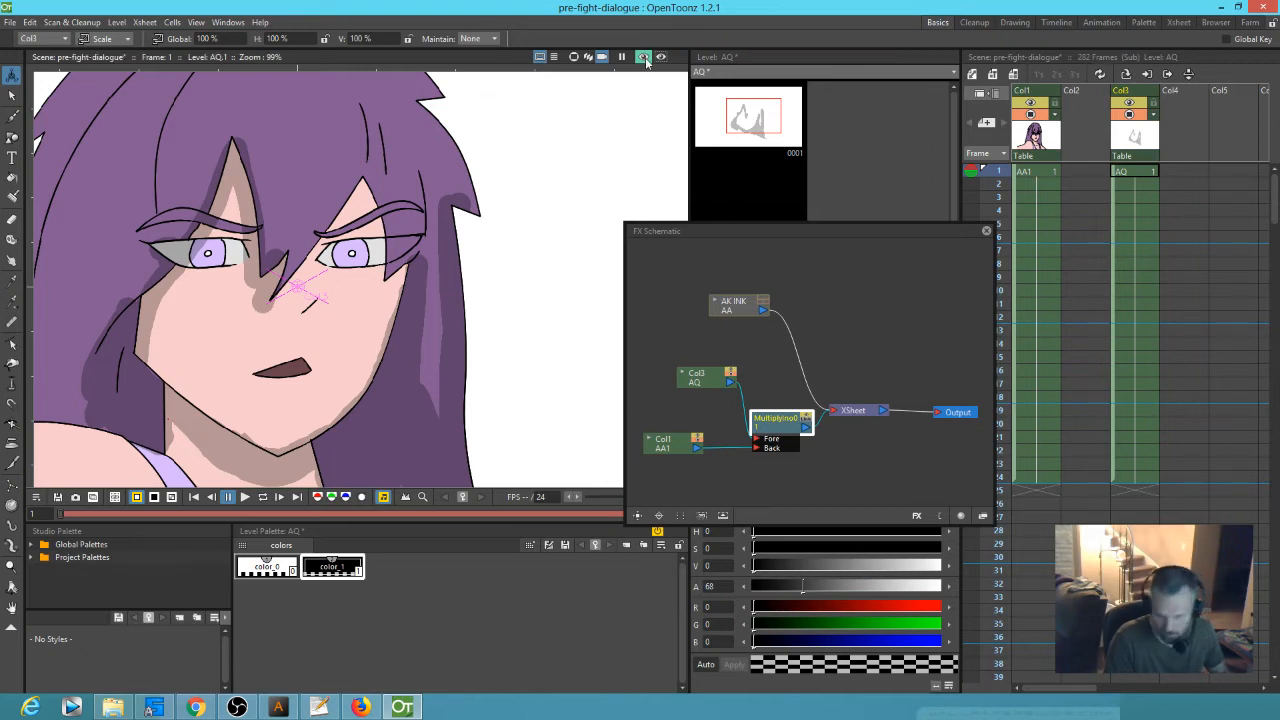
pyautogui.click(643, 57)
pyautogui.click(645, 58)
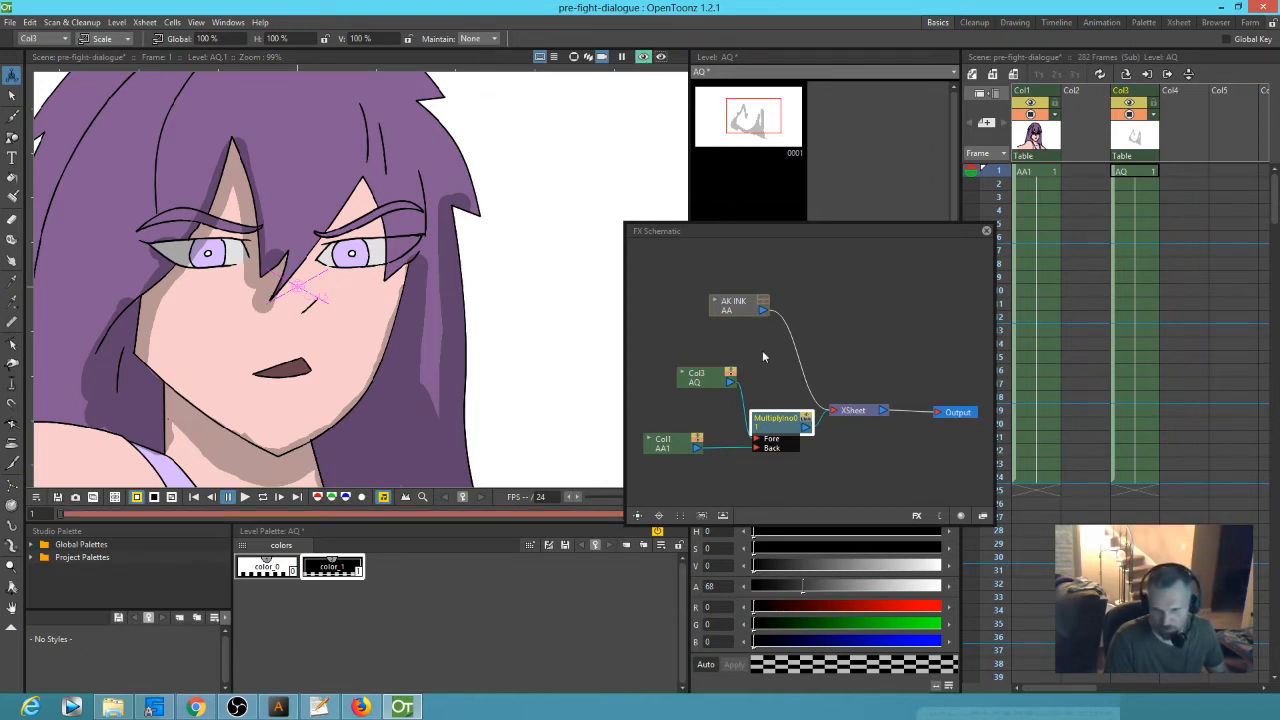
# - Delete the Multiply Ino node from the FX Schematic
pyautogui.moveTo(715, 385); pyautogui.dragTo(689, 372)
pyautogui.moveTo(774, 427); pyautogui.dragTo(771, 425)
pyautogui.press('Delete')
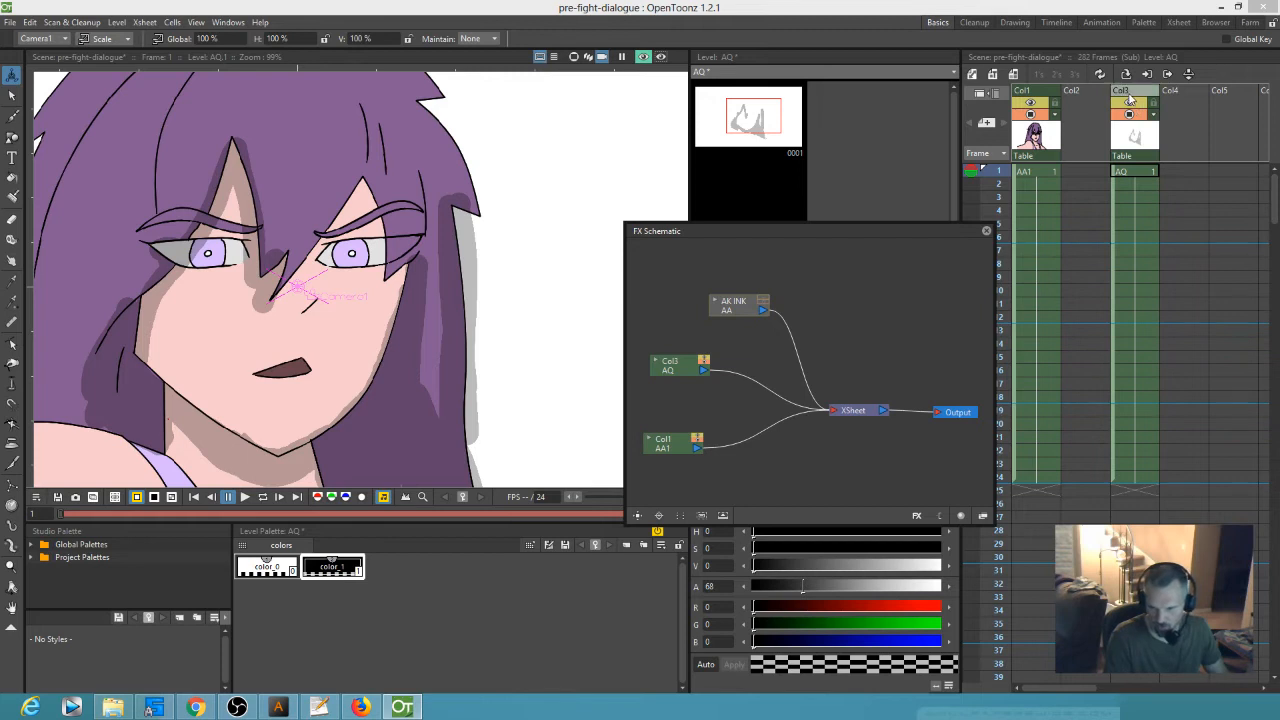
# - Move the AQ shadow column to Col4, and close the schematic after switching it to the Stage Schematic
pyautogui.click(1130, 98)
pyautogui.moveTo(1130, 98); pyautogui.dragTo(1168, 95)
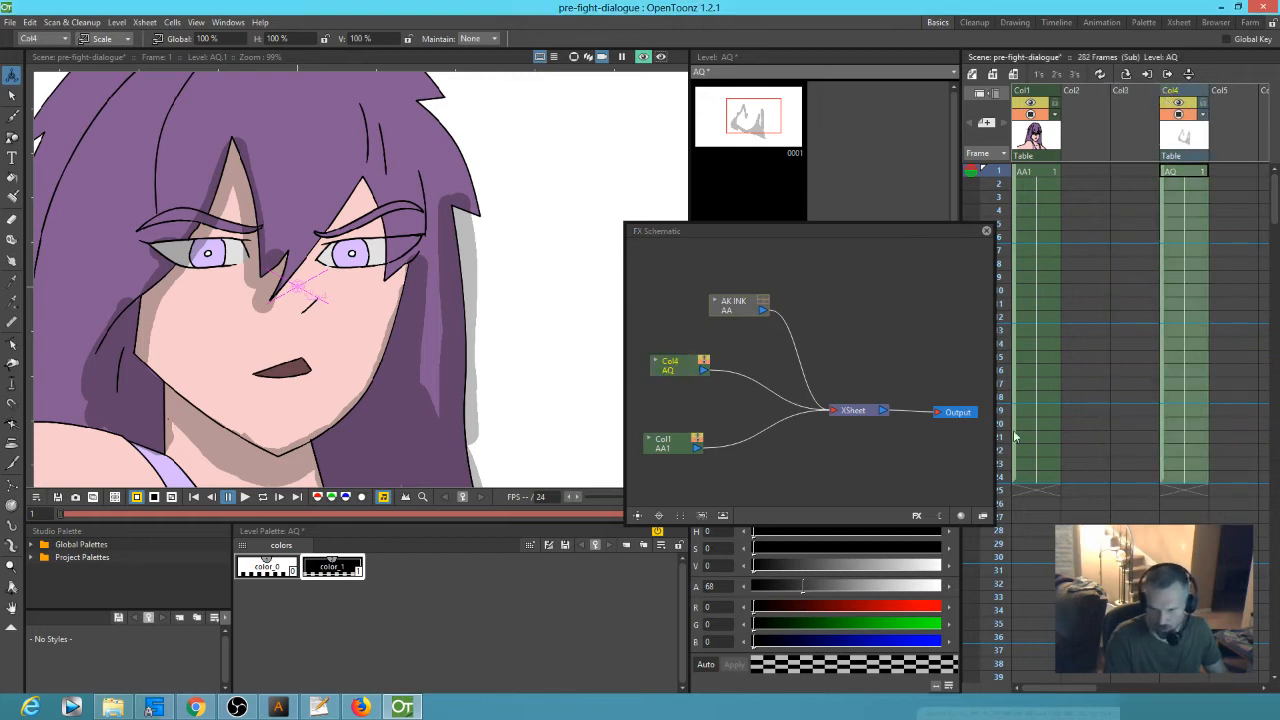
pyautogui.click(982, 516)
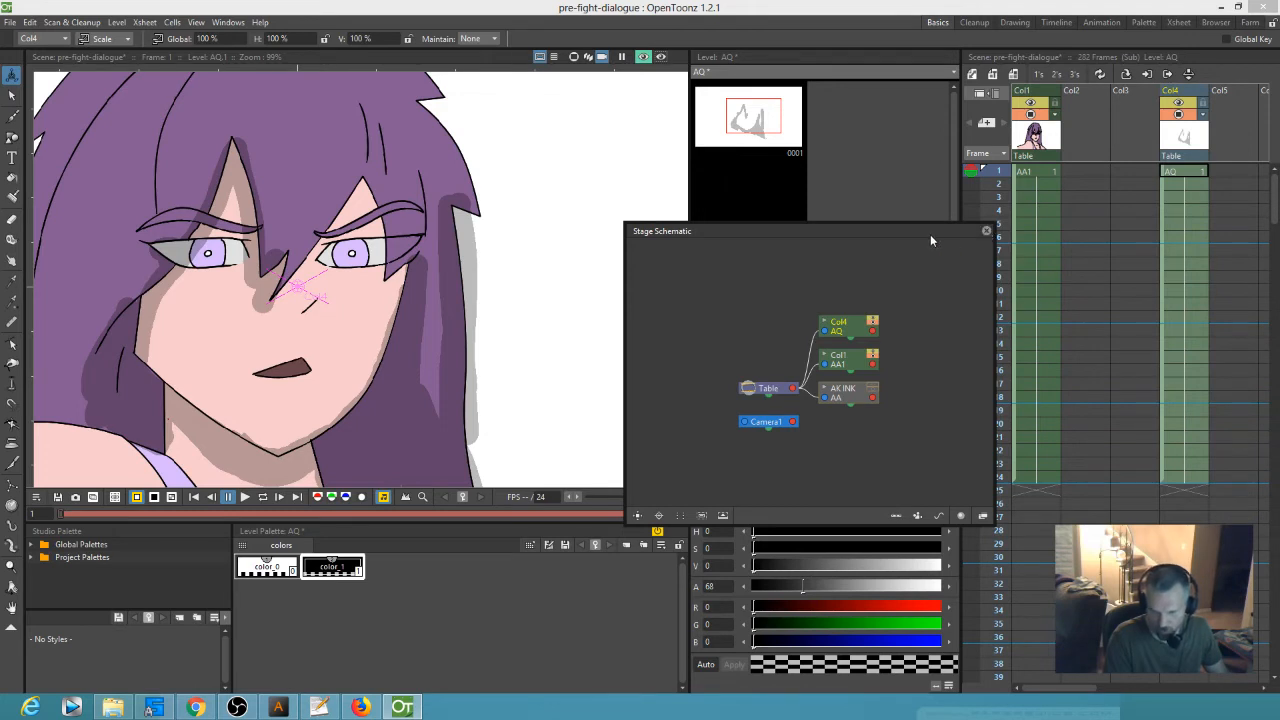
pyautogui.click(986, 230)
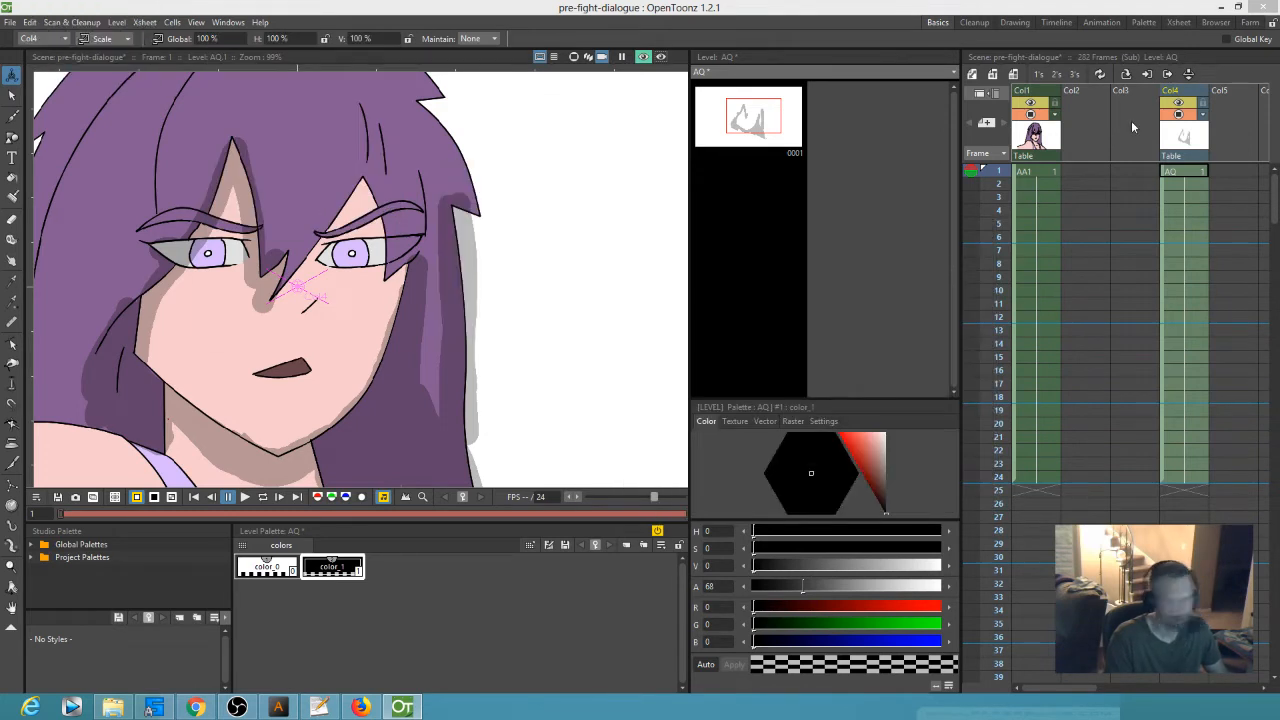
# - Create a mesh for the AA1 drawing with the Plastic tool, using a mesh edges length of about 16.86 mm
pyautogui.click(1043, 140)
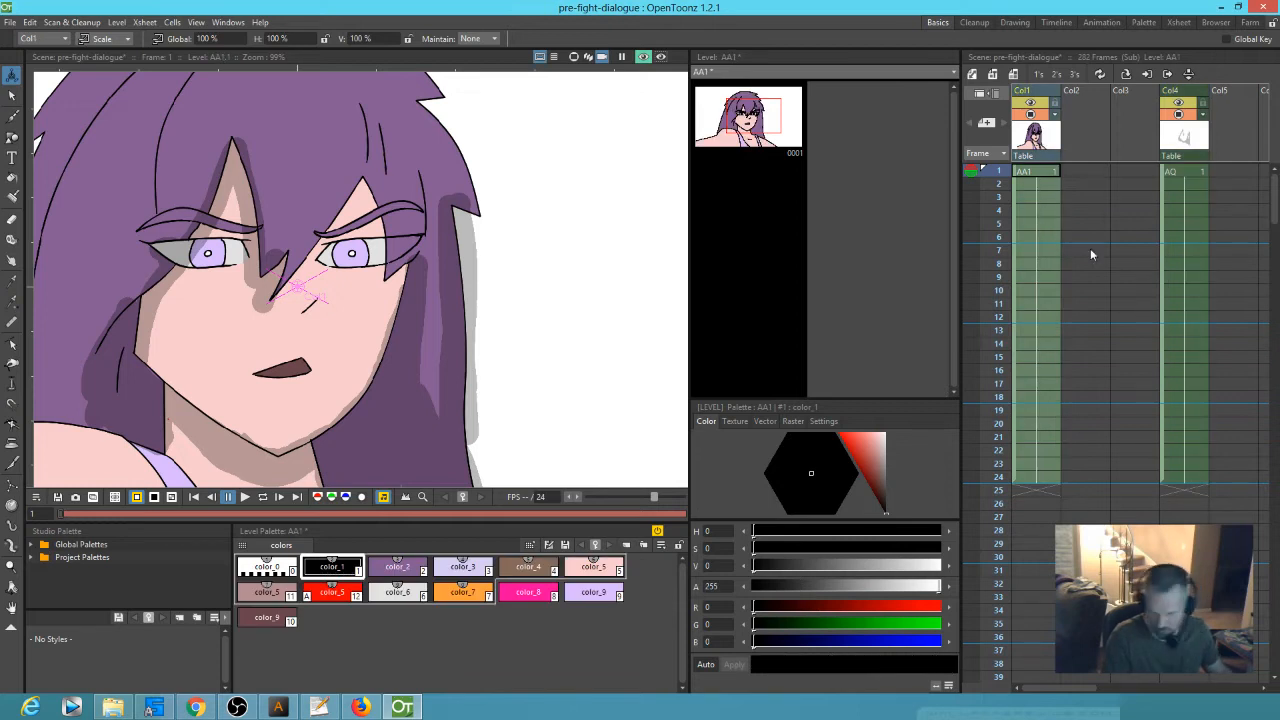
pyautogui.press('x')
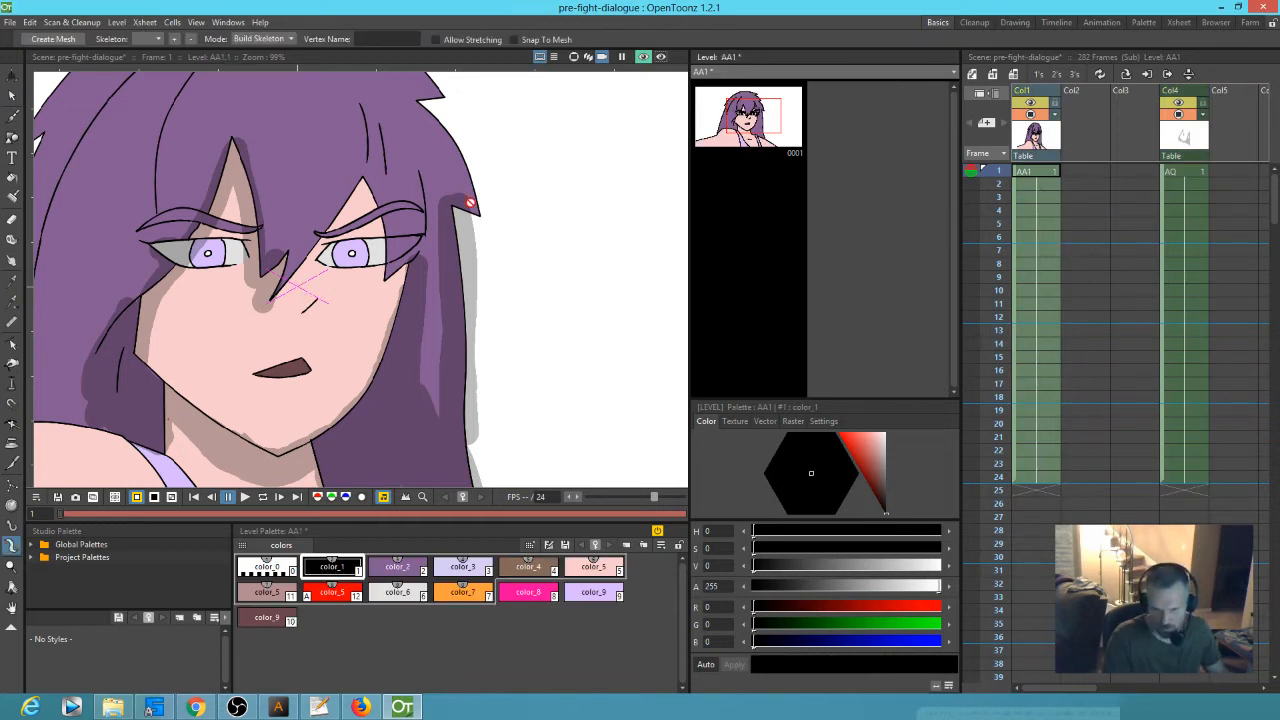
pyautogui.click(76, 43)
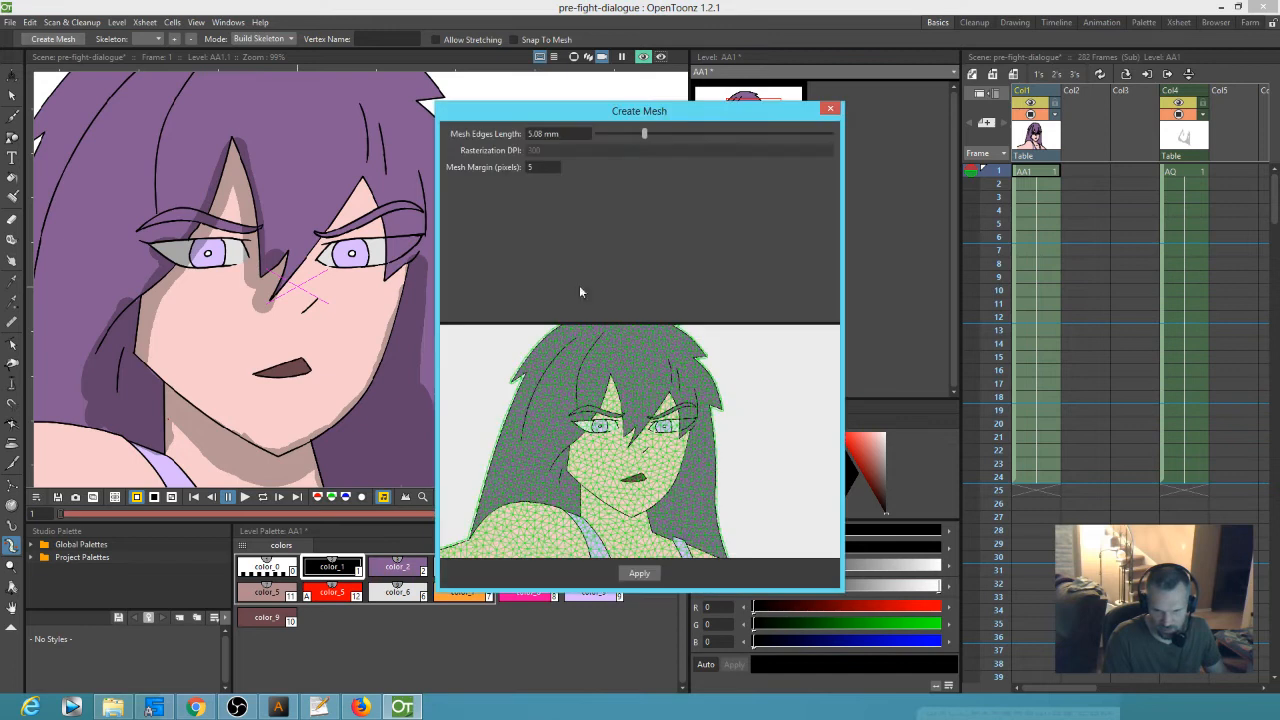
pyautogui.moveTo(642, 136); pyautogui.dragTo(753, 139)
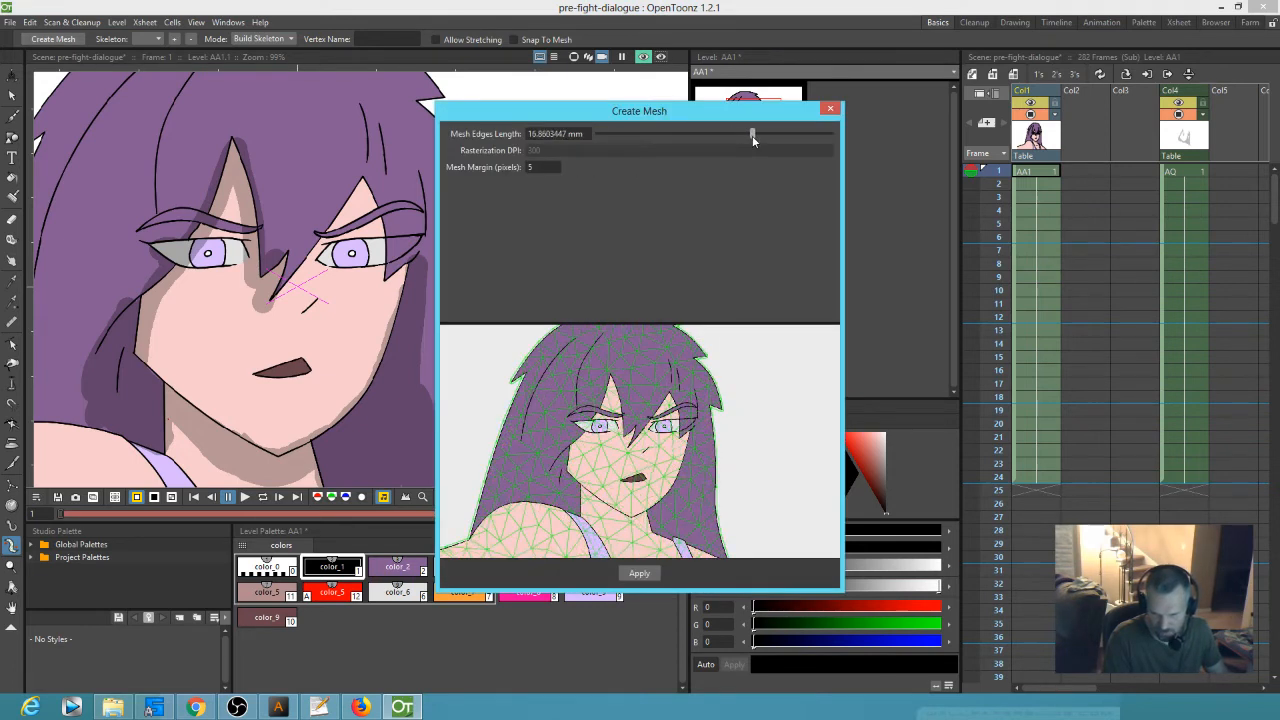
pyautogui.click(637, 572)
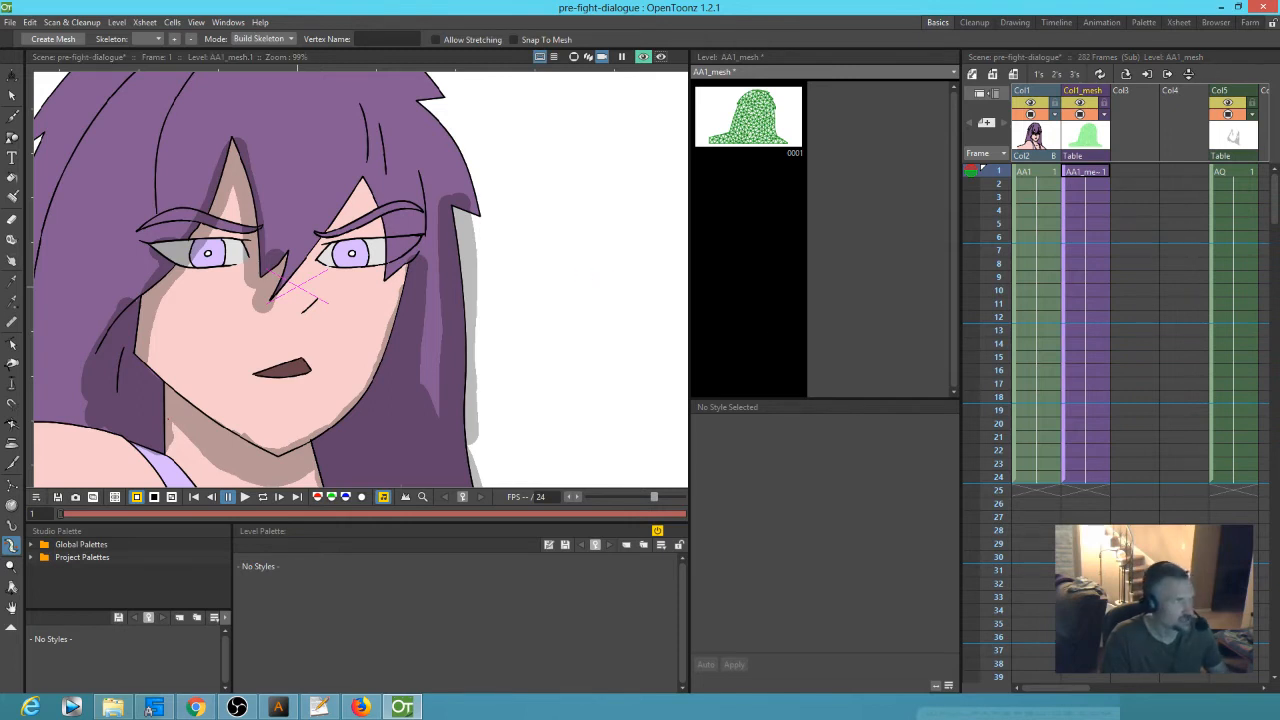
# - Open the Stage Schematic and spread out the Table, mesh and Col1 nodes
pyautogui.moveTo(125, 0); pyautogui.dragTo(536, 156)
pyautogui.moveTo(618, 463); pyautogui.dragTo(488, 384)
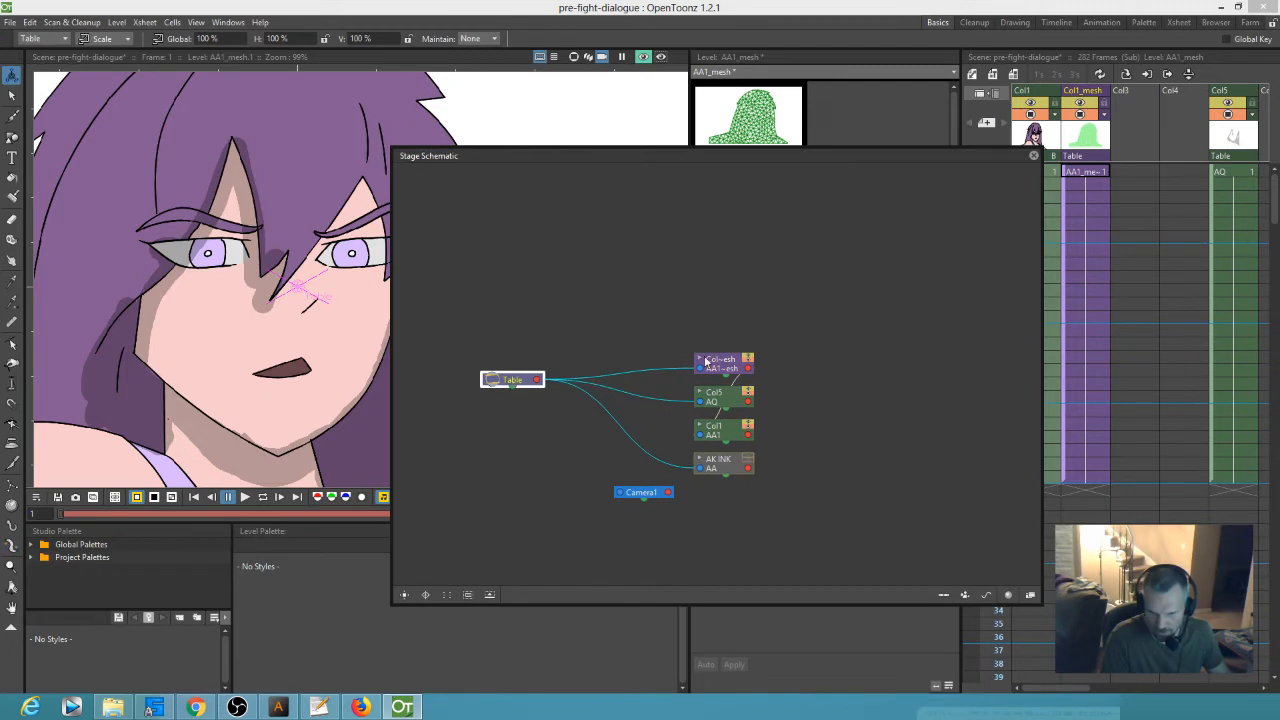
pyautogui.moveTo(716, 361); pyautogui.dragTo(665, 292)
pyautogui.moveTo(722, 439); pyautogui.dragTo(785, 296)
pyautogui.moveTo(681, 291); pyautogui.dragTo(662, 289)
pyautogui.moveTo(783, 283); pyautogui.dragTo(776, 281)
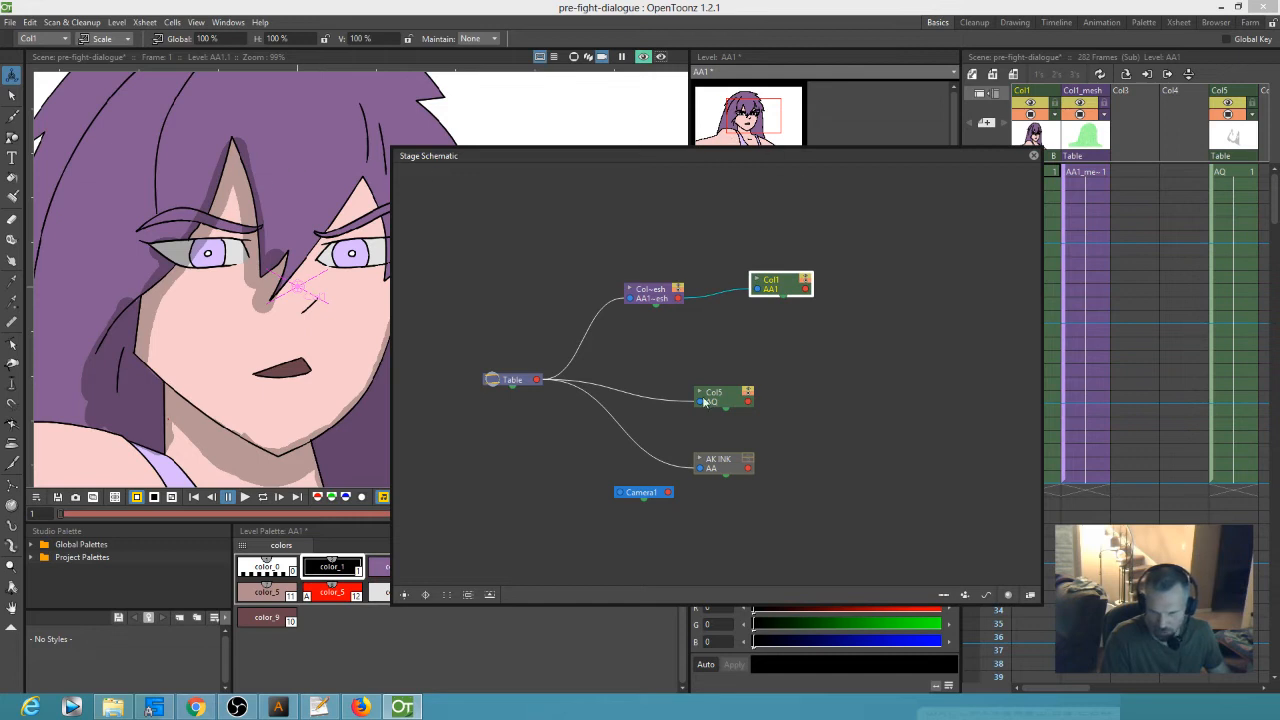
# - Link the AQ shadow column to the AA1 mesh node in the Stage Schematic, and close the schematic
pyautogui.moveTo(712, 396); pyautogui.dragTo(818, 338)
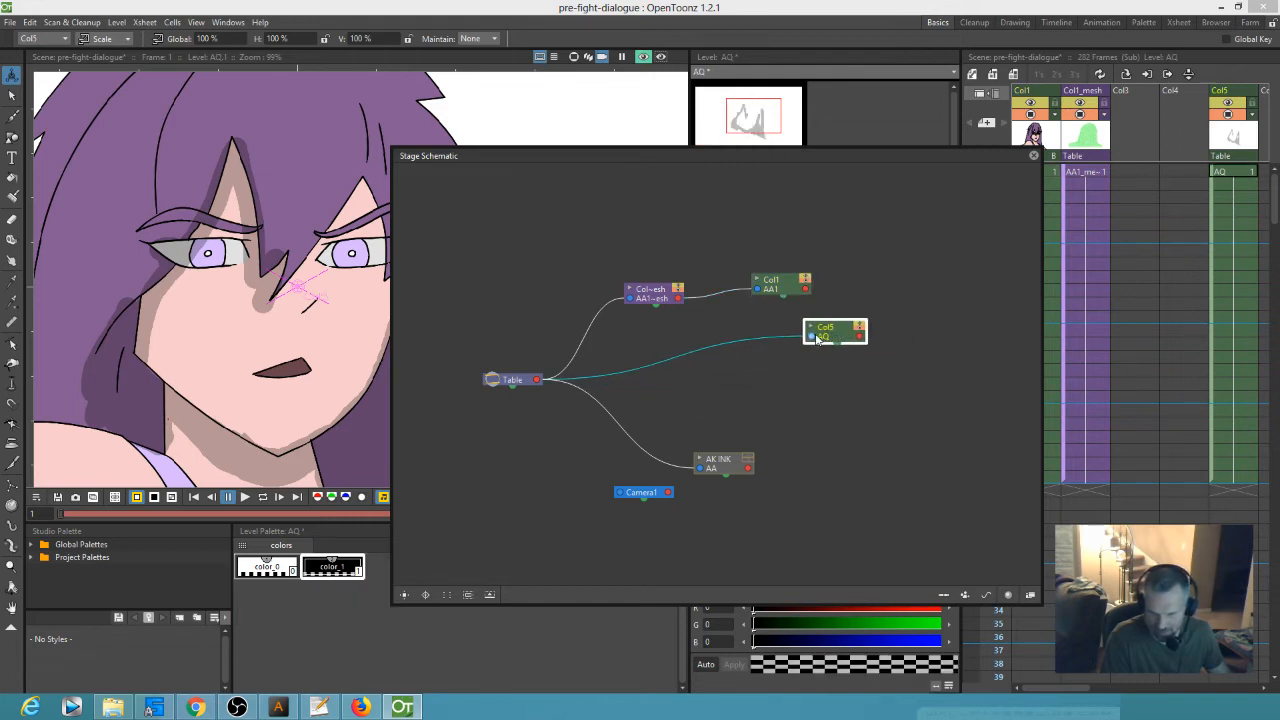
pyautogui.moveTo(687, 316); pyautogui.dragTo(676, 303)
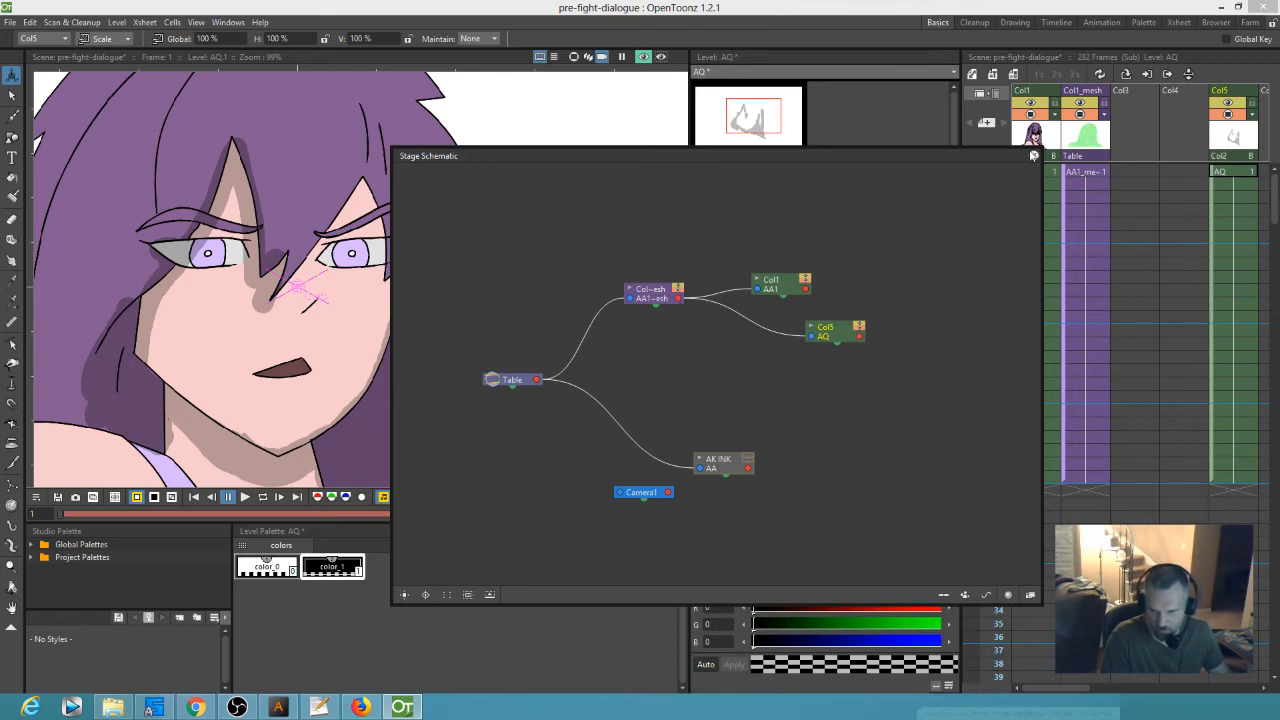
pyautogui.click(1033, 158)
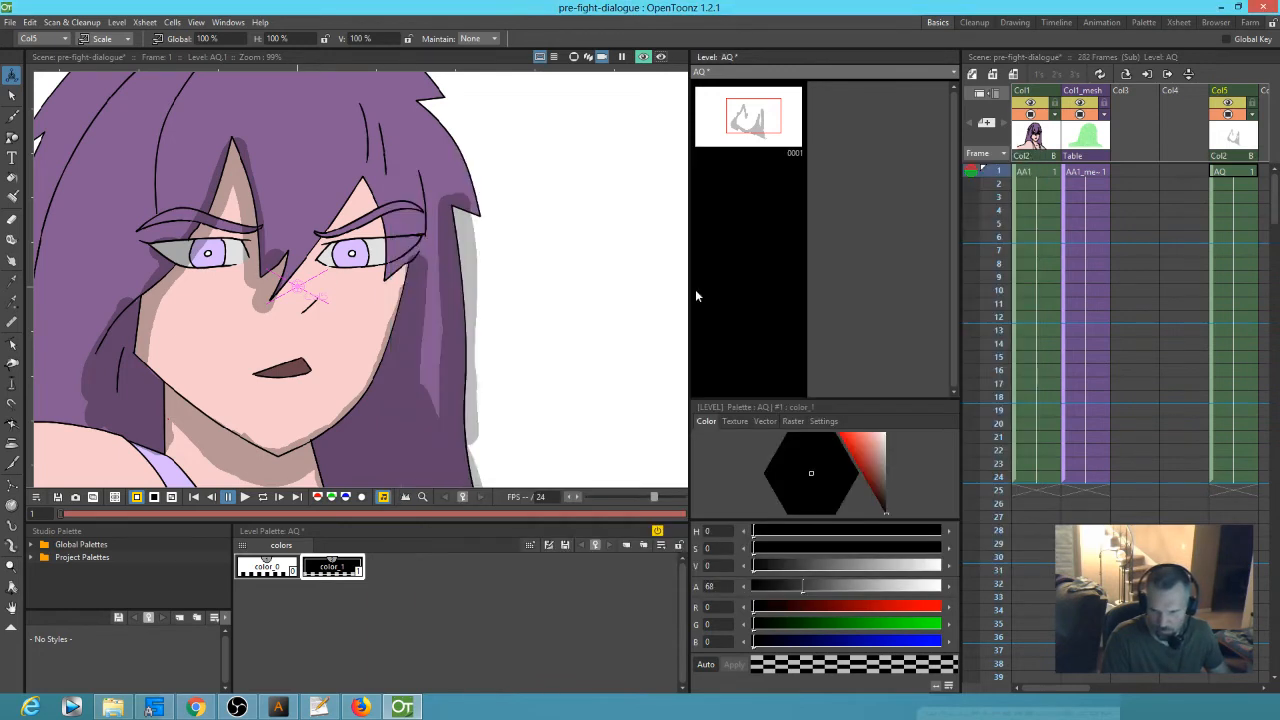
# - Move the AQ shadow column to Col3, directly after the mesh column
pyautogui.click(1235, 138)
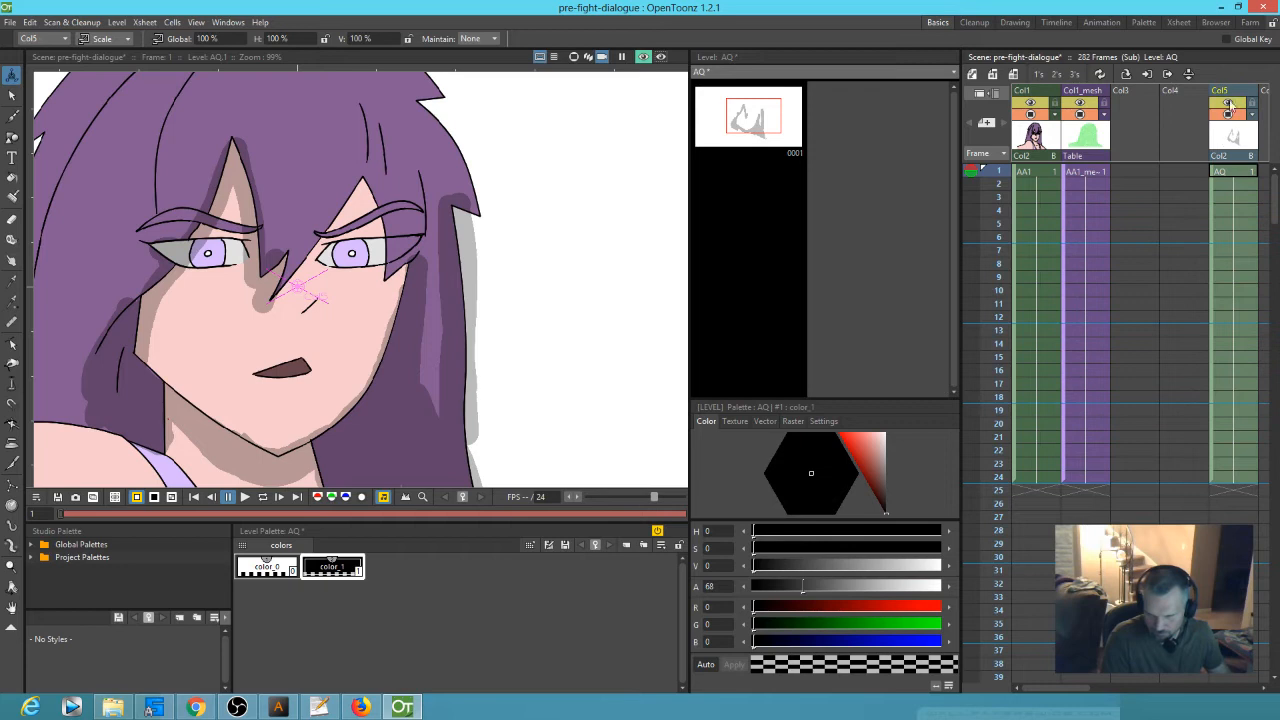
pyautogui.moveTo(1233, 91); pyautogui.dragTo(1145, 91)
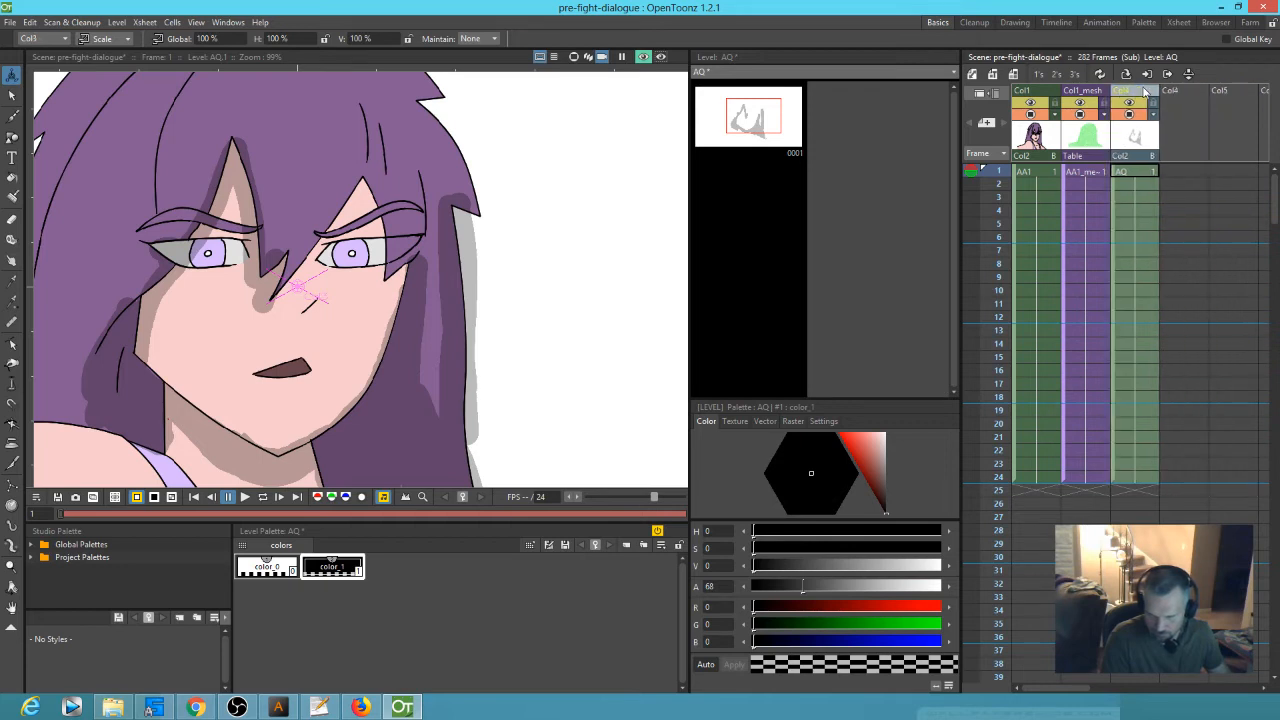
# - Examine the AA1, mesh and AQ columns, toggling the AQ column's visibility and the viewer's preview
pyautogui.click(1125, 173)
pyautogui.click(1088, 172)
pyautogui.click(1044, 172)
pyautogui.click(1126, 174)
pyautogui.click(1134, 116)
pyautogui.click(1131, 115)
pyautogui.click(646, 60)
pyautogui.click(646, 60)
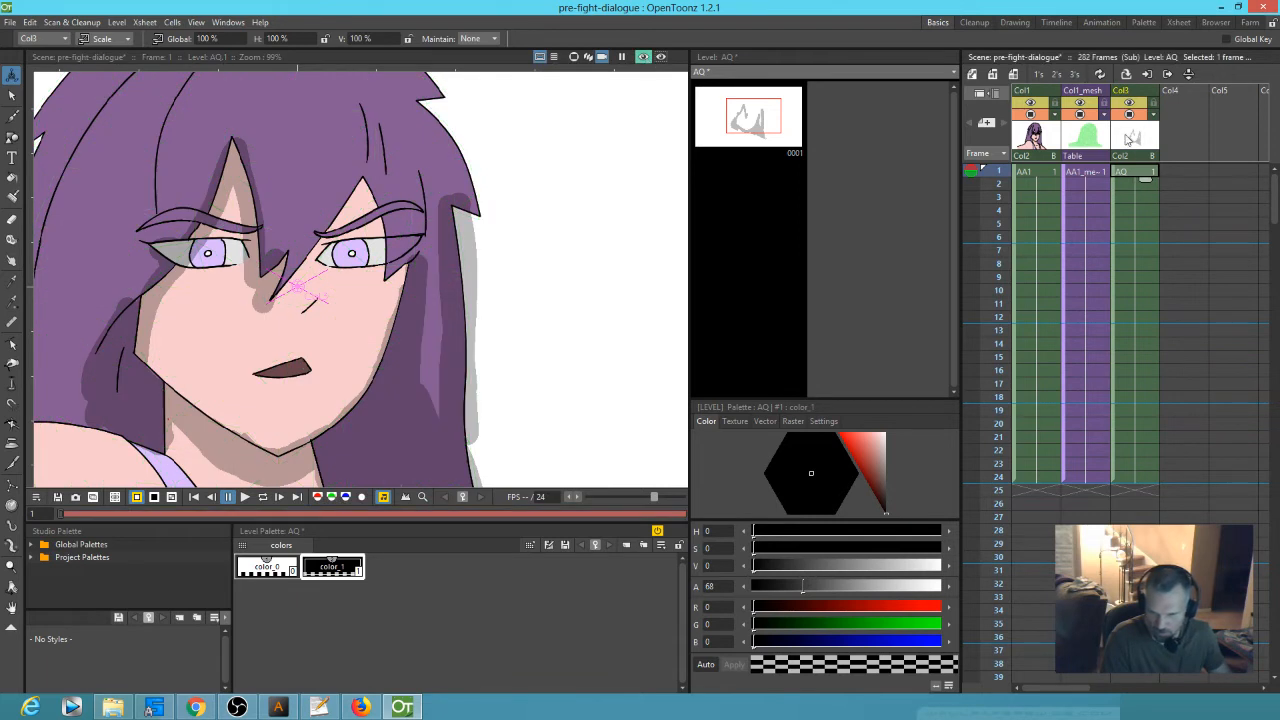
# - Move the AQ shadow column to Col4, leaving an empty column after the mesh
pyautogui.click(1134, 142)
pyautogui.moveTo(1127, 100); pyautogui.dragTo(1188, 108)
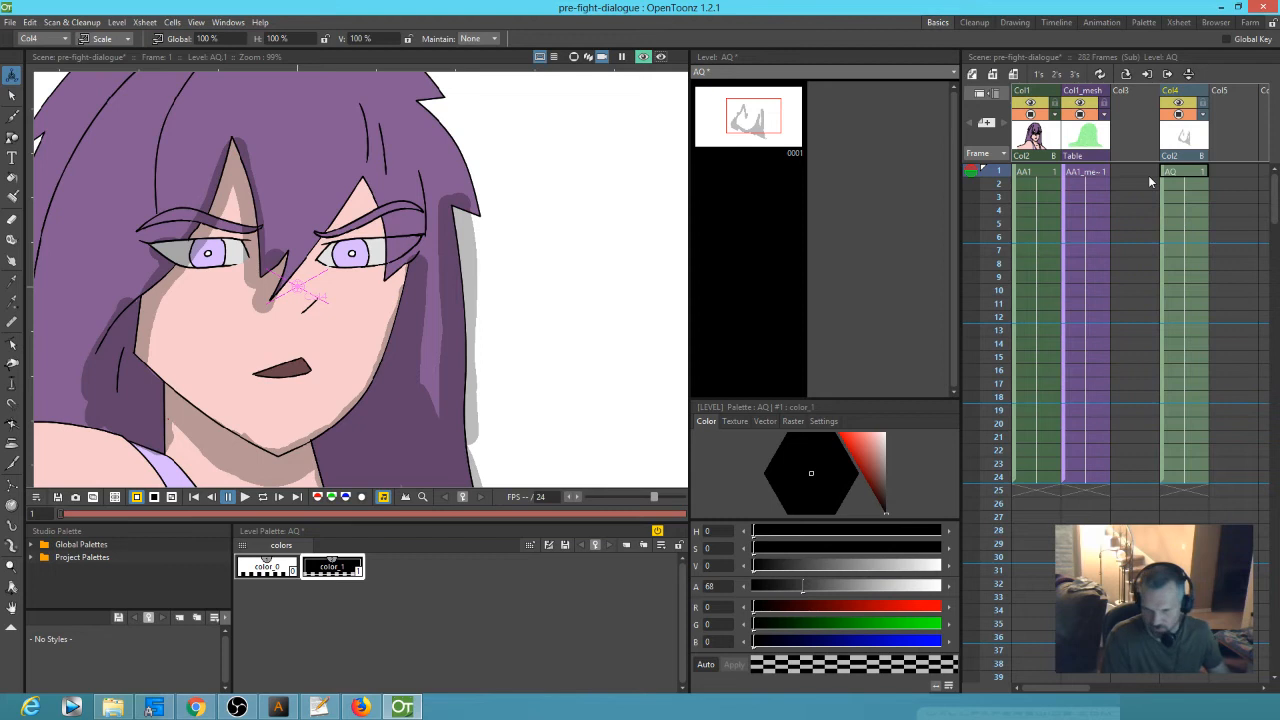
# - Build a five-vertex skeleton on the AA1 mesh, from a root below the camera frame through the neck, forehead and crown to above the head
pyautogui.click(1083, 176)
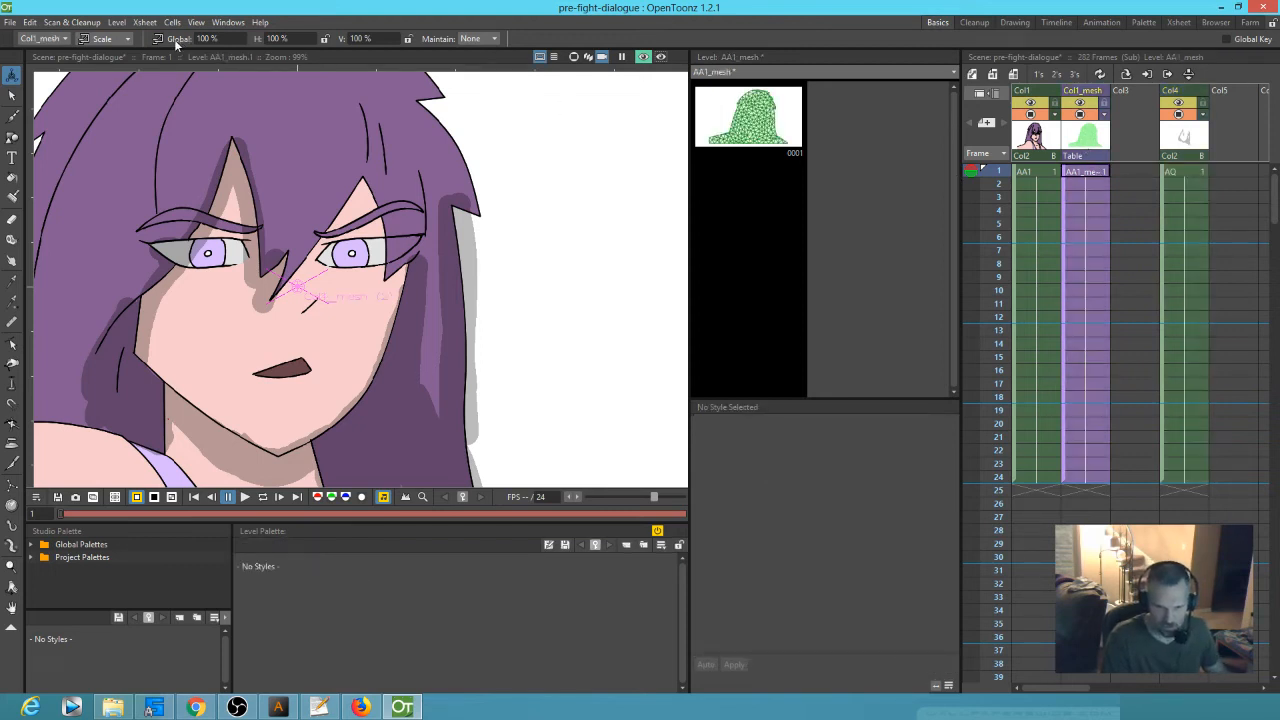
pyautogui.scroll(-4, 356, 209)
pyautogui.scroll(2, 409, 209)
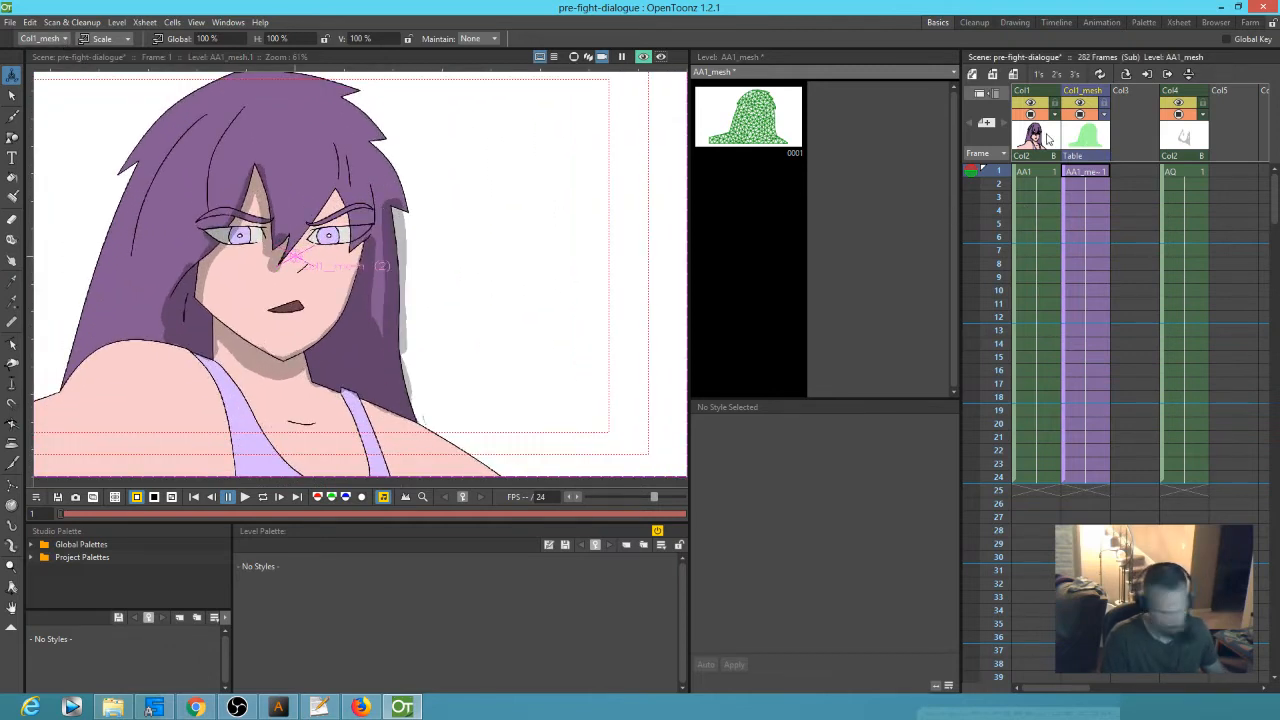
pyautogui.press('x')
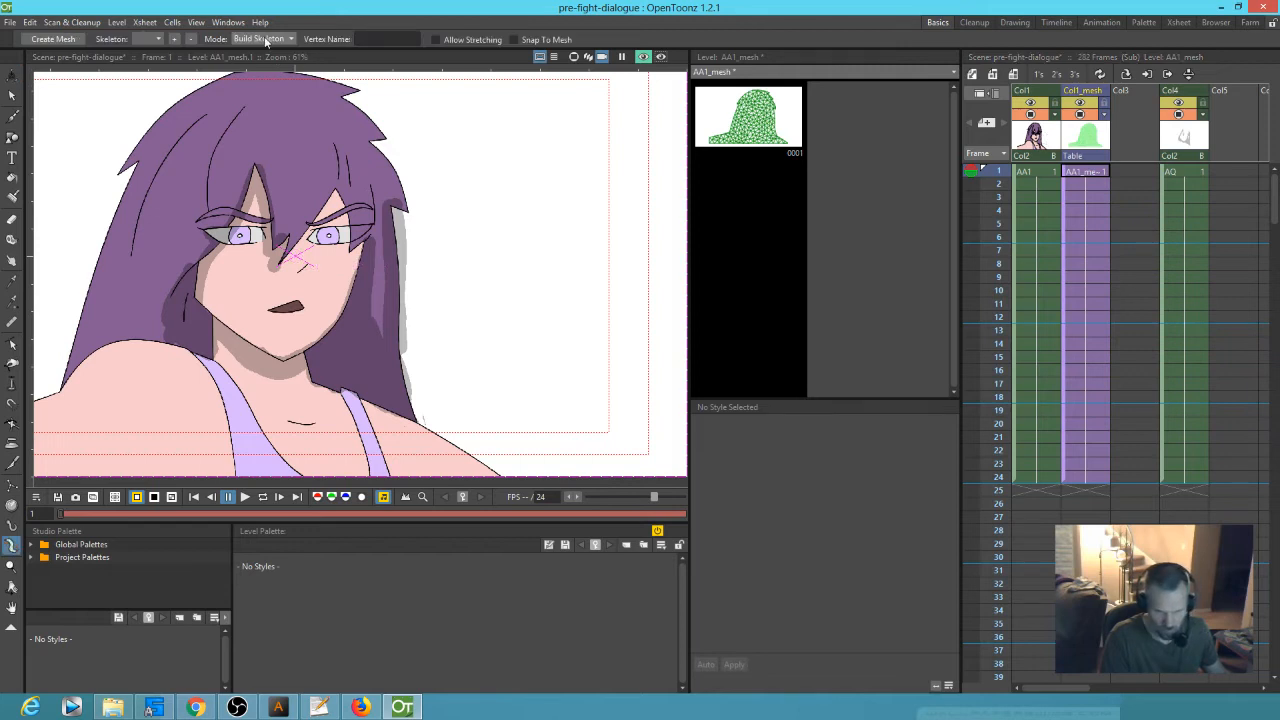
pyautogui.scroll(-3, 532, 275)
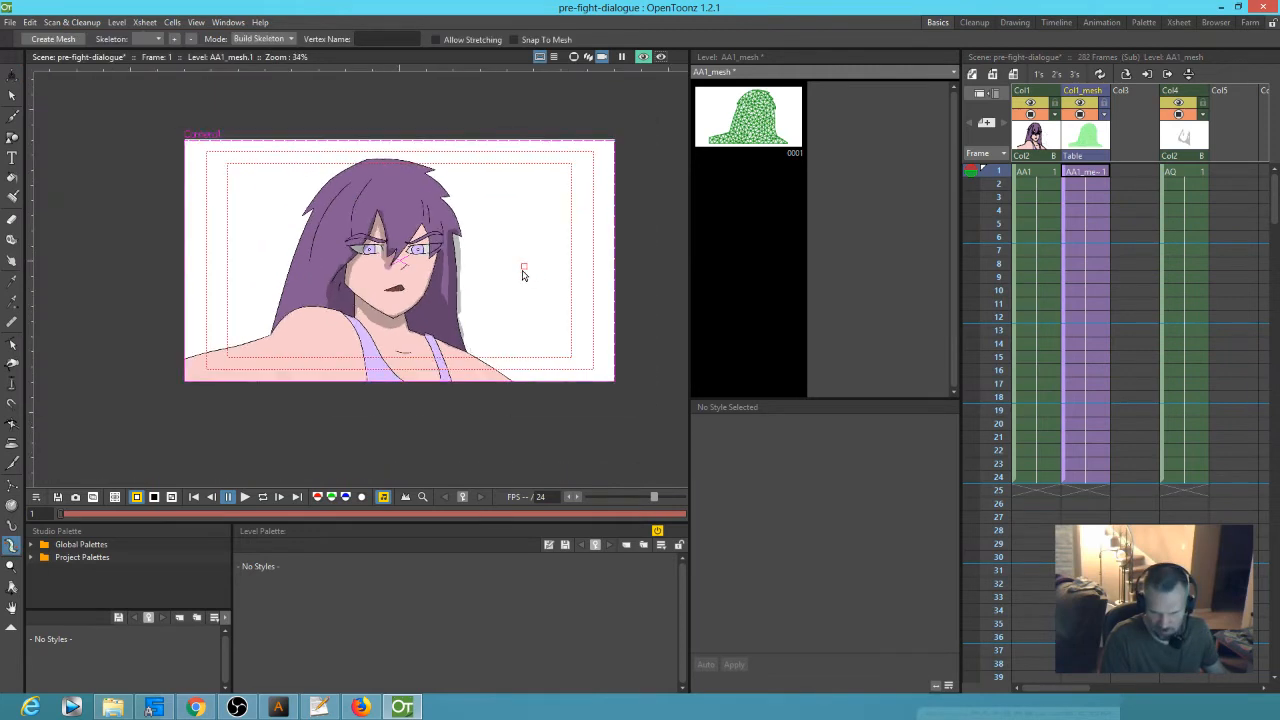
pyautogui.click(397, 416)
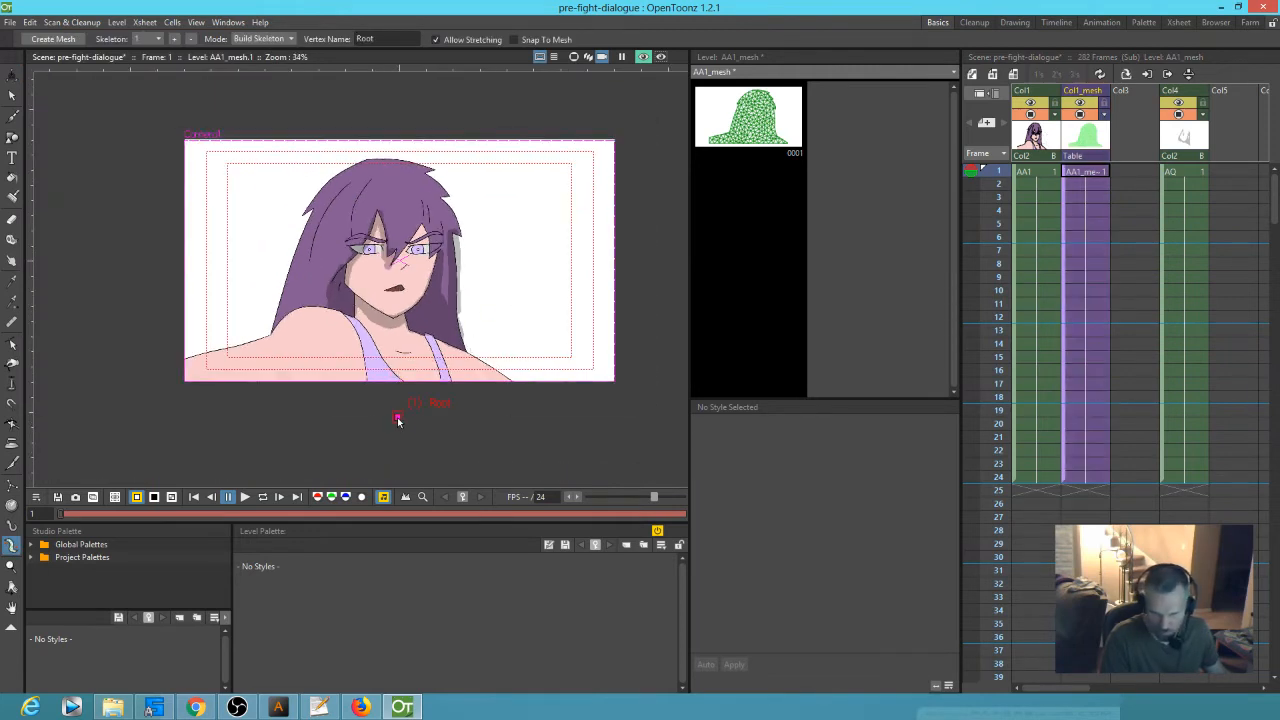
pyautogui.click(378, 325)
pyautogui.click(392, 225)
pyautogui.click(388, 171)
pyautogui.click(387, 133)
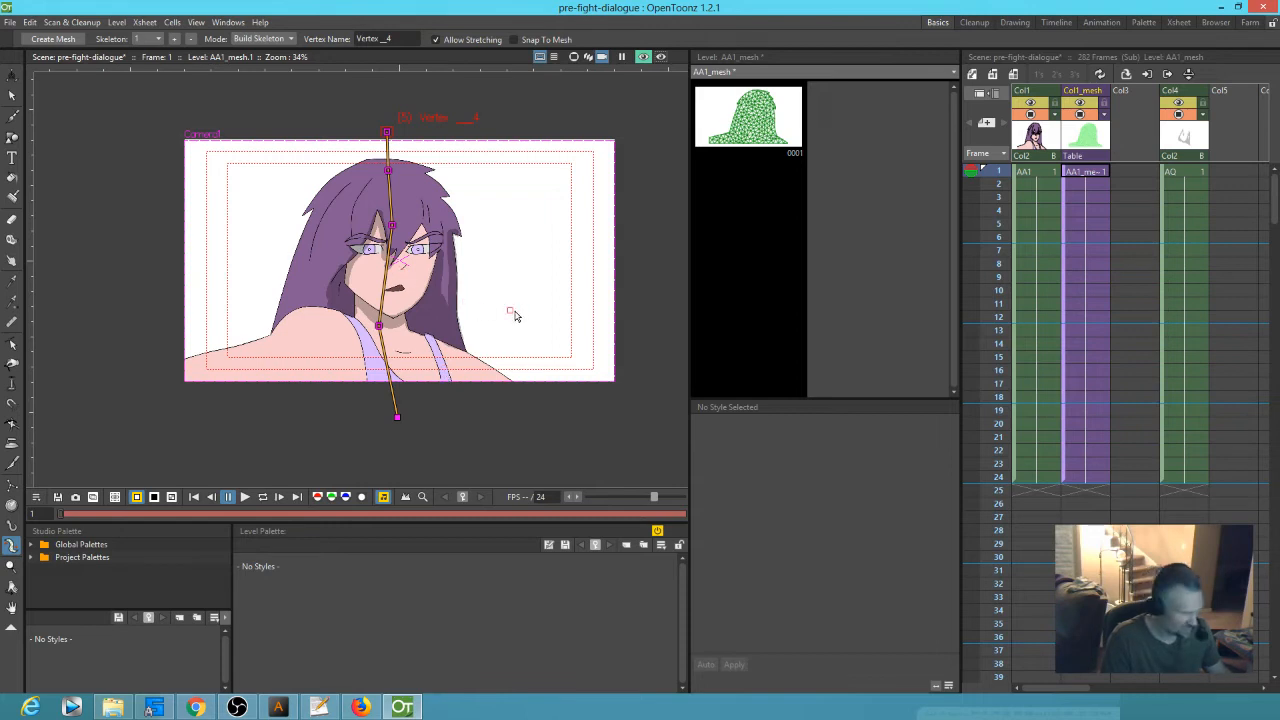
# - Switch the skeleton to Animate mode, turn off the viewer preview, and rotate the vertex at the top of the head to -4.18°
pyautogui.click(264, 39)
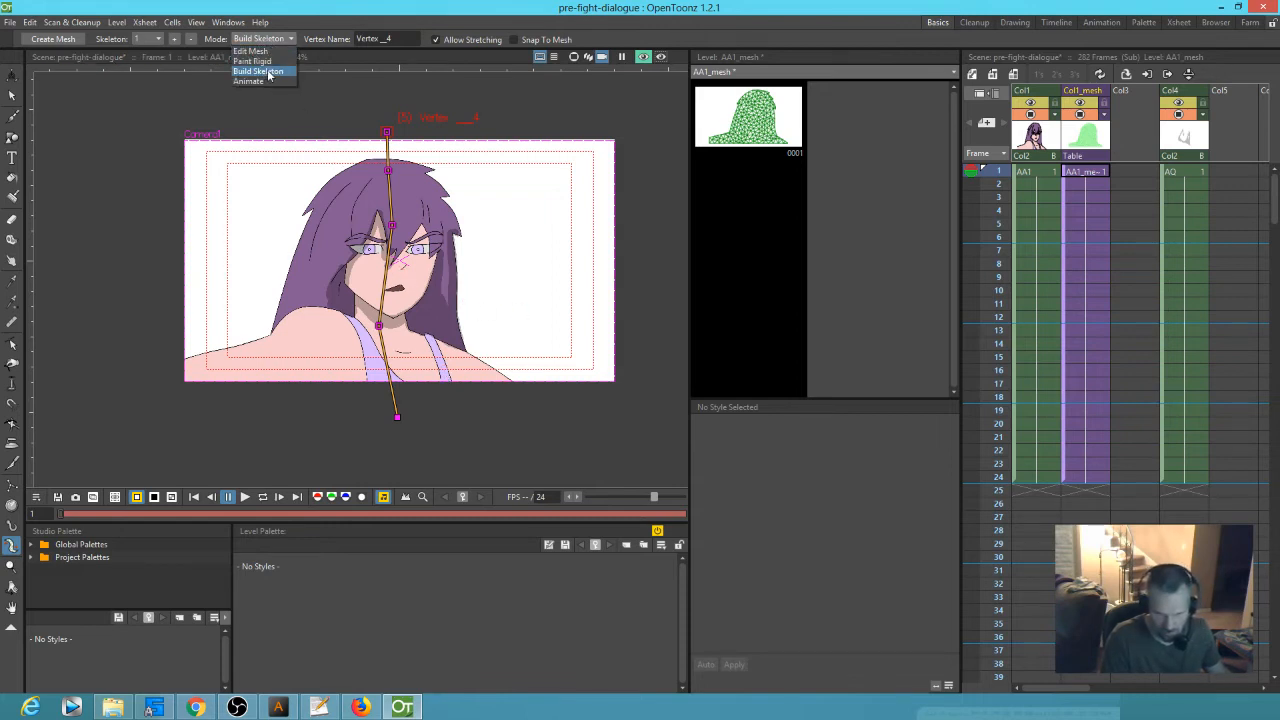
pyautogui.click(267, 82)
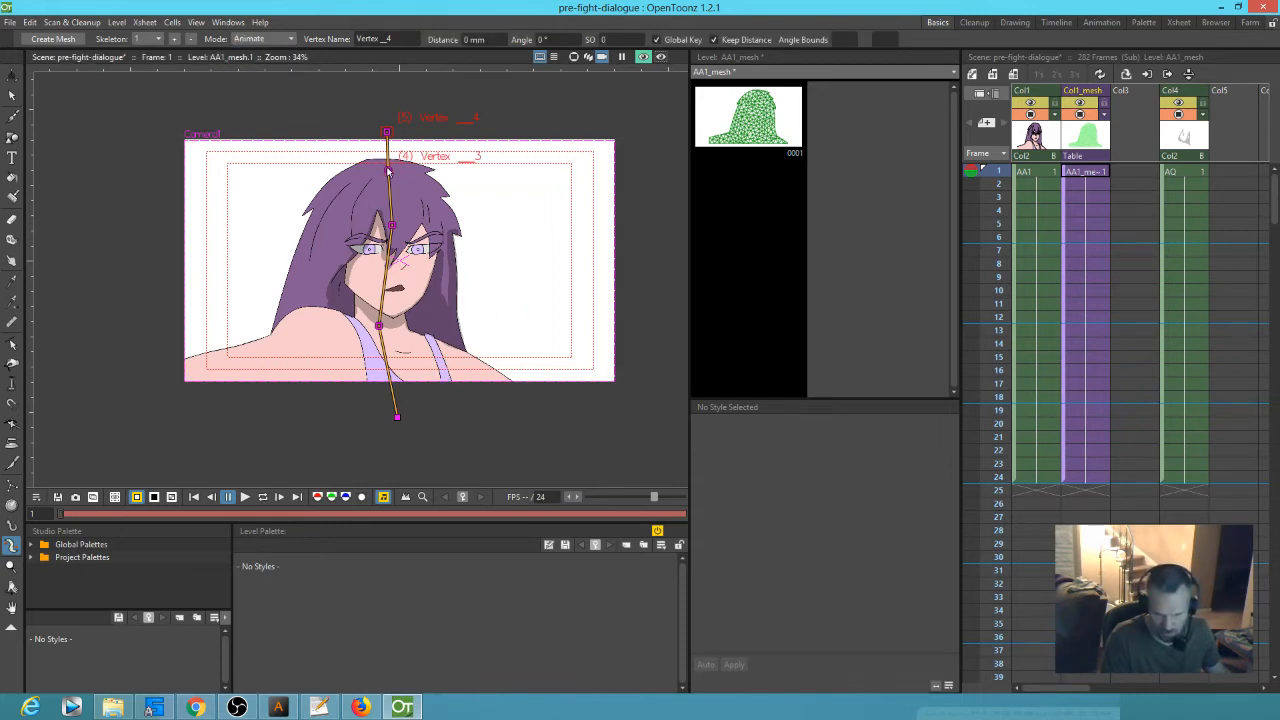
pyautogui.moveTo(388, 172); pyautogui.dragTo(386, 171)
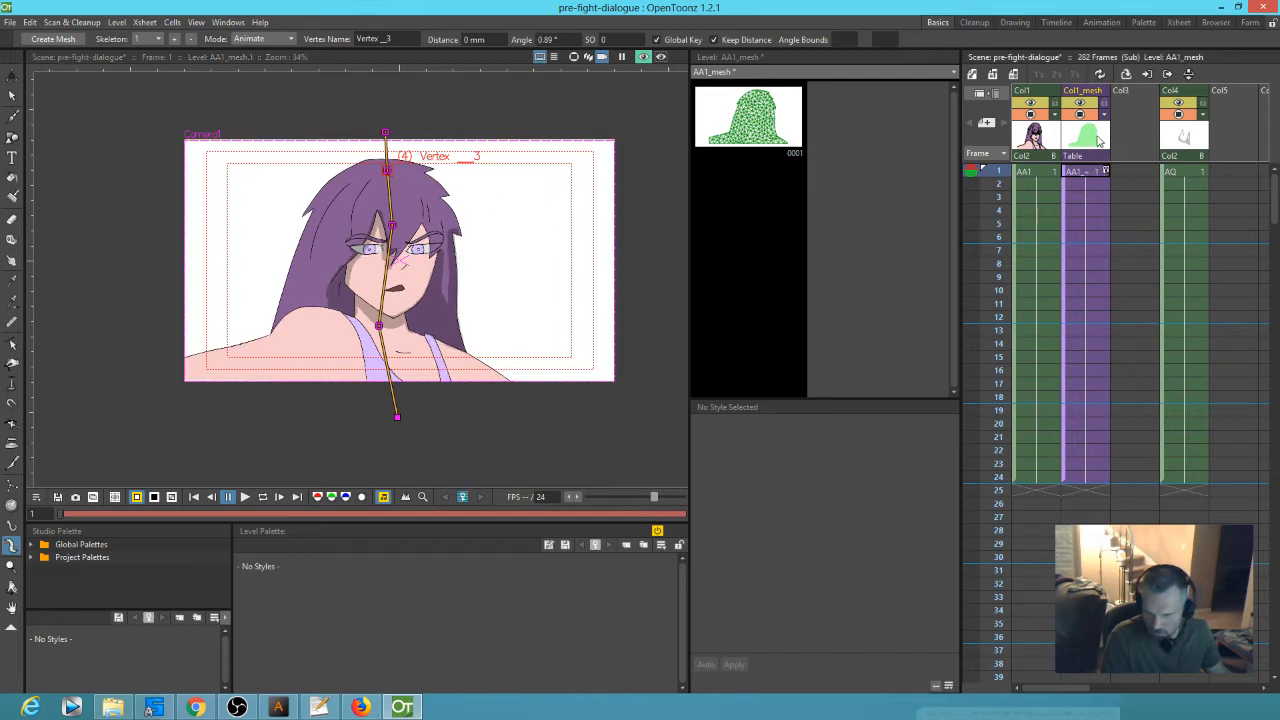
pyautogui.moveTo(387, 172); pyautogui.dragTo(380, 171)
pyautogui.click(643, 58)
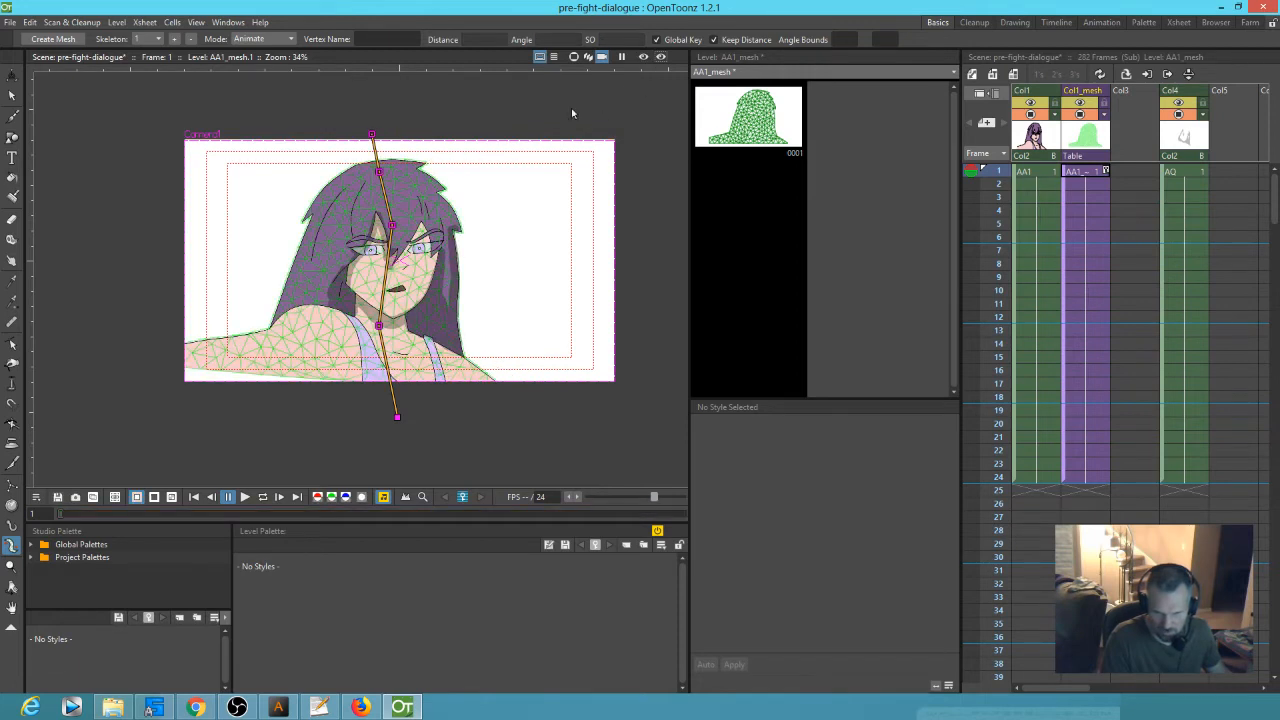
pyautogui.moveTo(379, 172); pyautogui.dragTo(393, 170)
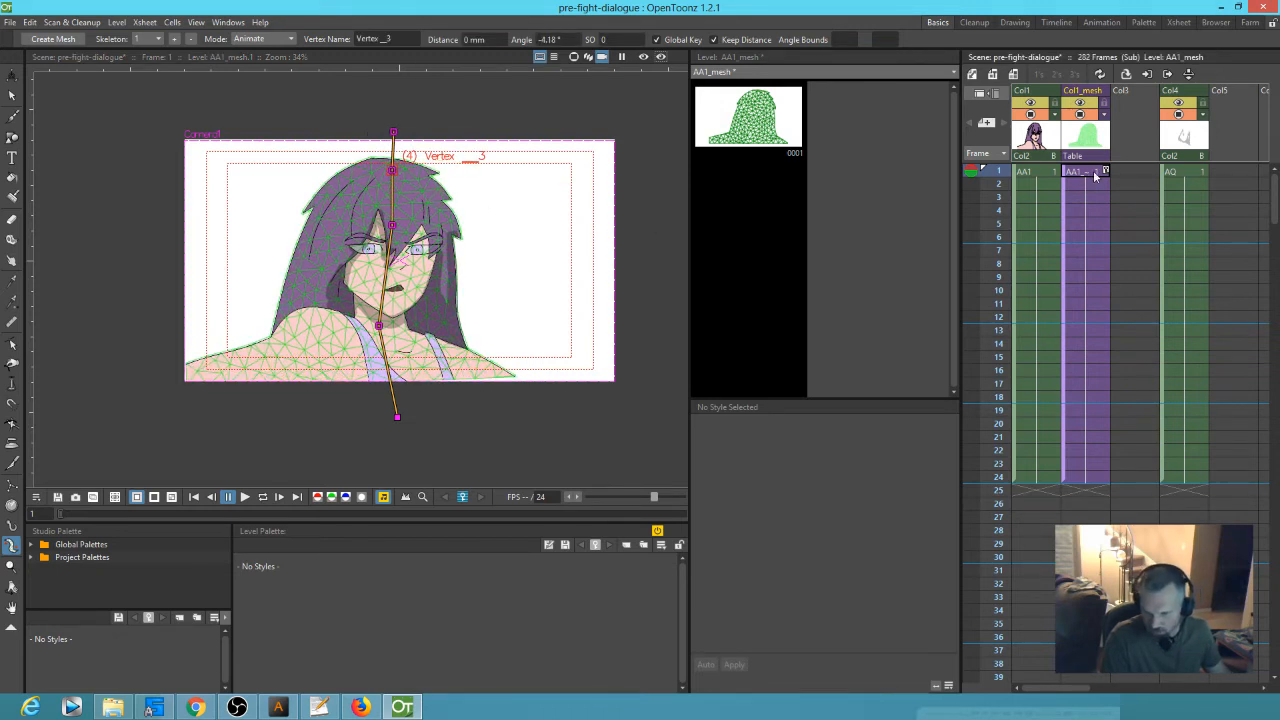
# - Hide the mesh overlay in the viewer and inspect the shadow along the hair's outer edge
pyautogui.scroll(3, 506, 262)
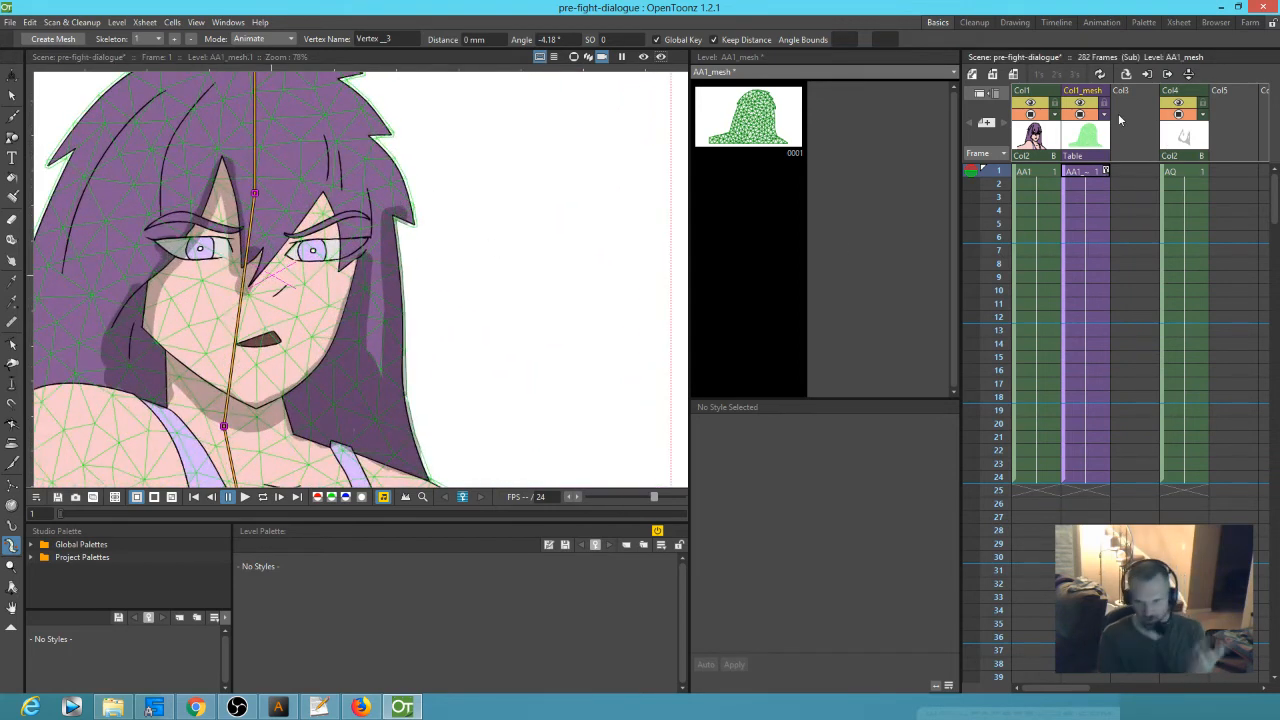
pyautogui.click(1080, 114)
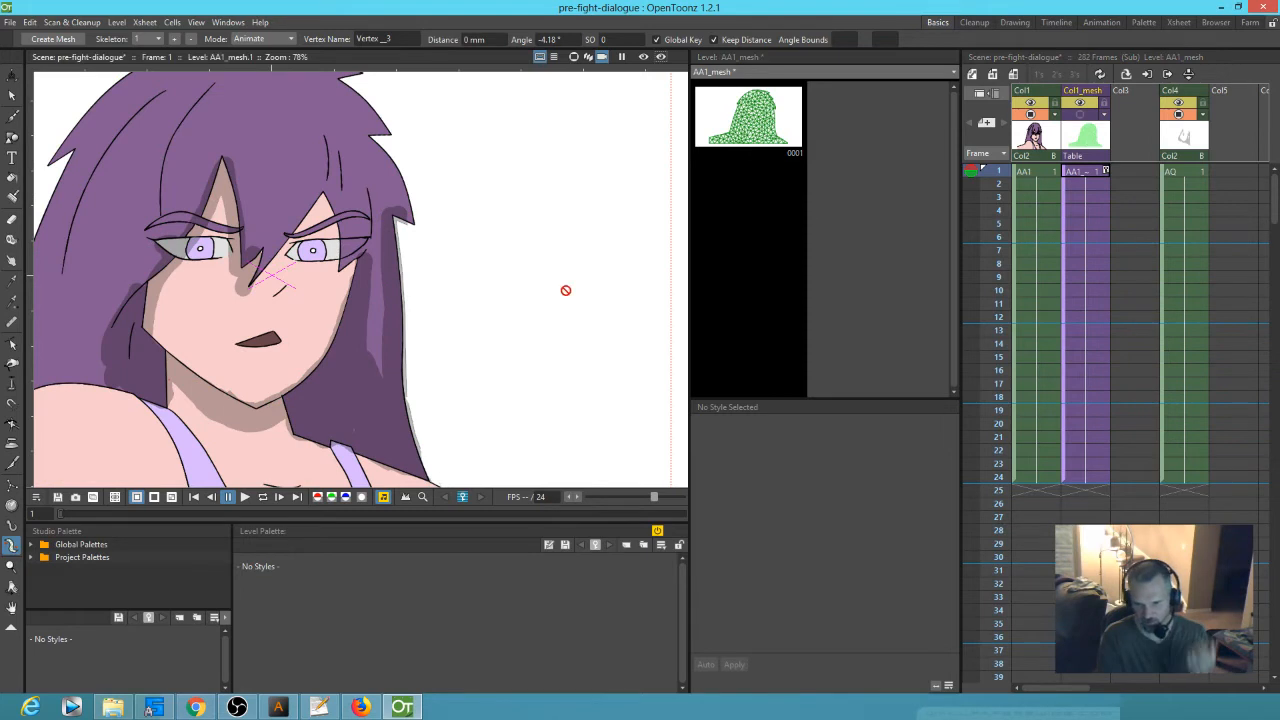
pyautogui.scroll(3, 415, 267)
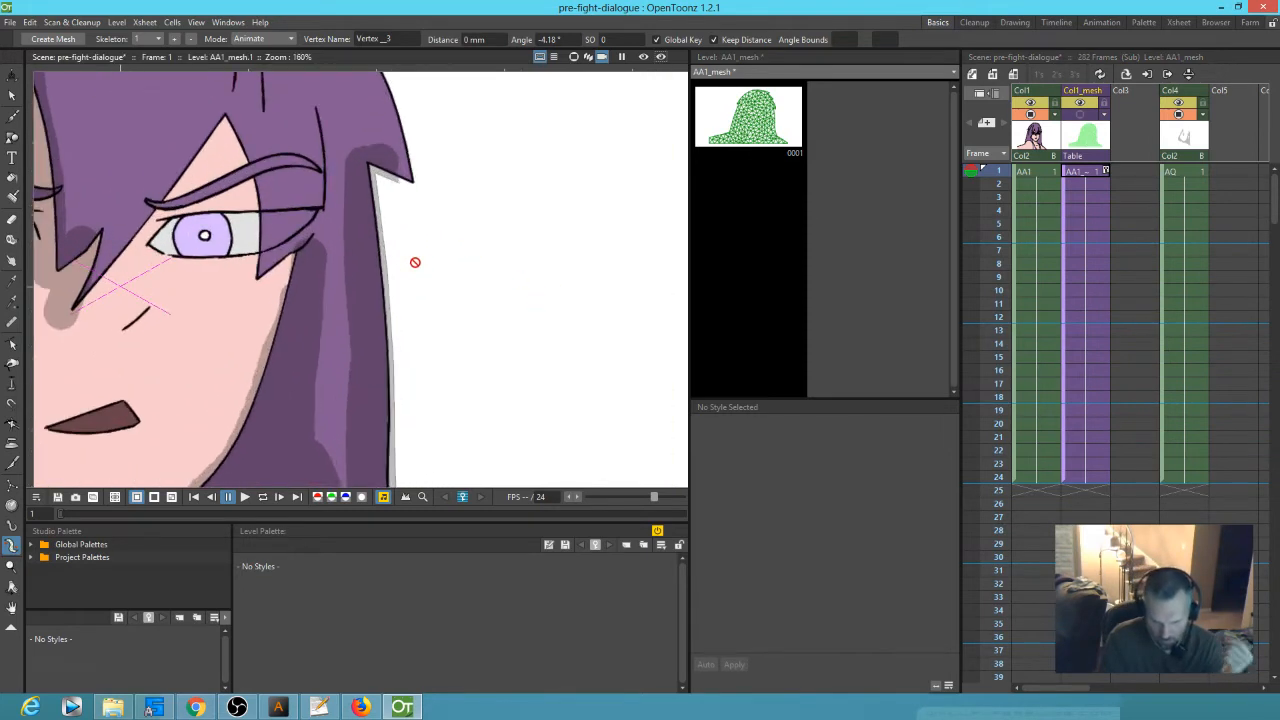
pyautogui.scroll(-4, 415, 267)
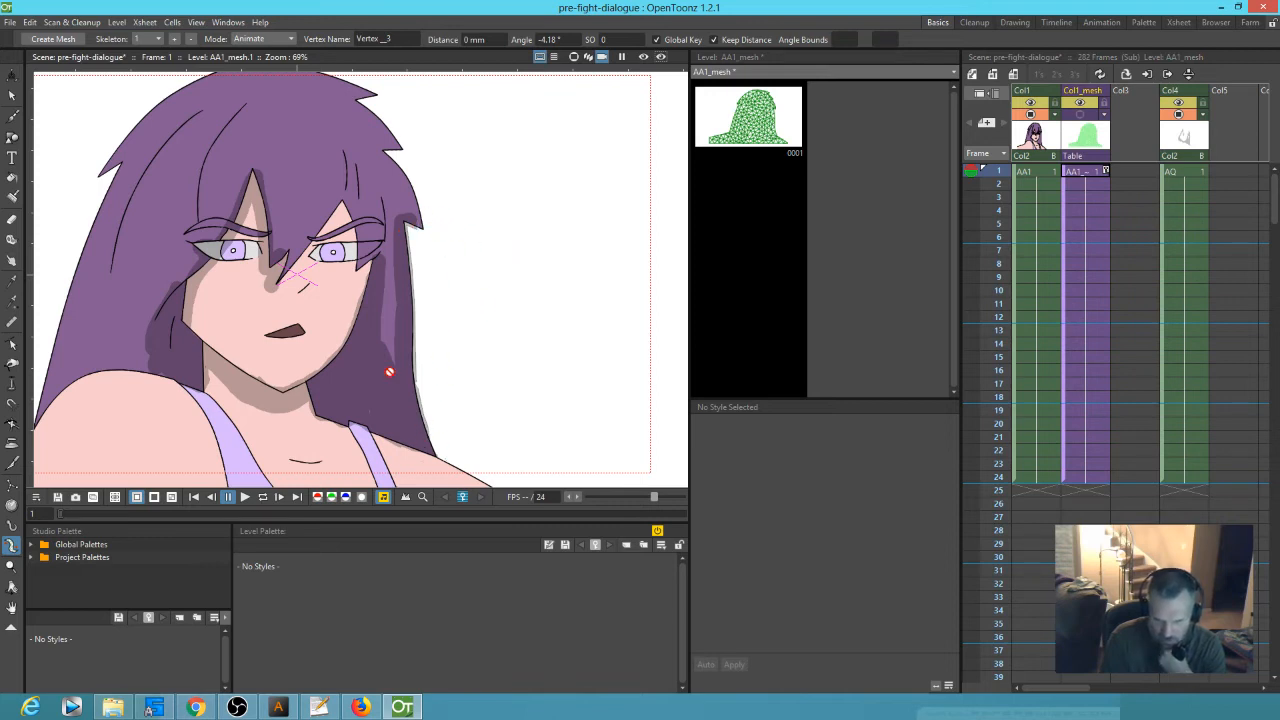
# - Examine how the AA1 and AQ nodes link to the mesh node in the Stage Schematic, and close the schematic
pyautogui.click(1076, 173)
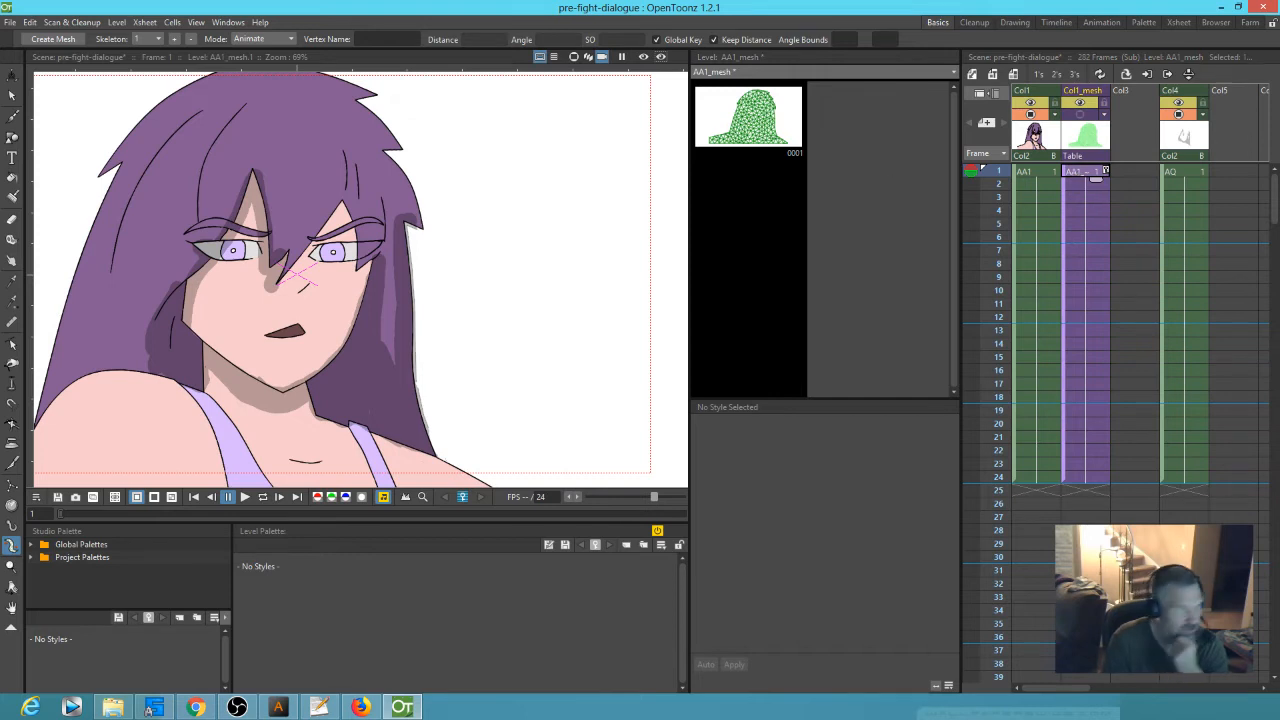
pyautogui.moveTo(441, 188); pyautogui.dragTo(762, 290)
pyautogui.scroll(-3, 786, 352)
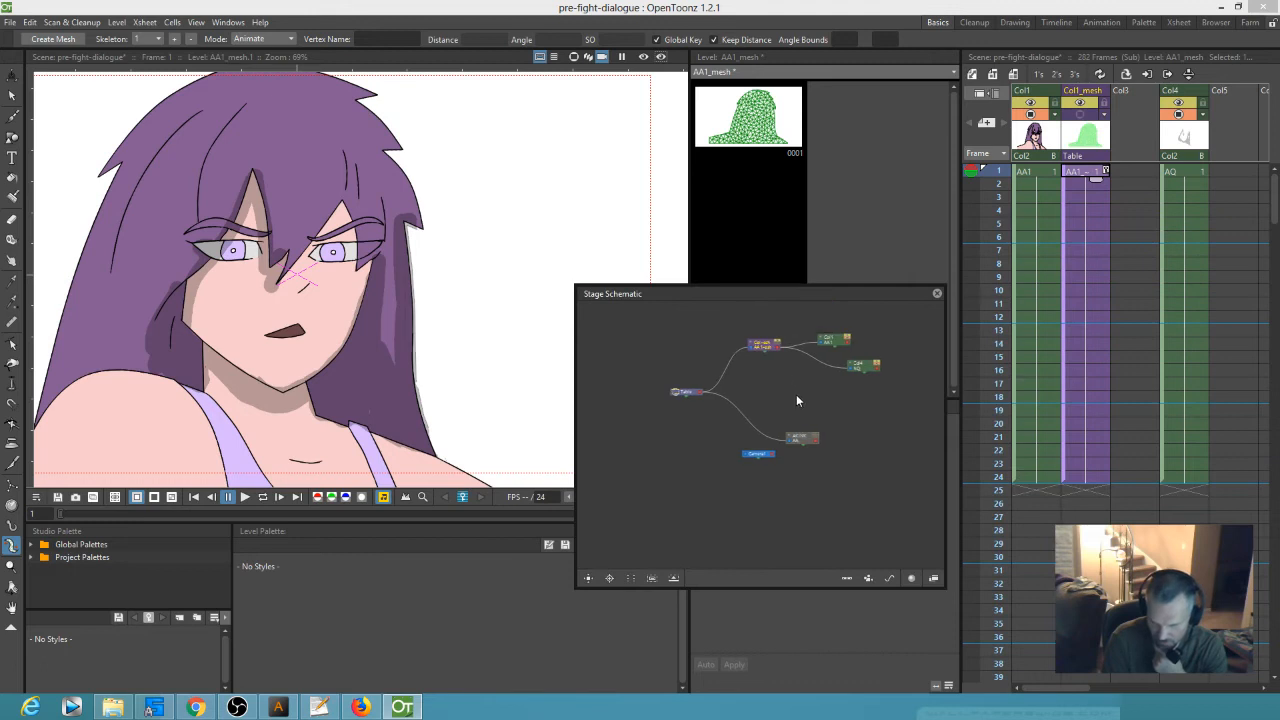
pyautogui.click(862, 349)
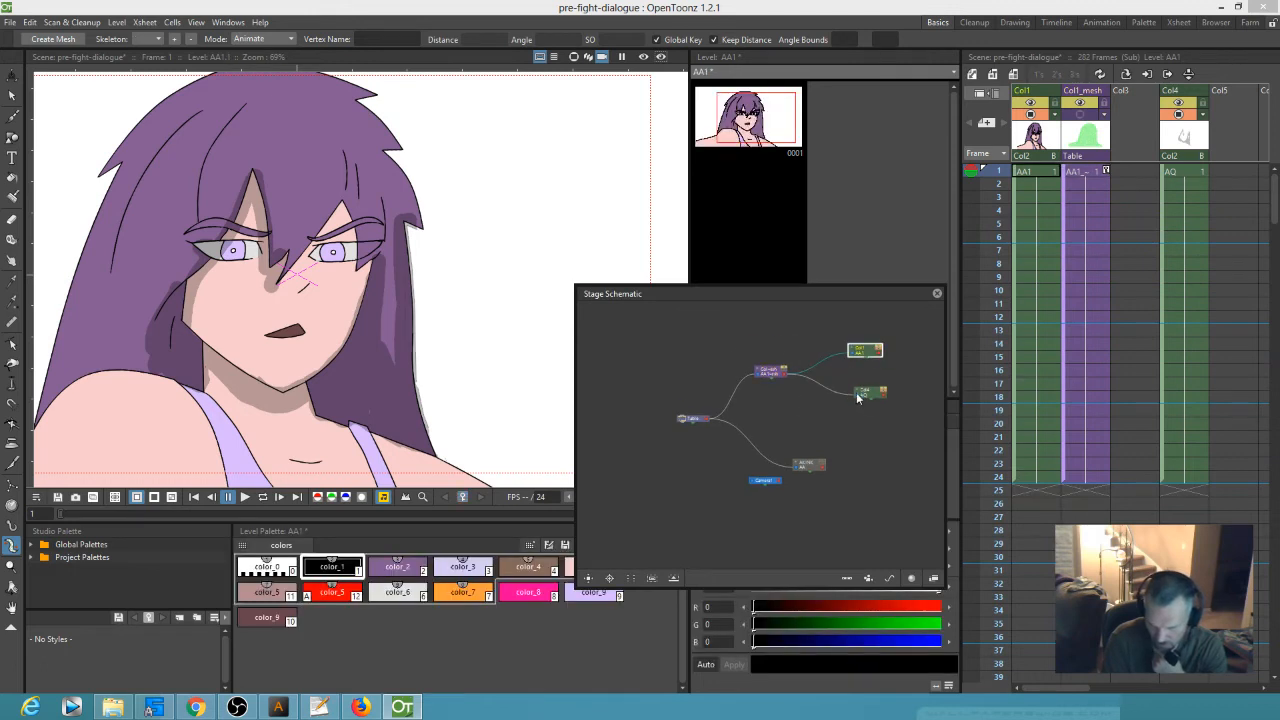
pyautogui.click(860, 393)
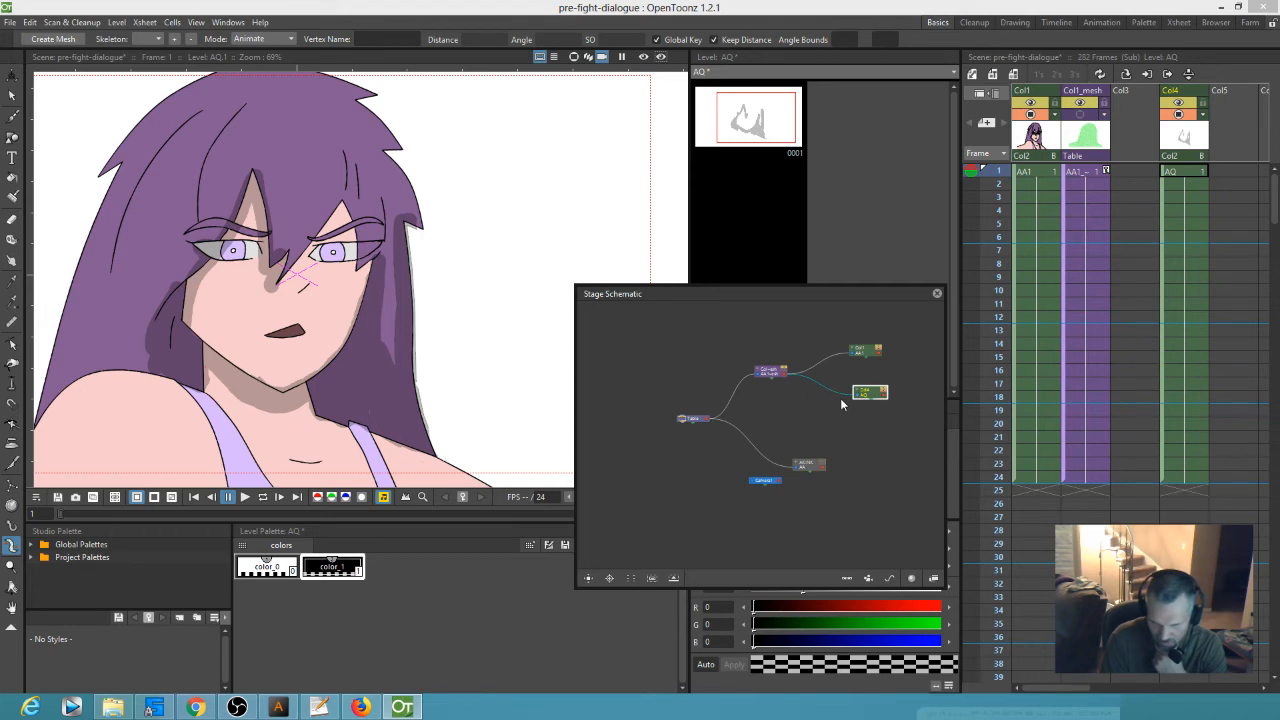
pyautogui.moveTo(787, 412); pyautogui.dragTo(709, 418)
pyautogui.click(858, 397)
pyautogui.moveTo(791, 374); pyautogui.dragTo(786, 374)
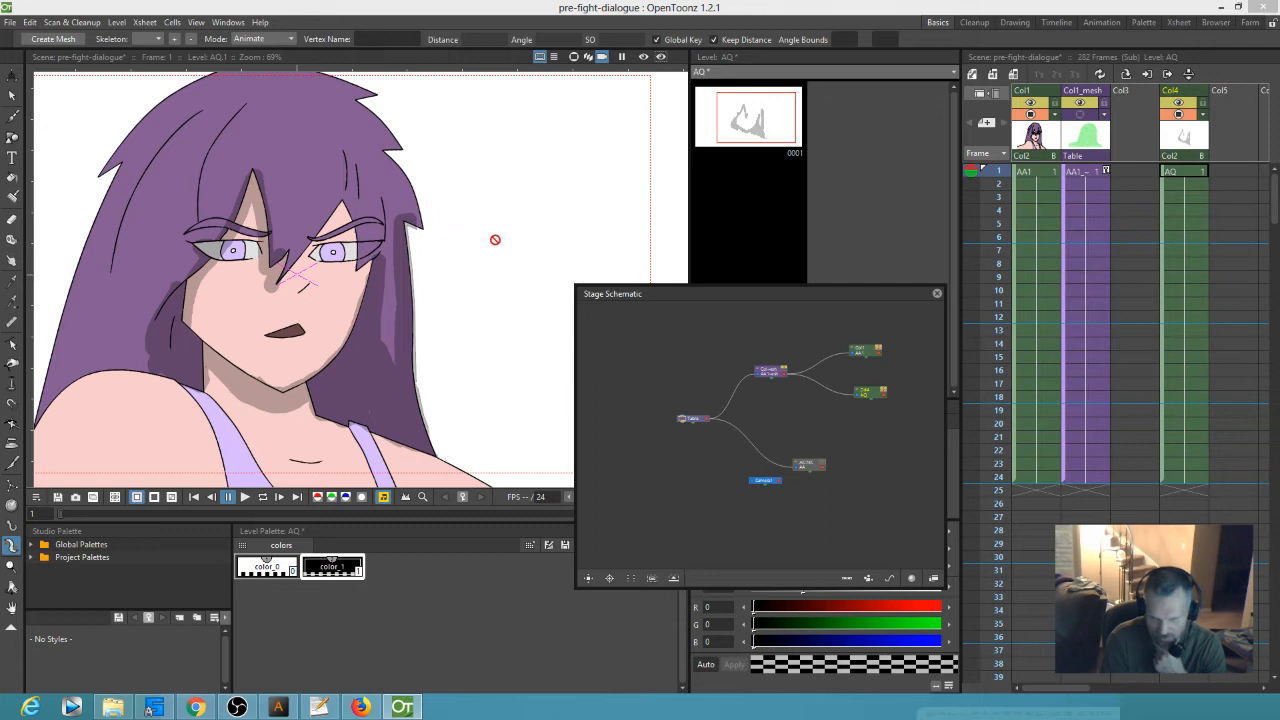
pyautogui.click(937, 293)
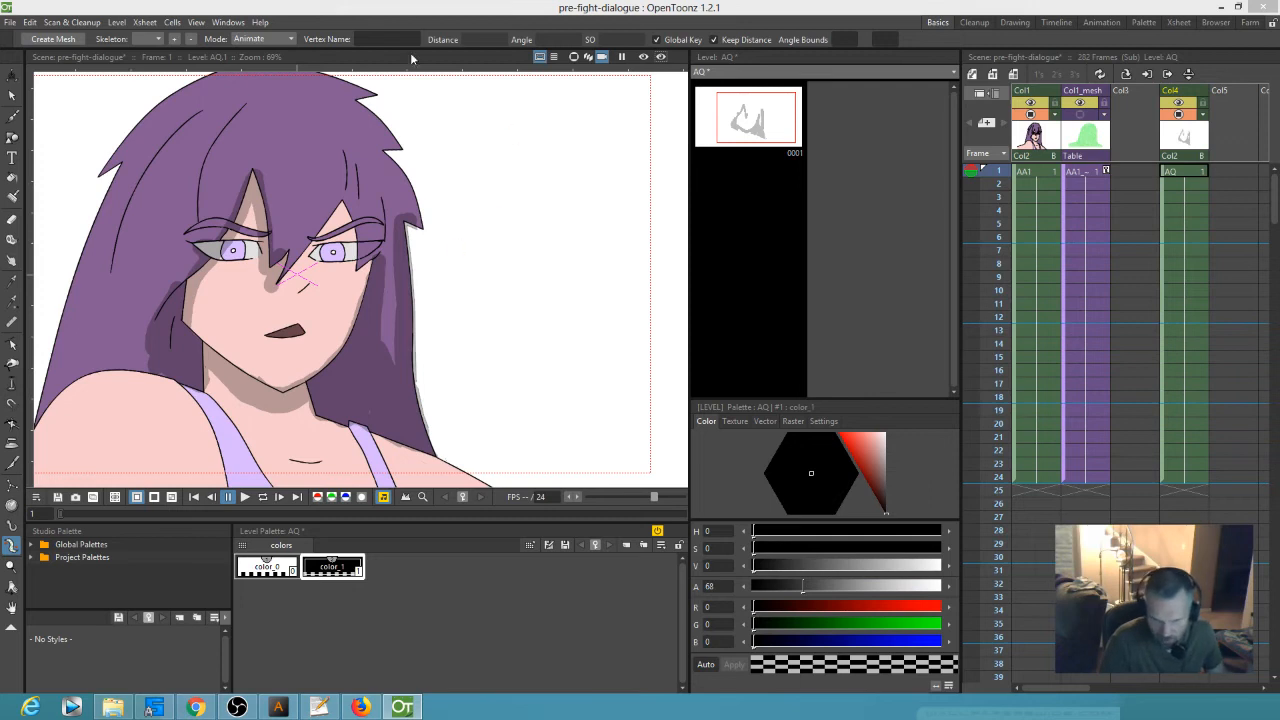
# - Delete the AA1 mesh column from the Xsheet after checking the shadow beside the hair
pyautogui.scroll(4, 448, 294)
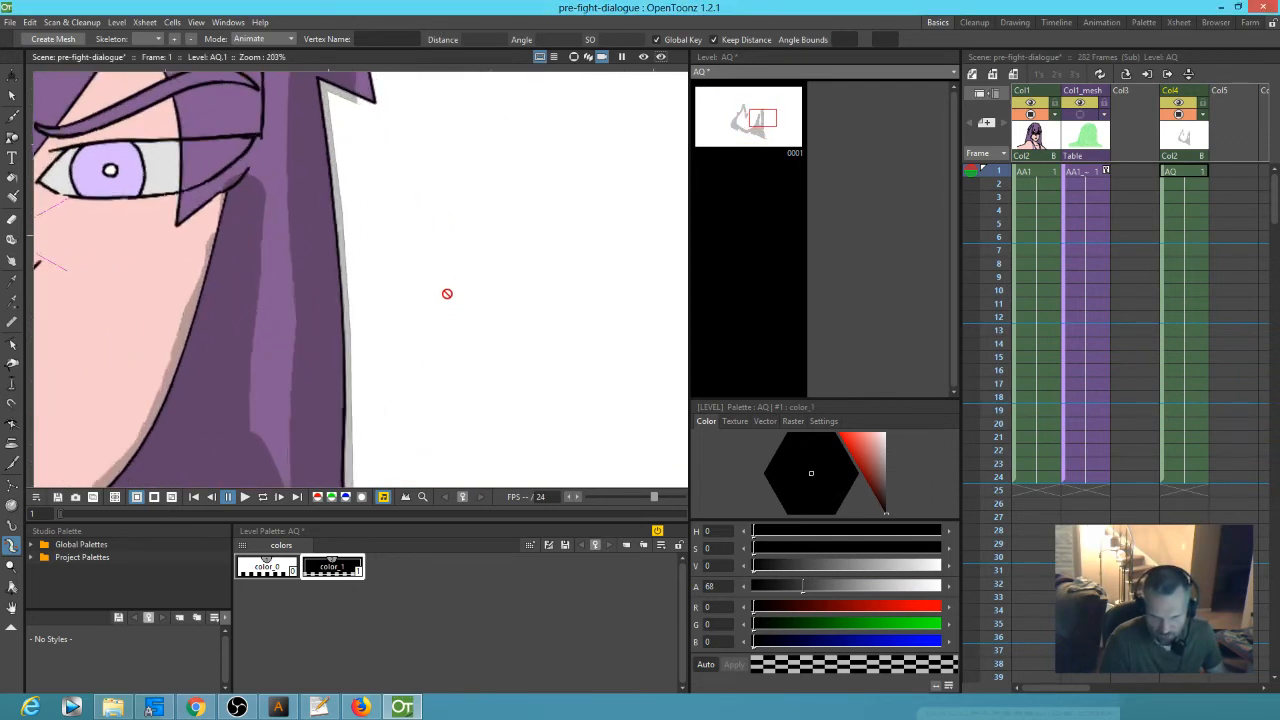
pyautogui.scroll(-2, 385, 215)
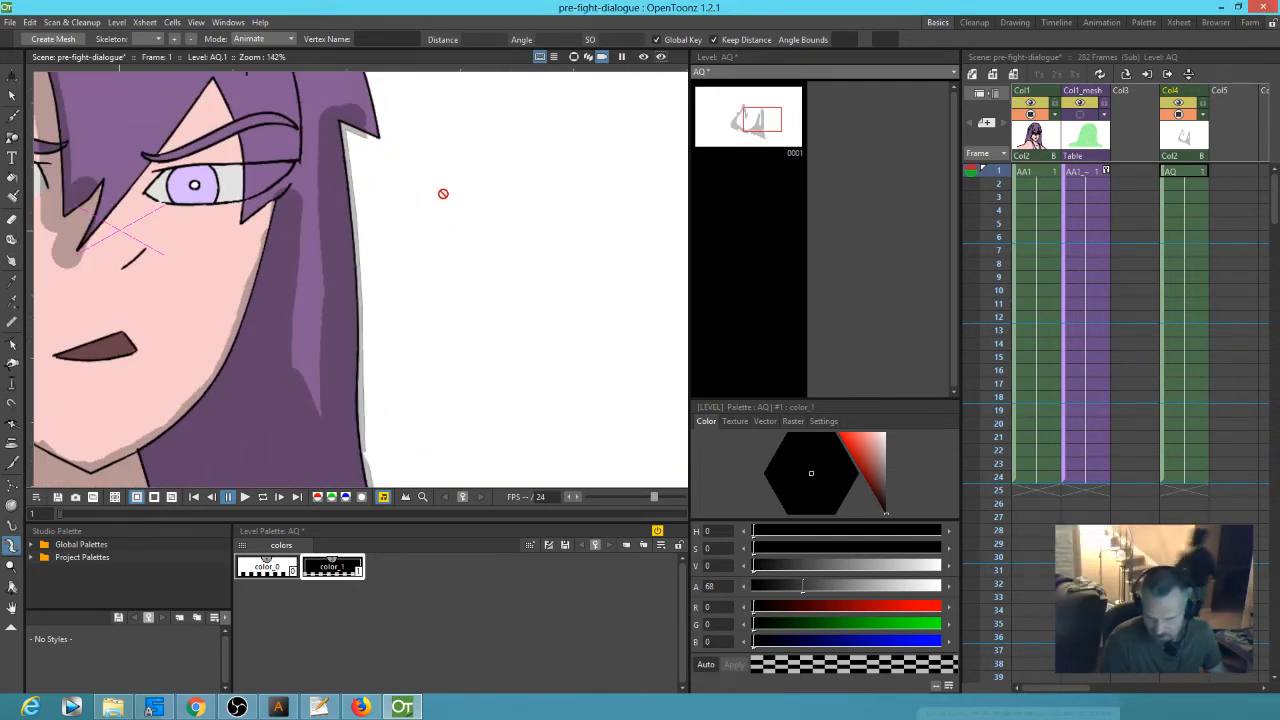
pyautogui.moveTo(443, 194); pyautogui.dragTo(534, 214)
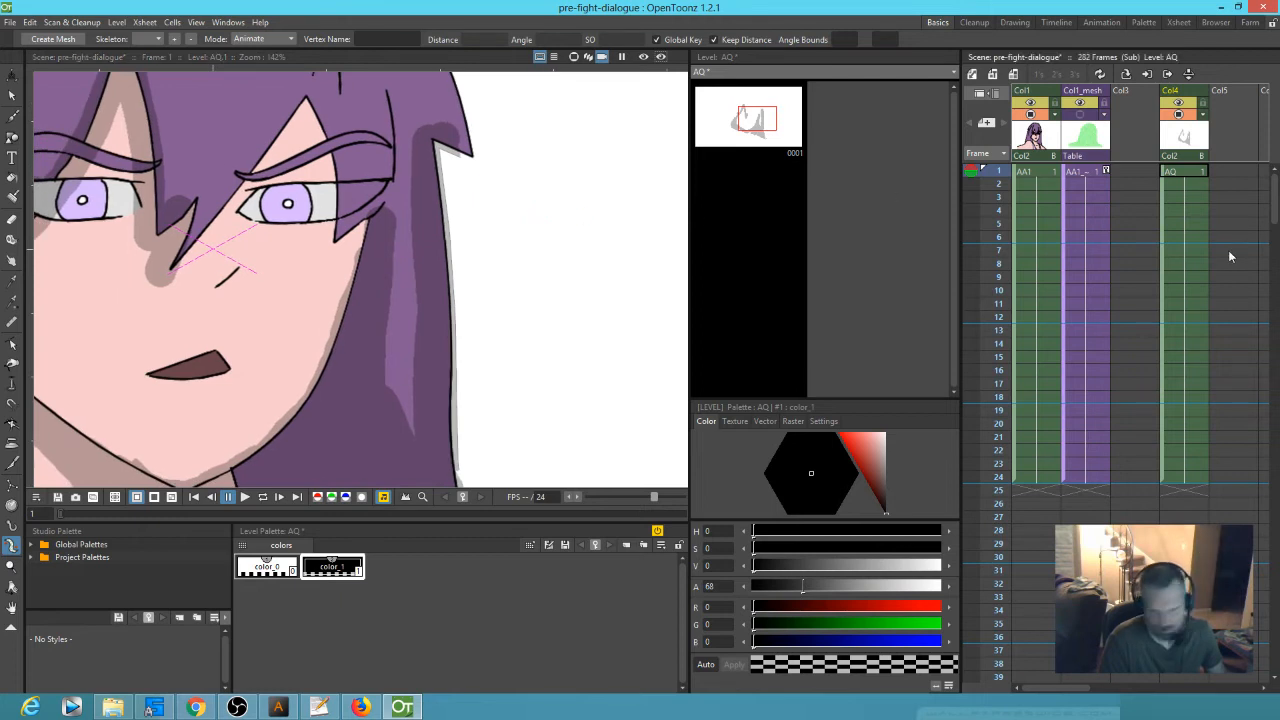
pyautogui.click(1088, 172)
pyautogui.click(1199, 171)
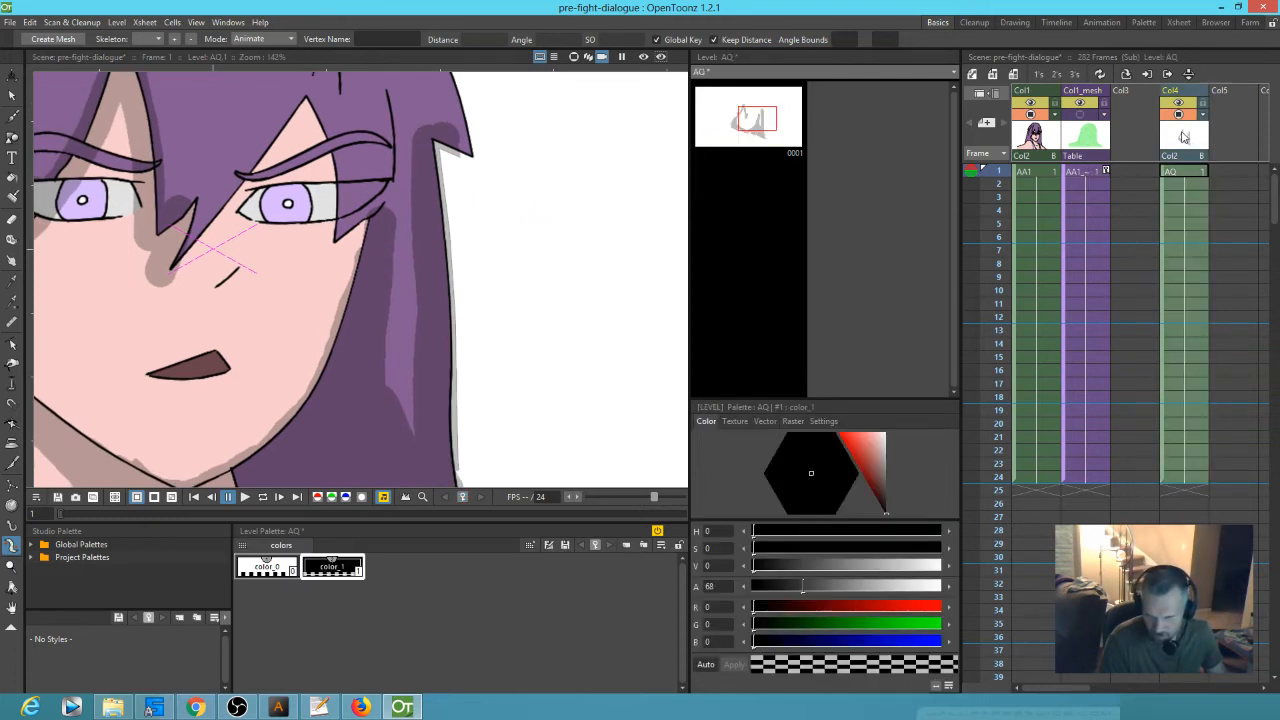
pyautogui.click(1085, 140)
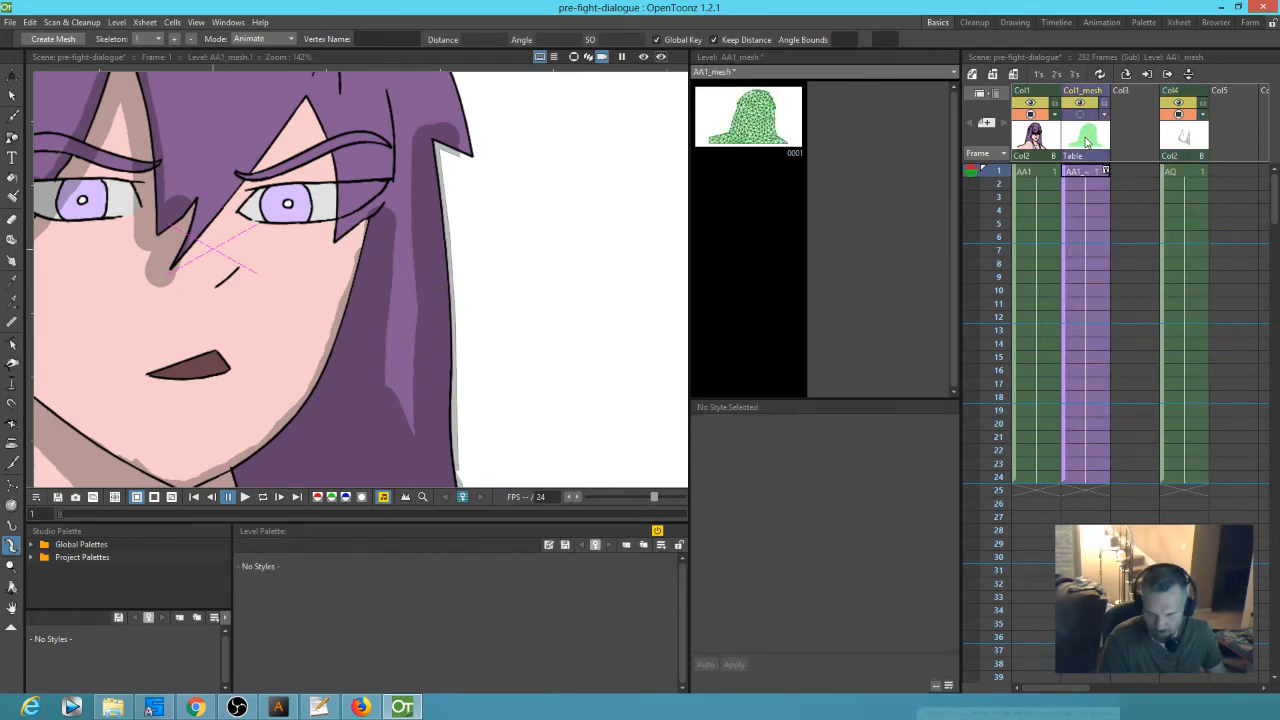
pyautogui.press('Delete')
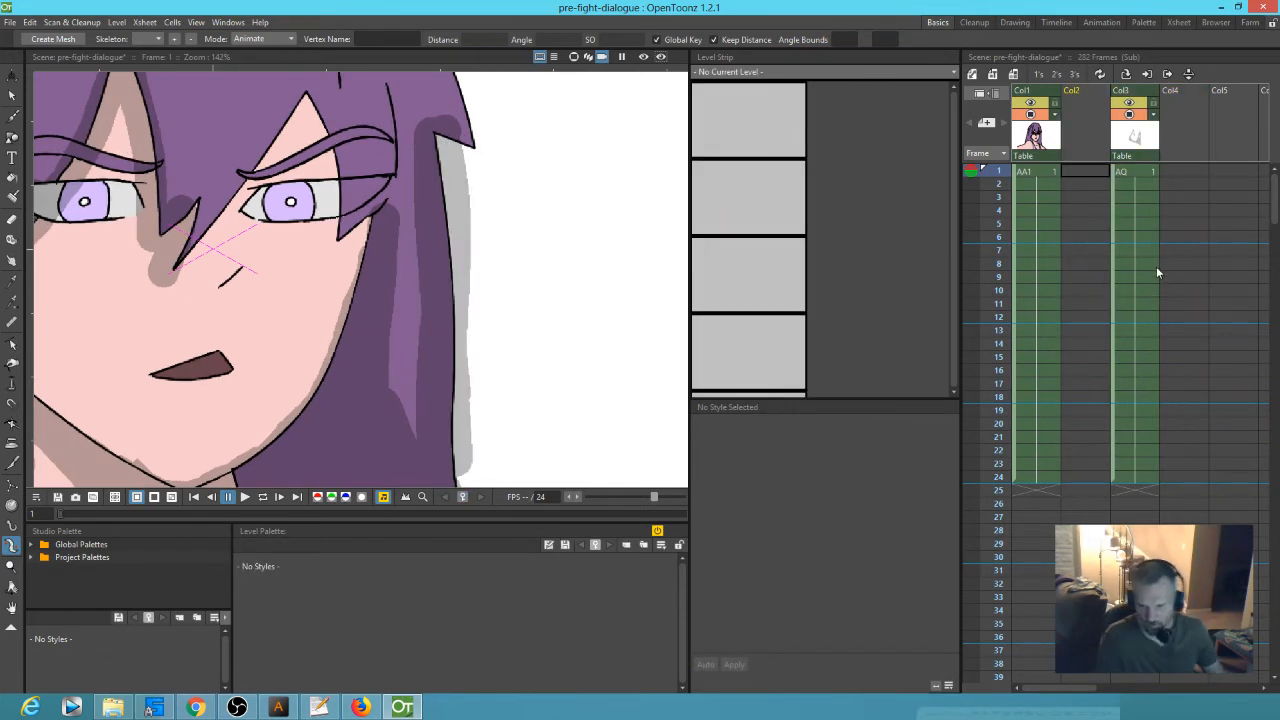
# - Start a mesh for the AA1 drawing with an edge length of 5.2551736 mm and a margin of 2 pixels
pyautogui.click(1142, 142)
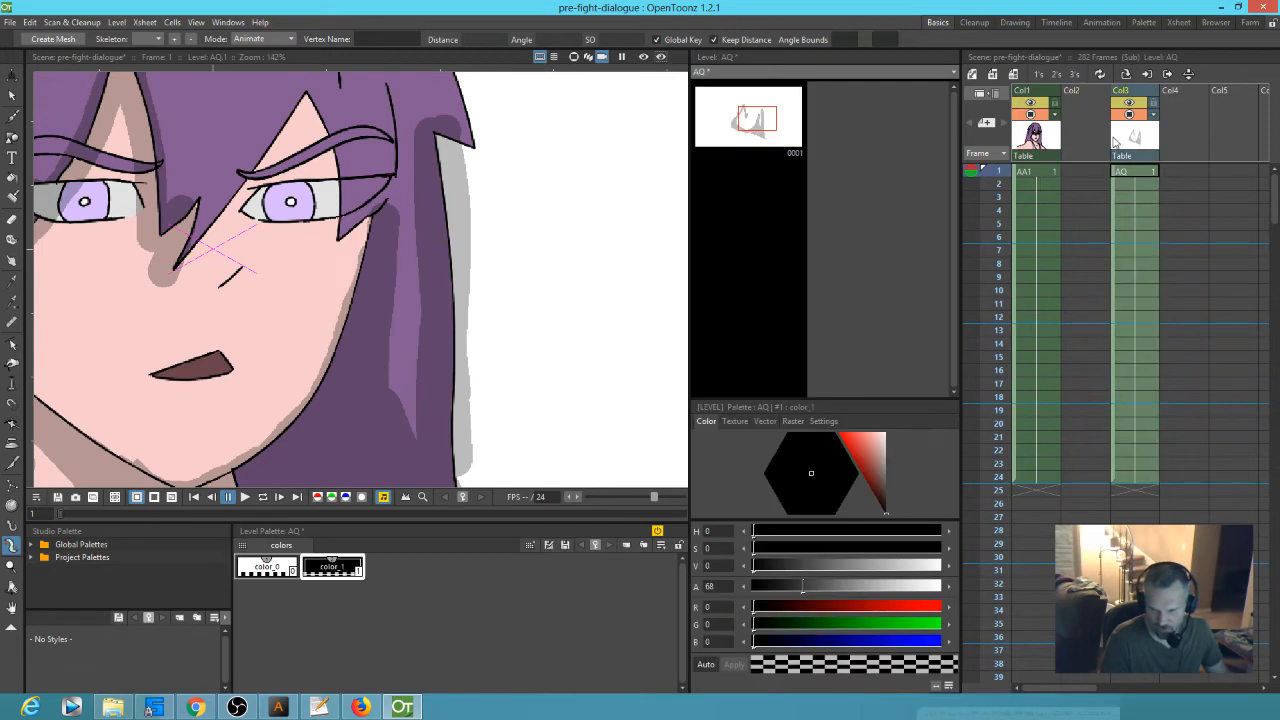
pyautogui.moveTo(1138, 94); pyautogui.dragTo(1056, 98)
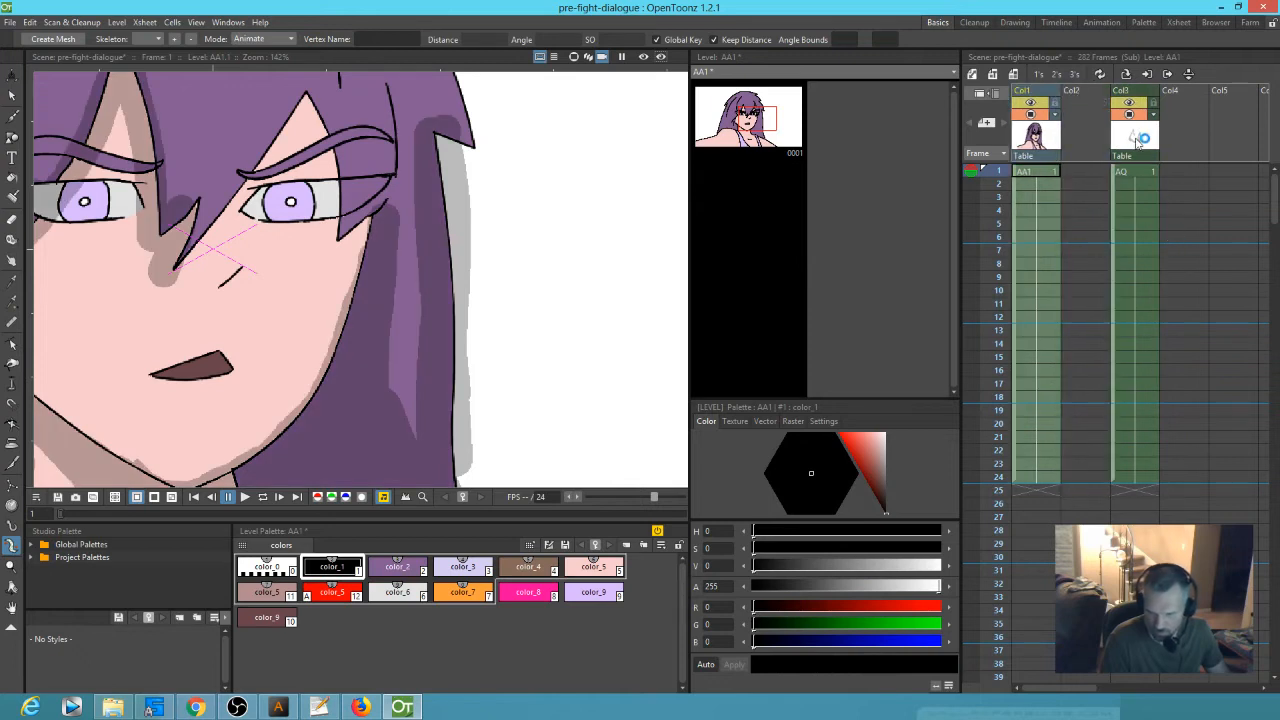
pyautogui.click(1041, 176)
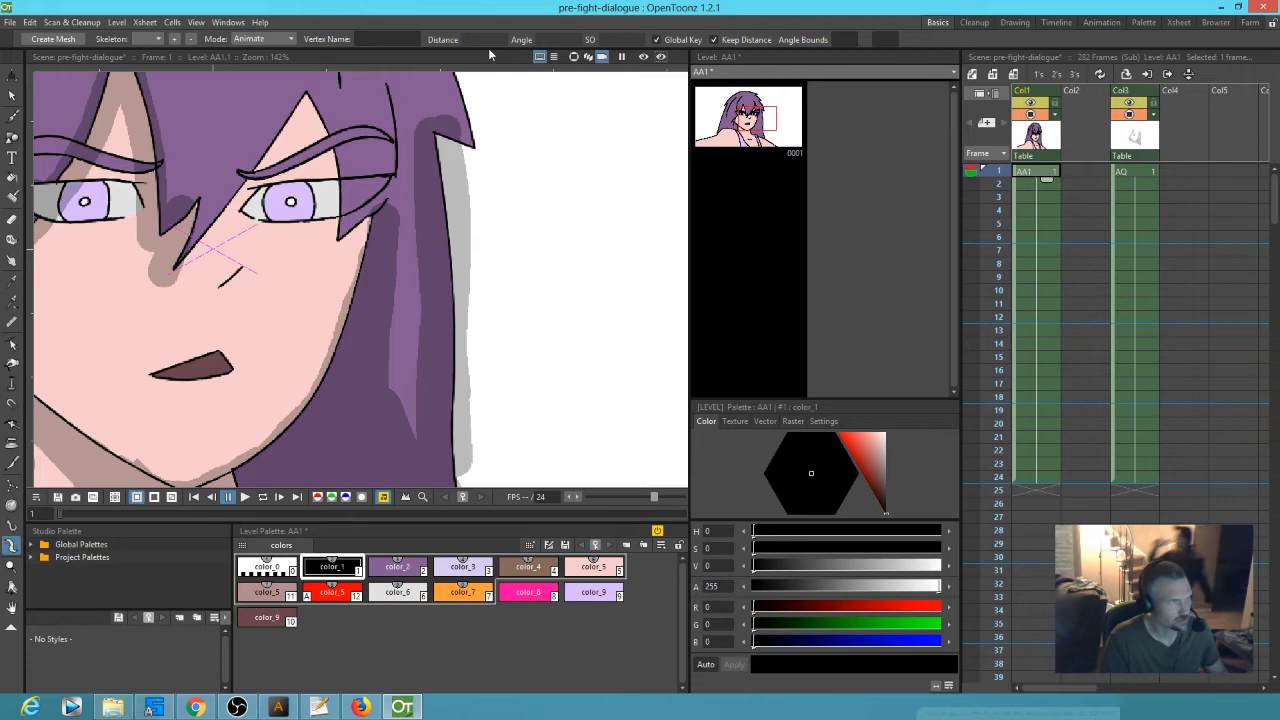
pyautogui.click(70, 39)
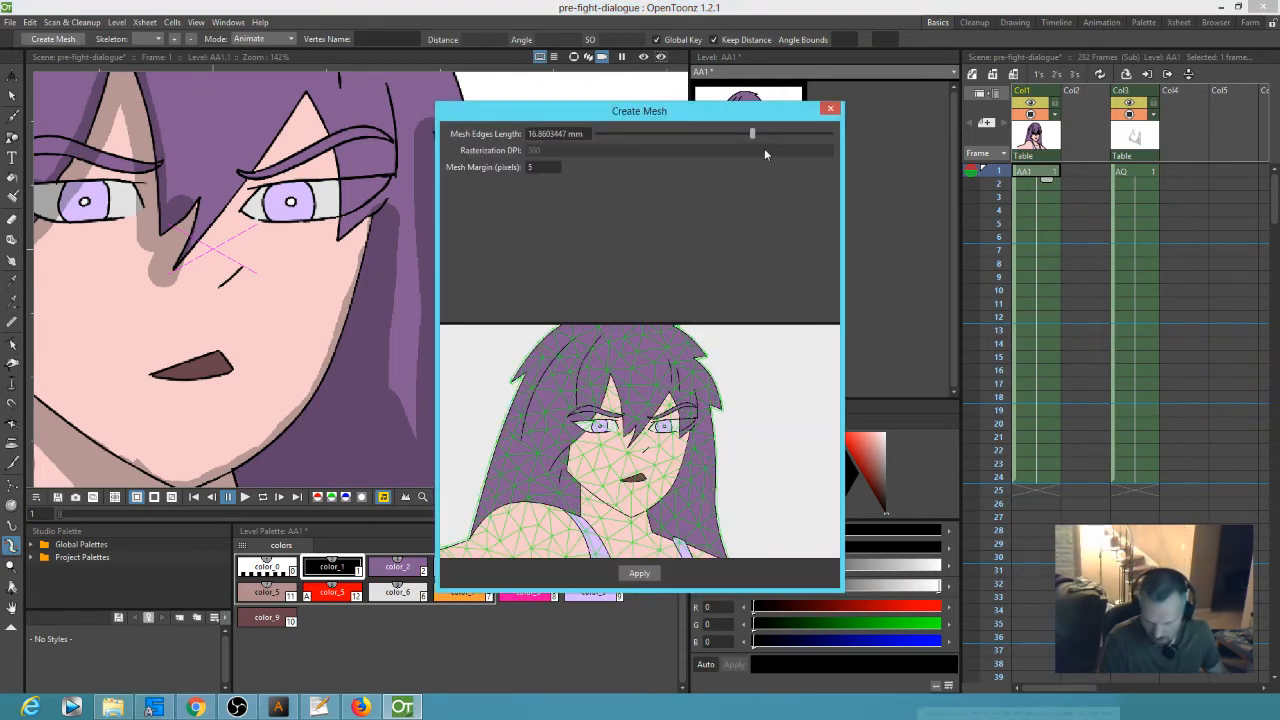
pyautogui.moveTo(755, 131); pyautogui.dragTo(707, 131)
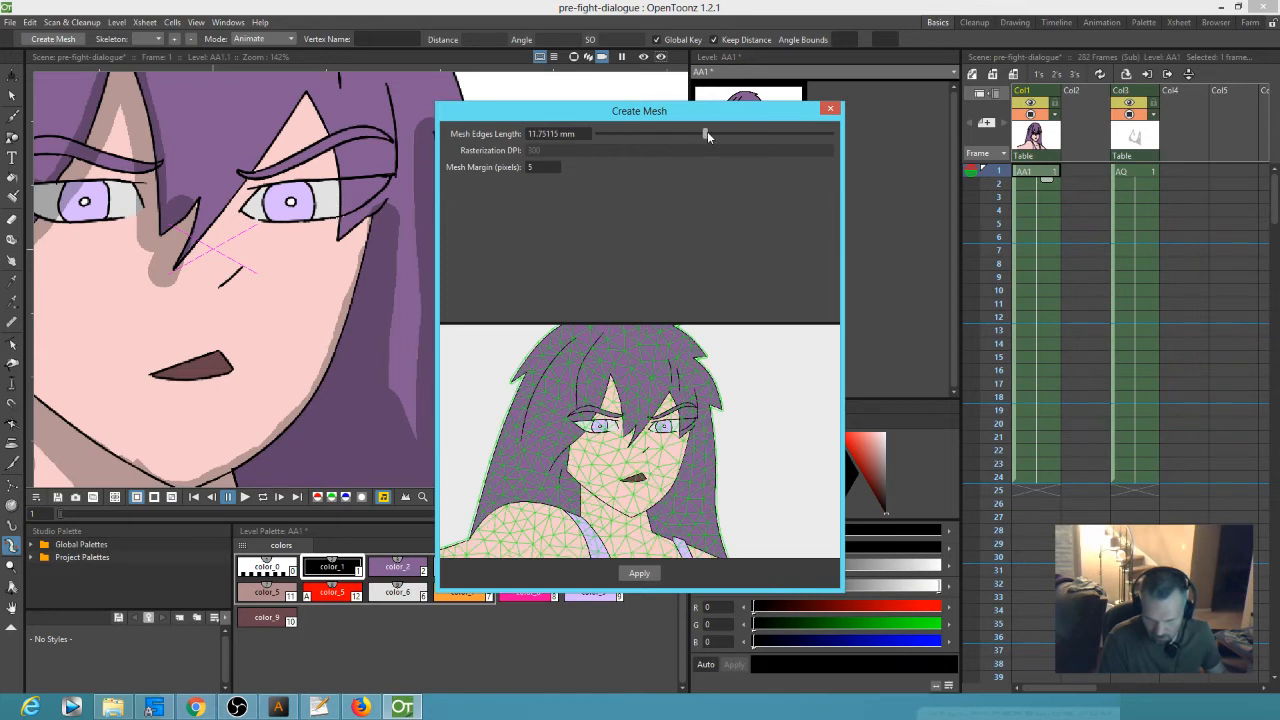
pyautogui.click(528, 166)
pyautogui.scroll(5, 715, 441)
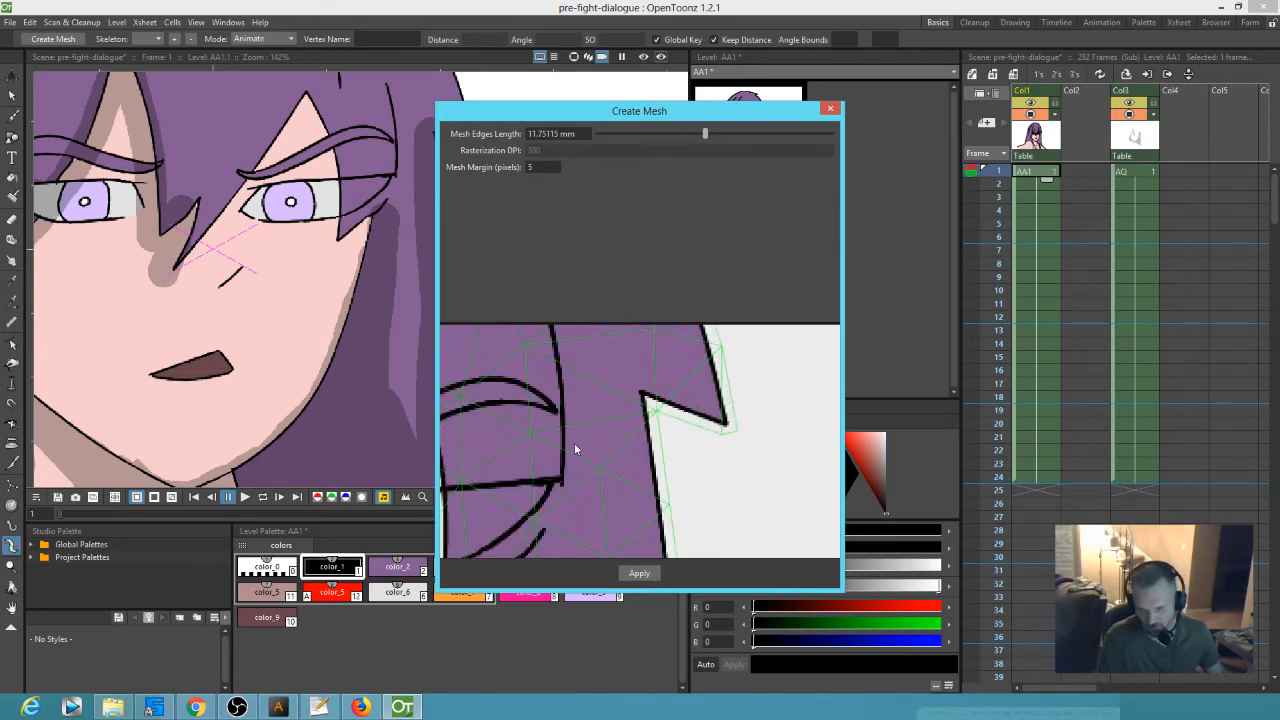
pyautogui.click(526, 167)
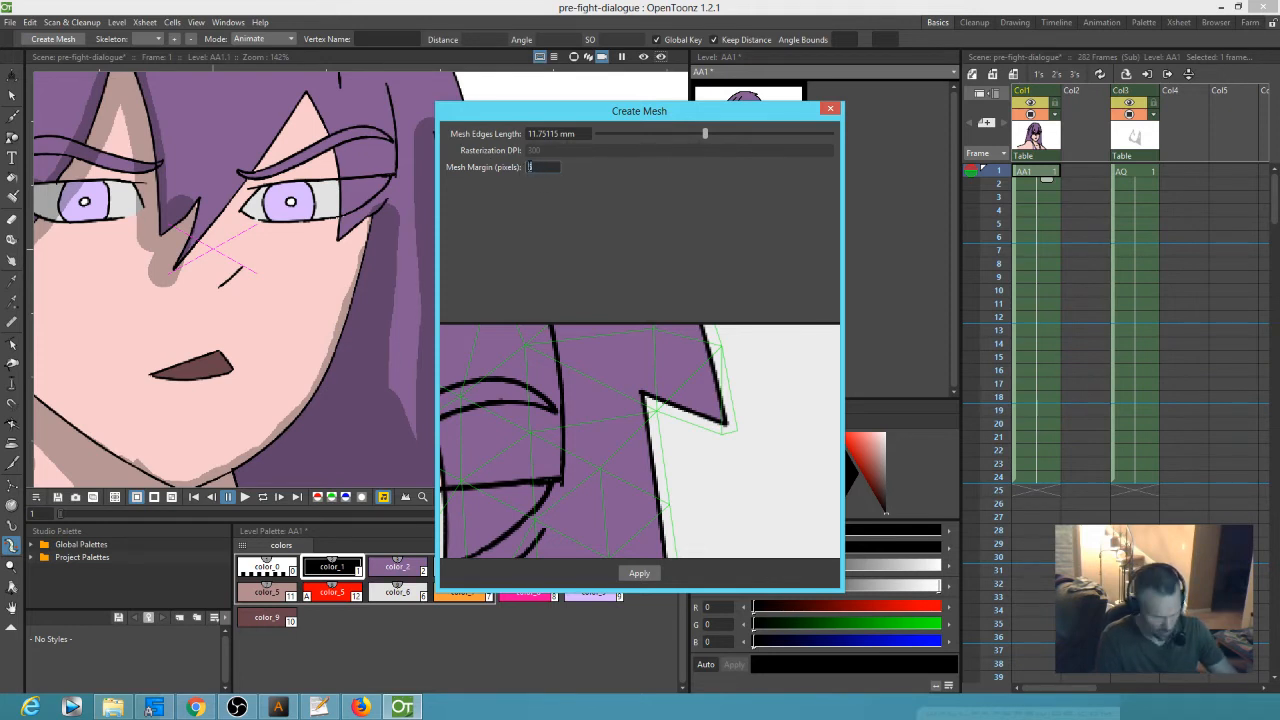
pyautogui.press('Return')
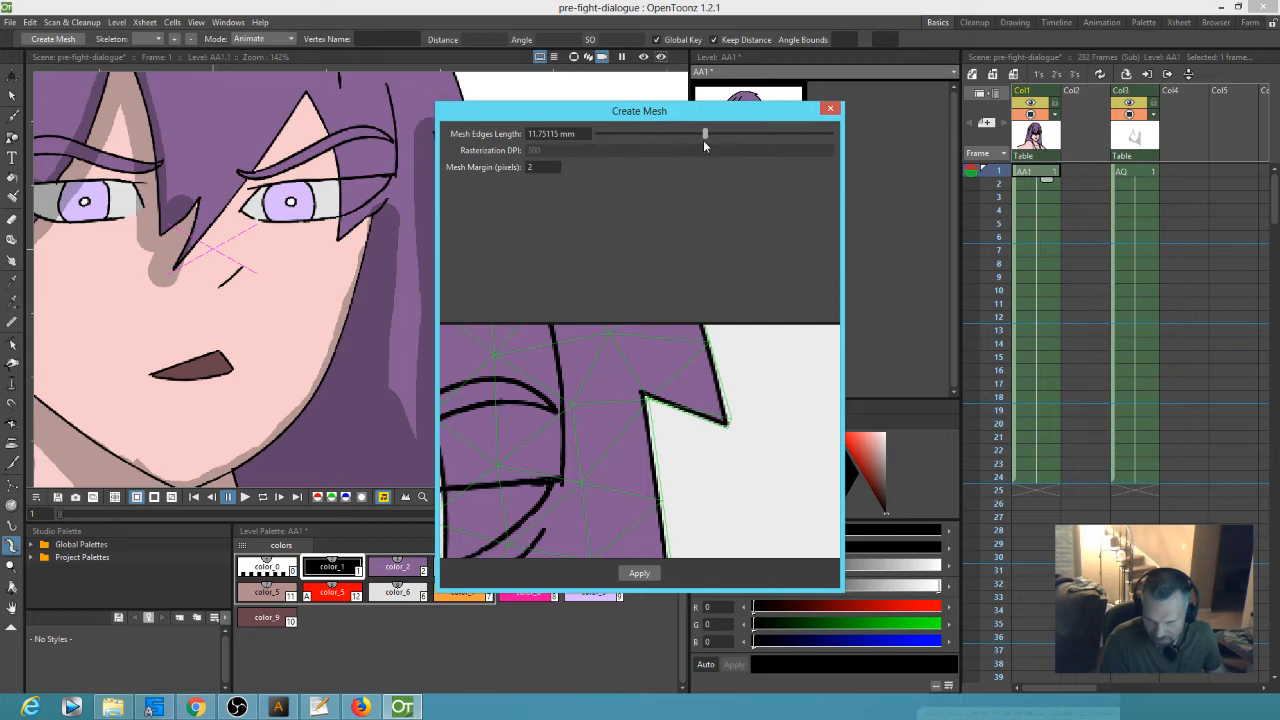
pyautogui.moveTo(704, 136); pyautogui.dragTo(646, 134)
# - Try a mesh margin of 3 pixels and set it back to 2 pixels
pyautogui.doubleClick(553, 168)
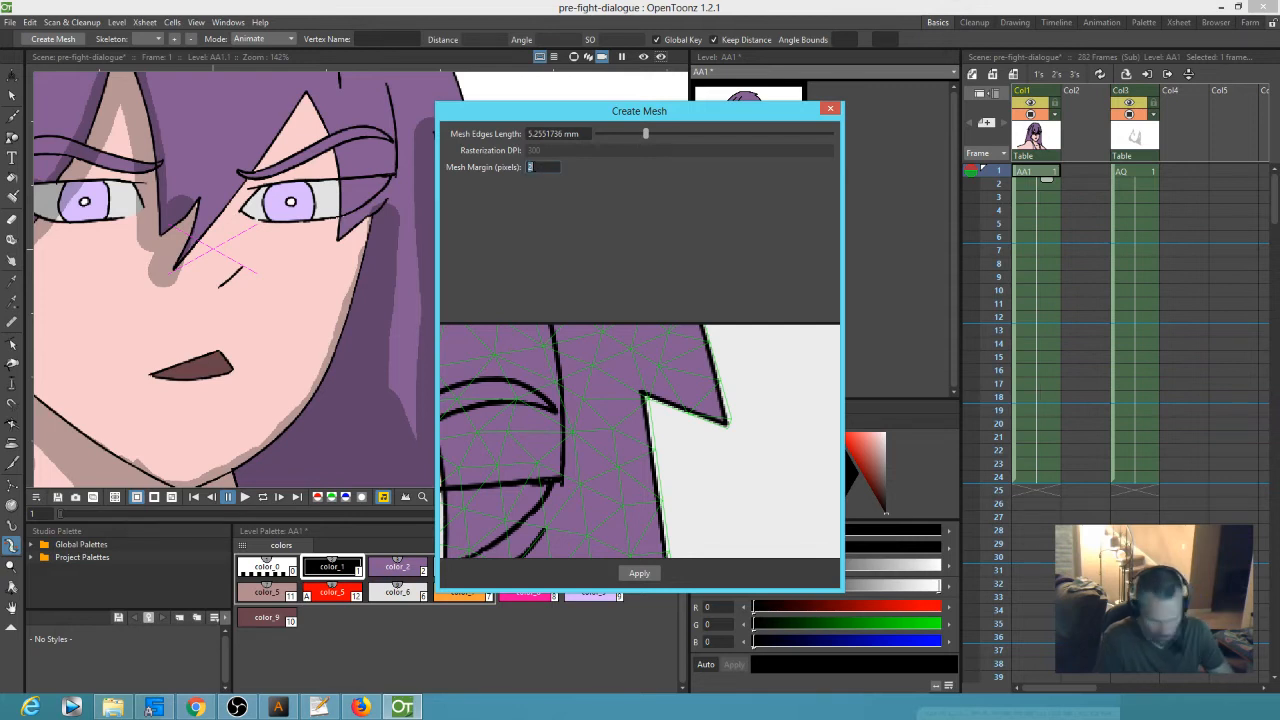
pyautogui.write('3')
pyautogui.press('Return')
pyautogui.doubleClick(541, 167)
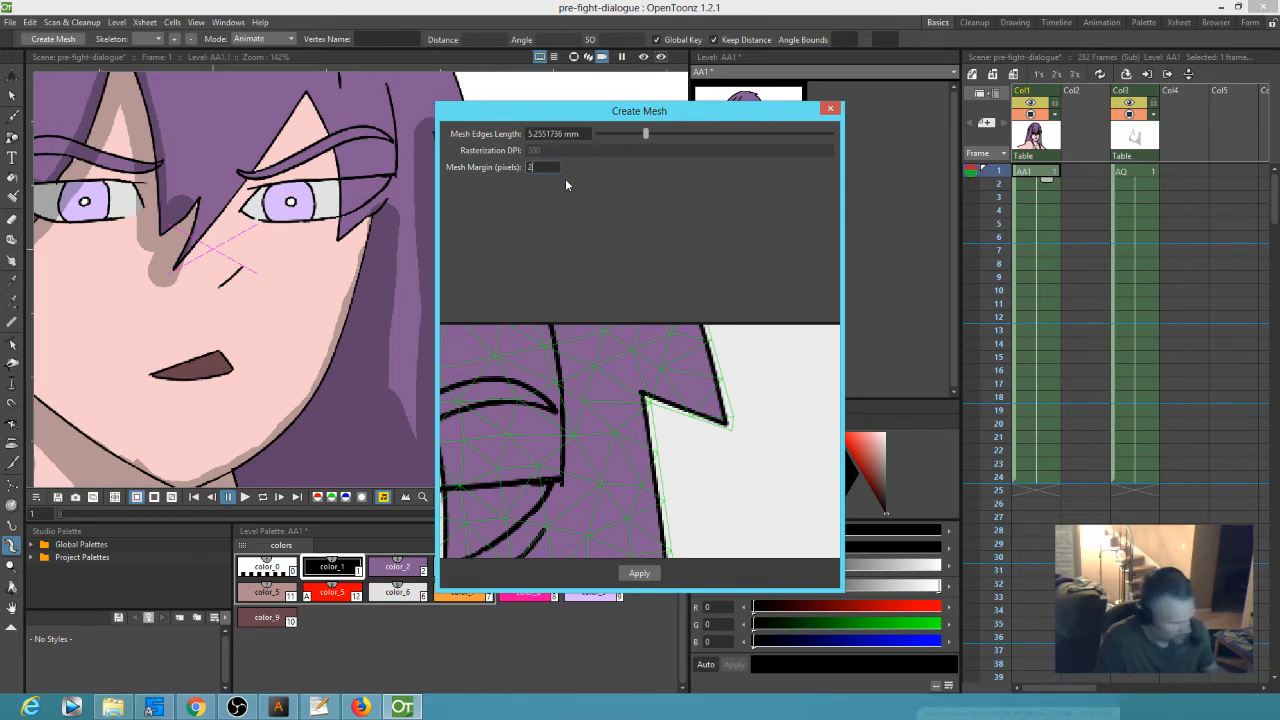
pyautogui.press('Return')
# - Inspect the mesh margin up close along the hair's outer outline, re-enter 2 pixels, and close the mesh settings without applying them
pyautogui.scroll(3, 705, 499)
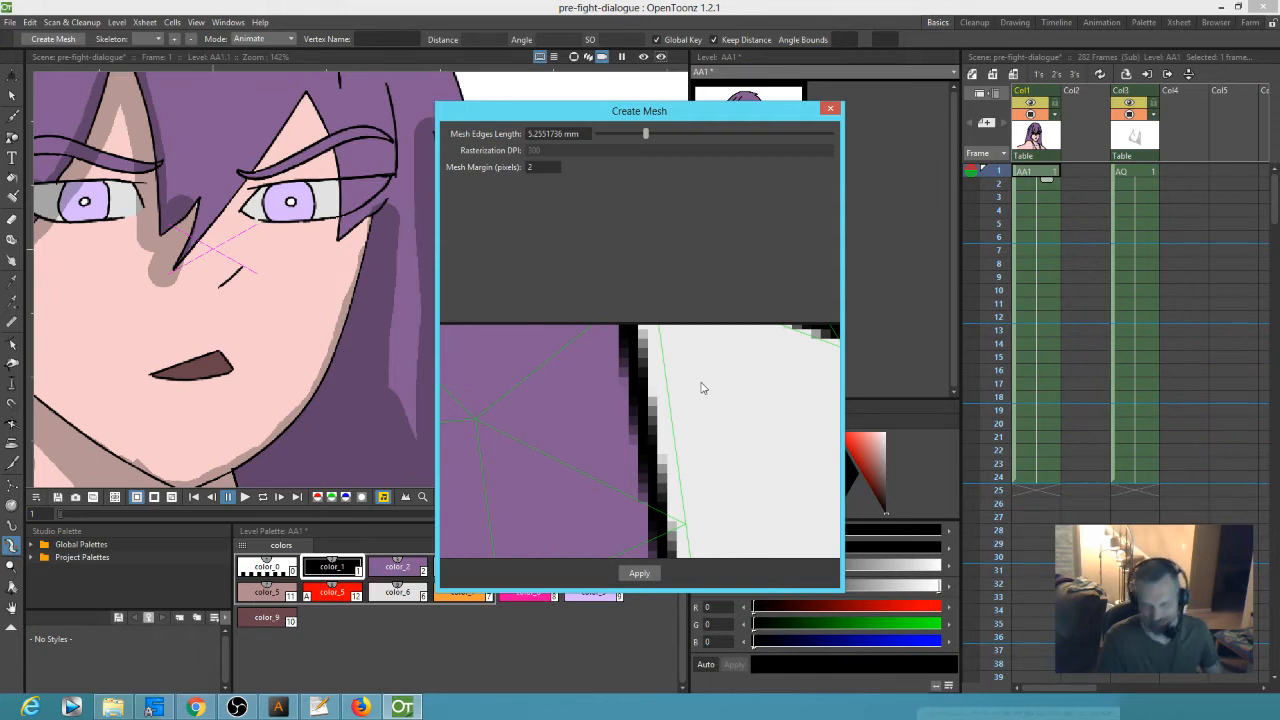
pyautogui.click(539, 168)
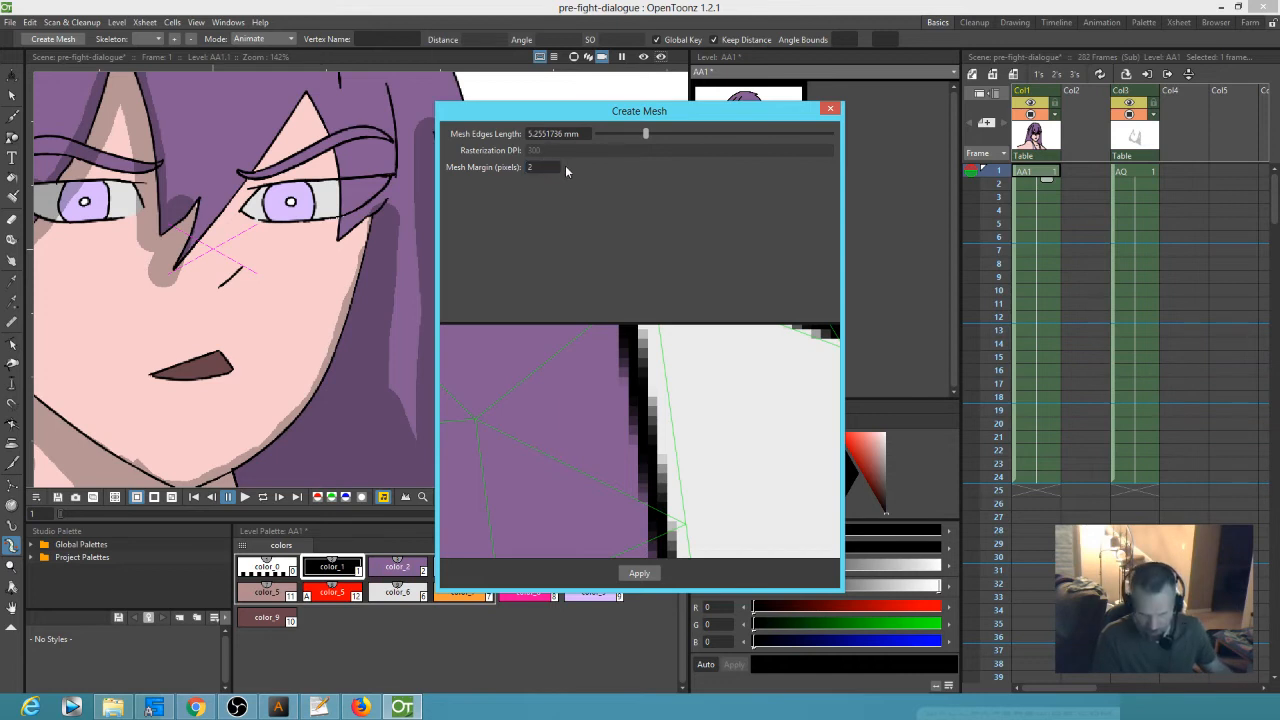
pyautogui.click(537, 167)
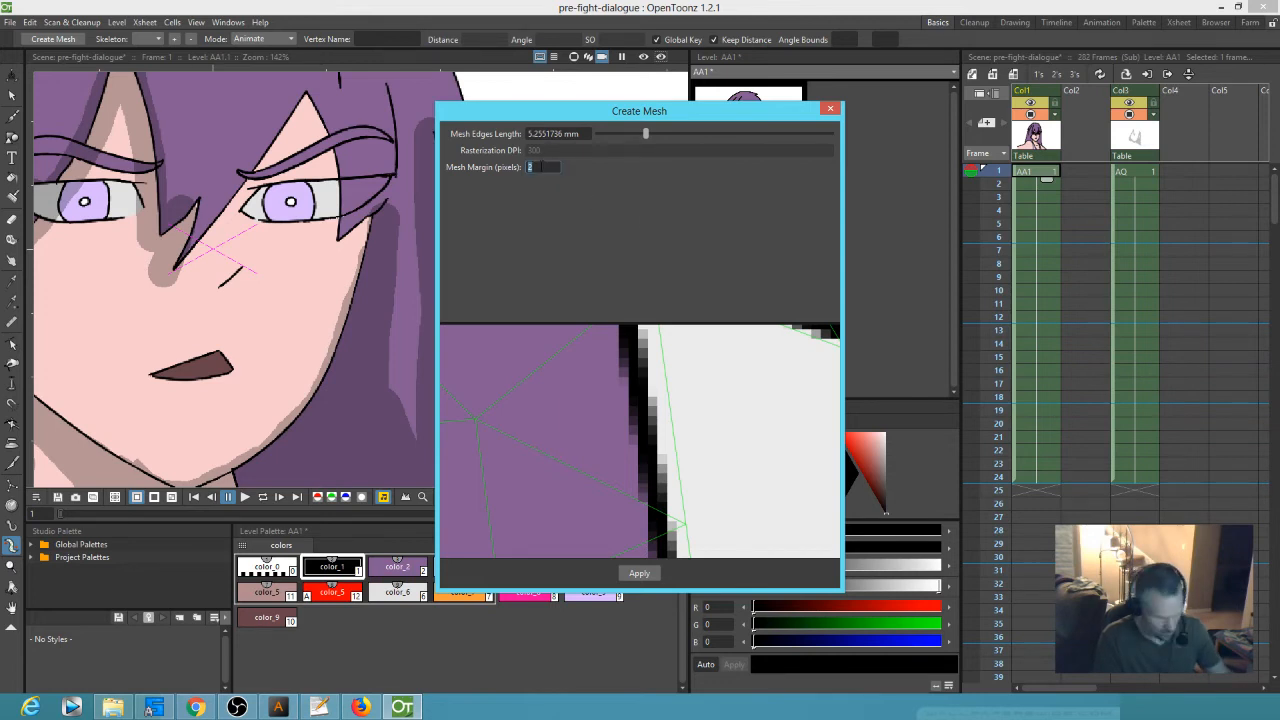
pyautogui.write('2')
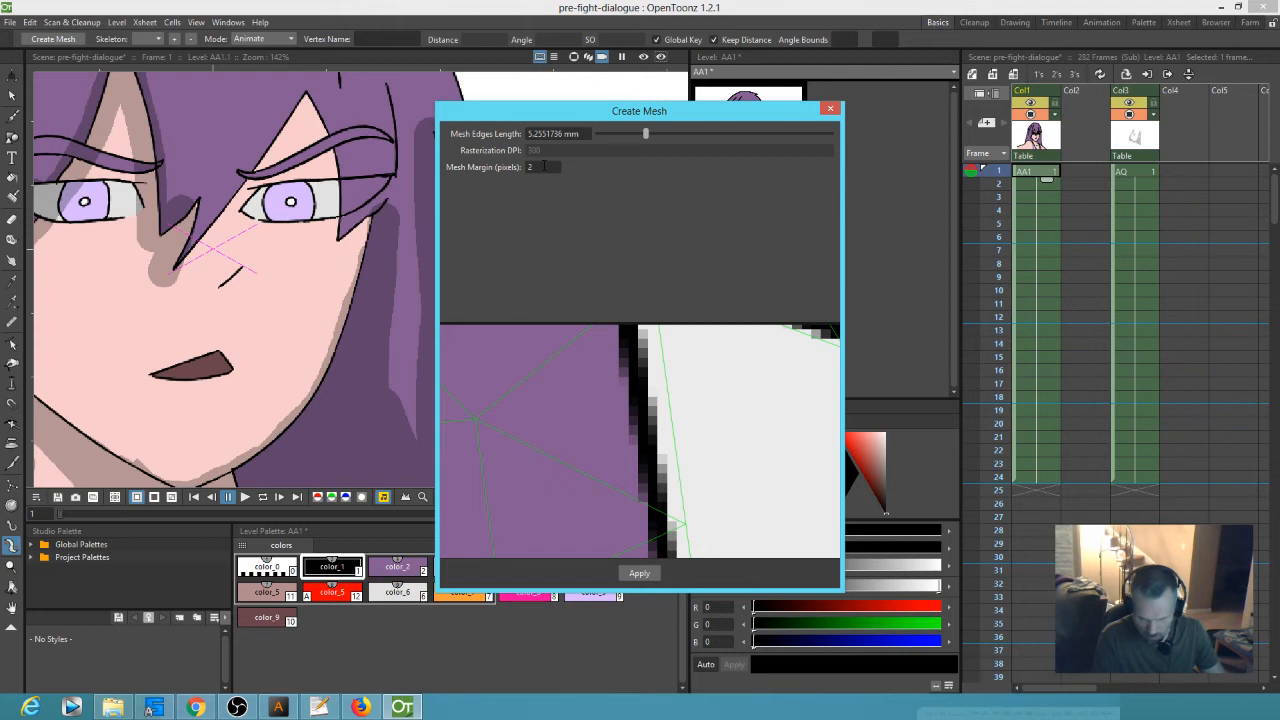
pyautogui.click(542, 167)
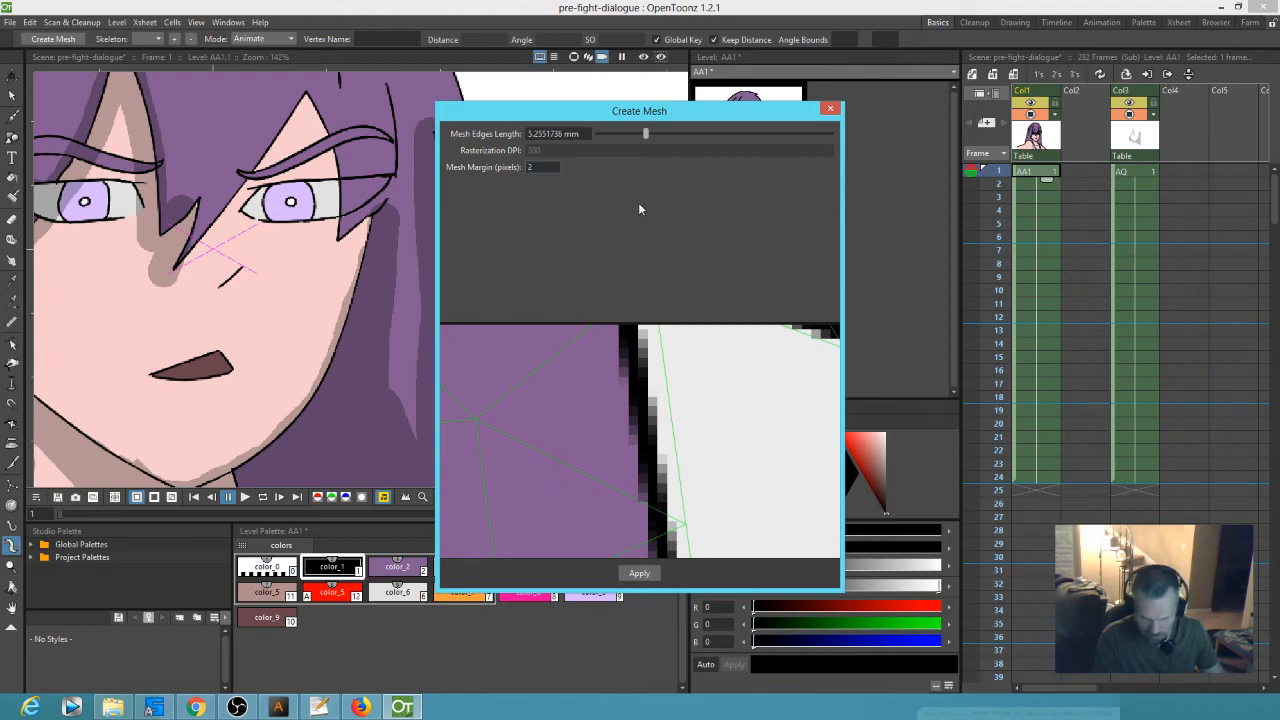
pyautogui.click(830, 109)
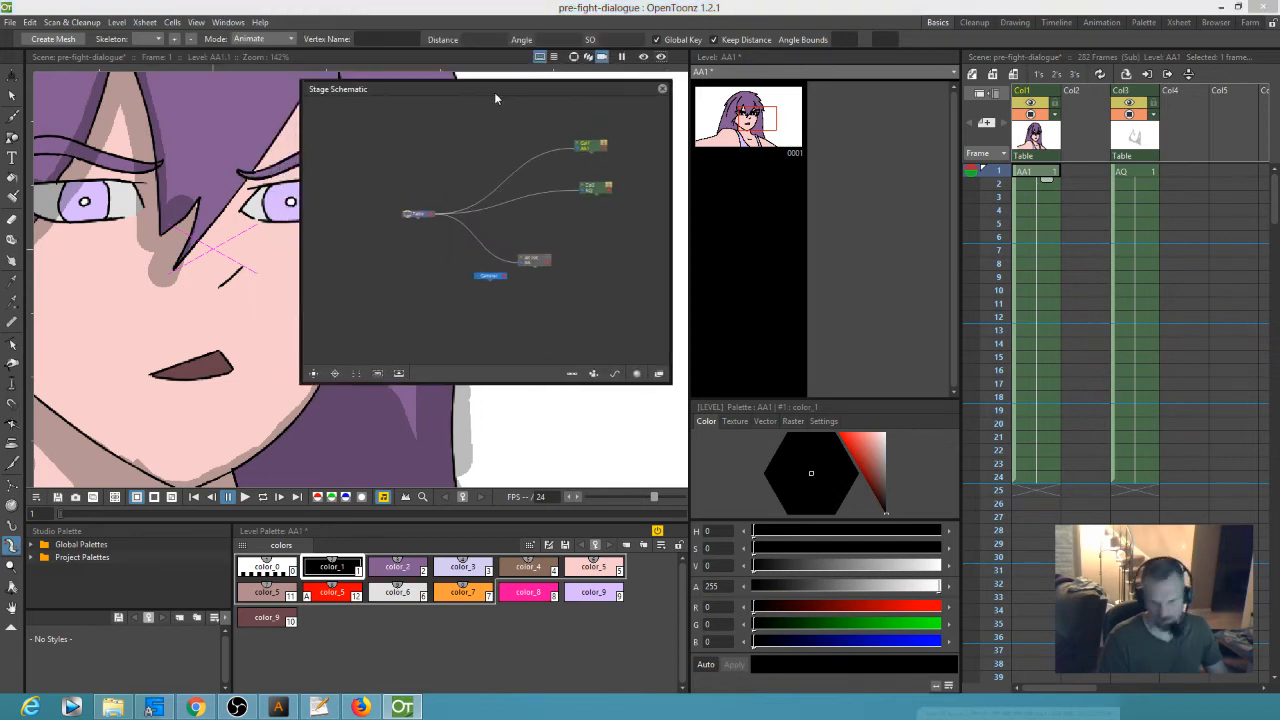
# - Move the Stage Schematic clear of the viewer and create the AA1 mesh with the edge length and margin already set
pyautogui.moveTo(494, 94); pyautogui.dragTo(950, 292)
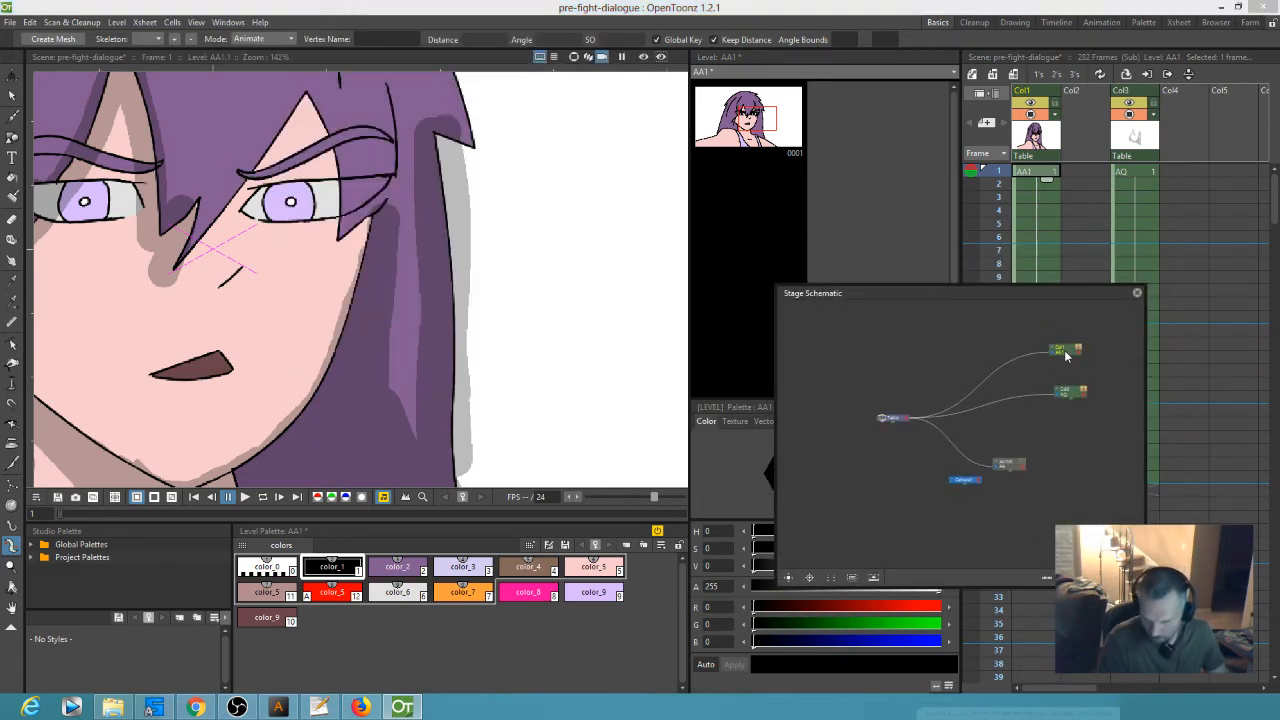
pyautogui.click(53, 38)
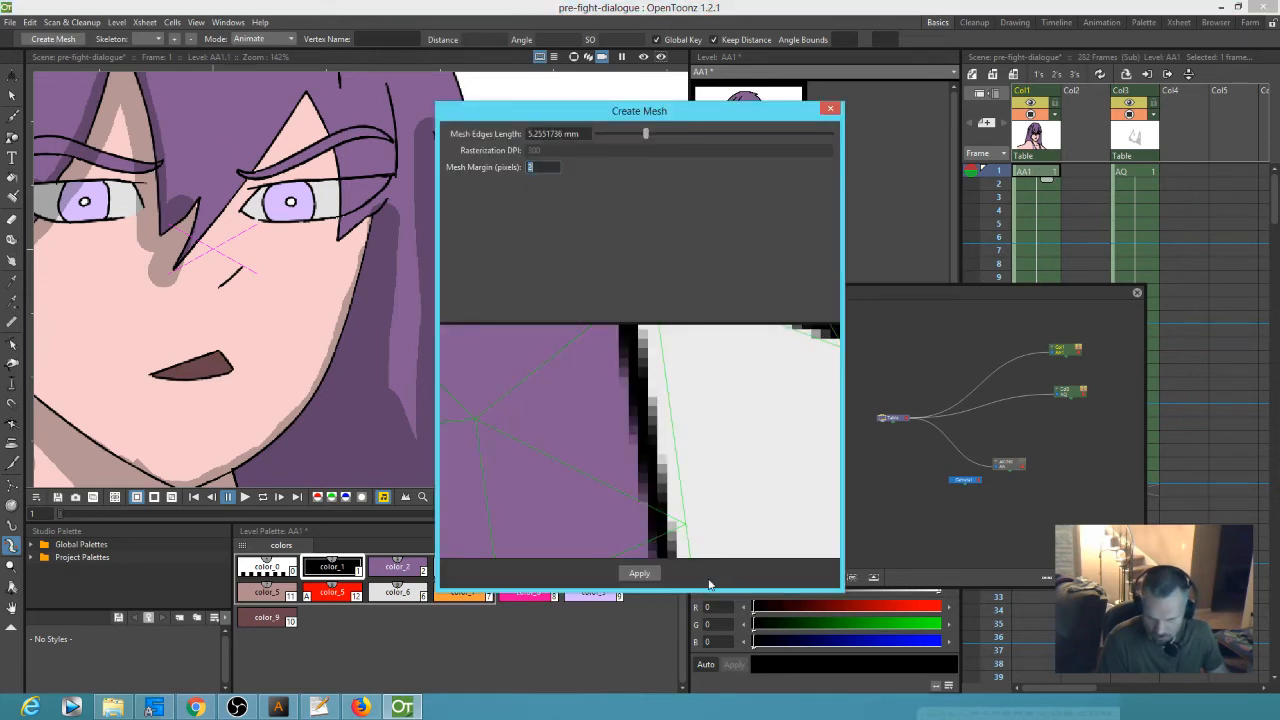
pyautogui.click(639, 573)
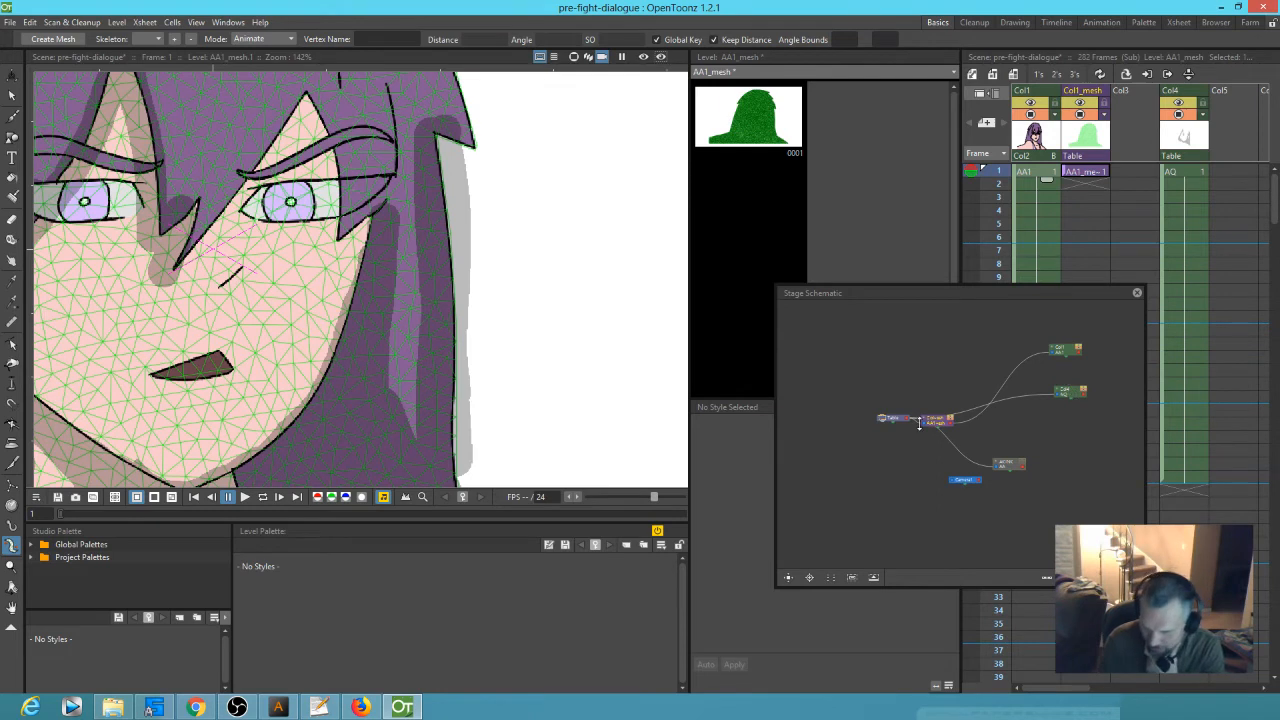
# - Link the AQ shadow node to the AA1 mesh node in the Stage Schematic and space out the three nodes
pyautogui.moveTo(931, 420); pyautogui.dragTo(956, 360)
pyautogui.moveTo(1058, 393); pyautogui.dragTo(969, 364)
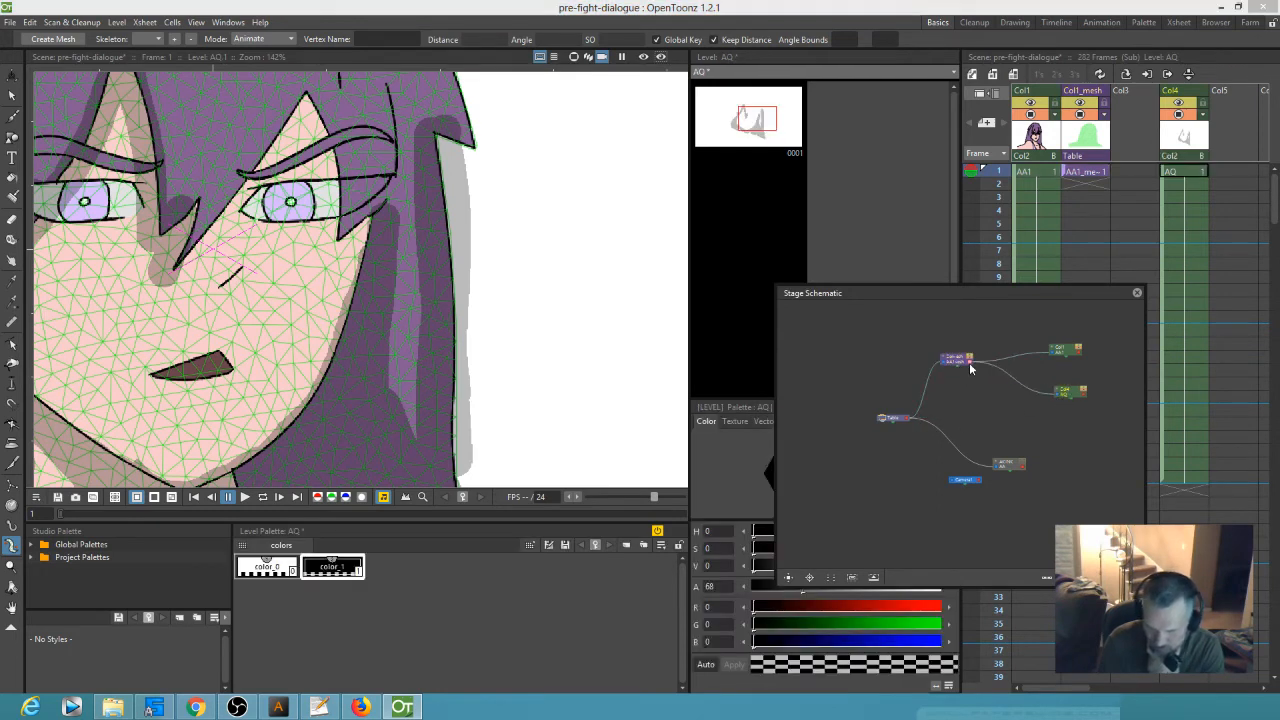
pyautogui.moveTo(955, 361); pyautogui.dragTo(988, 366)
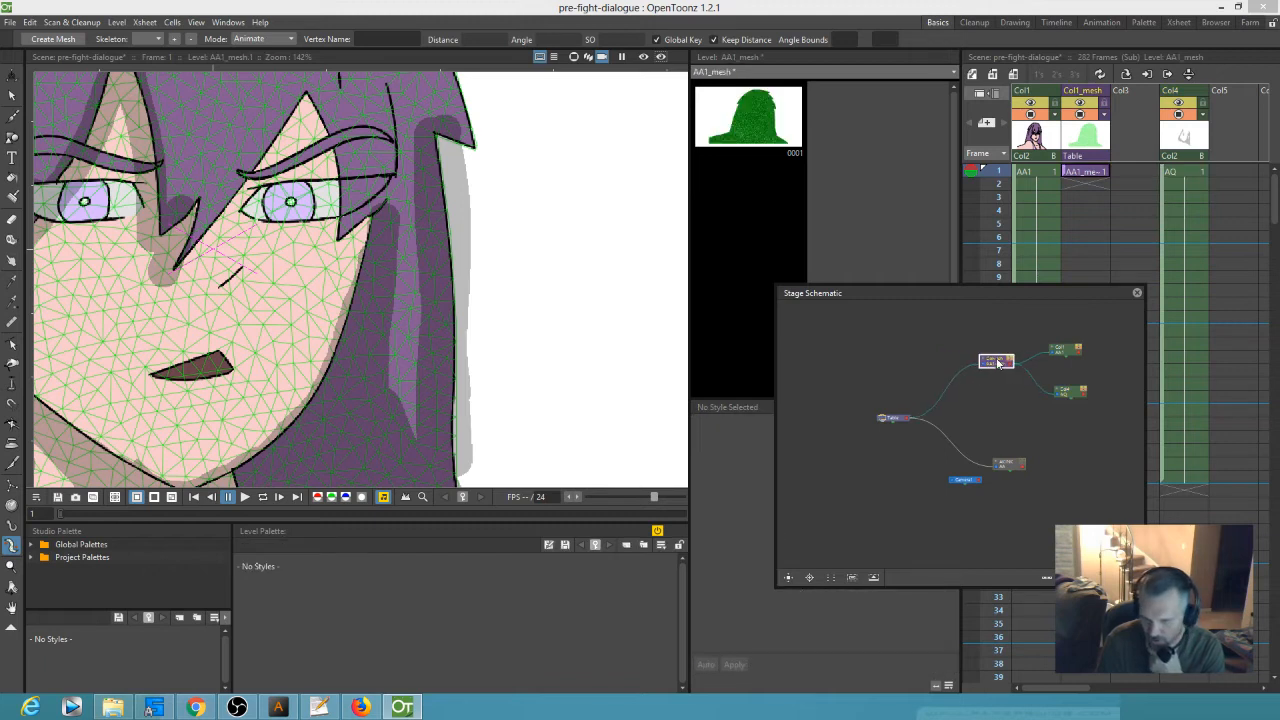
pyautogui.moveTo(1076, 350); pyautogui.dragTo(1076, 342)
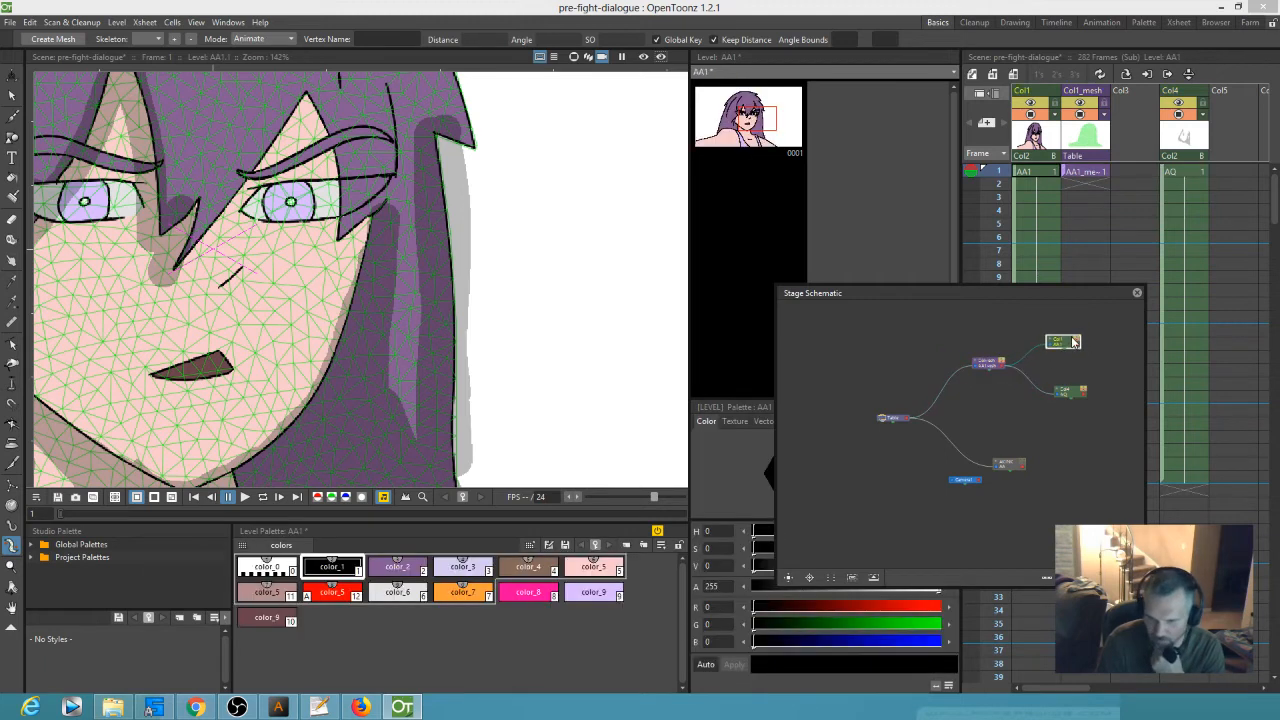
pyautogui.moveTo(1076, 392); pyautogui.dragTo(1078, 384)
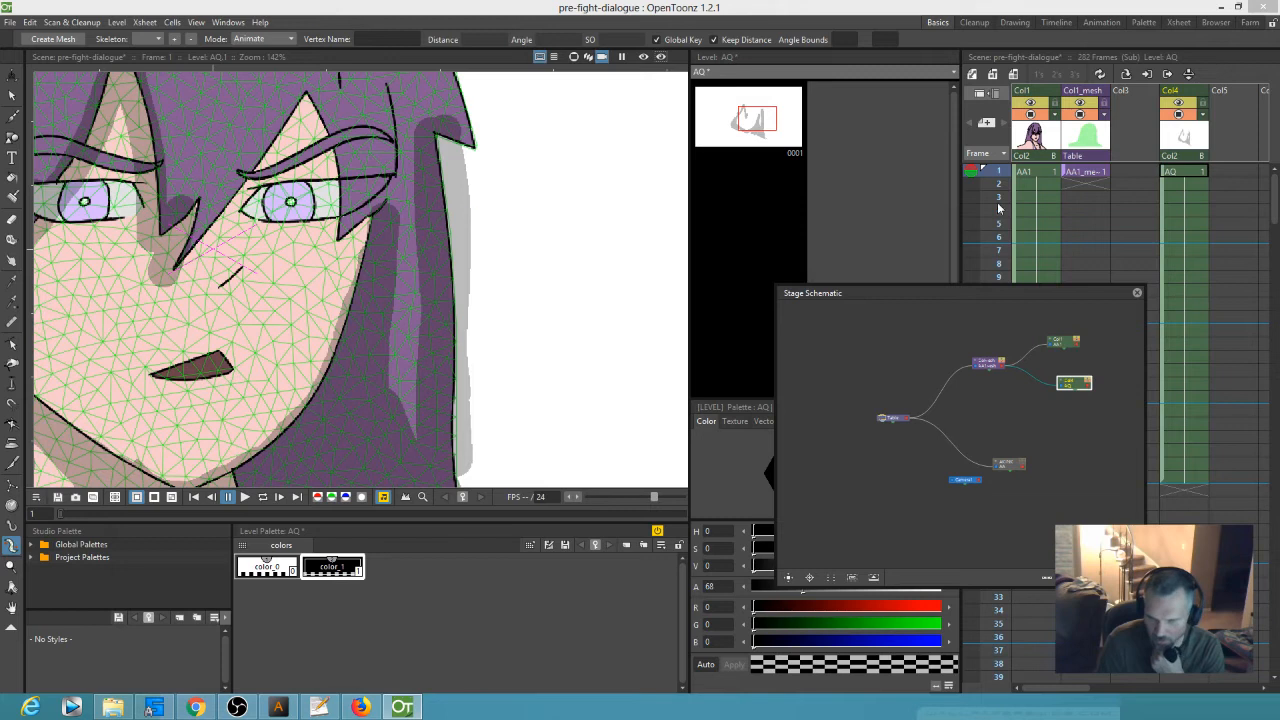
# - Build a skeleton on the AA1 mesh with a root below the chest and vertices at the neck, chin and upper forehead
pyautogui.click(1078, 175)
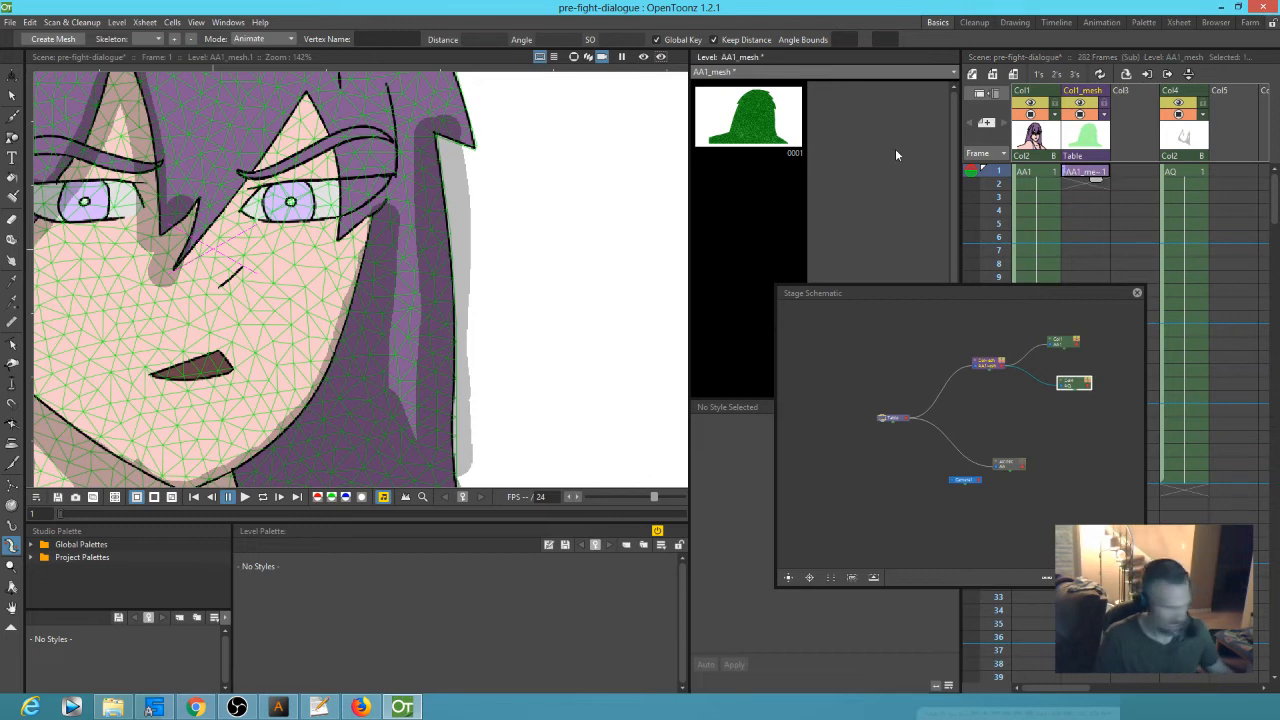
pyautogui.scroll(-2, 185, 213)
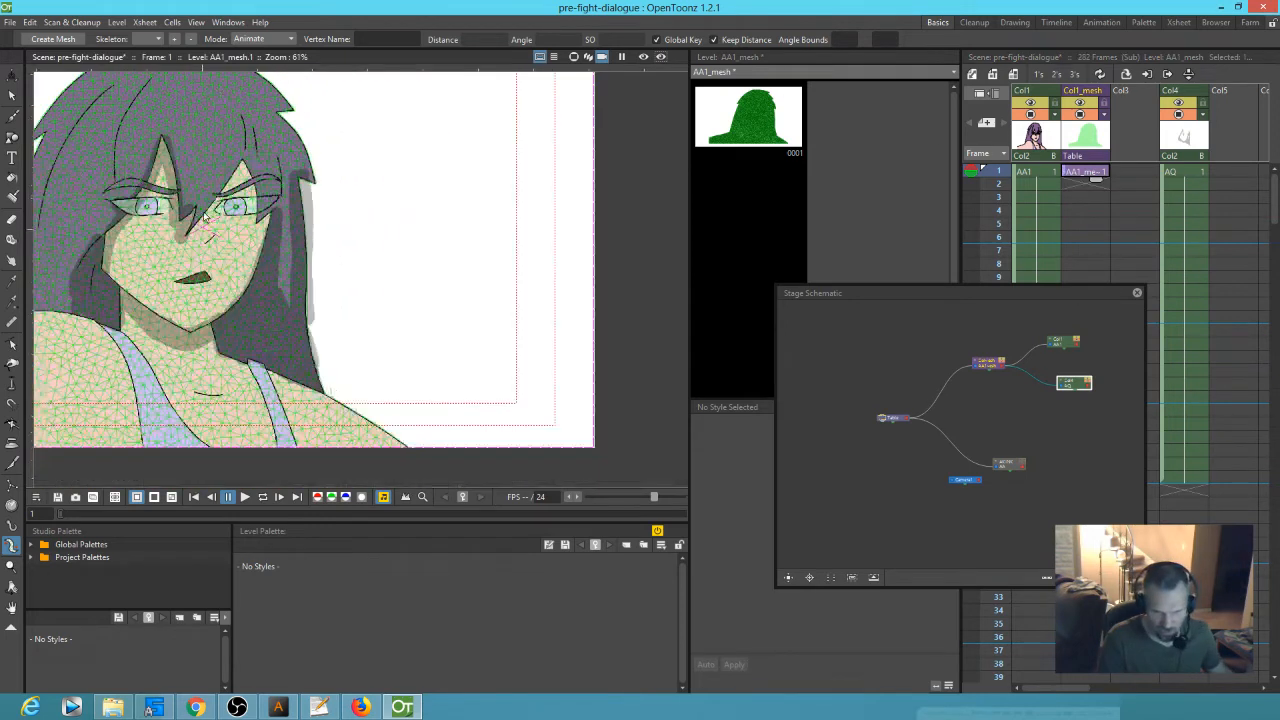
pyautogui.click(262, 39)
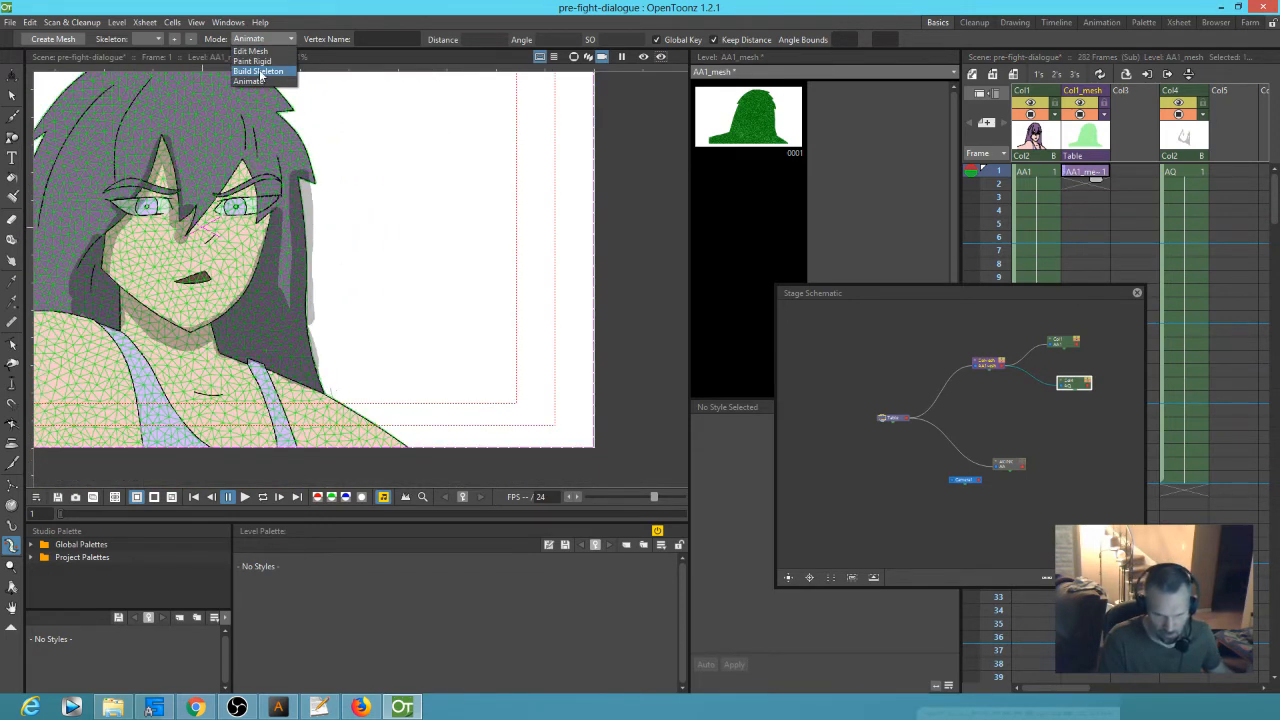
pyautogui.click(258, 71)
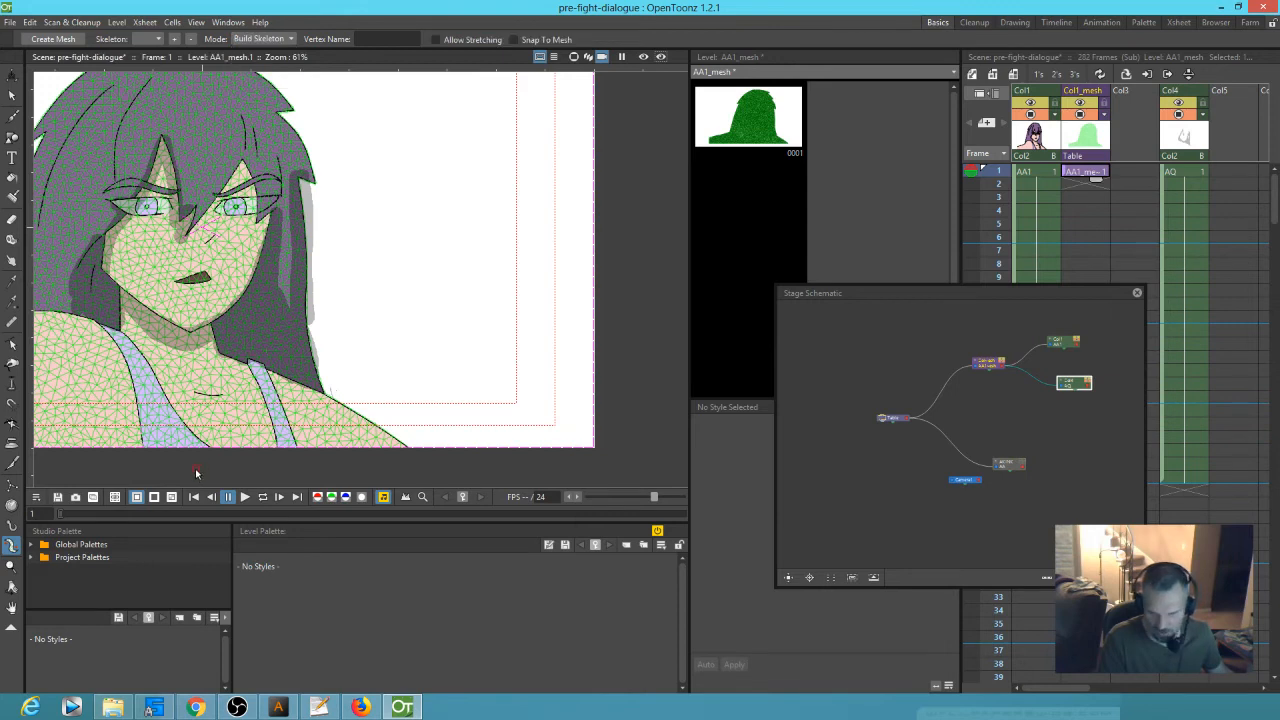
pyautogui.click(195, 467)
pyautogui.click(165, 351)
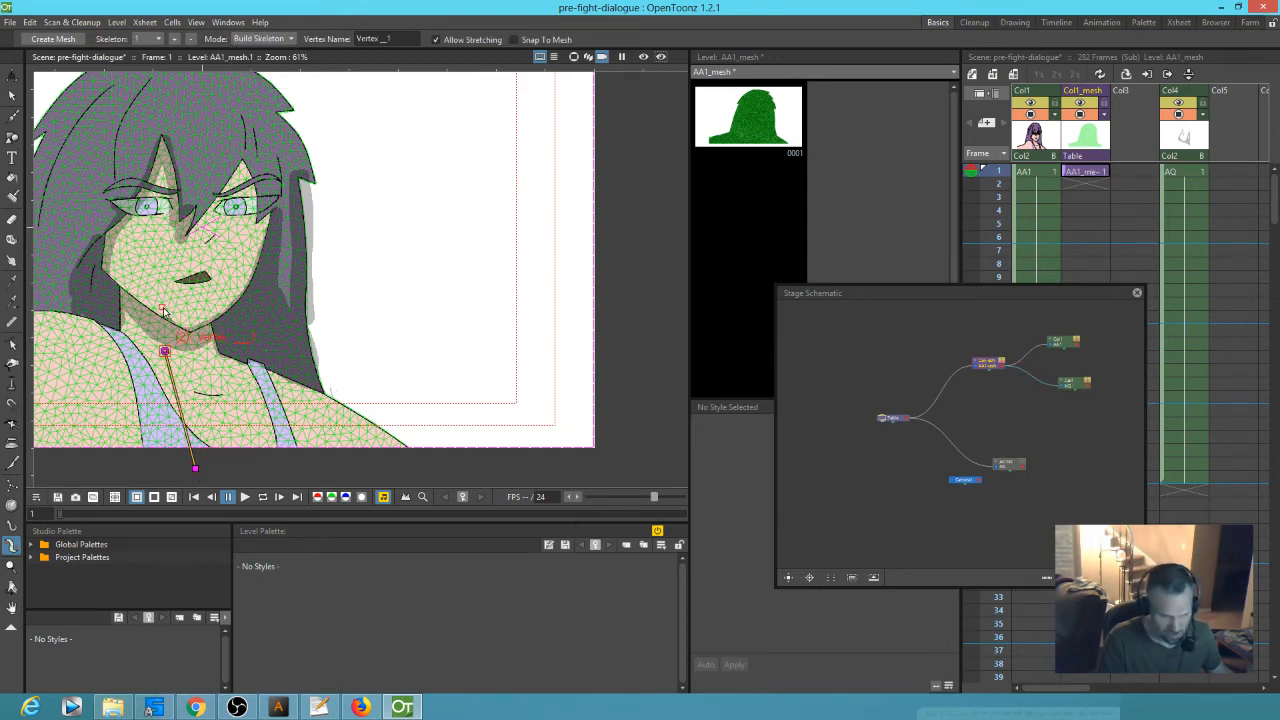
pyautogui.click(167, 296)
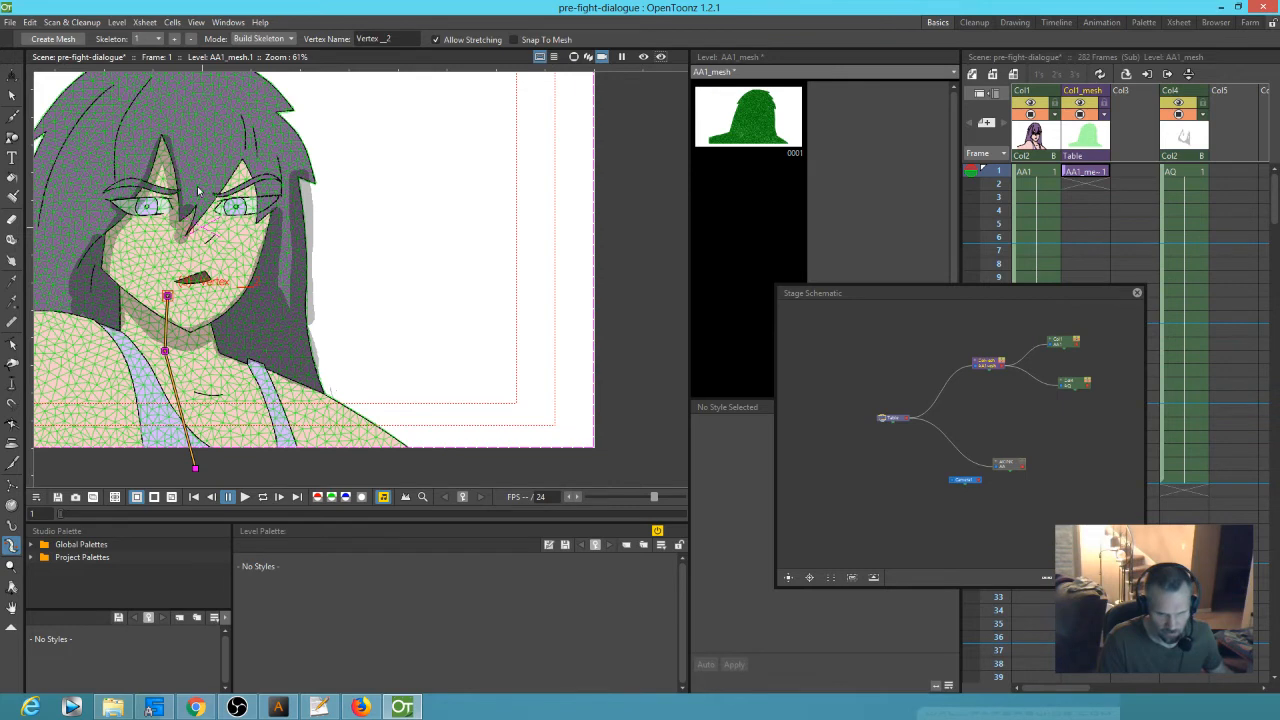
pyautogui.click(178, 128)
pyautogui.scroll(-3, 220, 128)
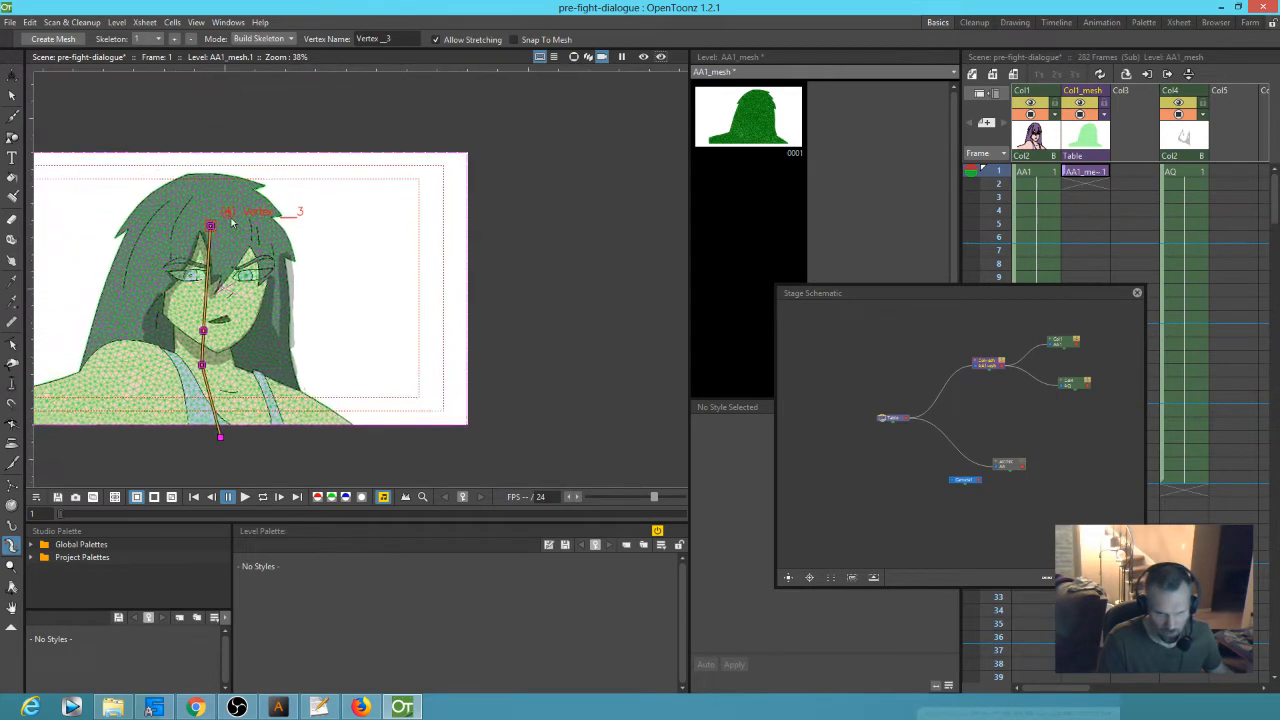
# - Add a skeleton vertex above the character's head and move the forehead and chin vertices slightly upward
pyautogui.click(215, 174)
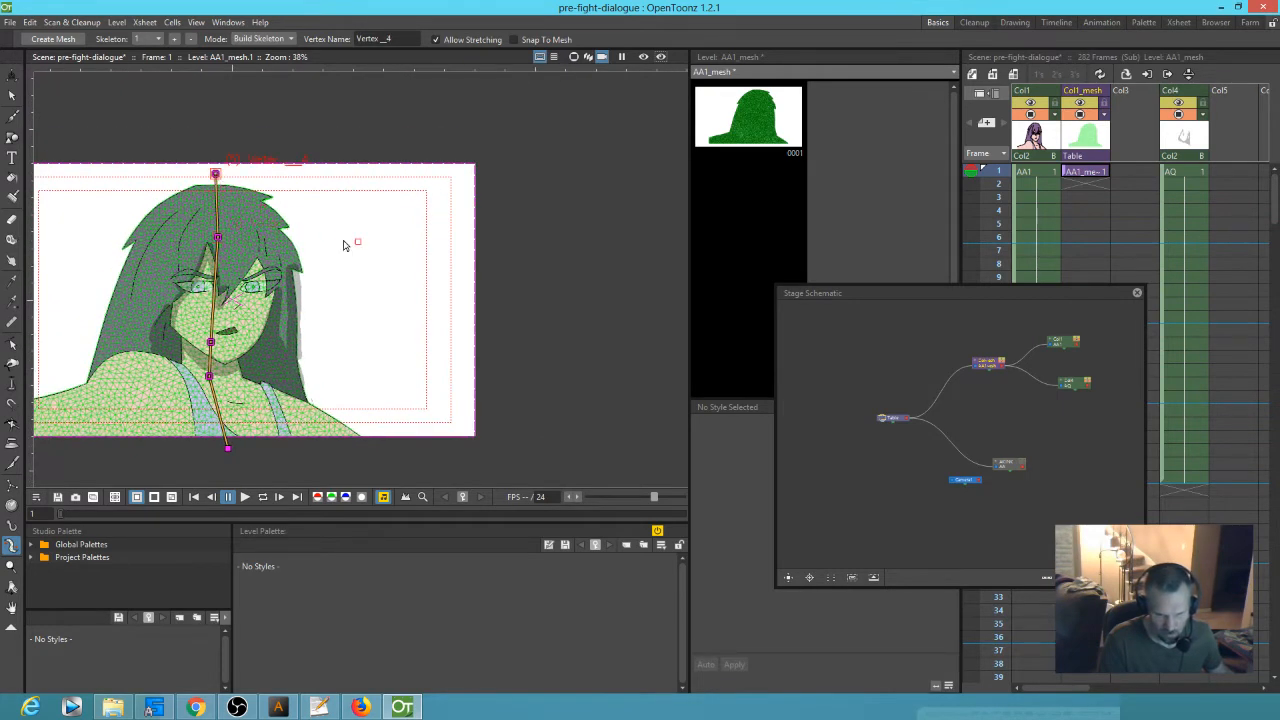
pyautogui.moveTo(217, 237); pyautogui.dragTo(218, 212)
pyautogui.moveTo(211, 343); pyautogui.dragTo(224, 322)
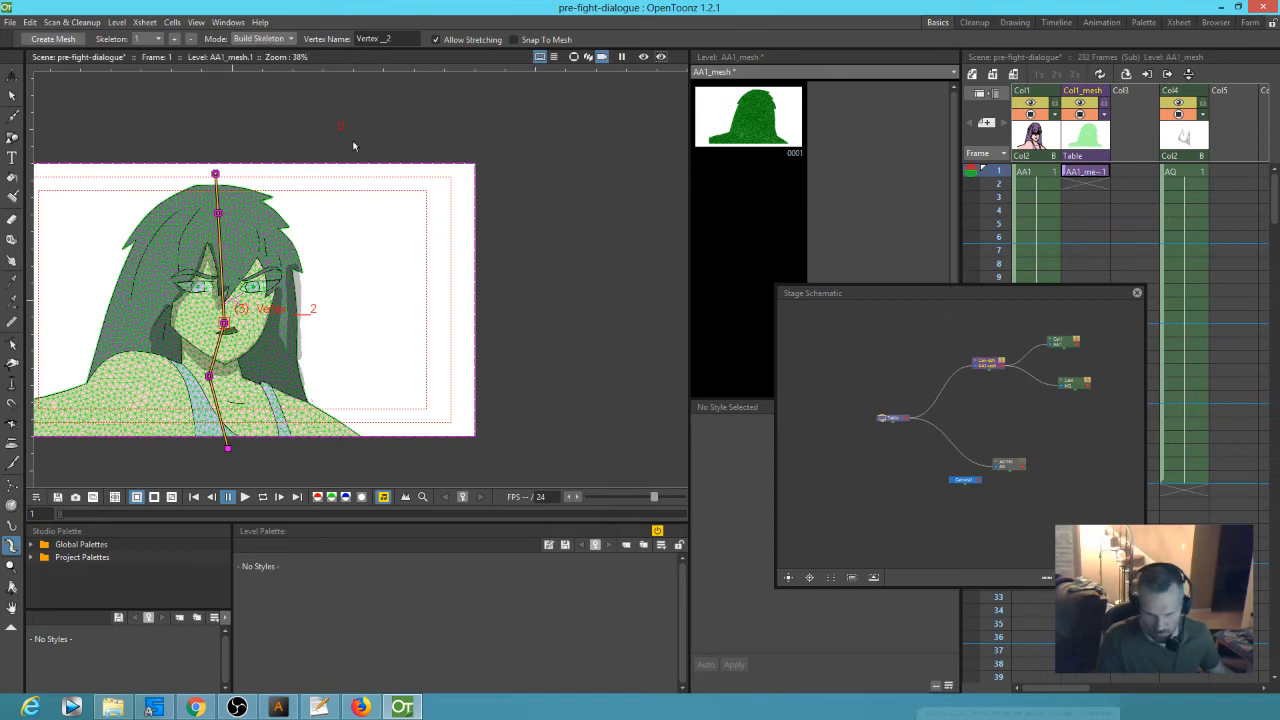
# - Set the Plastic tool's mode to Animate for the AA1_mesh skeleton
pyautogui.click(280, 40)
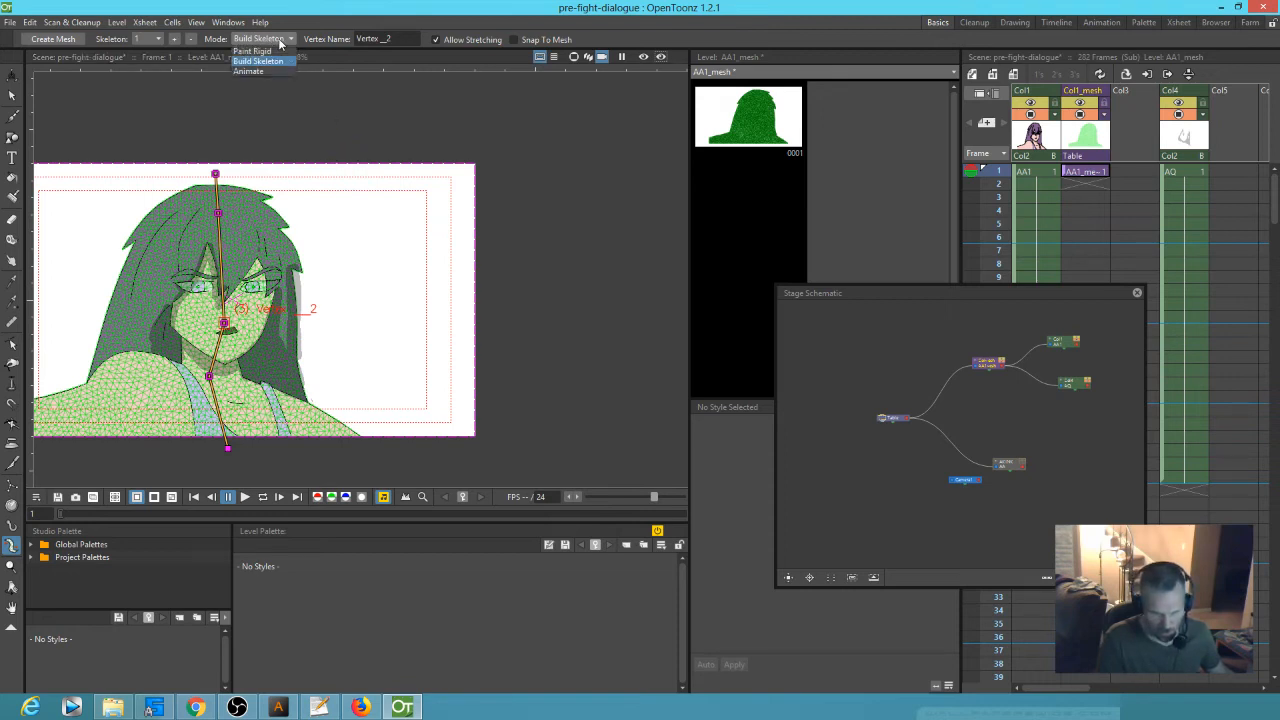
pyautogui.click(272, 88)
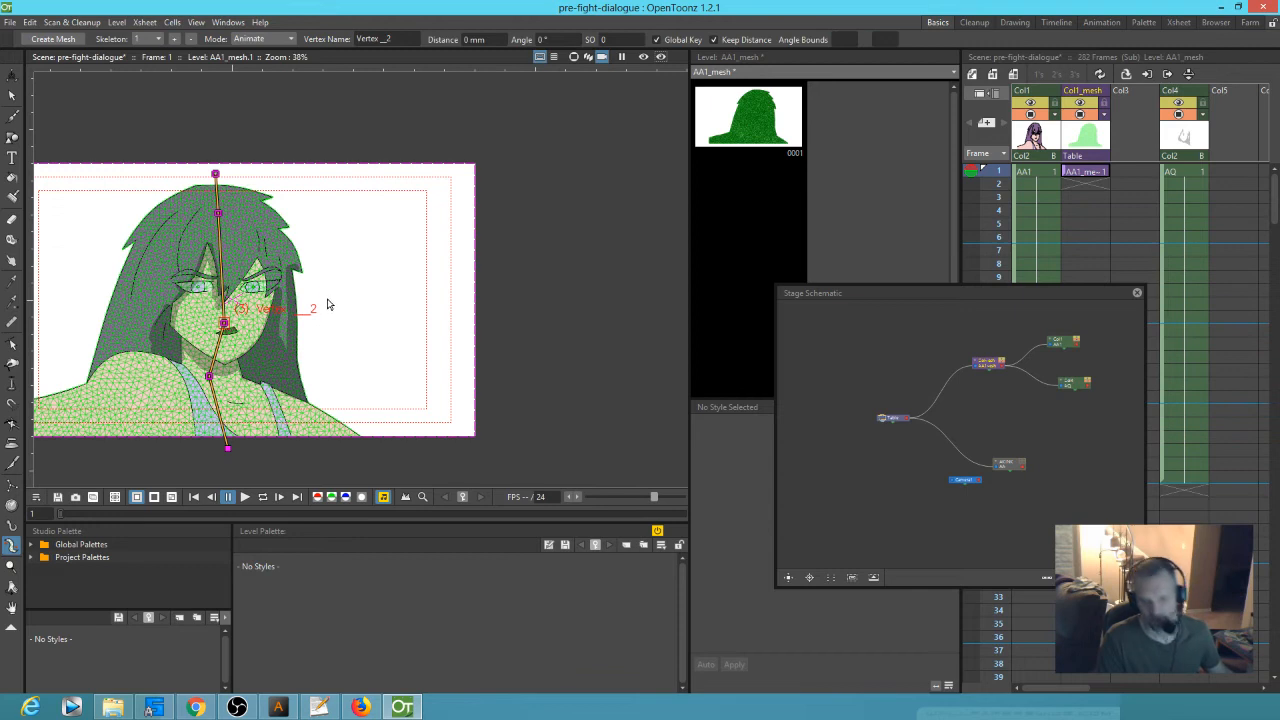
pyautogui.scroll(4, 248, 340)
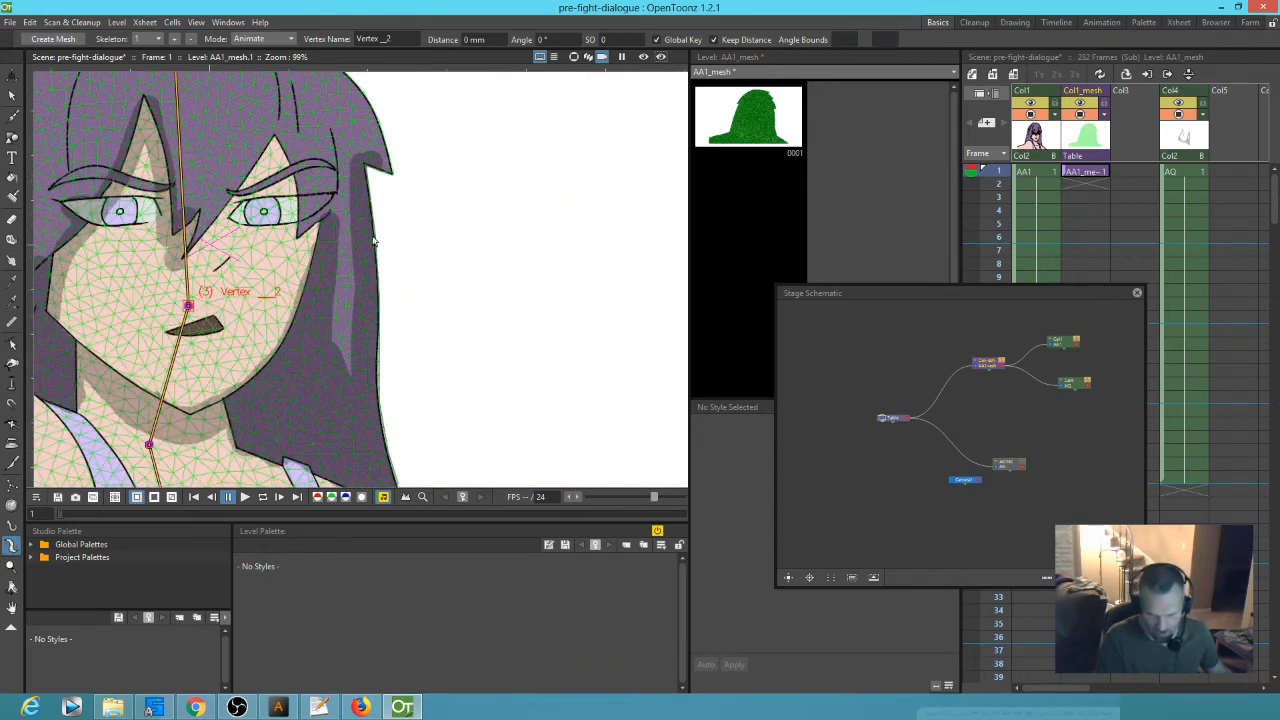
# - Hide the mesh column's overlay, close the stage schematic, and extend the AA1_mesh exposure through frame 24
pyautogui.click(1080, 114)
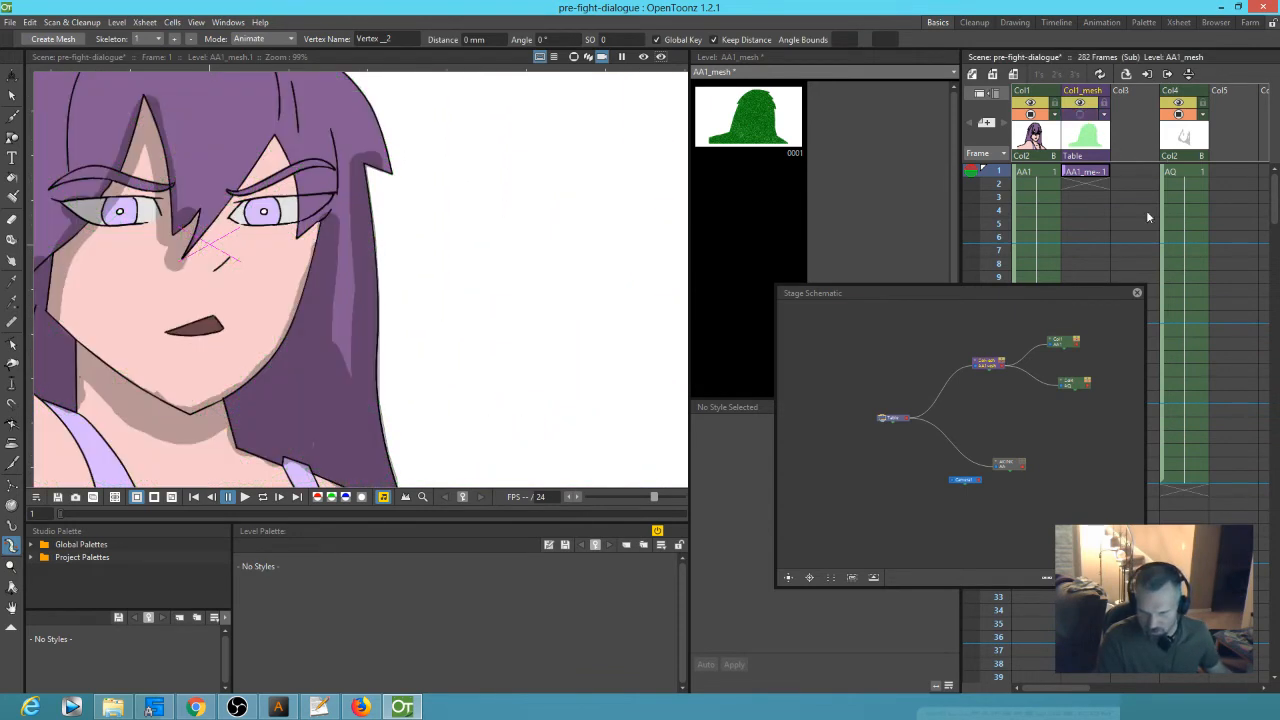
pyautogui.click(1136, 292)
pyautogui.scroll(-3, 469, 293)
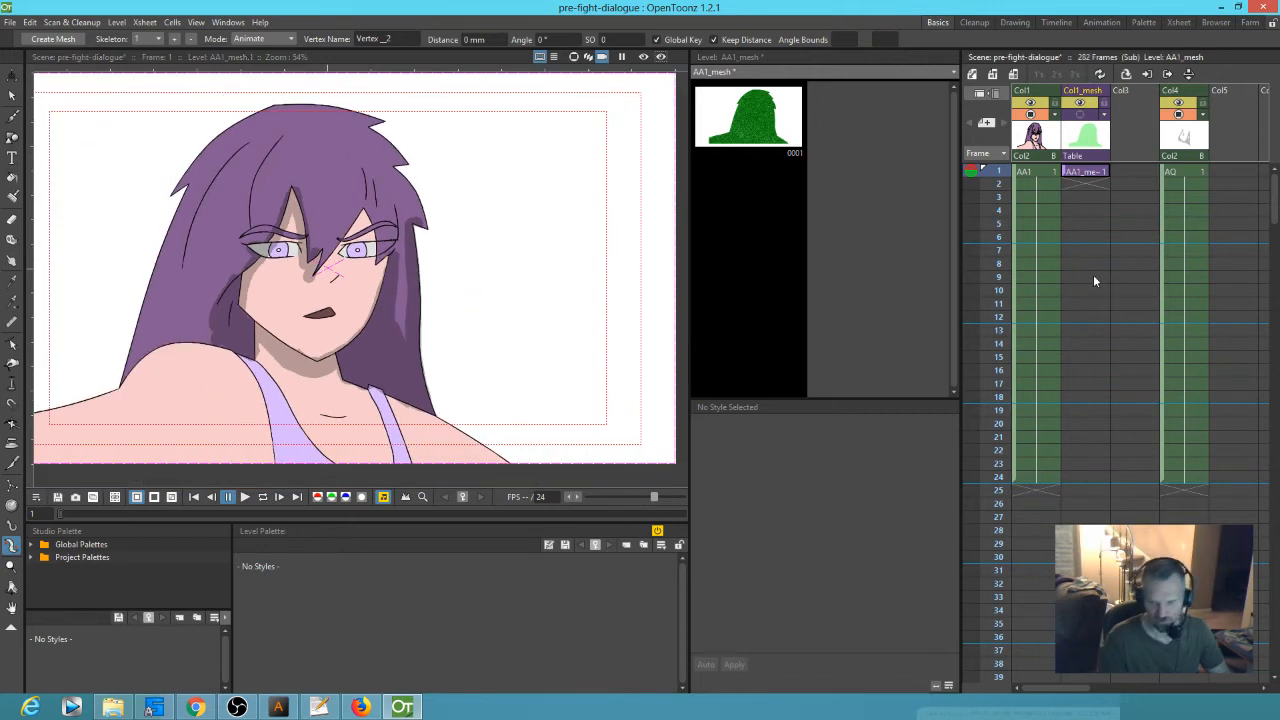
pyautogui.click(1097, 176)
pyautogui.moveTo(1097, 178); pyautogui.dragTo(1090, 465)
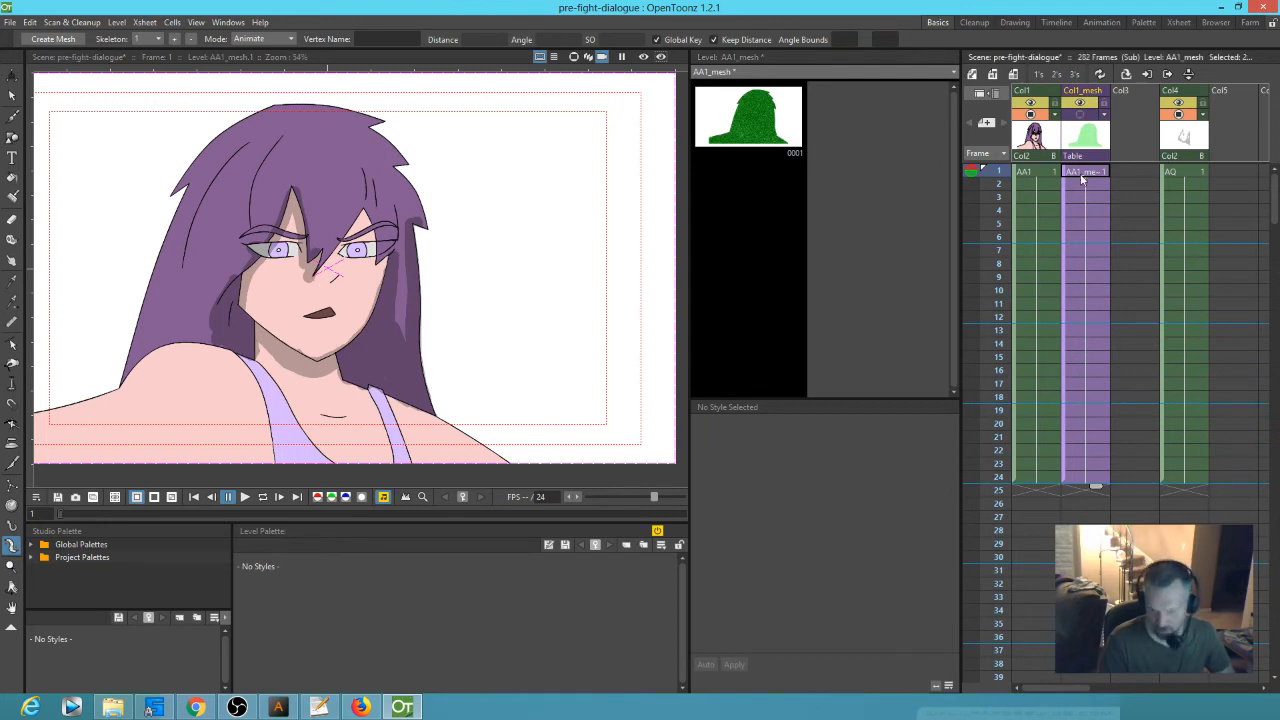
# - Show the mesh again and pose the skeleton at frame 1, rotating the mouth vertex about -0.3° and the forehead vertex about 0.25°
pyautogui.click(1081, 115)
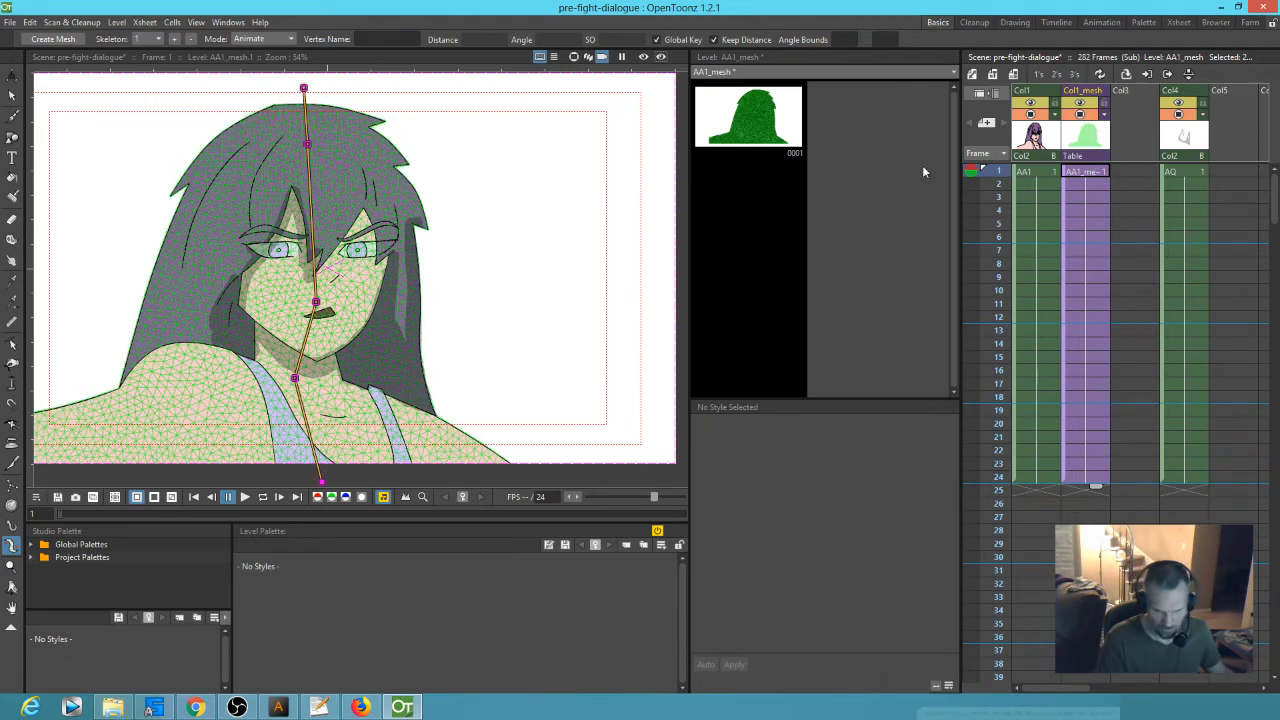
pyautogui.moveTo(316, 302); pyautogui.dragTo(323, 305)
pyautogui.scroll(-5, 334, 306)
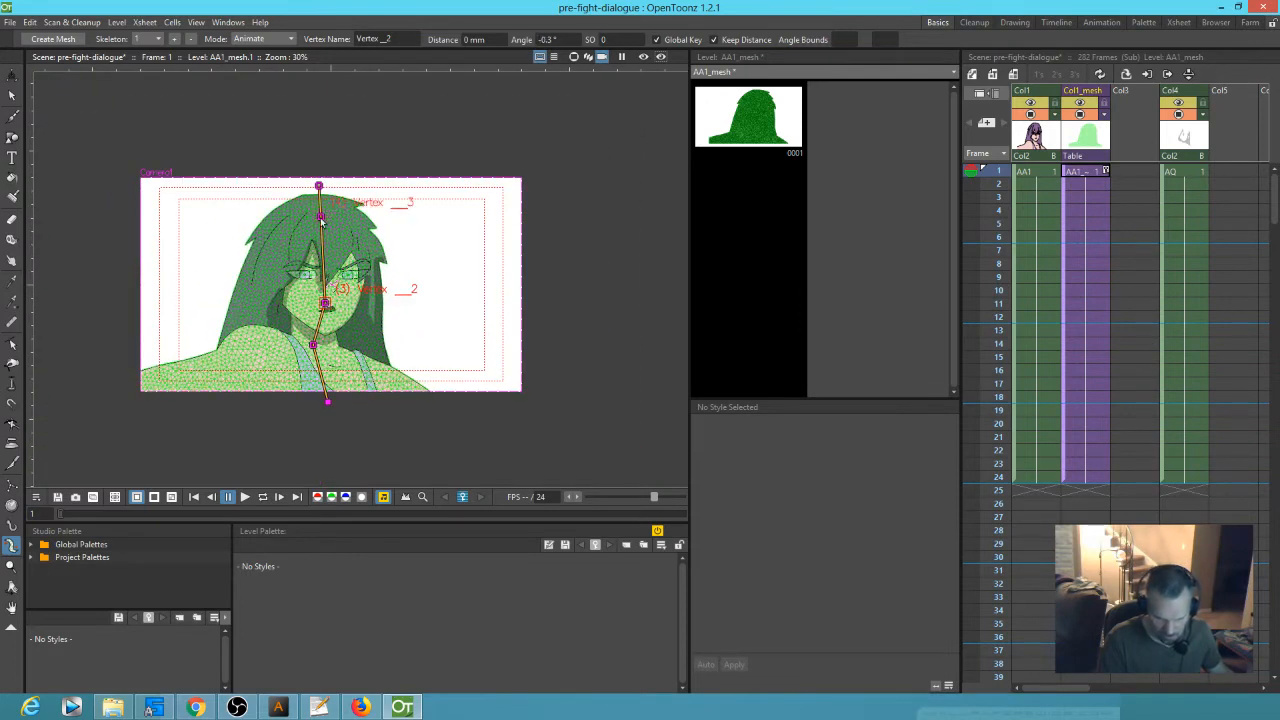
pyautogui.scroll(5, 326, 225)
pyautogui.moveTo(304, 193)
pyautogui.mouseDown()
pyautogui.moveTo(321, 192)
pyautogui.moveTo(292, 180)
pyautogui.moveTo(302, 186)
pyautogui.mouseUp()
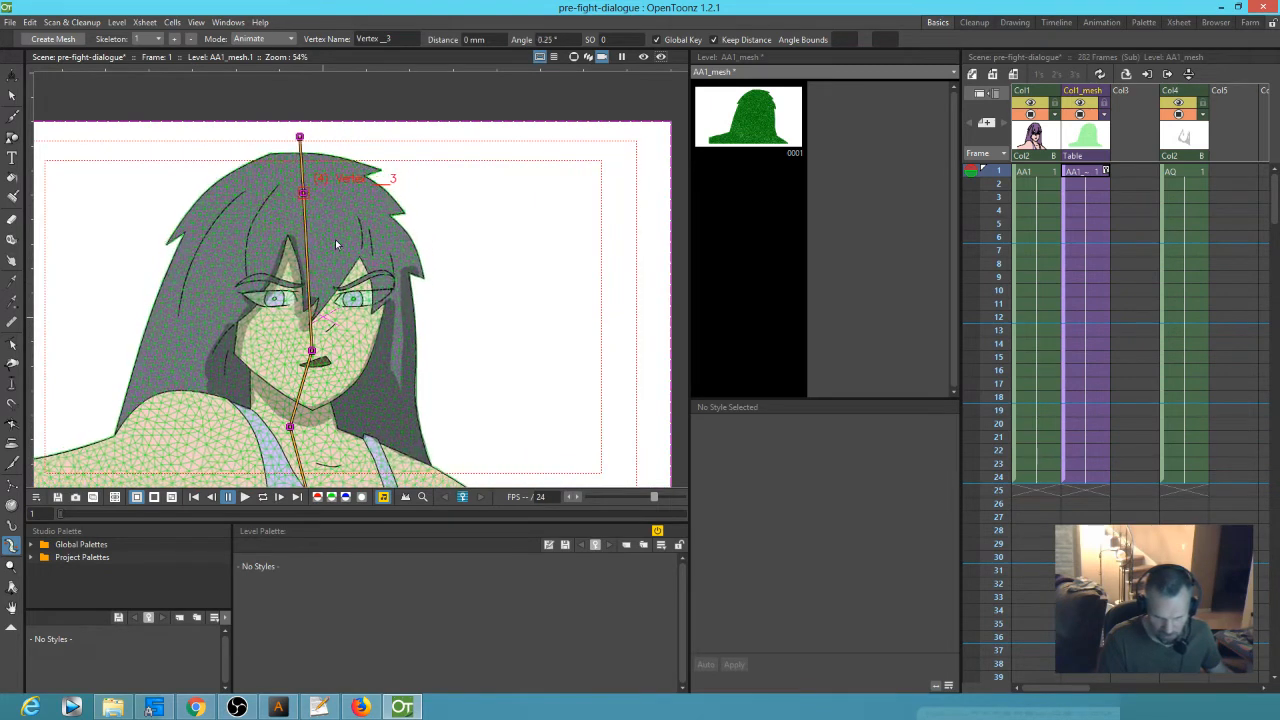
# - Hide the mesh column's overlay and inspect the clean artwork around the head
pyautogui.scroll(-3, 337, 245)
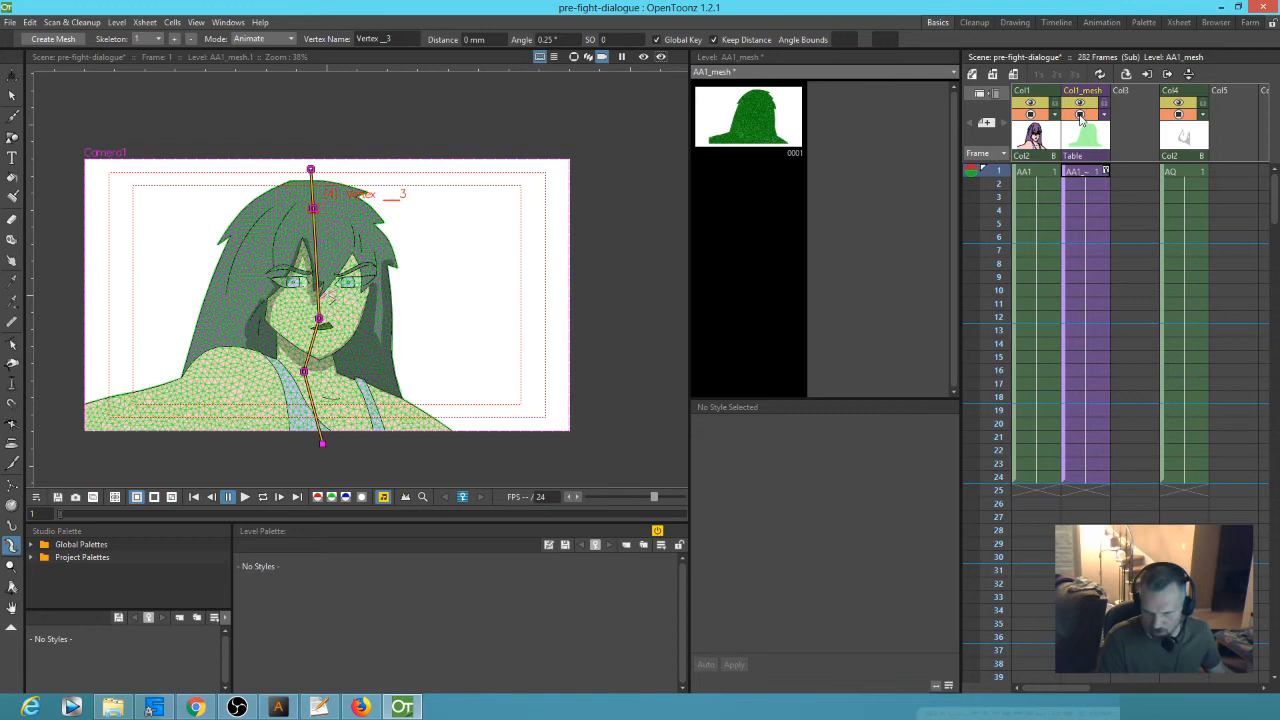
pyautogui.click(1080, 114)
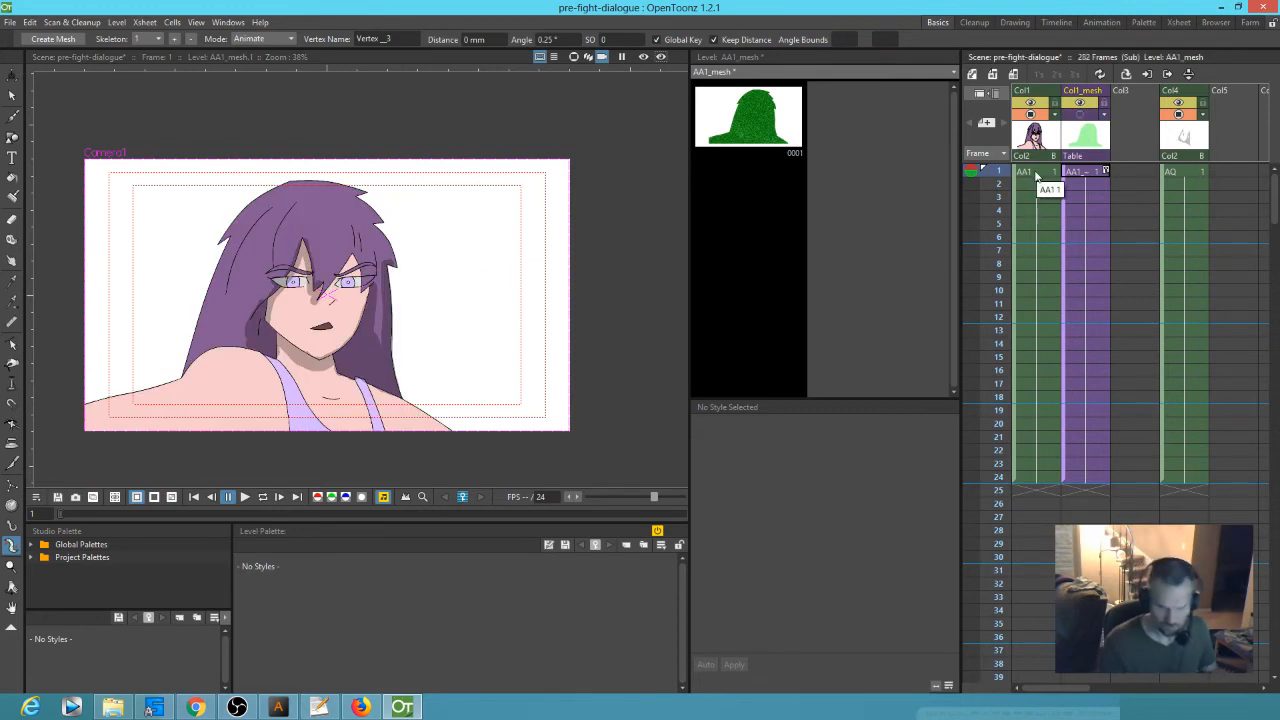
pyautogui.scroll(2, 420, 271)
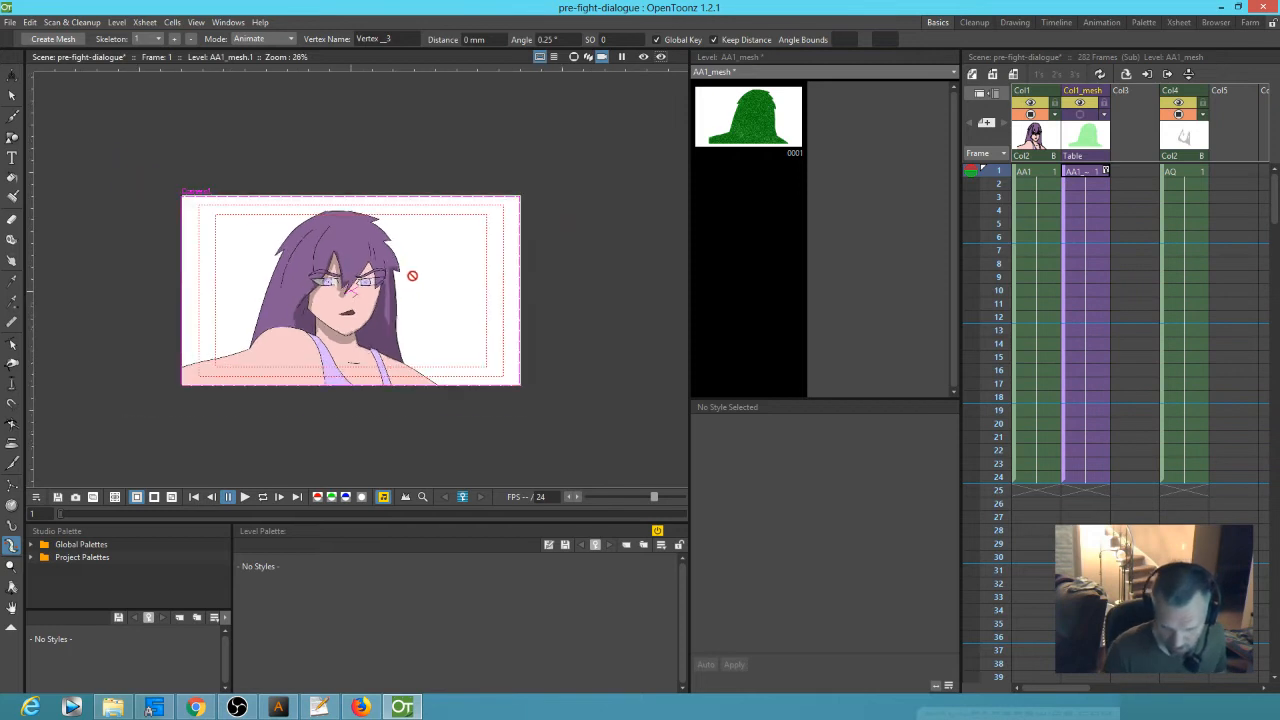
pyautogui.moveTo(420, 271); pyautogui.dragTo(491, 242)
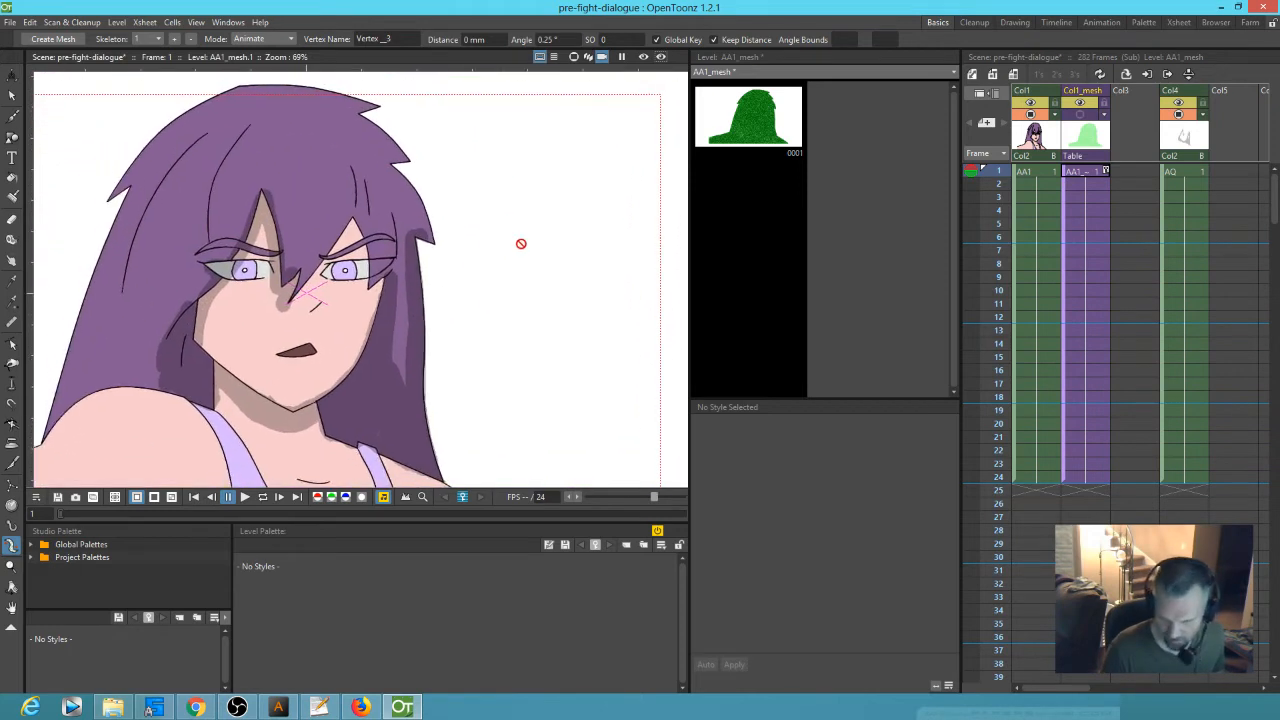
# - Try to paint on frame 1 of the AQ shadow level with the Paint Brush in Areas mode
pyautogui.click(1188, 173)
pyautogui.press('b')
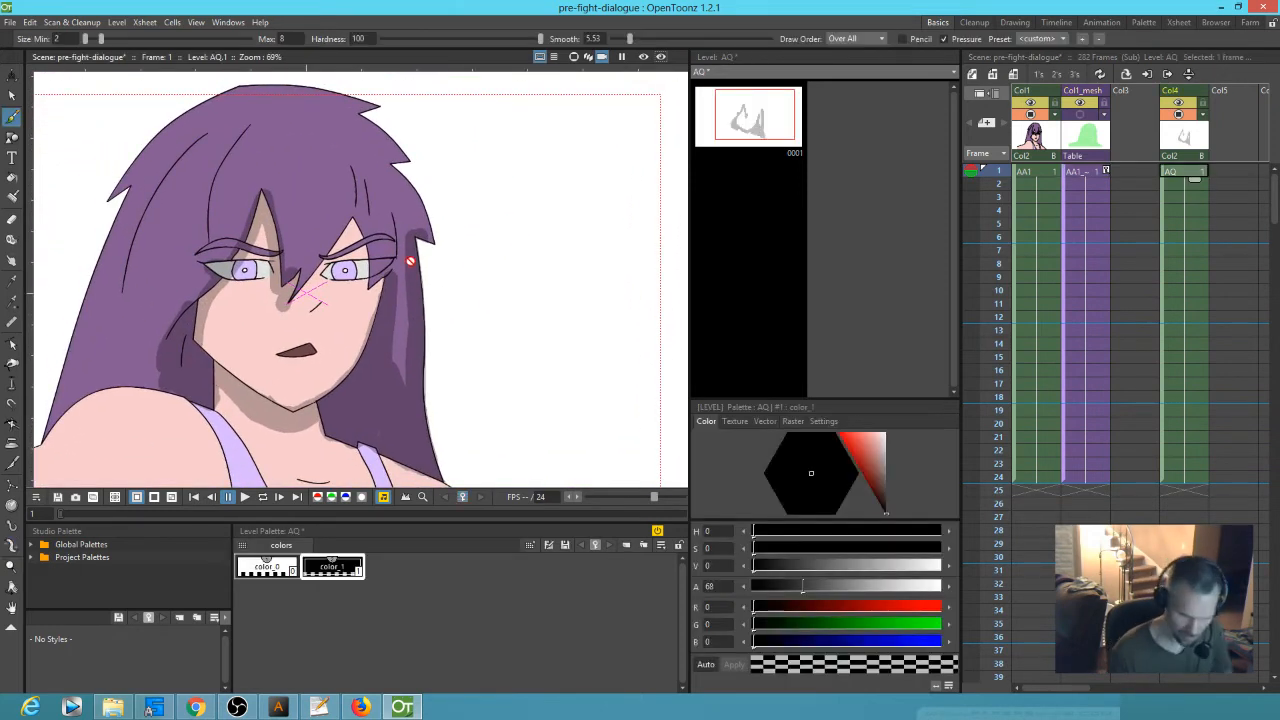
pyautogui.press('k')
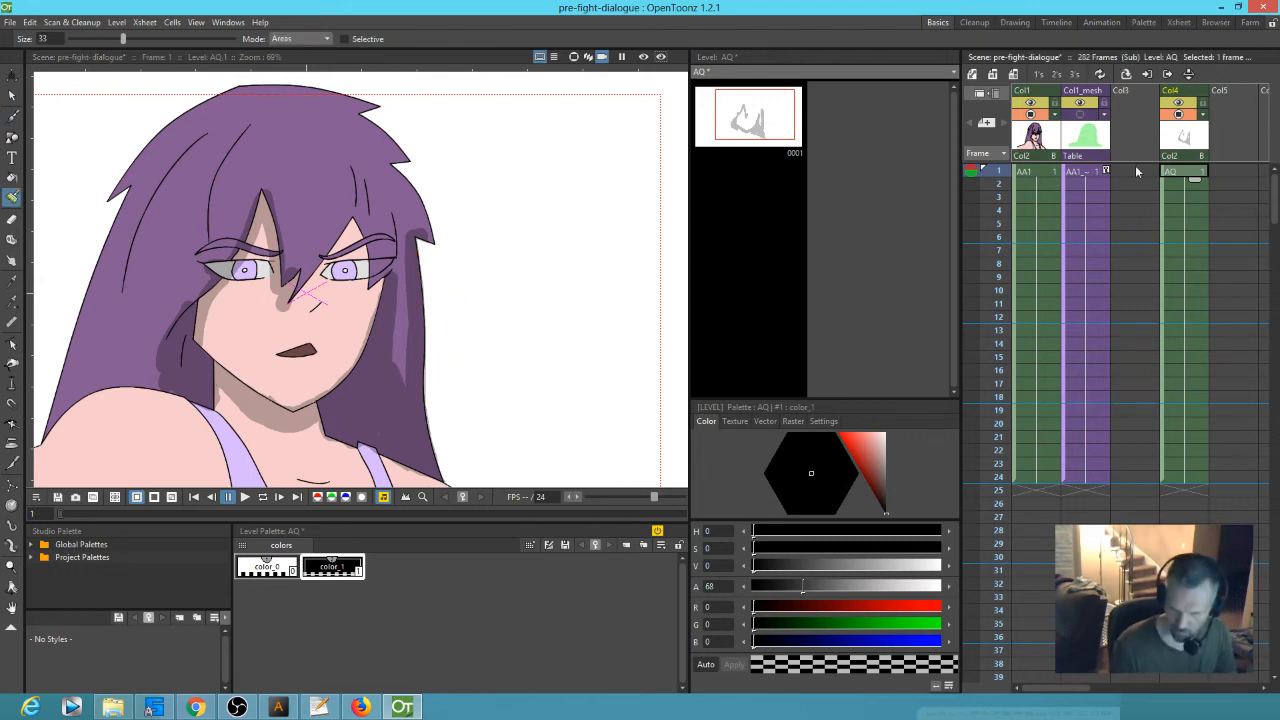
pyautogui.click(400, 294)
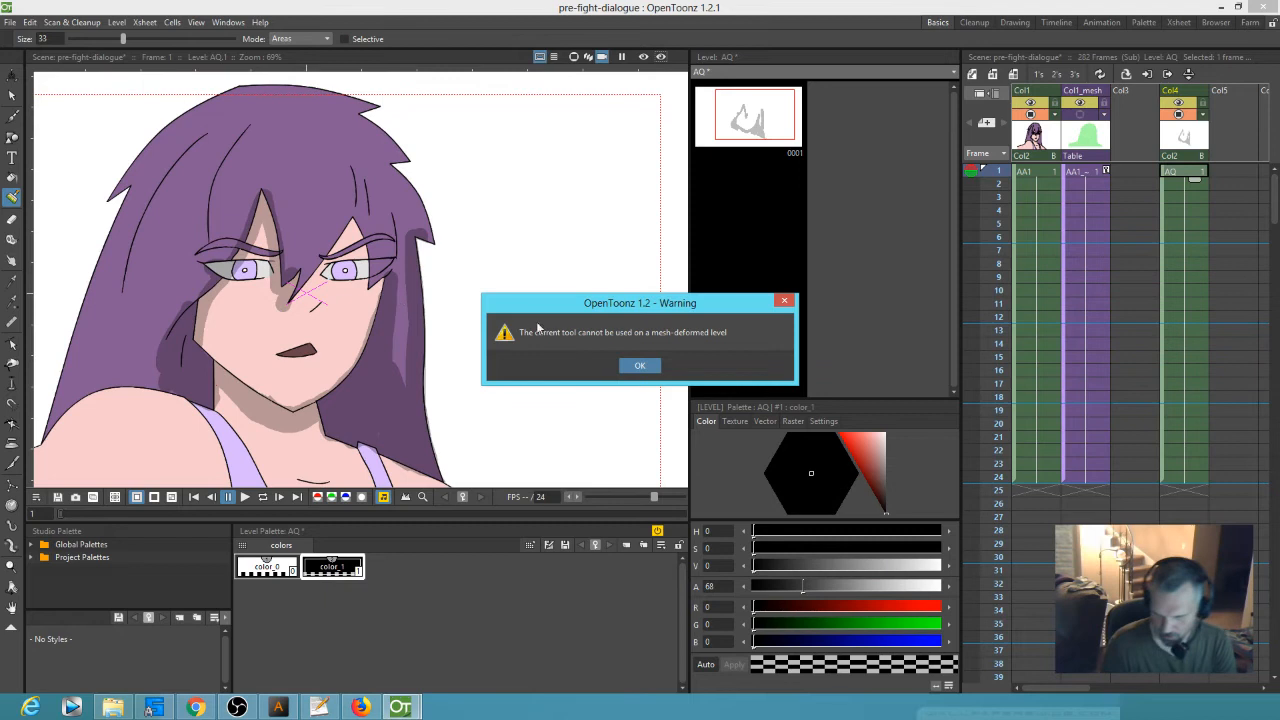
pyautogui.click(640, 367)
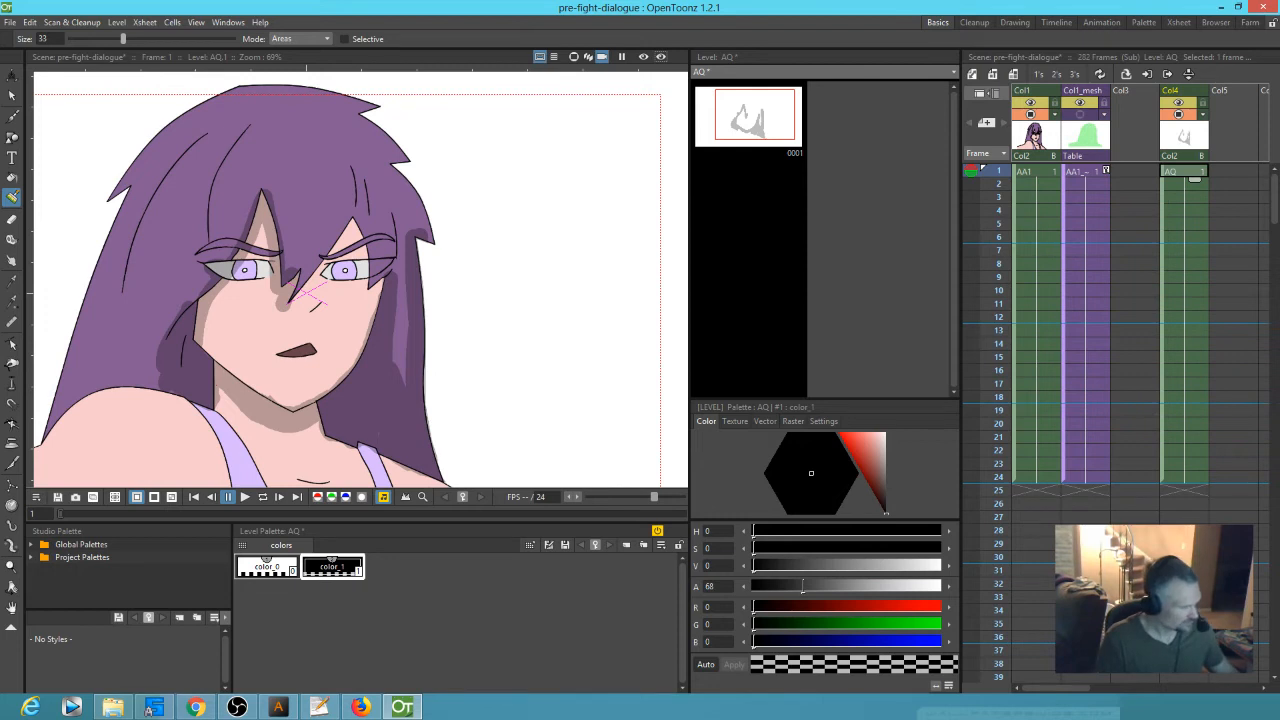
# - Relink the AQ column from the mesh node to the Table in the stage schematic and close the schematic
pyautogui.hotkey('shift', 's')
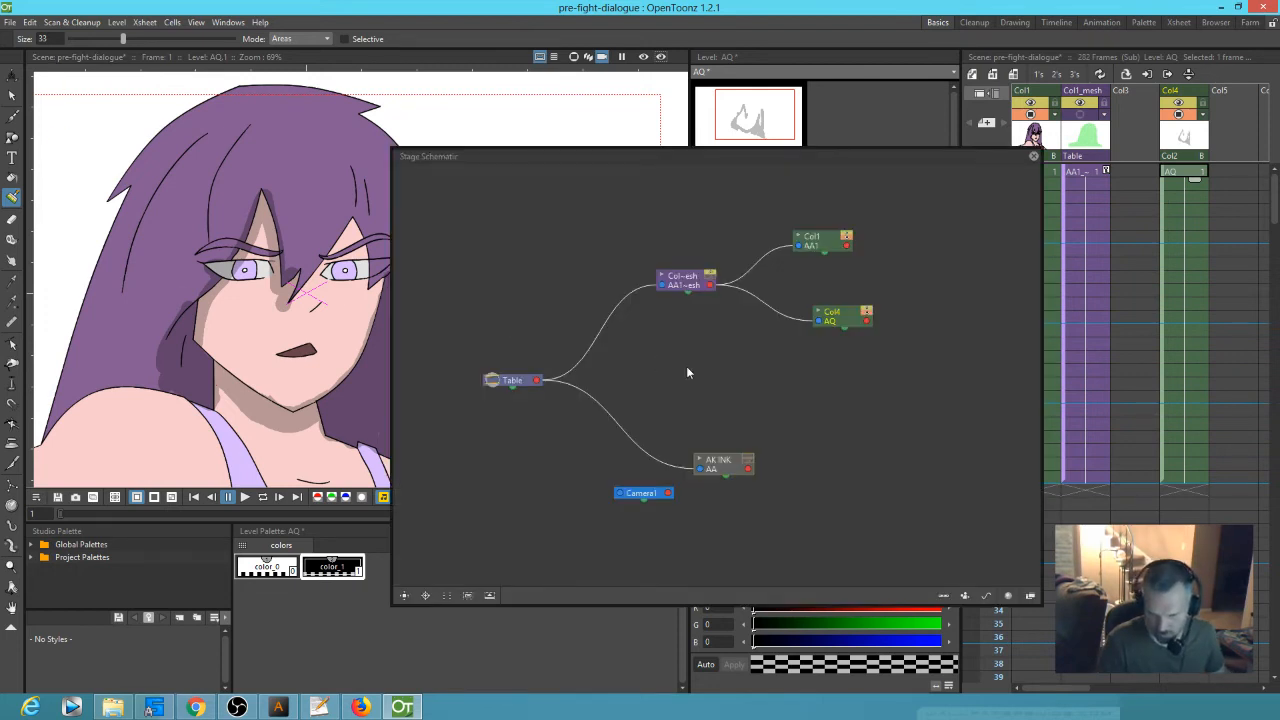
pyautogui.moveTo(818, 323); pyautogui.dragTo(537, 380)
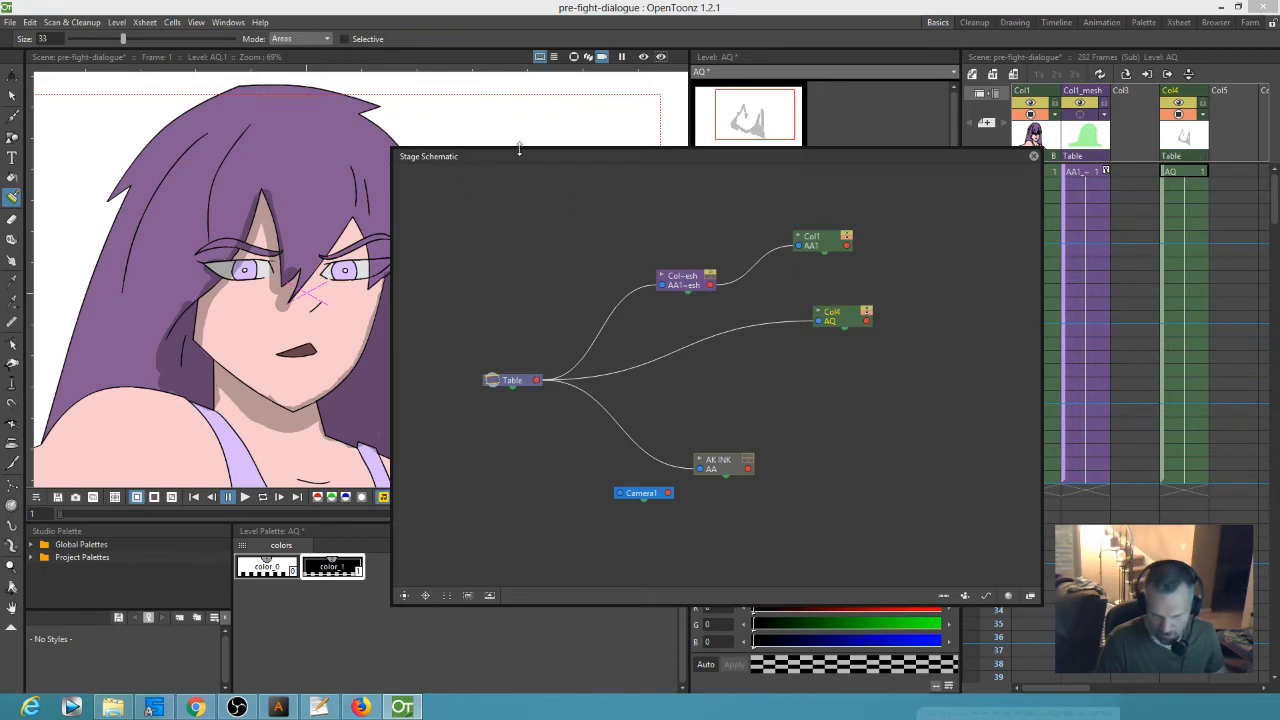
pyautogui.moveTo(629, 160); pyautogui.dragTo(160, 0)
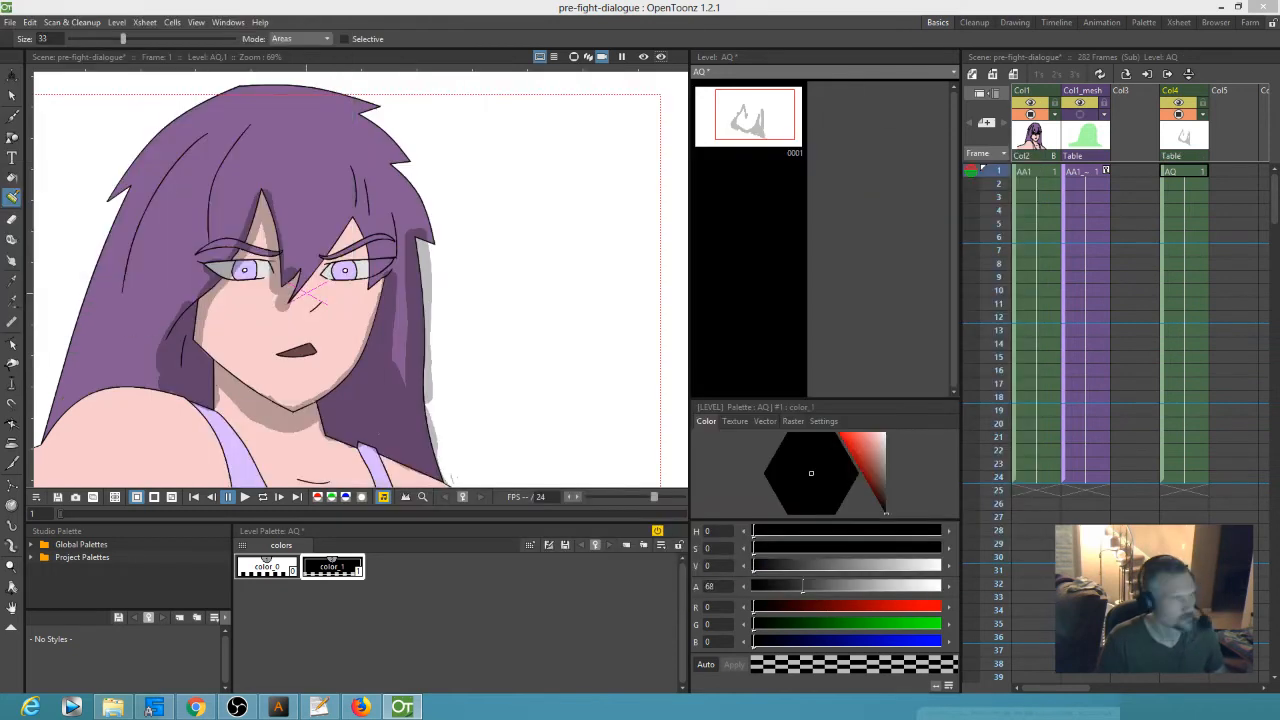
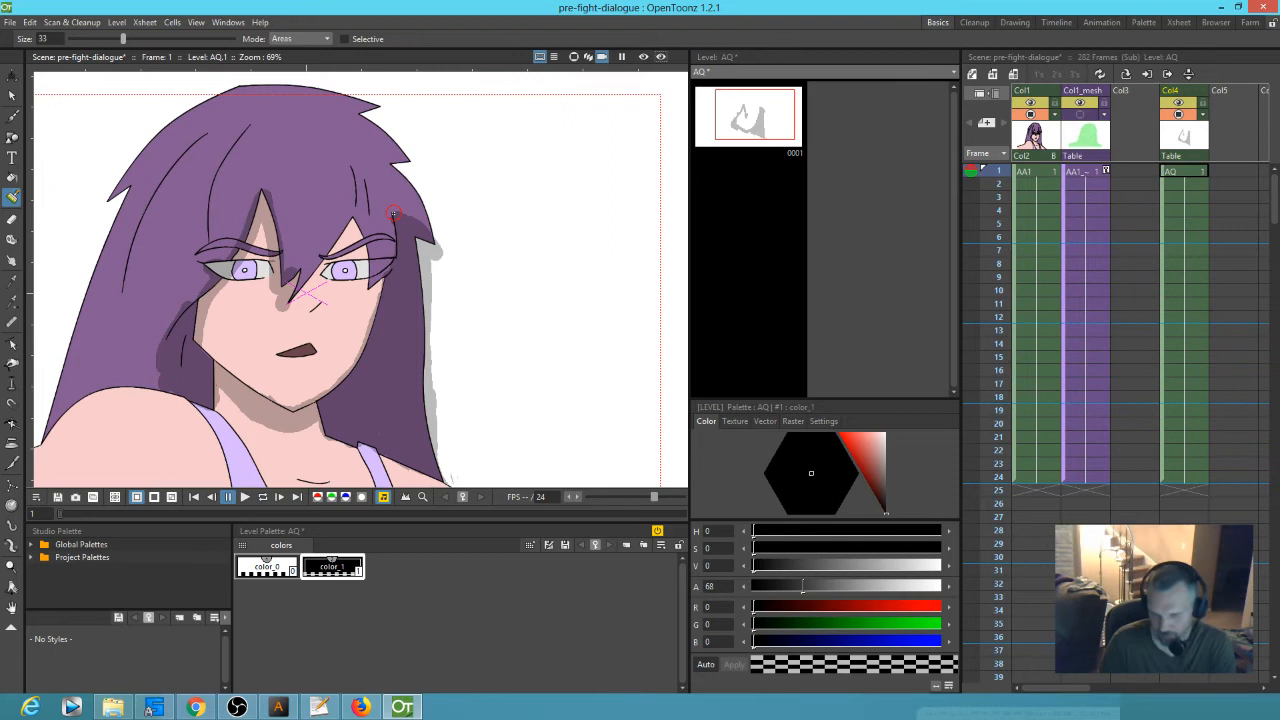
# - Paint color_1 shadows on AQ frame 1 down the hair left of the face and along the hair's outer left edge
pyautogui.click(760, 126)
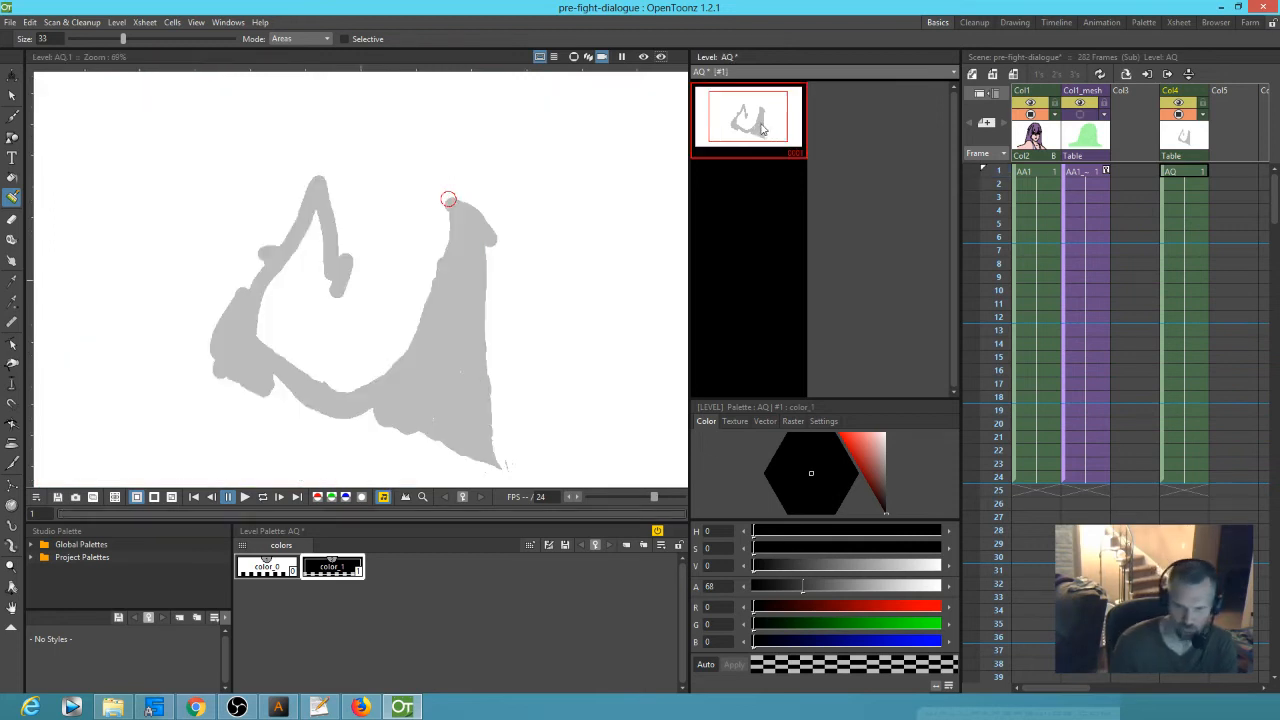
pyautogui.click(1193, 171)
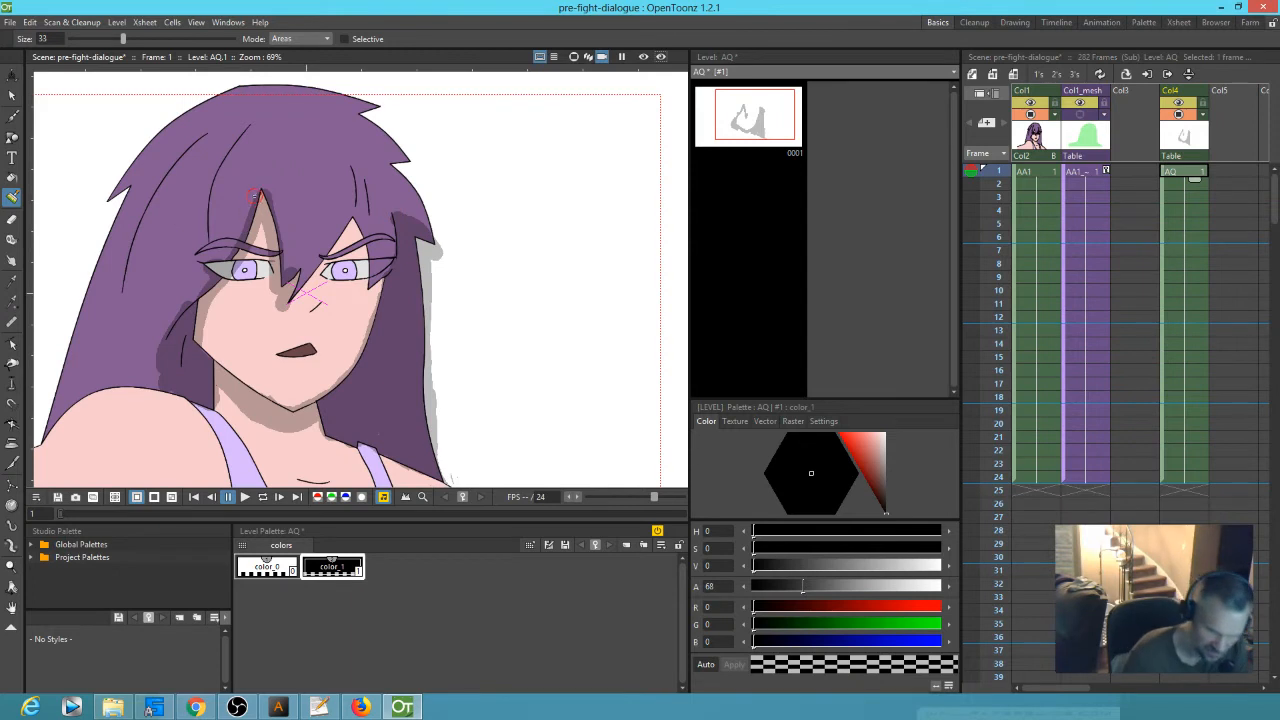
pyautogui.moveTo(261, 189)
pyautogui.mouseDown()
pyautogui.moveTo(153, 352)
pyautogui.moveTo(154, 380)
pyautogui.mouseUp()
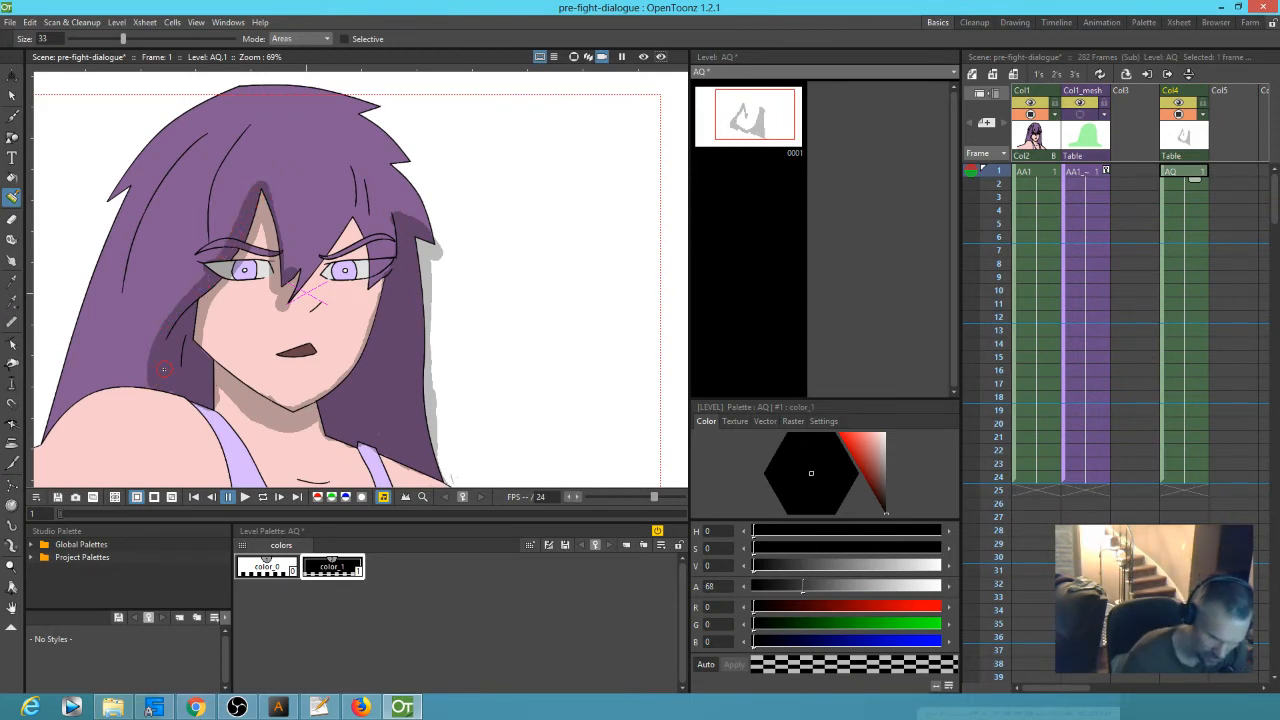
pyautogui.moveTo(83, 408)
pyautogui.mouseDown()
pyautogui.moveTo(152, 406)
pyautogui.moveTo(203, 378)
pyautogui.mouseUp()
pyautogui.moveTo(138, 410)
pyautogui.mouseDown()
pyautogui.moveTo(160, 403)
pyautogui.moveTo(179, 370)
pyautogui.moveTo(256, 160)
pyautogui.mouseUp()
pyautogui.moveTo(302, 124)
pyautogui.mouseDown()
pyautogui.moveTo(185, 295)
pyautogui.moveTo(108, 342)
pyautogui.moveTo(212, 236)
pyautogui.mouseUp()
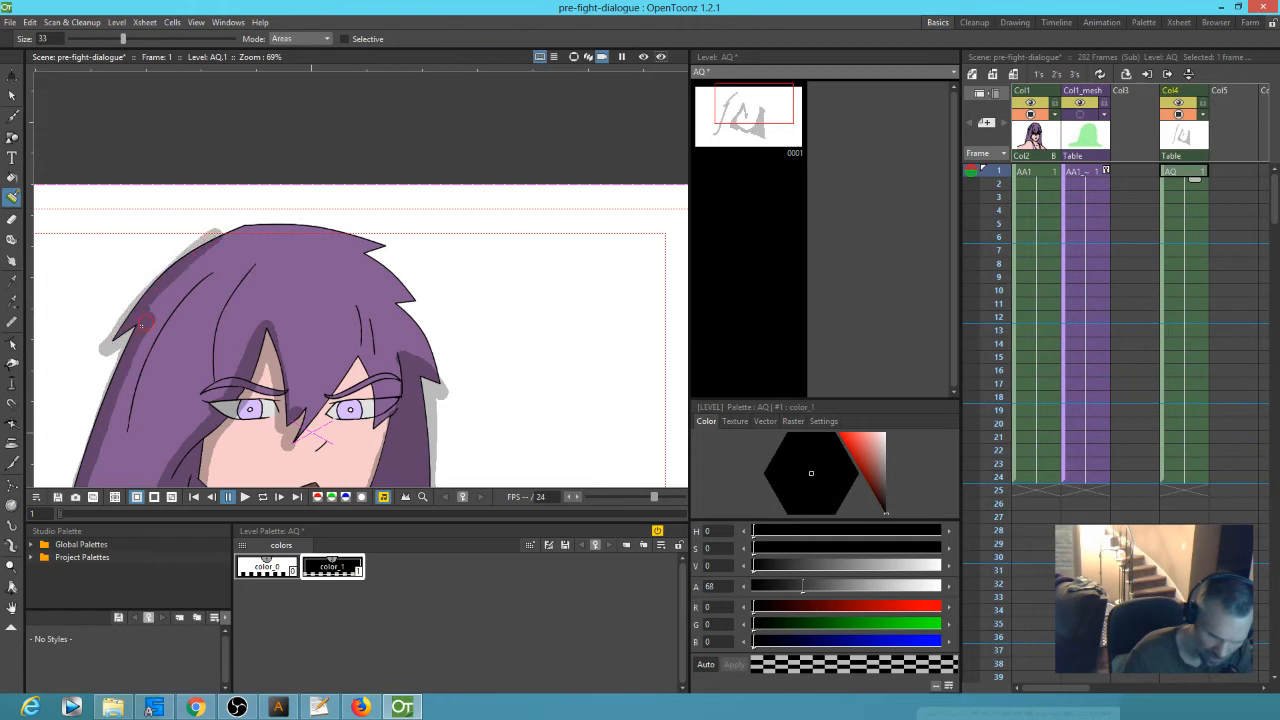
# - Continue the shadow over the crown of the head and down the hair's upper right edge
pyautogui.moveTo(170, 275)
pyautogui.mouseDown()
pyautogui.moveTo(212, 238)
pyautogui.moveTo(341, 212)
pyautogui.moveTo(295, 213)
pyautogui.moveTo(248, 230)
pyautogui.moveTo(366, 226)
pyautogui.mouseUp()
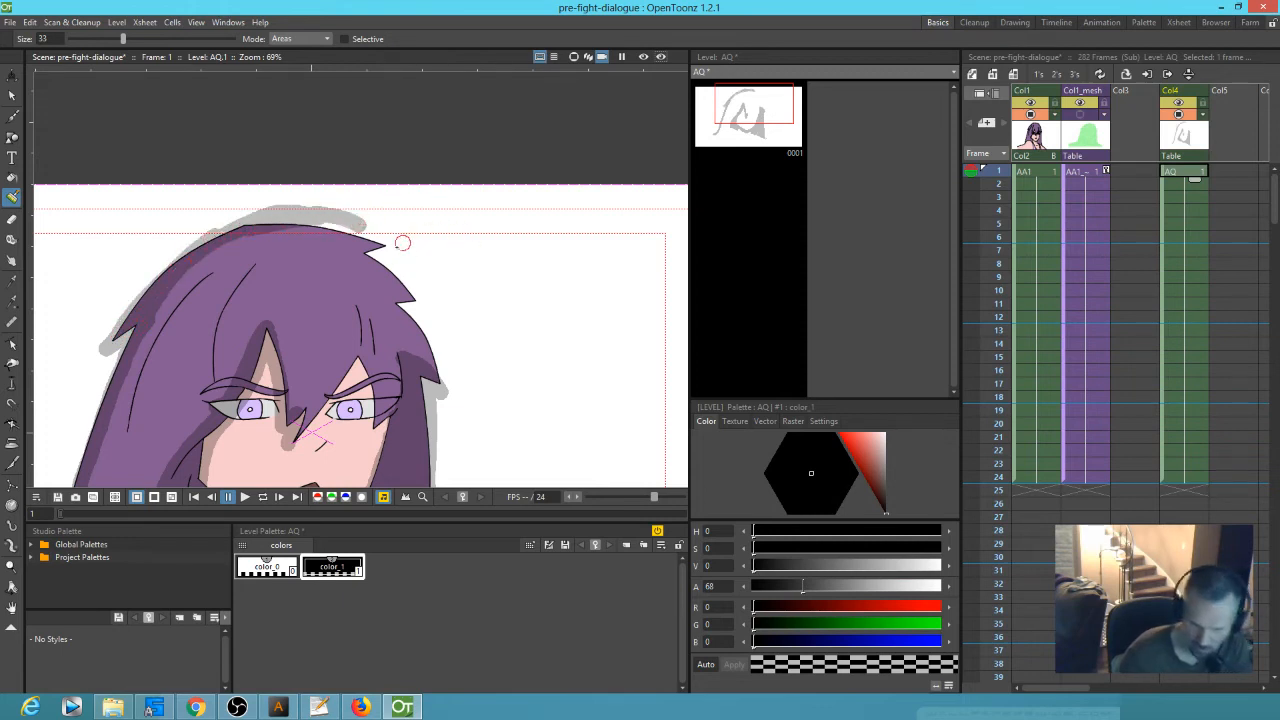
pyautogui.moveTo(267, 221)
pyautogui.mouseDown()
pyautogui.moveTo(366, 238)
pyautogui.moveTo(436, 312)
pyautogui.mouseUp()
pyautogui.moveTo(471, 363); pyautogui.dragTo(539, 260)
# - Paint a shadow on the hair lock between the eyes and trim it with the eraser at size 11
pyautogui.moveTo(357, 317); pyautogui.dragTo(375, 294)
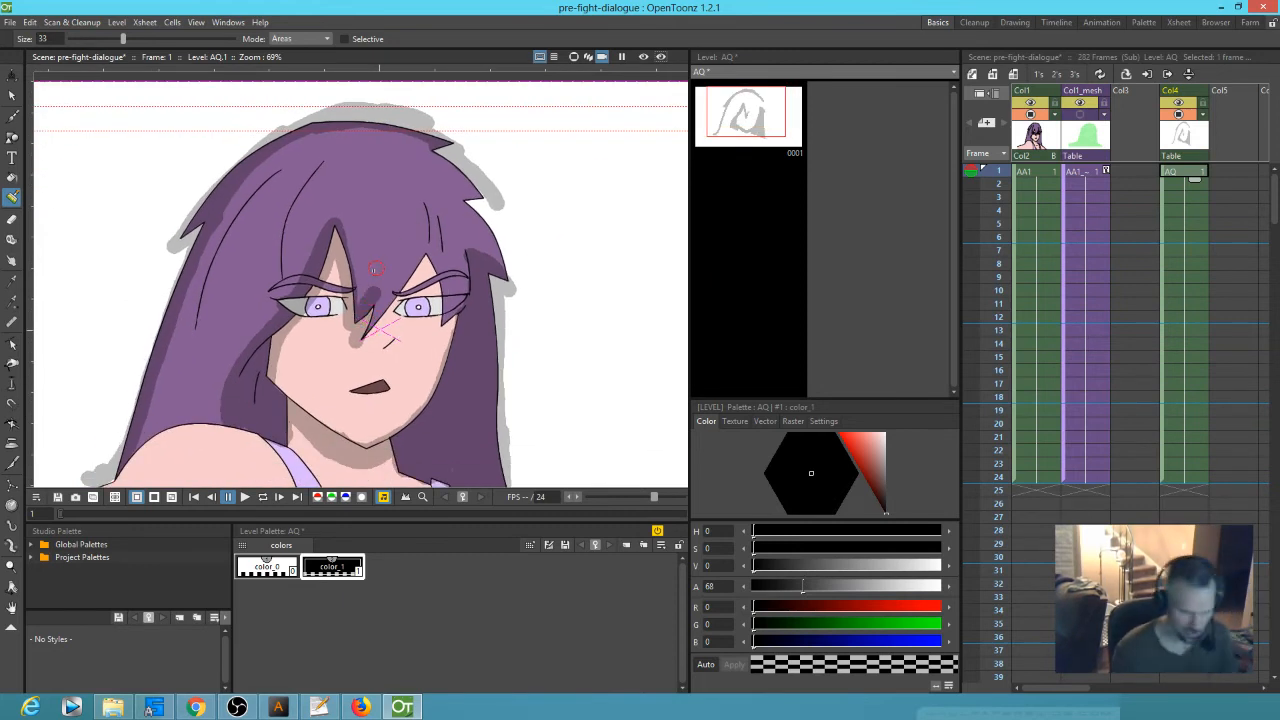
pyautogui.press('a')
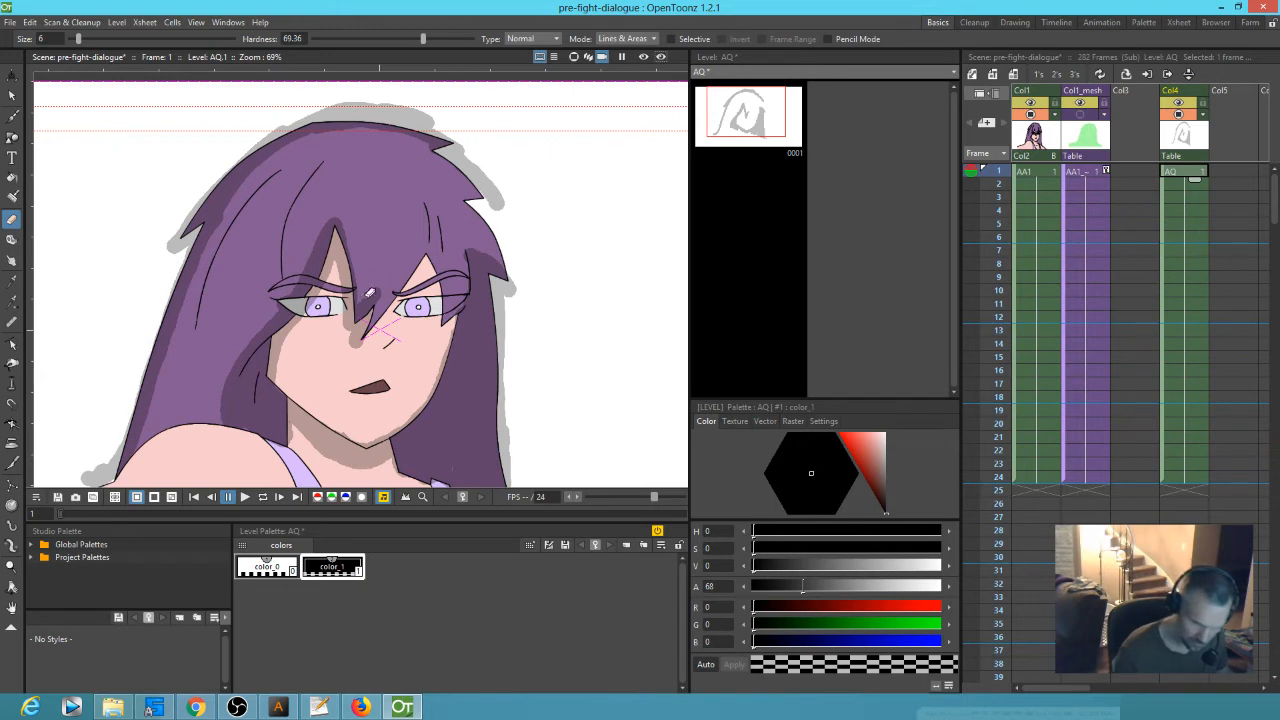
pyautogui.moveTo(89, 36); pyautogui.dragTo(91, 37)
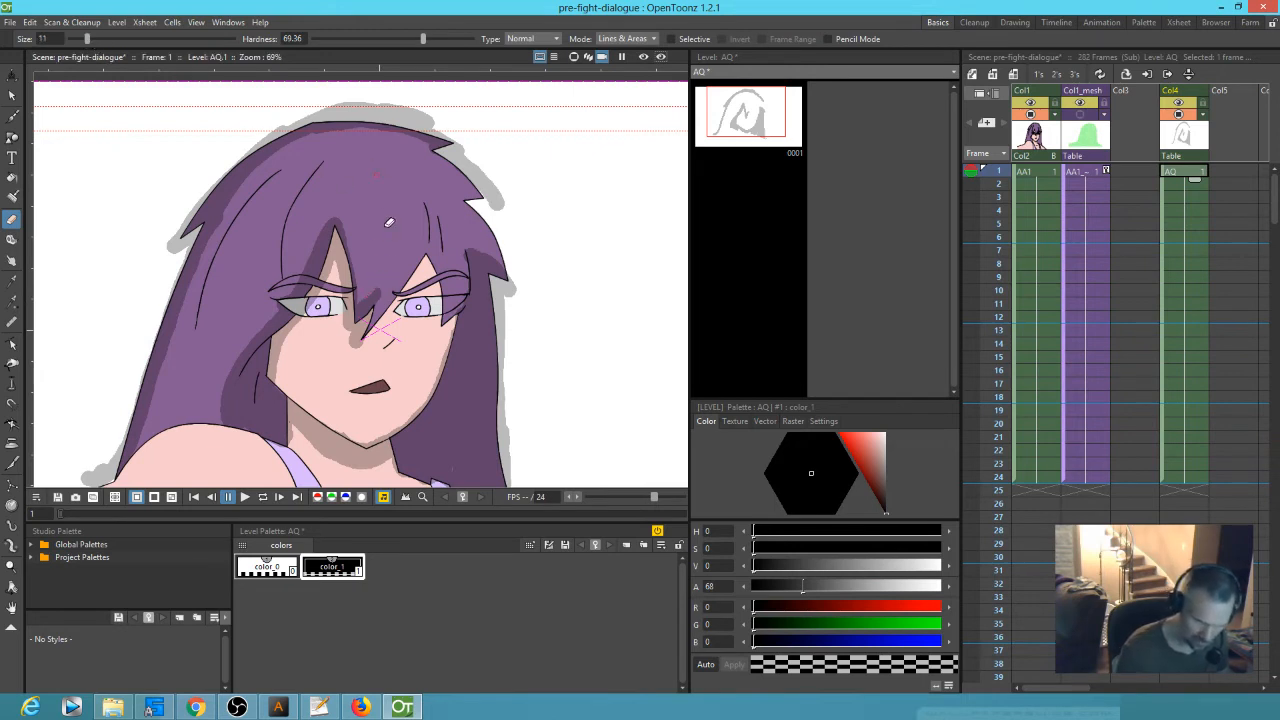
pyautogui.moveTo(380, 290); pyautogui.dragTo(378, 288)
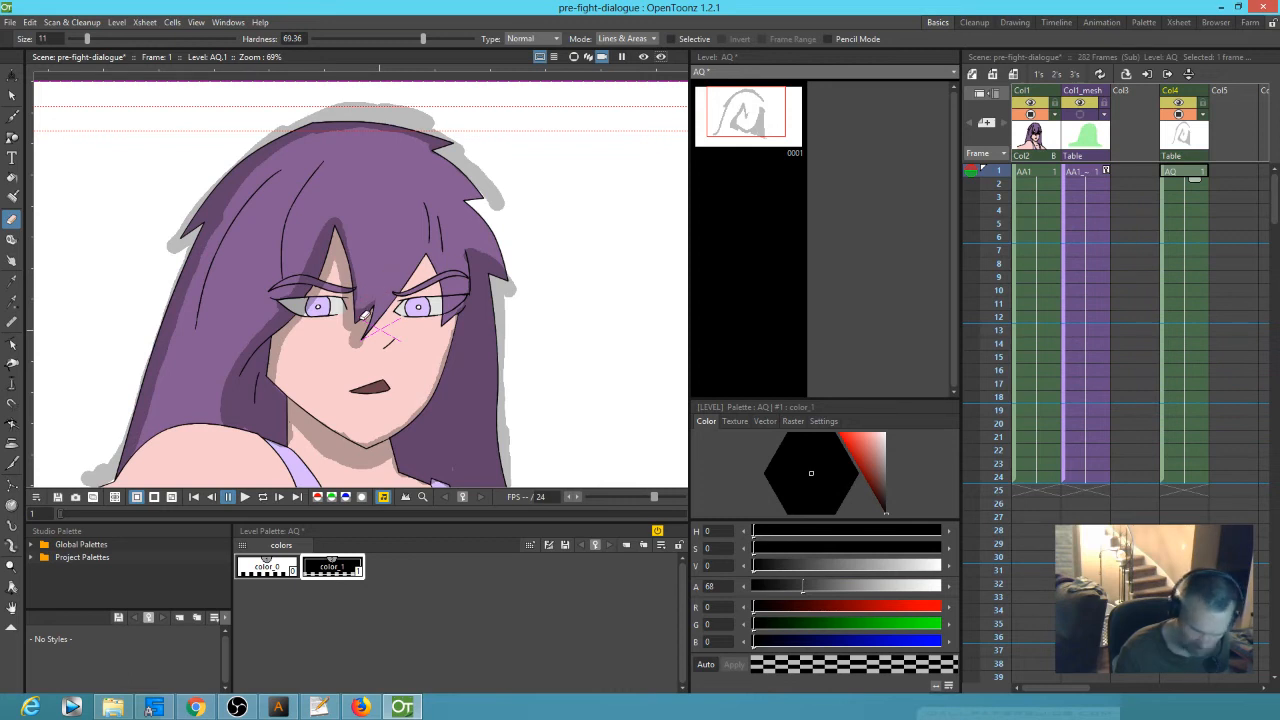
# - Touch up the shadow on the hair lock between the eyes with the size 33 brush and the eraser
pyautogui.press('j')
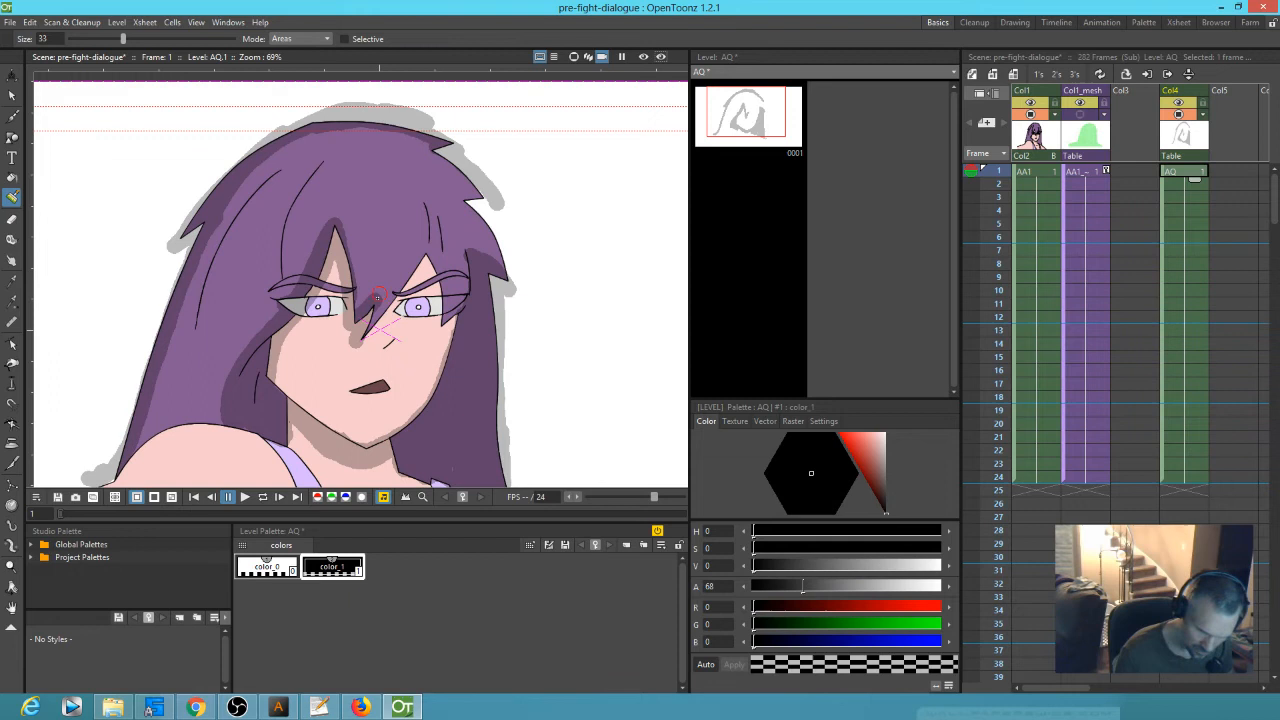
pyautogui.moveTo(368, 312); pyautogui.dragTo(395, 262)
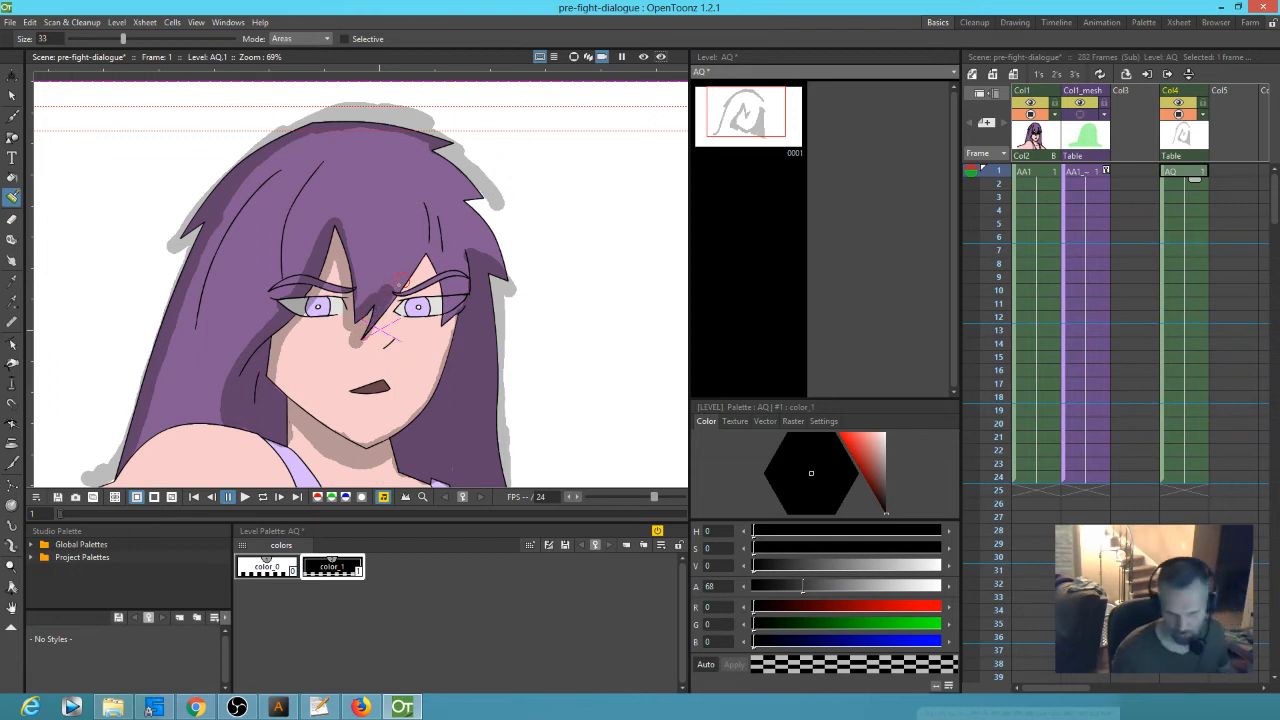
pyautogui.press('a')
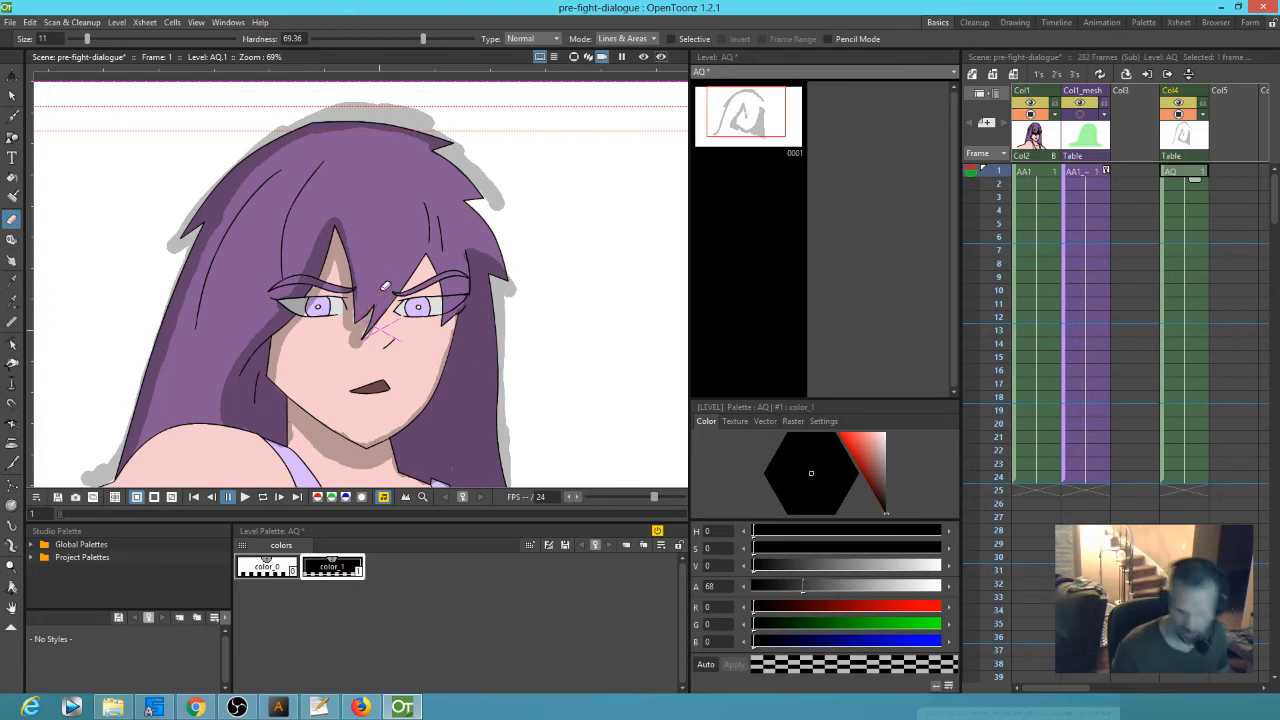
# - Duplicate the black color_1 style in the AQ palette and make the copy white
pyautogui.click(339, 567)
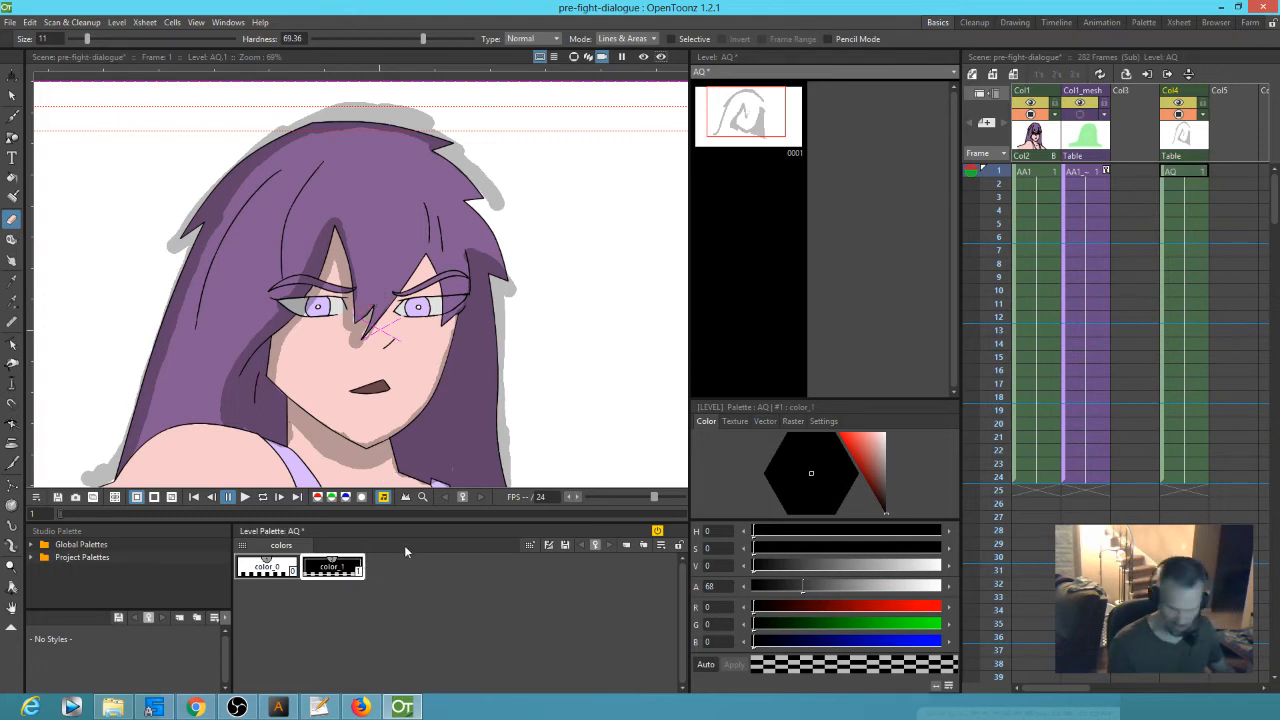
pyautogui.click(400, 565)
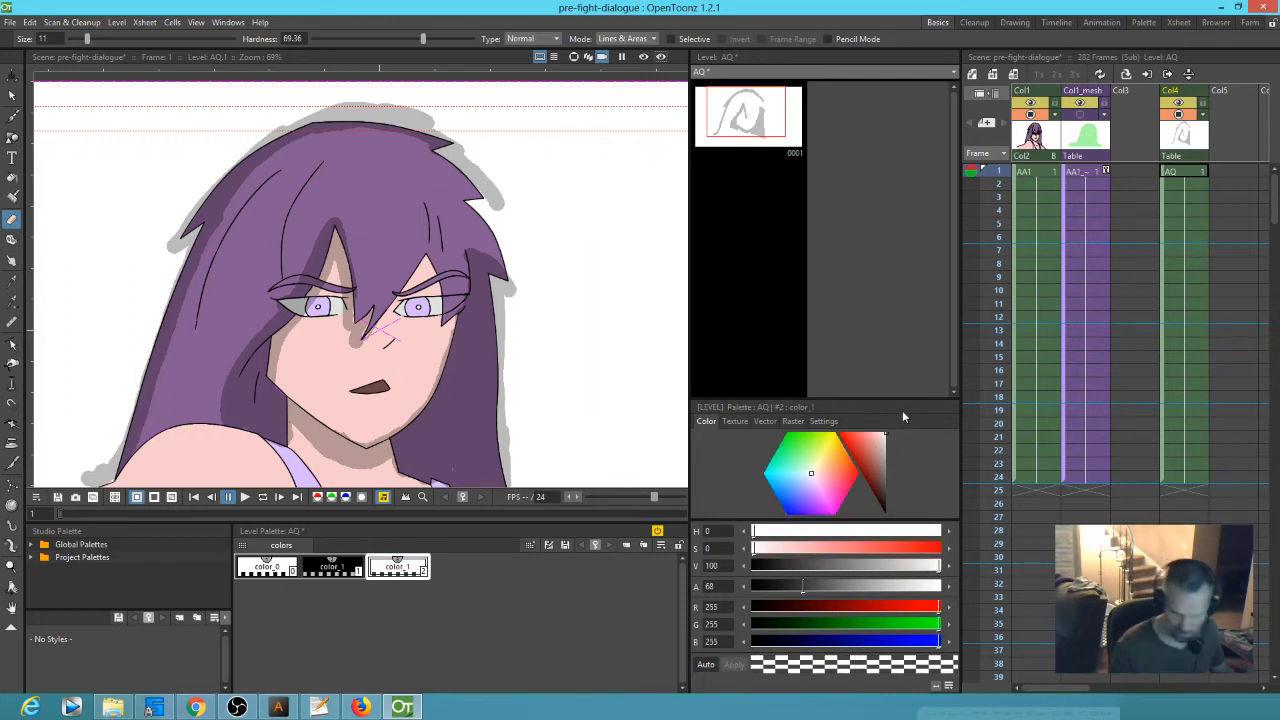
# - Paint rounded white highlights across the upper hair at brush size 33, and set the white style's alpha to 33
pyautogui.press('k')
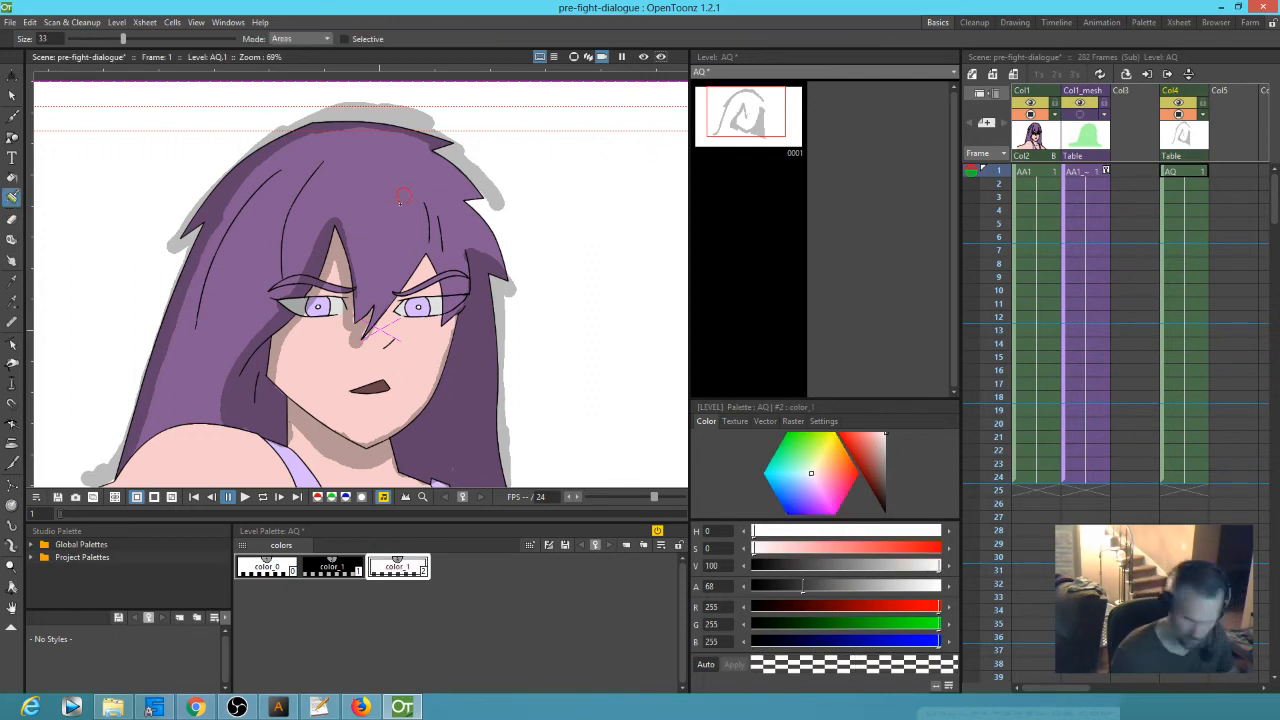
pyautogui.moveTo(394, 190); pyautogui.dragTo(393, 196)
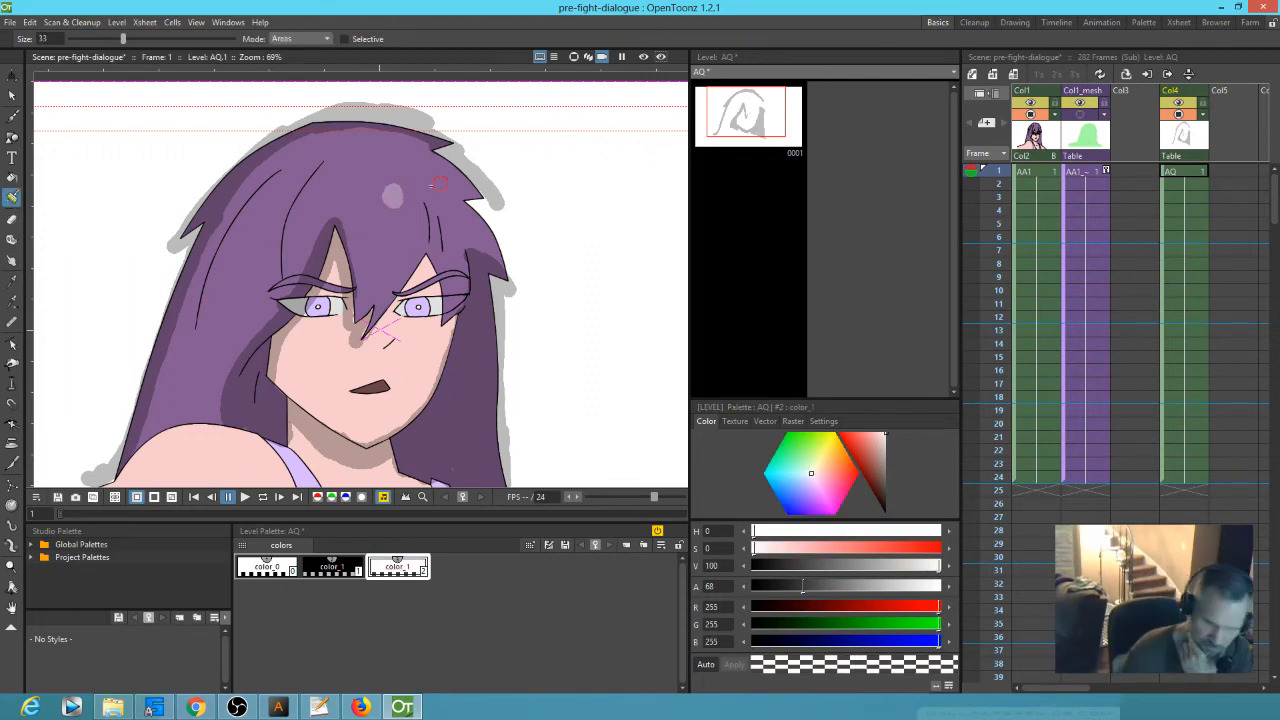
pyautogui.click(427, 188)
pyautogui.click(327, 181)
pyautogui.click(294, 172)
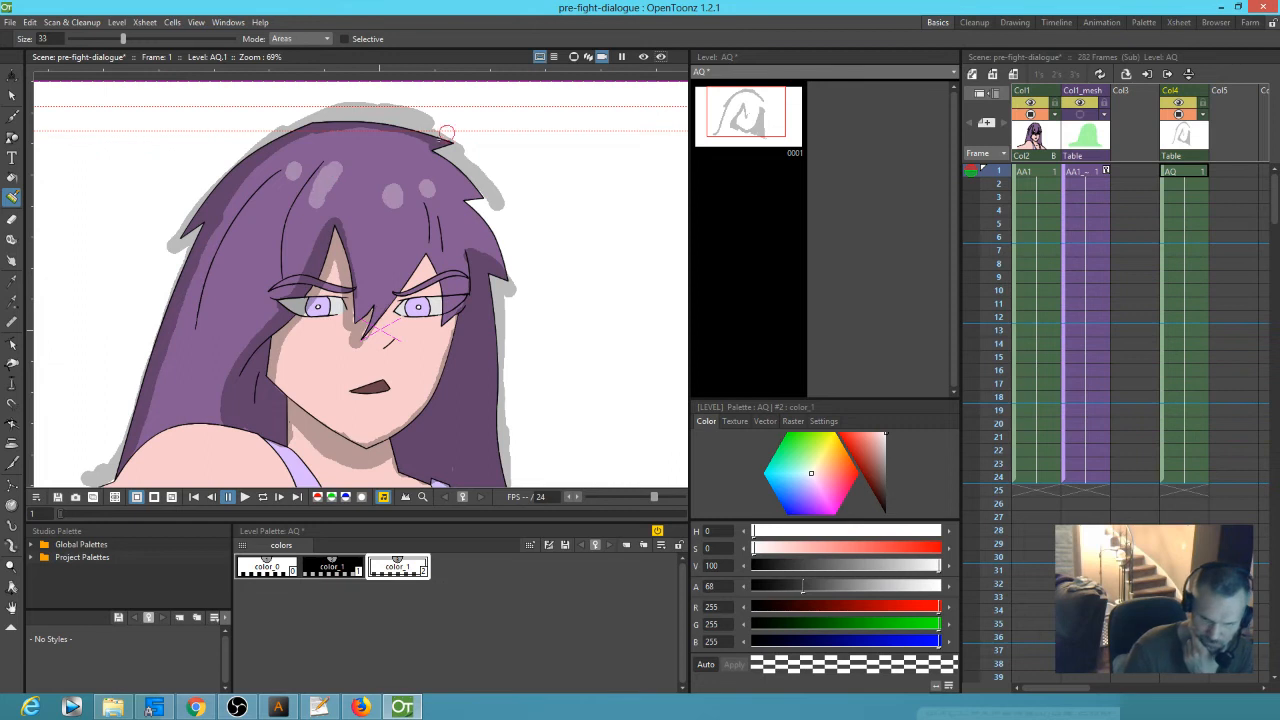
pyautogui.moveTo(393, 186)
pyautogui.mouseDown()
pyautogui.moveTo(398, 206)
pyautogui.moveTo(392, 181)
pyautogui.moveTo(363, 184)
pyautogui.mouseUp()
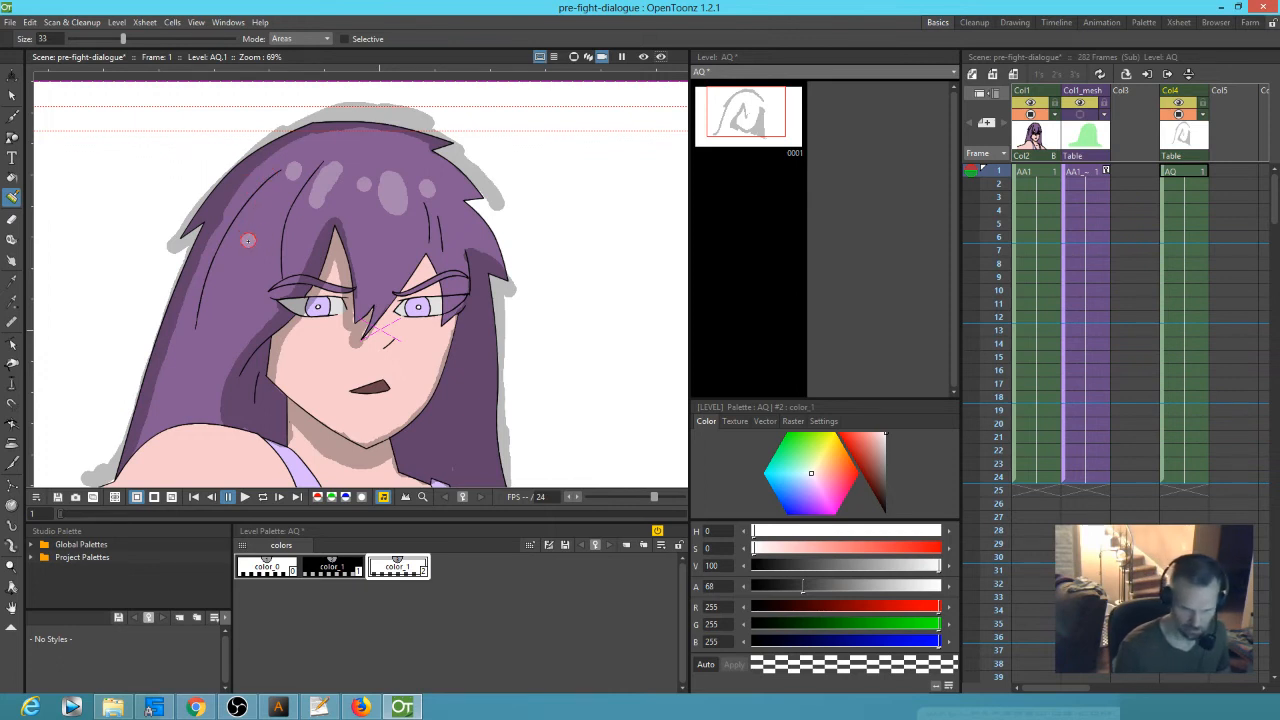
pyautogui.scroll(-3, 279, 245)
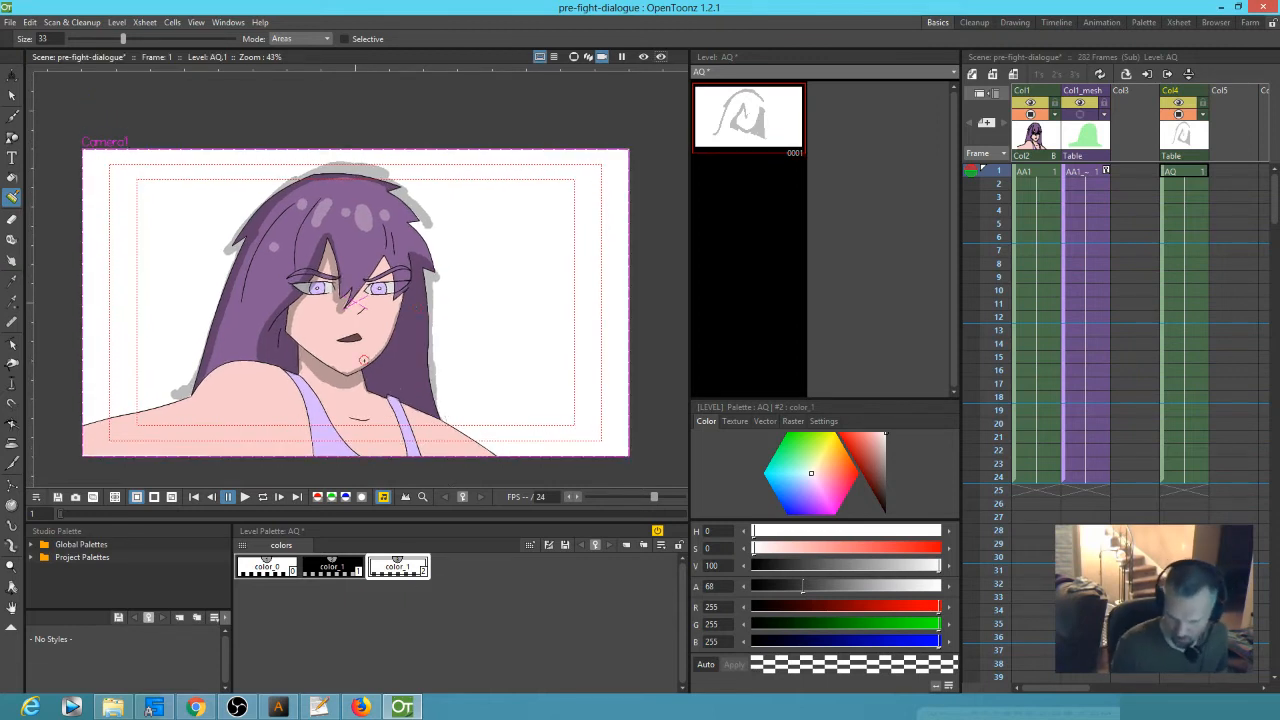
pyautogui.moveTo(801, 586)
pyautogui.mouseDown()
pyautogui.moveTo(761, 591)
pyautogui.moveTo(780, 592)
pyautogui.mouseUp()
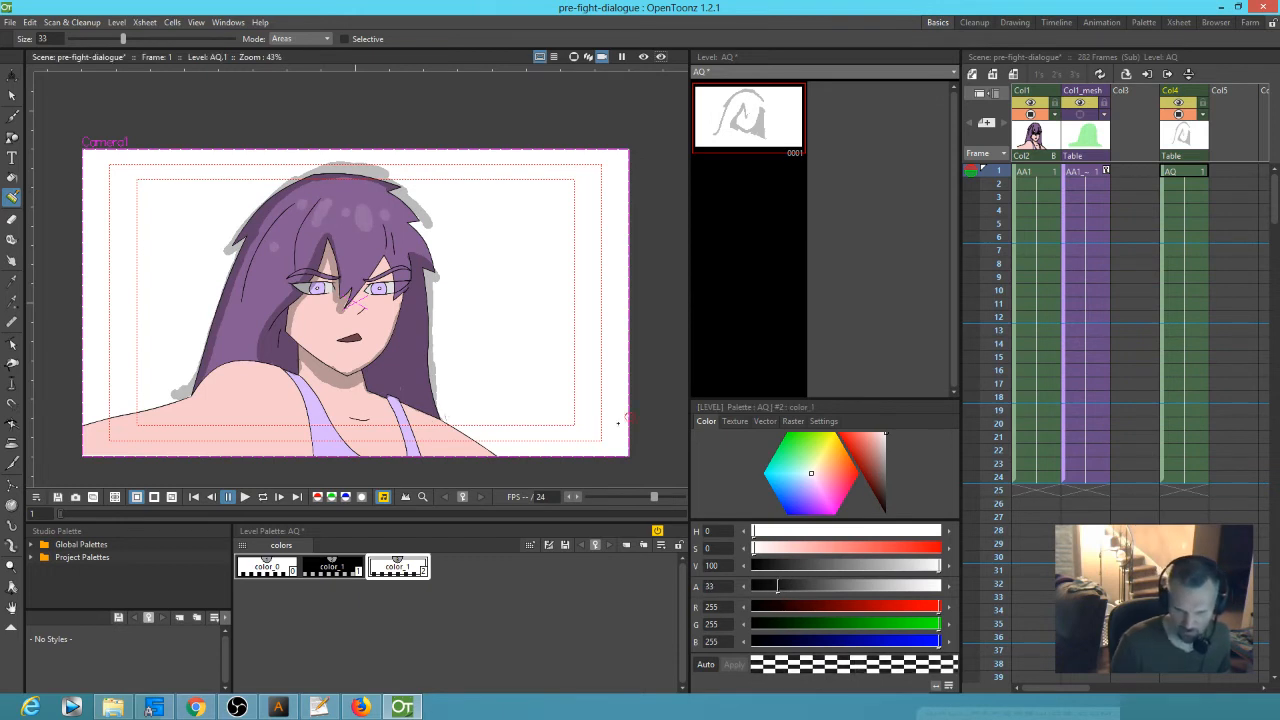
# - Add a purple style with H 268, S 43, V 61 and alpha 192 to the AQ palette, and set the brush size to 12
pyautogui.scroll(4, 403, 340)
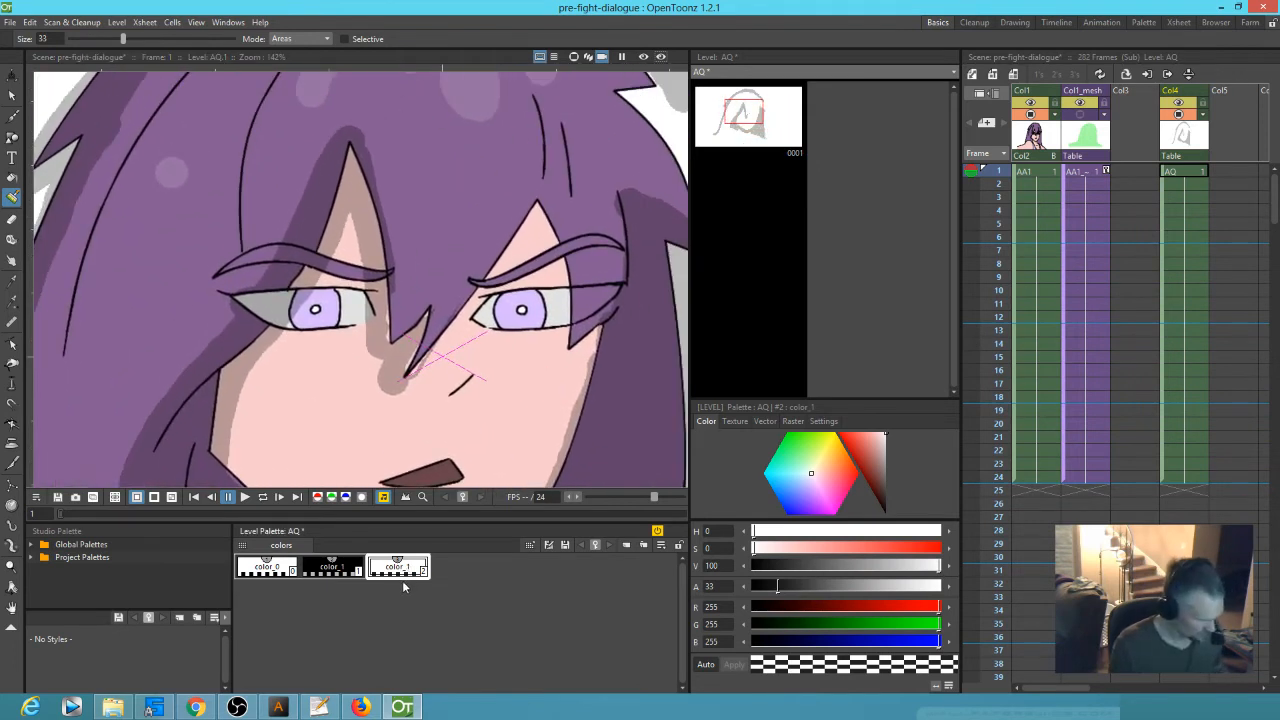
pyautogui.click(458, 570)
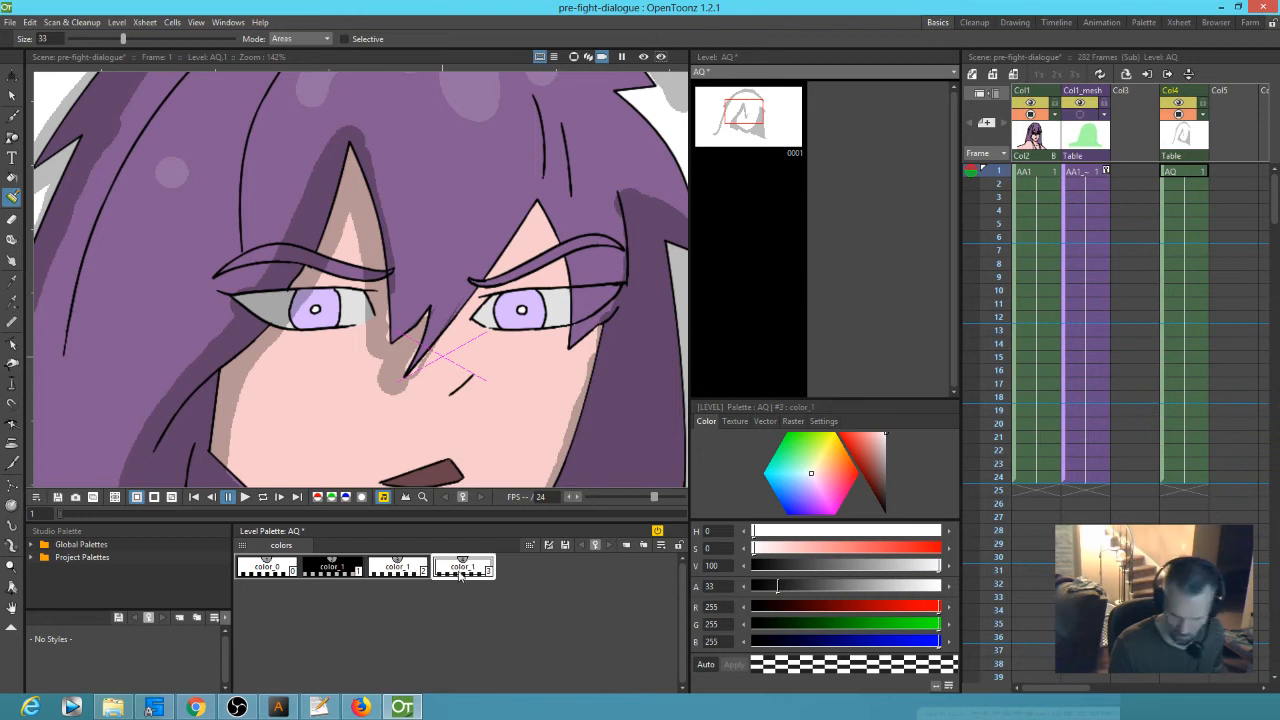
pyautogui.click(812, 503)
pyautogui.click(870, 447)
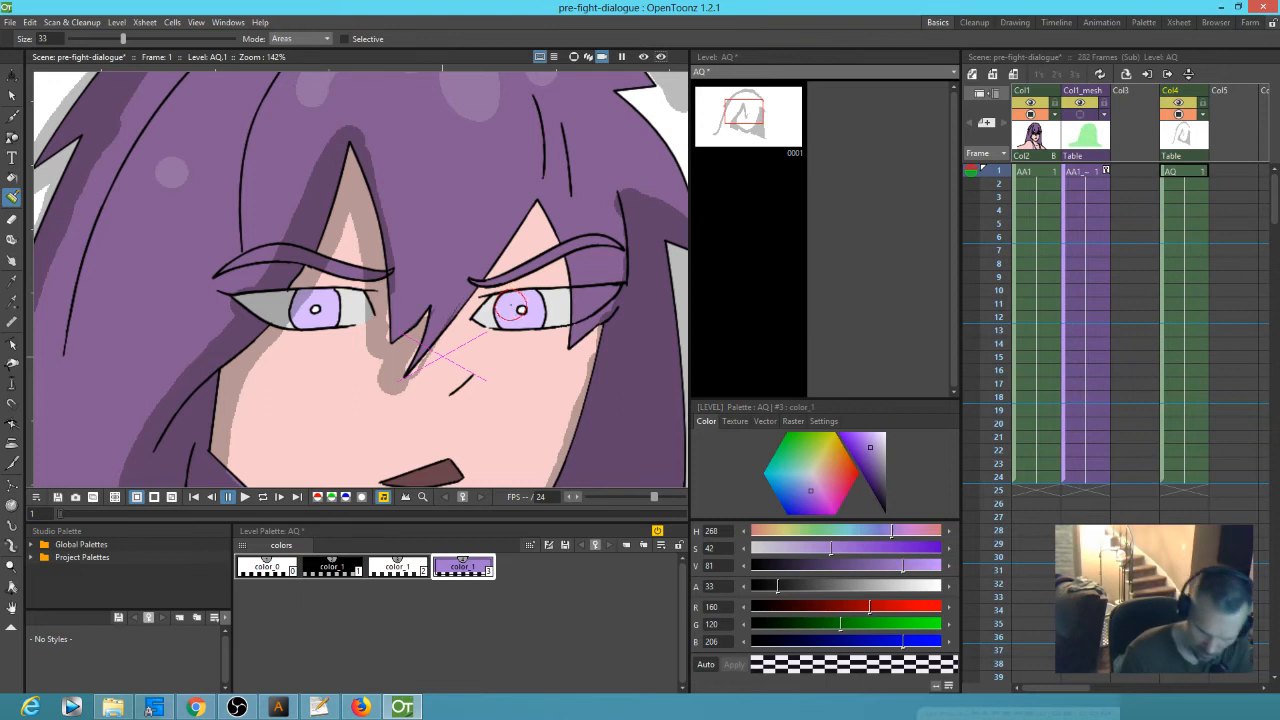
pyautogui.moveTo(122, 40); pyautogui.dragTo(88, 40)
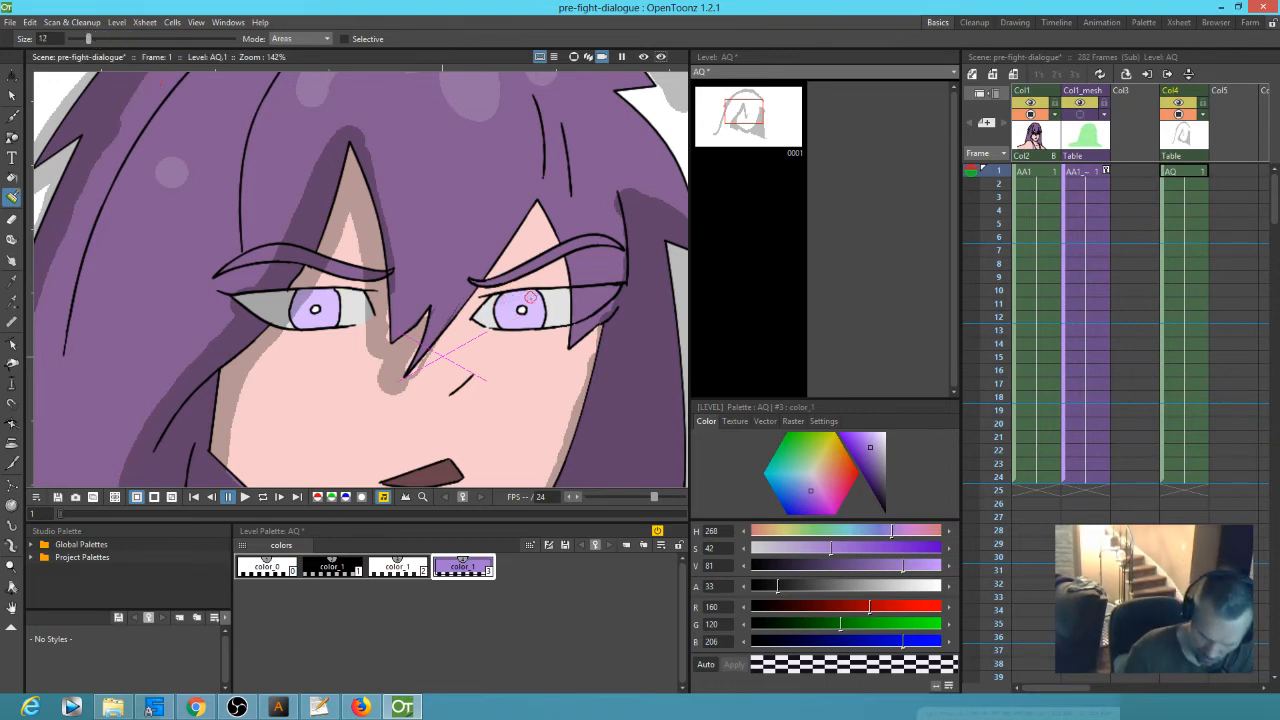
pyautogui.click(875, 468)
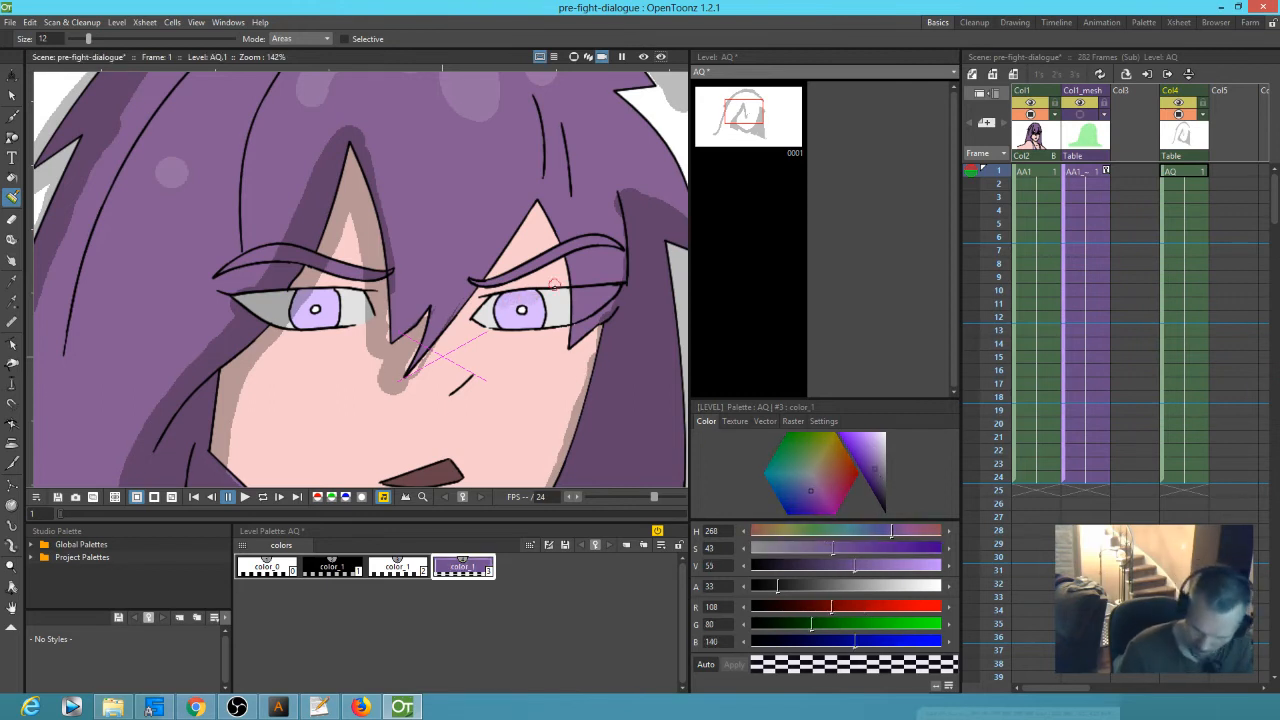
pyautogui.moveTo(866, 570); pyautogui.dragTo(938, 567)
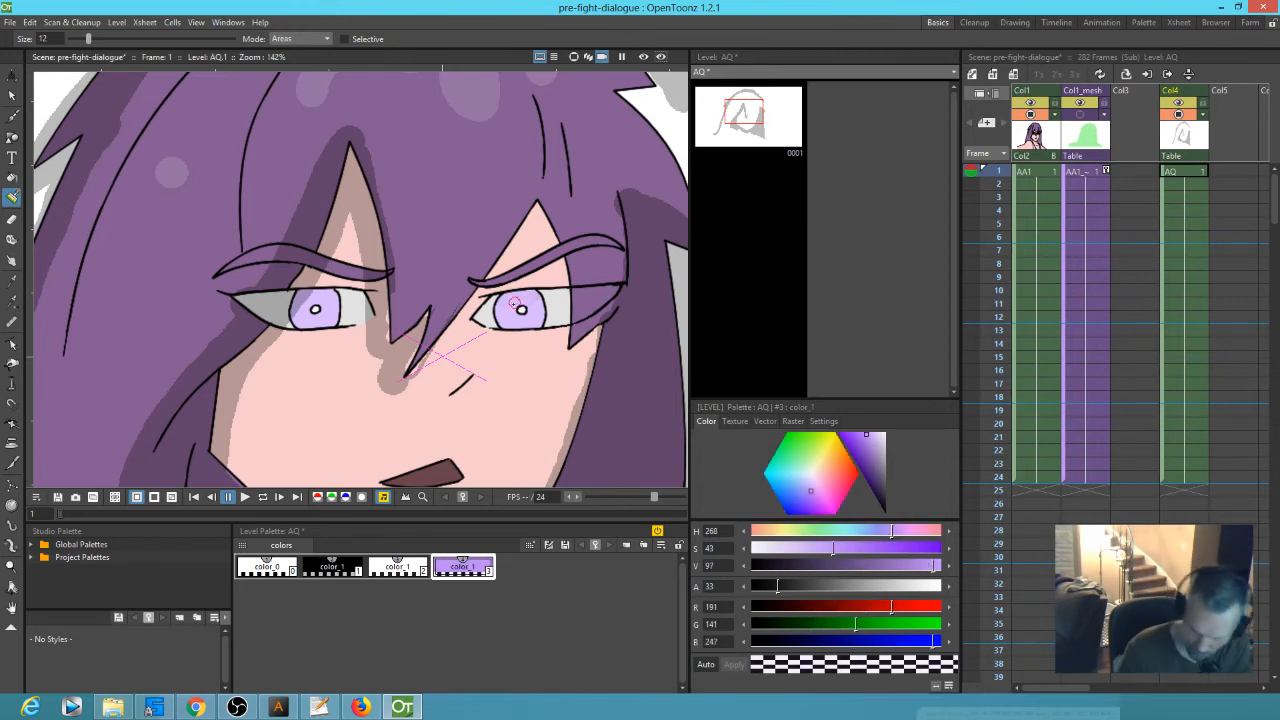
pyautogui.moveTo(930, 570); pyautogui.dragTo(866, 575)
pyautogui.moveTo(784, 586); pyautogui.dragTo(893, 586)
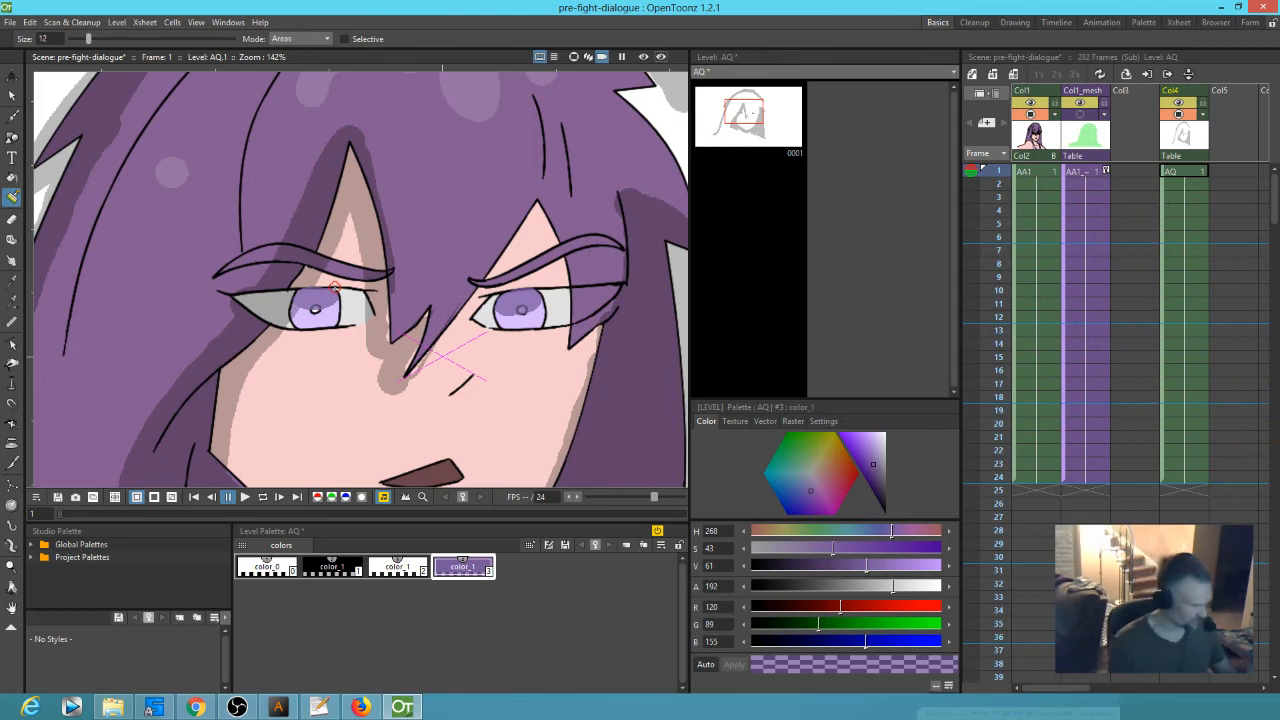
# - Paint black color_1 shadows beneath the upper eyelids across both eyes with the size 12 brush
pyautogui.press('a')
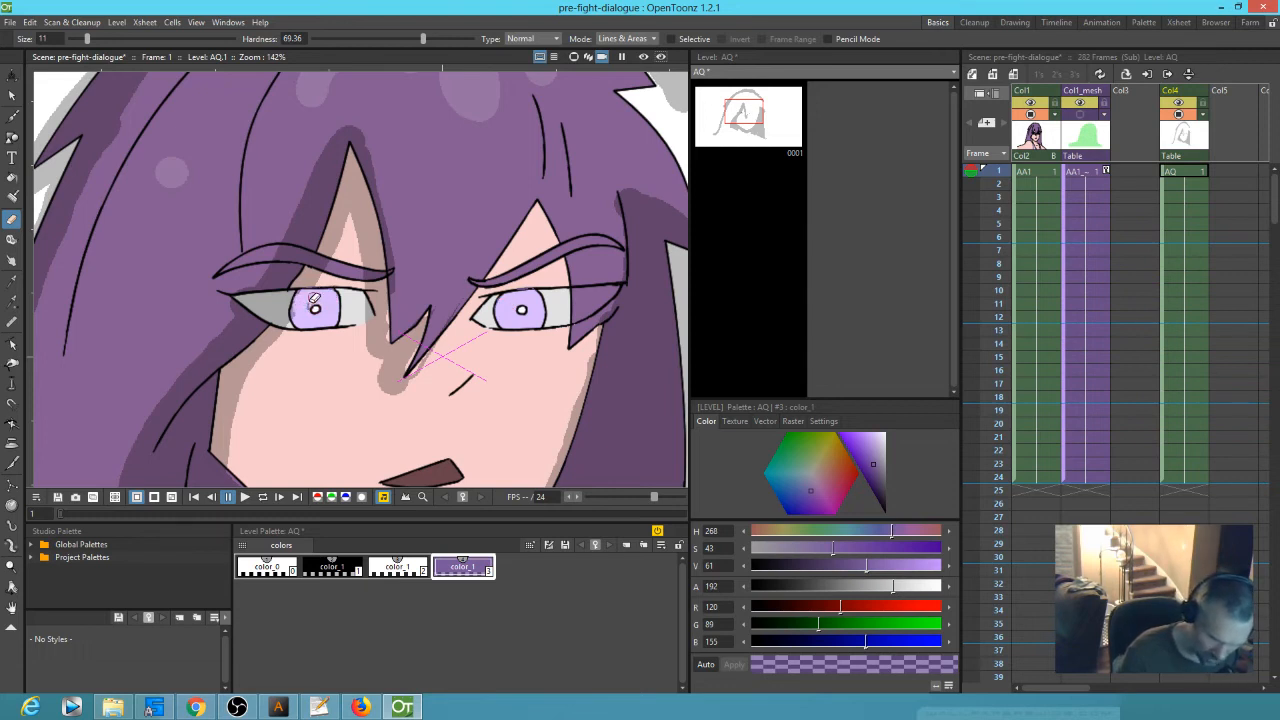
pyautogui.click(340, 571)
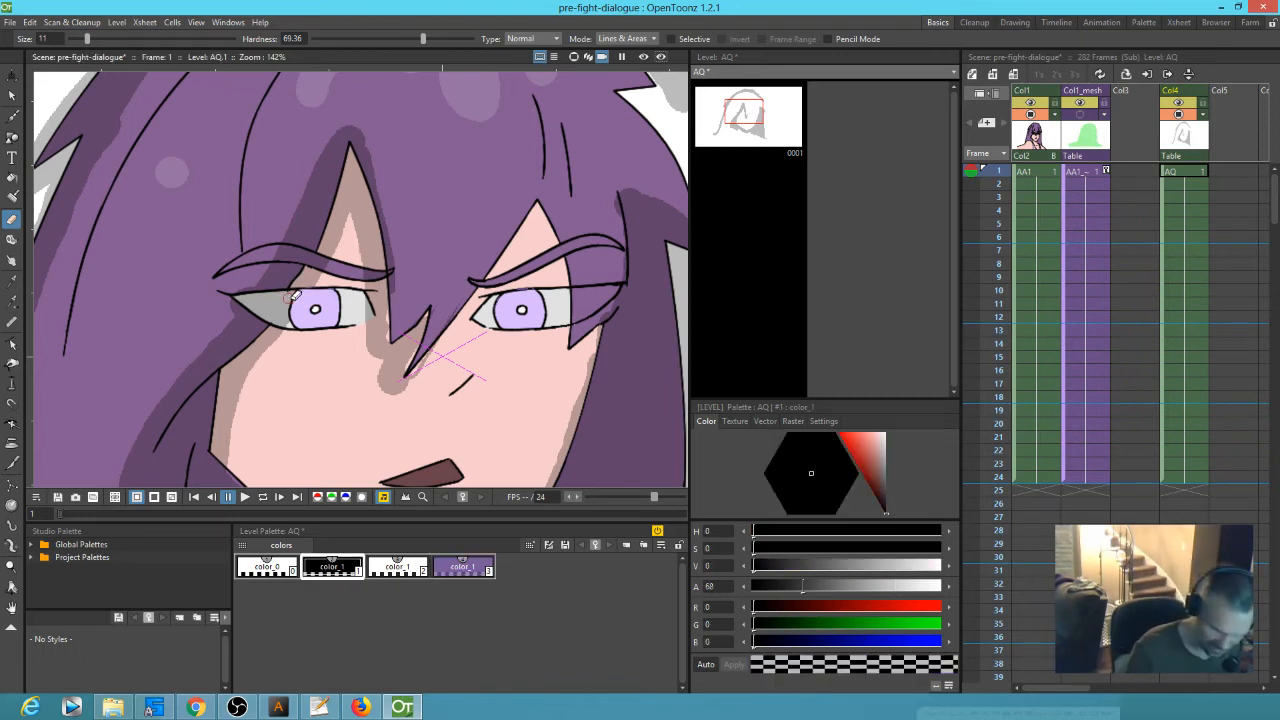
pyautogui.press('j')
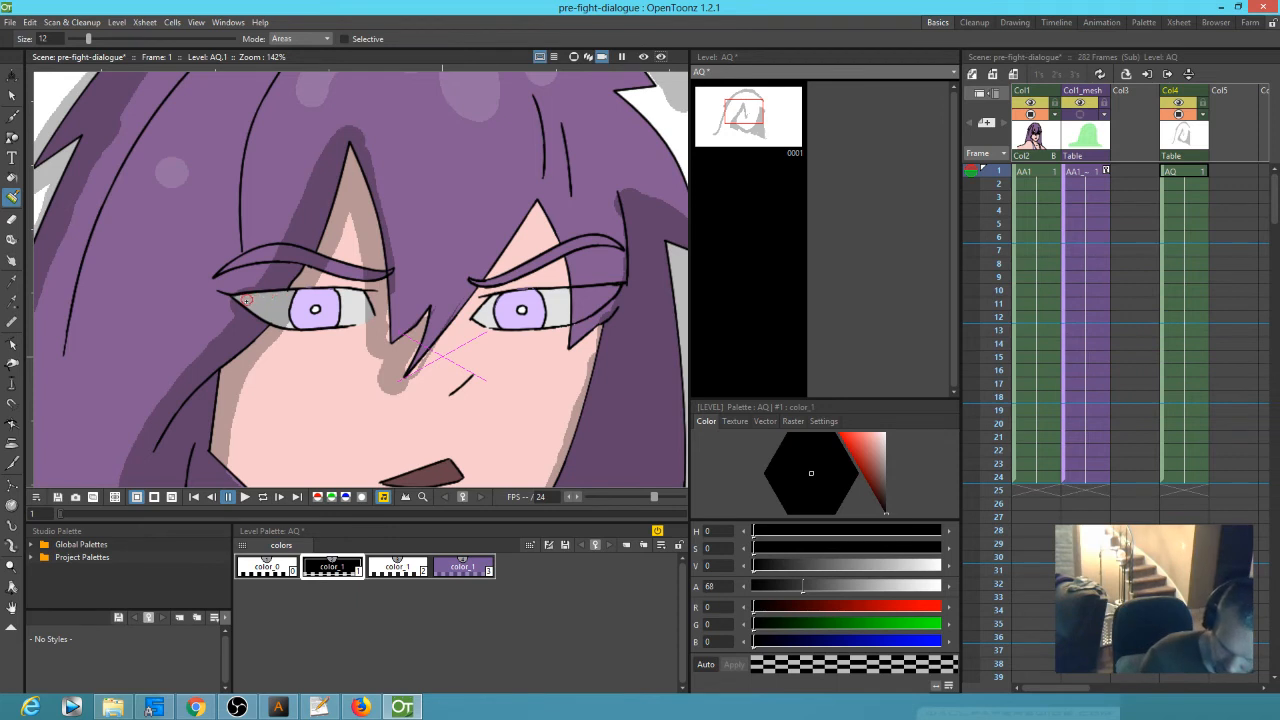
pyautogui.moveTo(257, 300); pyautogui.dragTo(354, 297)
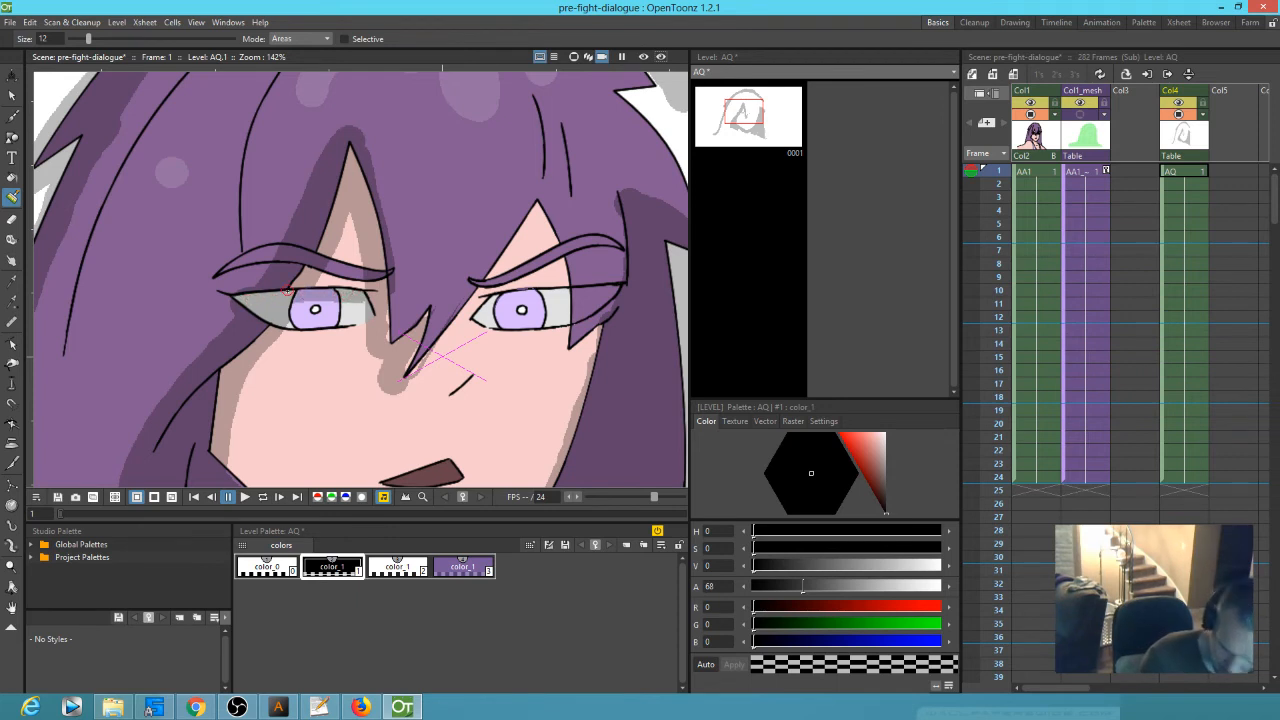
pyautogui.moveTo(490, 300); pyautogui.dragTo(609, 291)
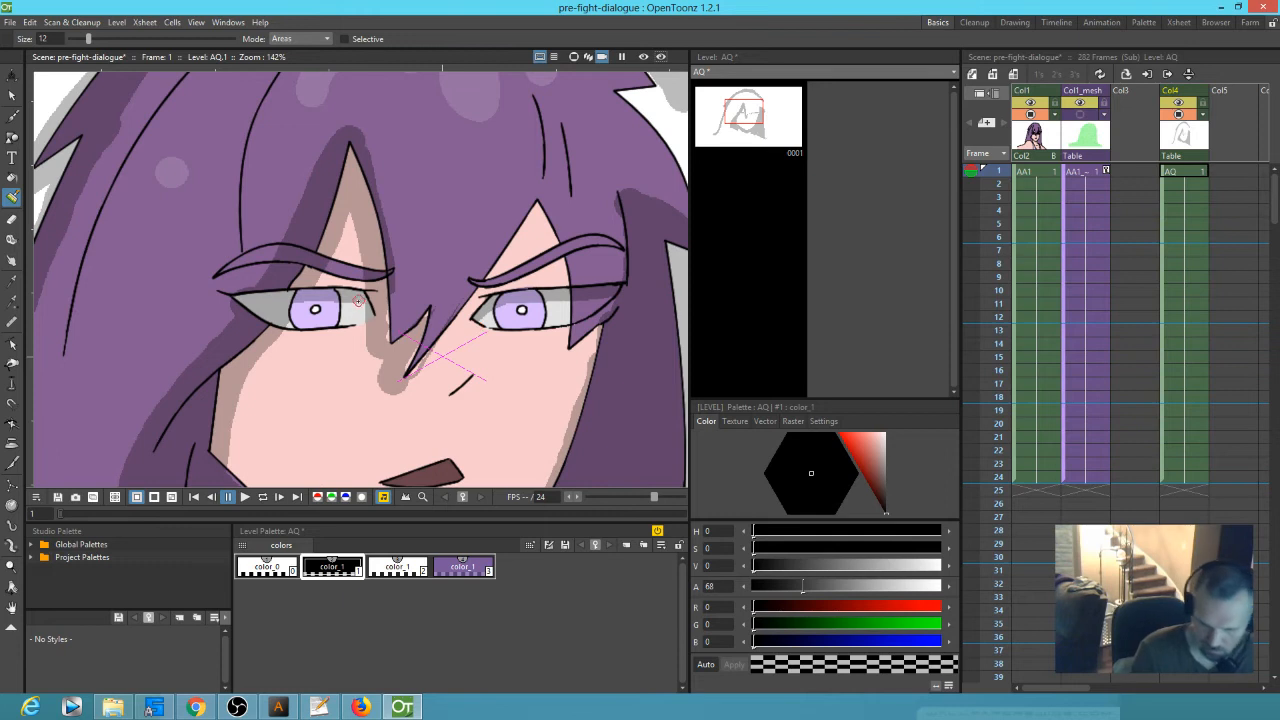
# - Shape pointed shadows under the hair locks beside the nose and at the outer right eye, trimming with the size 11 eraser
pyautogui.moveTo(416, 345); pyautogui.dragTo(398, 380)
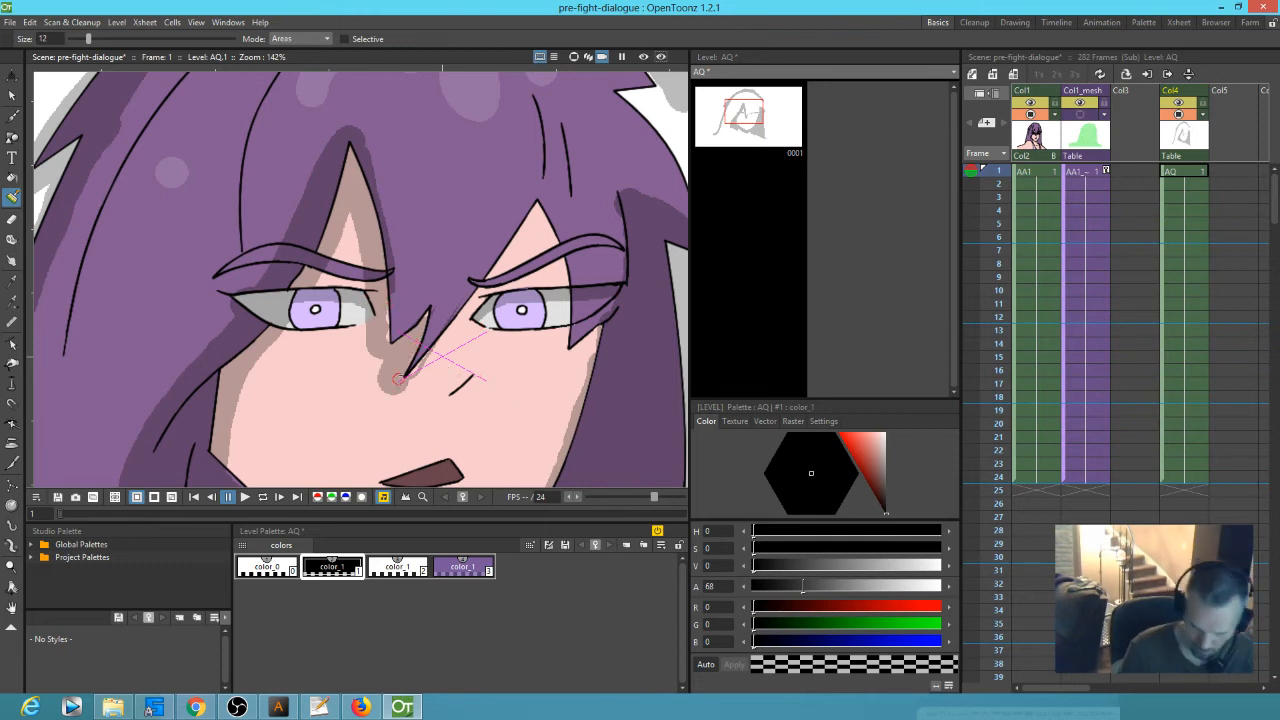
pyautogui.moveTo(387, 368)
pyautogui.mouseDown()
pyautogui.moveTo(385, 402)
pyautogui.moveTo(549, 228)
pyautogui.moveTo(553, 240)
pyautogui.moveTo(579, 233)
pyautogui.moveTo(561, 260)
pyautogui.moveTo(566, 356)
pyautogui.moveTo(606, 320)
pyautogui.mouseUp()
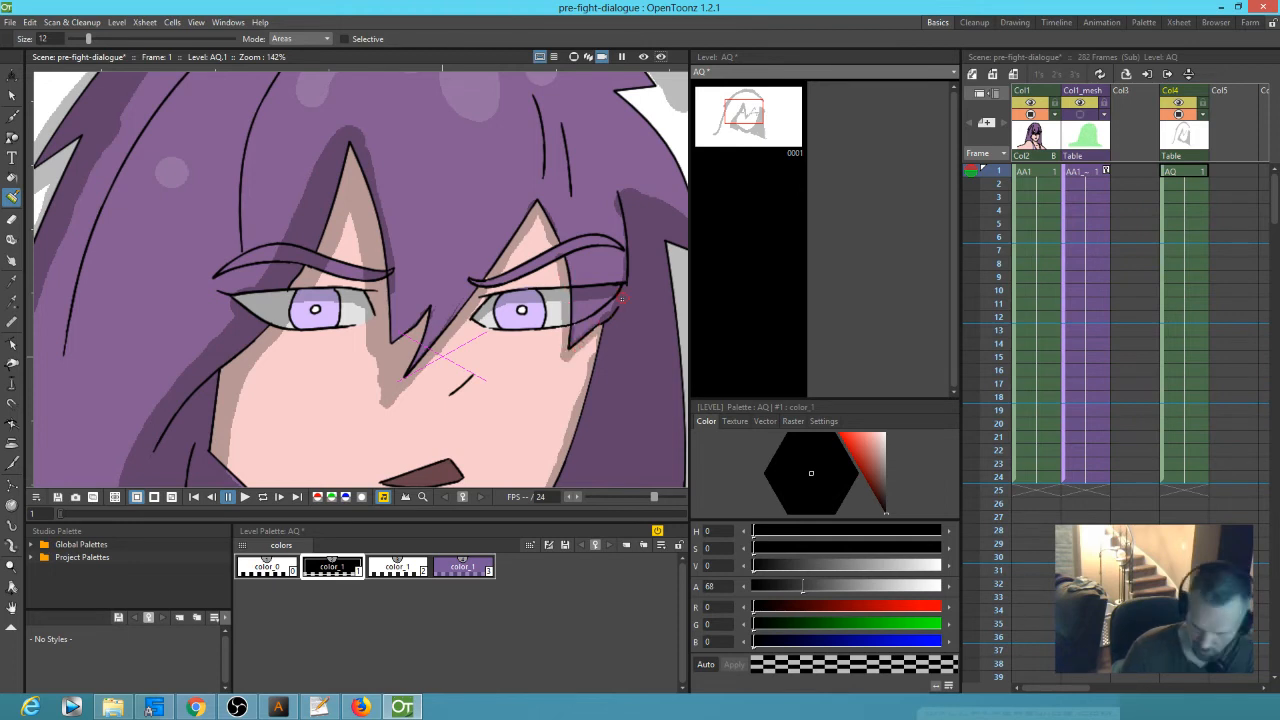
pyautogui.moveTo(379, 338); pyautogui.dragTo(376, 390)
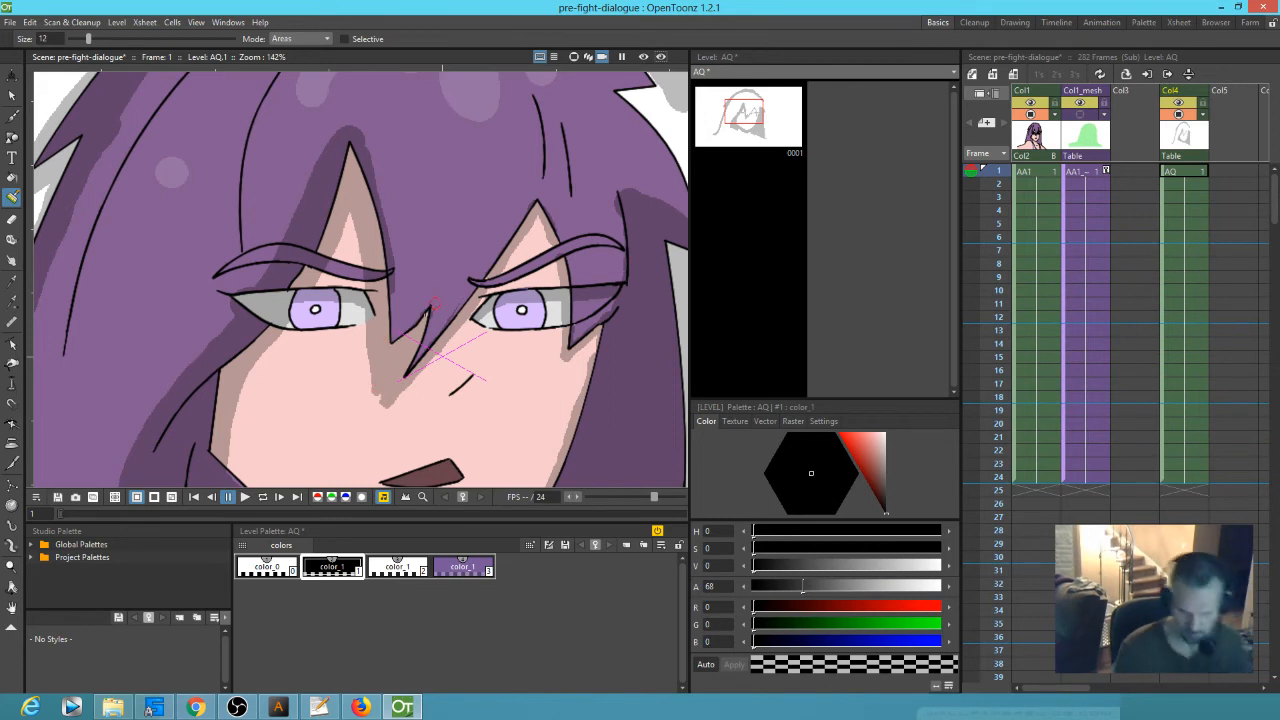
pyautogui.press('a')
pyautogui.moveTo(364, 377)
pyautogui.mouseDown()
pyautogui.moveTo(391, 361)
pyautogui.moveTo(380, 413)
pyautogui.moveTo(371, 389)
pyautogui.mouseUp()
# - Fill the neck shadow along the jawline and paint small shadows below the mouth and under the nose line
pyautogui.moveTo(537, 378); pyautogui.dragTo(562, 270)
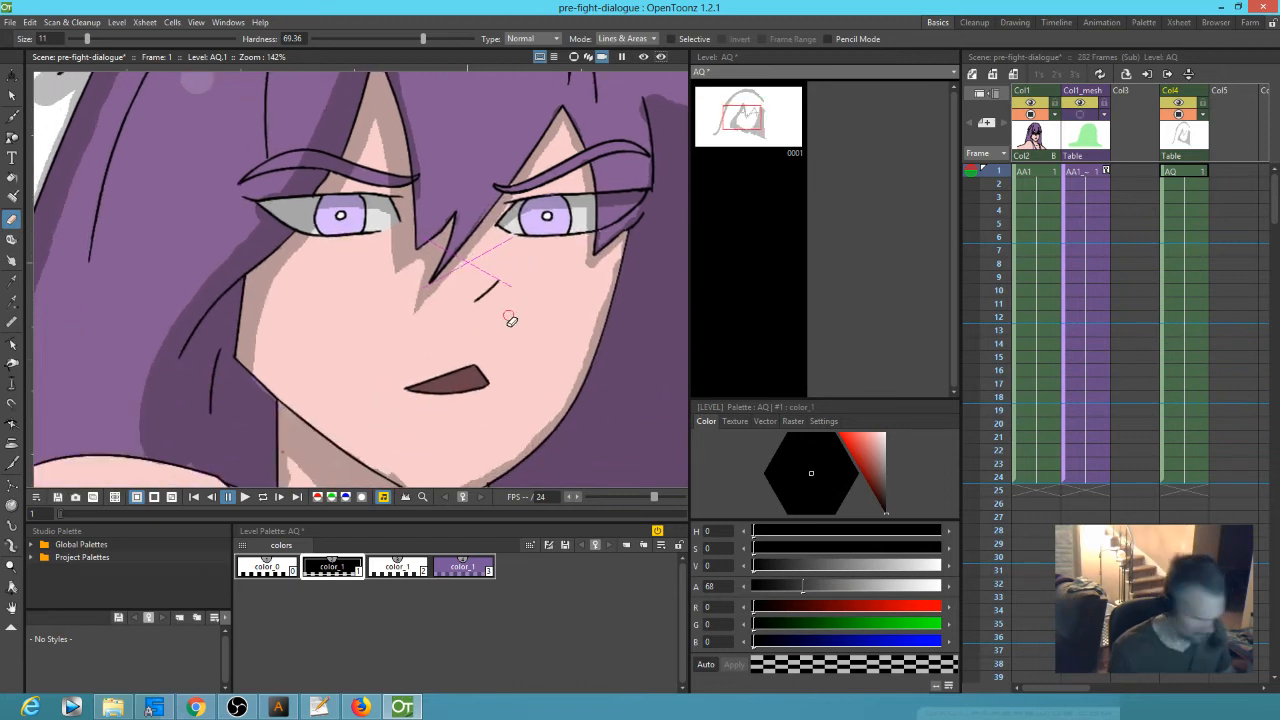
pyautogui.moveTo(446, 417); pyautogui.dragTo(433, 362)
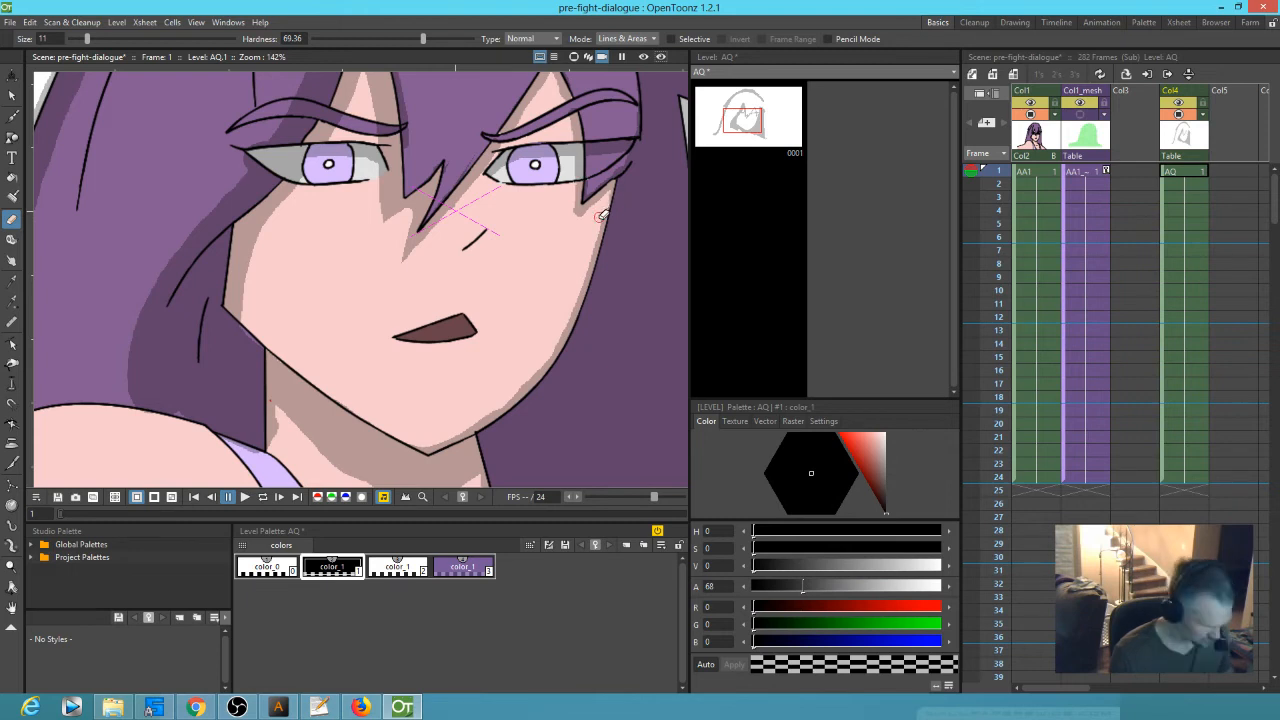
pyautogui.press('j')
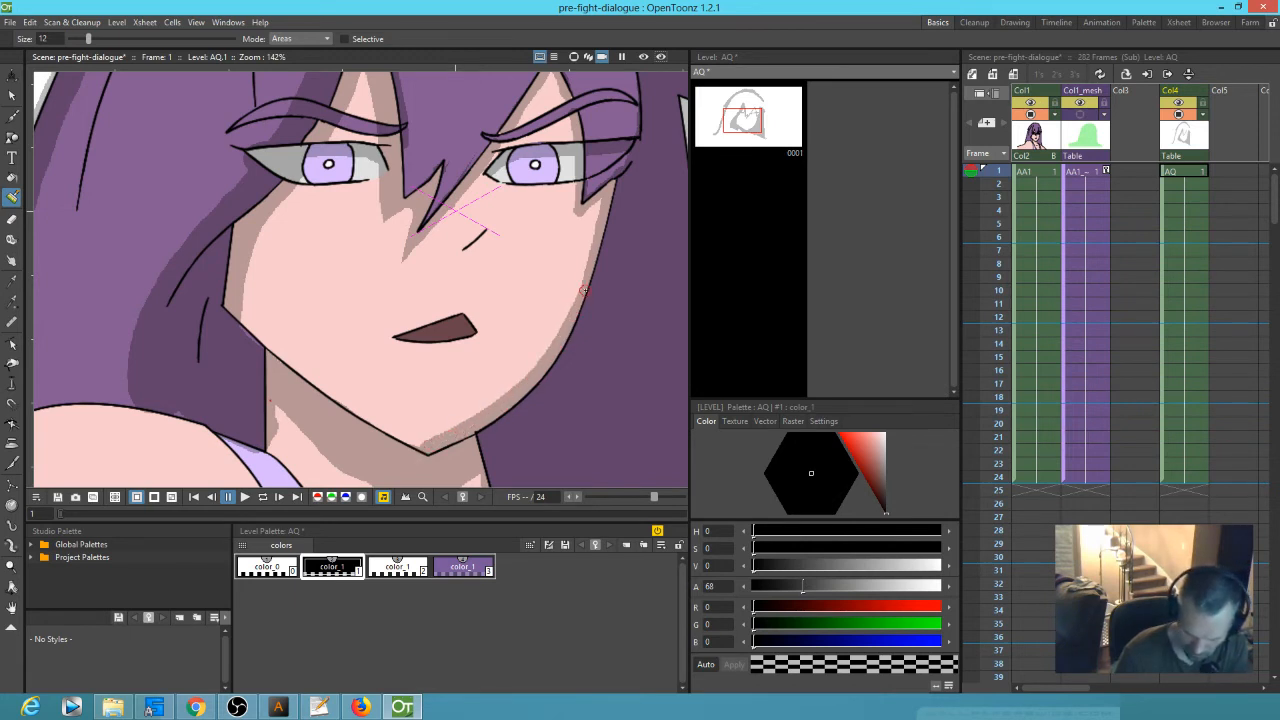
pyautogui.moveTo(353, 420); pyautogui.dragTo(424, 450)
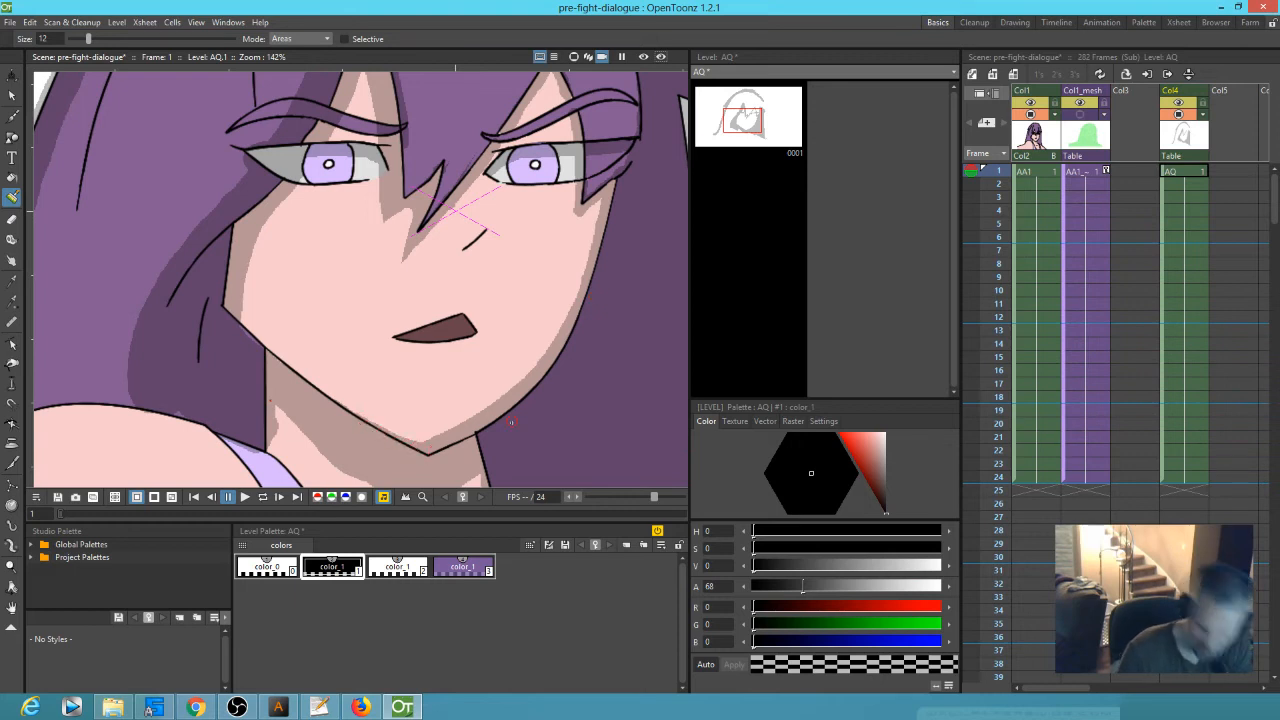
pyautogui.moveTo(428, 366); pyautogui.dragTo(462, 366)
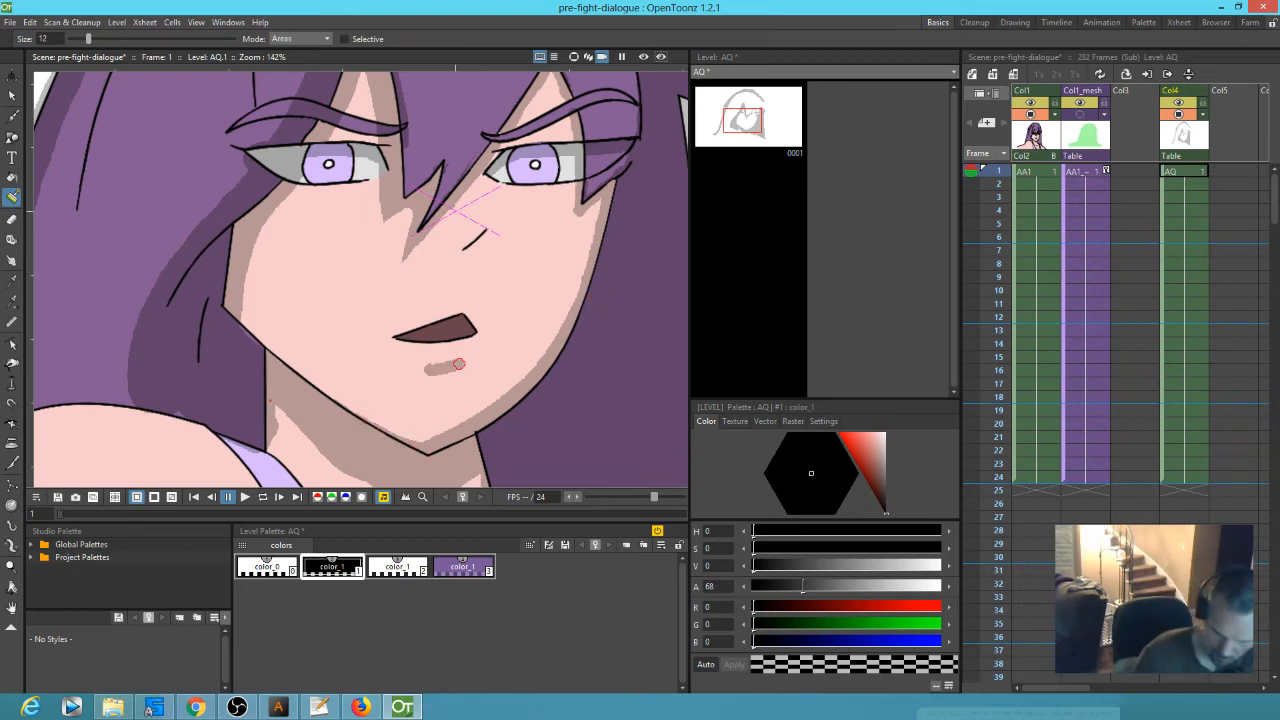
pyautogui.moveTo(485, 235); pyautogui.dragTo(474, 251)
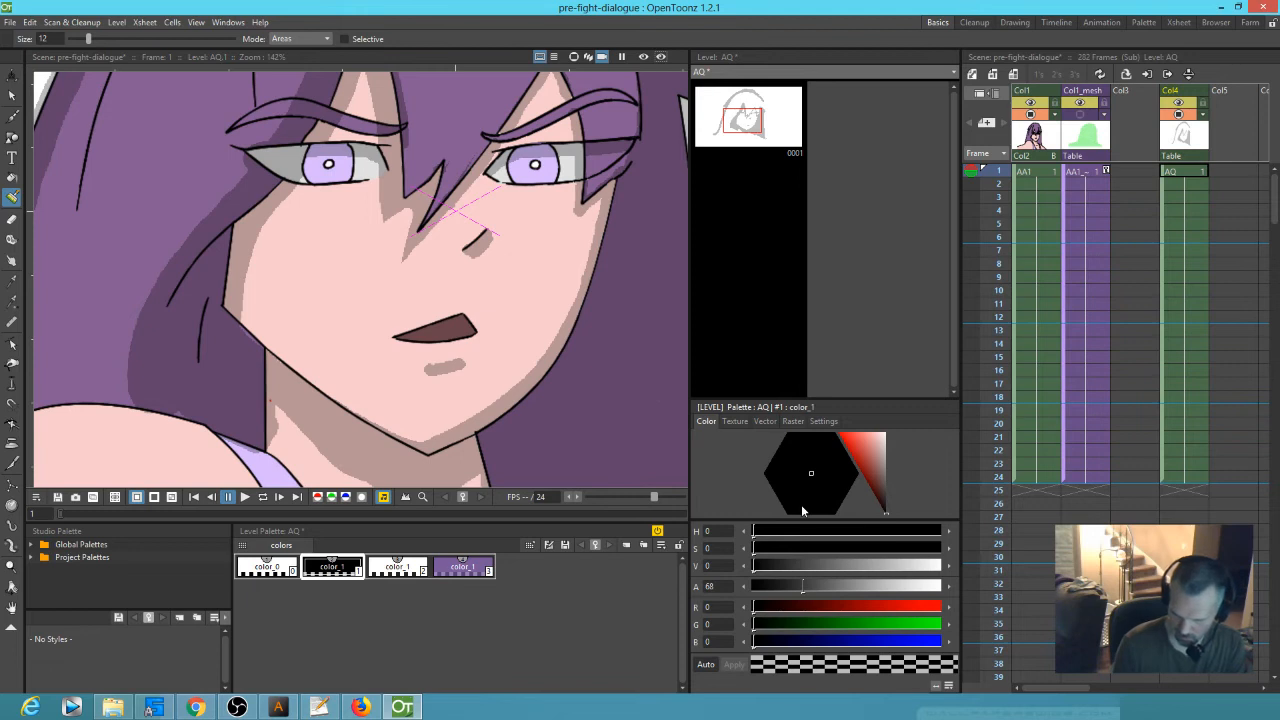
# - Set the black color_1 style's alpha to 40 and add a black copy of it with alpha 105
pyautogui.moveTo(803, 588)
pyautogui.mouseDown()
pyautogui.moveTo(840, 584)
pyautogui.moveTo(755, 590)
pyautogui.moveTo(799, 587)
pyautogui.moveTo(786, 589)
pyautogui.mouseUp()
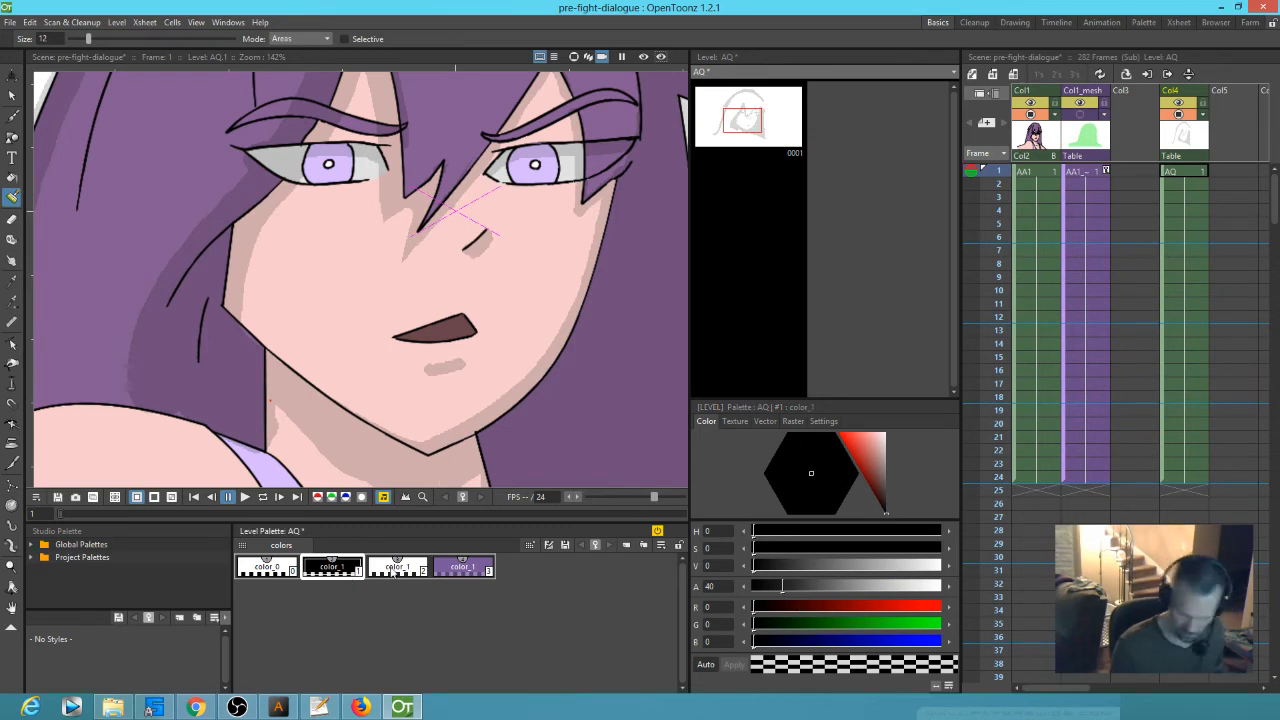
pyautogui.hotkey('ctrl', 'v')
pyautogui.moveTo(798, 586); pyautogui.dragTo(829, 586)
# - Try a darker shadow stroke along the nose line with the alpha 105 black style, and undo it
pyautogui.moveTo(480, 238)
pyautogui.mouseDown()
pyautogui.moveTo(466, 248)
pyautogui.moveTo(490, 232)
pyautogui.mouseUp()
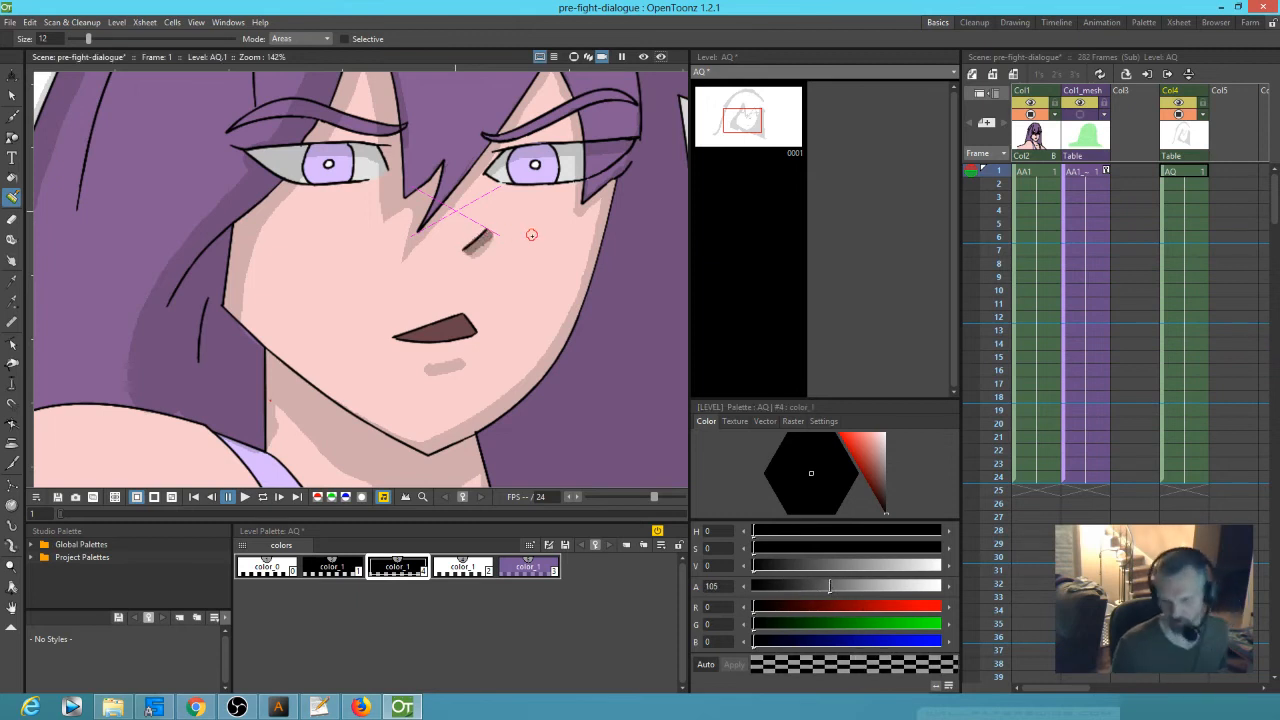
pyautogui.hotkey('ctrl', 'z')
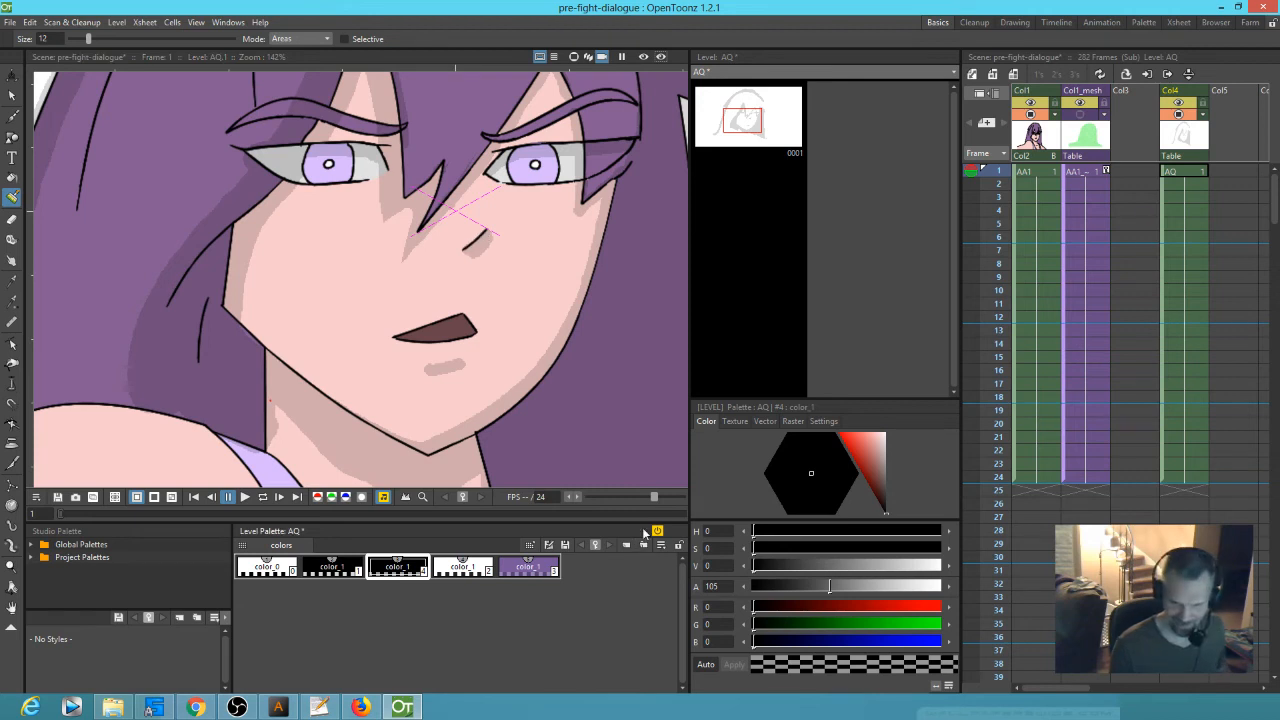
# - Darken the areas under both upper eyelids with size 6 brush strokes in the alpha 105 black style
pyautogui.hotkey('shift', 'space')
pyautogui.moveTo(320, 192); pyautogui.dragTo(436, 155)
pyautogui.moveTo(365, 108); pyautogui.dragTo(432, 216)
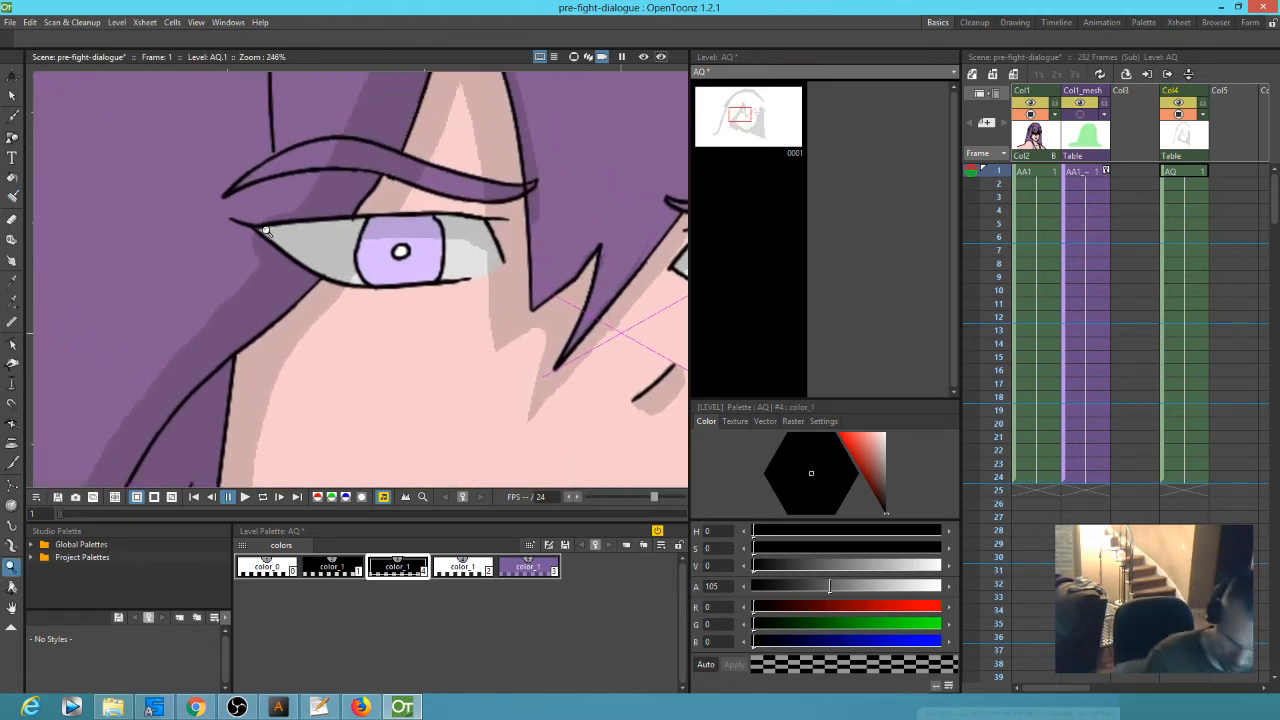
pyautogui.press('b')
pyautogui.moveTo(88, 40); pyautogui.dragTo(82, 40)
pyautogui.moveTo(256, 230); pyautogui.dragTo(461, 222)
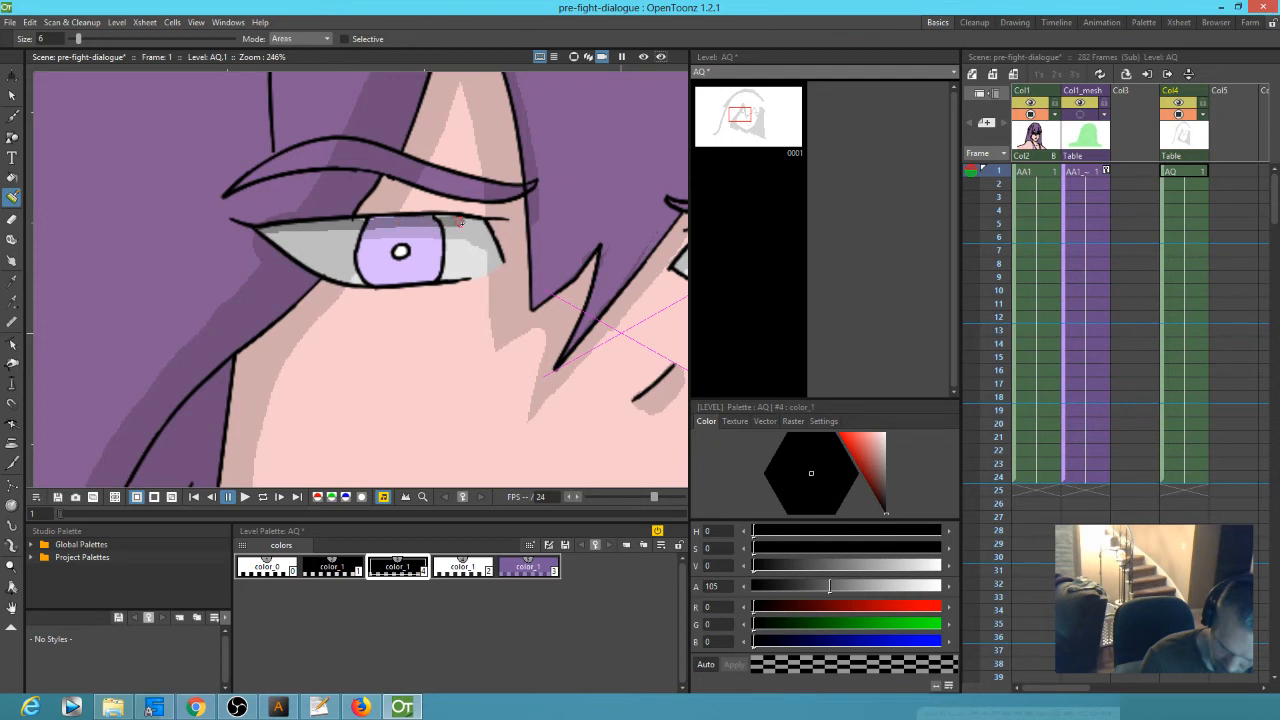
pyautogui.moveTo(624, 293); pyautogui.dragTo(329, 290)
pyautogui.moveTo(406, 229); pyautogui.dragTo(628, 211)
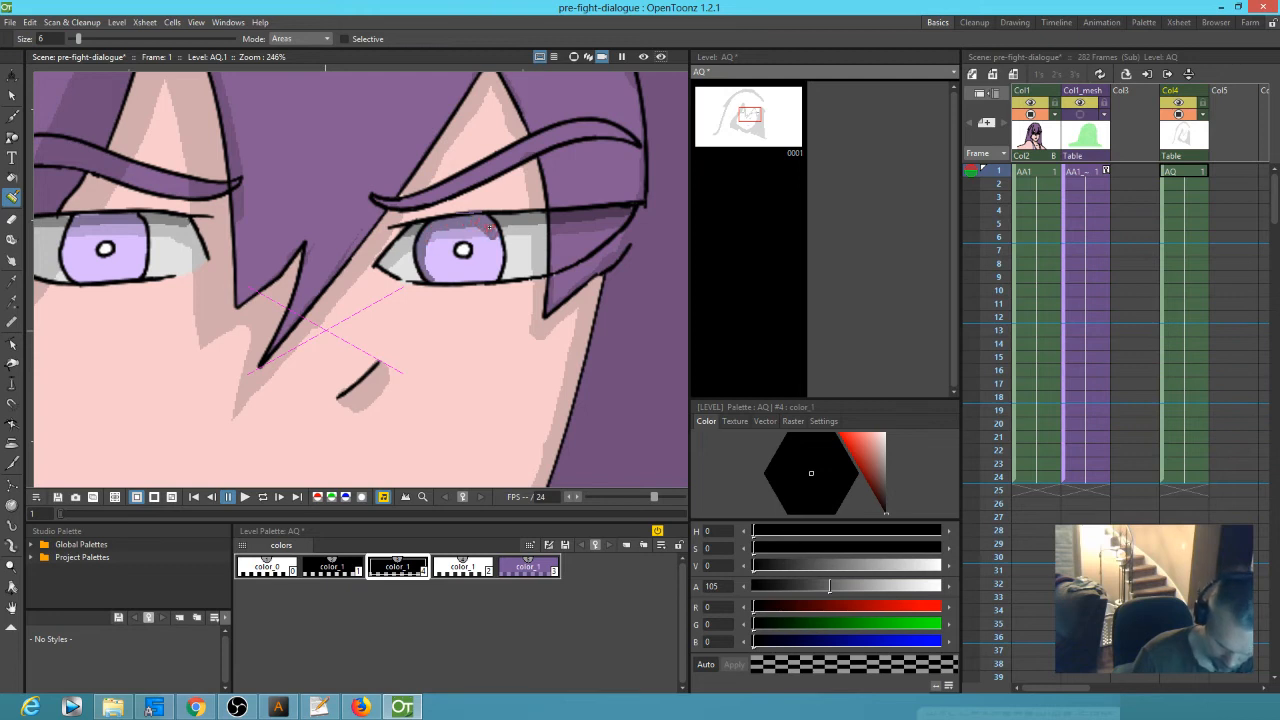
# - Shade the rim of the iris with the alpha 105 black style and add softer inner shading with the alpha 40 black
pyautogui.moveTo(546, 326); pyautogui.dragTo(680, 319)
pyautogui.moveTo(215, 275)
pyautogui.mouseDown()
pyautogui.moveTo(199, 256)
pyautogui.moveTo(202, 226)
pyautogui.mouseUp()
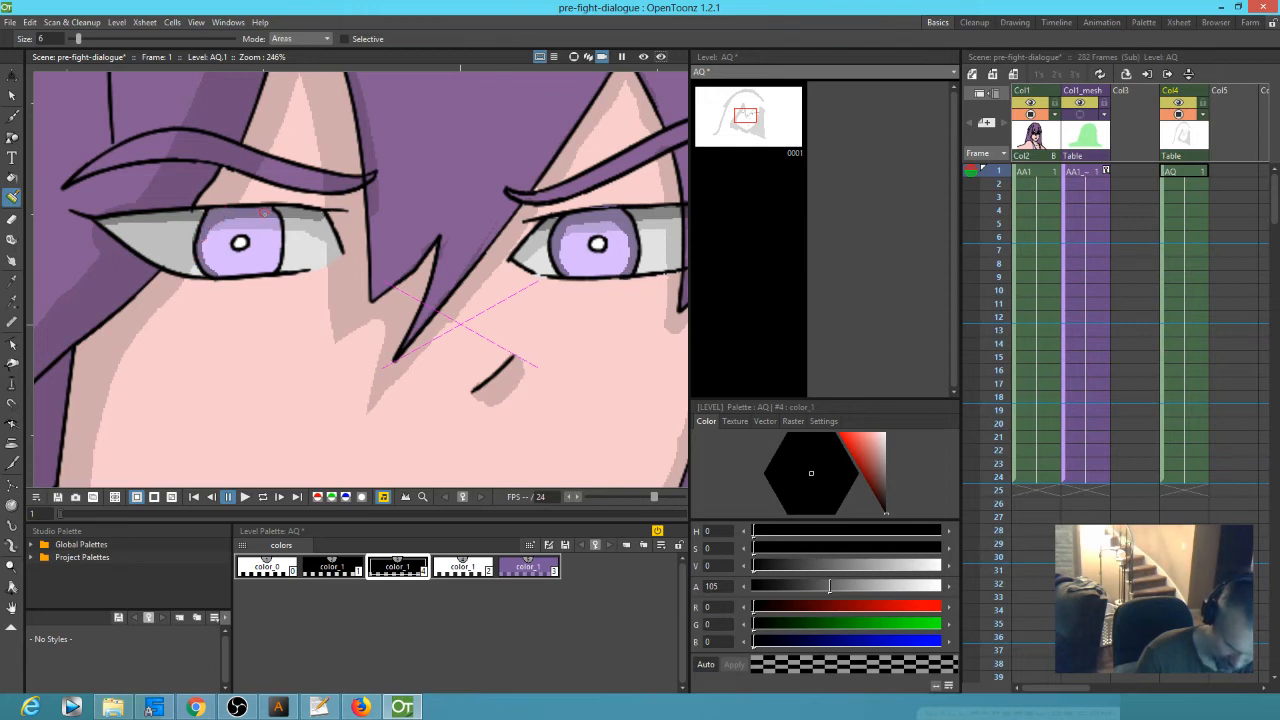
pyautogui.moveTo(274, 228); pyautogui.dragTo(274, 258)
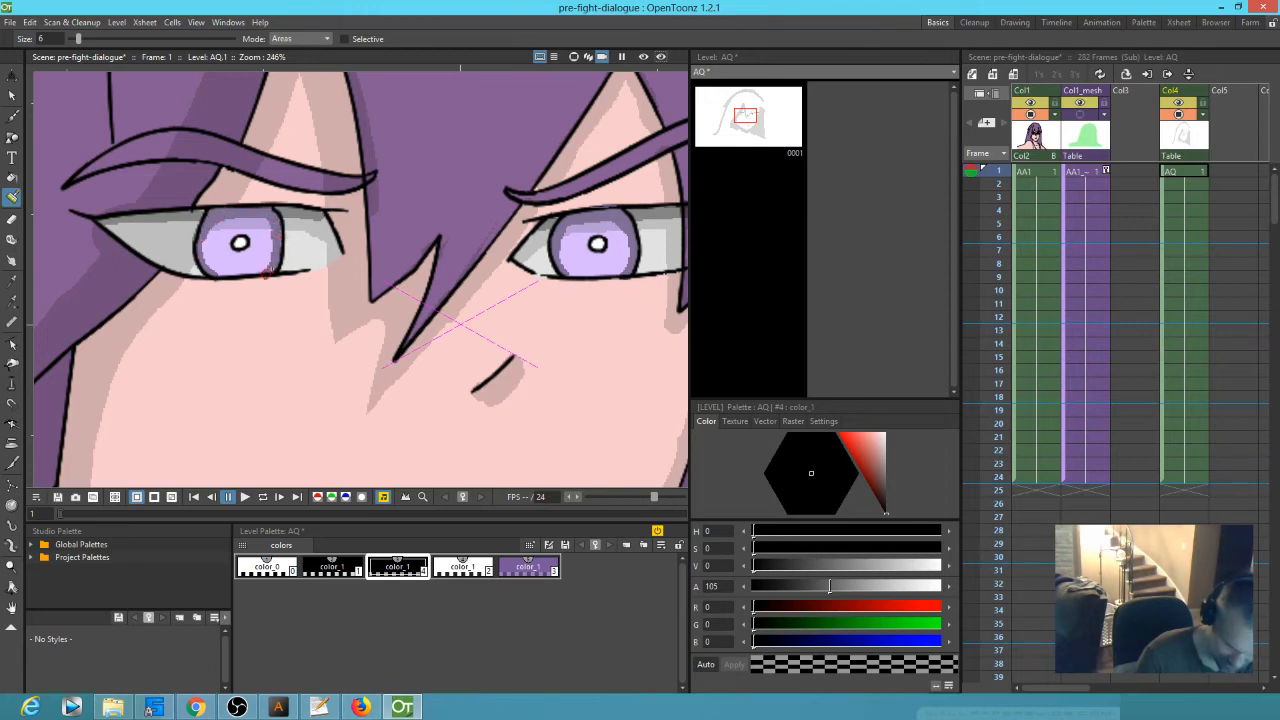
pyautogui.click(333, 566)
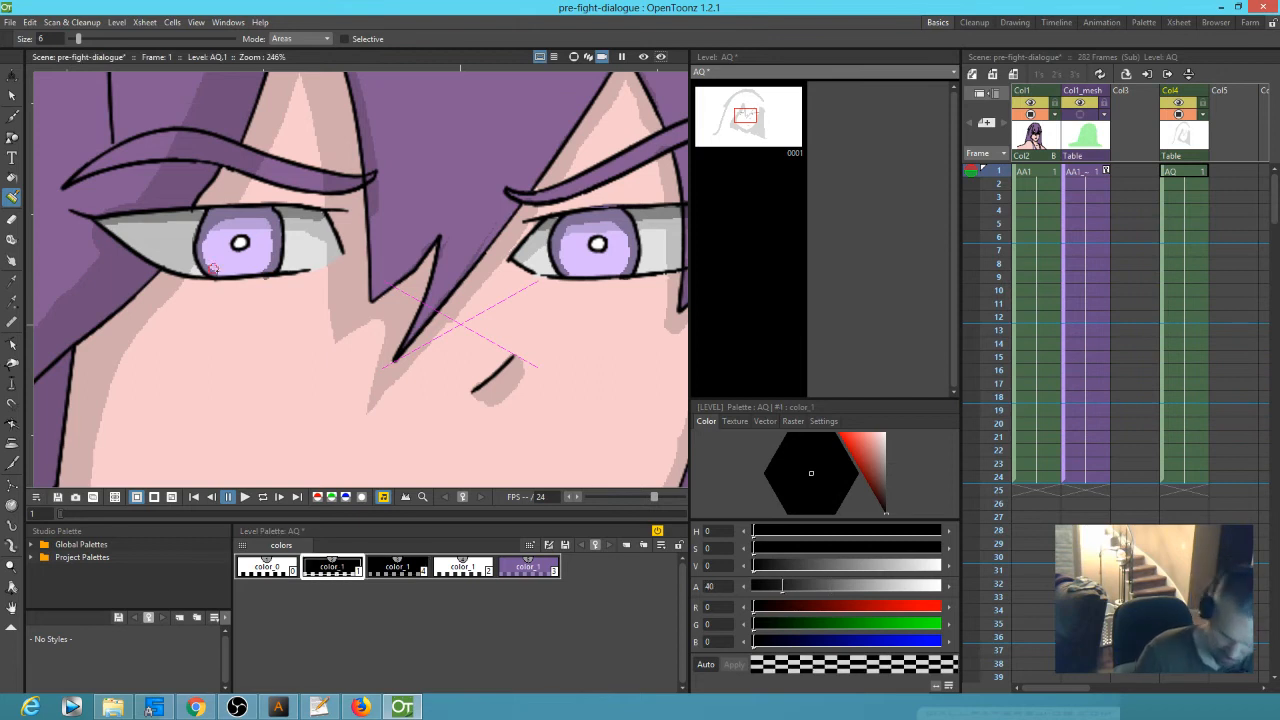
pyautogui.moveTo(209, 268)
pyautogui.mouseDown()
pyautogui.moveTo(203, 241)
pyautogui.moveTo(247, 219)
pyautogui.moveTo(270, 240)
pyautogui.moveTo(262, 272)
pyautogui.mouseUp()
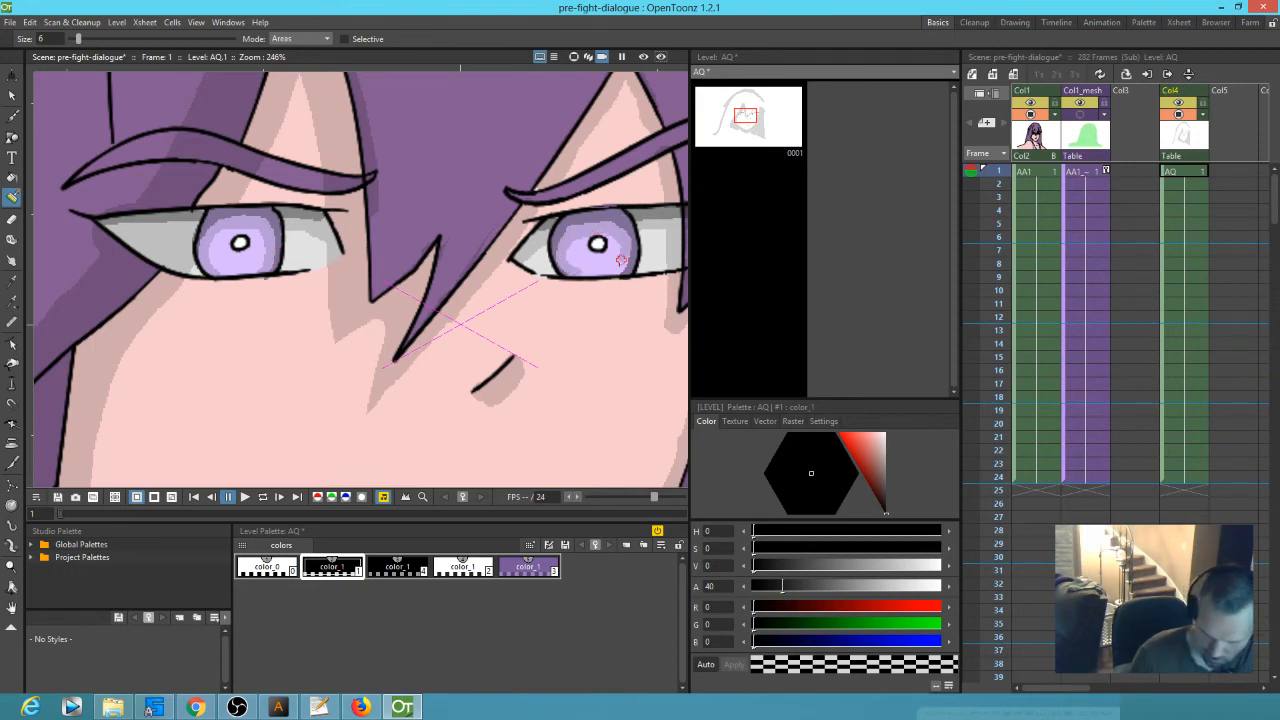
# - Paint faint highlights on the irises with the white alpha 33 style
pyautogui.click(462, 567)
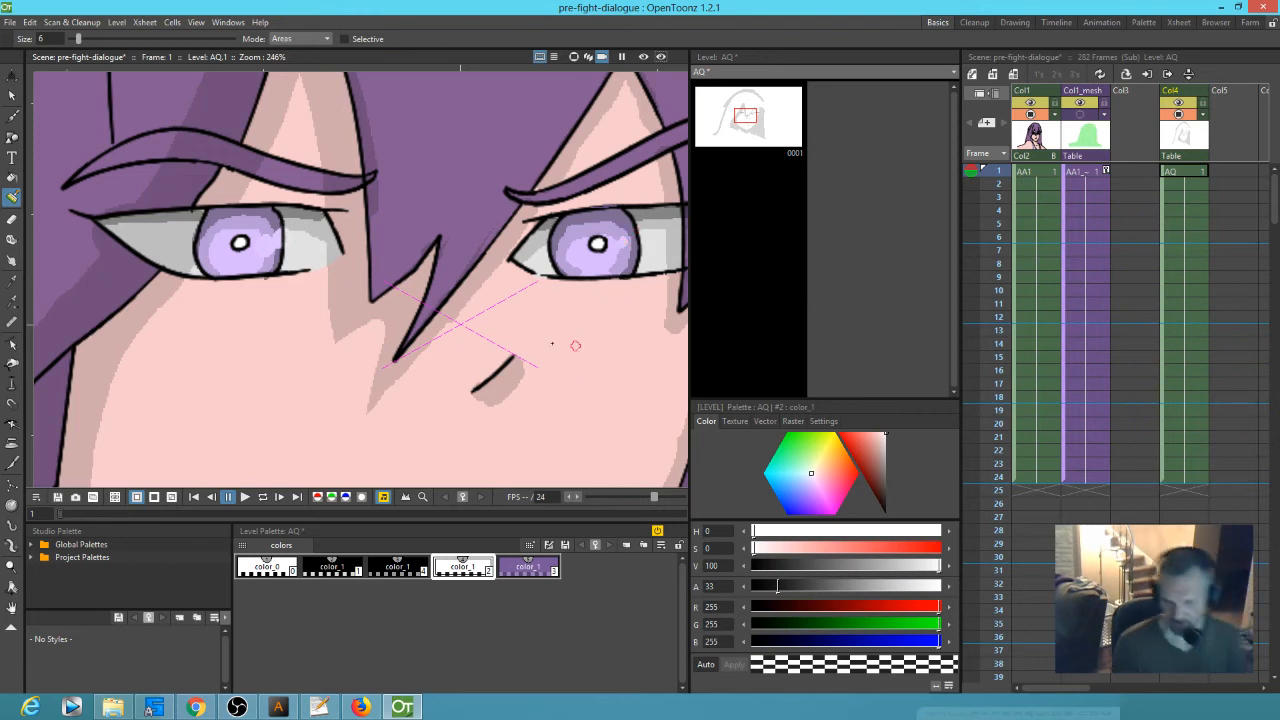
pyautogui.moveTo(574, 346); pyautogui.dragTo(400, 386)
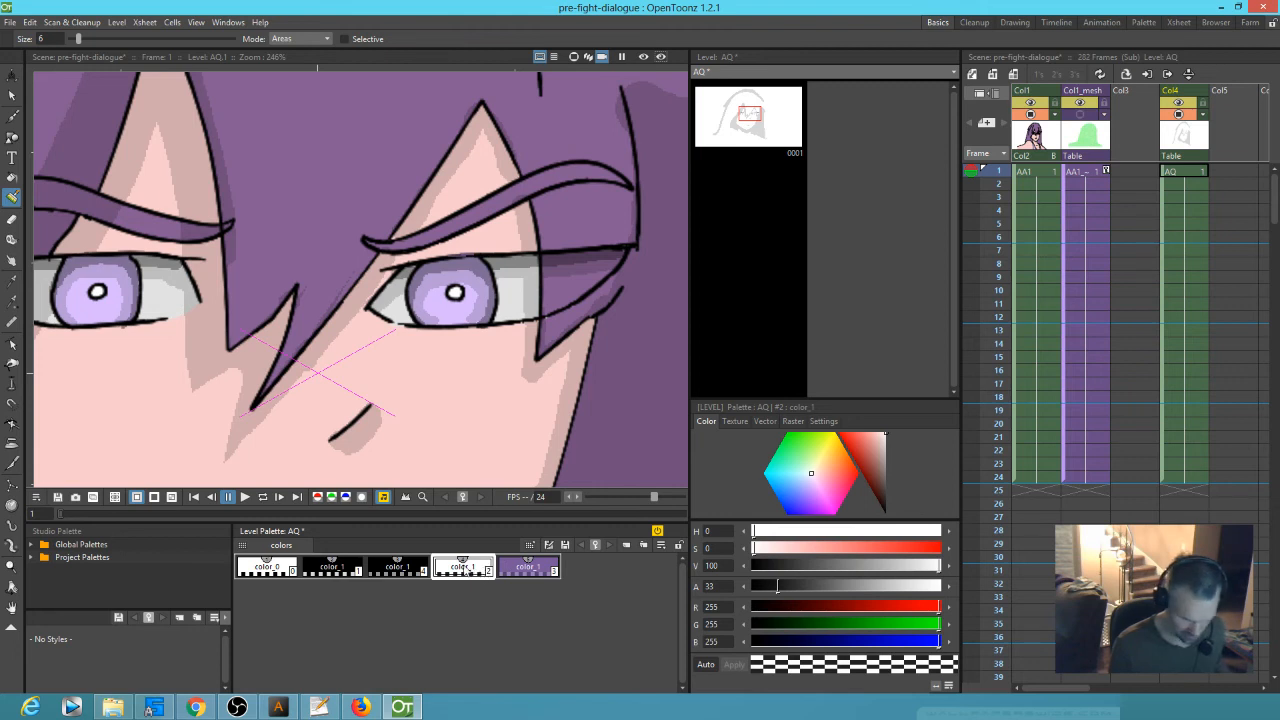
pyautogui.click(287, 566)
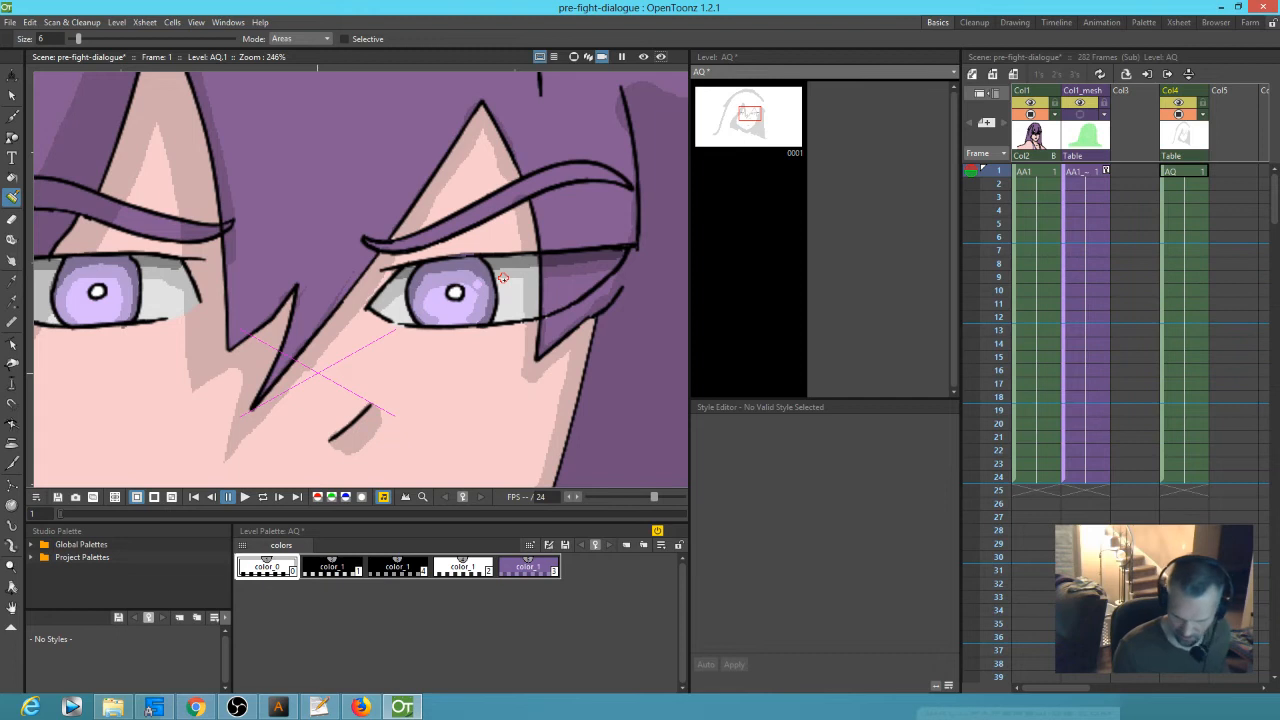
# - Add a copy of the white color_1 style to the AQ palette and set its alpha to 255
pyautogui.click(474, 570)
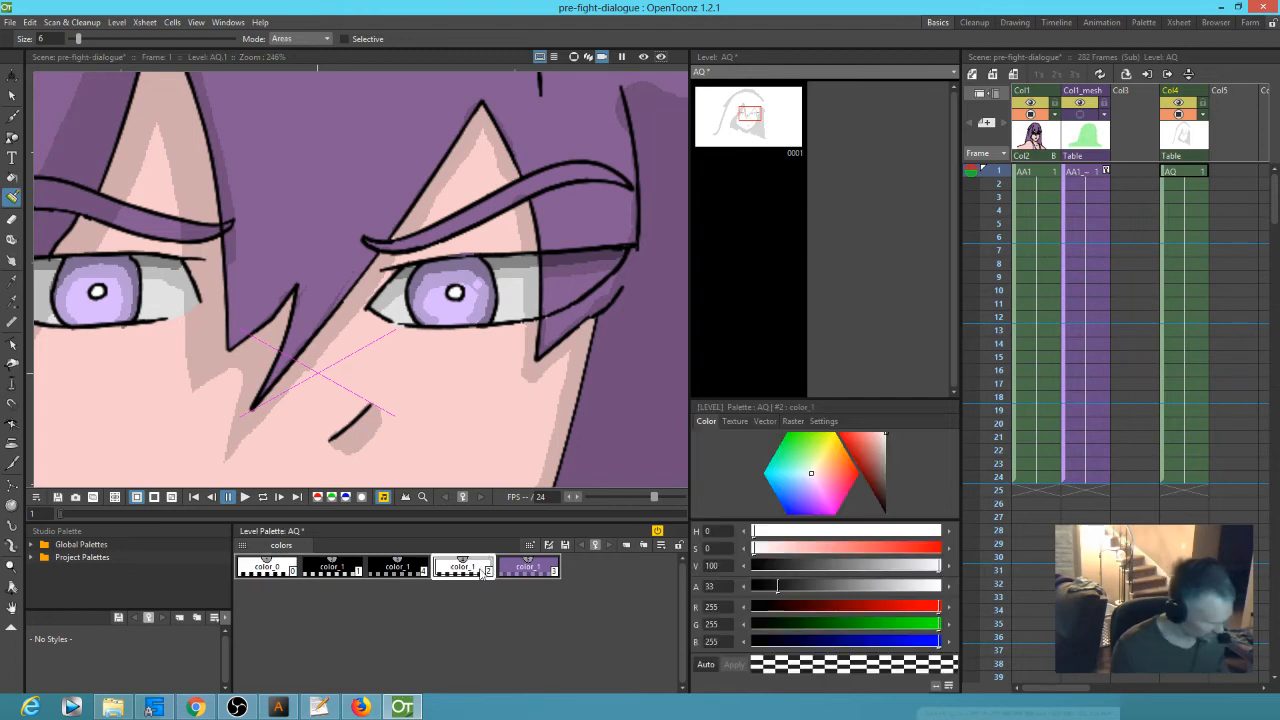
pyautogui.click(646, 545)
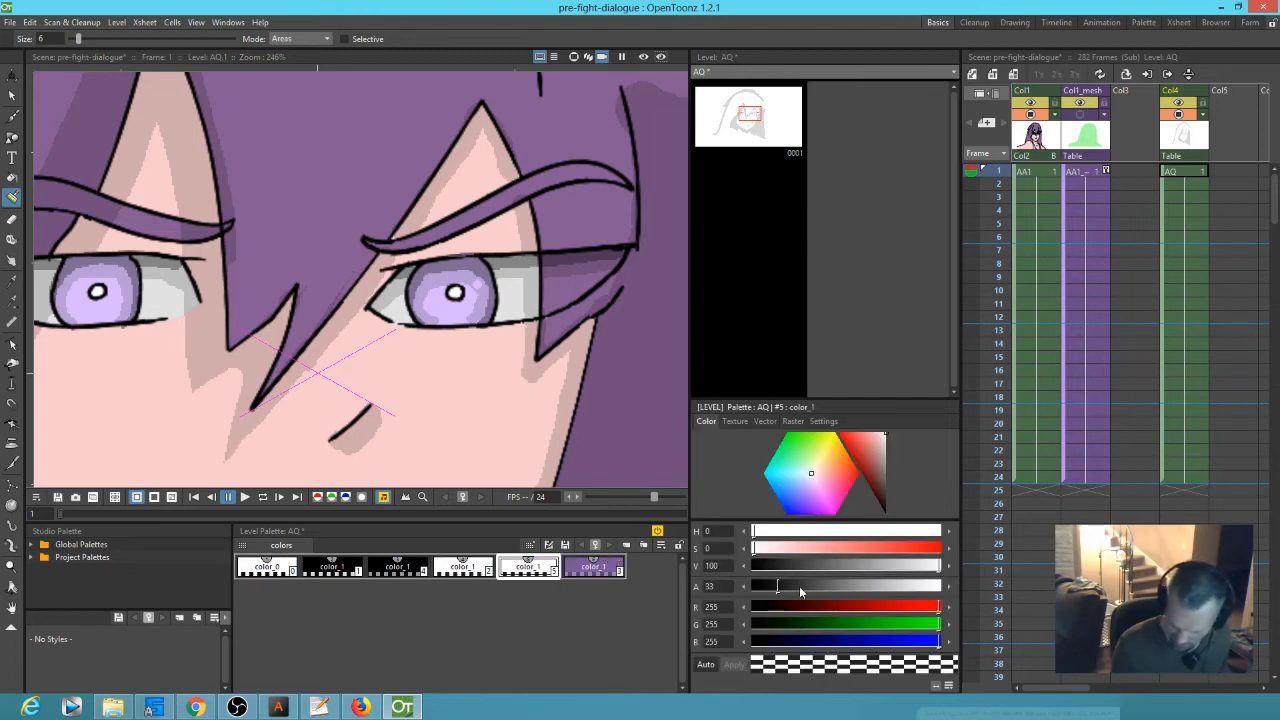
pyautogui.moveTo(778, 585); pyautogui.dragTo(940, 585)
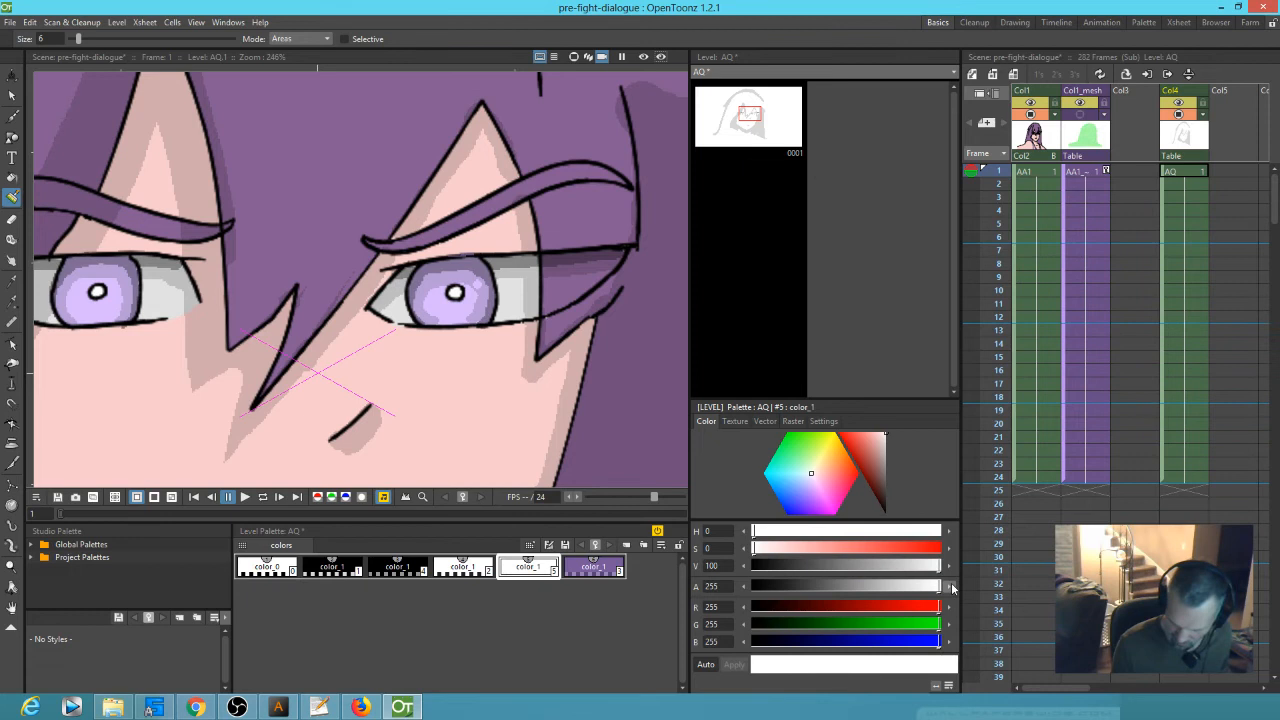
# - Paint opaque white highlights on the upper and lower irises and on the whites of both eyes
pyautogui.click(476, 284)
pyautogui.moveTo(117, 281); pyautogui.dragTo(120, 285)
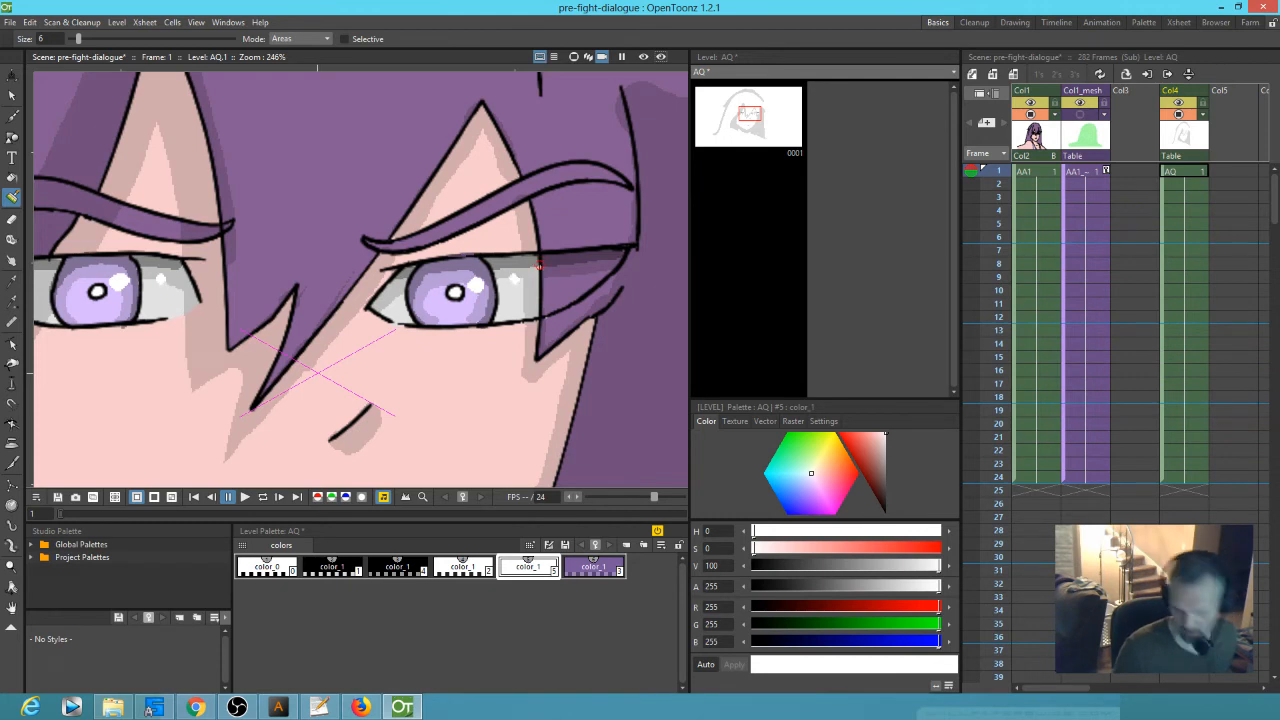
pyautogui.scroll(-4, 538, 266)
pyautogui.scroll(4, 611, 318)
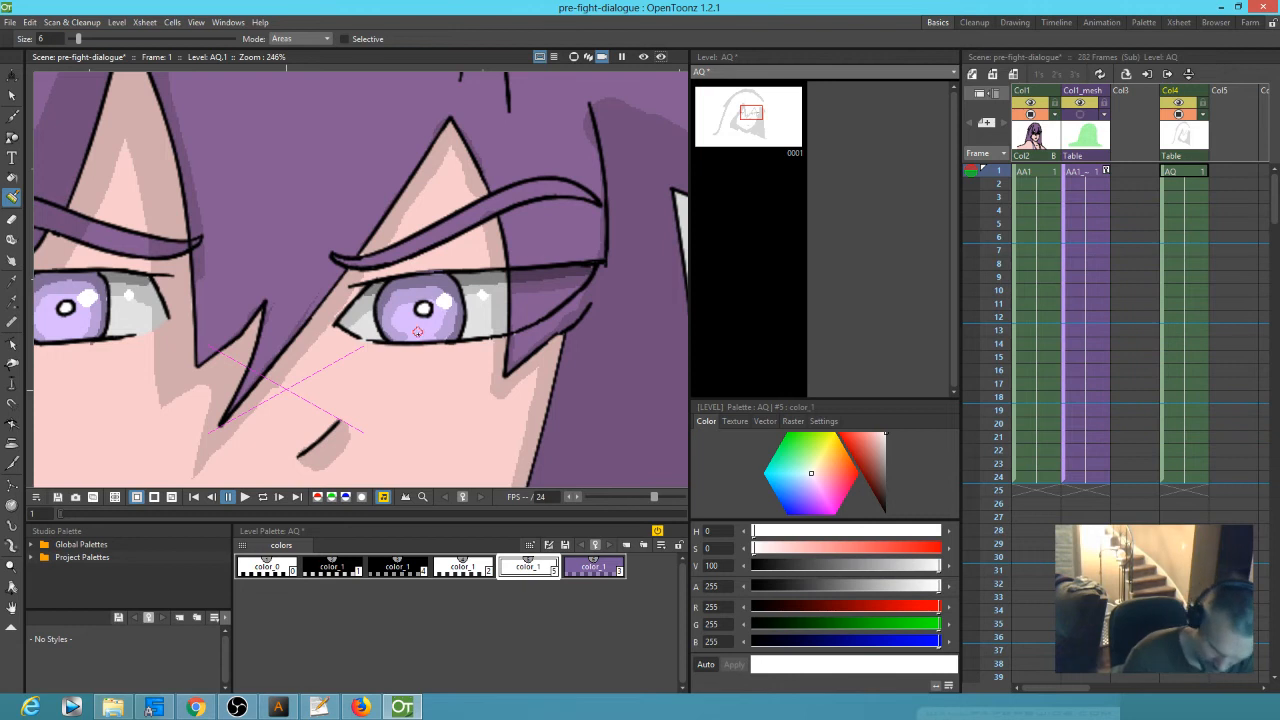
pyautogui.moveTo(440, 365); pyautogui.dragTo(528, 368)
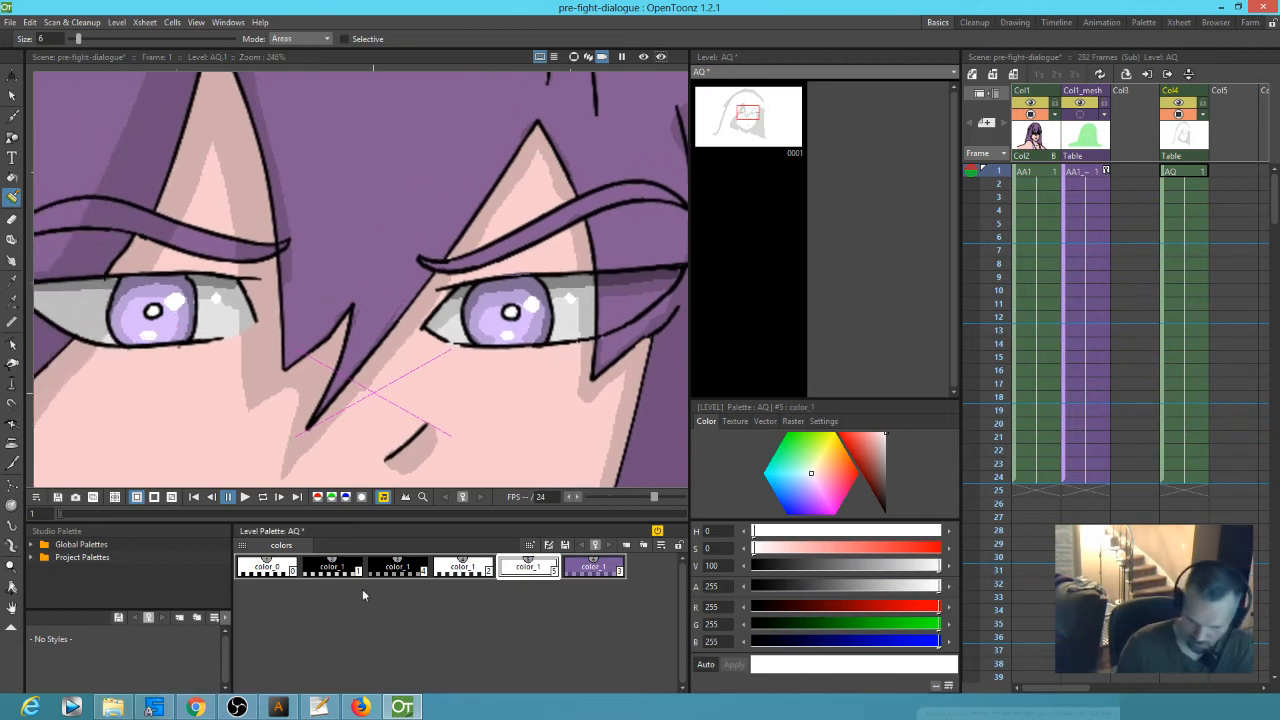
# - Paint both pupils solid black on the AA1 drawing with the color_1 style, and return to the scene view
pyautogui.click(1048, 171)
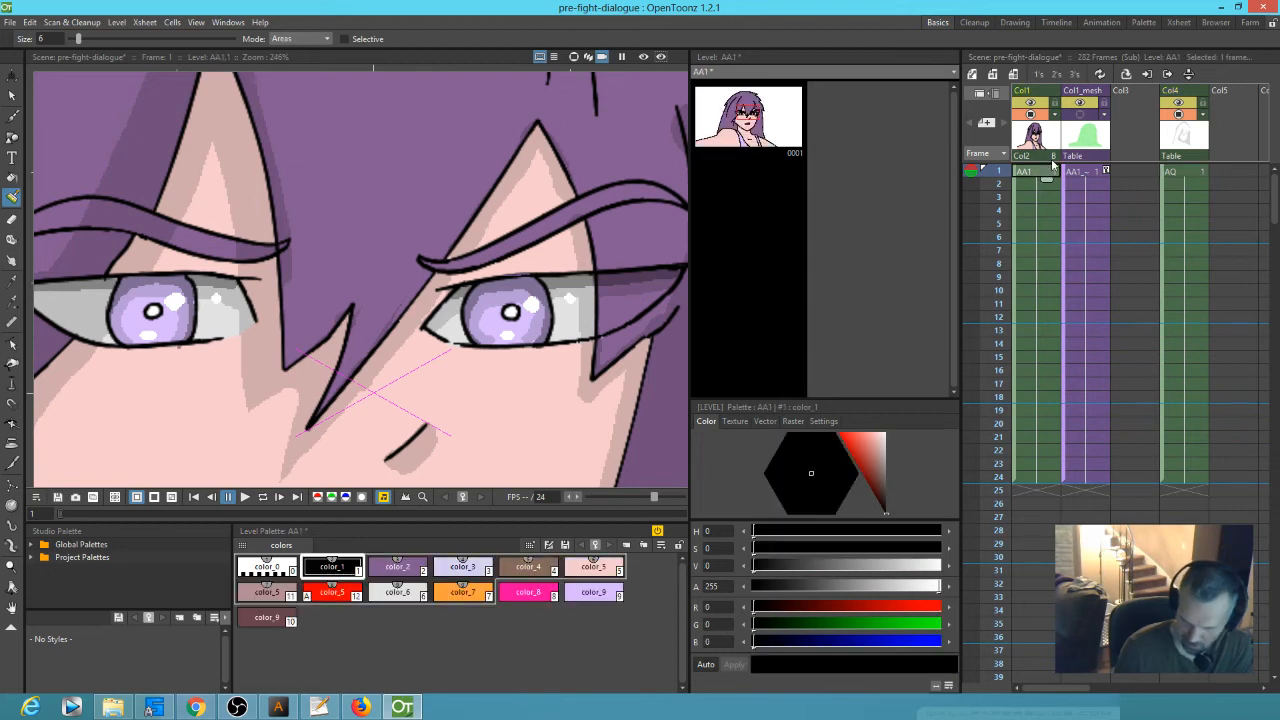
pyautogui.click(318, 575)
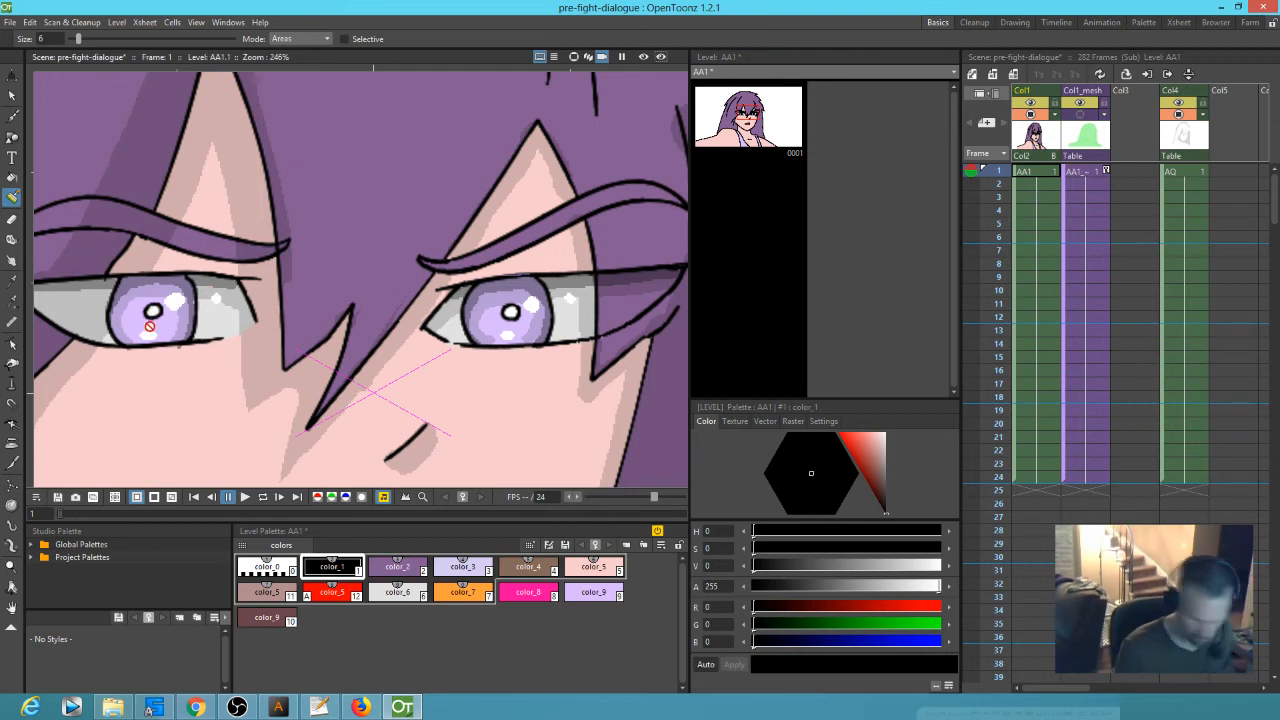
pyautogui.press('f')
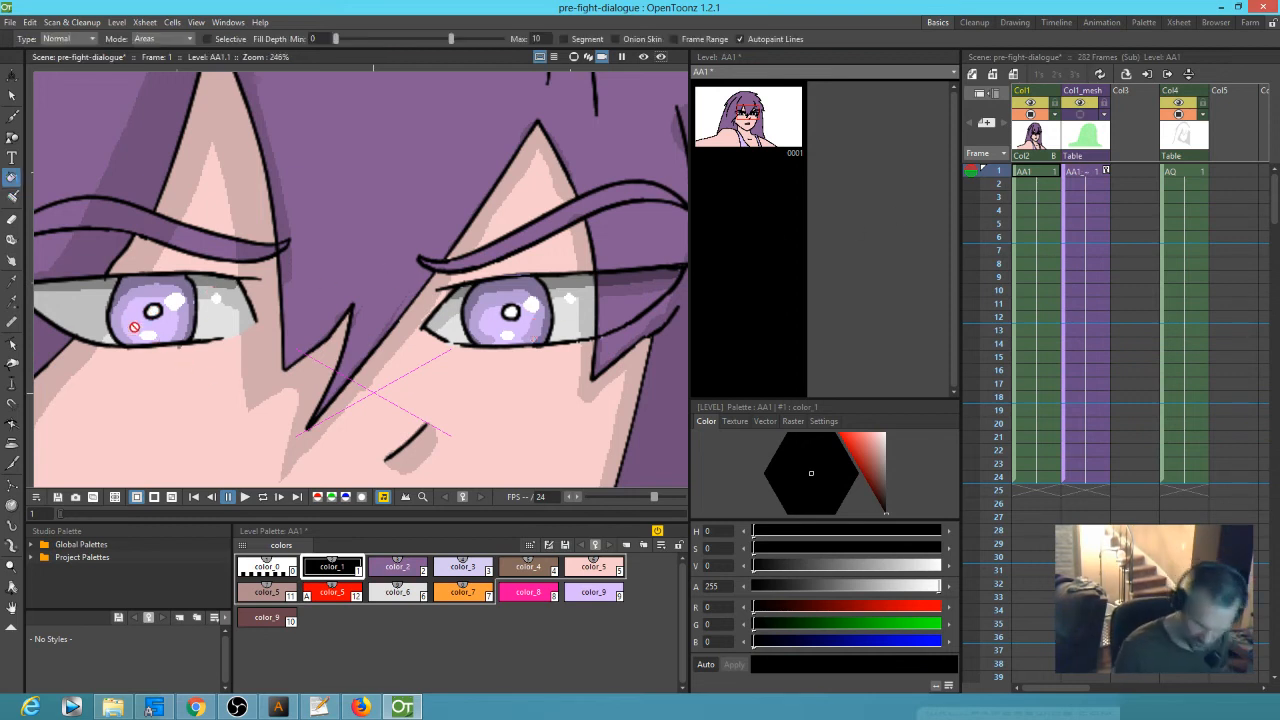
pyautogui.click(751, 132)
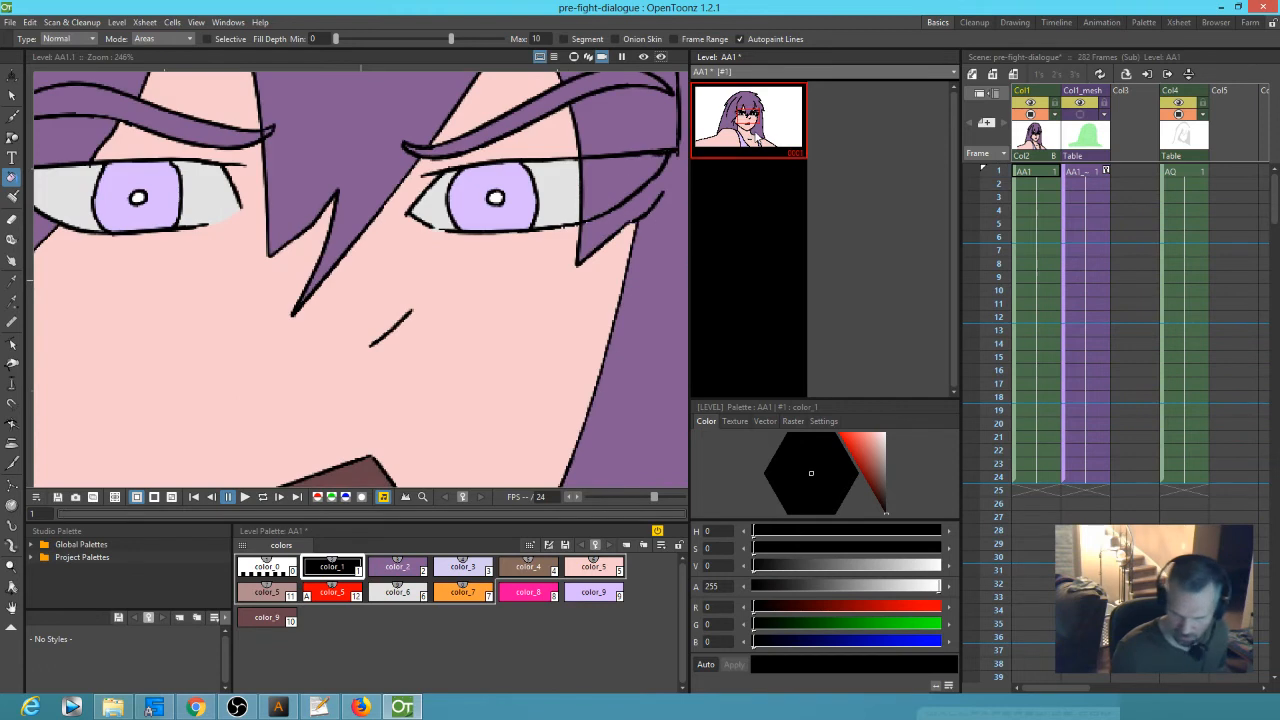
pyautogui.moveTo(169, 240); pyautogui.dragTo(291, 322)
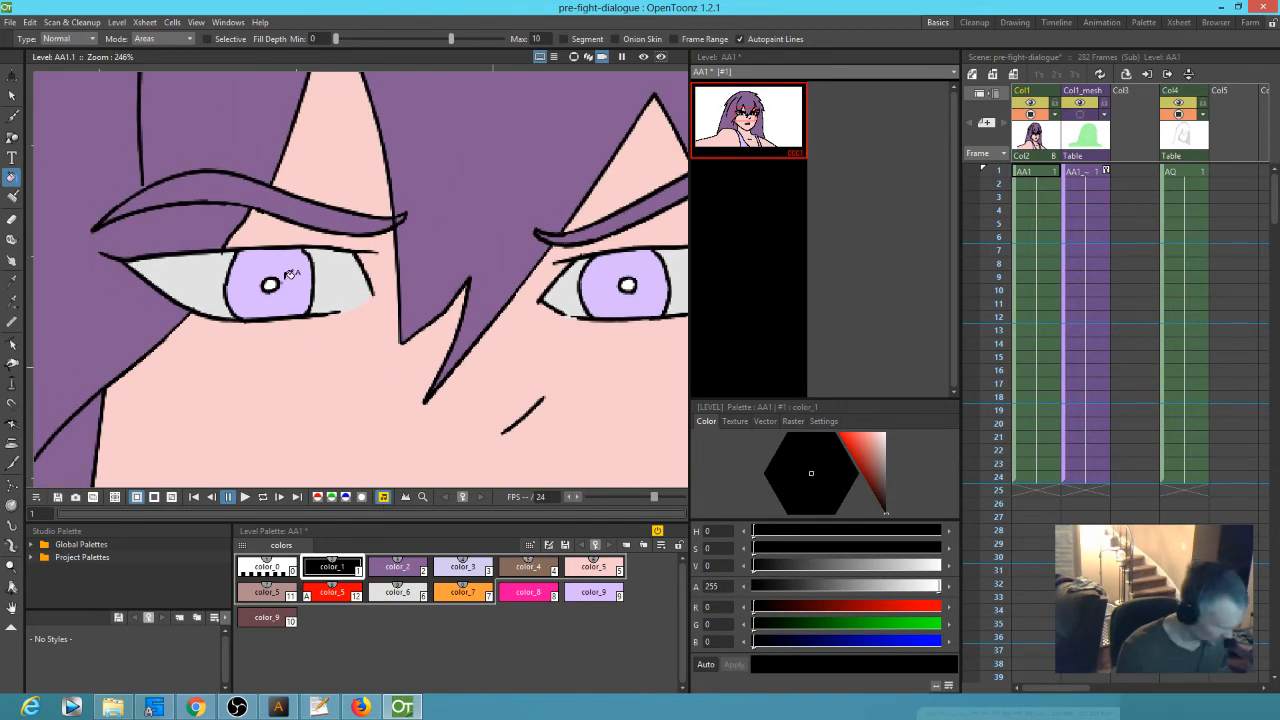
pyautogui.press('b')
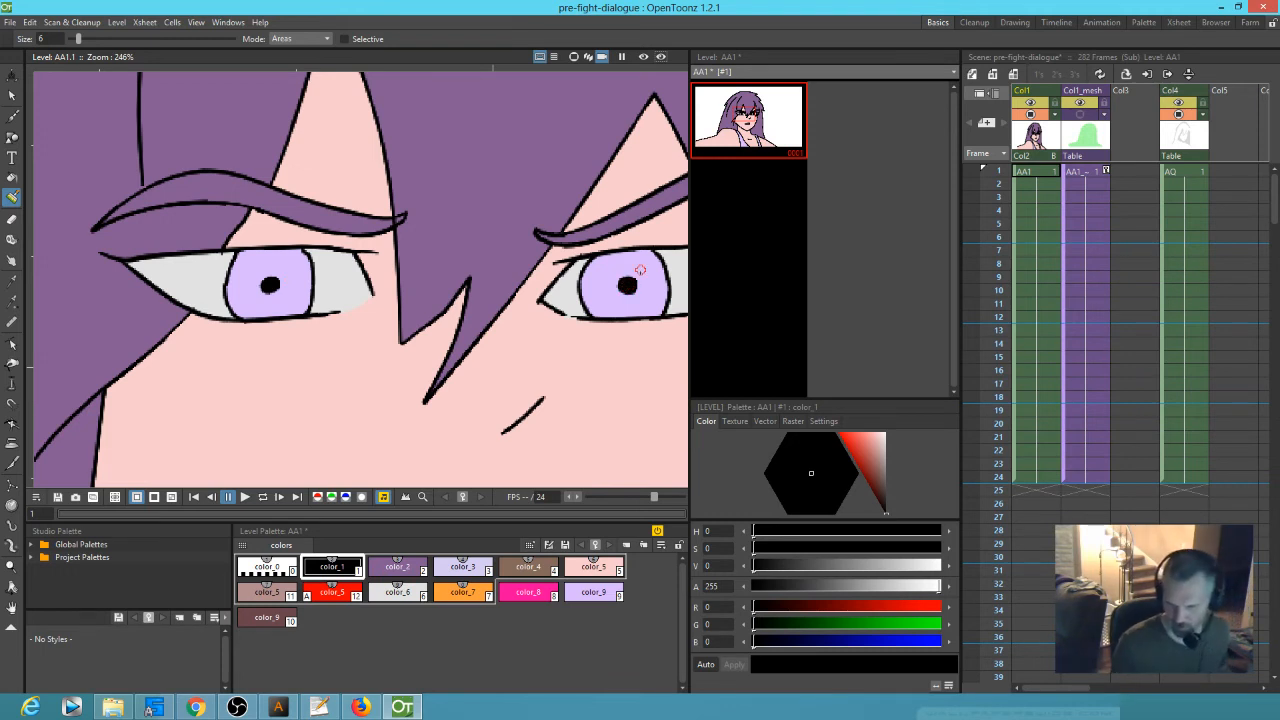
pyautogui.click(1053, 172)
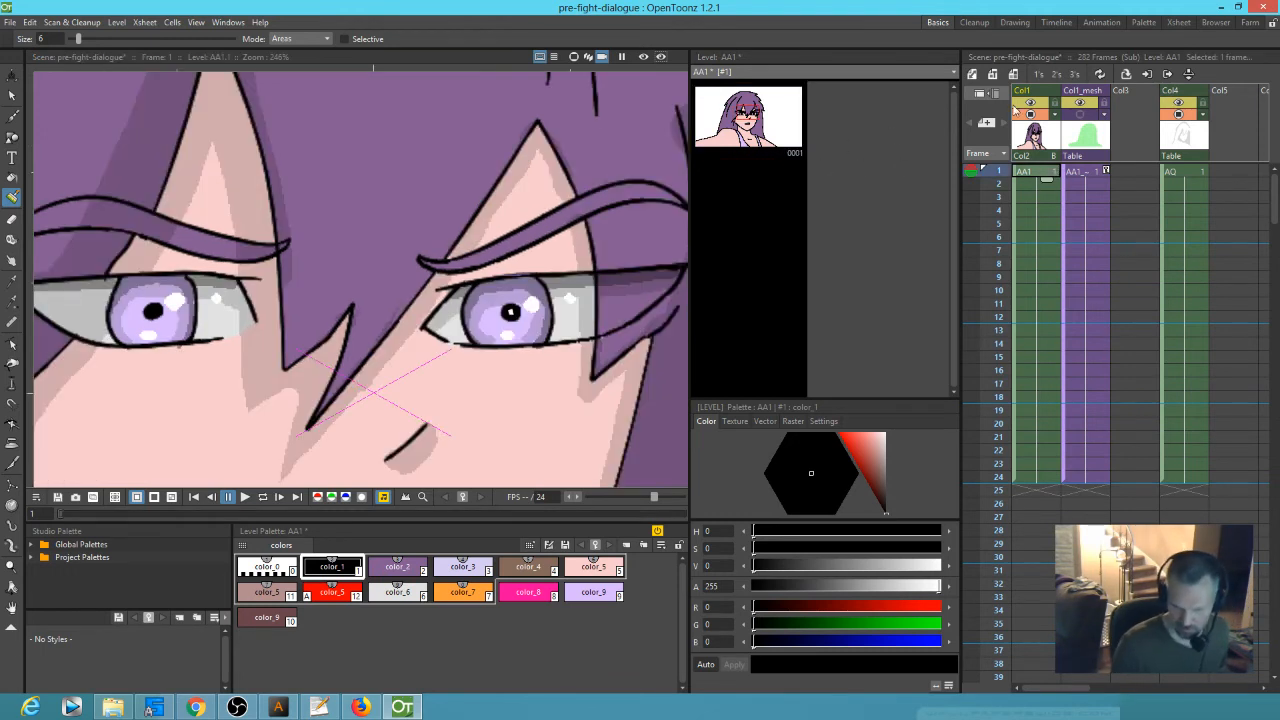
# - Link the AQ column to the AA1 mesh column in the Stage Schematic, check its alignment with the character, and put the schematic away
pyautogui.scroll(-5, 548, 320)
pyautogui.scroll(-2, 600, 279)
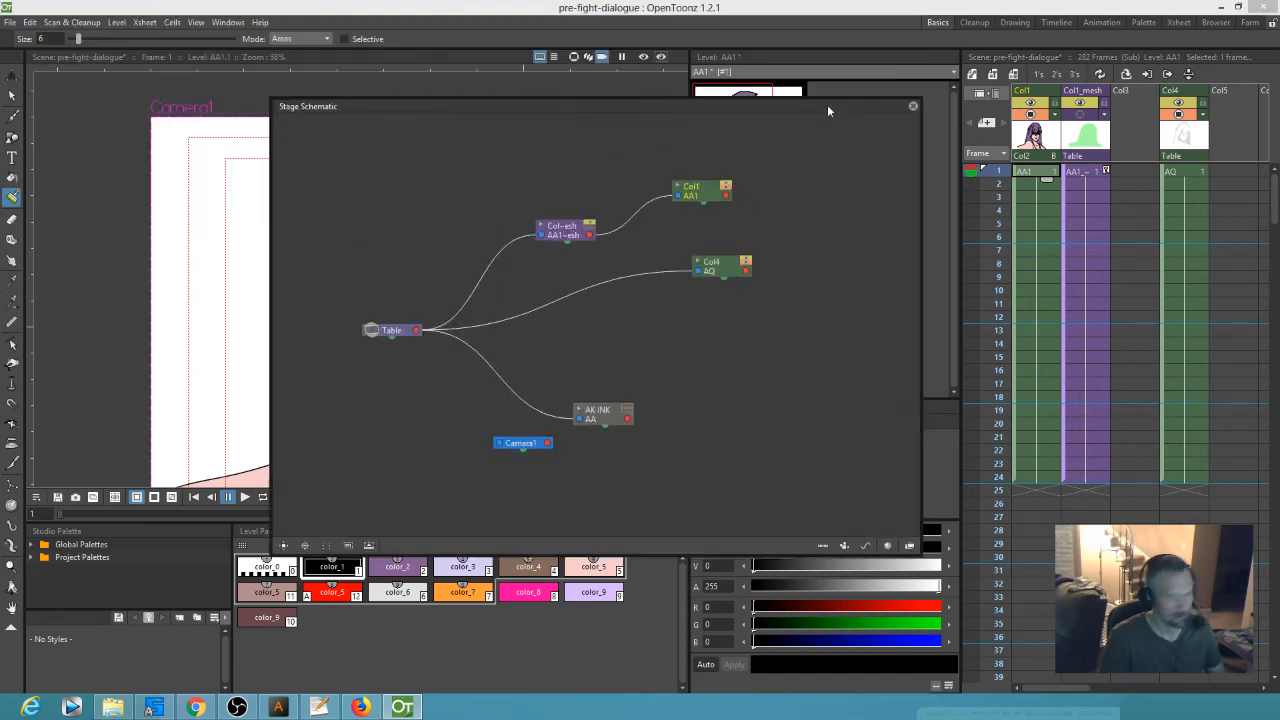
pyautogui.moveTo(828, 112); pyautogui.dragTo(1088, 200)
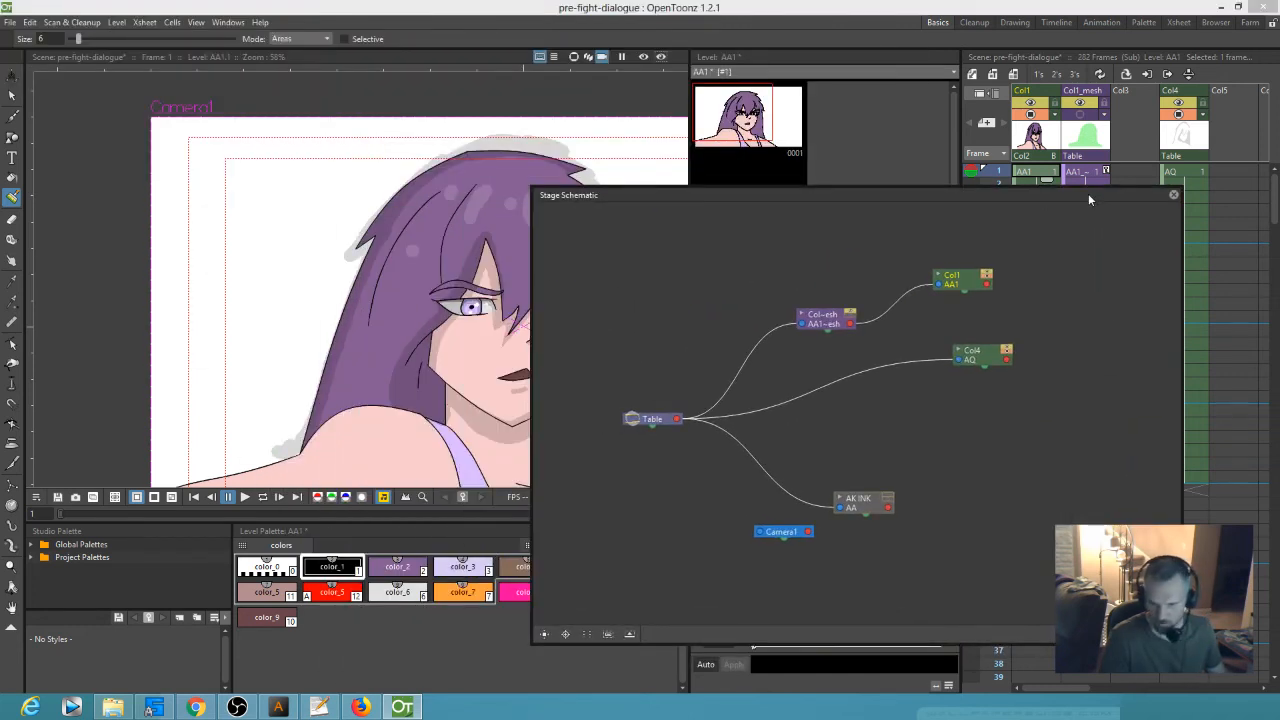
pyautogui.moveTo(960, 362); pyautogui.dragTo(849, 326)
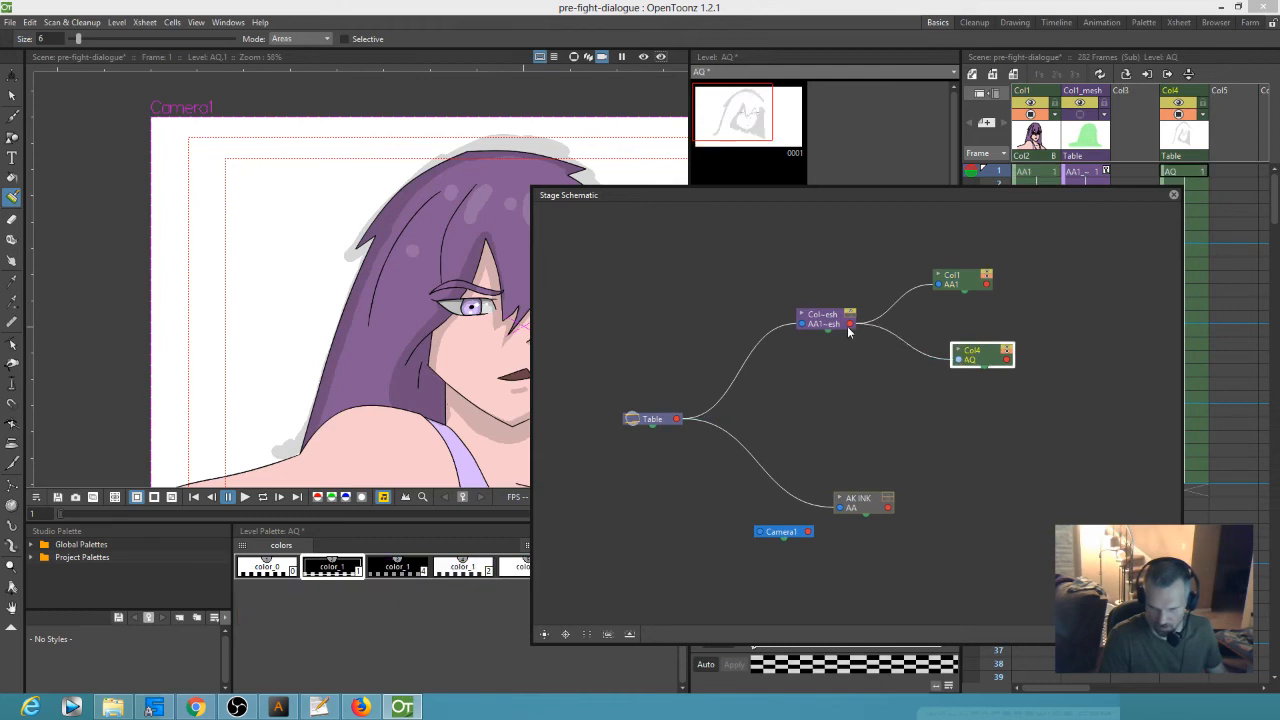
pyautogui.moveTo(880, 198)
pyautogui.mouseDown()
pyautogui.moveTo(1268, 334)
pyautogui.moveTo(1022, 200)
pyautogui.moveTo(998, 172)
pyautogui.mouseUp()
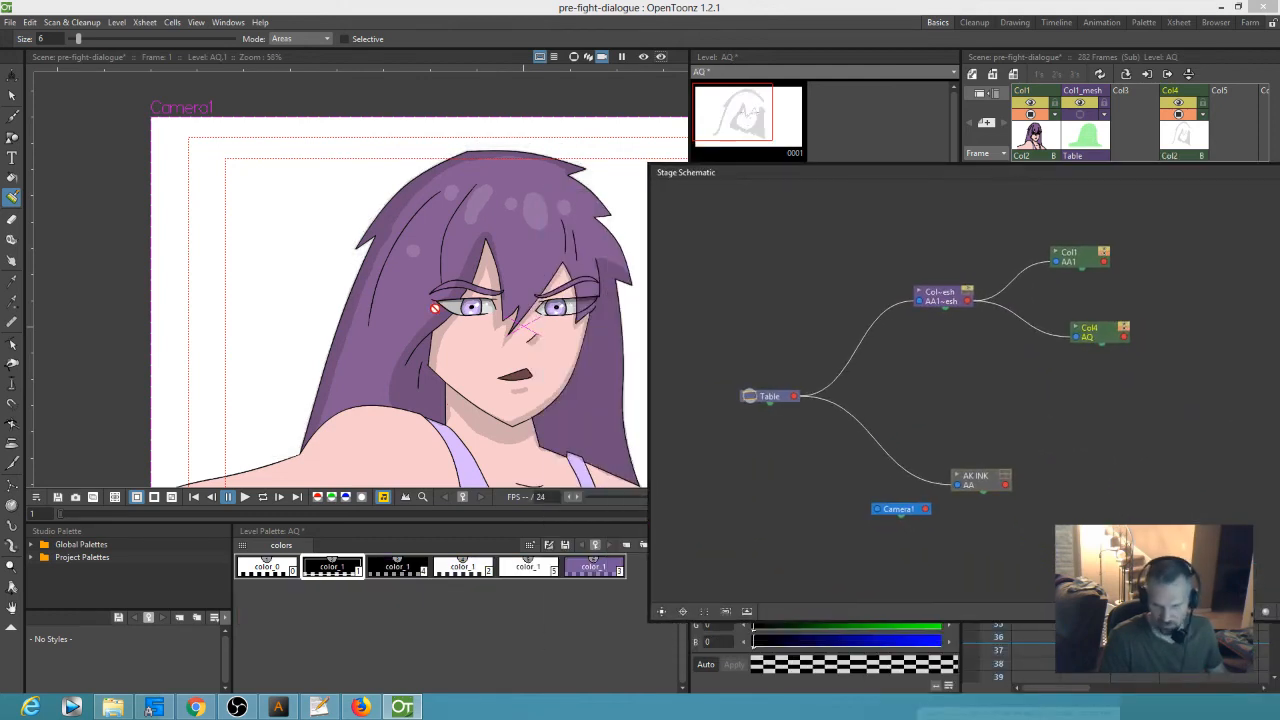
pyautogui.moveTo(503, 286); pyautogui.dragTo(396, 242)
pyautogui.scroll(-4, 438, 262)
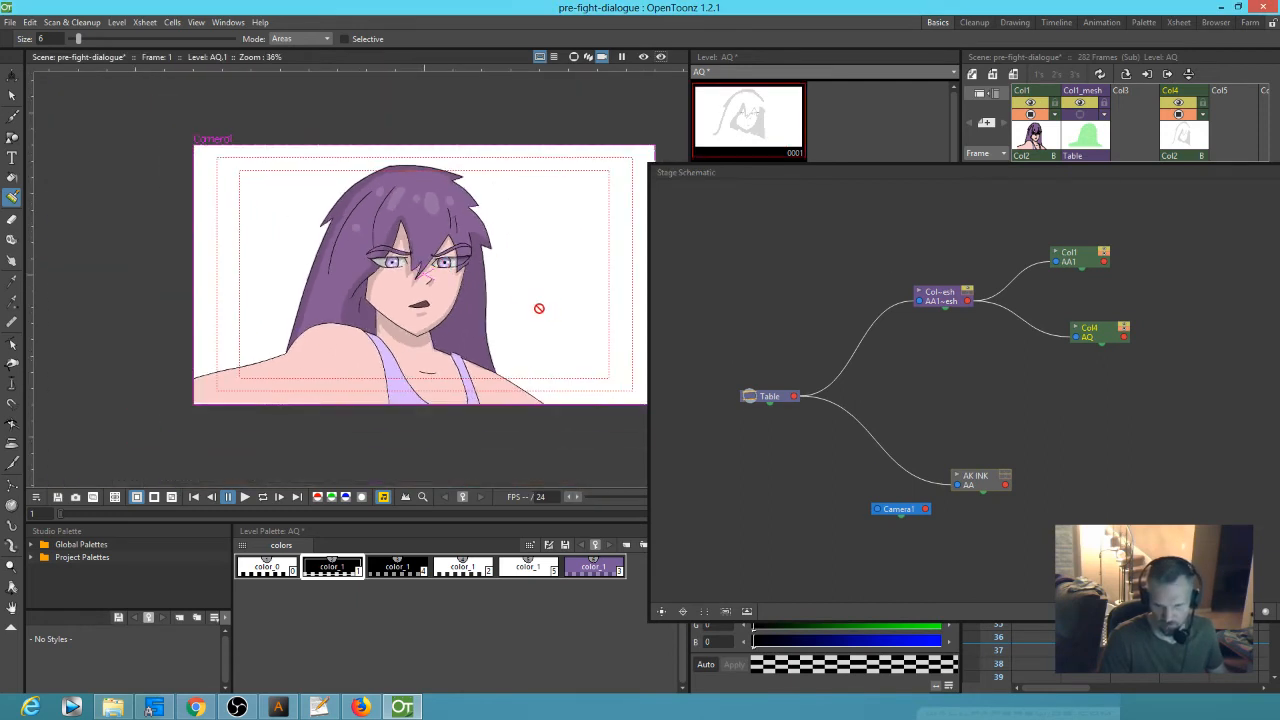
pyautogui.scroll(5, 520, 300)
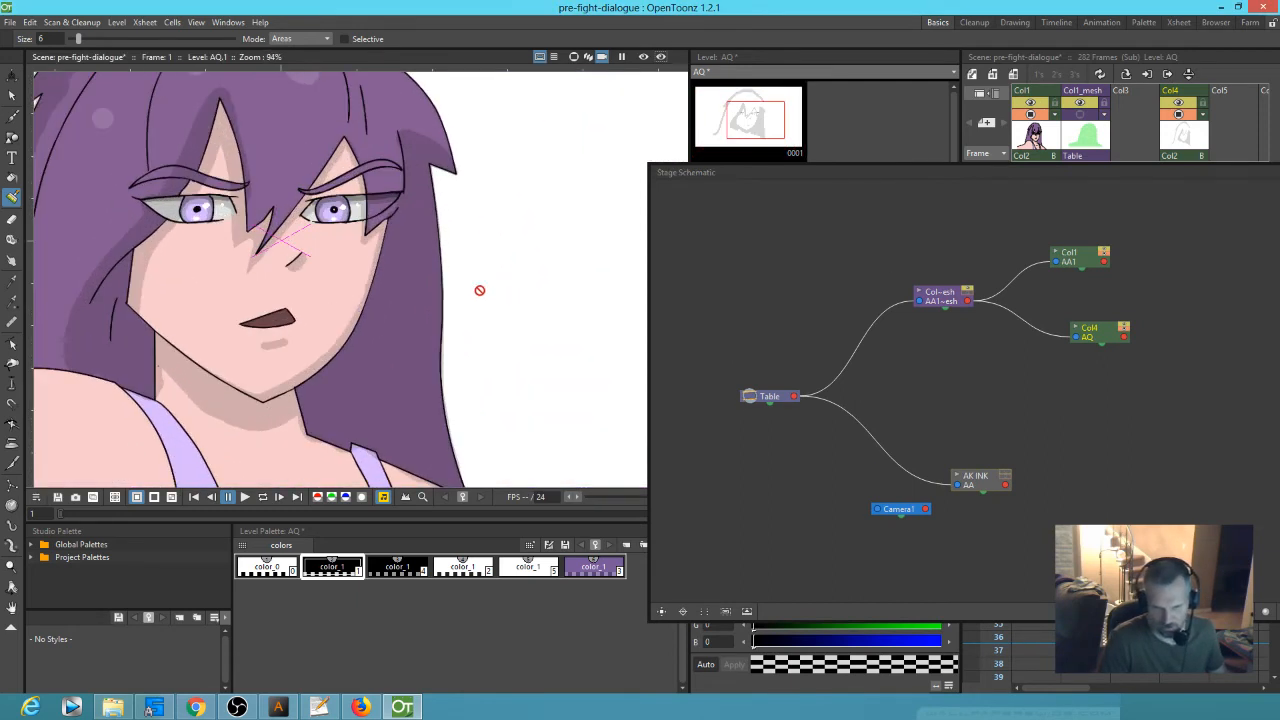
pyautogui.scroll(-3, 448, 279)
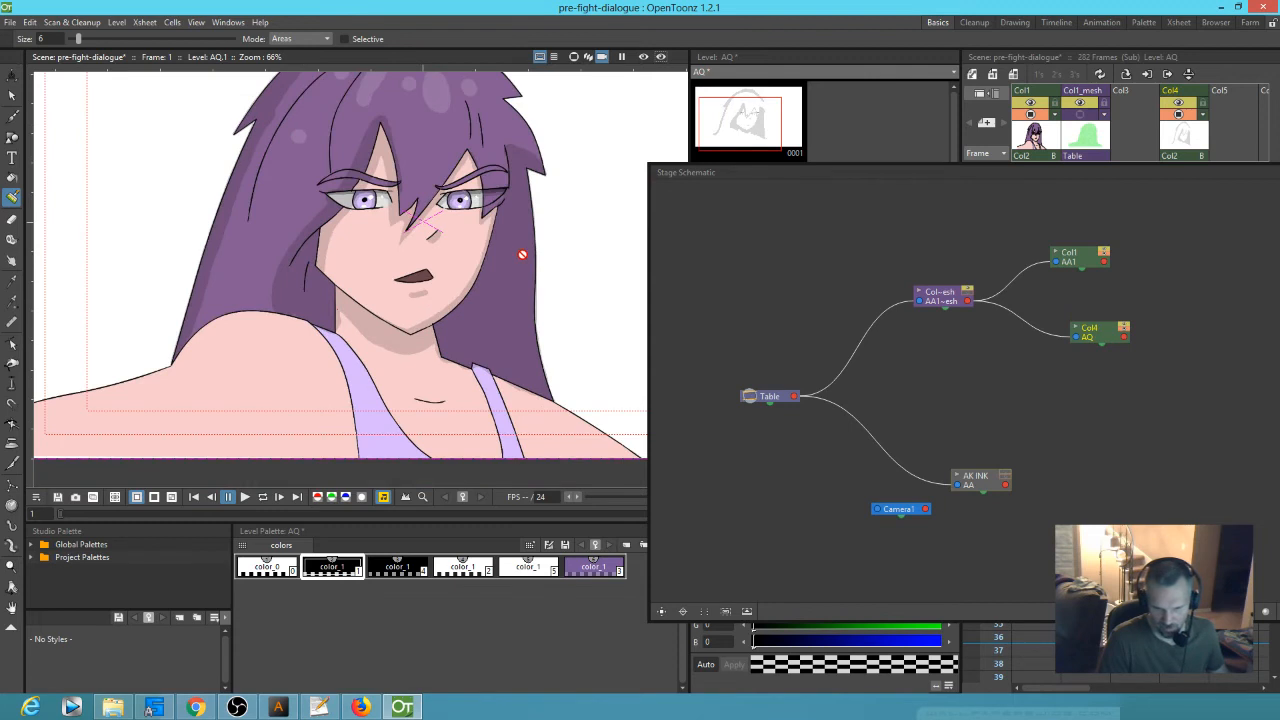
pyautogui.scroll(-3, 522, 253)
pyautogui.scroll(3, 518, 254)
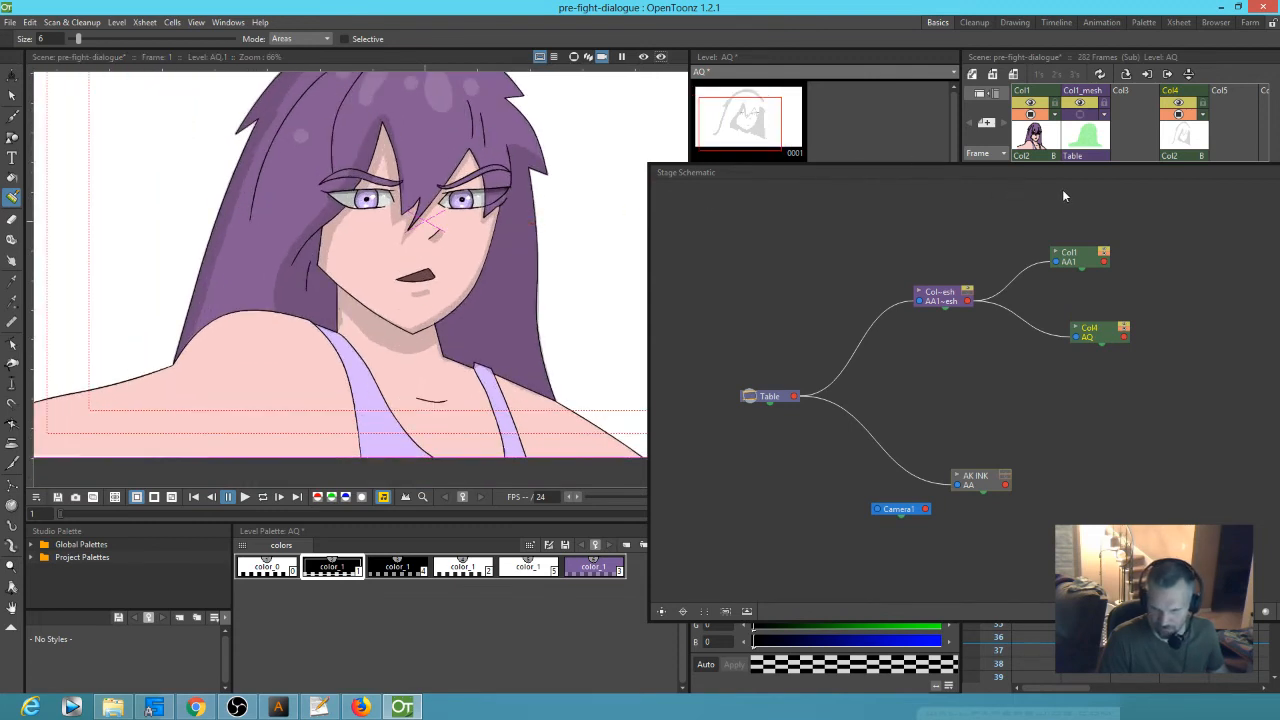
pyautogui.moveTo(1062, 174); pyautogui.dragTo(0, 10)
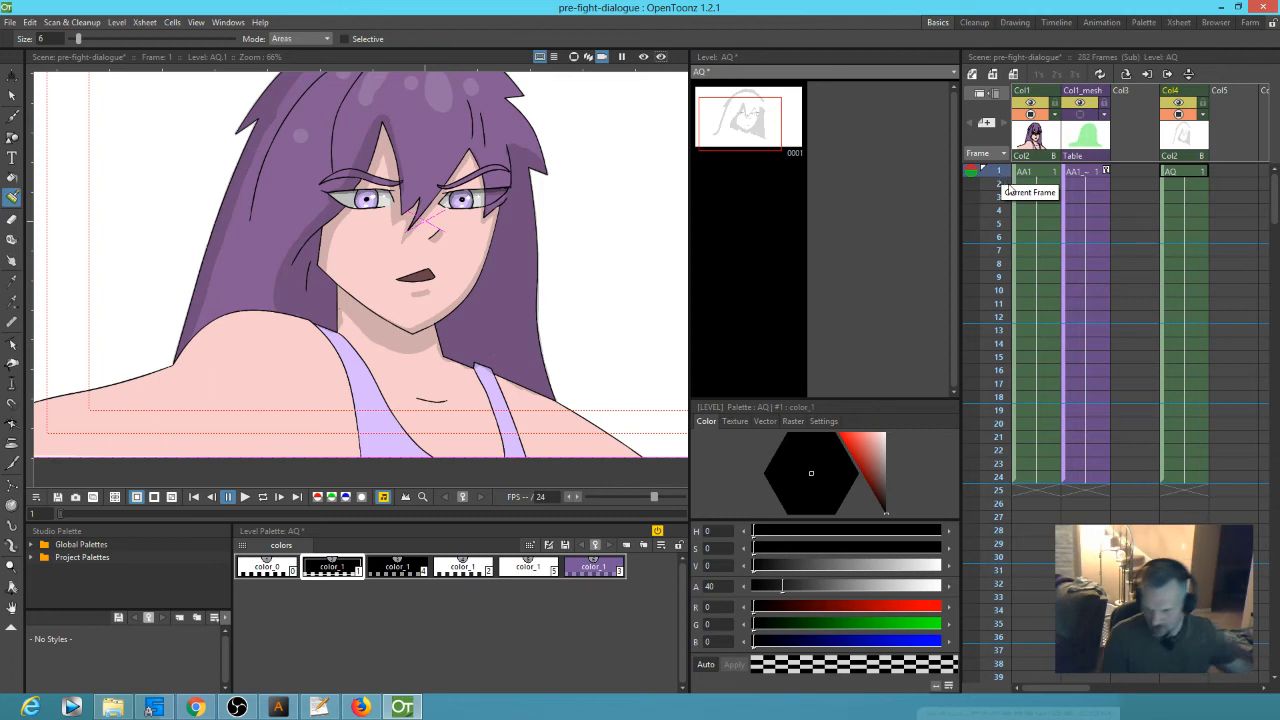
# - Move the AQ column between the AA1 column and the mesh column in the Xsheet
pyautogui.click(1178, 94)
pyautogui.moveTo(1178, 97); pyautogui.dragTo(1093, 103)
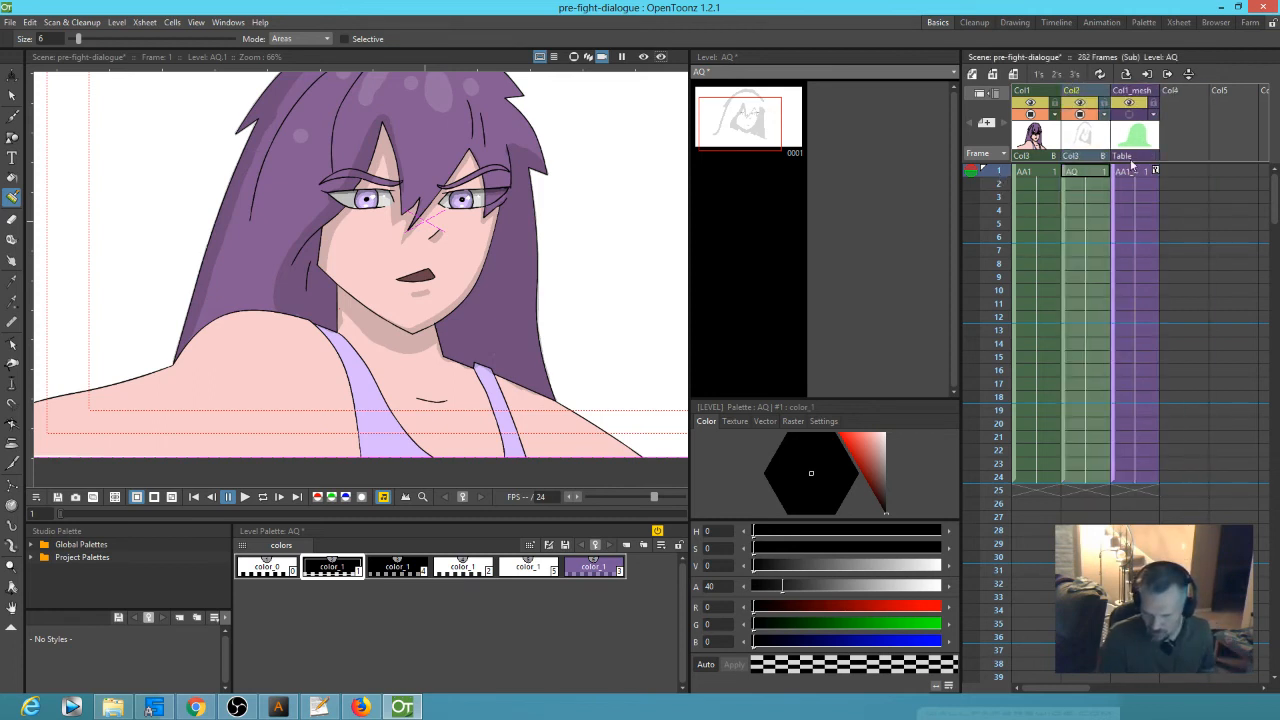
pyautogui.scroll(-3, 1136, 181)
pyautogui.scroll(3, 1136, 181)
# - Copy frames 1 to 24 of the AQ and AA1 mesh columns and paste them beside the AA1 block starting at frame 109
pyautogui.click(1086, 172)
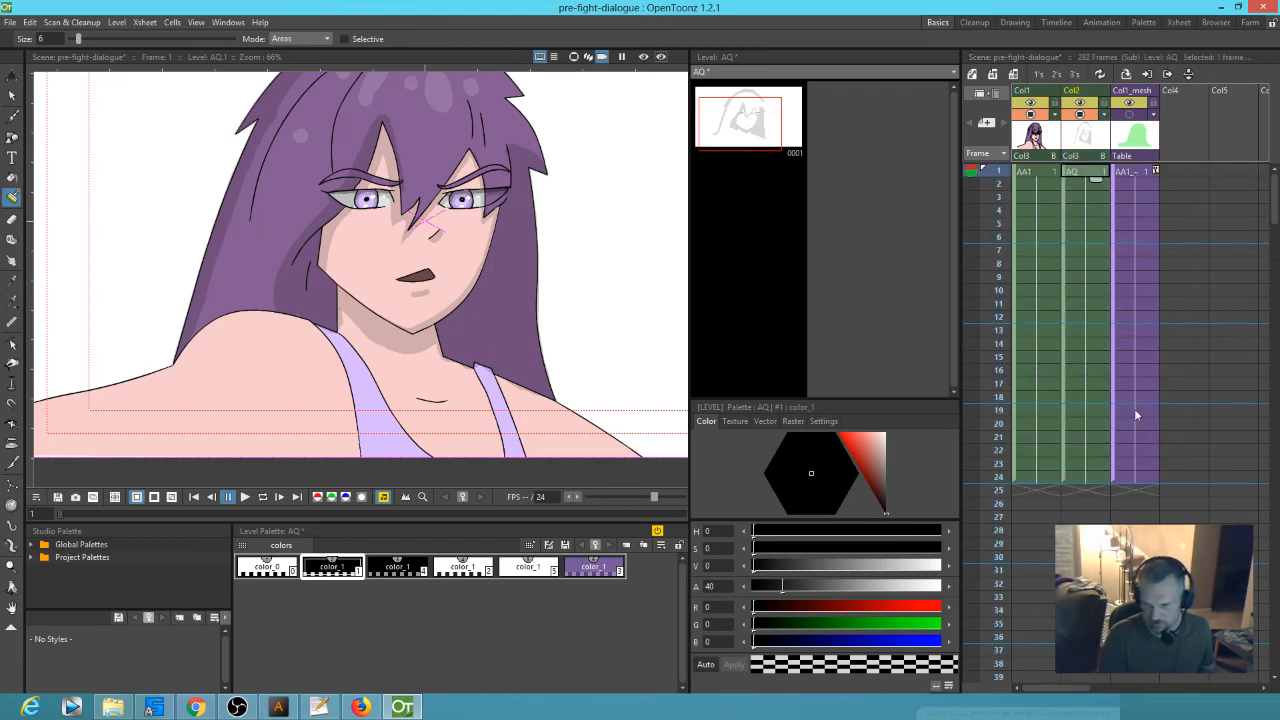
pyautogui.keyDown('shift'); pyautogui.click(1136, 475); pyautogui.keyUp('shift')
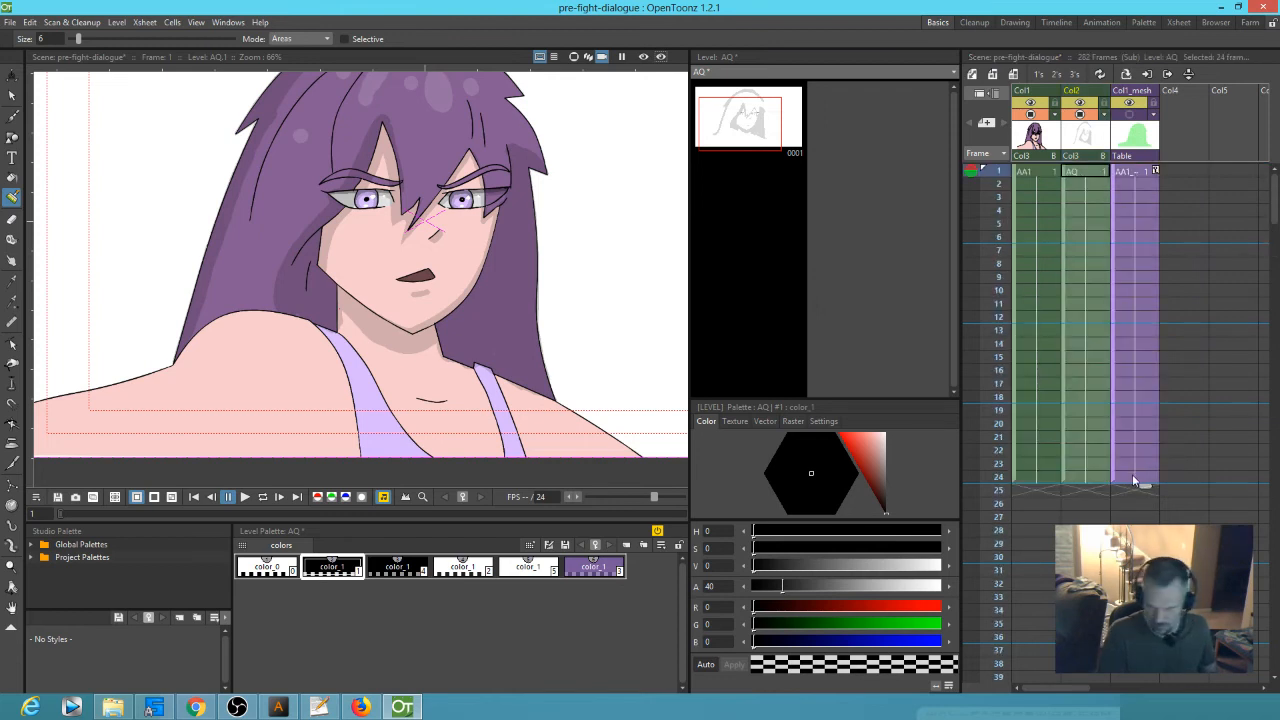
pyautogui.scroll(-4, 1114, 488)
pyautogui.scroll(-10, 1114, 488)
pyautogui.click(1082, 408)
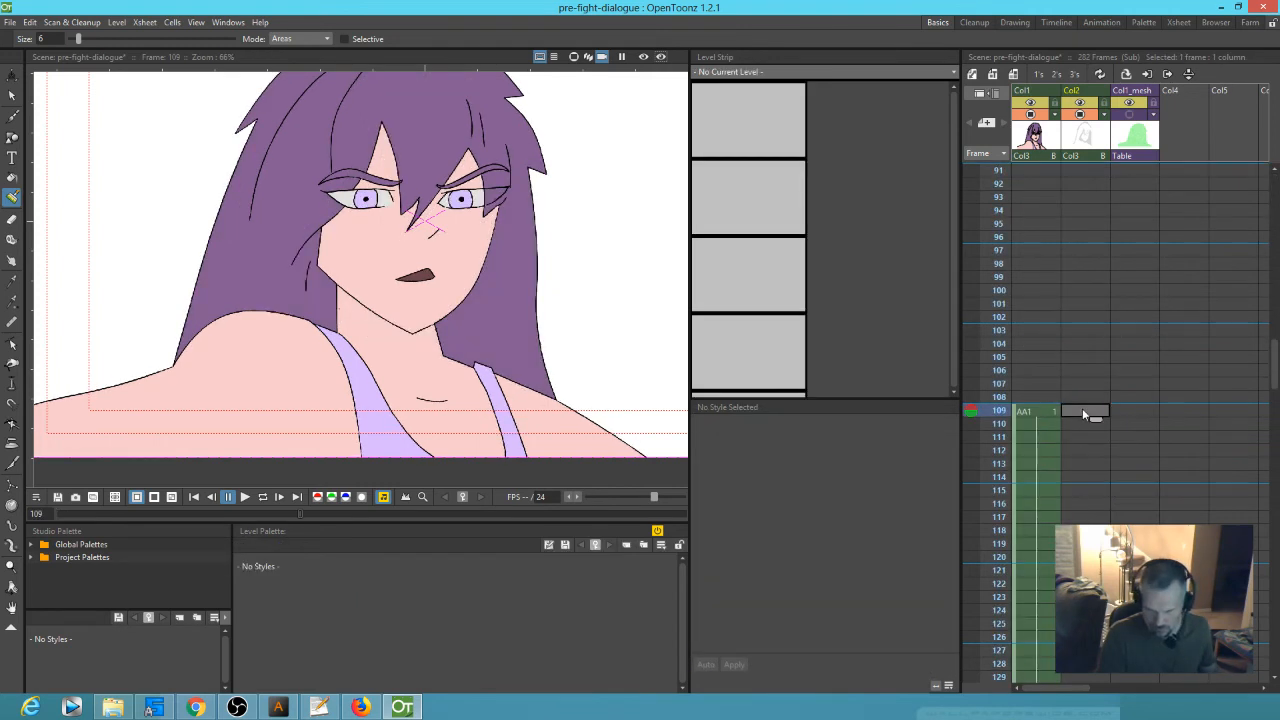
pyautogui.hotkey('ctrl', 'v')
# - Extend the pasted AQ and mesh cells down to frame 144, matching the end of the AA1 block
pyautogui.scroll(-4, 1160, 334)
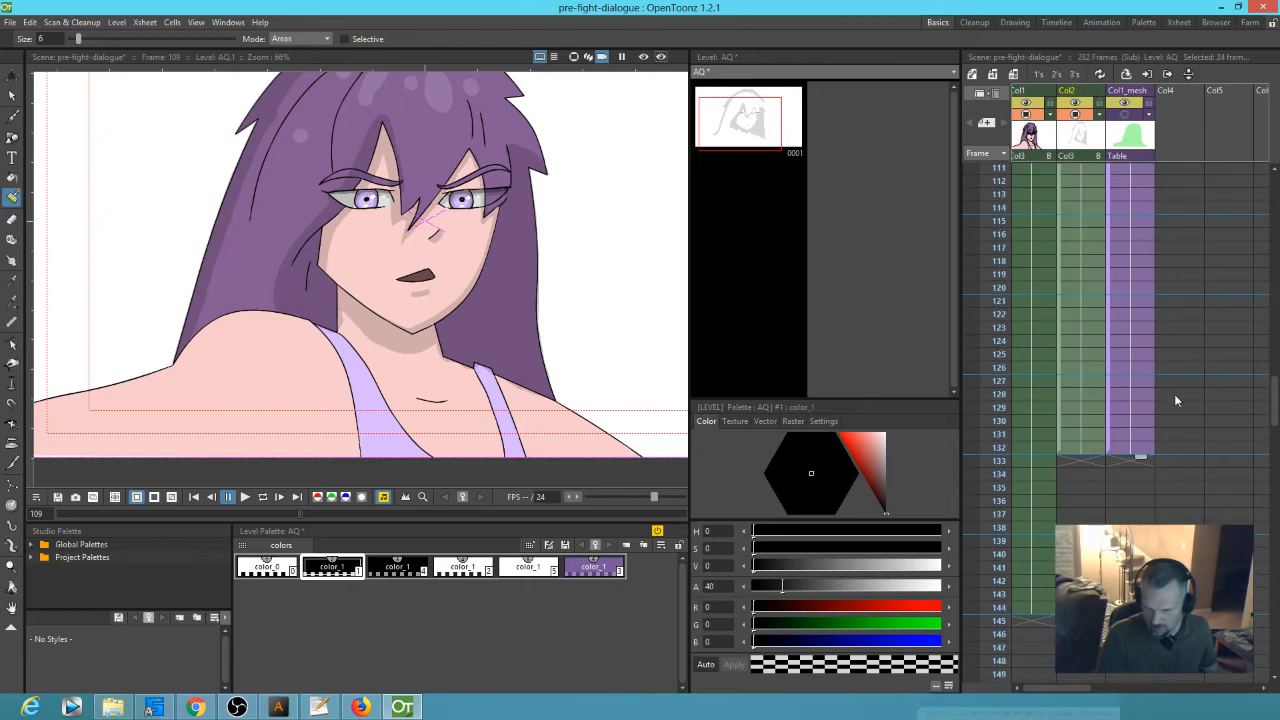
pyautogui.click(1090, 447)
pyautogui.moveTo(1143, 463); pyautogui.dragTo(1143, 528)
# - Paste the copied AQ and mesh cells beside the AA1 block starting at frame 259
pyautogui.scroll(-15, 1126, 410)
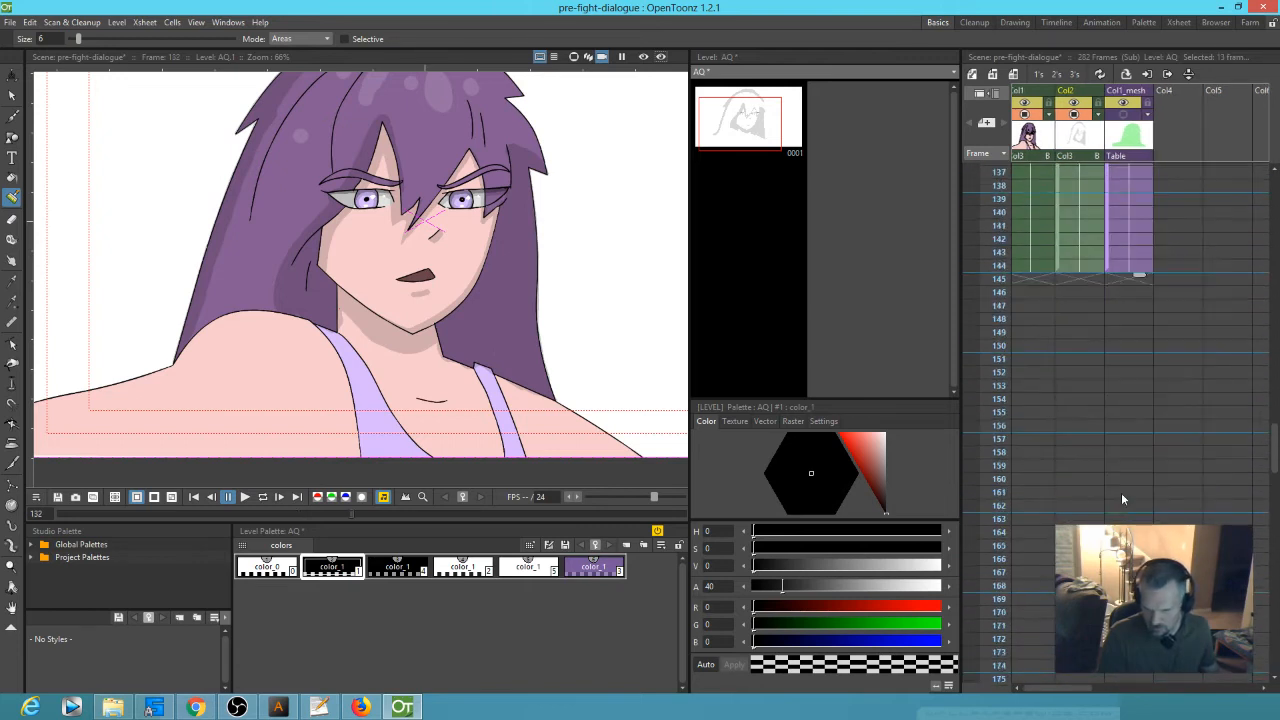
pyautogui.scroll(-9, 1180, 423)
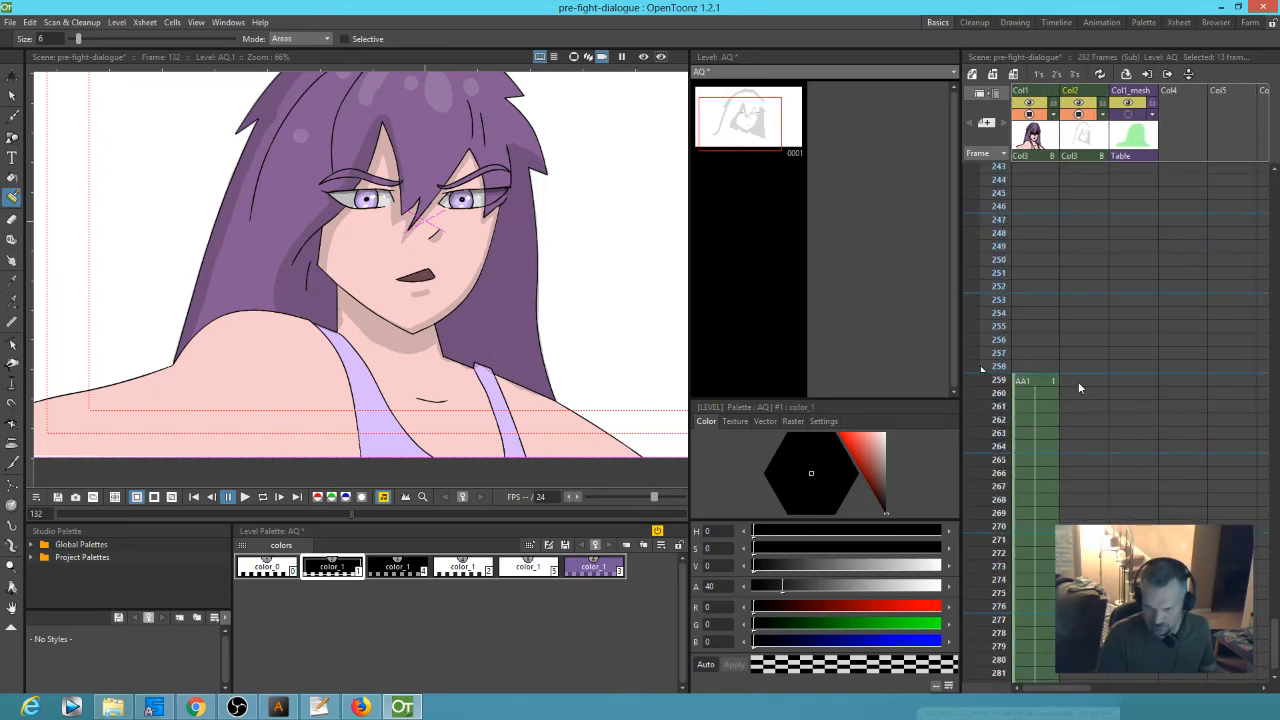
pyautogui.click(1078, 381)
pyautogui.hotkey('ctrl', 'v')
pyautogui.scroll(-2, 1141, 341)
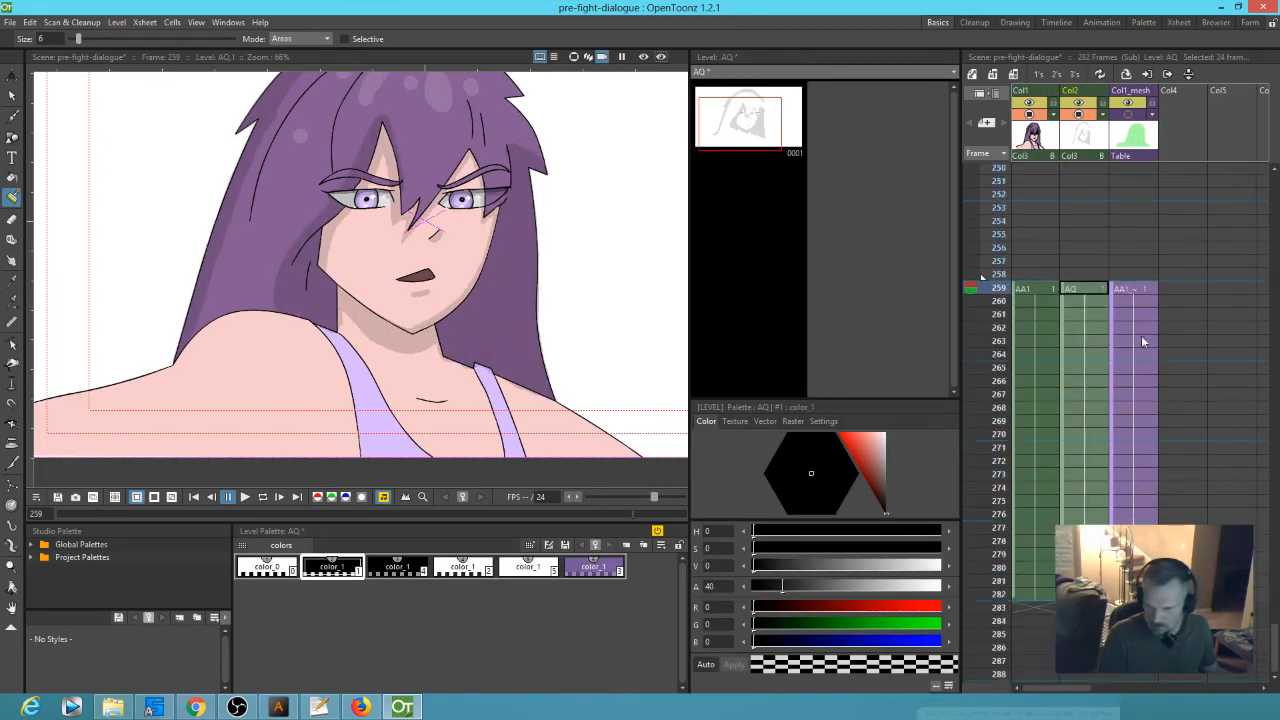
pyautogui.scroll(-7, 1150, 430)
# - Return to the start of the Xsheet and save all the changes to the scene and its levels
pyautogui.scroll(20, 1082, 426)
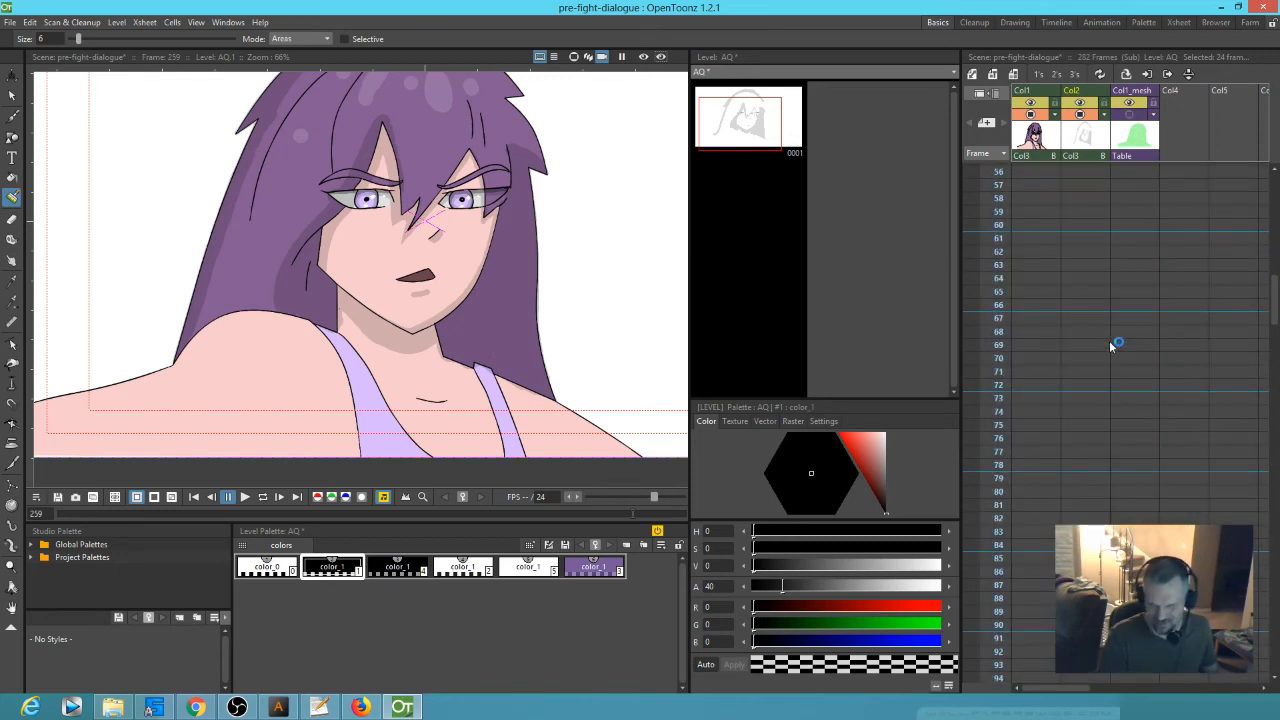
pyautogui.scroll(9, 1046, 284)
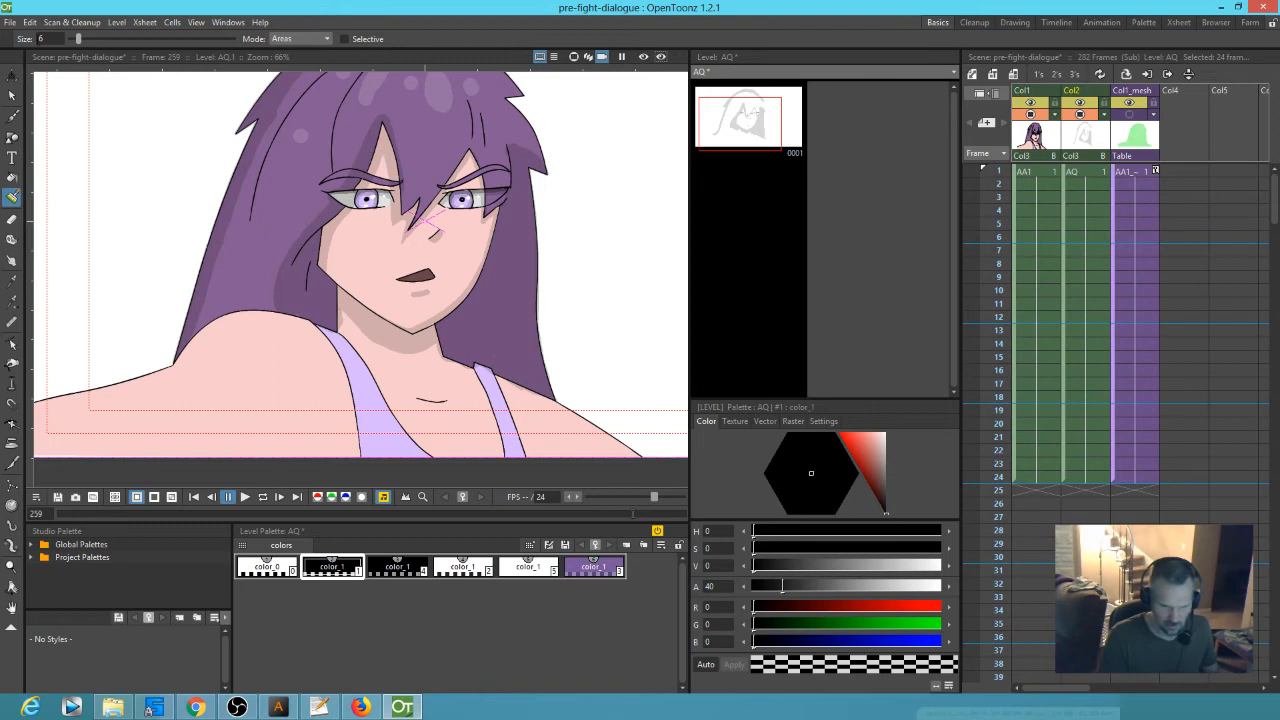
pyautogui.click(9, 22)
pyautogui.click(35, 70)
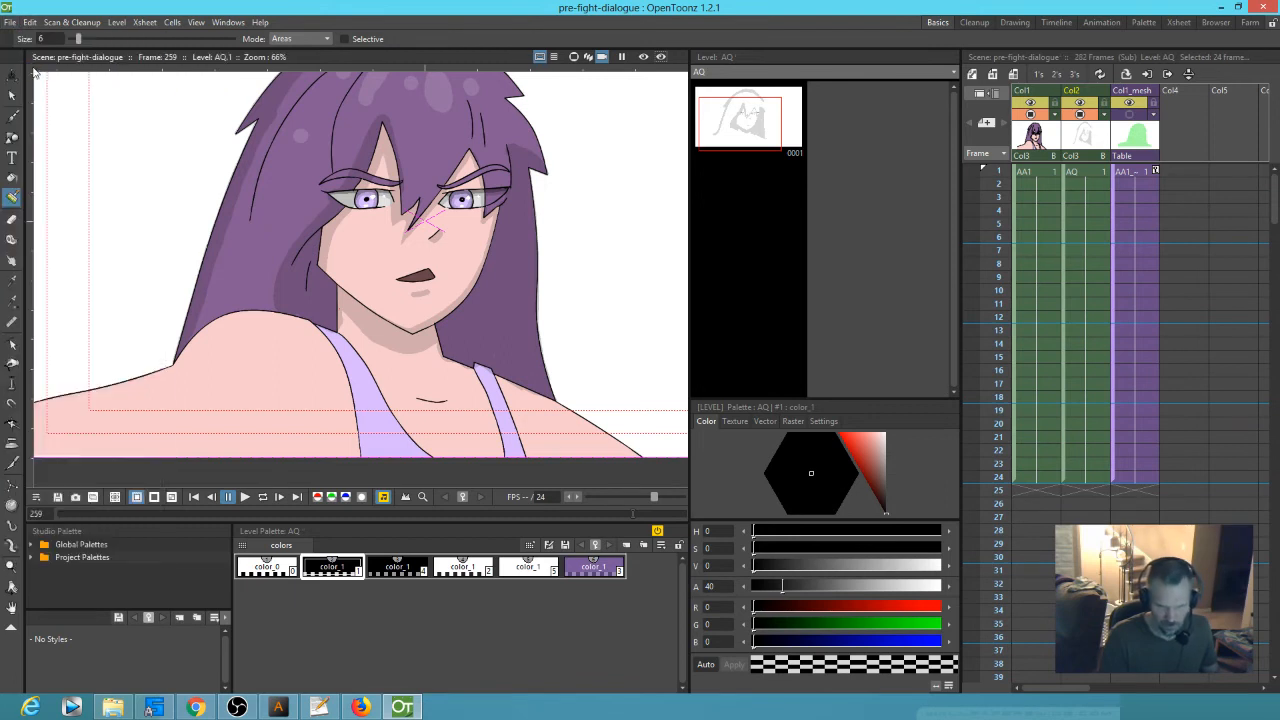
# - Leave the sub-Xsheet and view the shaded character in frame 1 of the main scene
pyautogui.click(1040, 137)
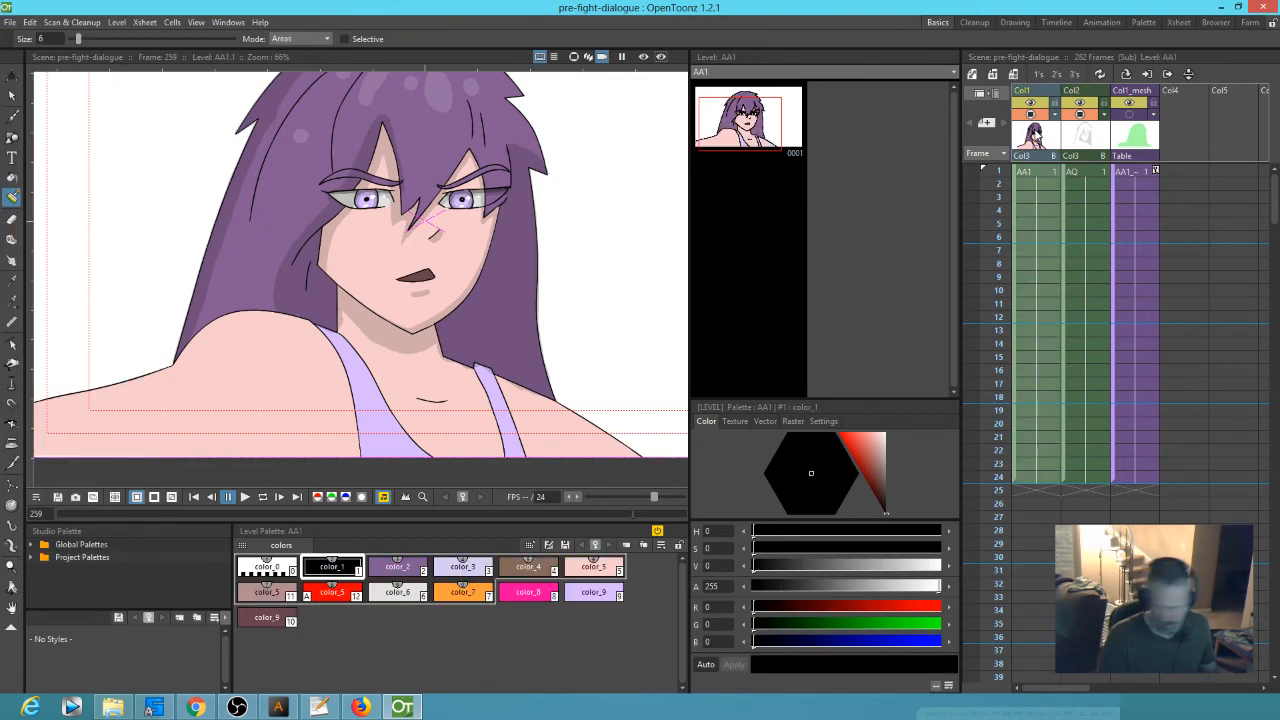
pyautogui.hotkey('alt', 'u')
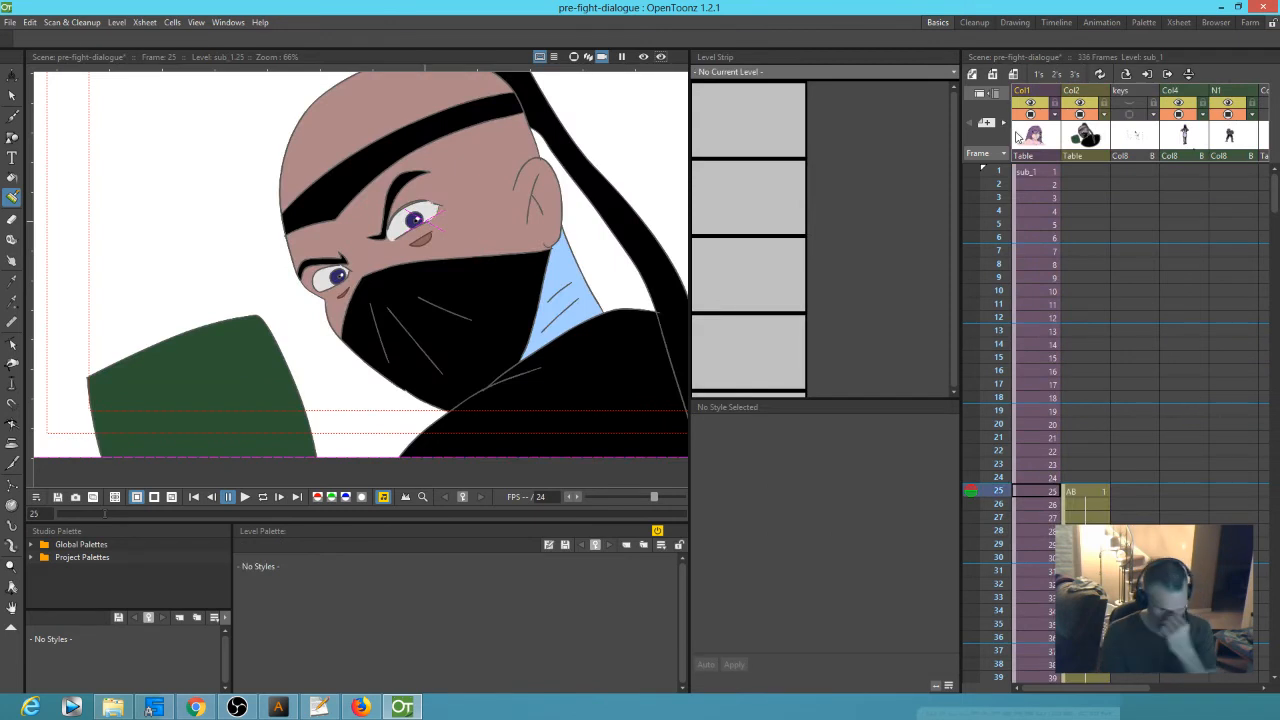
pyautogui.click(1016, 171)
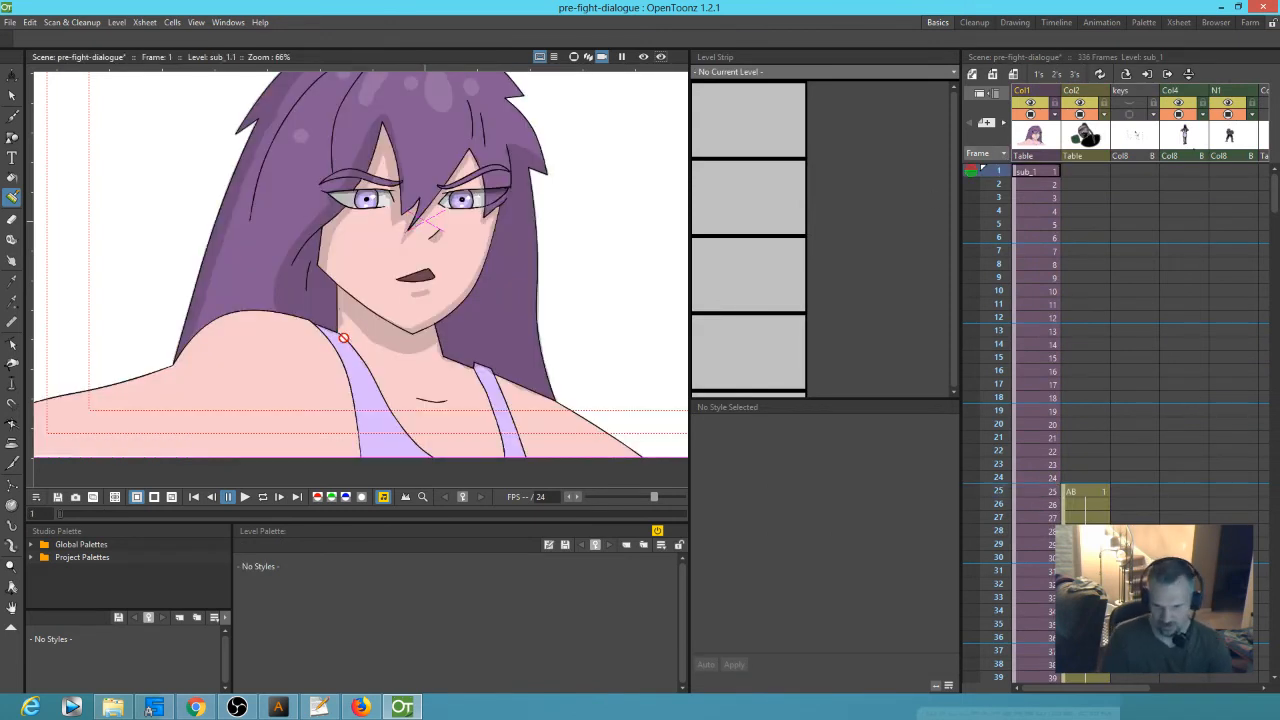
pyautogui.scroll(-1, 343, 338)
pyautogui.scroll(1, 426, 265)
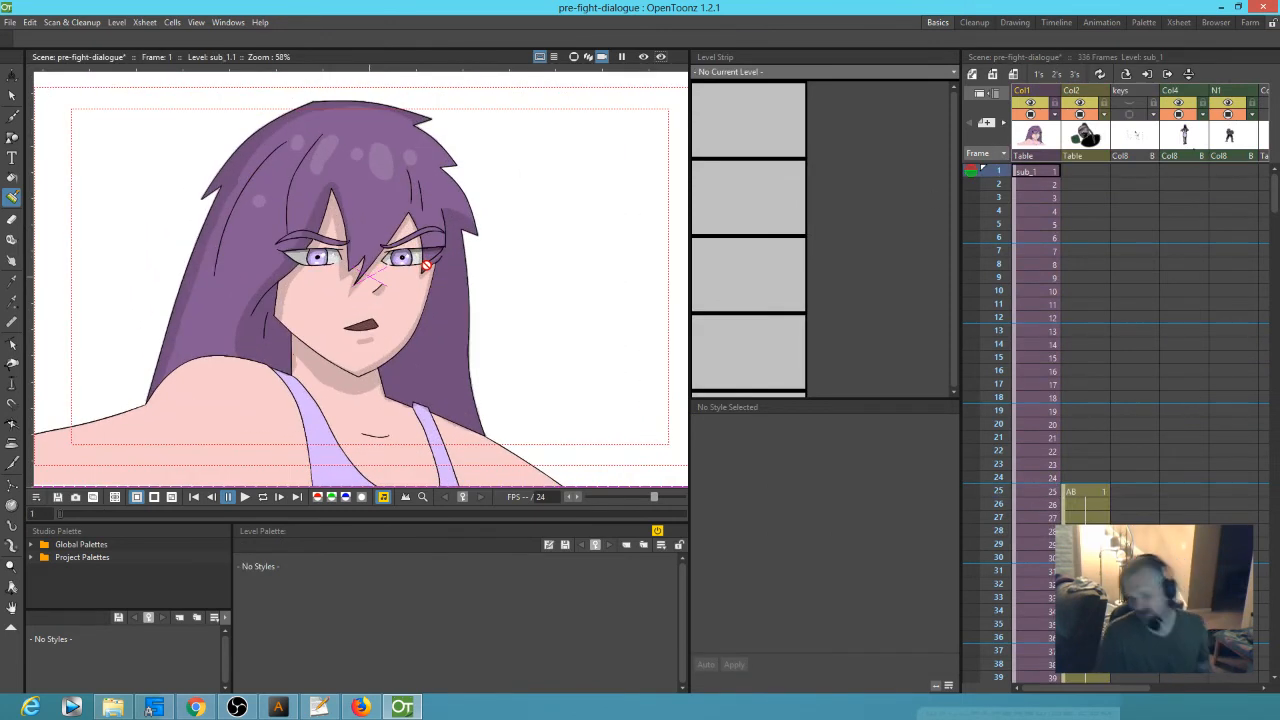
# - Reopen the sub_1 sub-Xsheet and shift the AA1, AQ and mesh columns over by one so that Col1 is empty
pyautogui.click(1043, 174)
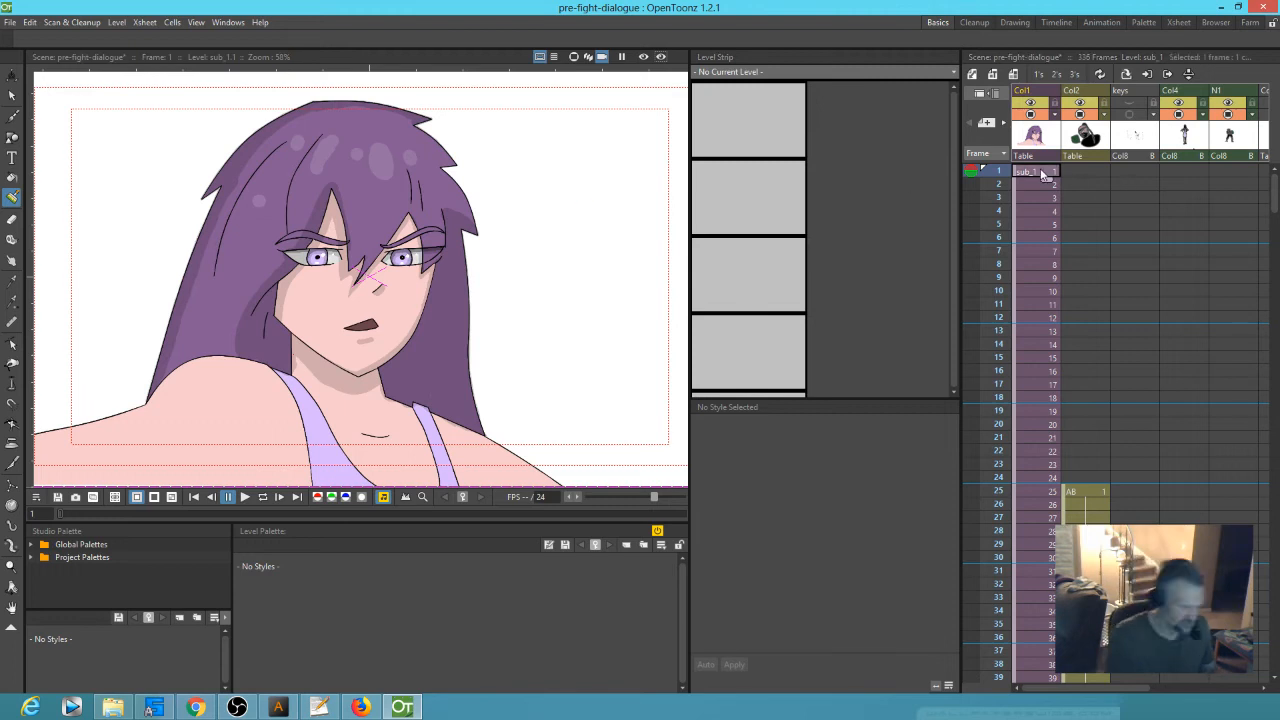
pyautogui.hotkey('ctrl', 'shift', 's')
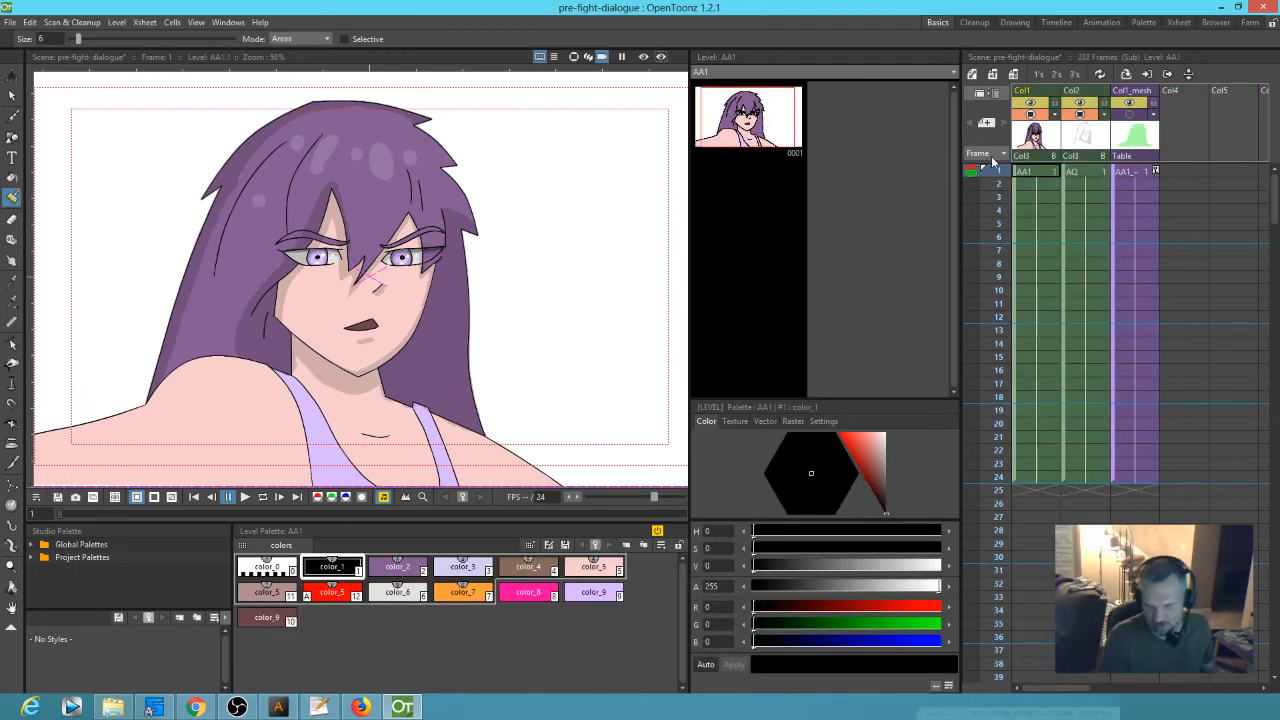
pyautogui.moveTo(1037, 127); pyautogui.dragTo(1144, 136)
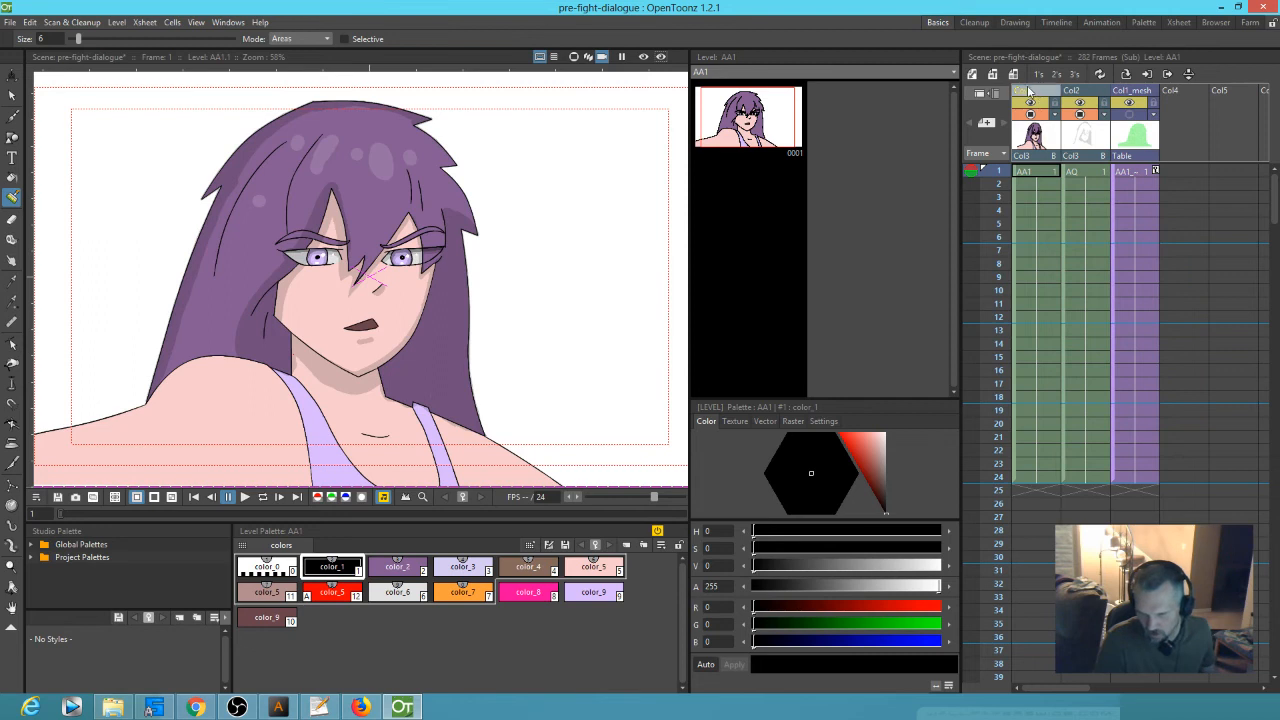
pyautogui.moveTo(1045, 90); pyautogui.dragTo(1077, 89)
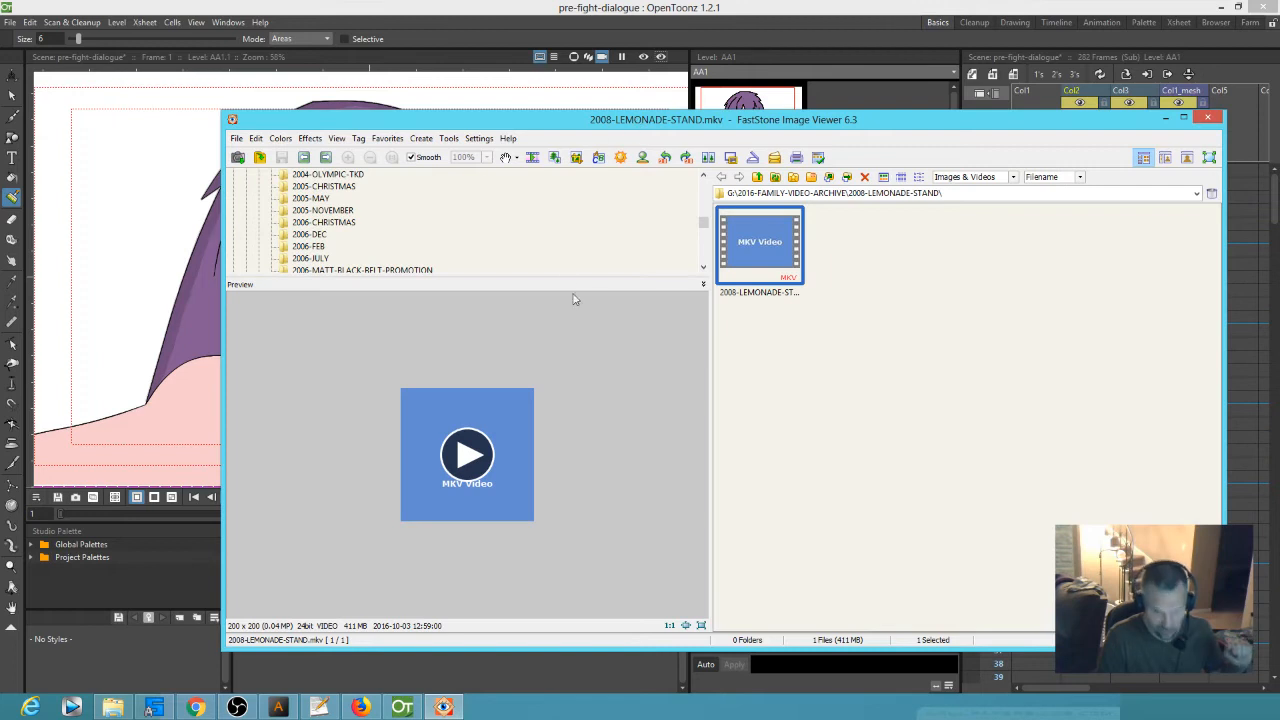
# - In FastStone Image Viewer, maximize the window, enlarge the folder tree and collapse the FILMS-MASTER (G:) drive
pyautogui.moveTo(570, 276); pyautogui.dragTo(568, 388)
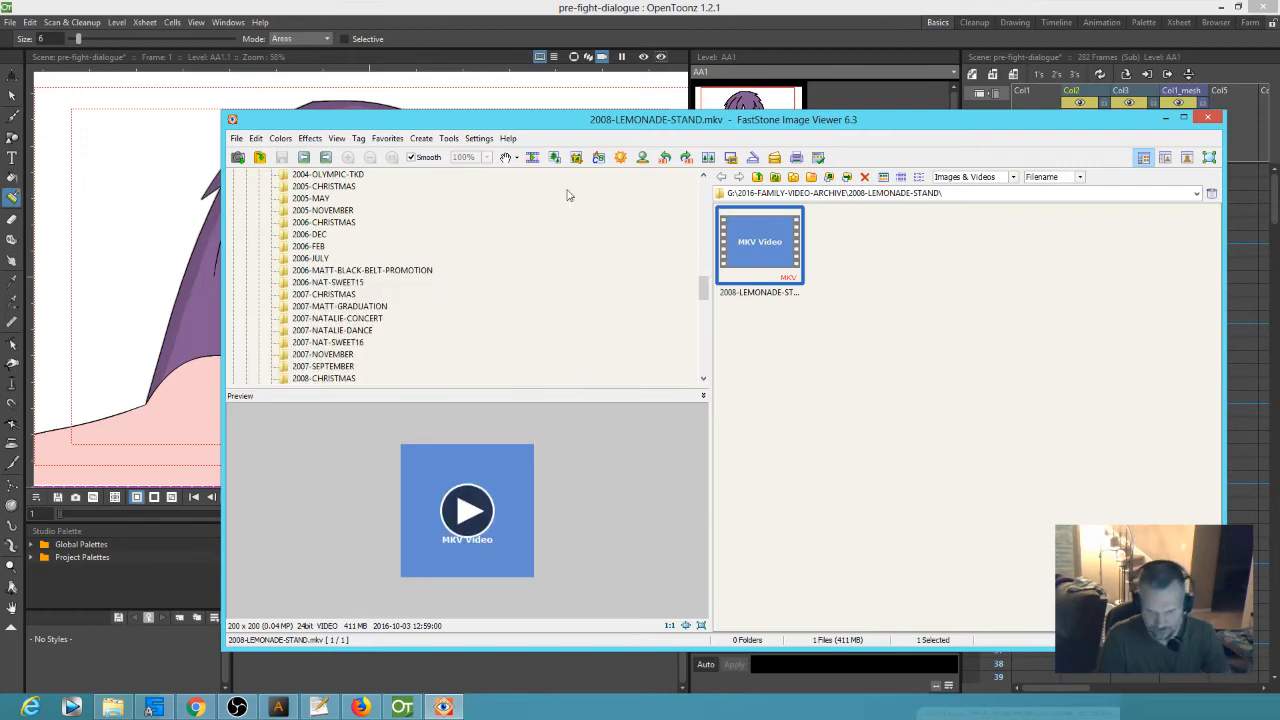
pyautogui.doubleClick(573, 128)
pyautogui.moveTo(478, 280); pyautogui.dragTo(500, 96)
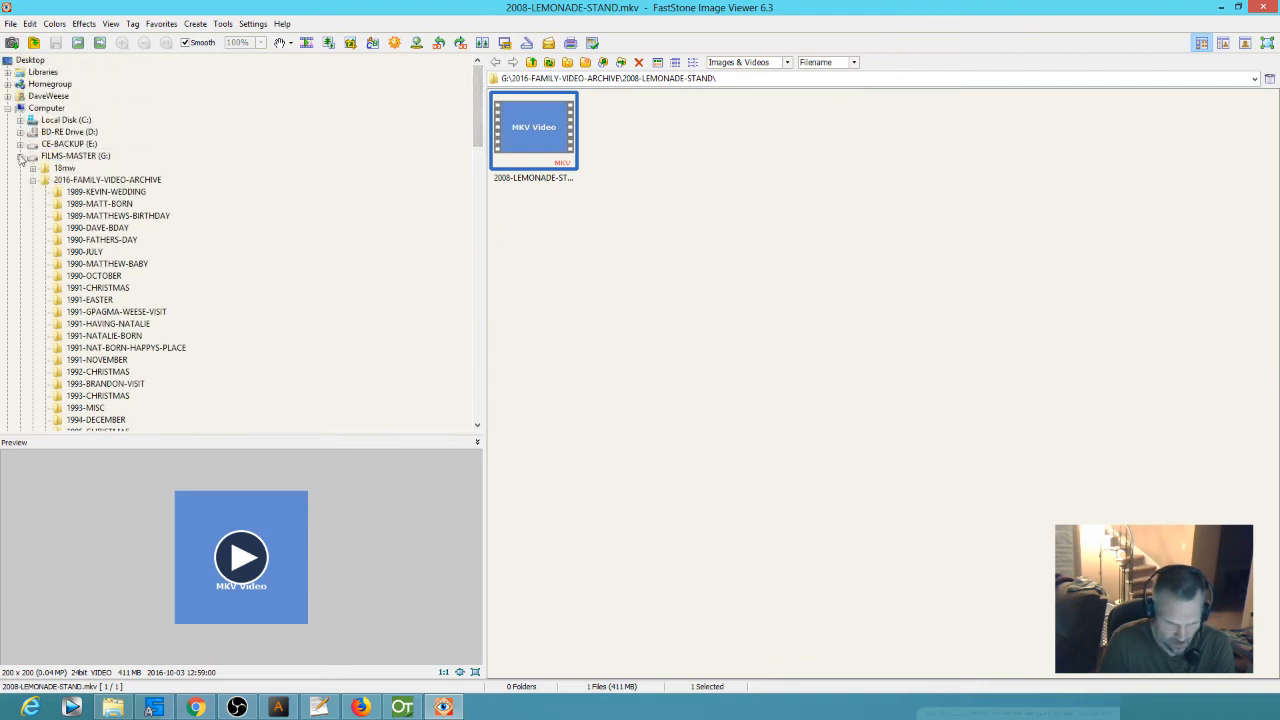
pyautogui.click(20, 156)
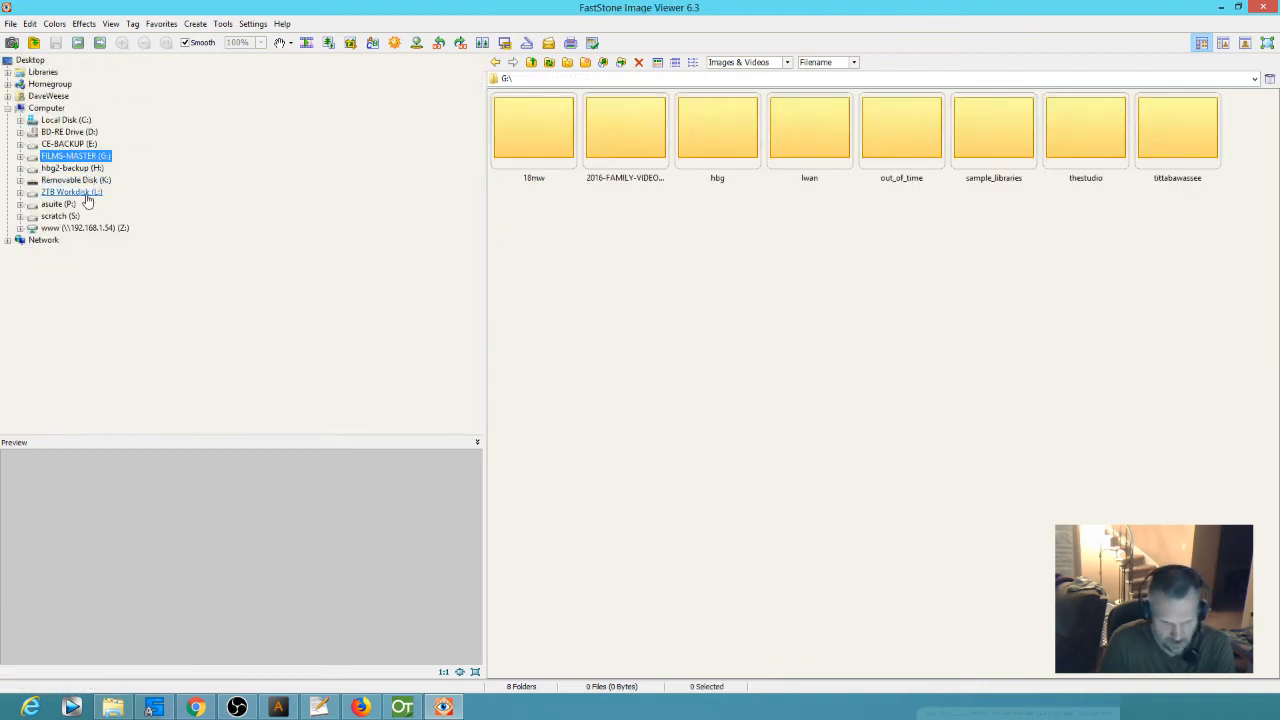
# - Browse the 2TB Workdisk (L:) drive to the ANIME\img\bkgds folder
pyautogui.click(80, 192)
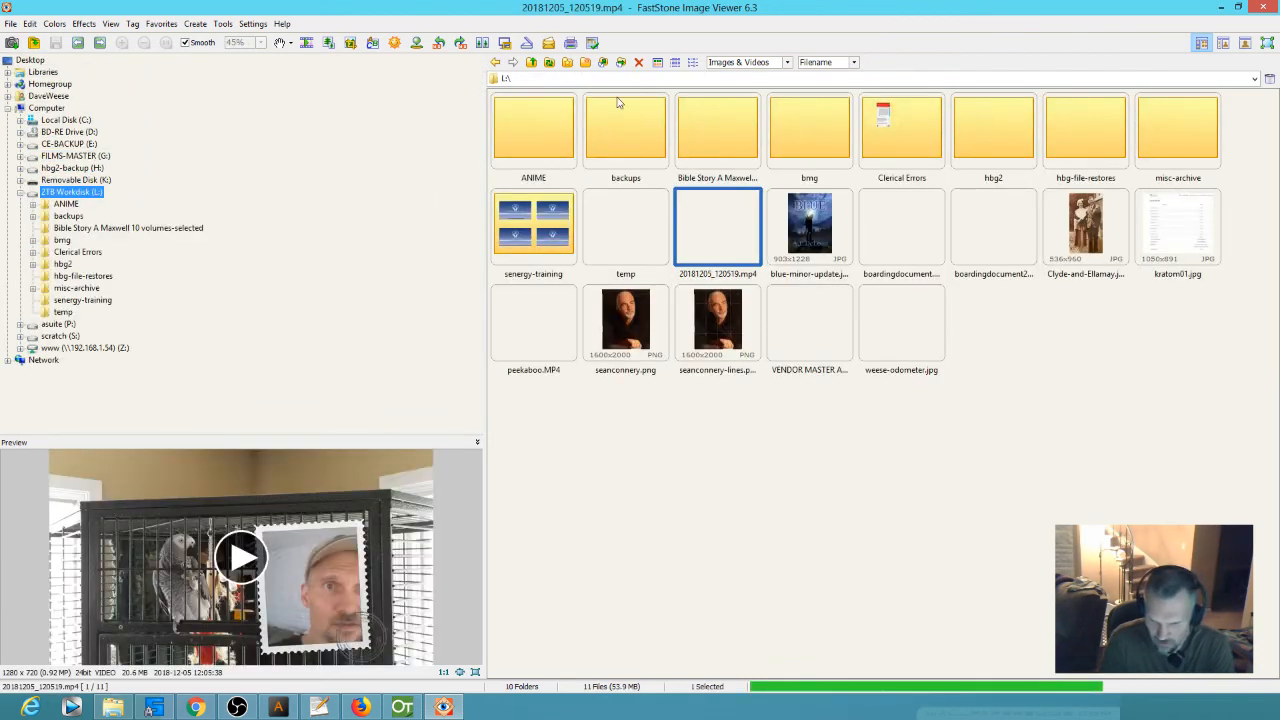
pyautogui.doubleClick(530, 132)
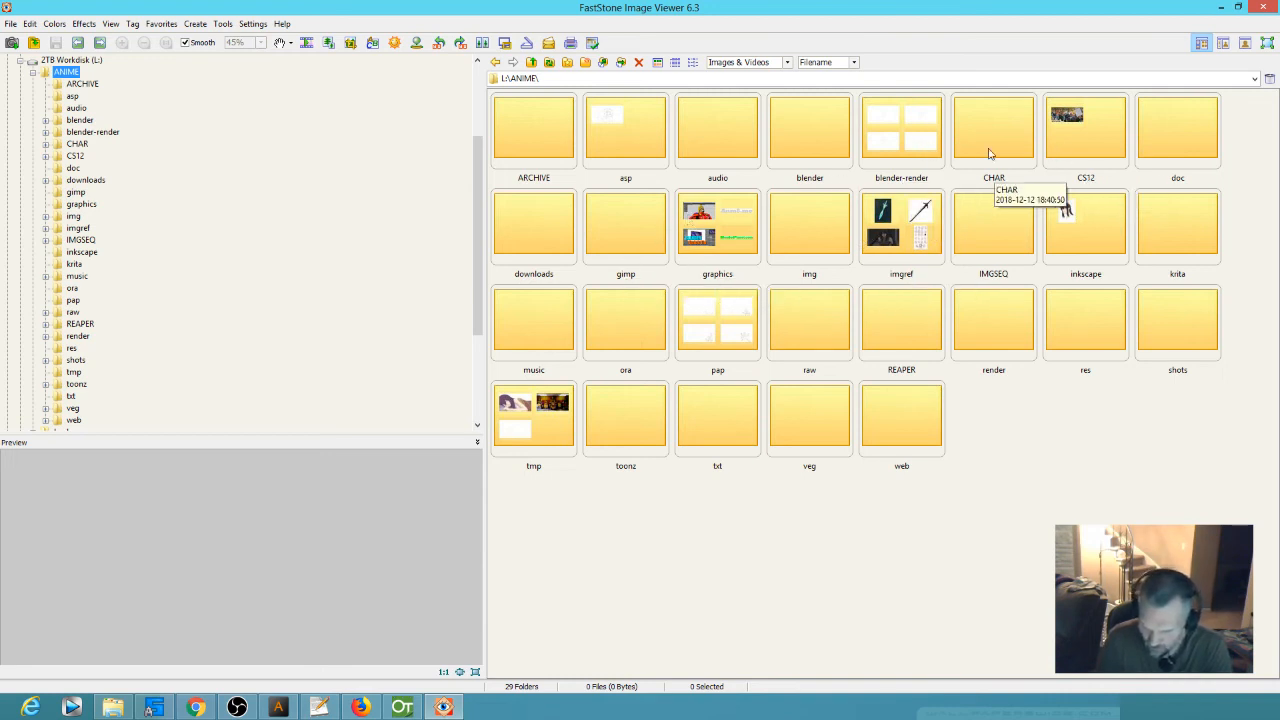
pyautogui.doubleClick(796, 236)
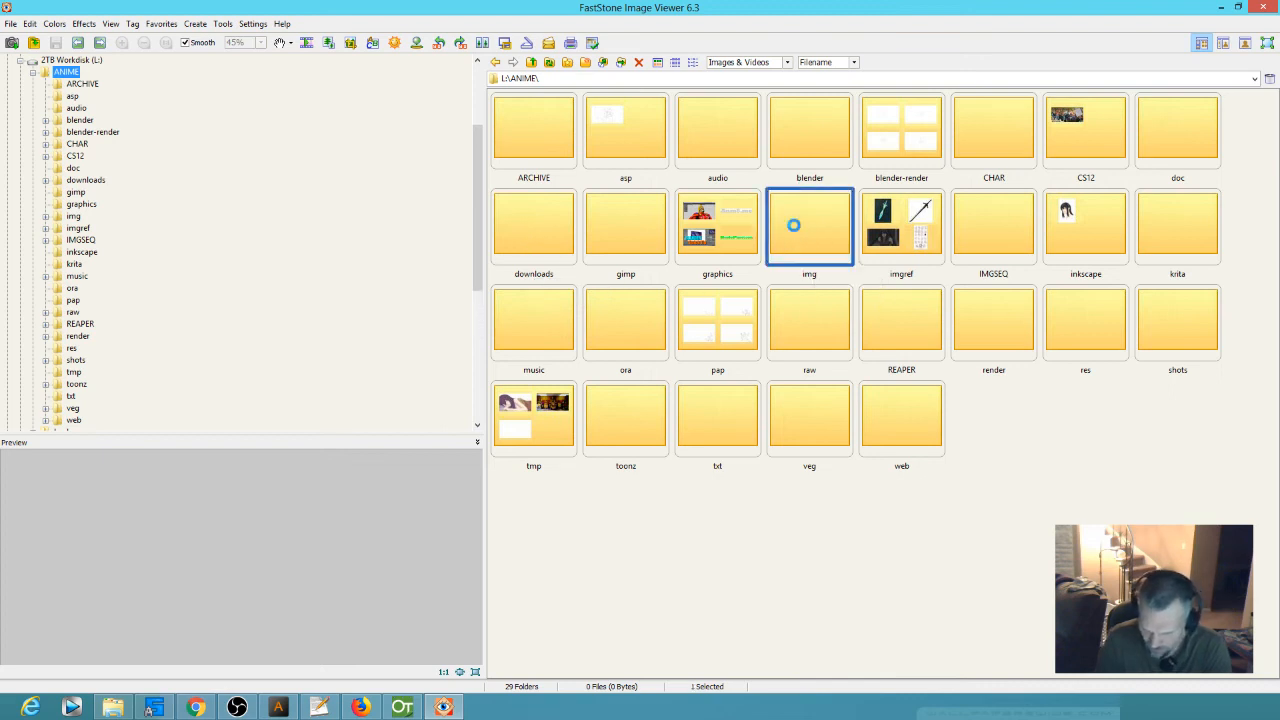
pyautogui.doubleClick(533, 123)
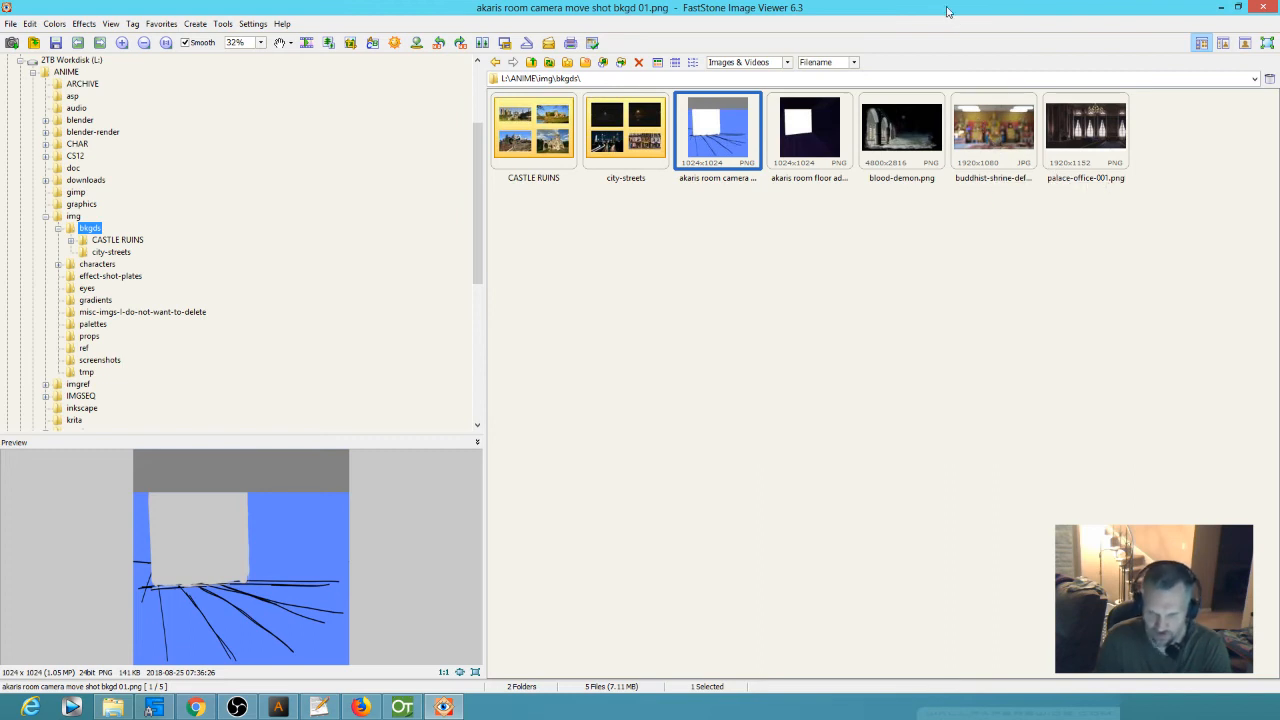
# - Place buddhist-shrine-defocuised.jpg in frame 1 of the empty Col1 in OpenToonz, loading it from its original location
pyautogui.hotkey('alt', 'Tab')
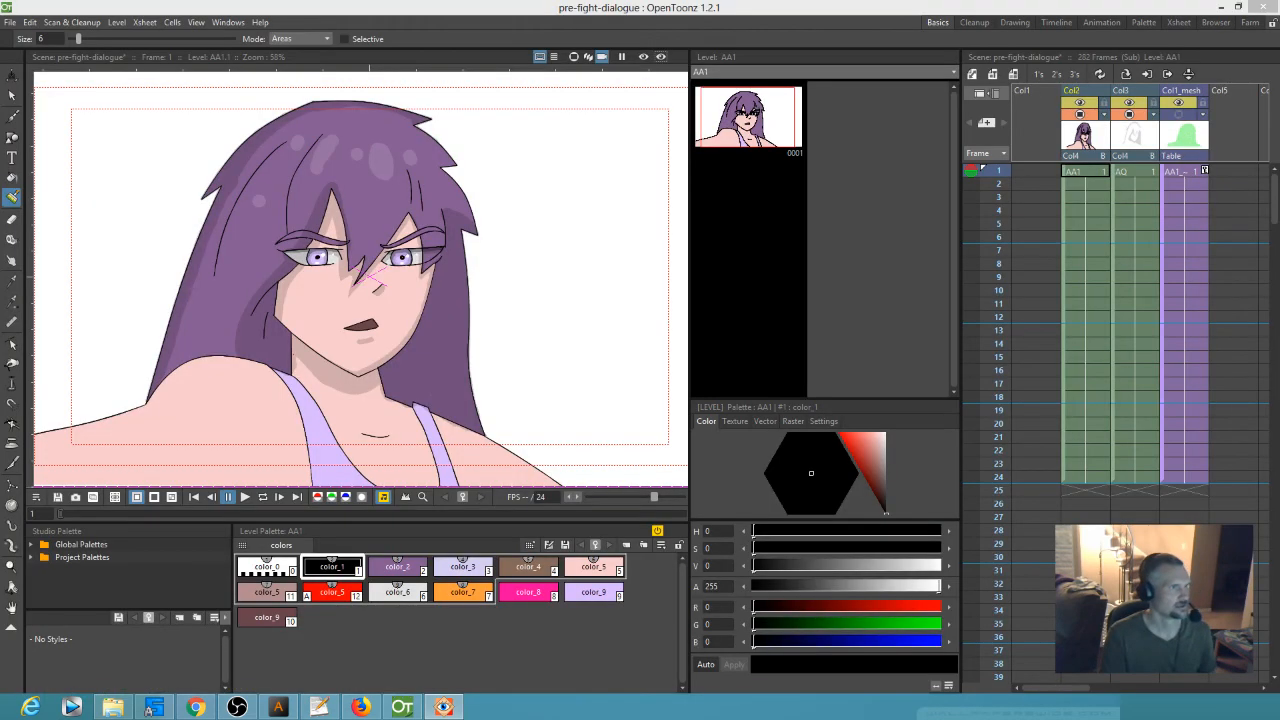
pyautogui.moveTo(838, 110); pyautogui.dragTo(1034, 173)
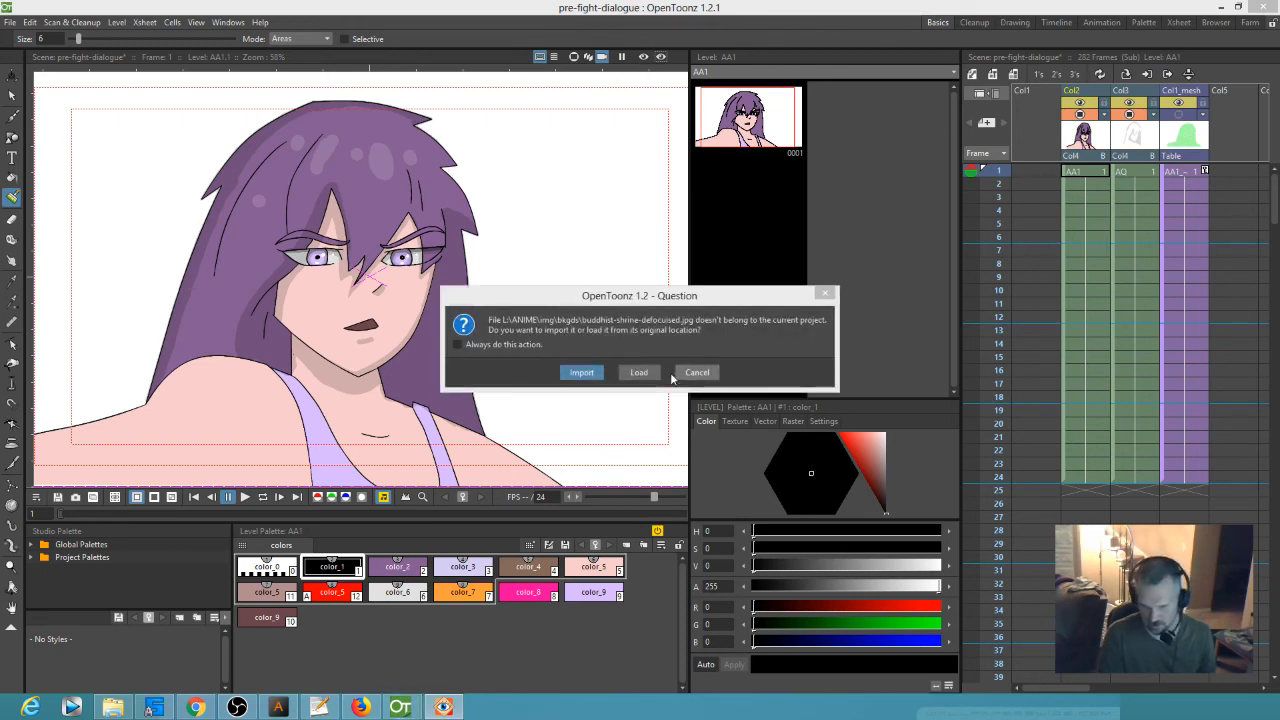
pyautogui.click(639, 372)
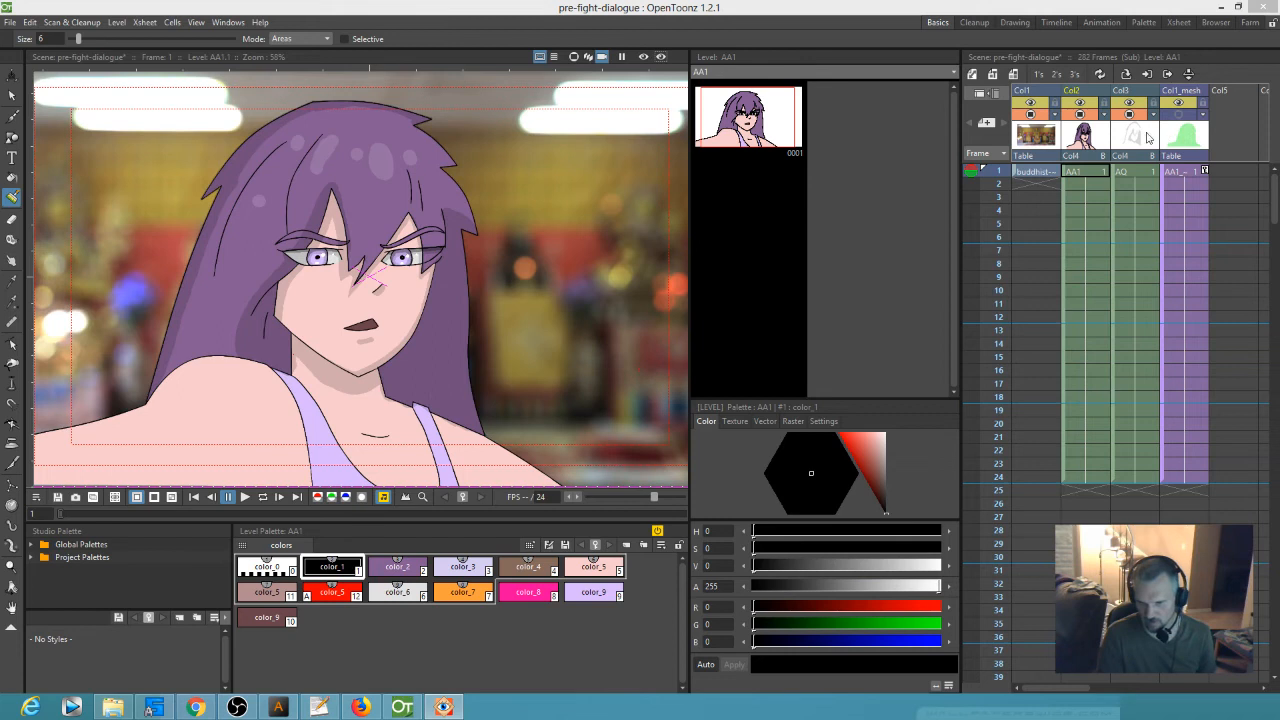
# - Extend the buddhist-shrine-defocuised background through frame 24 and check its framing within the whole camera view
pyautogui.click(1050, 174)
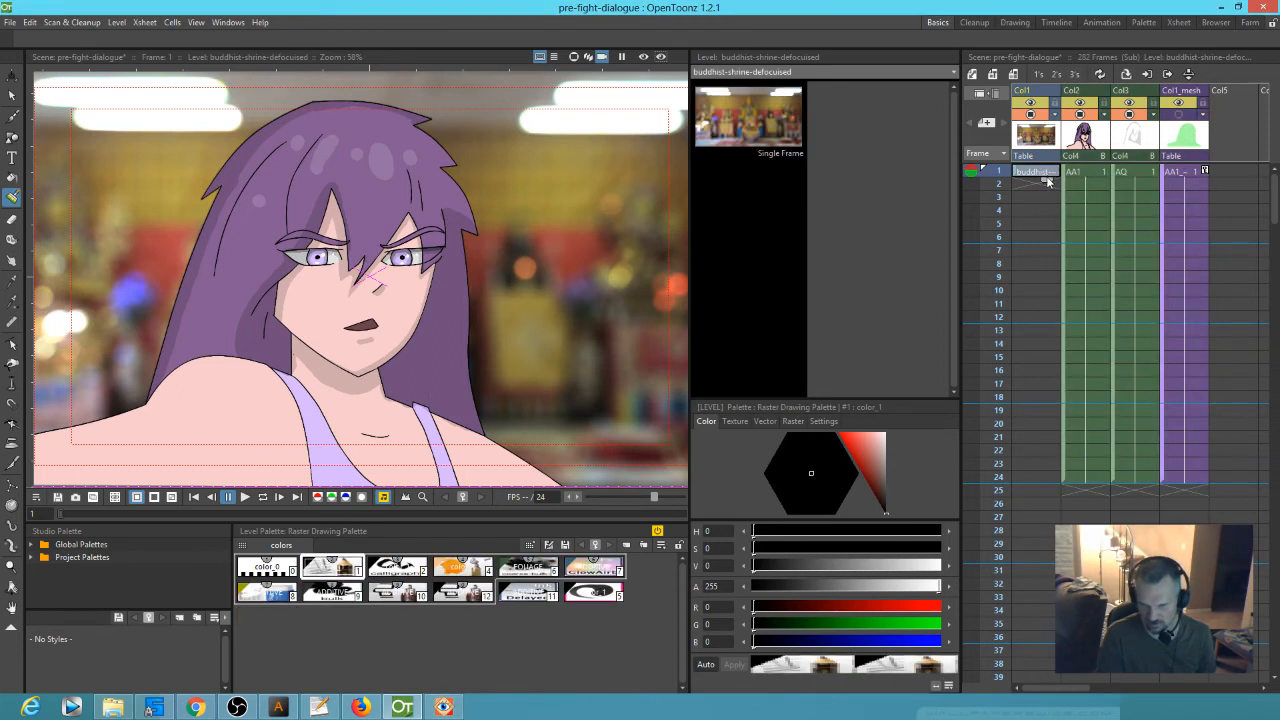
pyautogui.moveTo(1046, 191); pyautogui.dragTo(1054, 500)
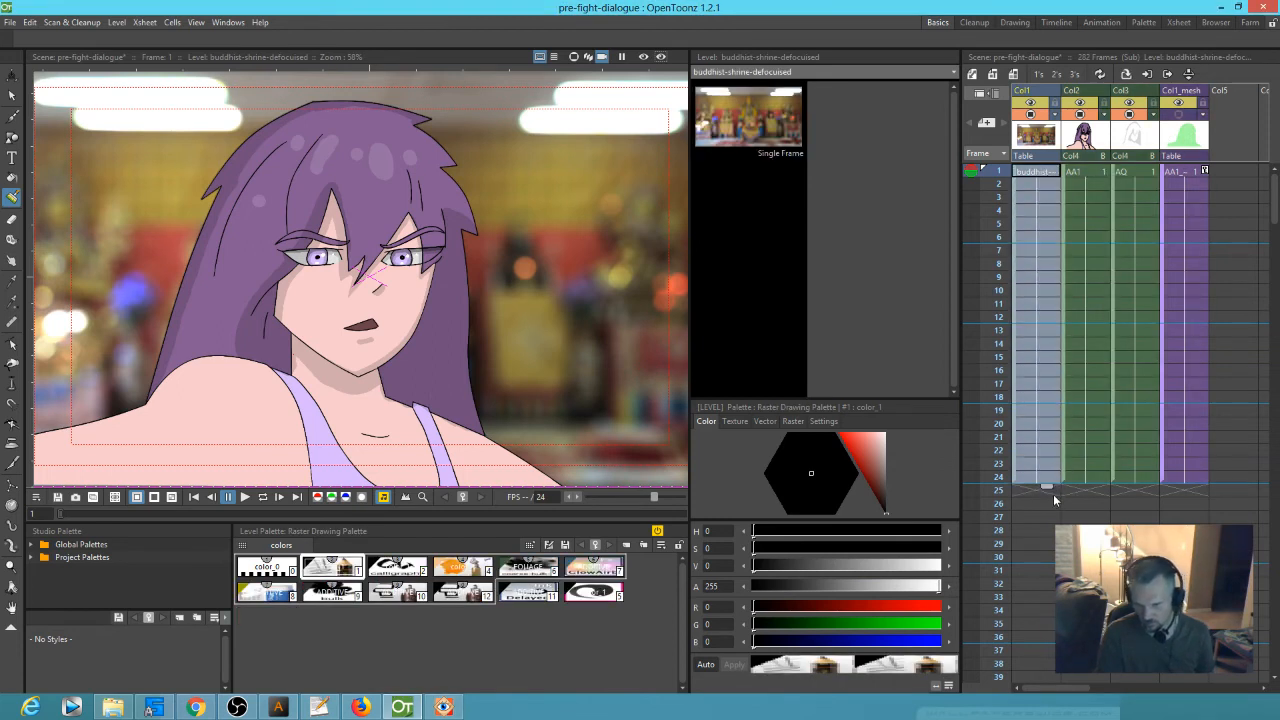
pyautogui.scroll(-2, 610, 245)
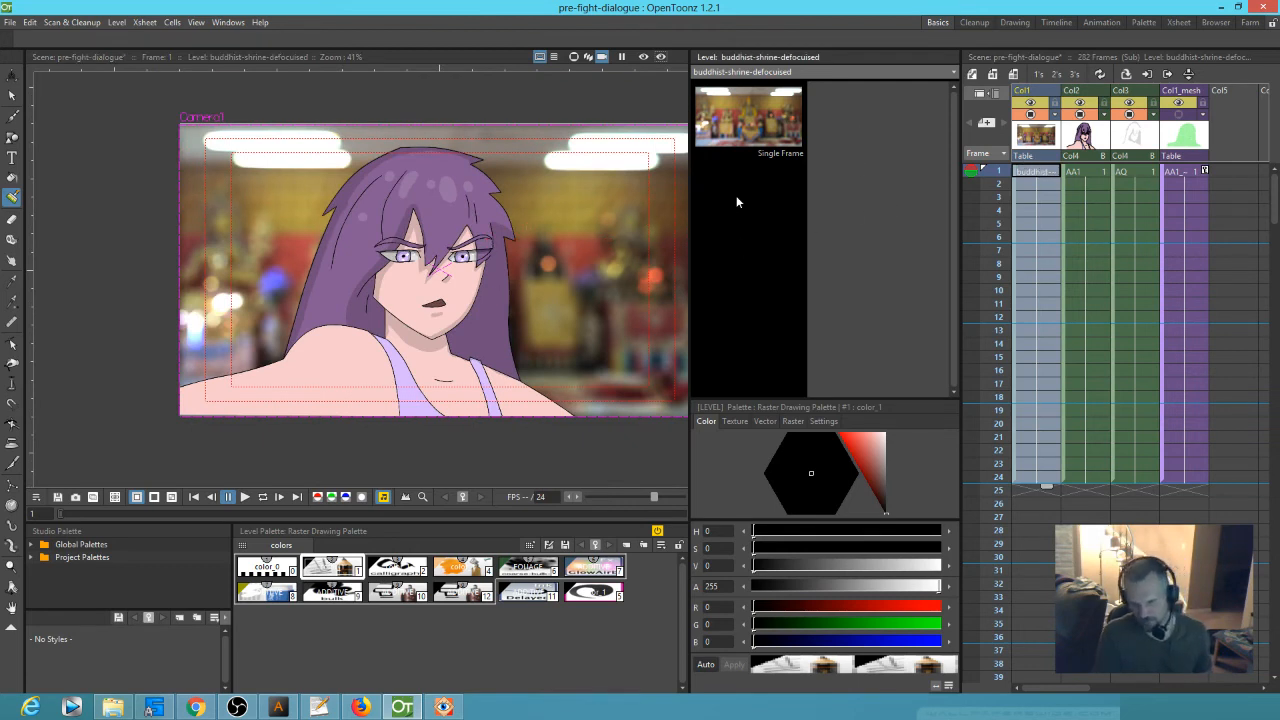
pyautogui.scroll(2, 528, 217)
pyautogui.moveTo(576, 218); pyautogui.dragTo(531, 217)
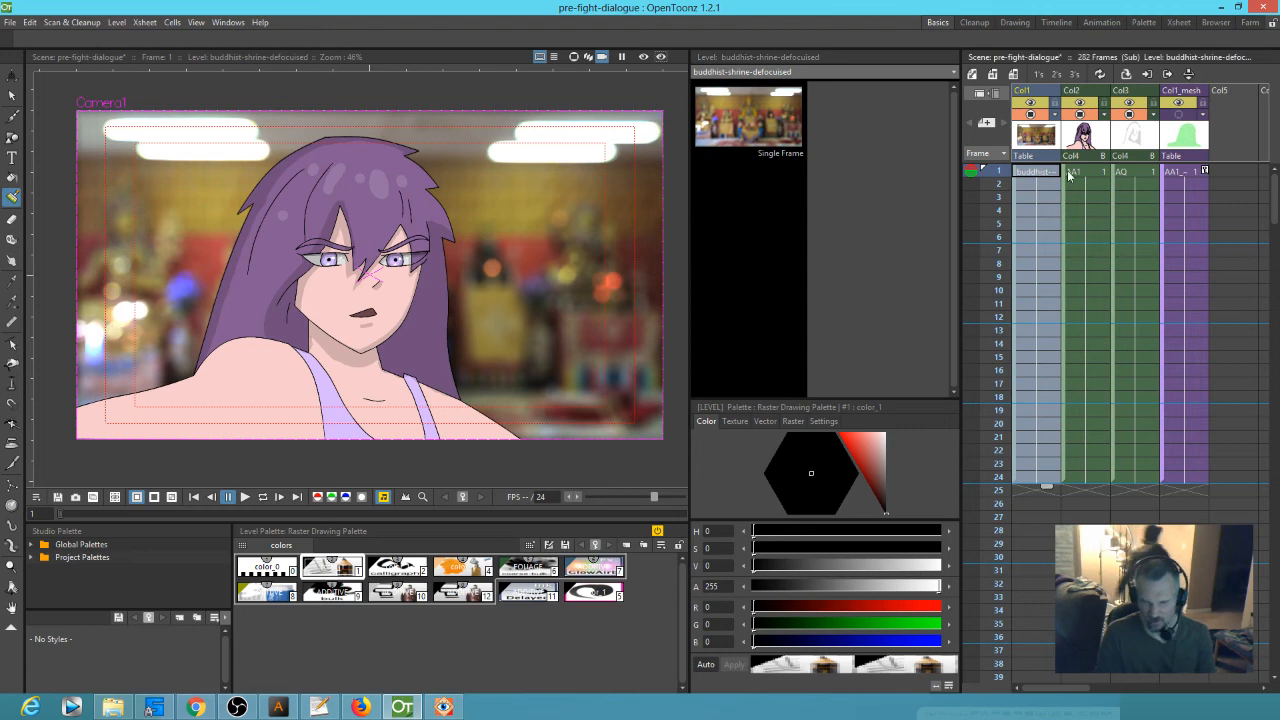
# - Insert an Adjust Levels effect between the XSheet and Output nodes in the FX schematic
pyautogui.moveTo(1215, 168); pyautogui.dragTo(1165, 184)
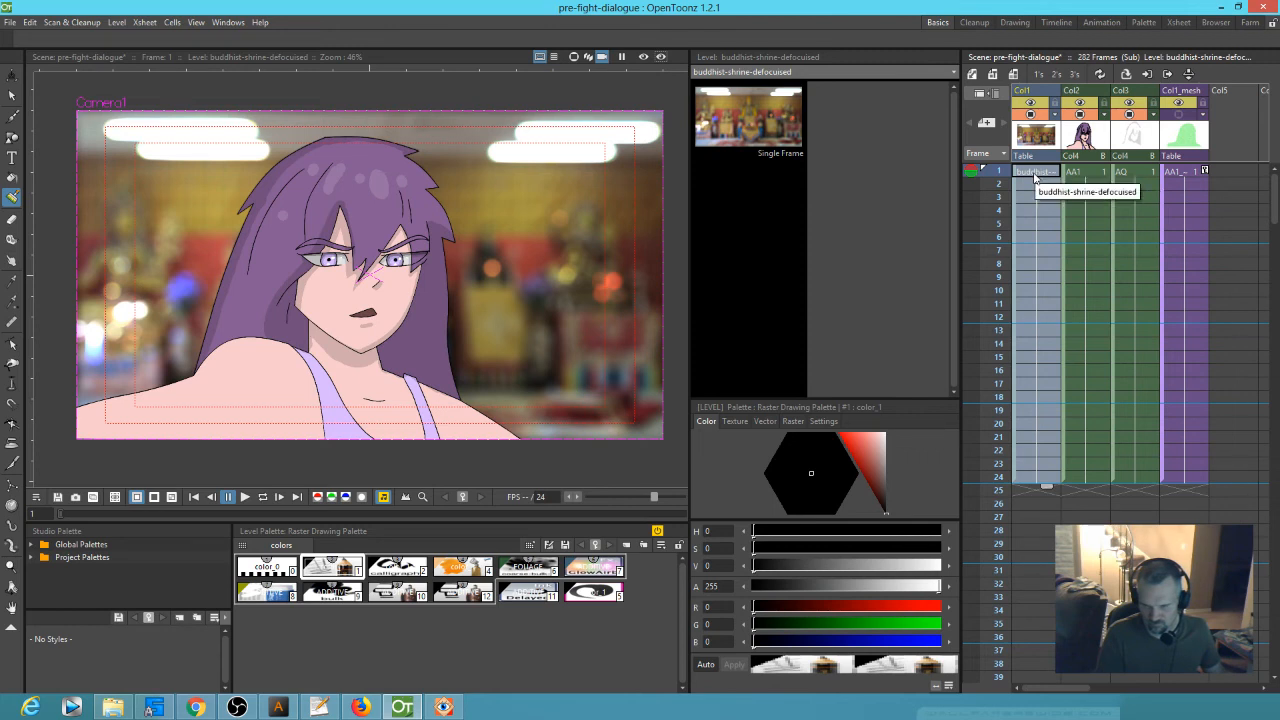
pyautogui.hotkey('alt', 's')
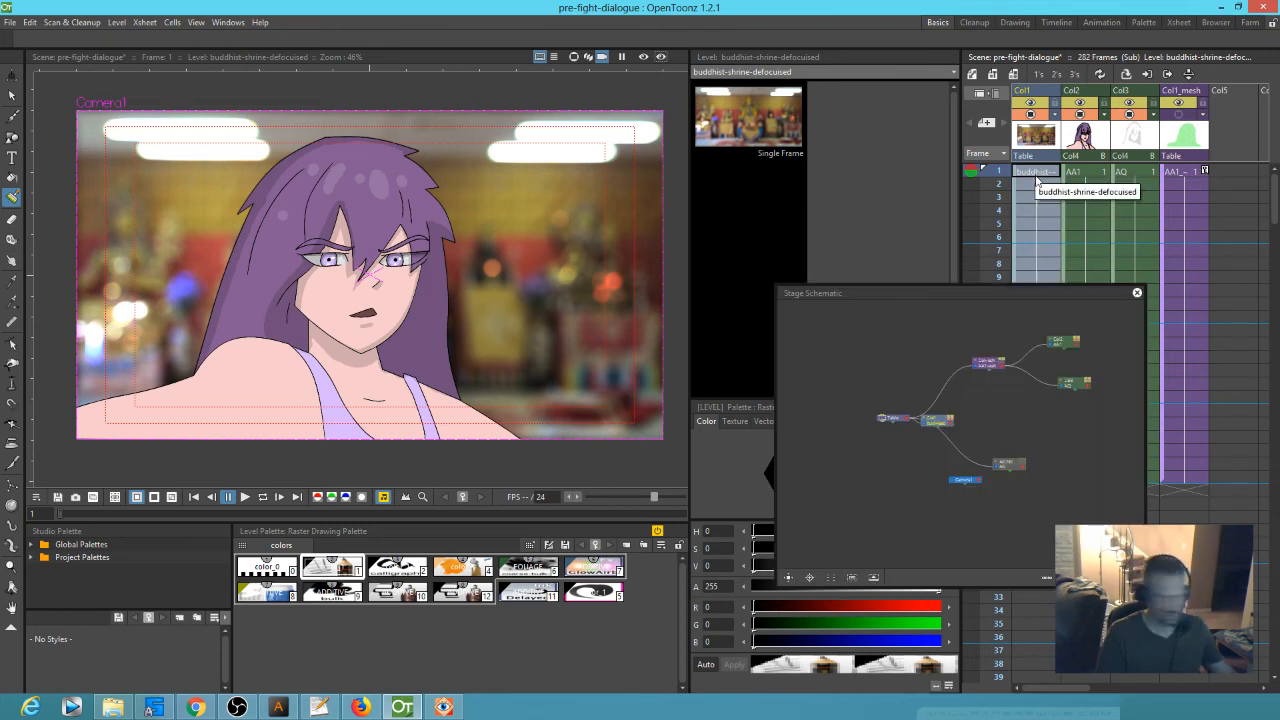
pyautogui.click(1130, 577)
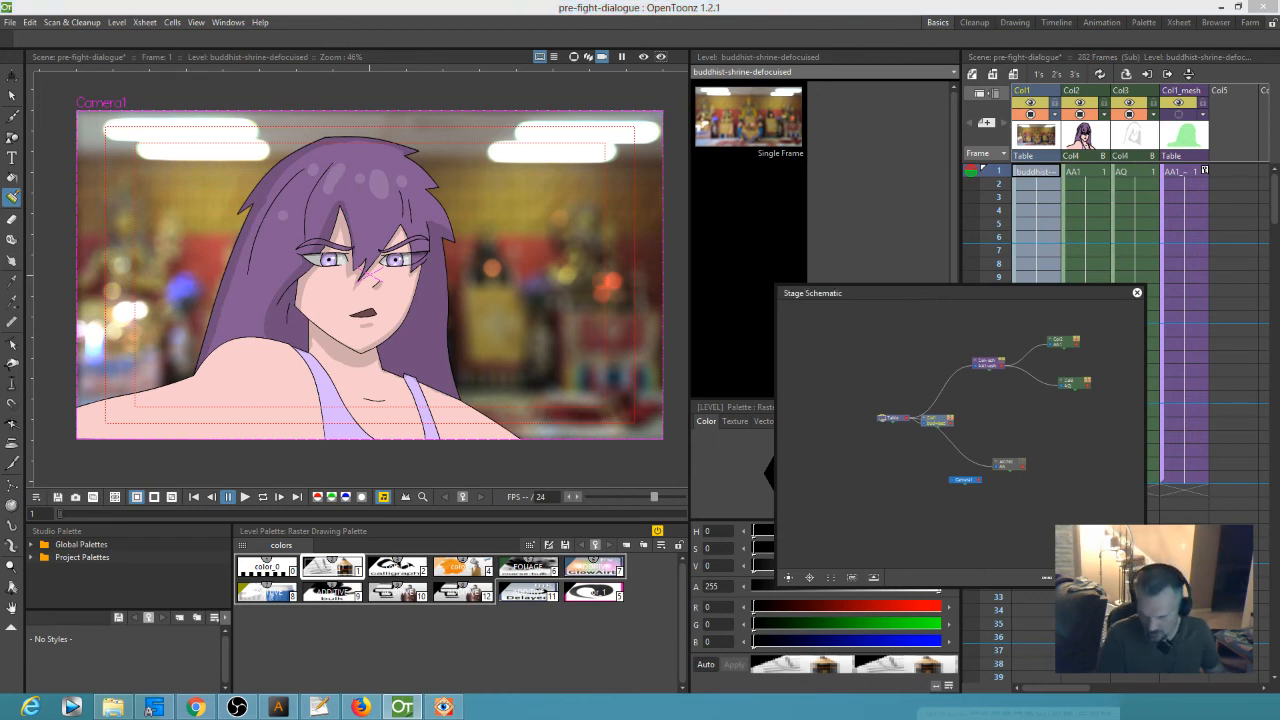
pyautogui.moveTo(893, 505); pyautogui.dragTo(906, 549)
pyautogui.moveTo(1012, 472); pyautogui.dragTo(1011, 422)
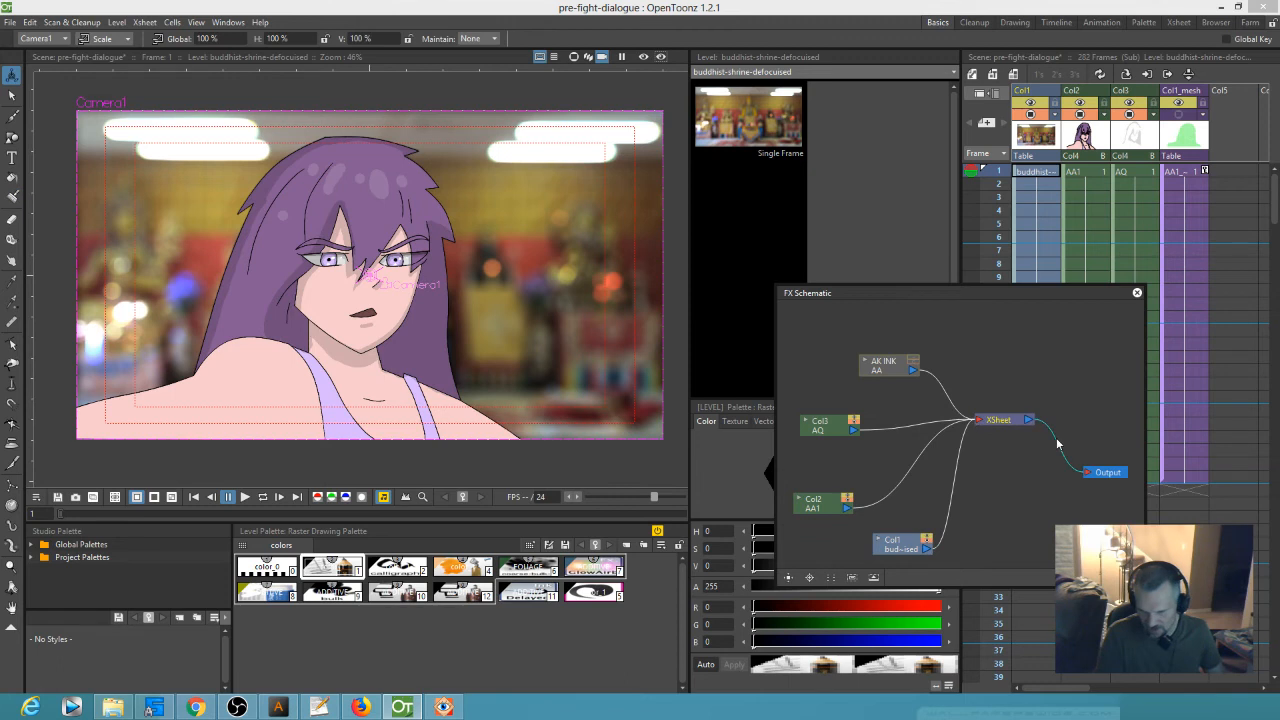
pyautogui.rightClick(1058, 444)
pyautogui.moveTo(1072, 448)
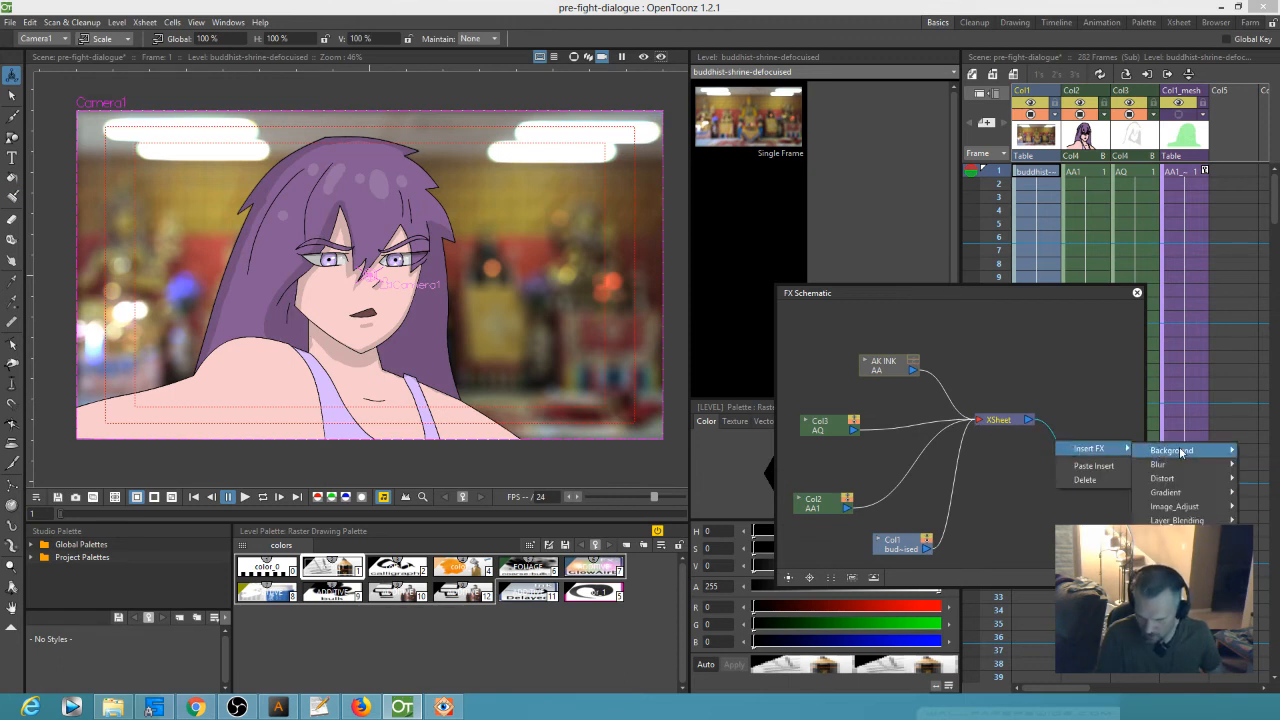
pyautogui.moveTo(1184, 508)
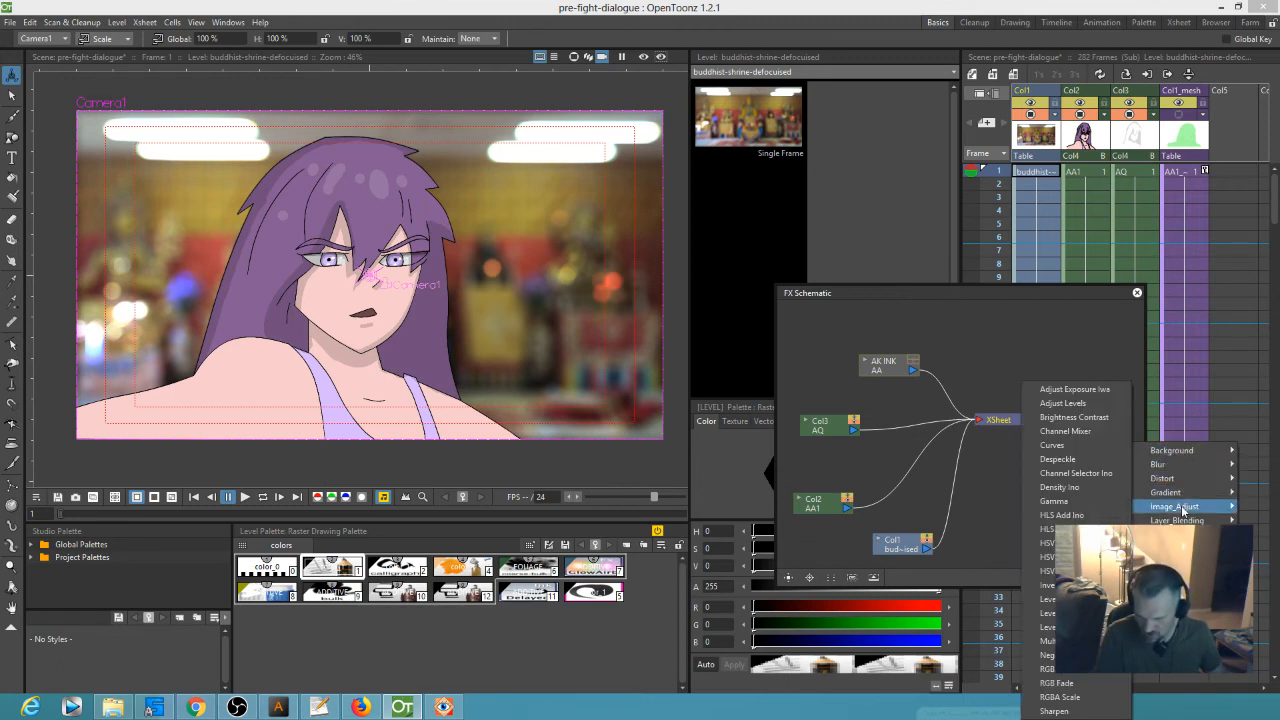
pyautogui.click(1066, 403)
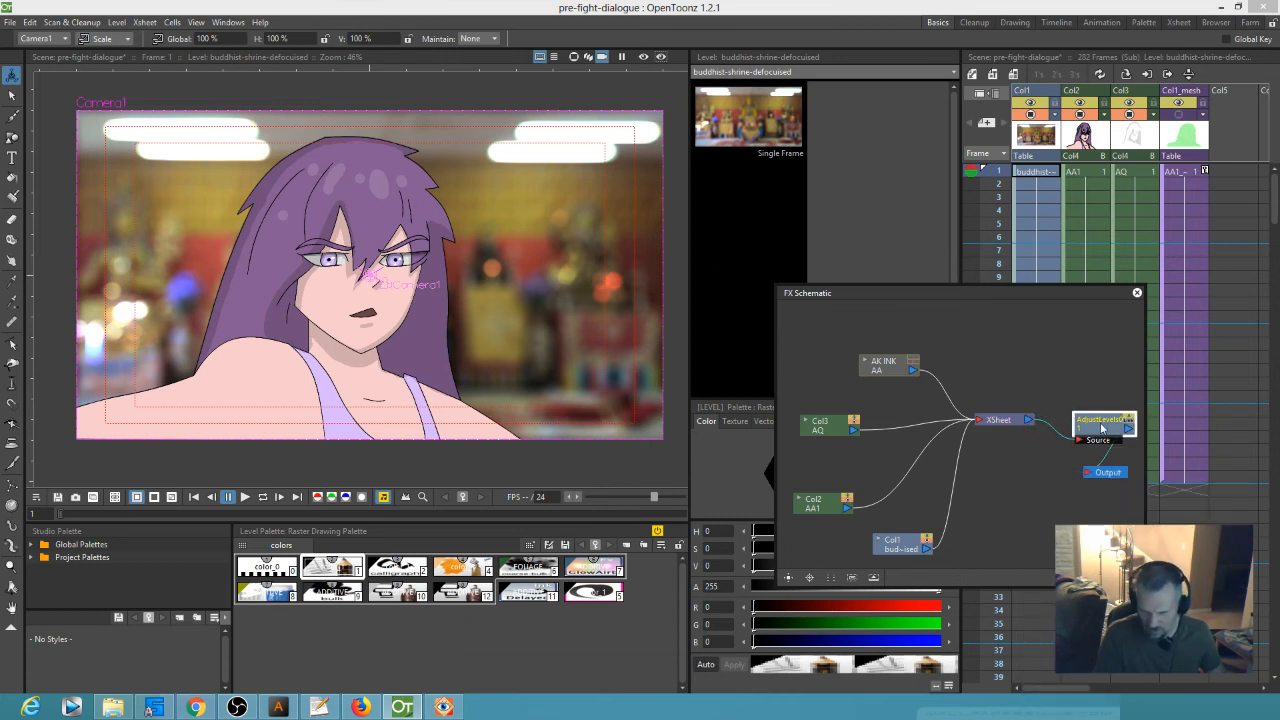
# - Open the Adjust Levels effect's settings, enable the viewer preview and place the settings window clear of the character
pyautogui.doubleClick(1101, 428)
pyautogui.click(1136, 294)
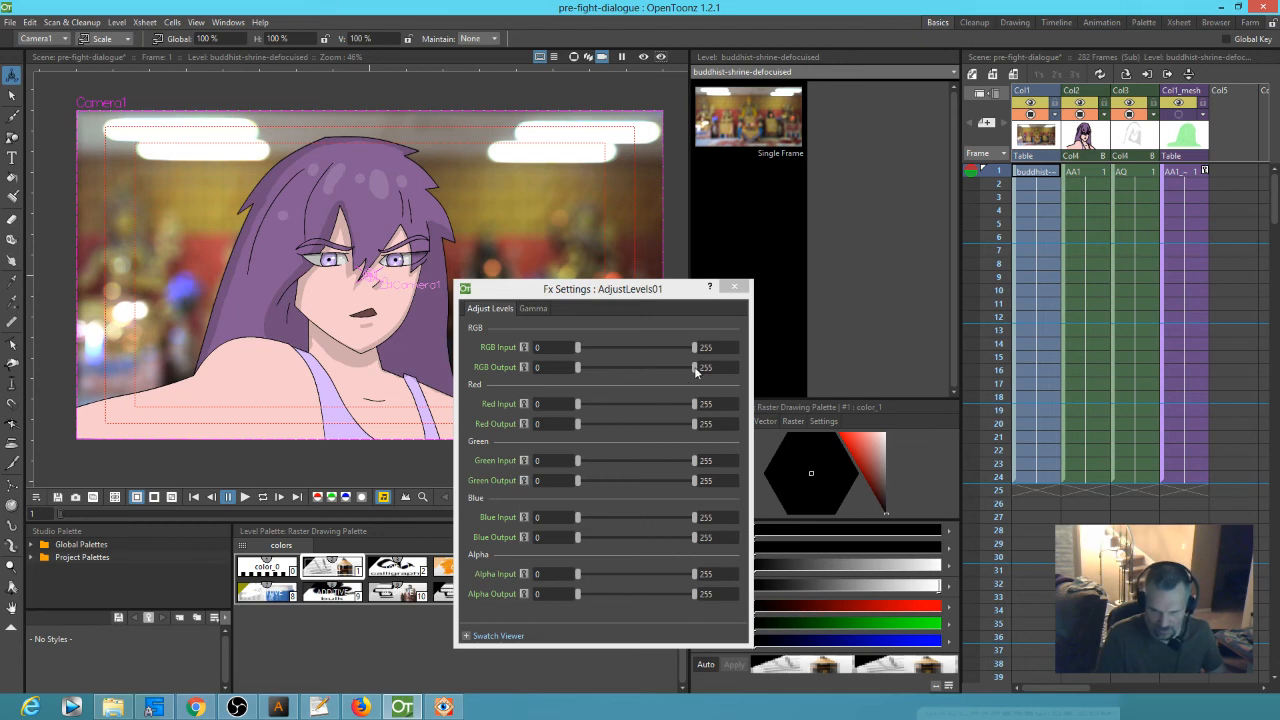
pyautogui.click(643, 56)
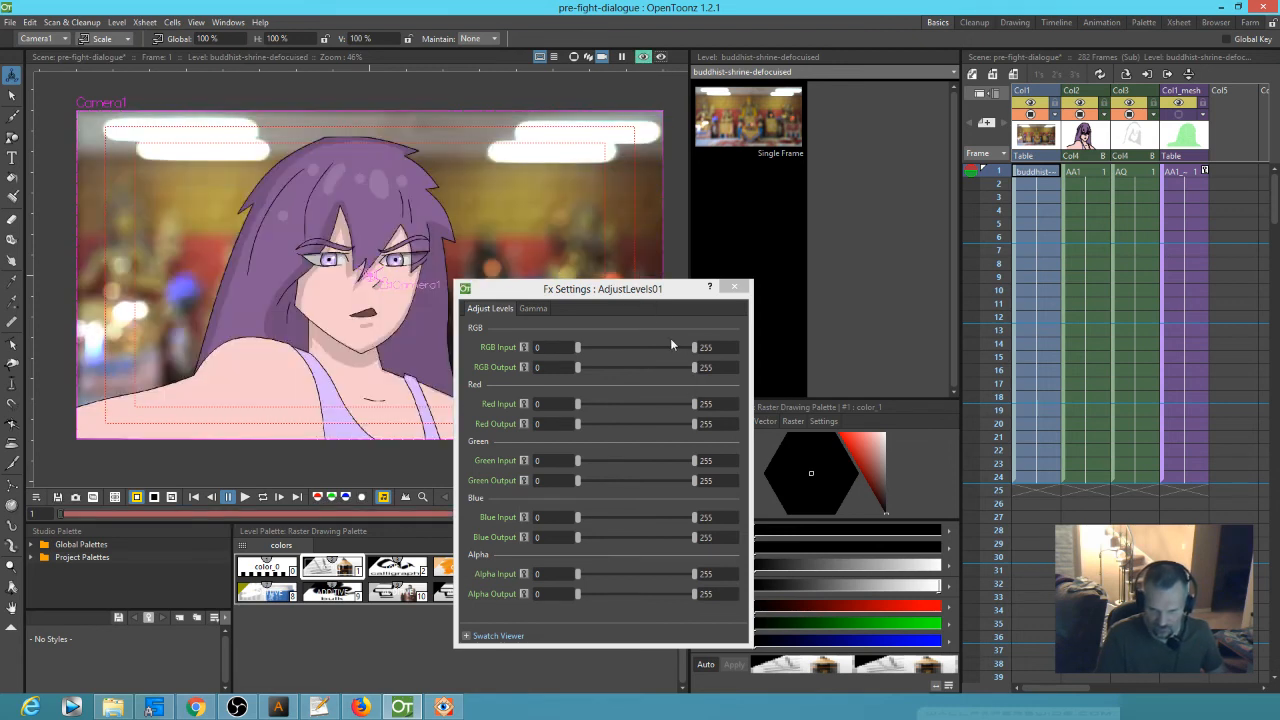
pyautogui.moveTo(663, 296); pyautogui.dragTo(781, 288)
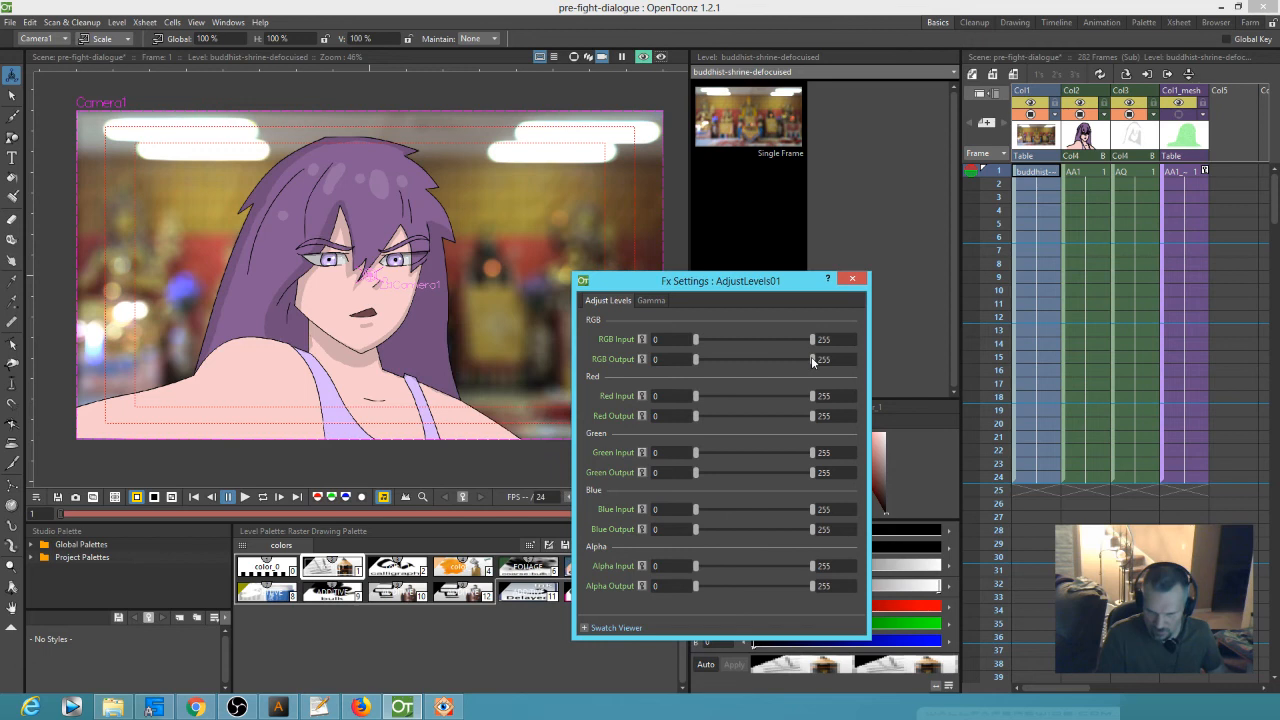
# - Darken and tint the shot blue by setting the RGB Output maximum to about 115 and the Blue Input maximum to about 214
pyautogui.moveTo(769, 358); pyautogui.dragTo(763, 358)
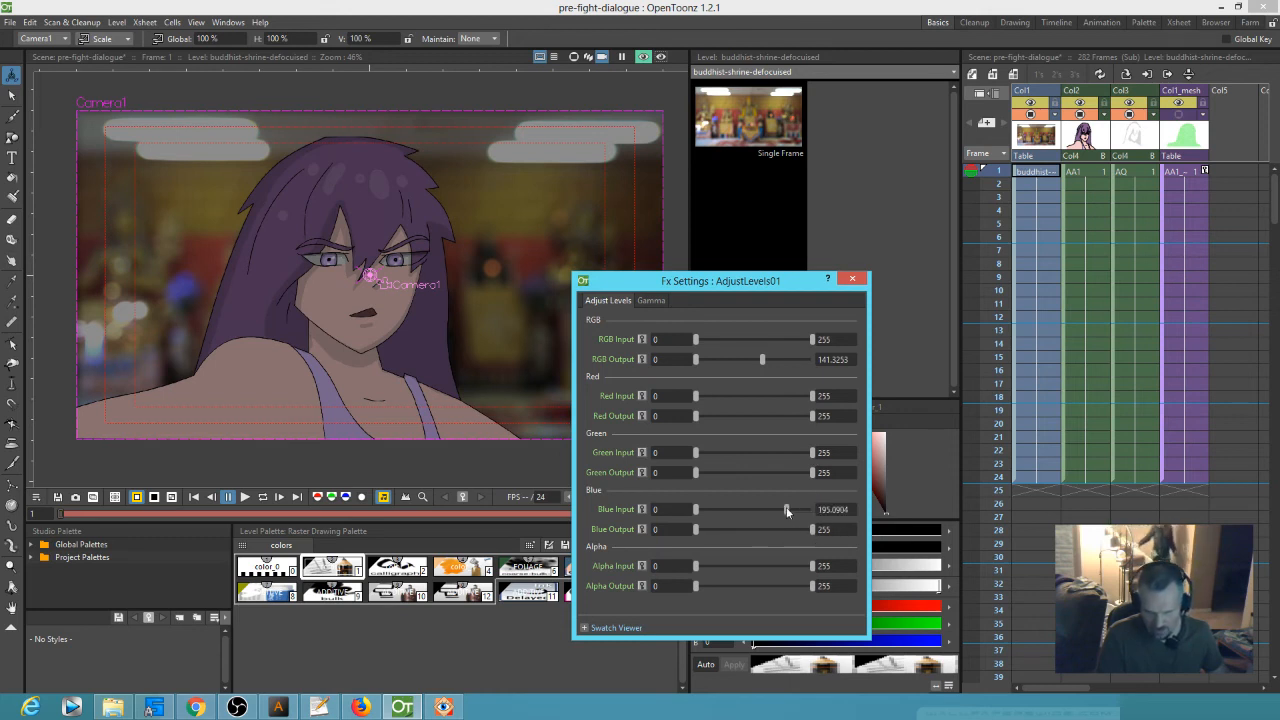
pyautogui.moveTo(787, 510); pyautogui.dragTo(796, 511)
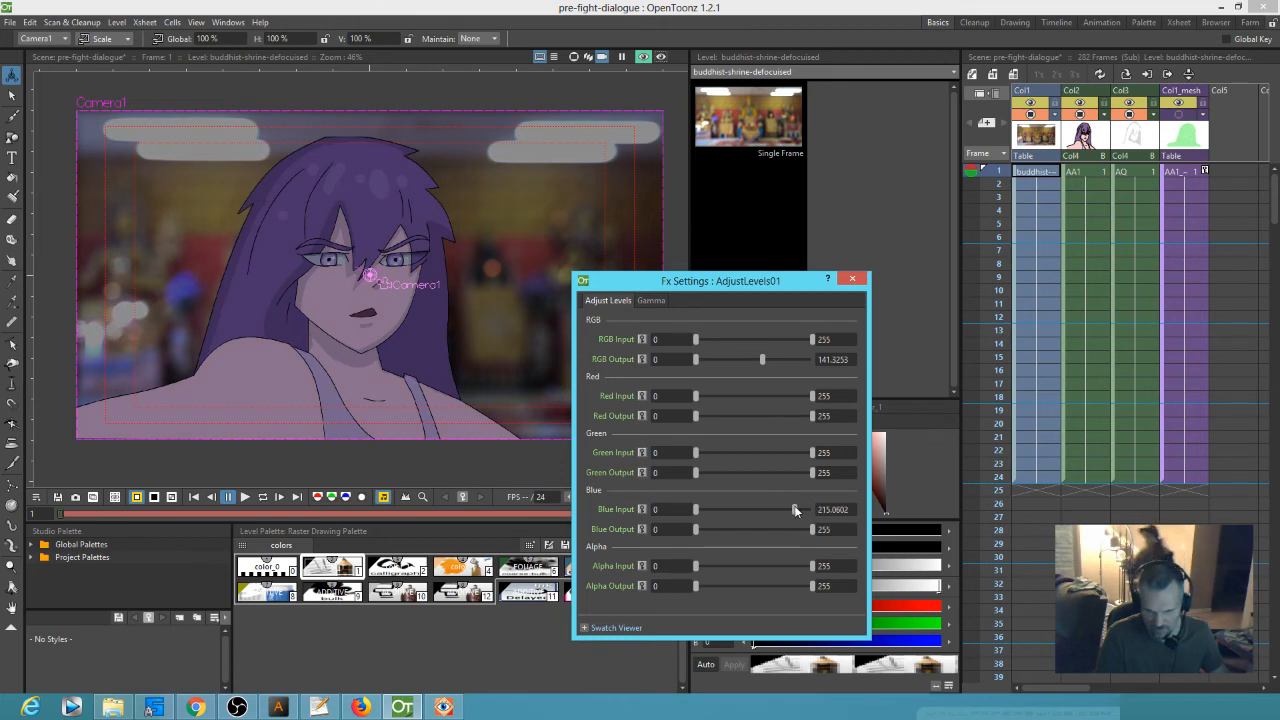
pyautogui.moveTo(762, 359); pyautogui.dragTo(758, 359)
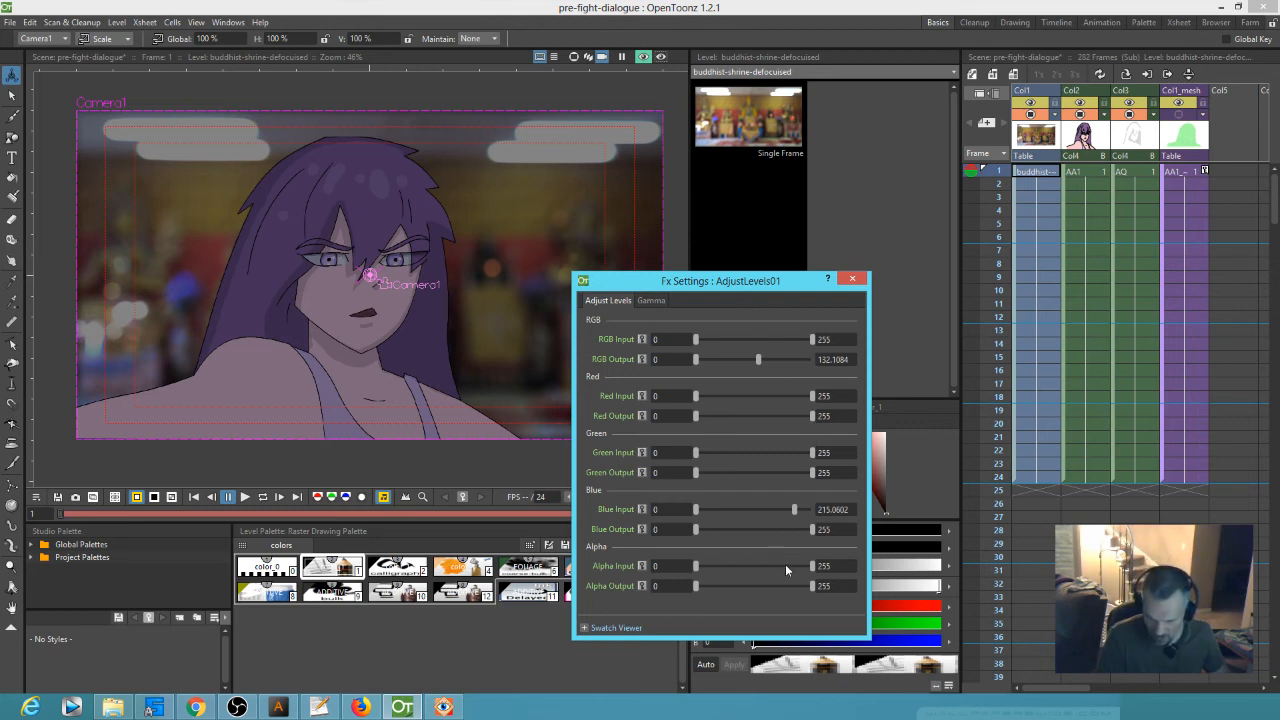
pyautogui.moveTo(759, 360); pyautogui.dragTo(764, 359)
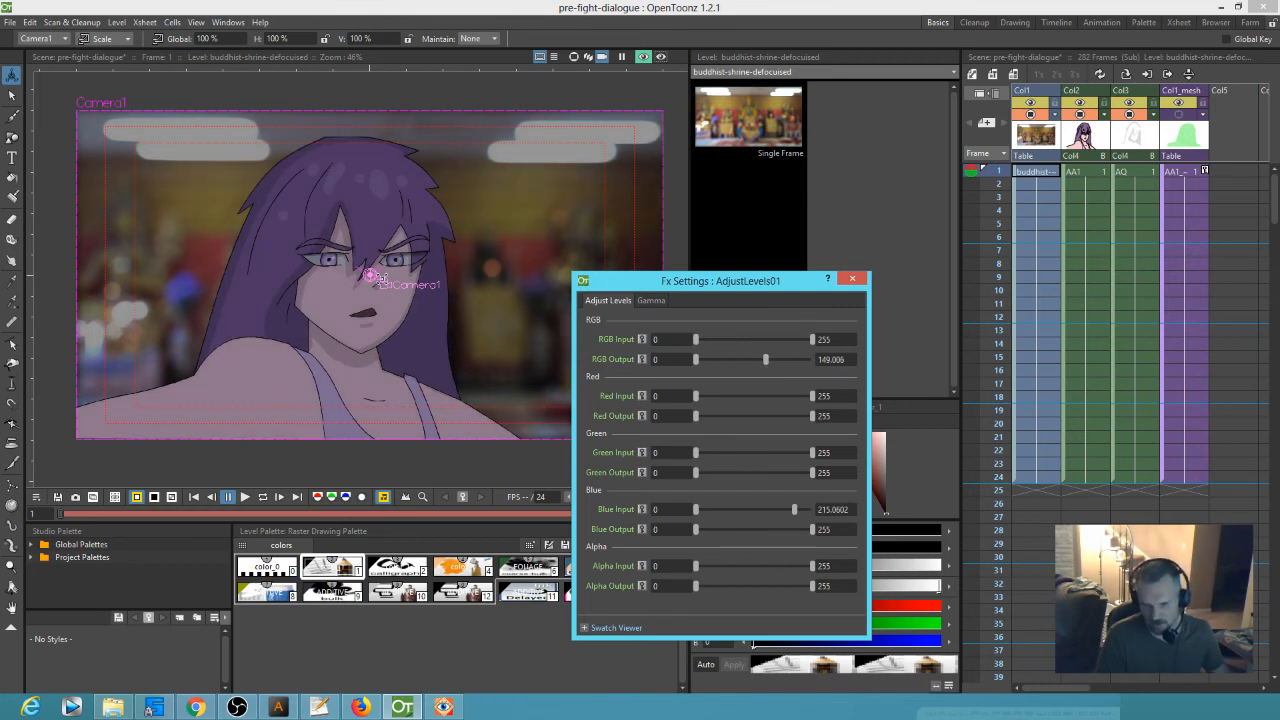
pyautogui.moveTo(770, 360); pyautogui.dragTo(784, 361)
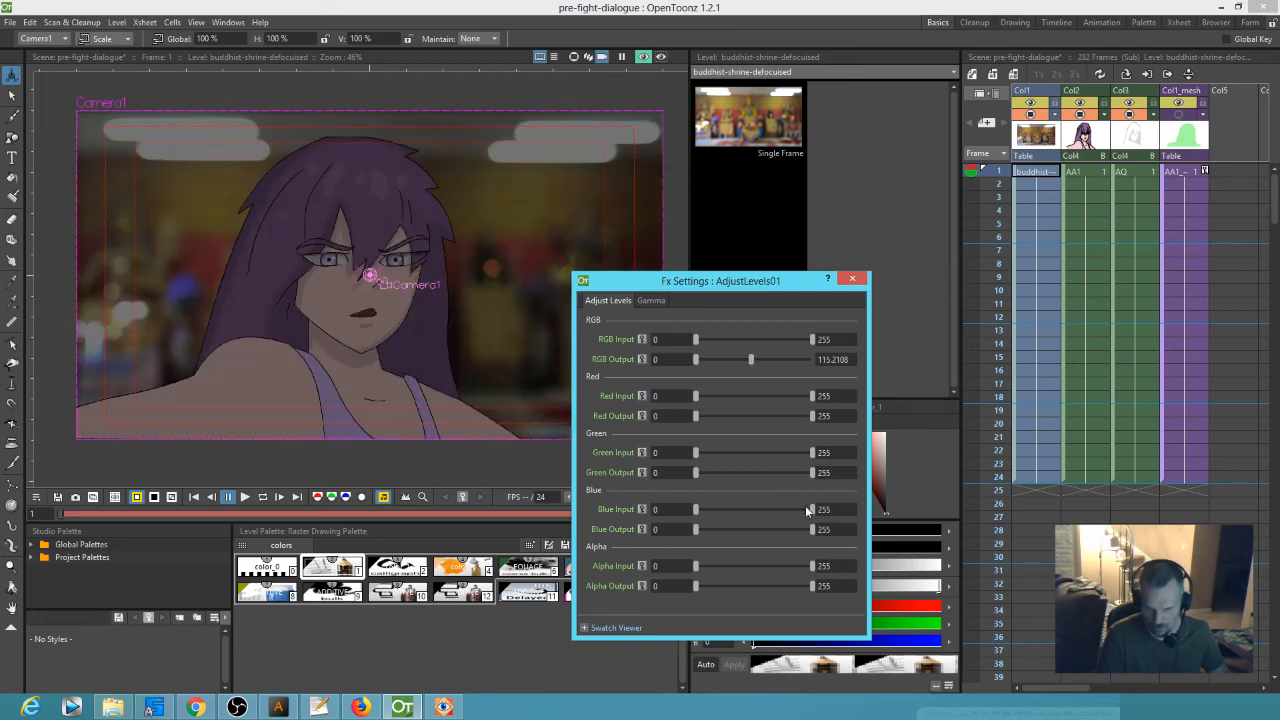
pyautogui.moveTo(770, 507); pyautogui.dragTo(782, 507)
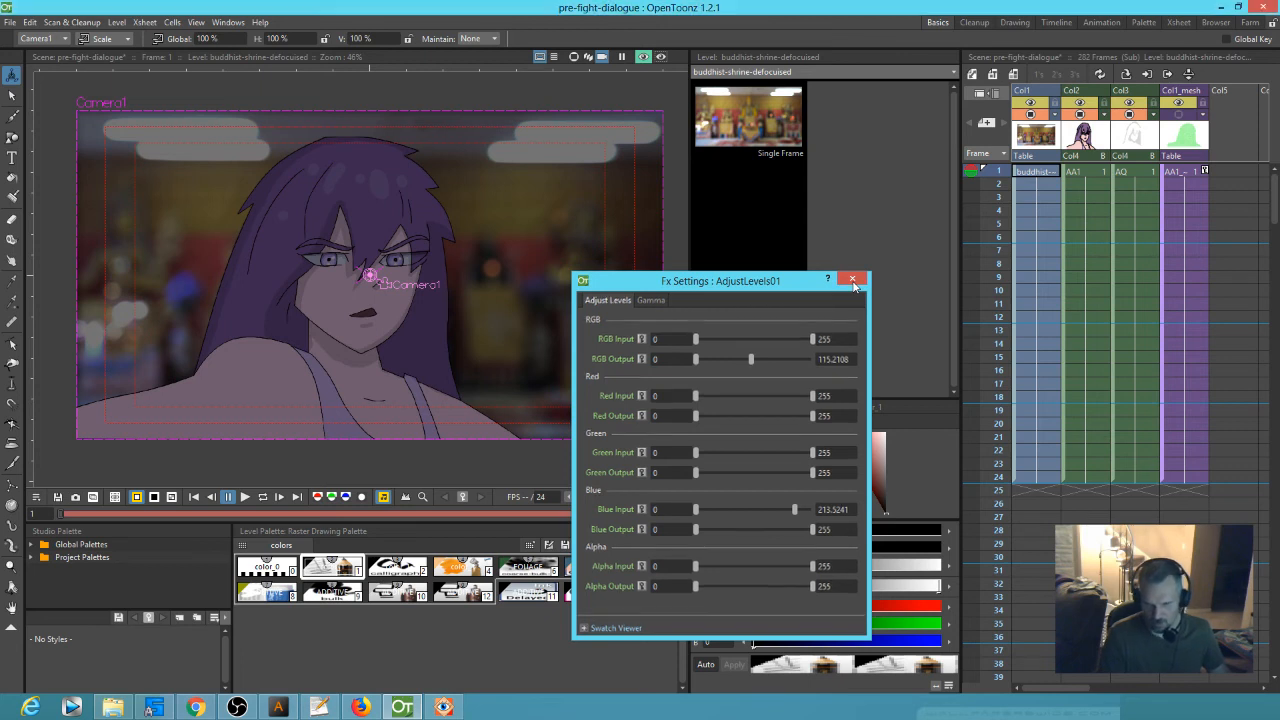
pyautogui.click(852, 282)
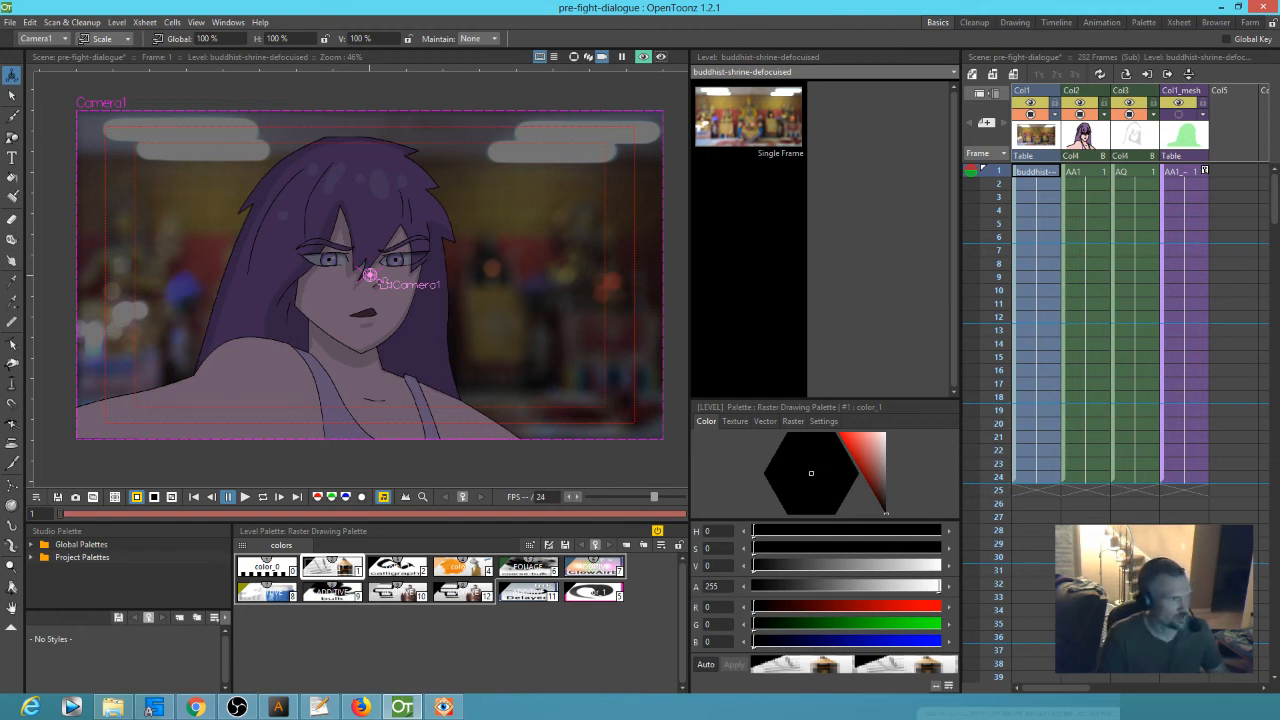
# - Spread out the FX schematic, disable the Adjust Levels effect and turn off the viewer preview
pyautogui.moveTo(530, 0); pyautogui.dragTo(974, 148)
pyautogui.moveTo(1014, 386); pyautogui.dragTo(1120, 349)
pyautogui.moveTo(1006, 339)
pyautogui.mouseDown()
pyautogui.moveTo(1014, 367)
pyautogui.moveTo(1012, 341)
pyautogui.mouseUp()
pyautogui.click(1043, 331)
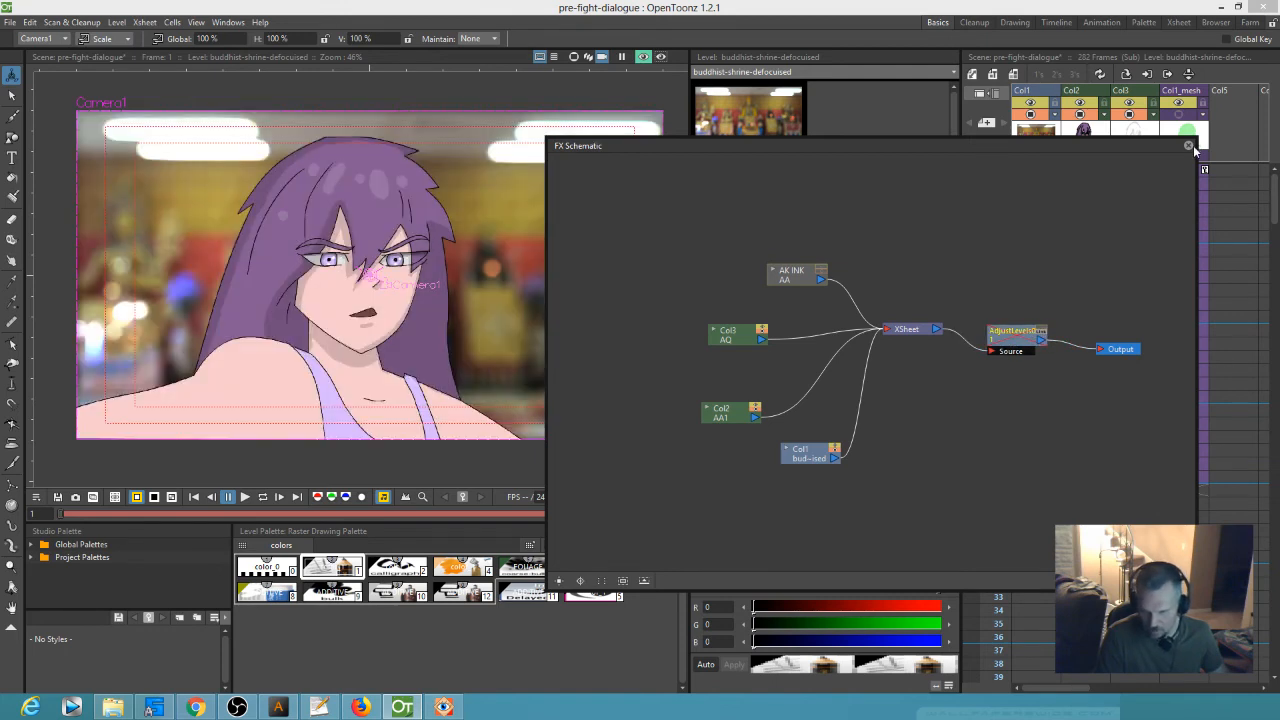
pyautogui.click(1188, 146)
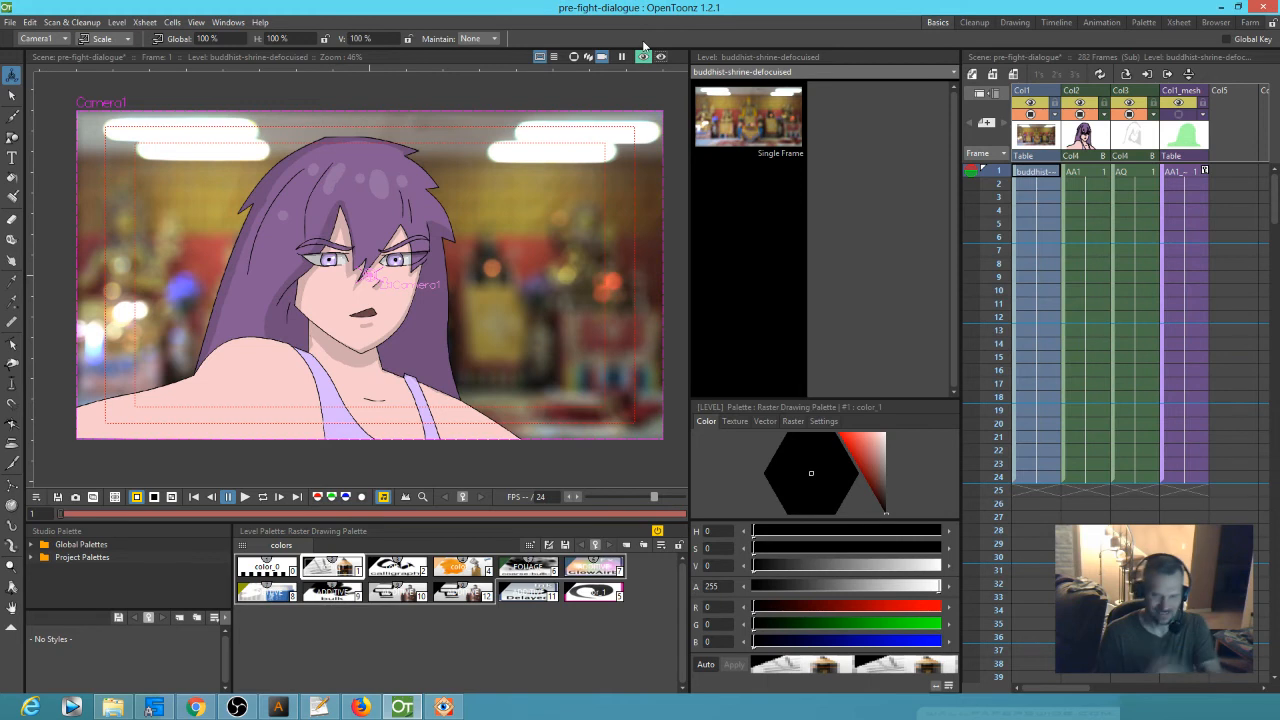
pyautogui.click(644, 57)
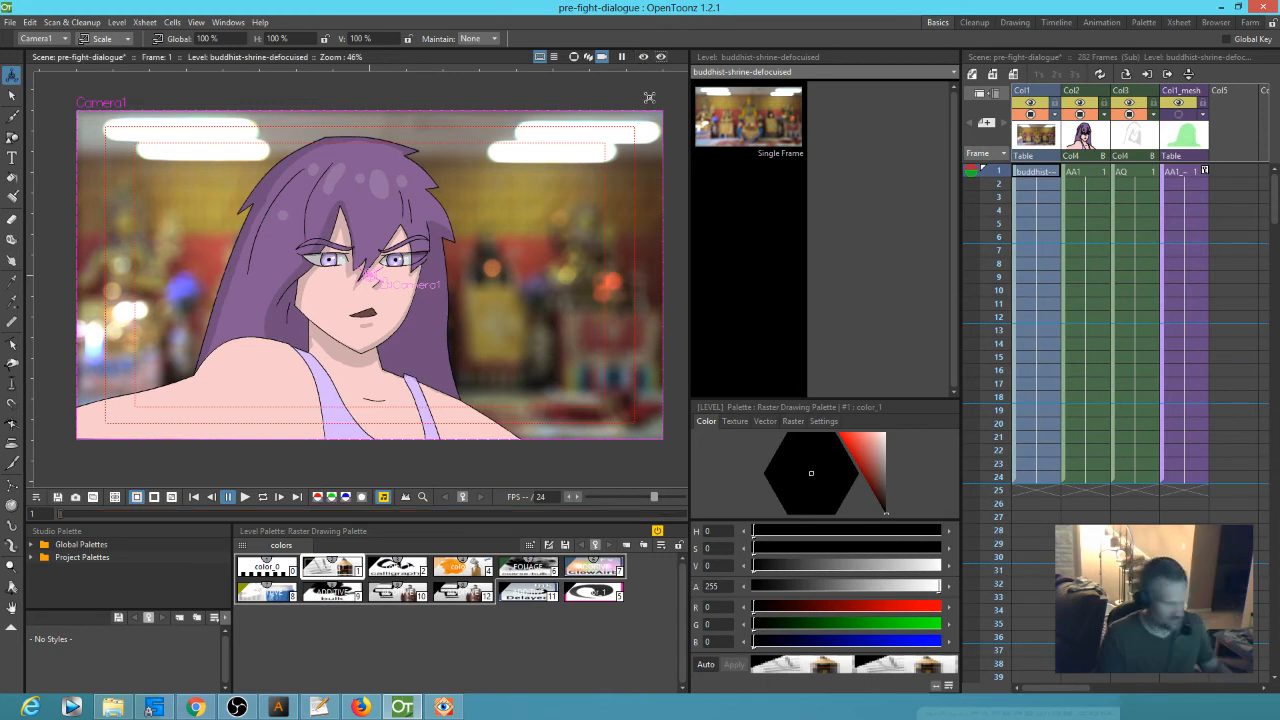
# - Return to the parent xsheet and check the sub_1 column against the neighbouring shots at frames 25 and 49
pyautogui.hotkey('ctrl', 'Up')
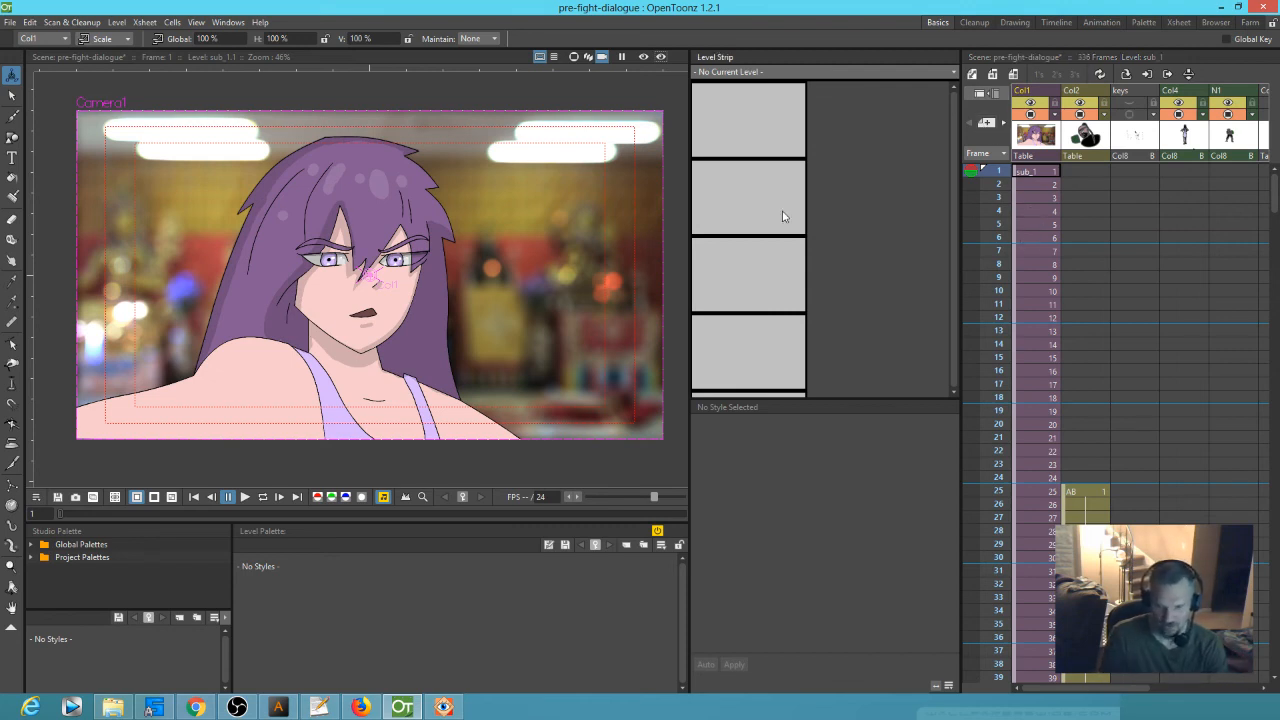
pyautogui.click(1095, 492)
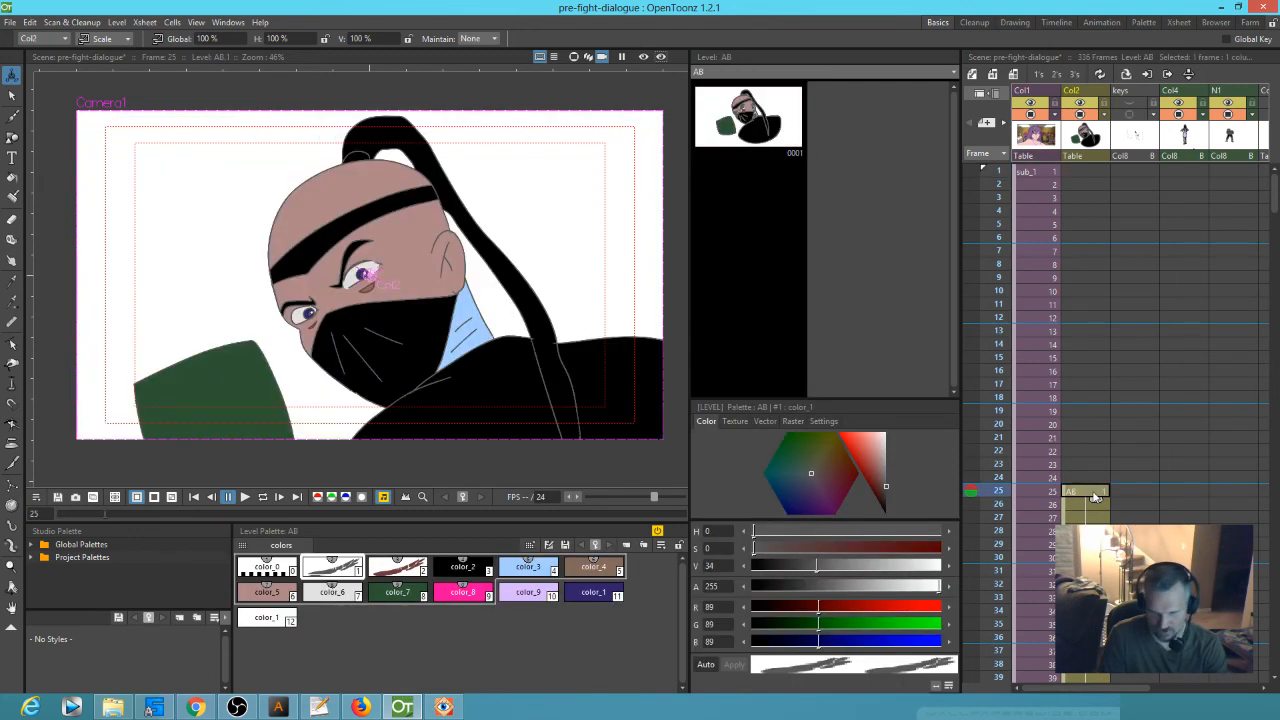
pyautogui.scroll(-10, 1050, 325)
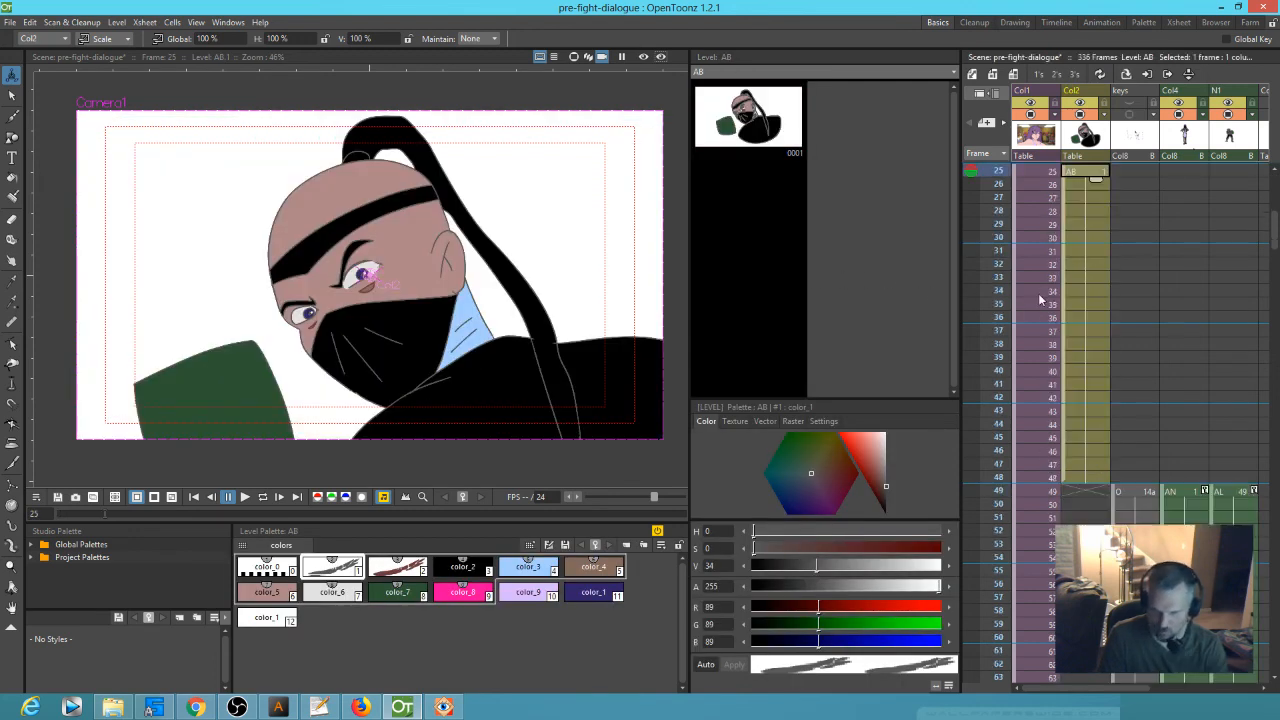
pyautogui.click(1048, 251)
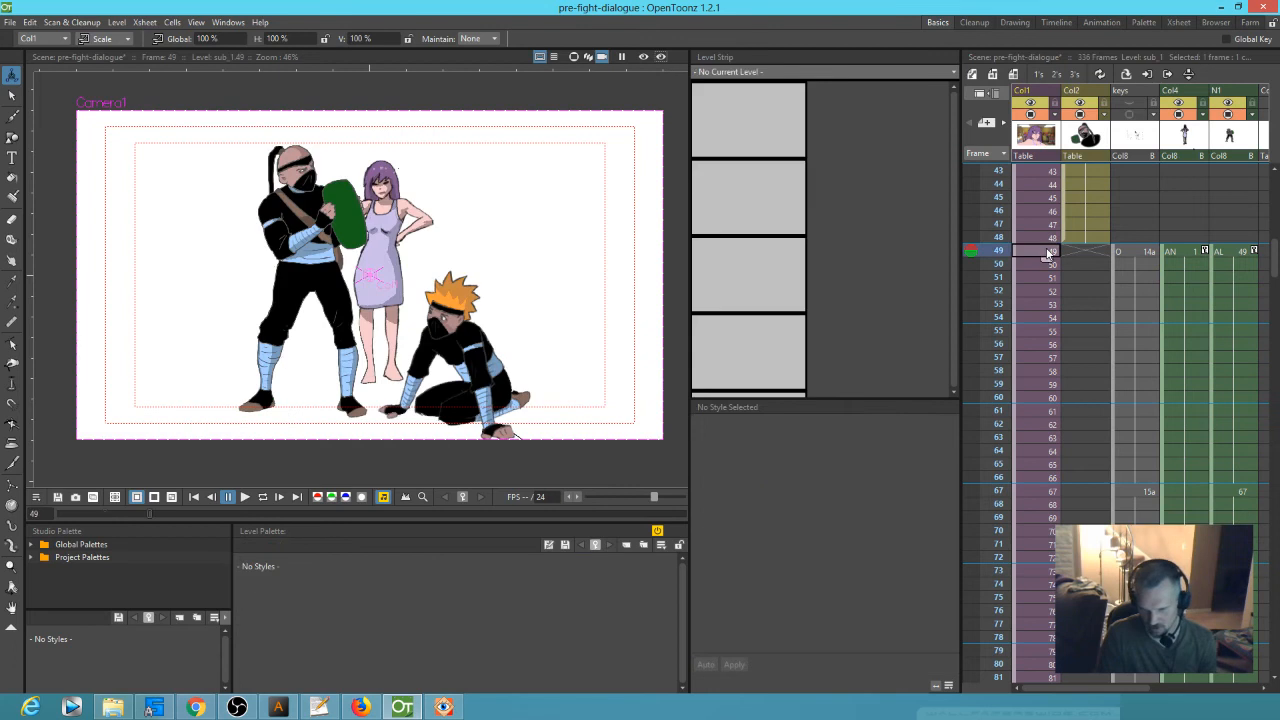
pyautogui.scroll(9, 1050, 275)
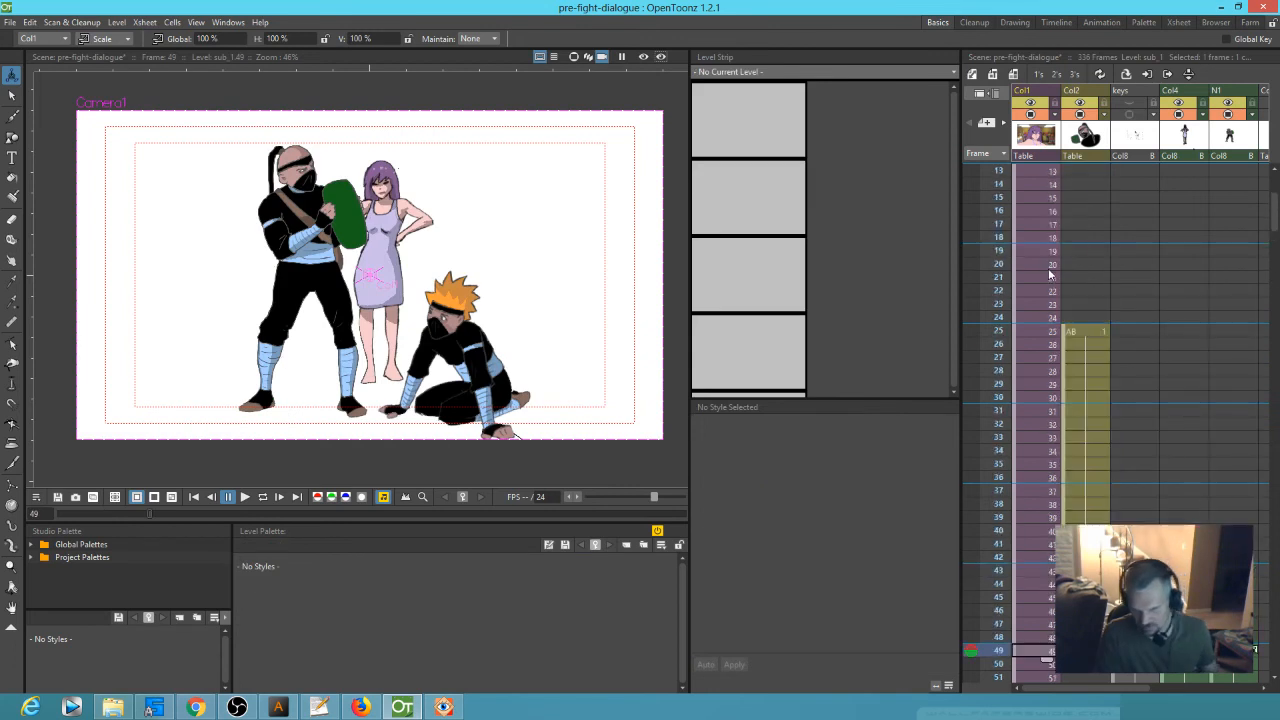
pyautogui.click(1049, 331)
pyautogui.scroll(-2, 1047, 340)
pyautogui.scroll(-18, 1050, 350)
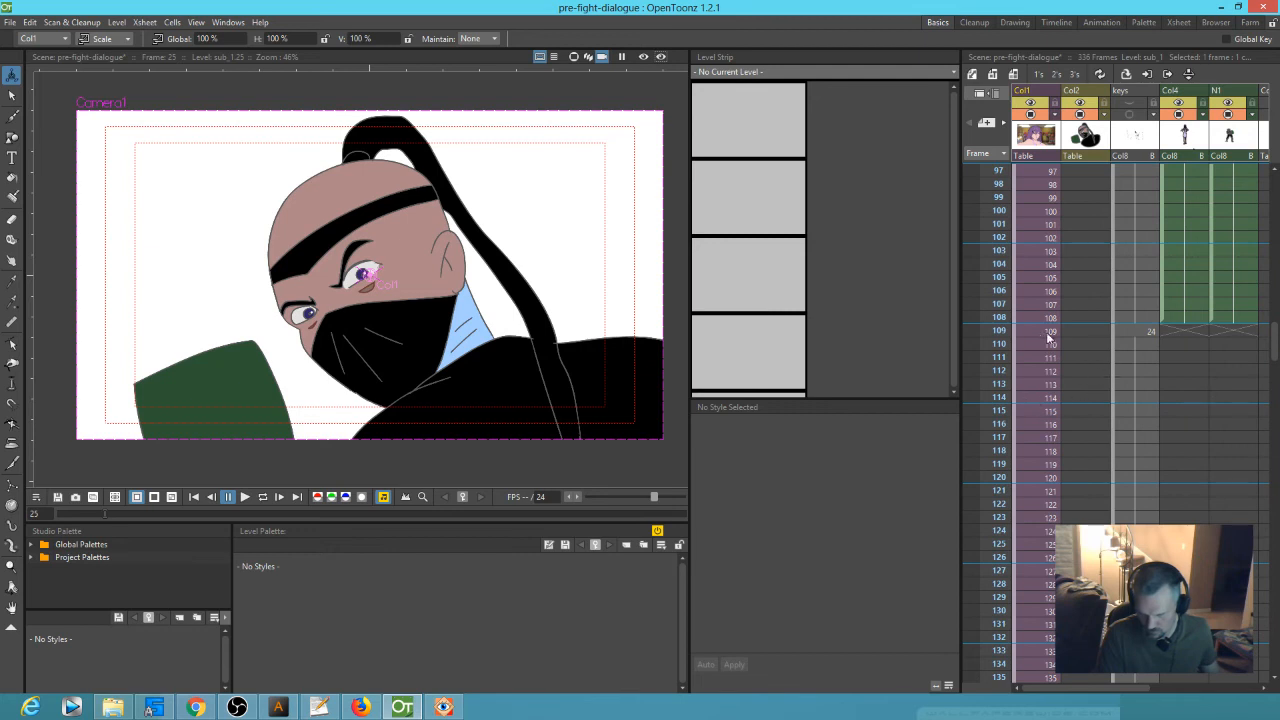
# - Delete the excess sub_1 cells in Col1 from frame 25 through frame 108
pyautogui.click(1046, 332)
pyautogui.click(1043, 318)
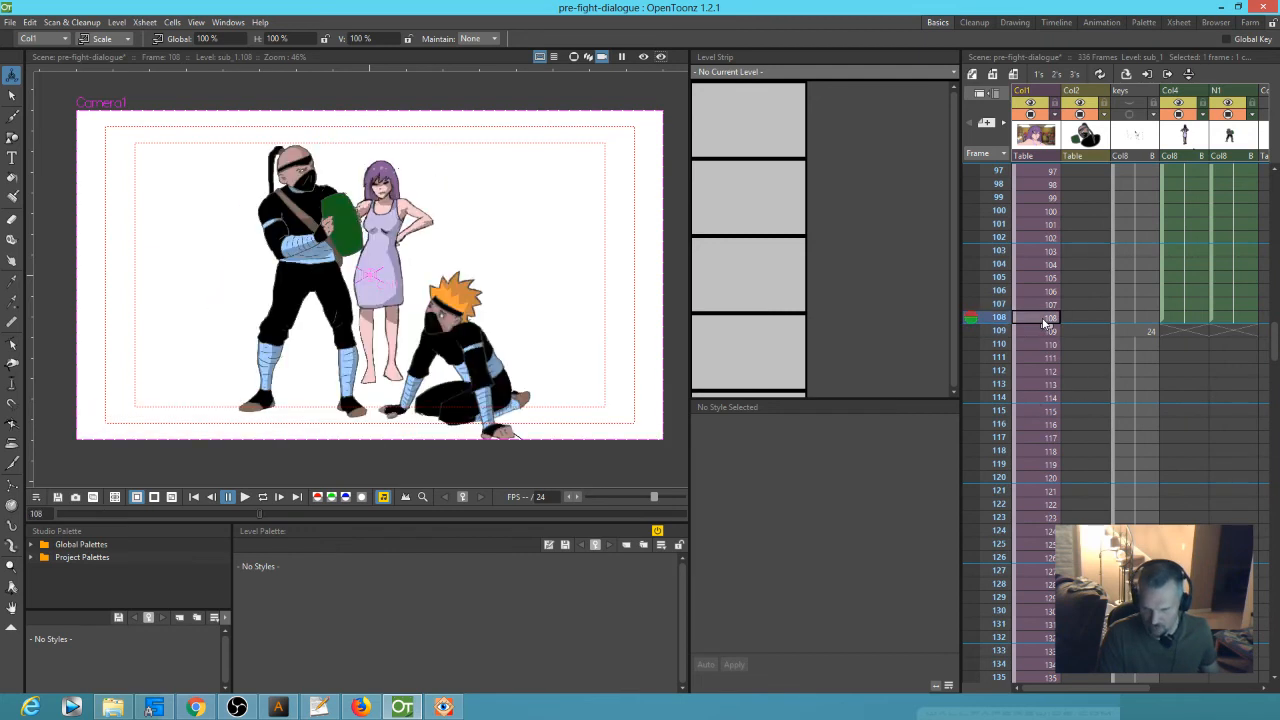
pyautogui.scroll(15, 1043, 320)
pyautogui.scroll(6, 1043, 323)
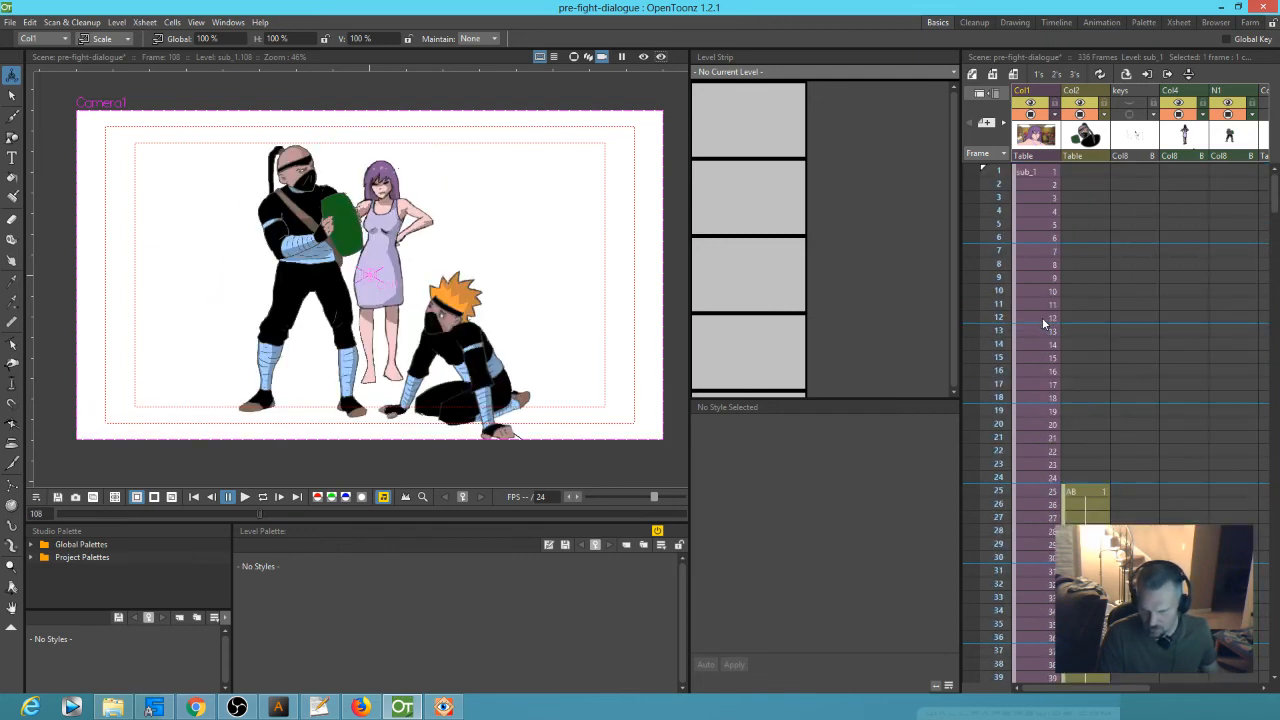
pyautogui.scroll(-4, 1043, 323)
pyautogui.keyDown('shift'); pyautogui.click(1043, 336); pyautogui.keyUp('shift')
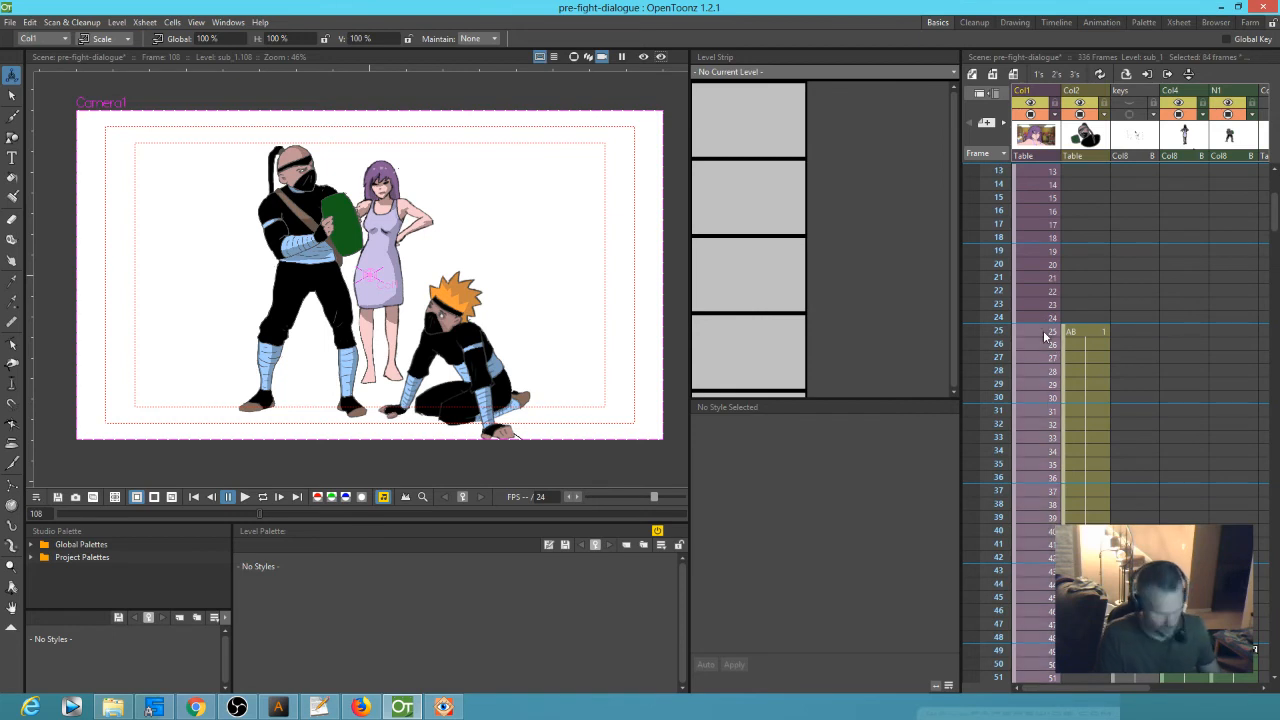
pyautogui.press('Delete')
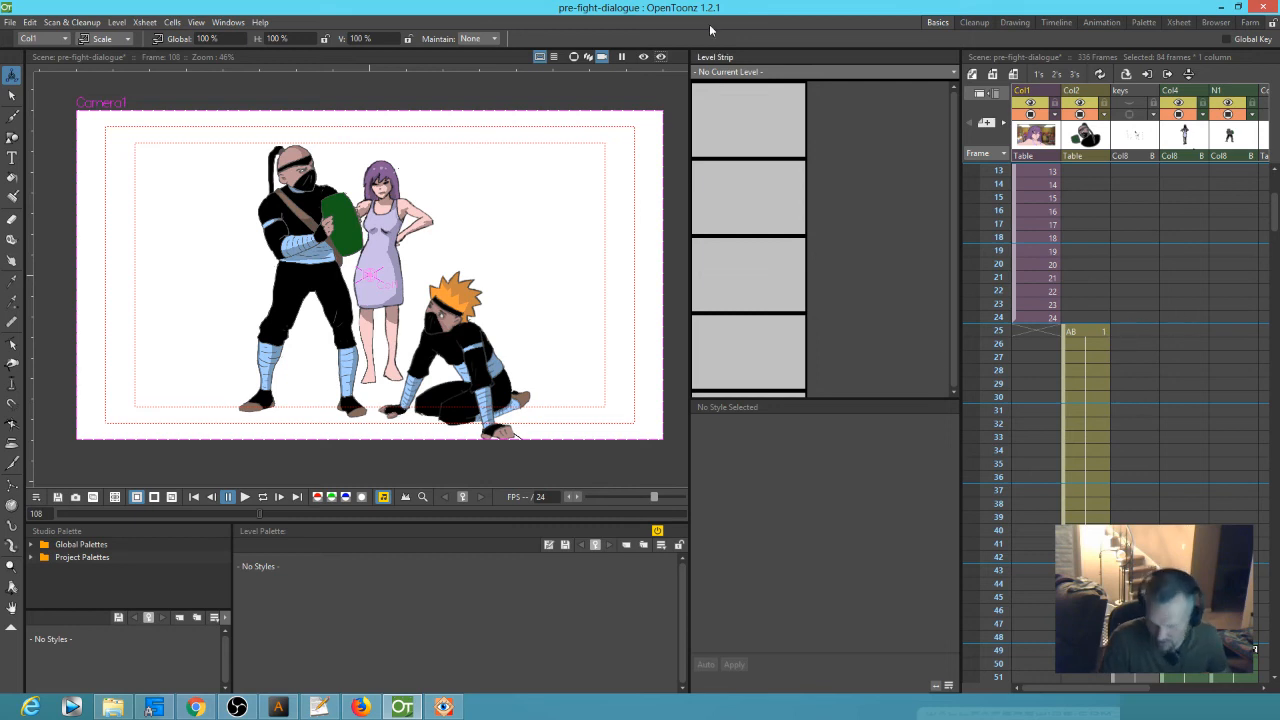
# - Check the trimmed sub_1 shot at frame 13 and reopen its sub-xsheet from frame 1 of Col1
pyautogui.click(1030, 170)
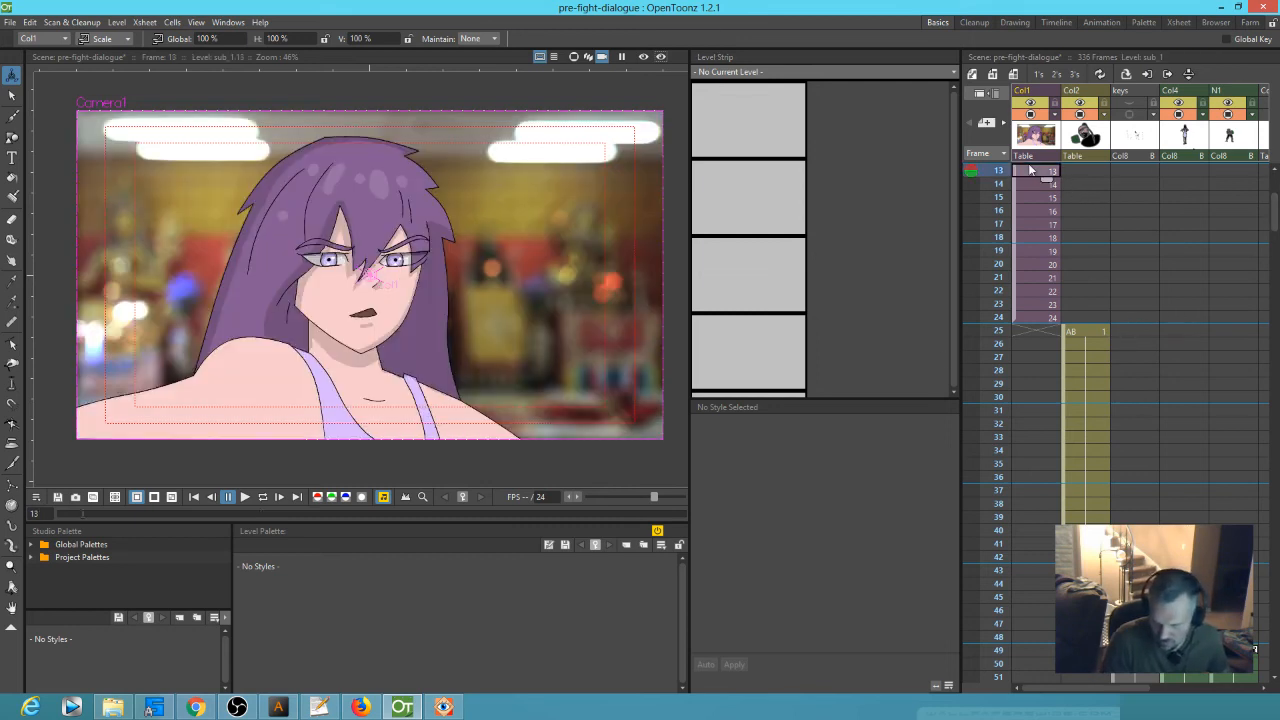
pyautogui.scroll(4, 1030, 170)
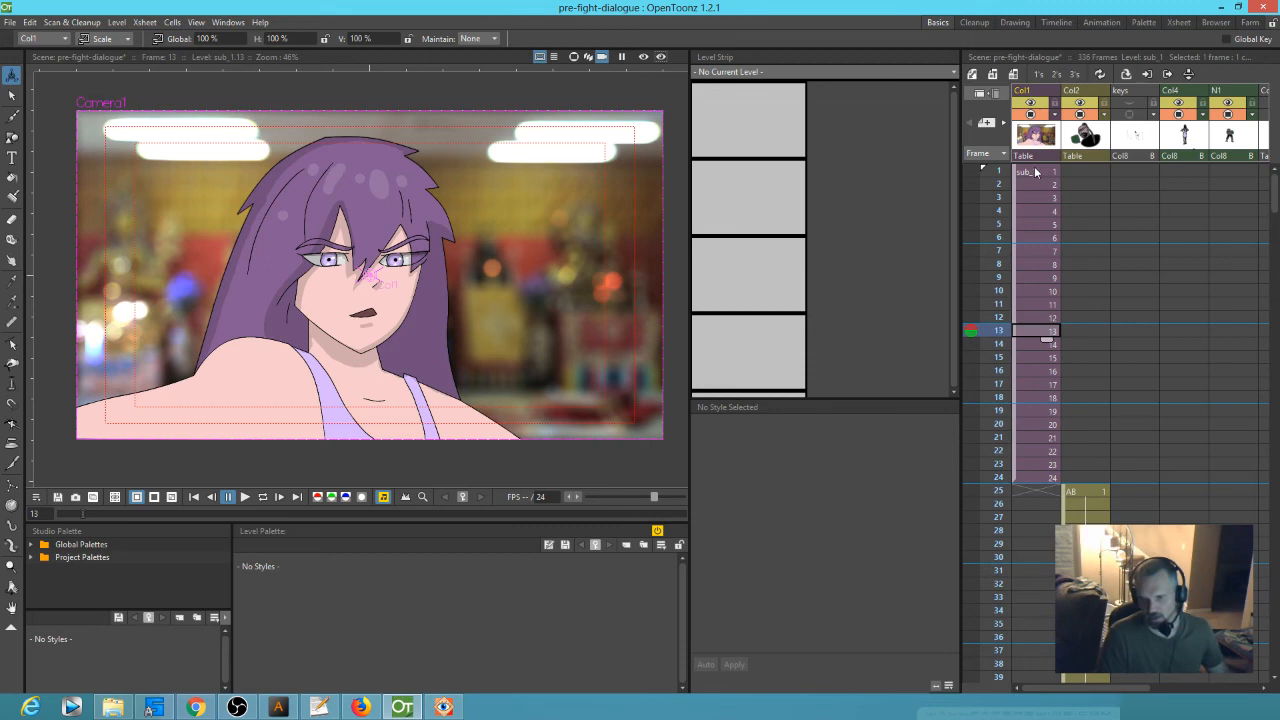
pyautogui.click(1030, 171)
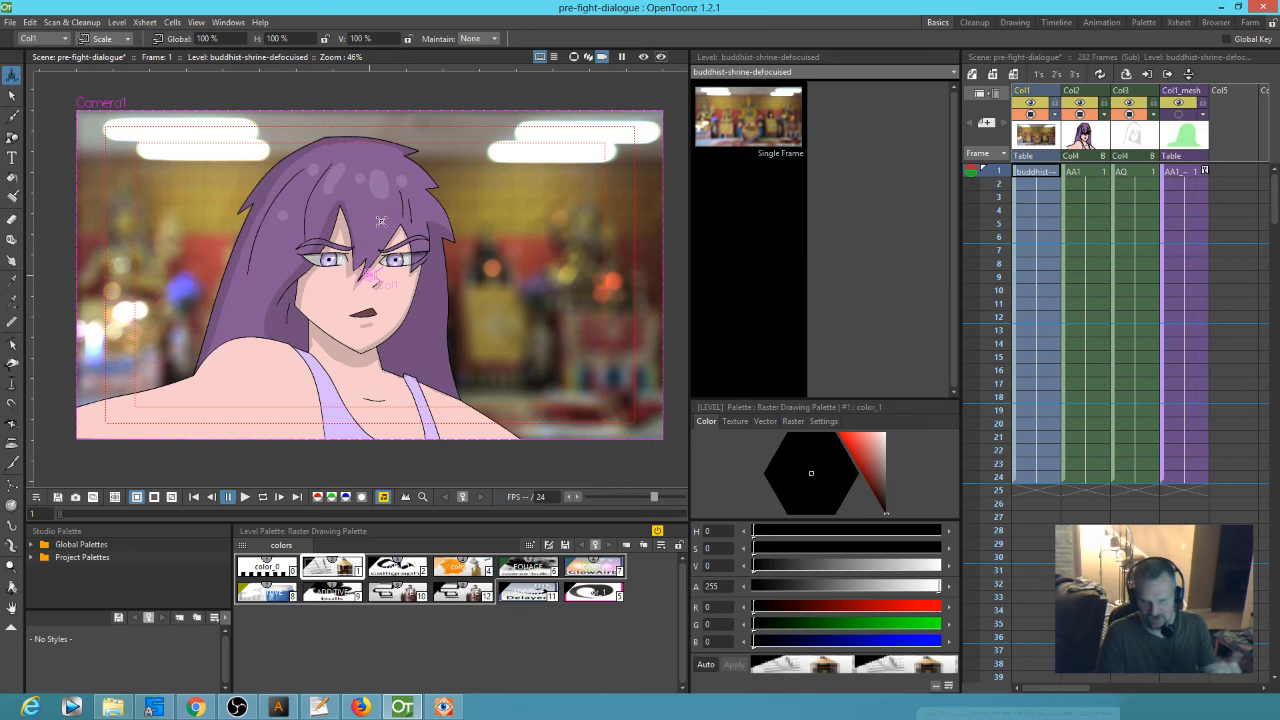
# - Select the AQ level in Col3 and its semi-transparent white color_1 style
pyautogui.click(1080, 175)
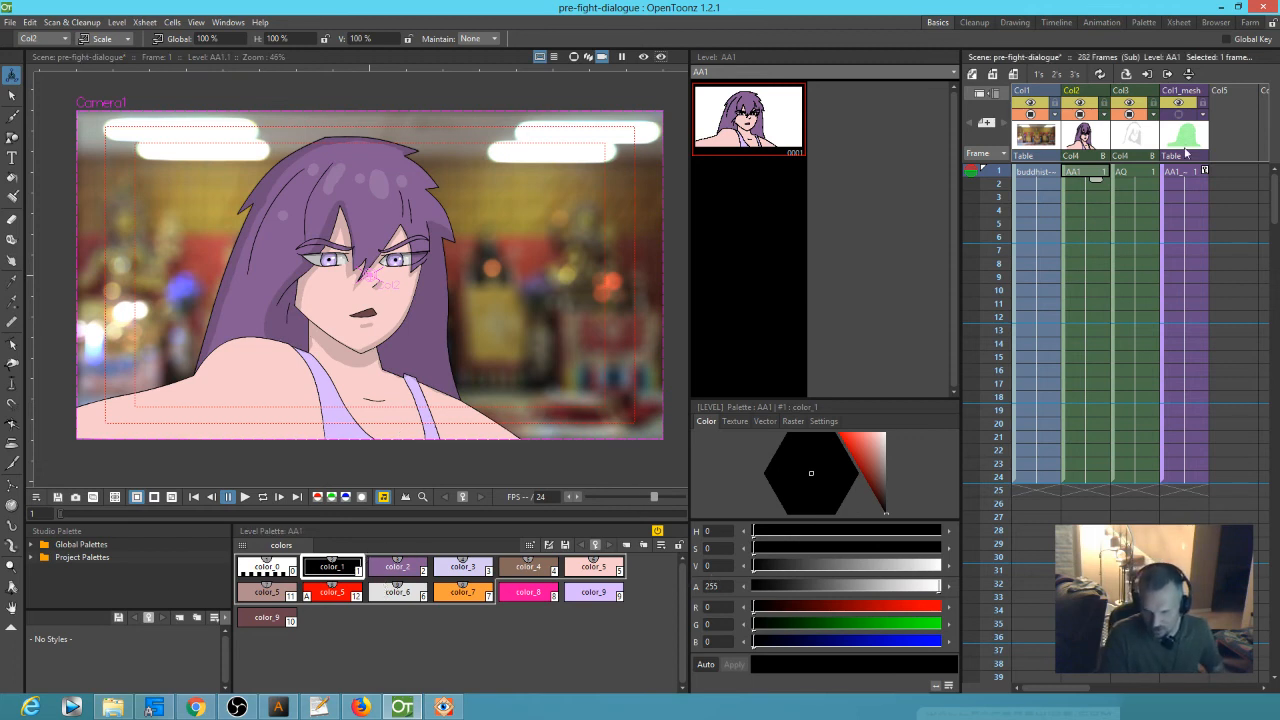
pyautogui.click(1130, 172)
pyautogui.click(474, 566)
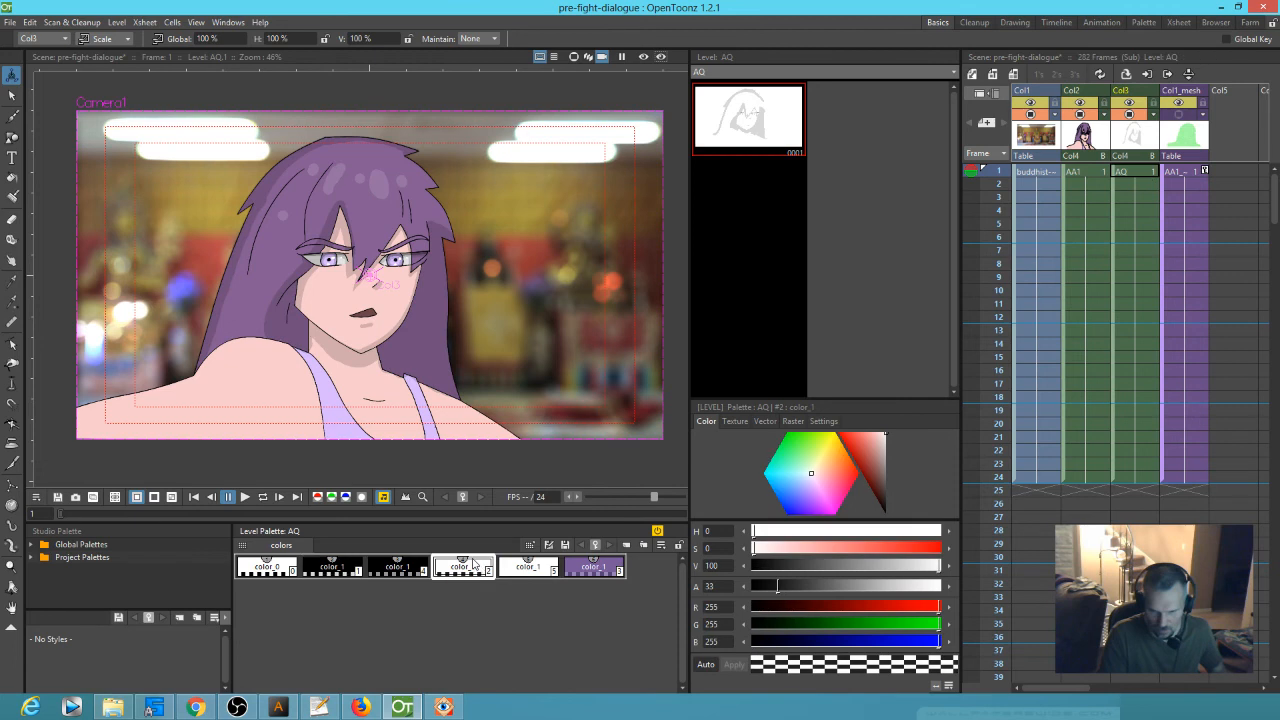
# - Set the alpha of the AQ palette's white style #2 to 81 and white style #5 to 158
pyautogui.moveTo(780, 584); pyautogui.dragTo(813, 583)
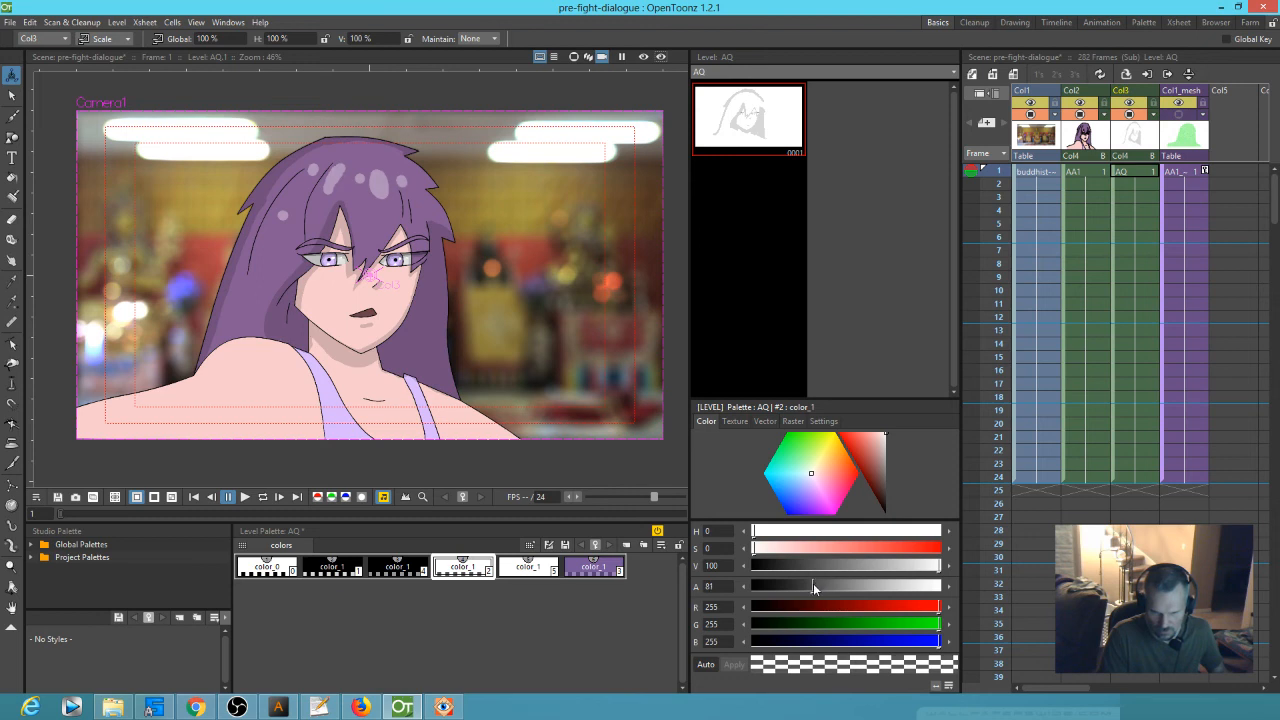
pyautogui.click(528, 566)
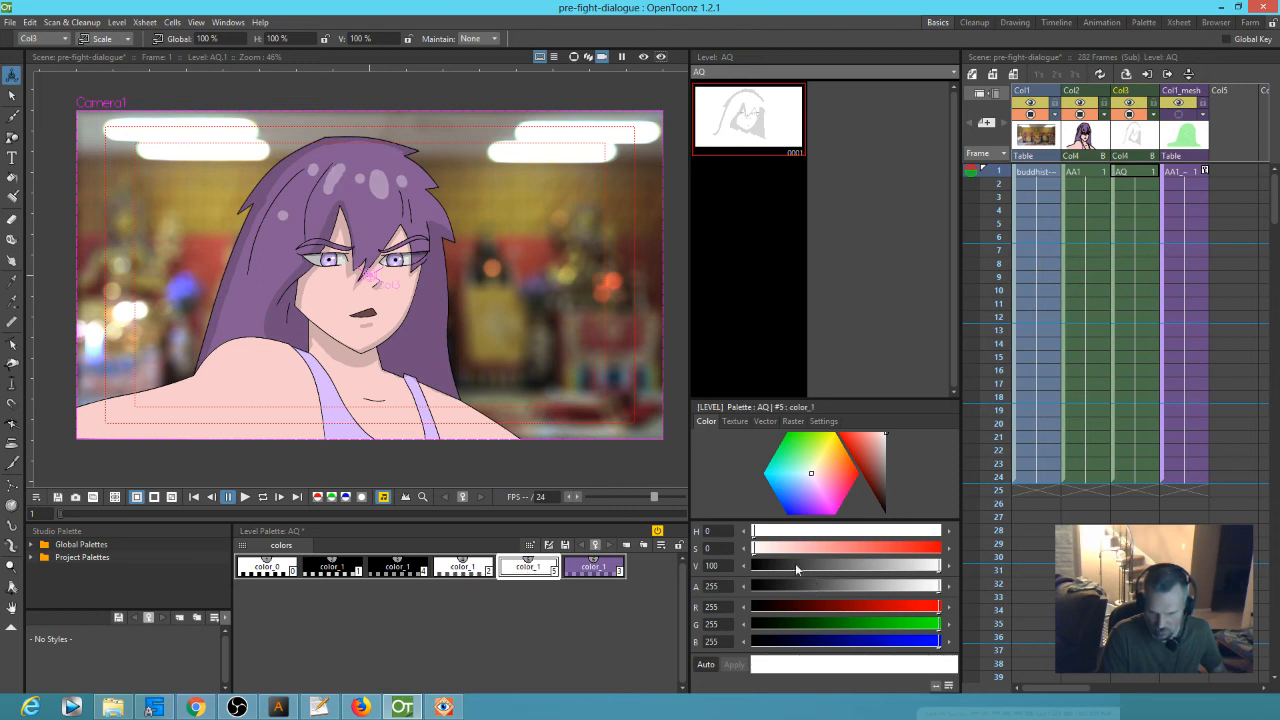
pyautogui.moveTo(938, 587); pyautogui.dragTo(865, 593)
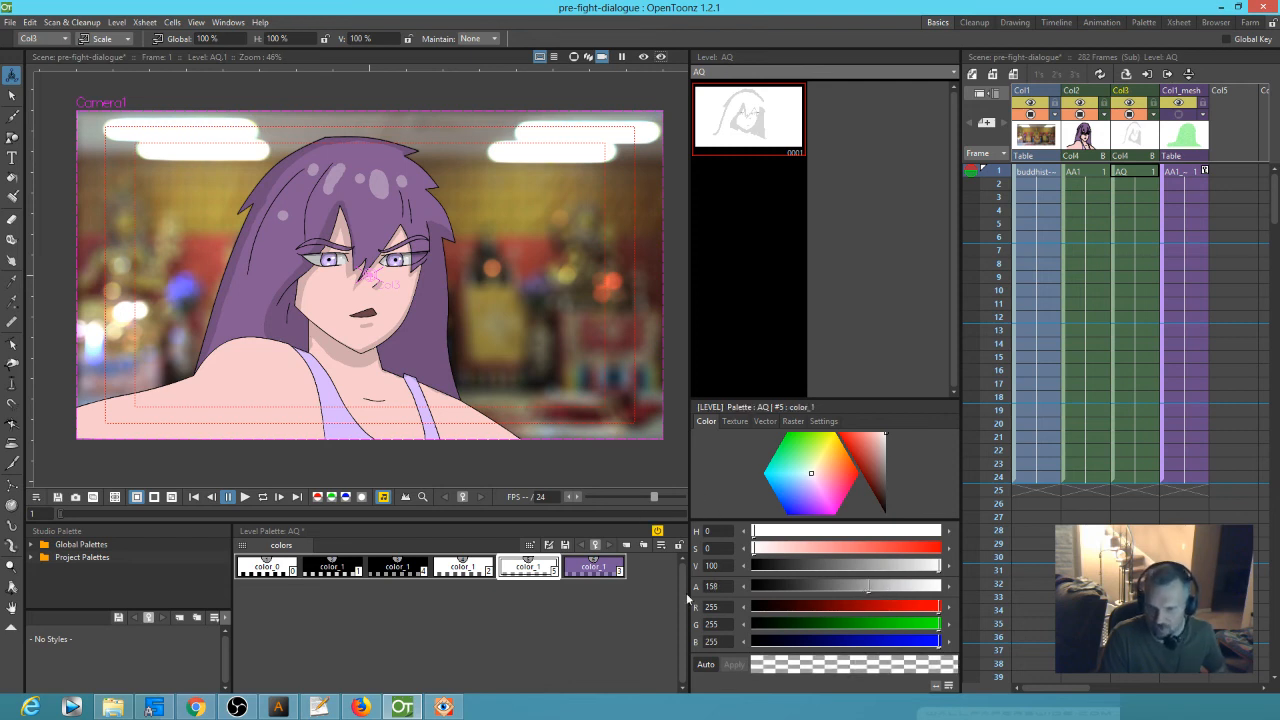
# - Examine the hair, face and shading closely, comparing the AA1 drawing on its own with the AQ shading composited over the background
pyautogui.click(1092, 178)
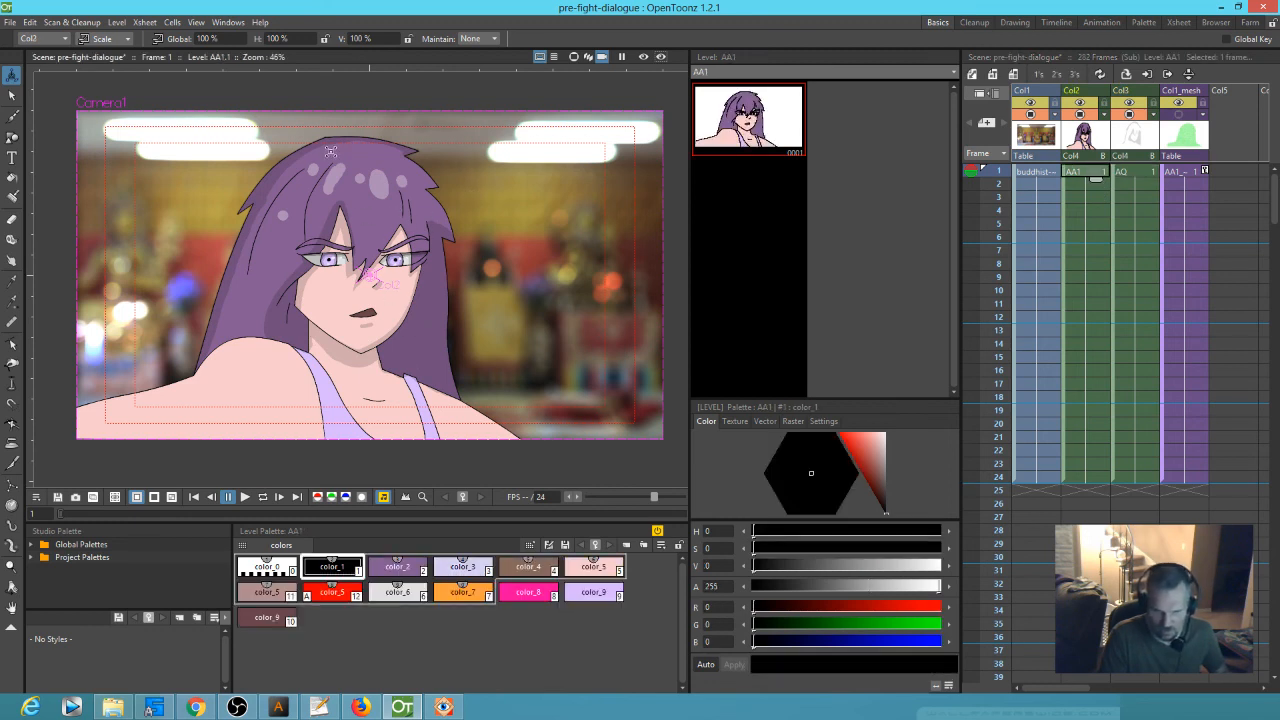
pyautogui.scroll(2, 452, 241)
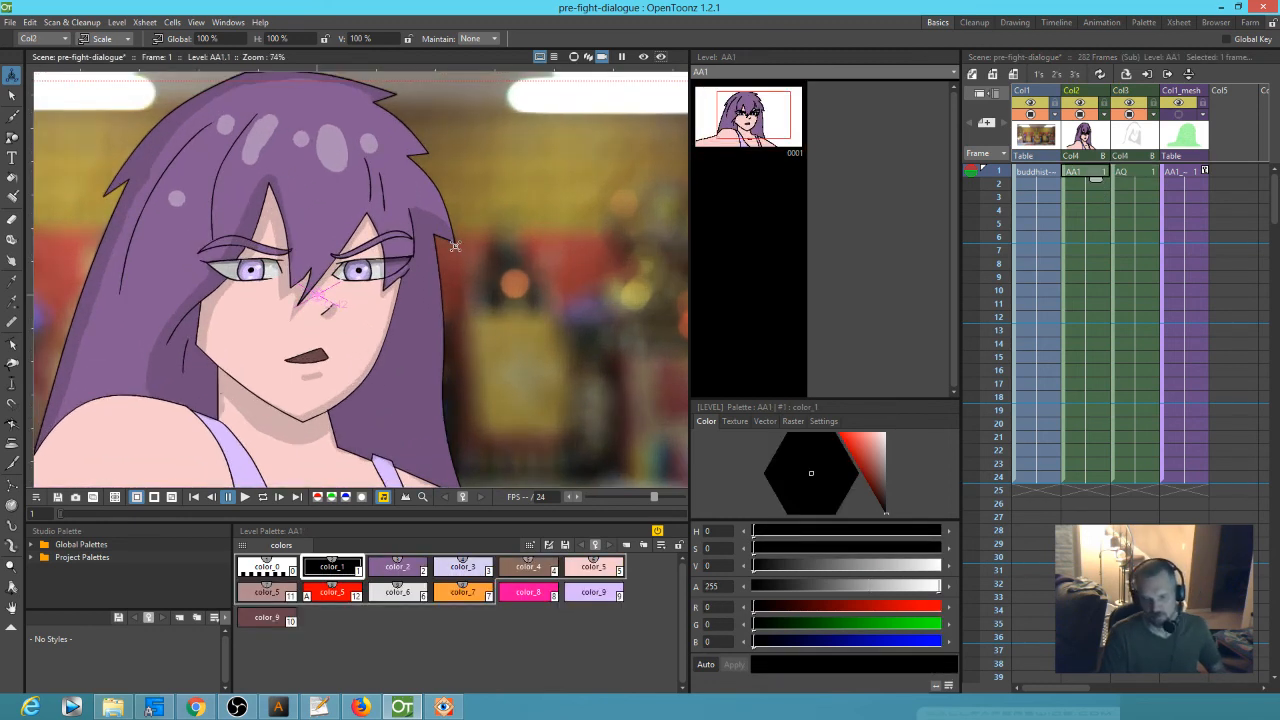
pyautogui.scroll(2, 455, 246)
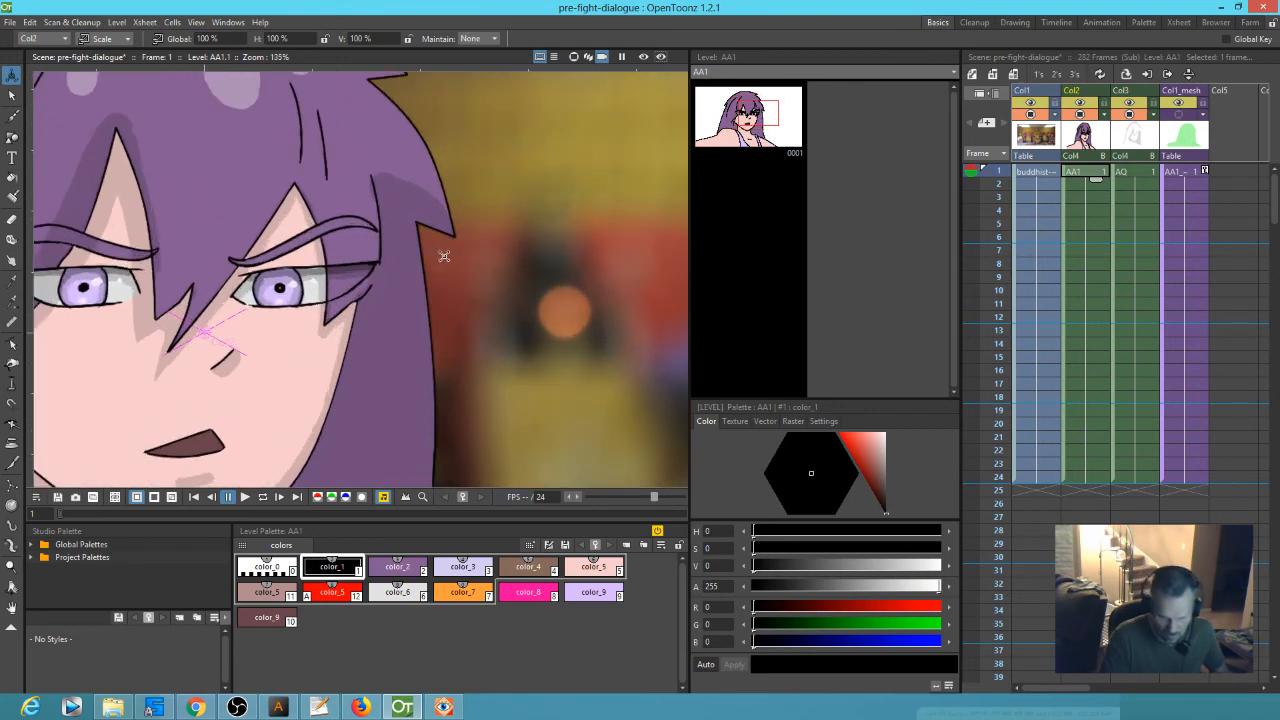
pyautogui.scroll(-3, 400, 268)
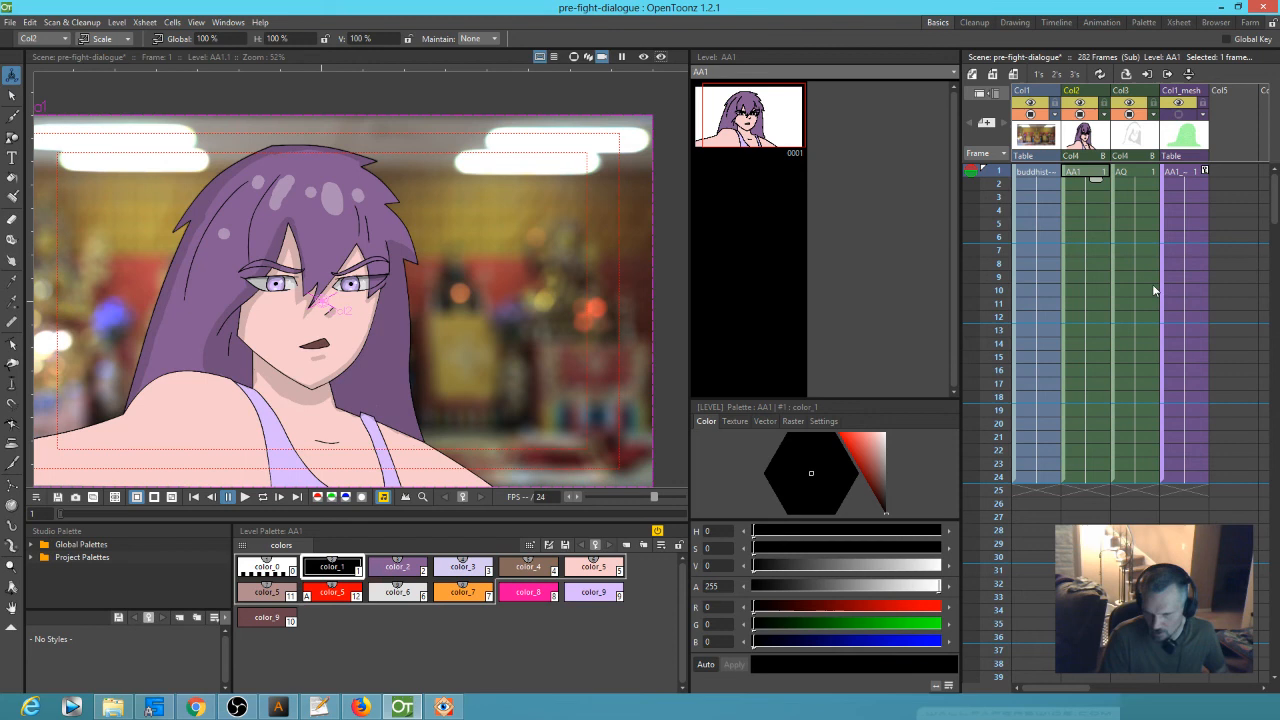
pyautogui.click(1131, 174)
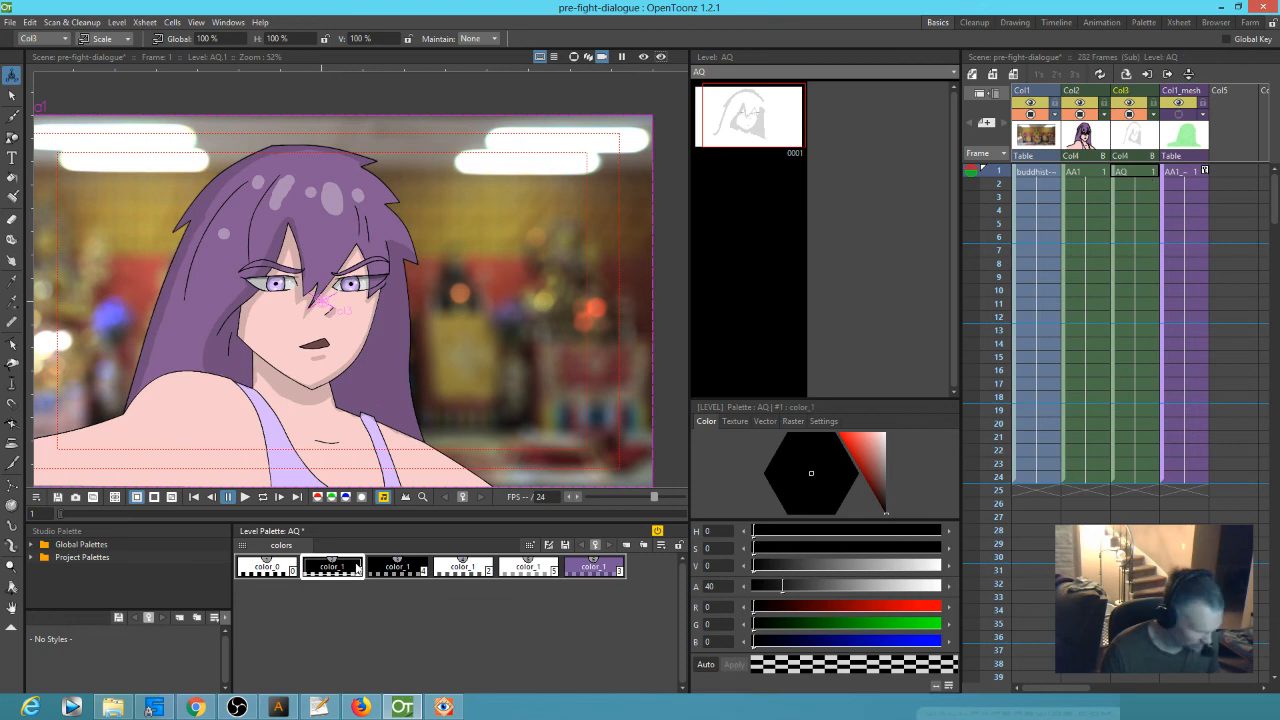
pyautogui.press('u')
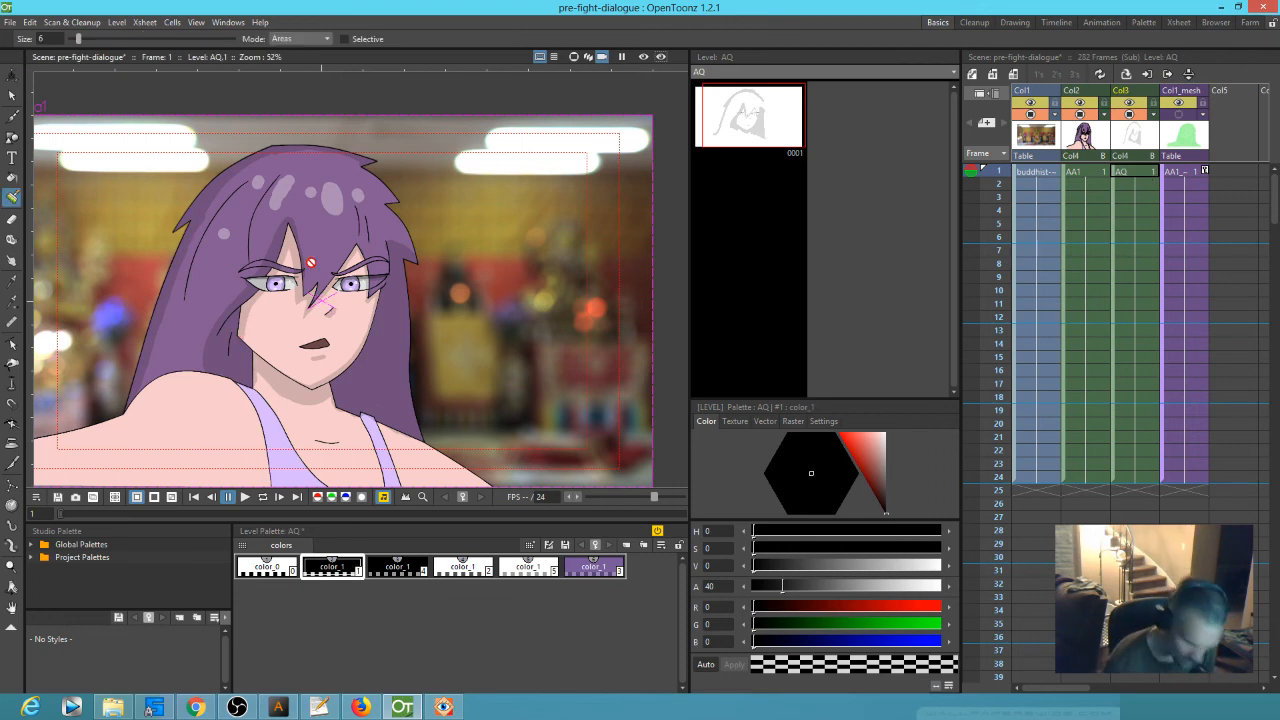
pyautogui.click(1093, 173)
pyautogui.click(750, 118)
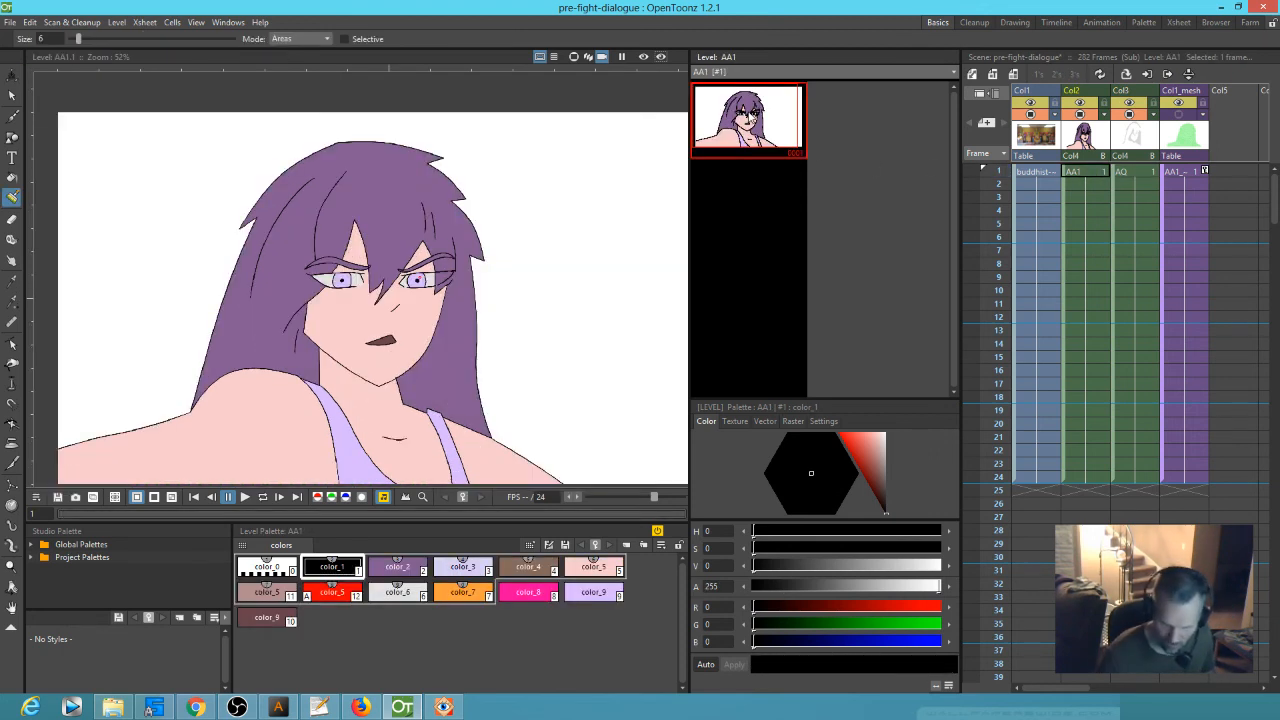
pyautogui.click(1130, 171)
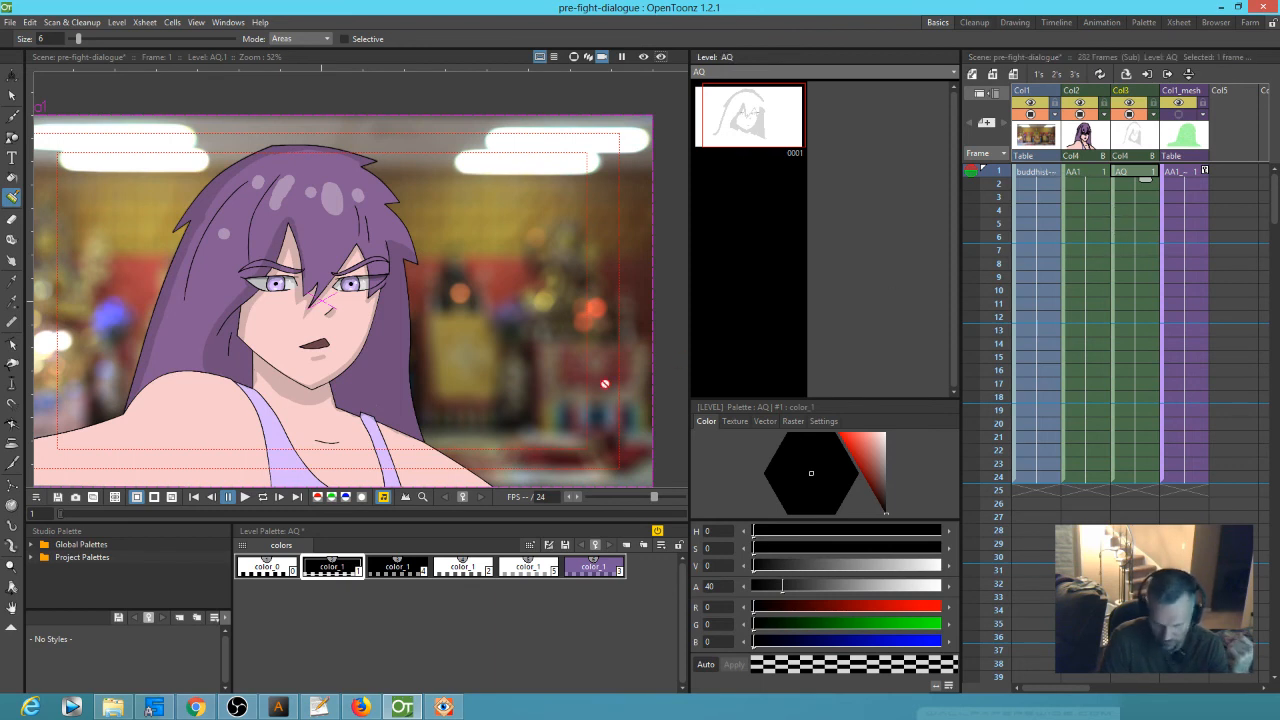
pyautogui.scroll(-5, 574, 358)
pyautogui.scroll(5, 580, 358)
pyautogui.scroll(-2, 580, 358)
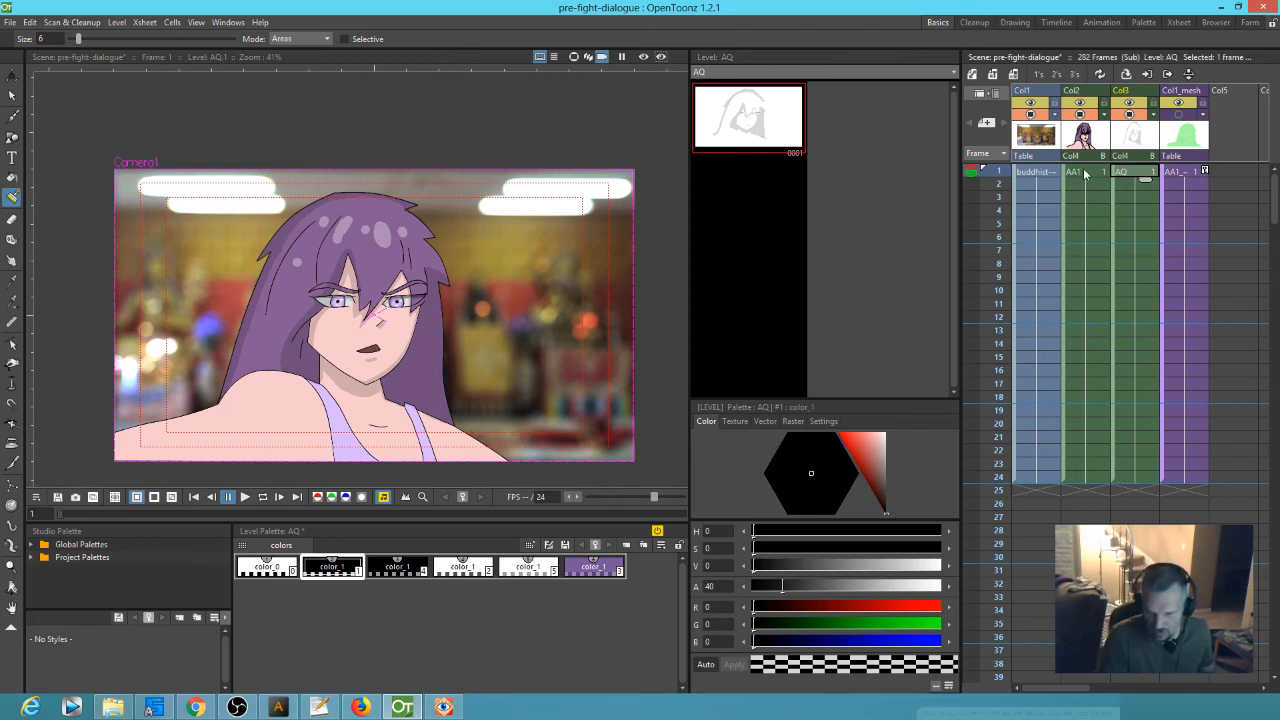
pyautogui.click(1085, 174)
pyautogui.scroll(3, 405, 345)
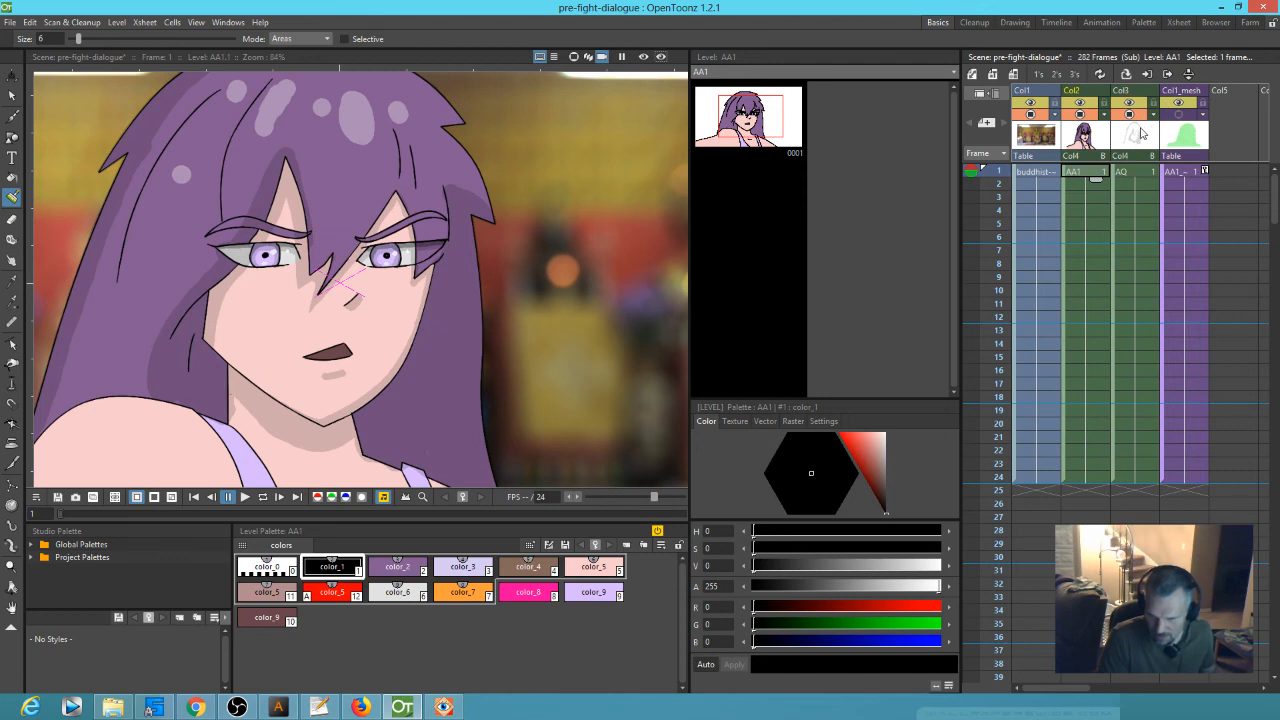
# - Insert a column between AA1 and AQ, create the new raster level AR there, and extend its cell through frame 24
pyautogui.click(1141, 133)
pyautogui.press('Insert')
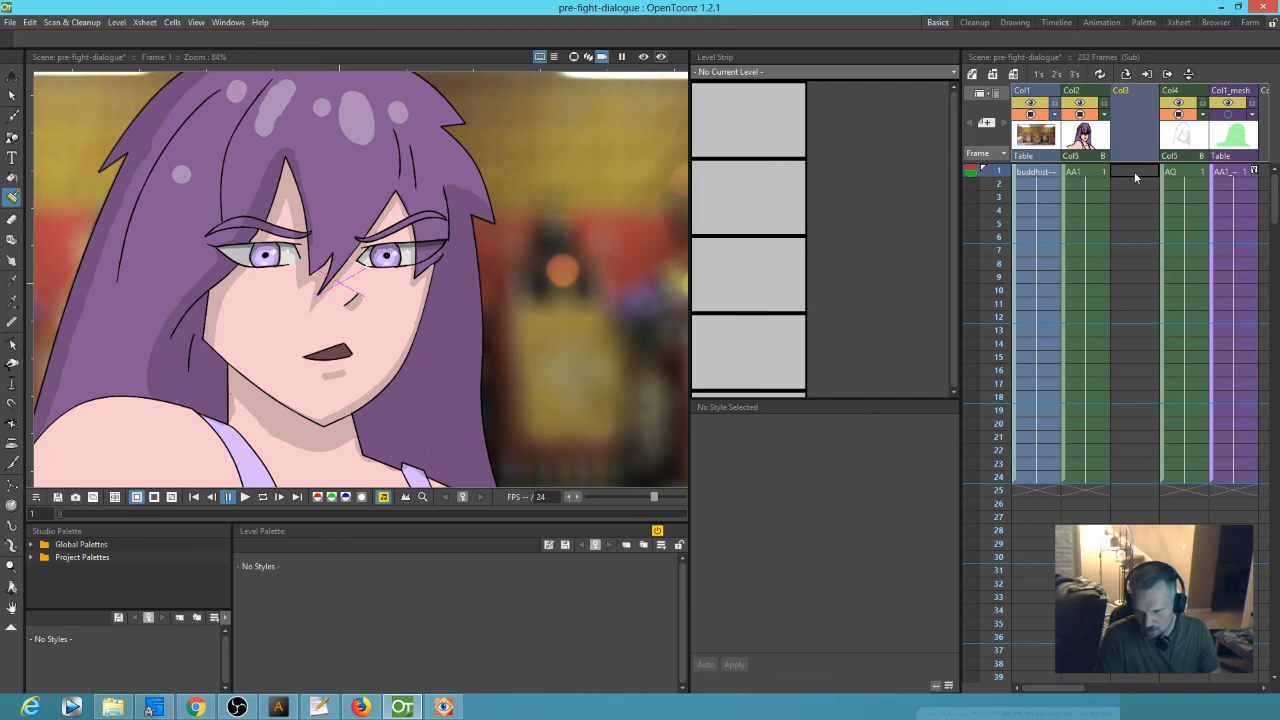
pyautogui.click(1126, 176)
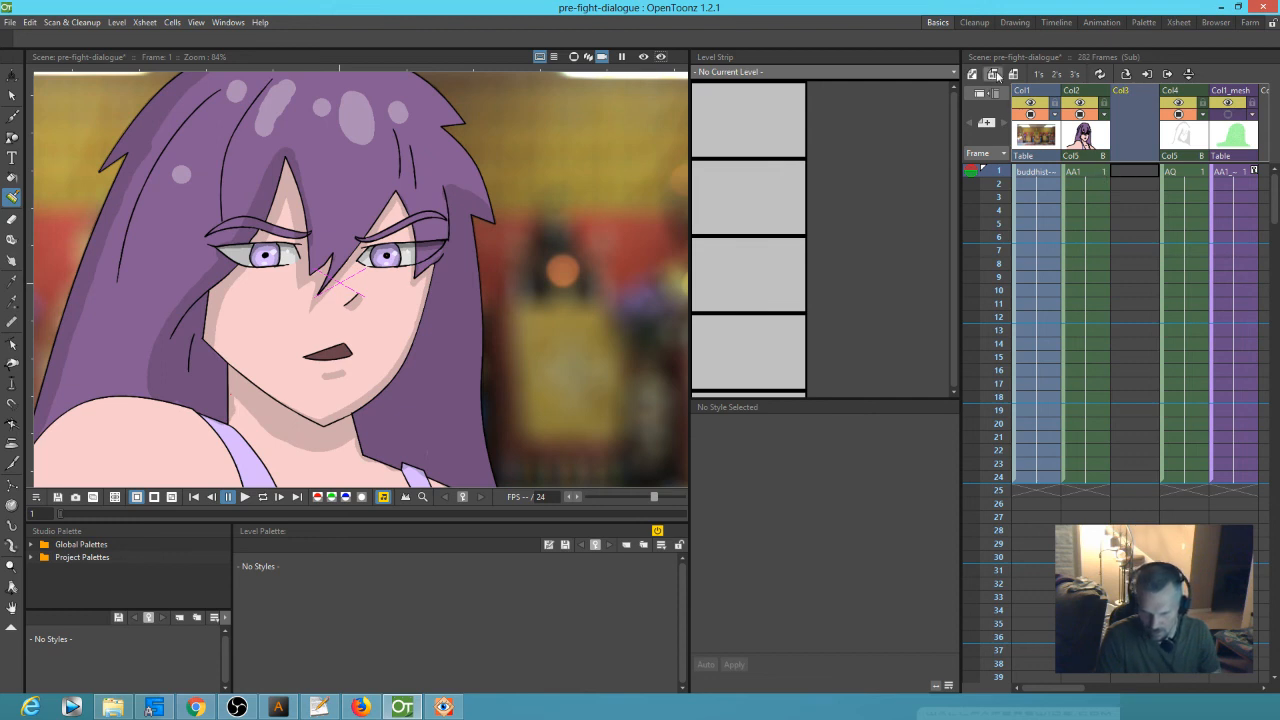
pyautogui.click(997, 75)
pyautogui.click(650, 505)
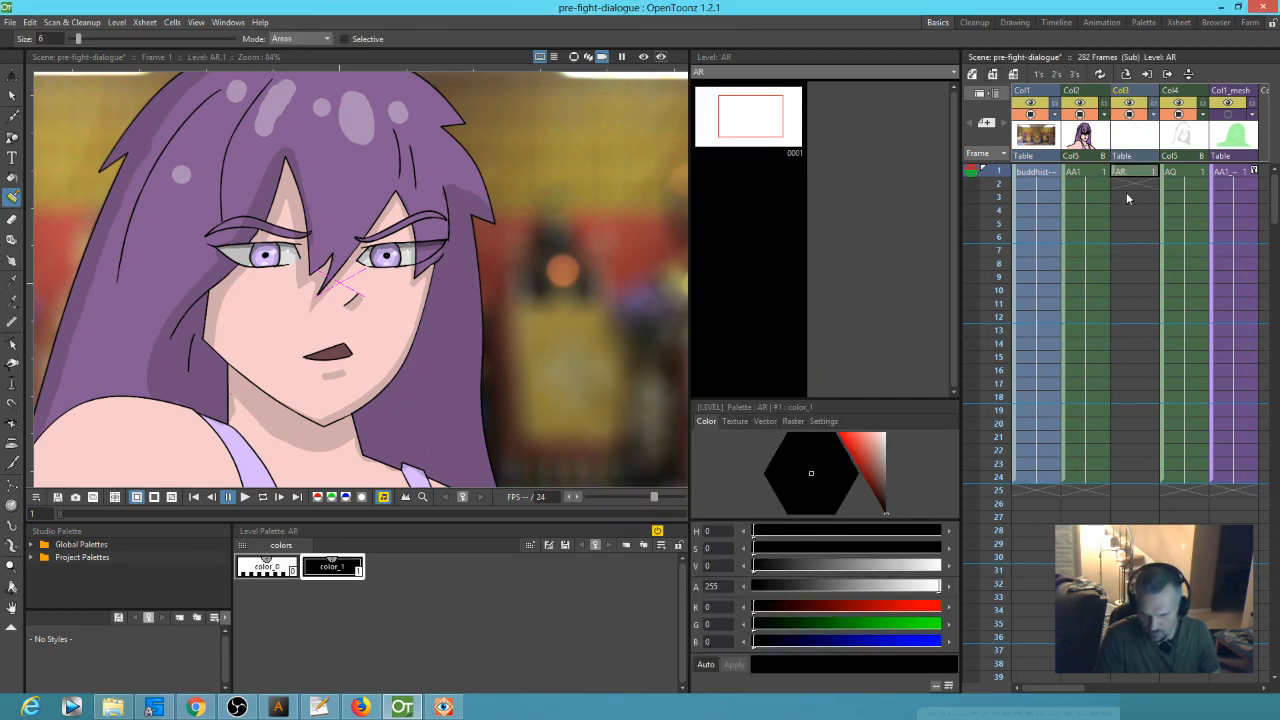
pyautogui.moveTo(1148, 180); pyautogui.dragTo(1145, 488)
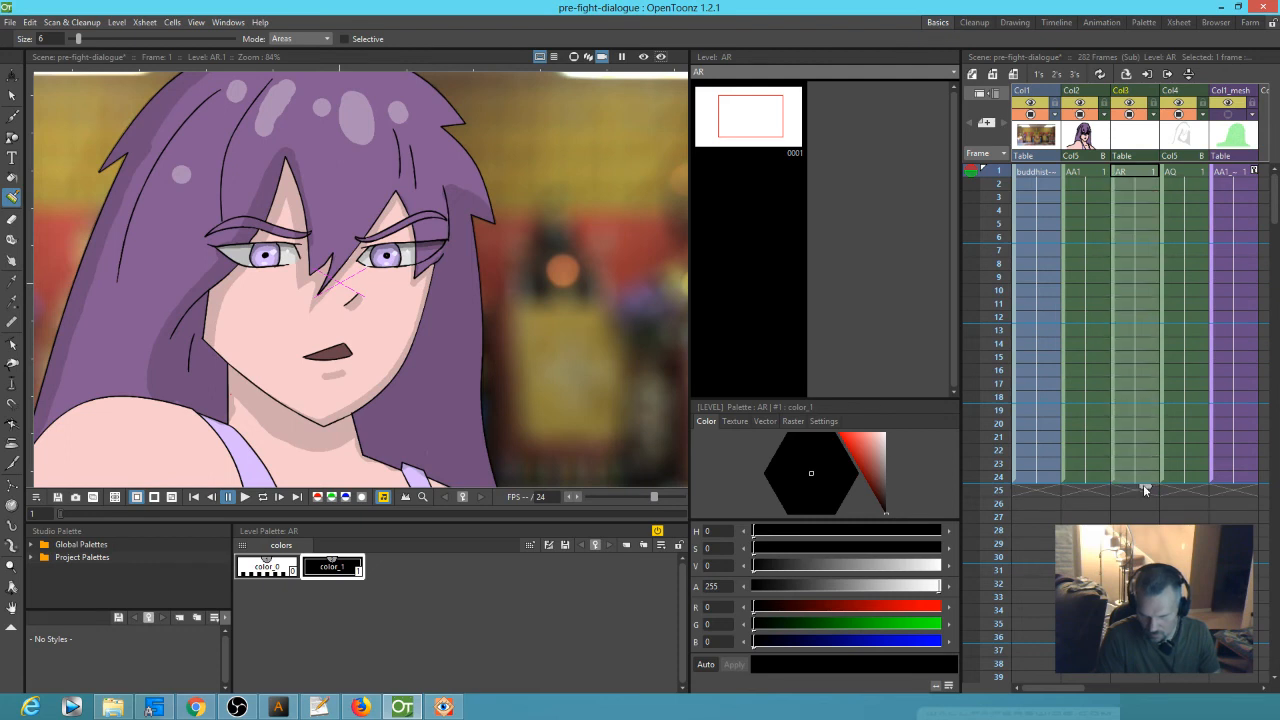
# - Detach the AA1 and AQ columns from the mesh in the Stage Schematic by linking both directly to the Table, spacing the nodes apart
pyautogui.click(1104, 176)
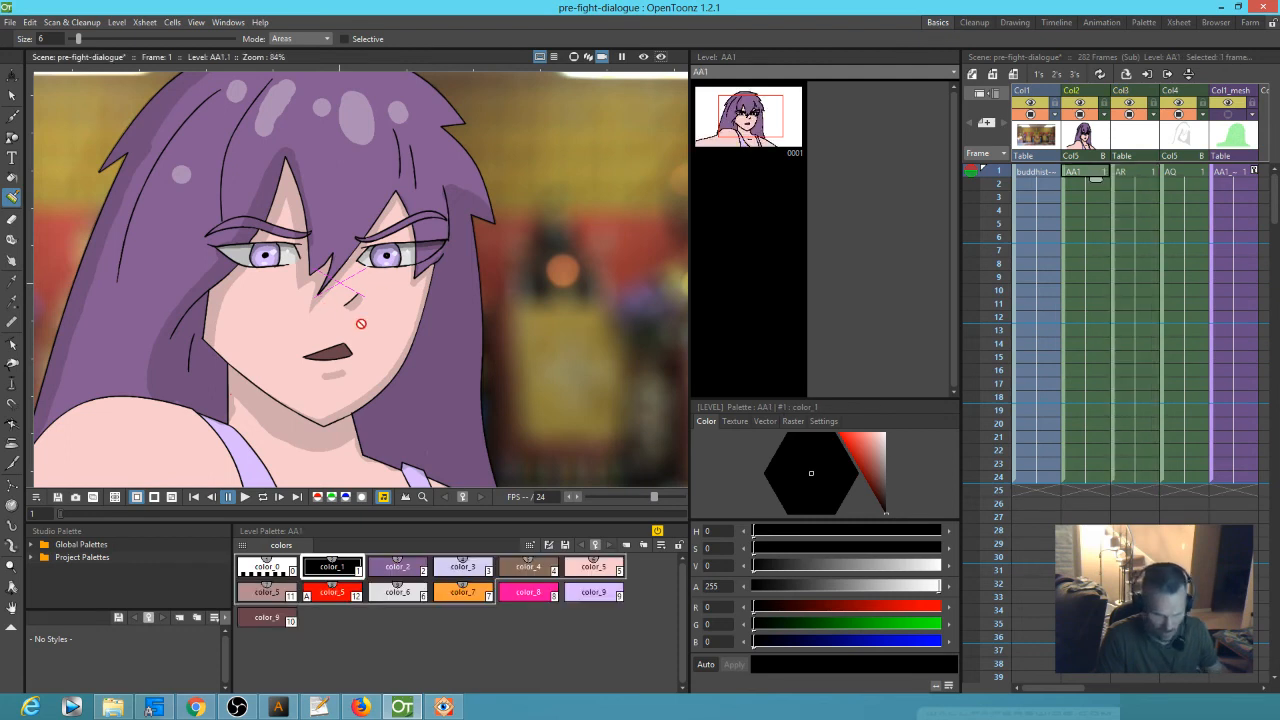
pyautogui.press('s')
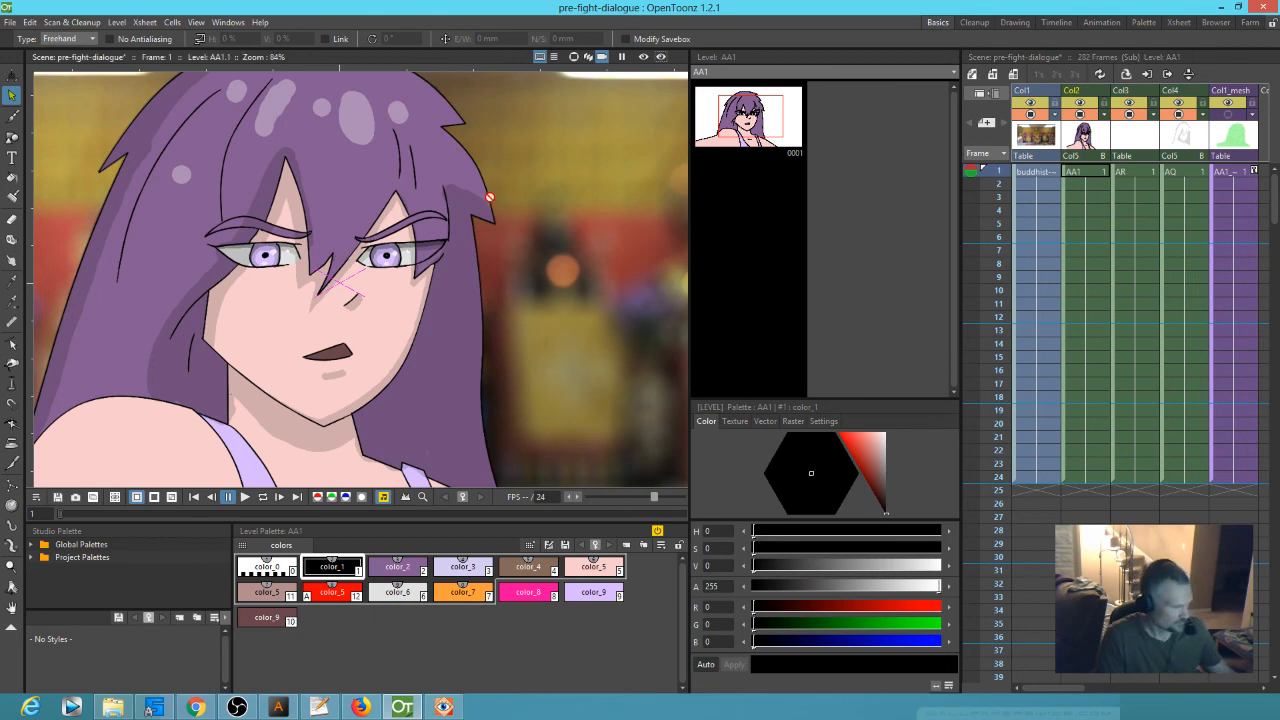
pyautogui.hotkey('shift', 's')
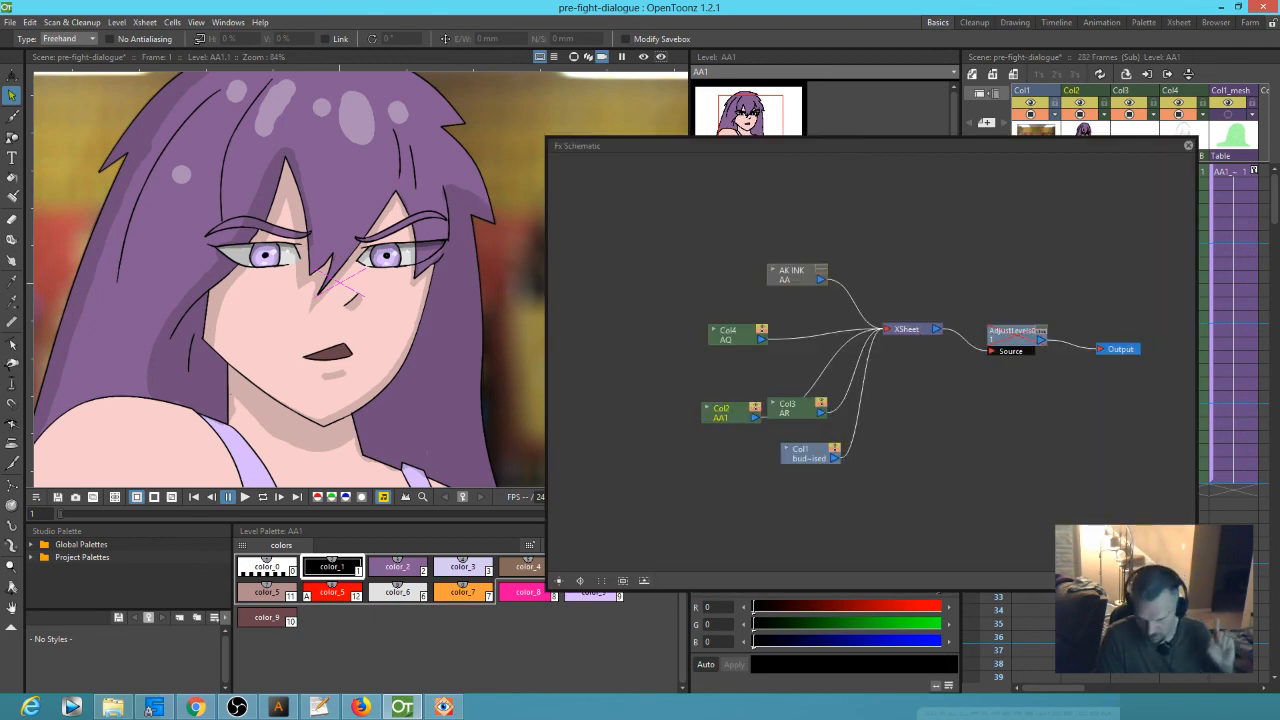
pyautogui.click(1184, 581)
pyautogui.moveTo(780, 355); pyautogui.dragTo(821, 225)
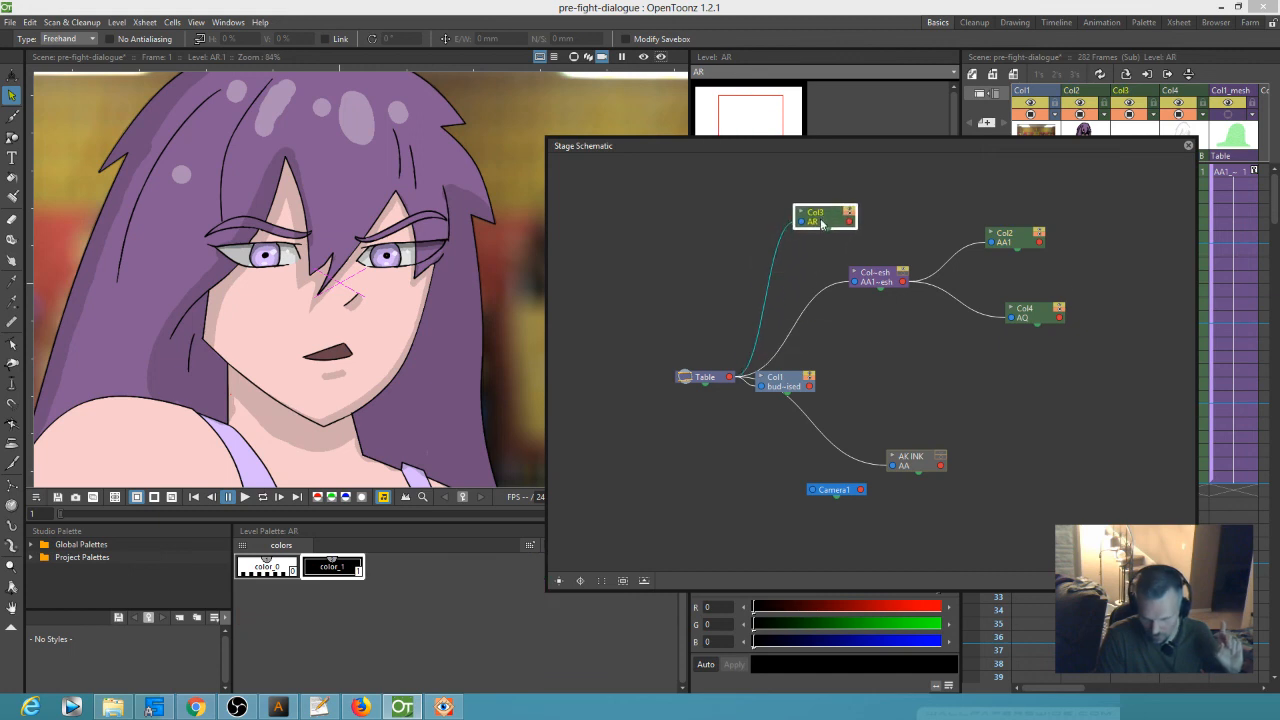
pyautogui.moveTo(992, 244); pyautogui.dragTo(735, 383)
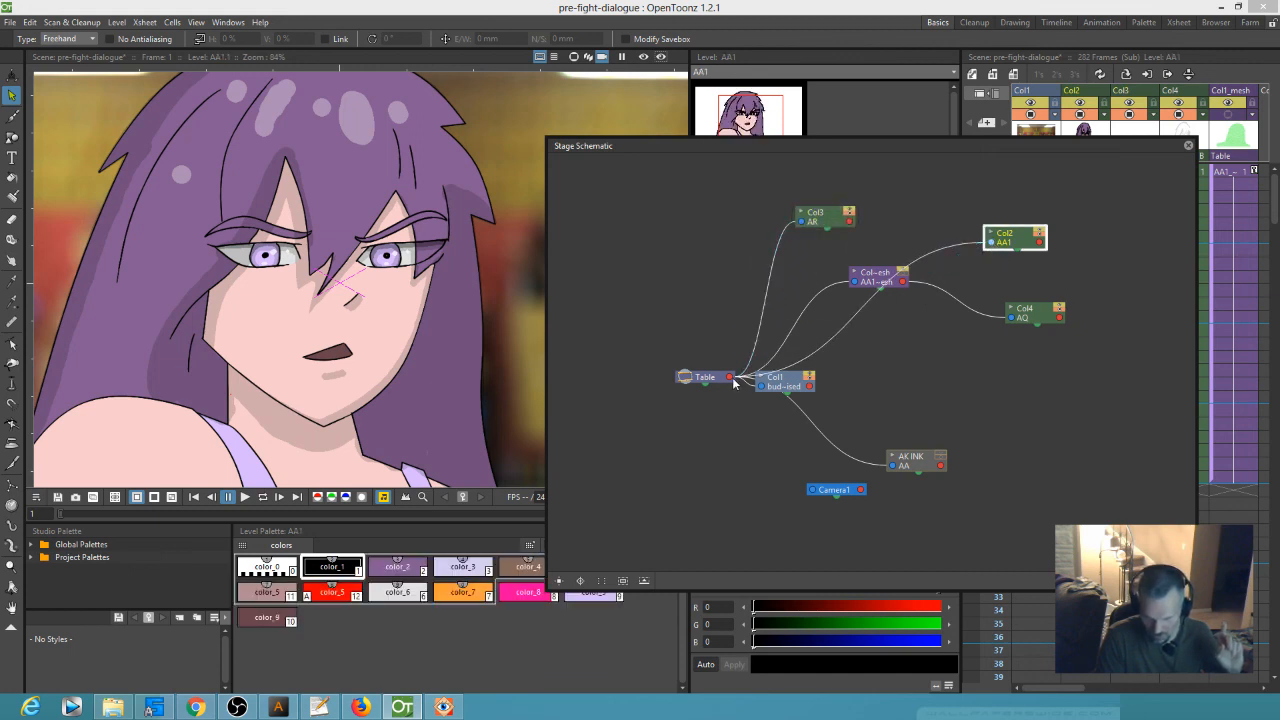
pyautogui.moveTo(785, 383); pyautogui.dragTo(908, 392)
pyautogui.moveTo(1009, 318); pyautogui.dragTo(731, 377)
pyautogui.moveTo(876, 276); pyautogui.dragTo(924, 208)
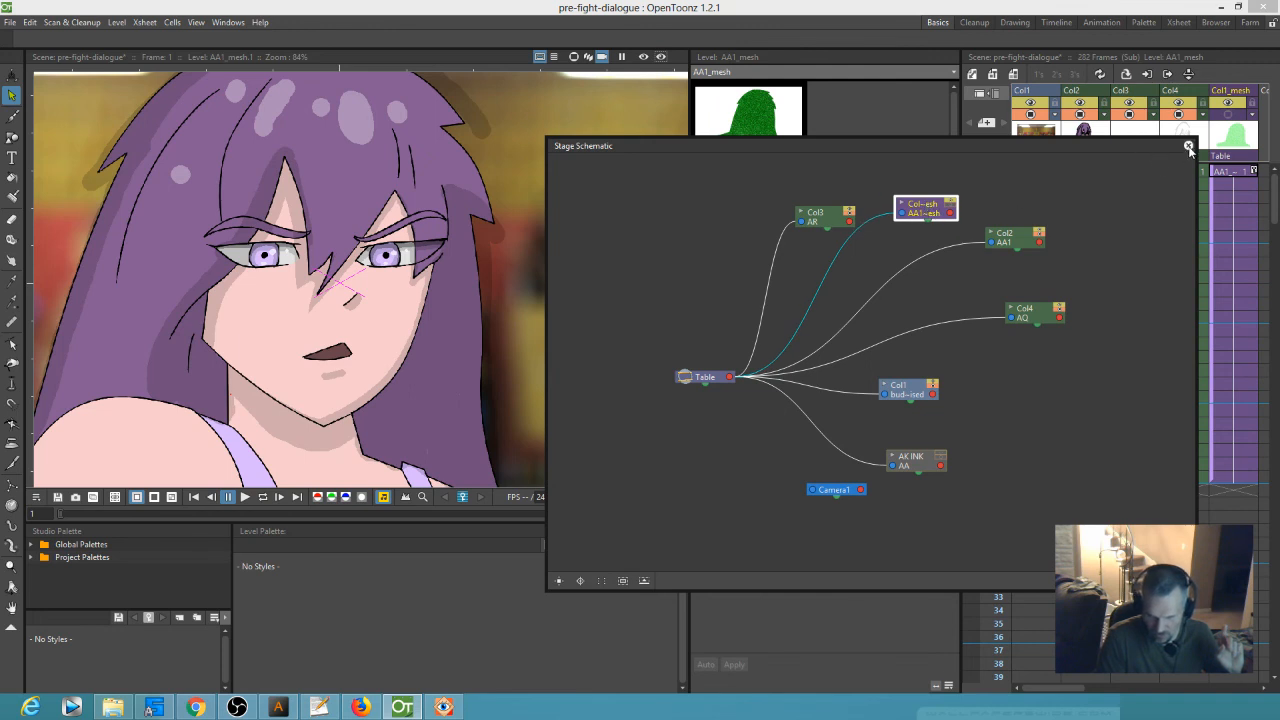
pyautogui.moveTo(1110, 142); pyautogui.dragTo(730, 0)
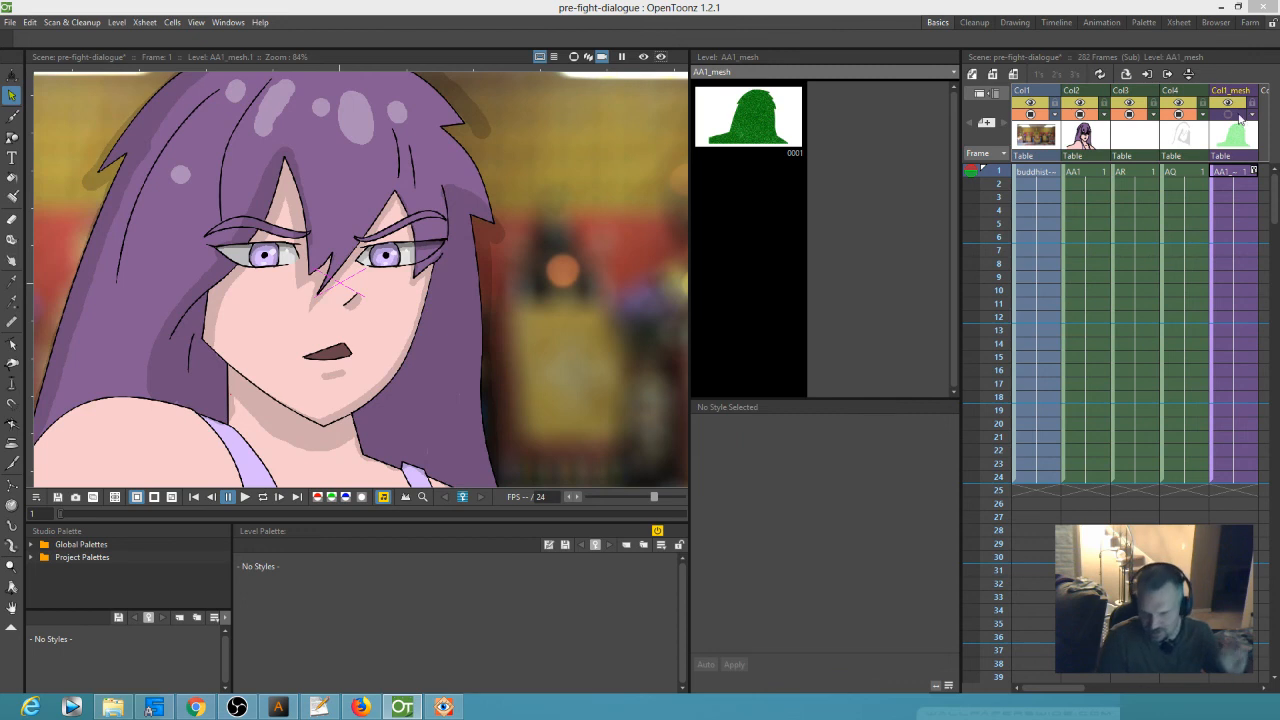
# - Cut the mouth area out of AA1 with a freehand selection and paste it into the AR level at frame 1
pyautogui.click(1103, 172)
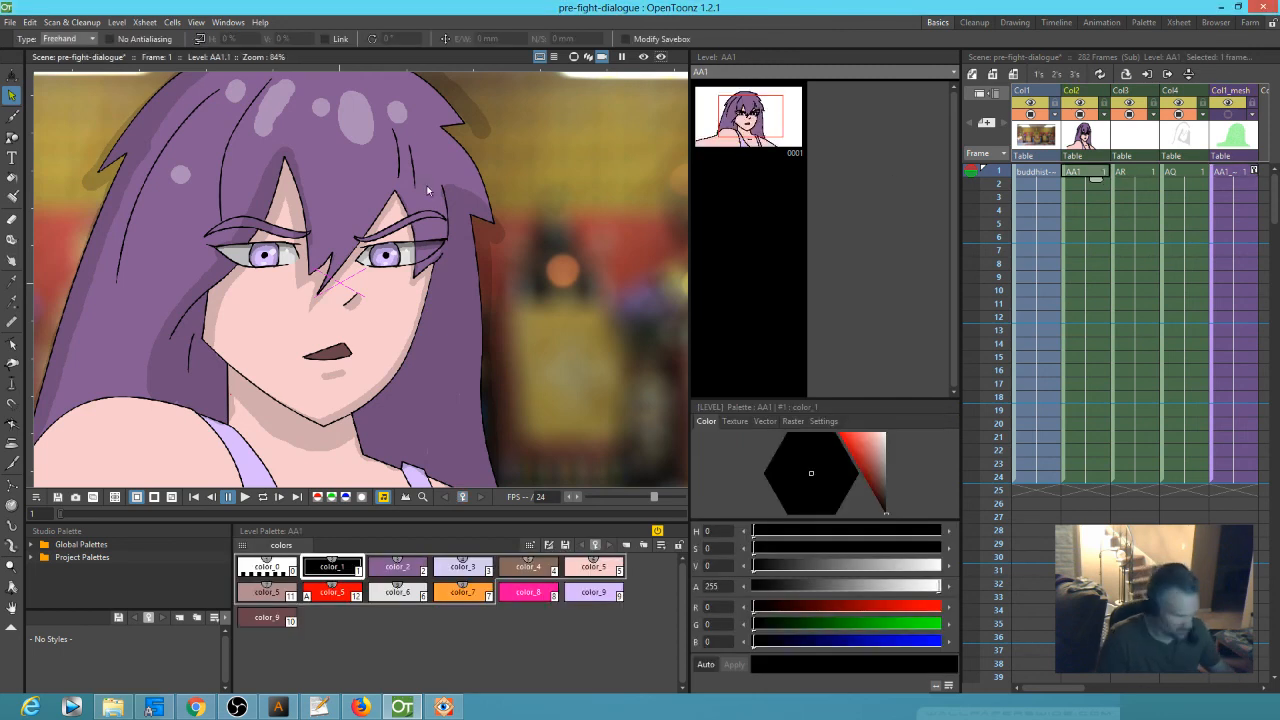
pyautogui.click(747, 122)
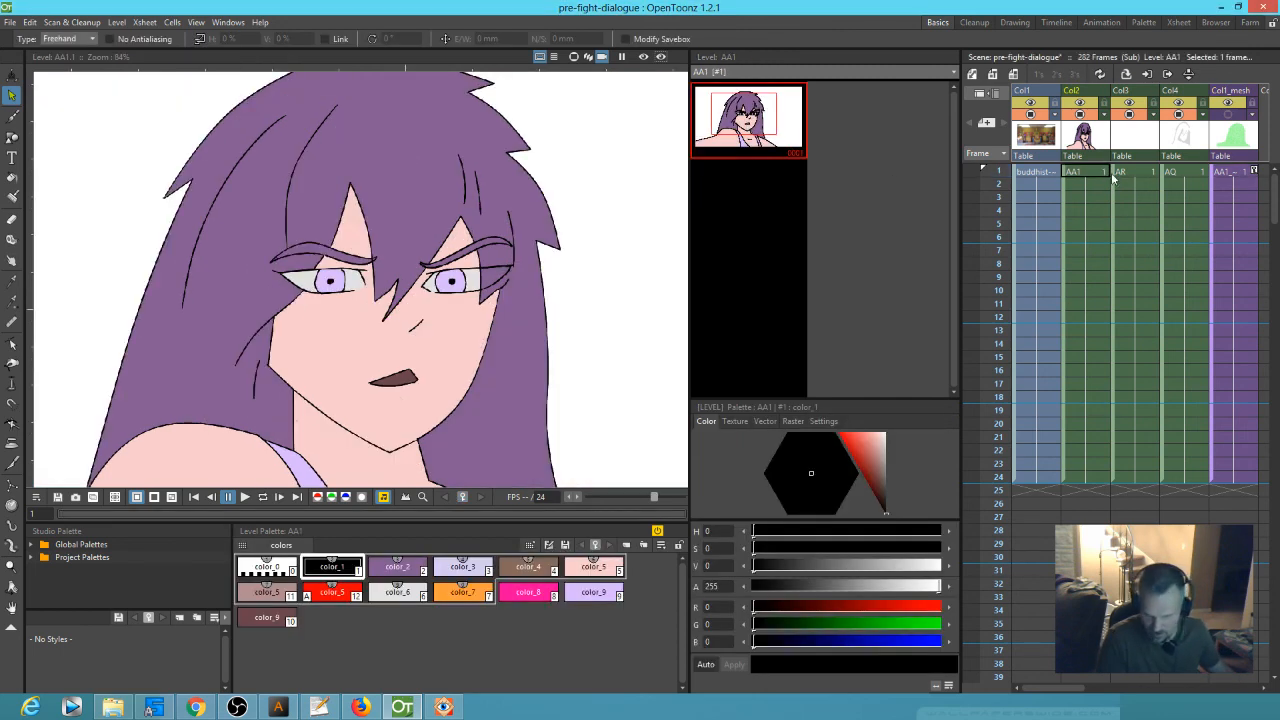
pyautogui.click(1104, 174)
pyautogui.moveTo(365, 338)
pyautogui.mouseDown()
pyautogui.moveTo(301, 332)
pyautogui.moveTo(284, 352)
pyautogui.moveTo(304, 398)
pyautogui.moveTo(345, 397)
pyautogui.moveTo(368, 338)
pyautogui.mouseUp()
pyautogui.press('Delete')
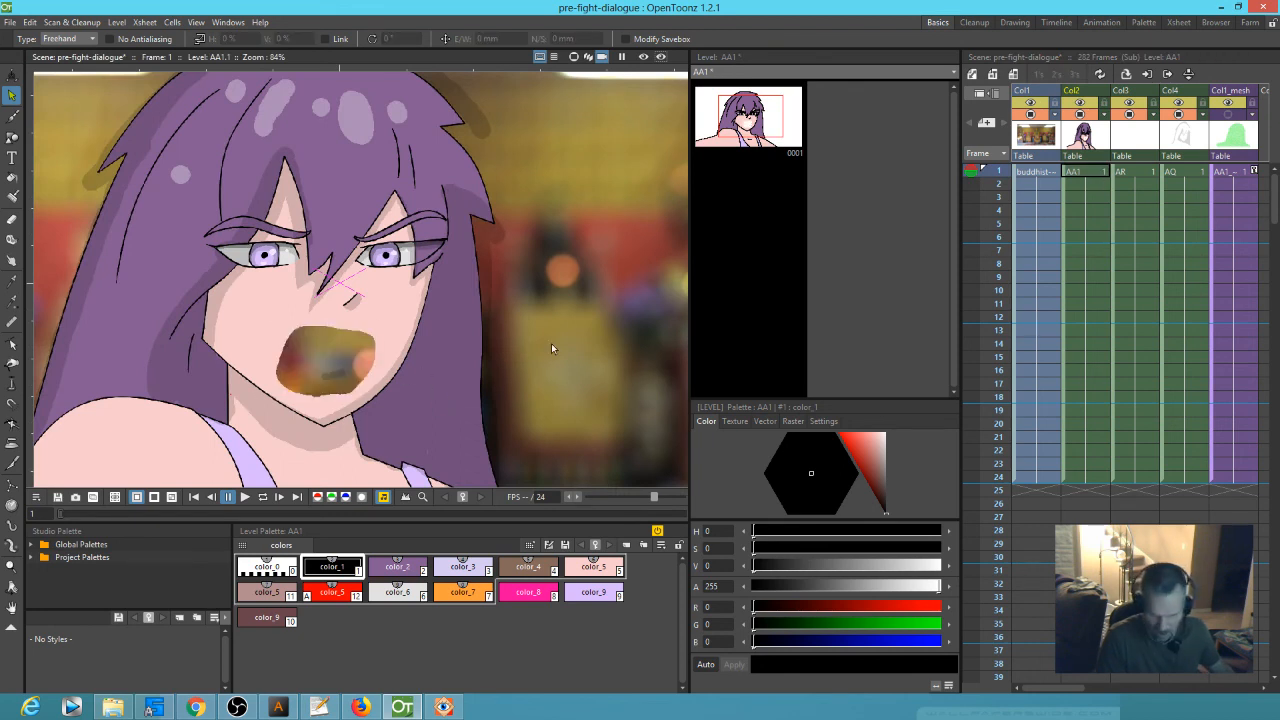
pyautogui.click(1132, 172)
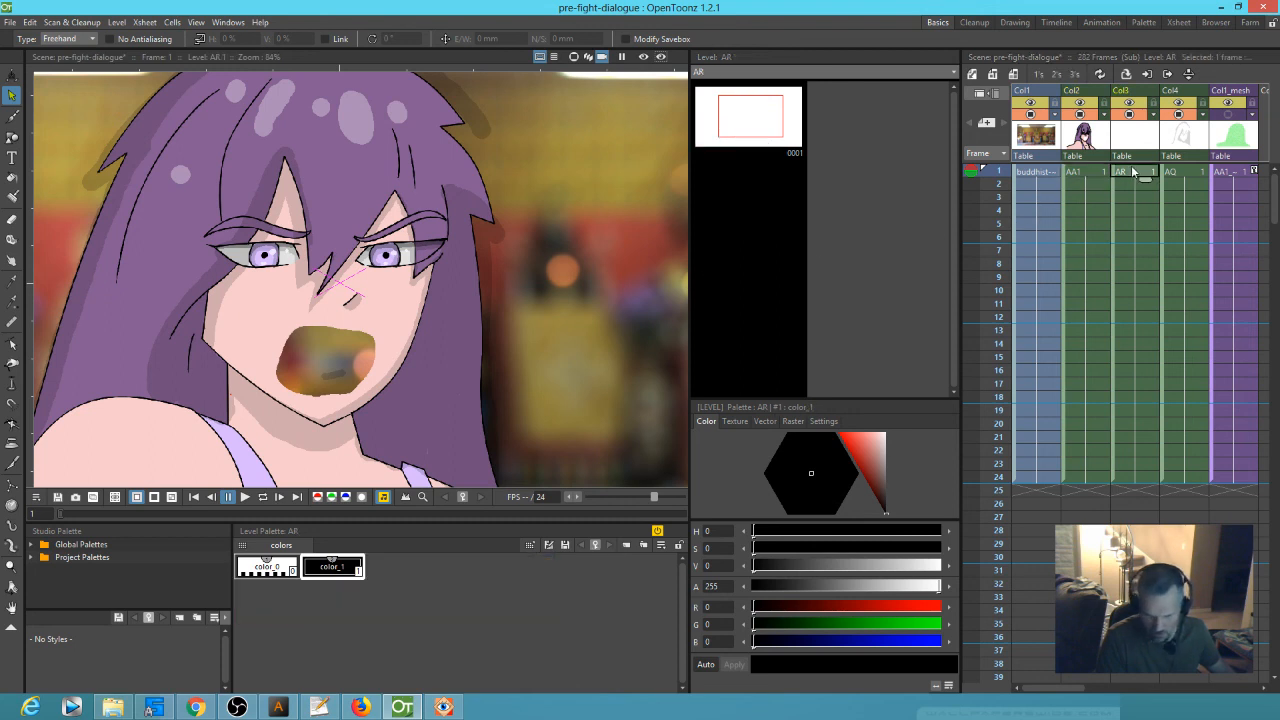
pyautogui.hotkey('ctrl', 'v')
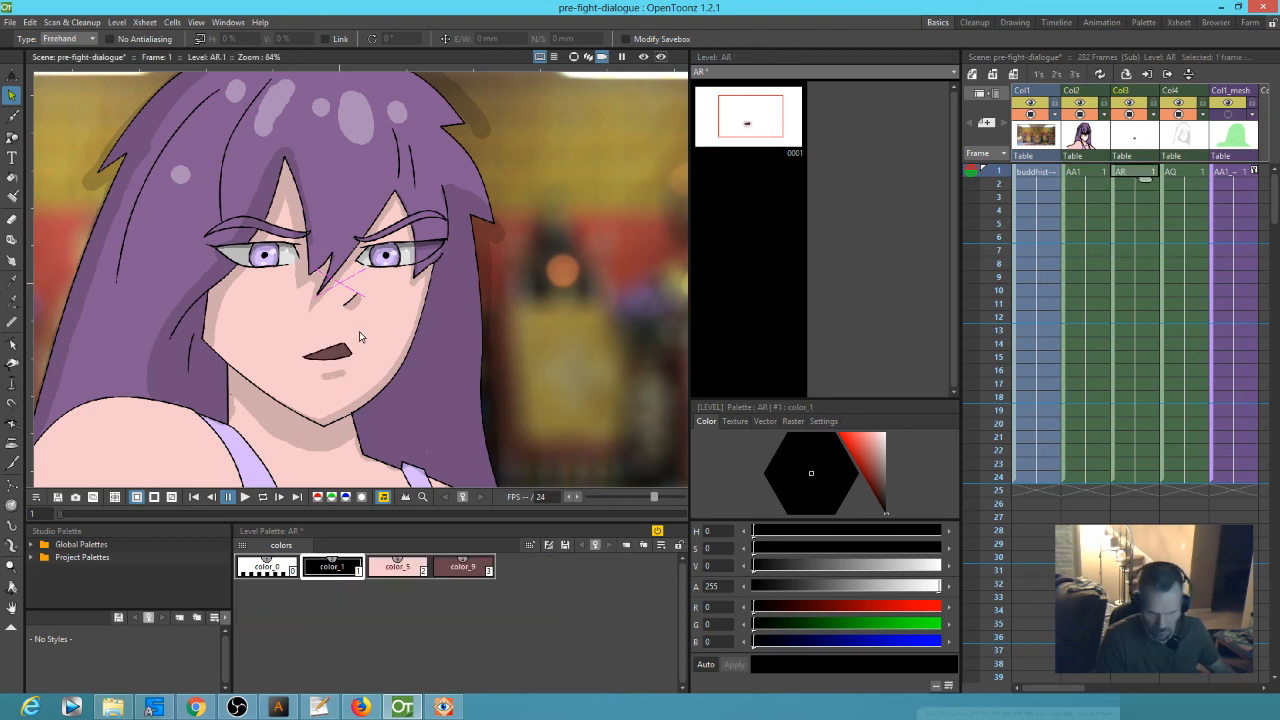
# - Hide the AR column and fill the mouth hole in AA1 with the skin colour color_5
pyautogui.click(1096, 175)
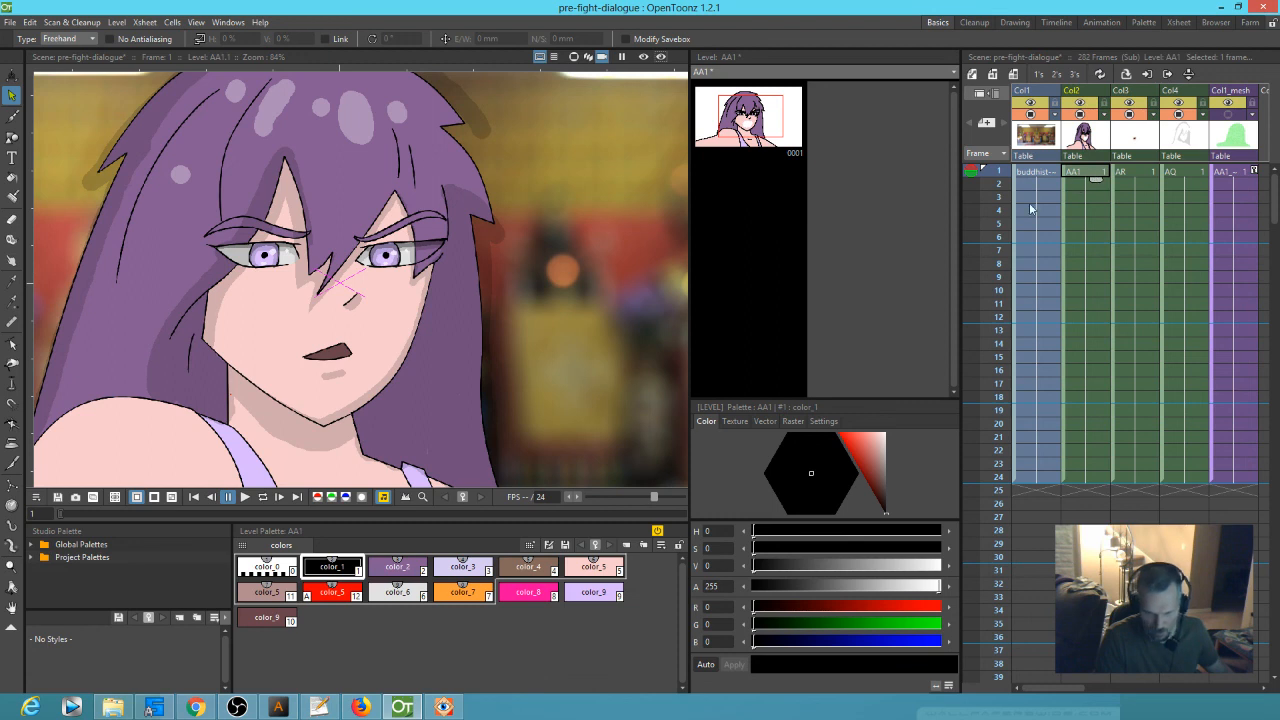
pyautogui.click(1130, 115)
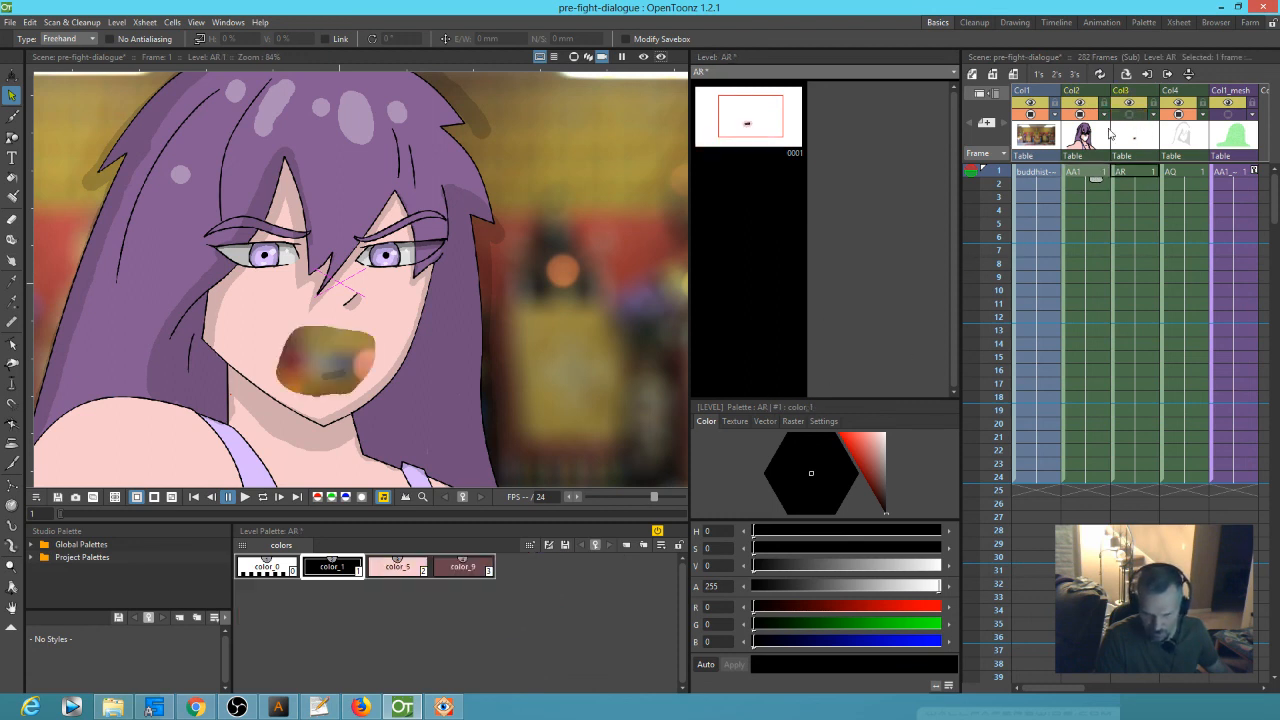
pyautogui.click(399, 568)
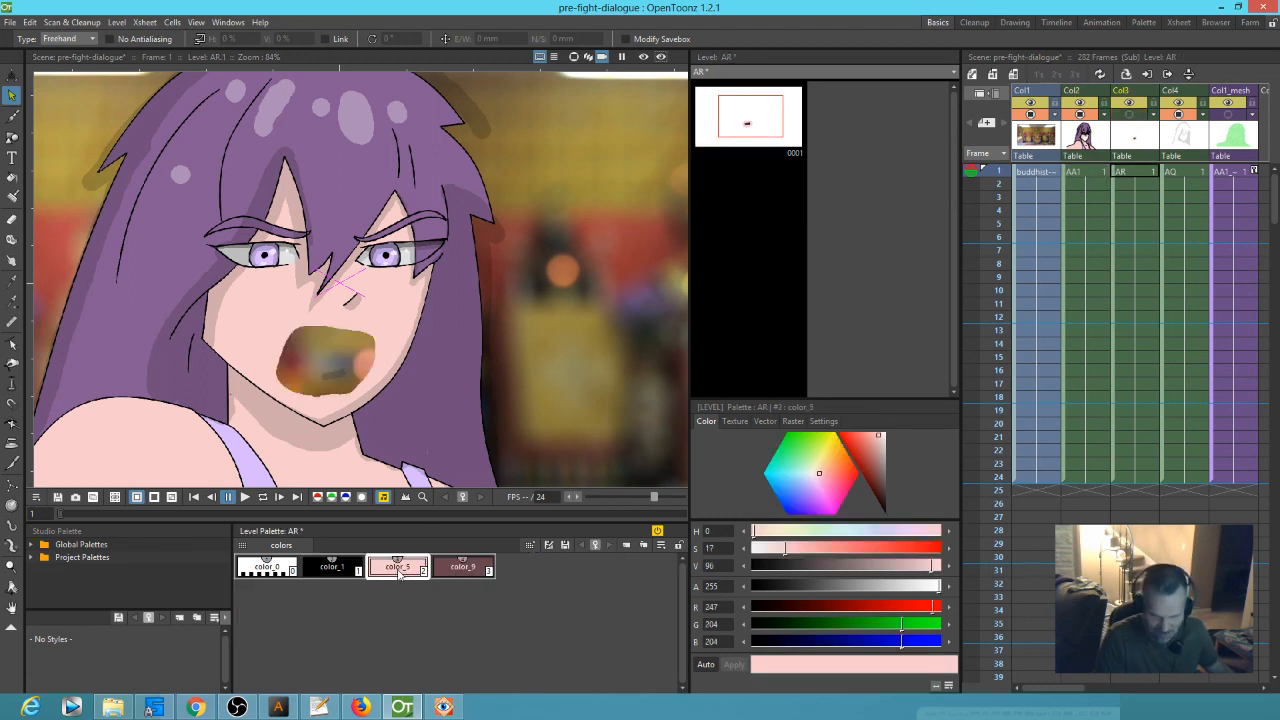
pyautogui.press('f')
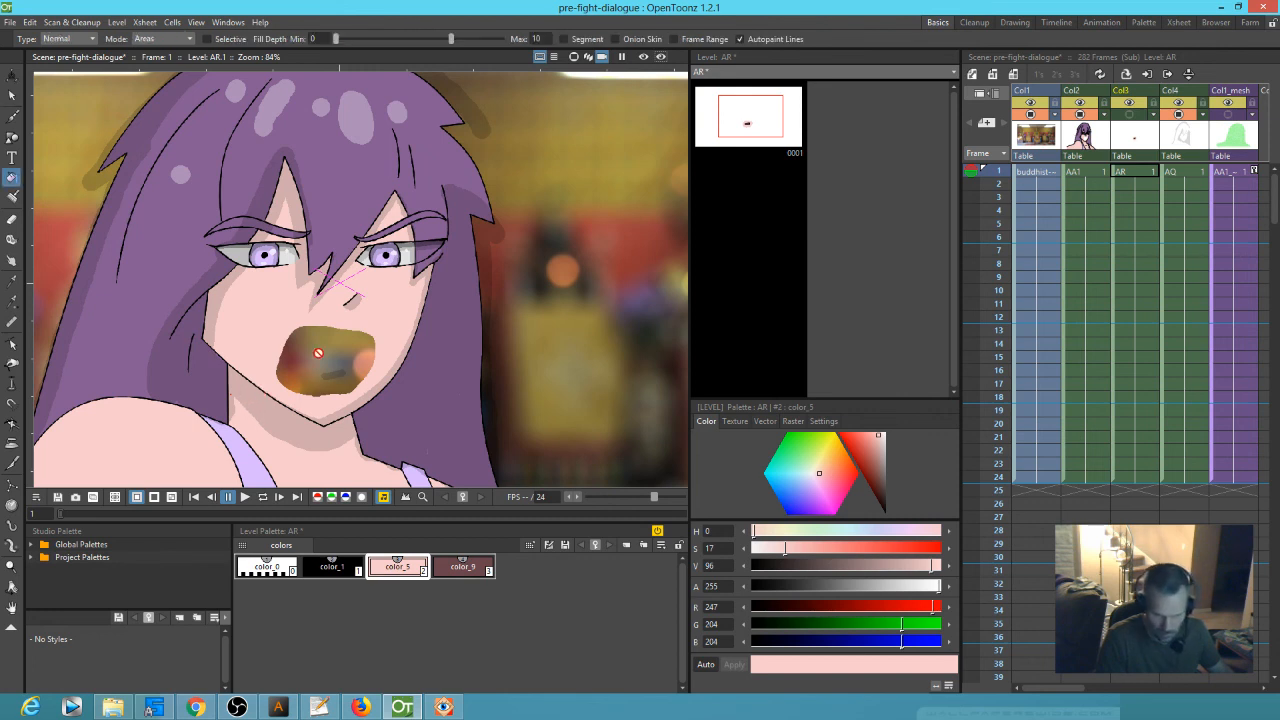
pyautogui.click(1085, 172)
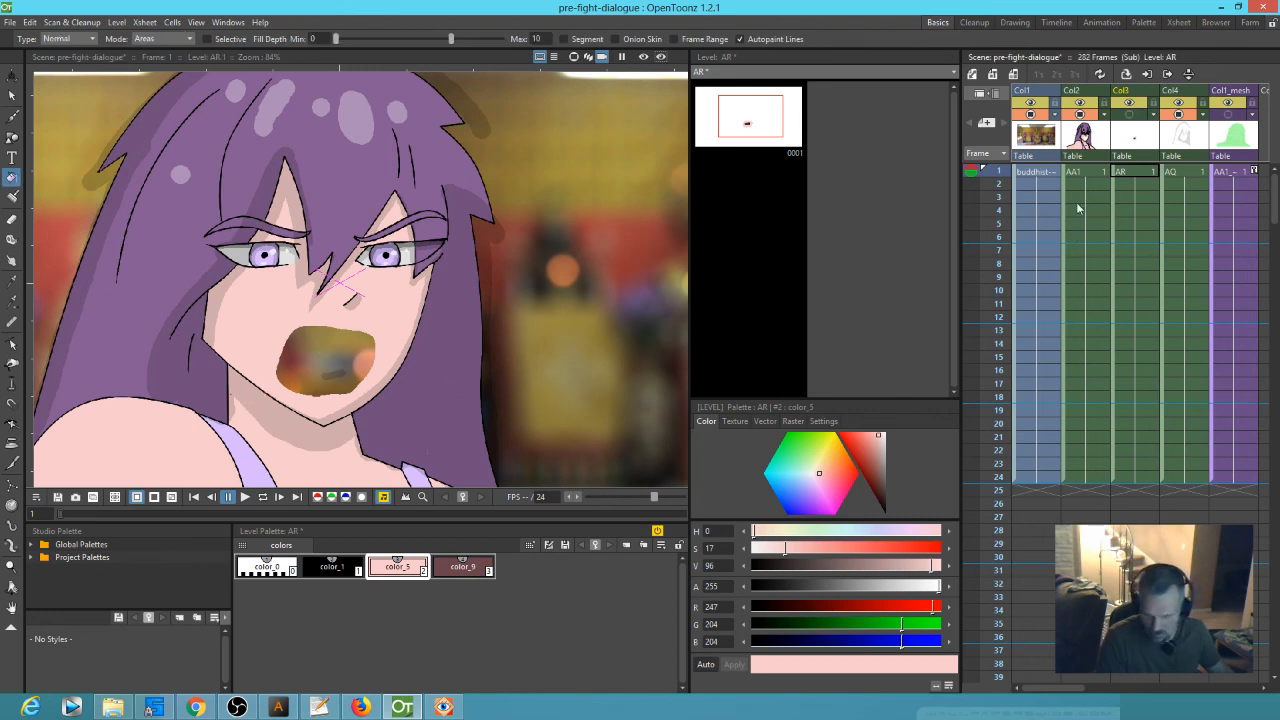
pyautogui.click(331, 351)
pyautogui.hotkey('ctrl', 'z')
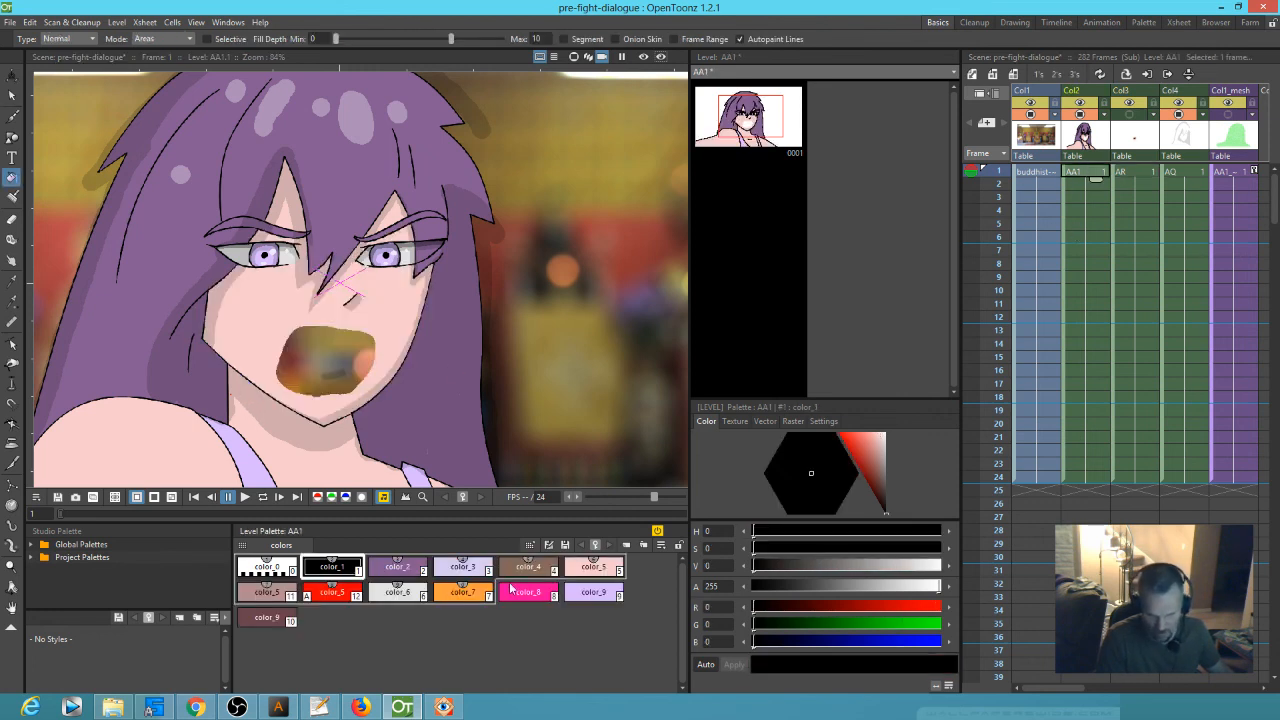
pyautogui.click(612, 571)
pyautogui.click(332, 350)
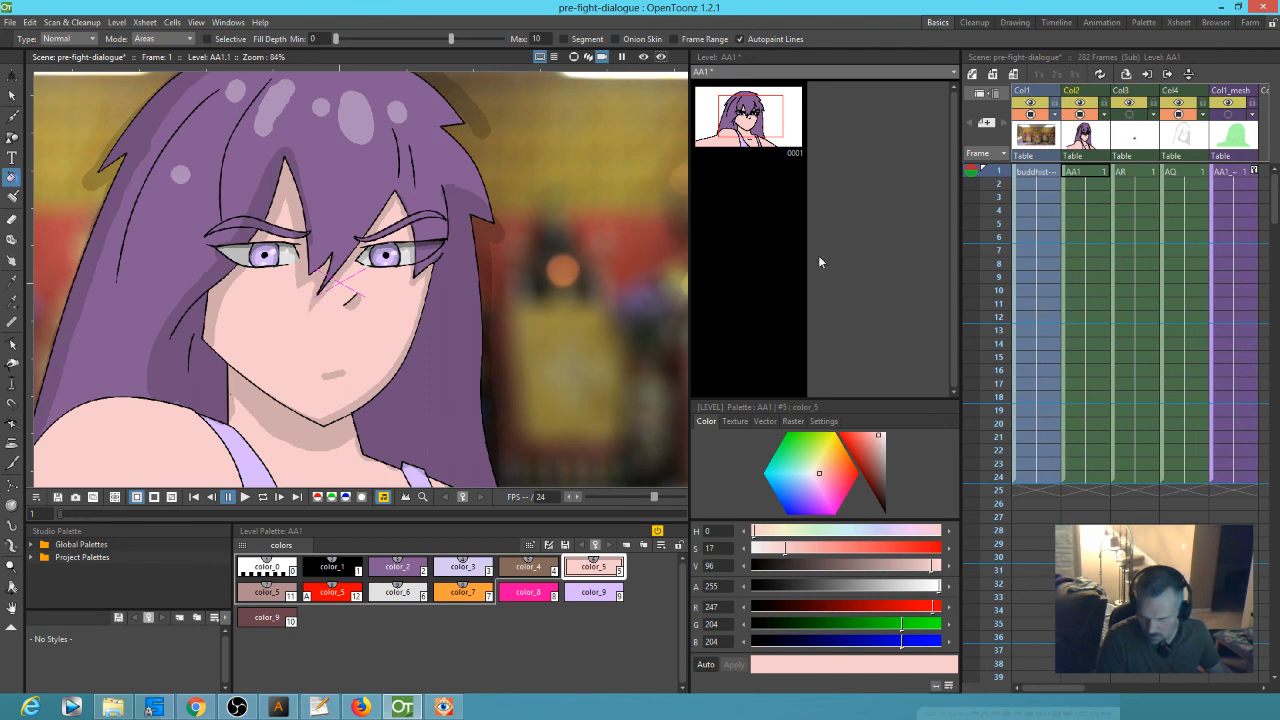
# - Erase the small shading stroke below the mouth on the AQ level
pyautogui.scroll(5, 371, 343)
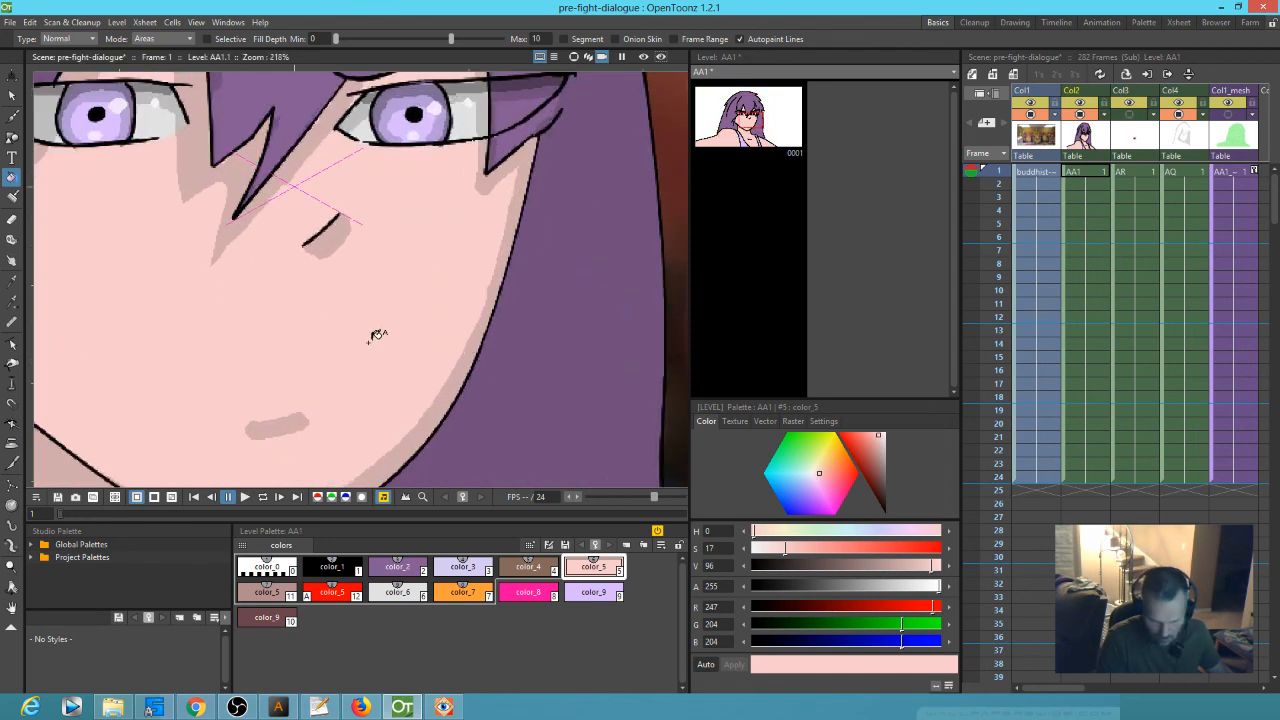
pyautogui.moveTo(364, 347); pyautogui.dragTo(401, 292)
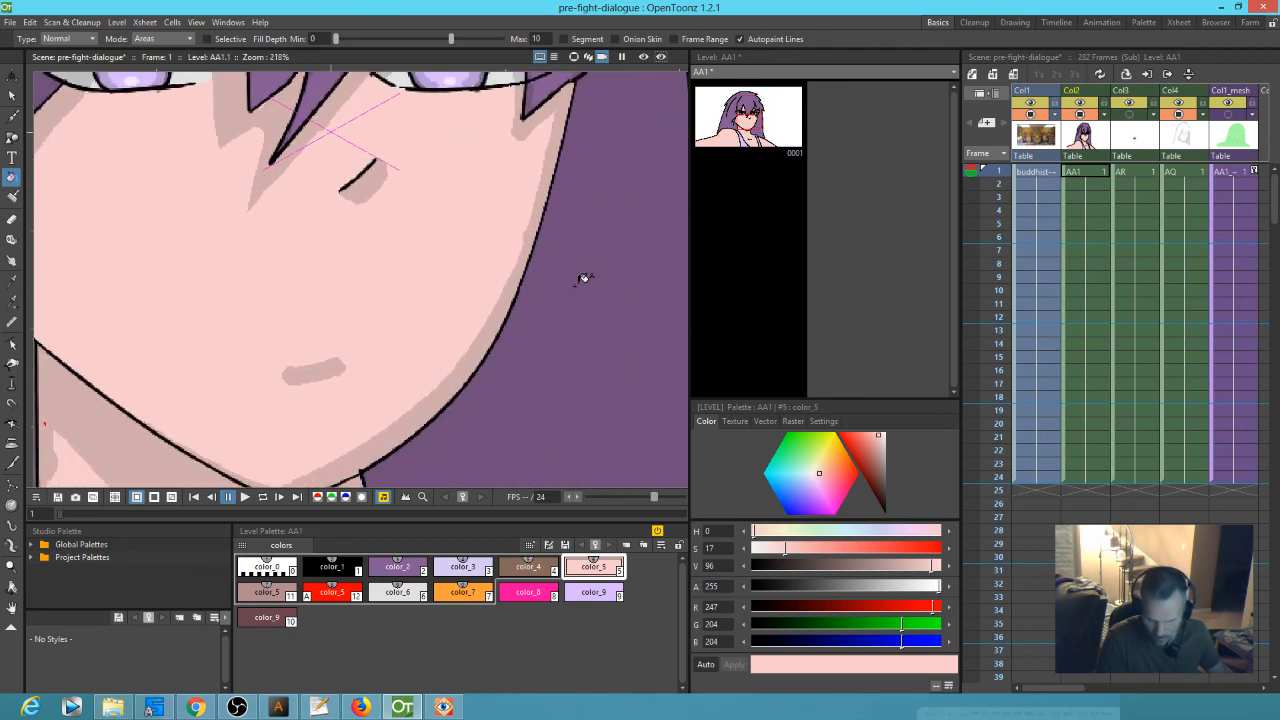
pyautogui.click(1183, 174)
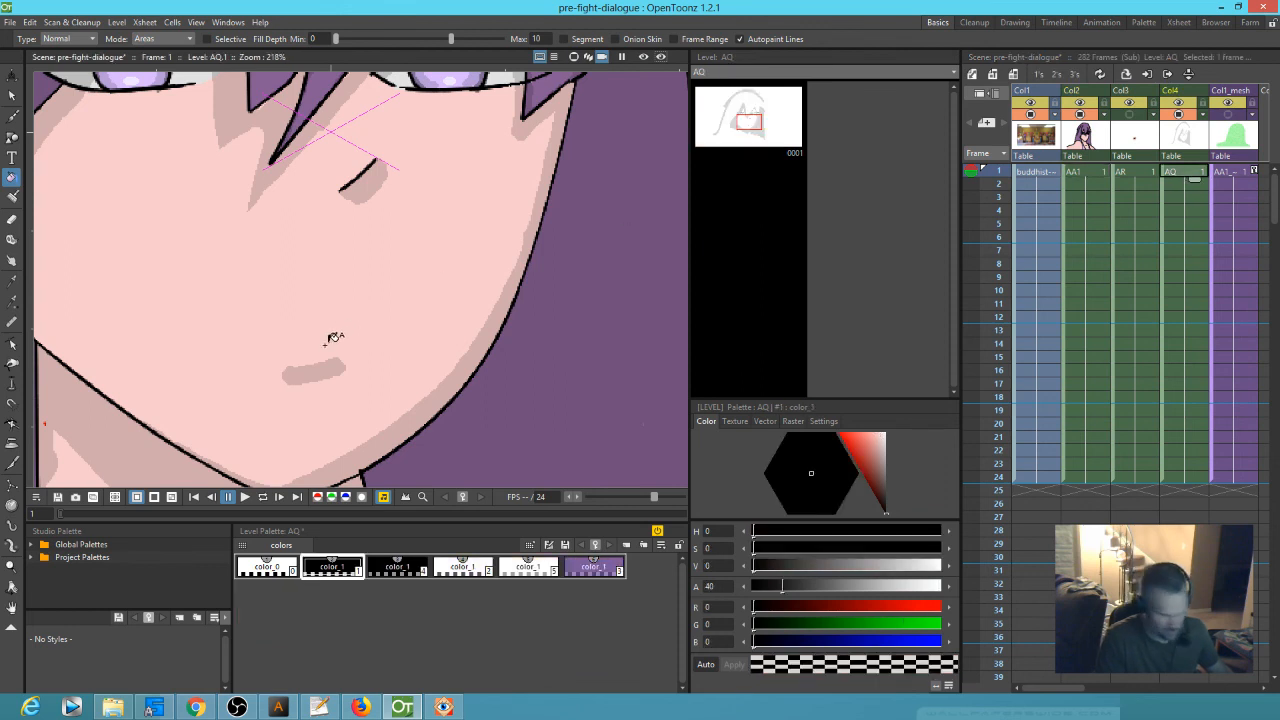
pyautogui.press('a')
pyautogui.moveTo(314, 363)
pyautogui.mouseDown()
pyautogui.moveTo(329, 357)
pyautogui.moveTo(291, 371)
pyautogui.moveTo(333, 373)
pyautogui.mouseUp()
pyautogui.scroll(-4, 330, 375)
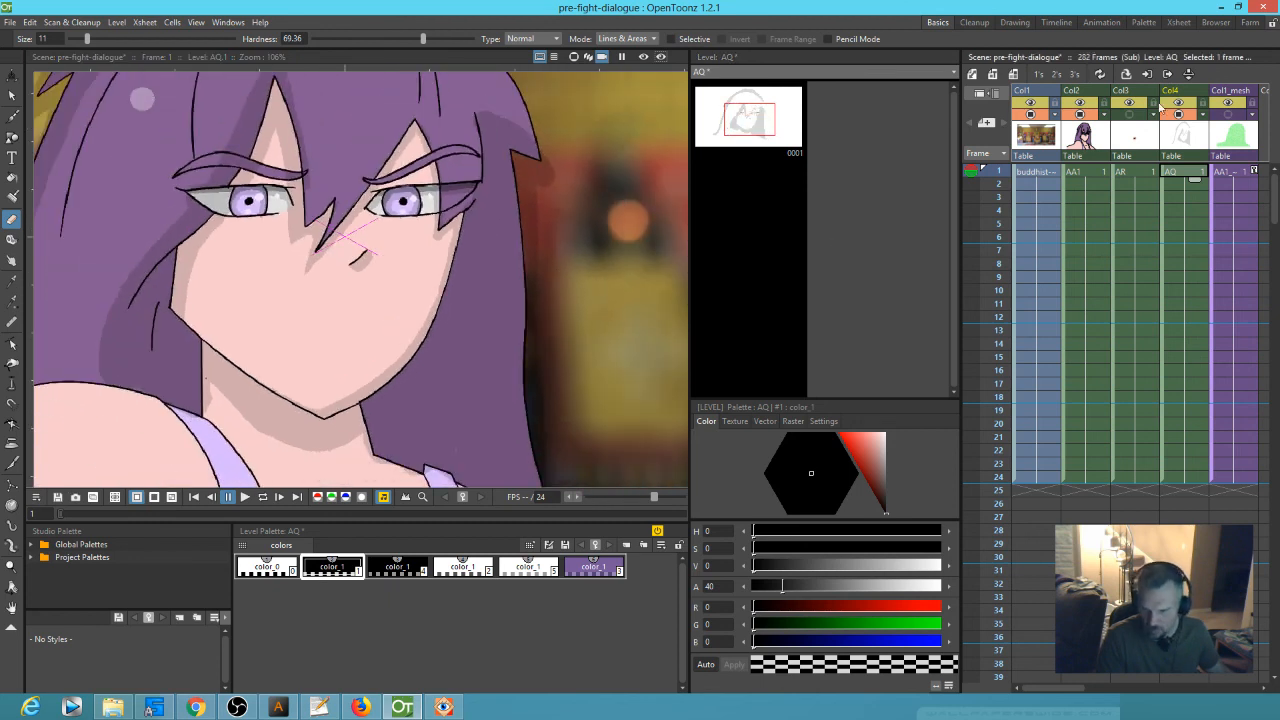
# - Show the AR mouth column again and check the mouth against the face in the full camera frame
pyautogui.click(1130, 114)
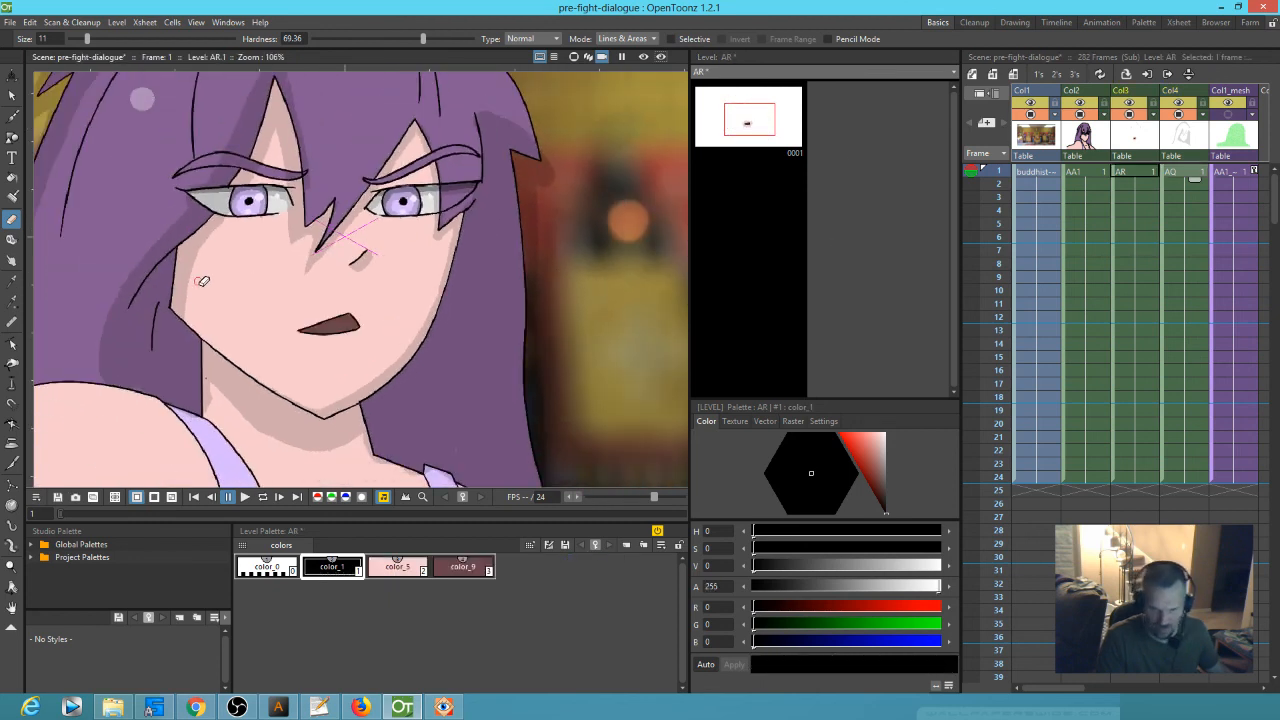
pyautogui.click(1134, 172)
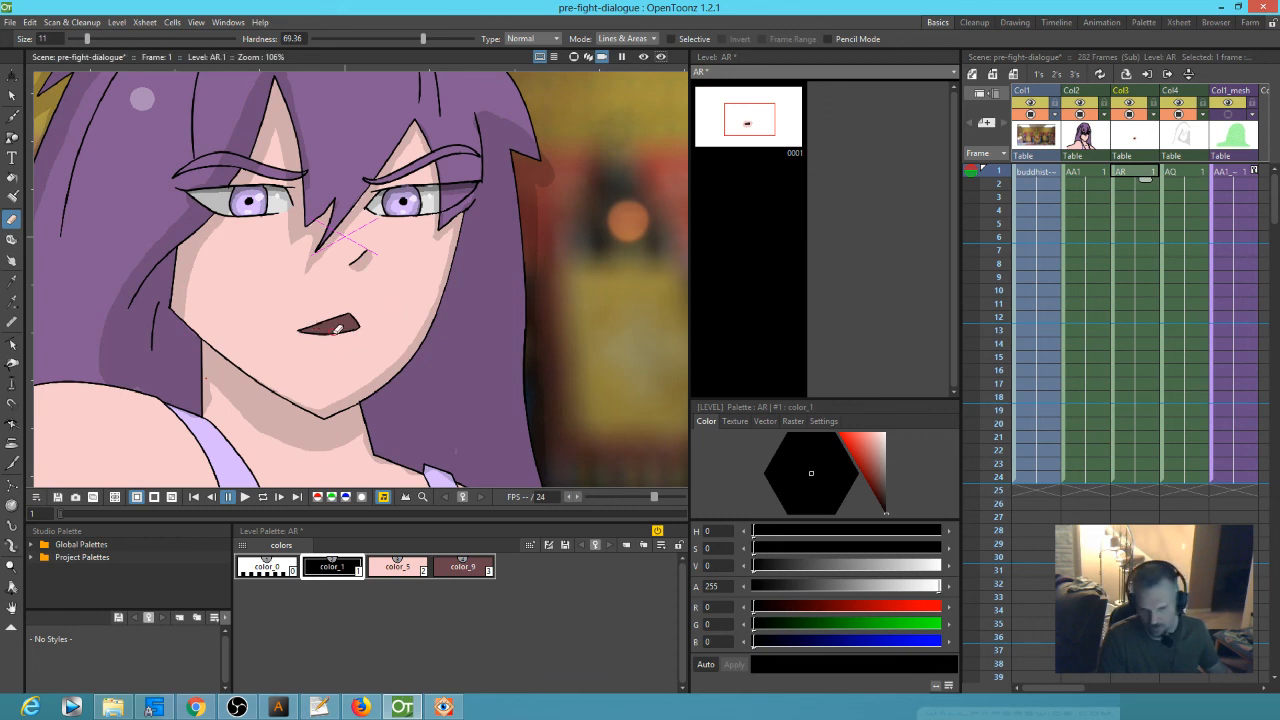
pyautogui.moveTo(456, 261)
pyautogui.mouseDown()
pyautogui.moveTo(468, 315)
pyautogui.moveTo(522, 320)
pyautogui.mouseUp()
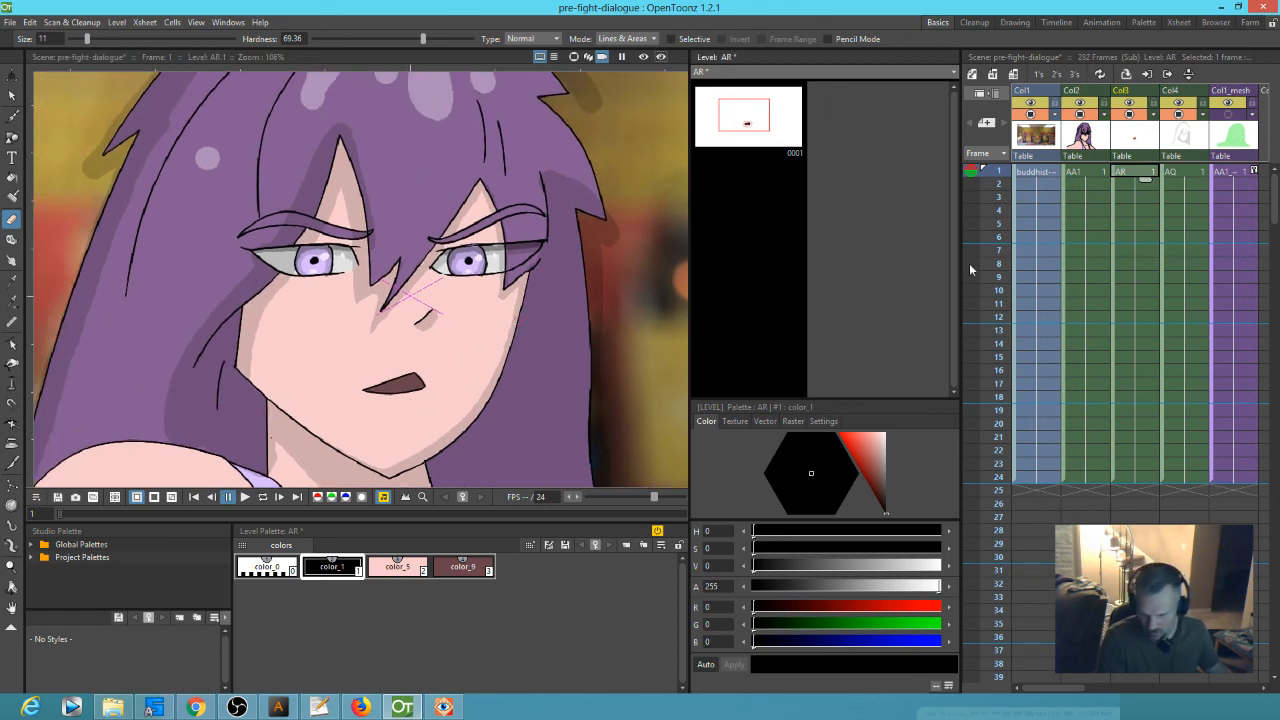
pyautogui.moveTo(987, 172)
pyautogui.mouseDown()
pyautogui.moveTo(986, 437)
pyautogui.moveTo(971, 104)
pyautogui.mouseUp()
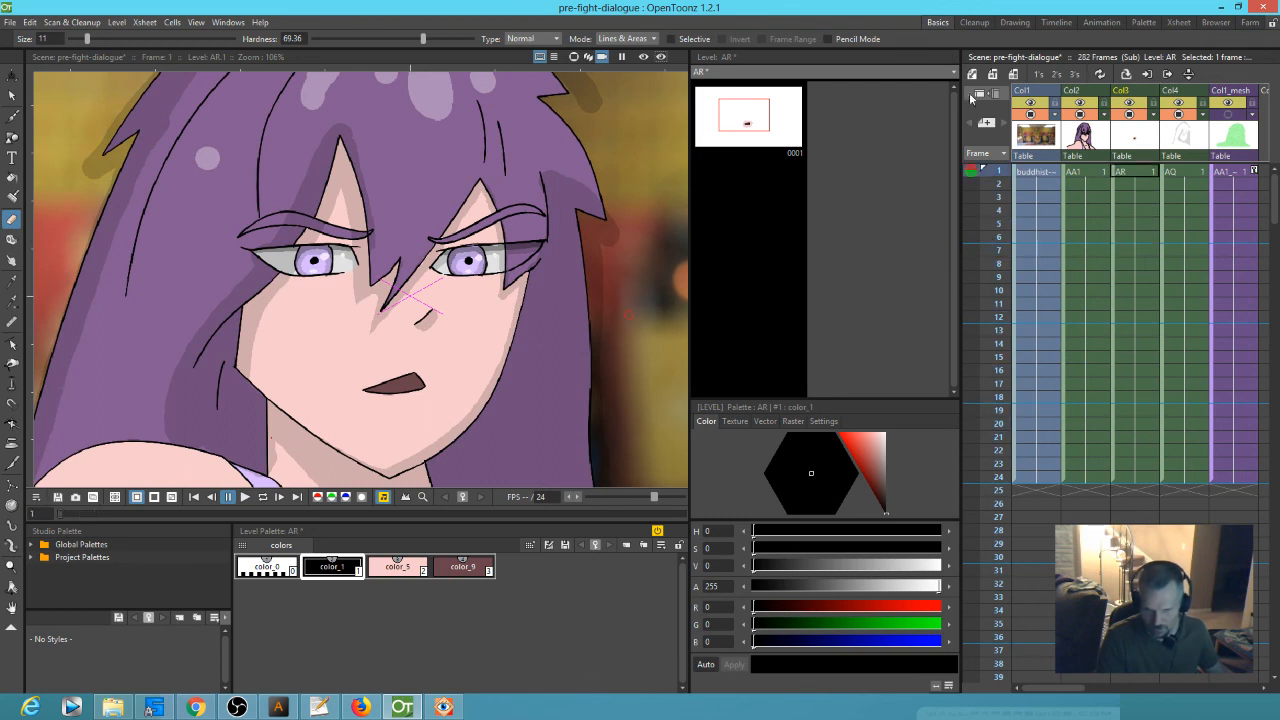
pyautogui.click(1079, 171)
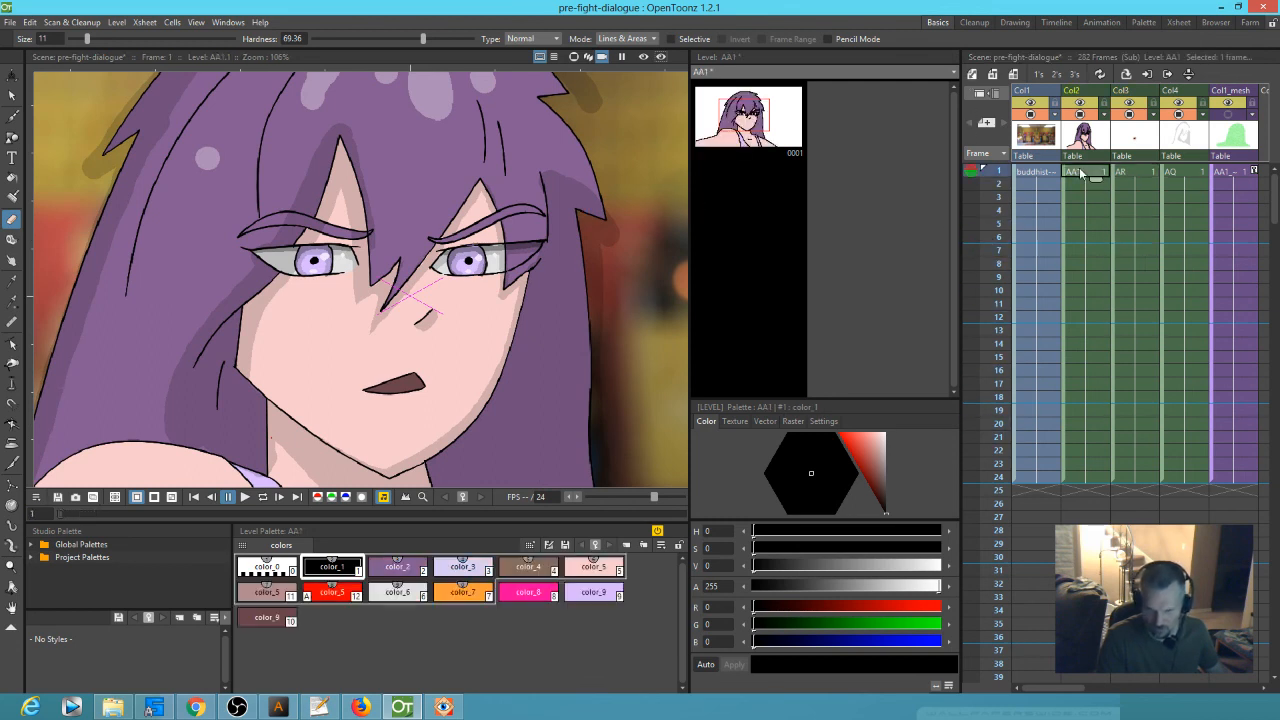
pyautogui.scroll(-5, 355, 276)
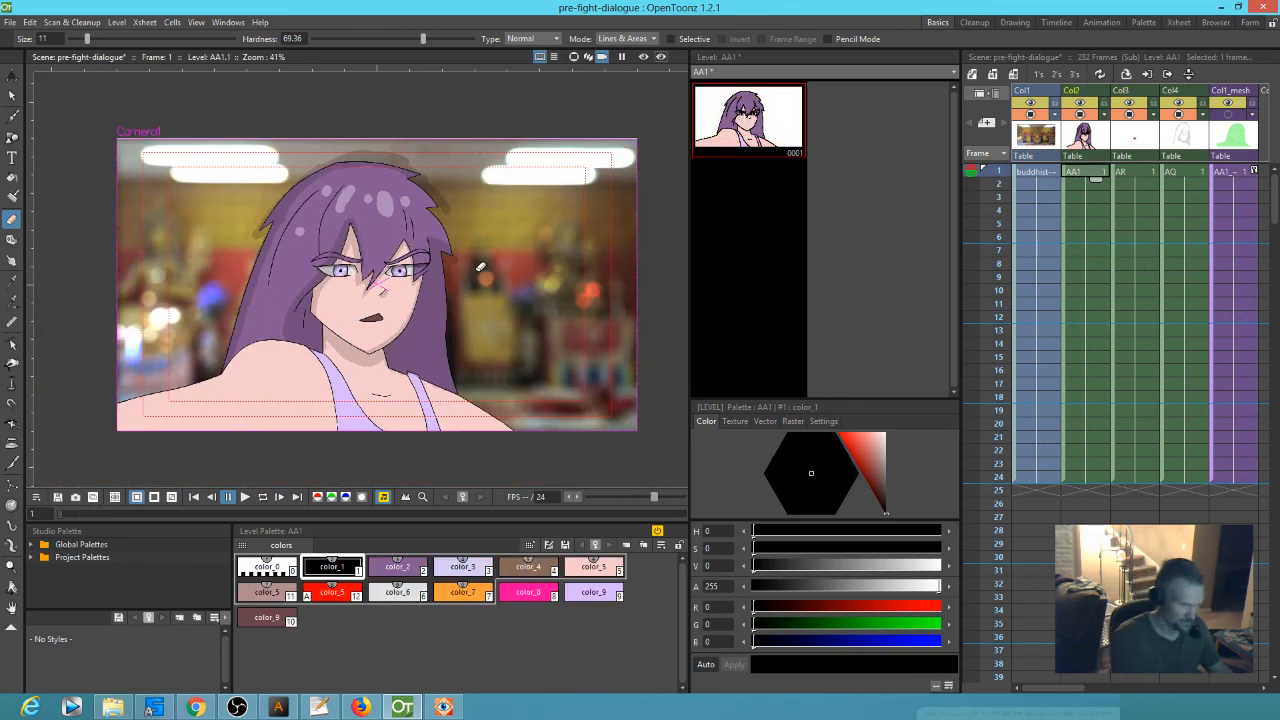
# - Exit the sub-xsheet to the main scene and save the scene
pyautogui.hotkey('shift', 'x')
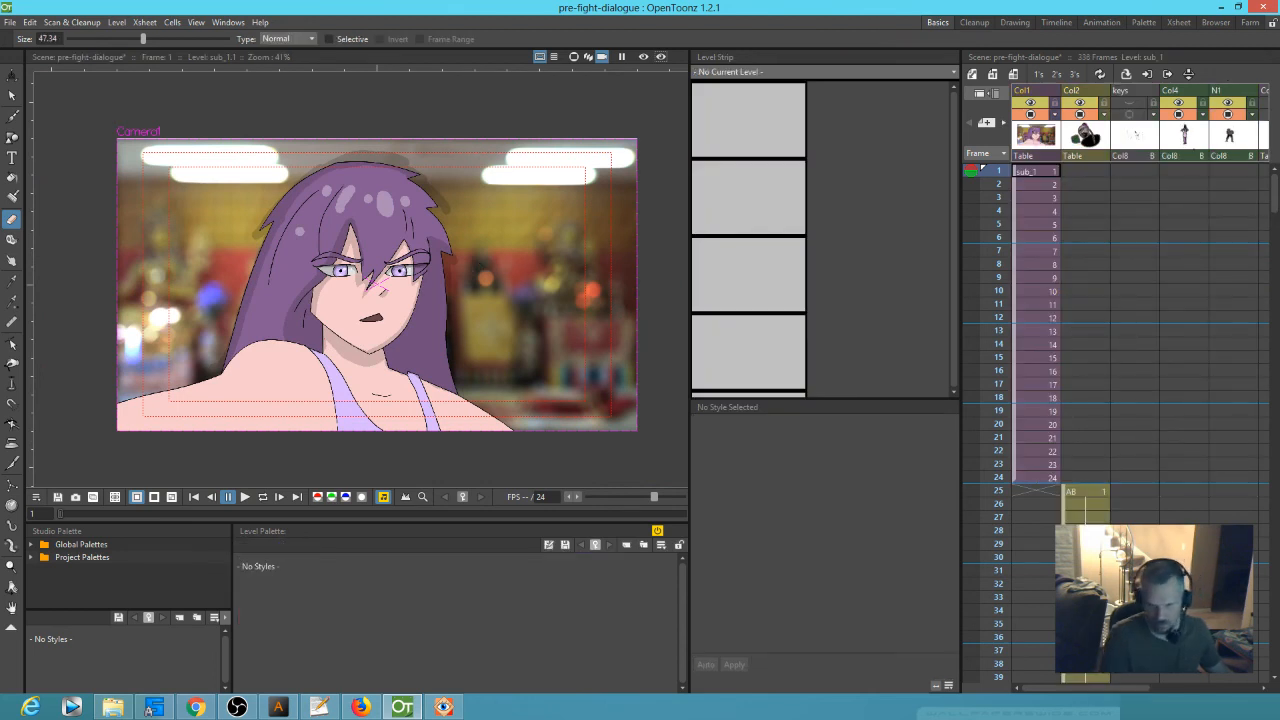
pyautogui.click(9, 22)
pyautogui.click(45, 80)
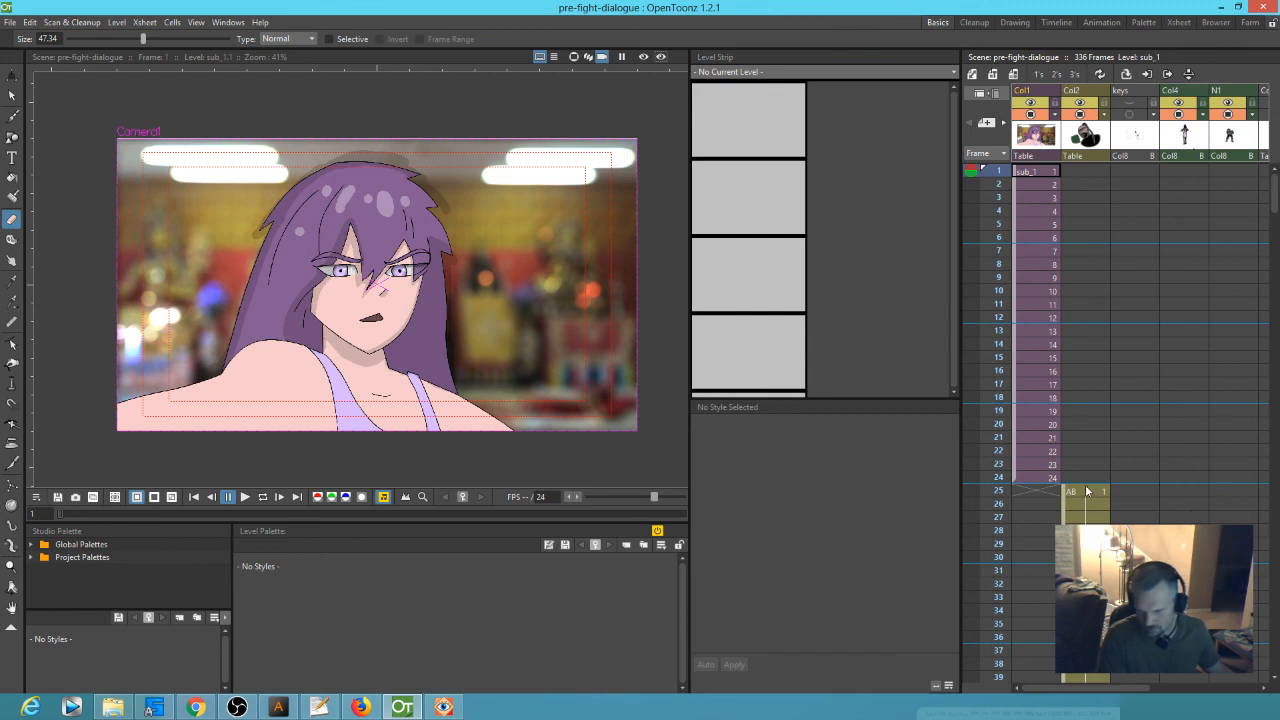
# - Collapse Col2, which holds the AB level, into a sub-xsheet including its relevant pegbars
pyautogui.click(1087, 492)
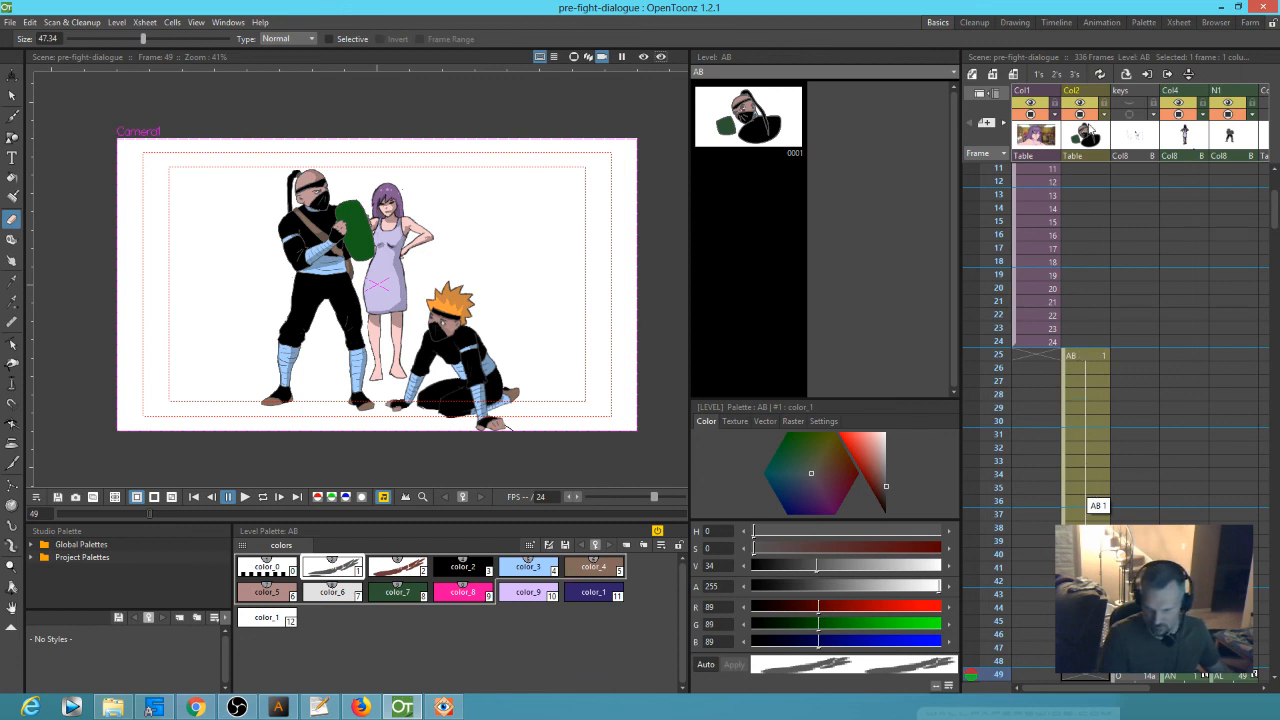
pyautogui.click(1085, 138)
pyautogui.hotkey('alt', 'c')
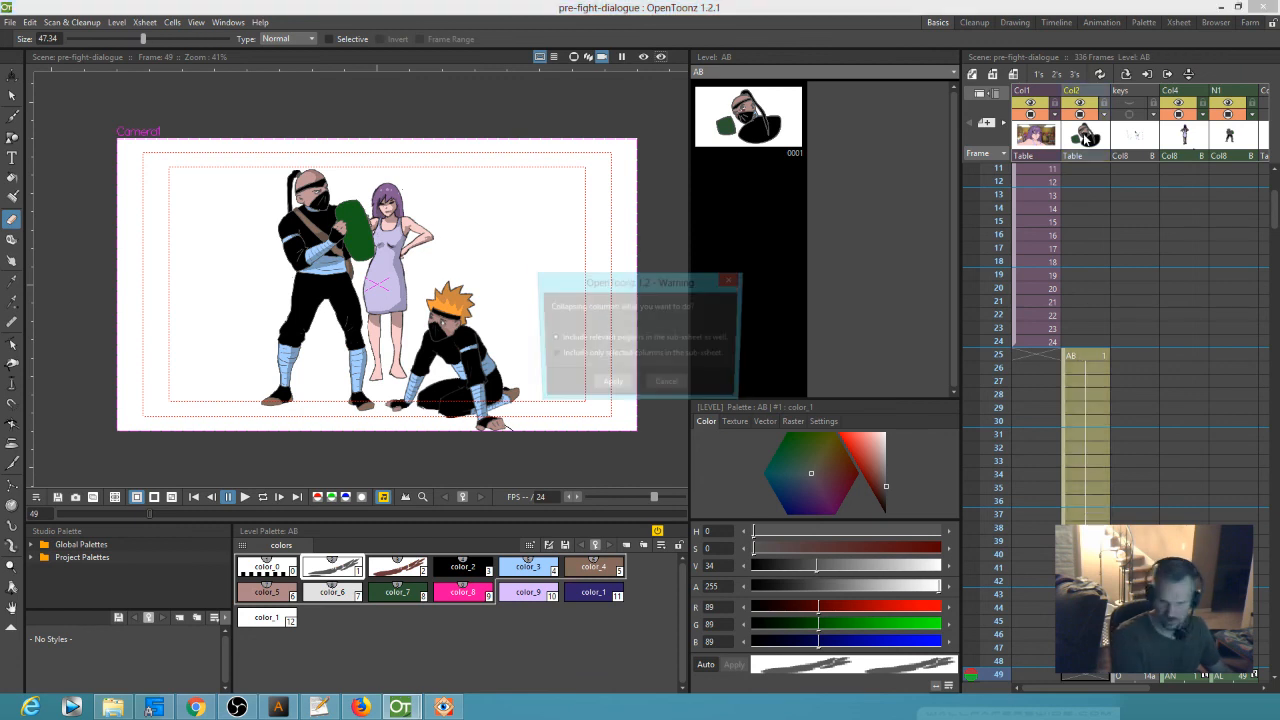
pyautogui.click(610, 386)
# - Clear frames 1 through 24 of the sub_2 cells in Col2
pyautogui.click(1087, 343)
pyautogui.scroll(3, 1087, 345)
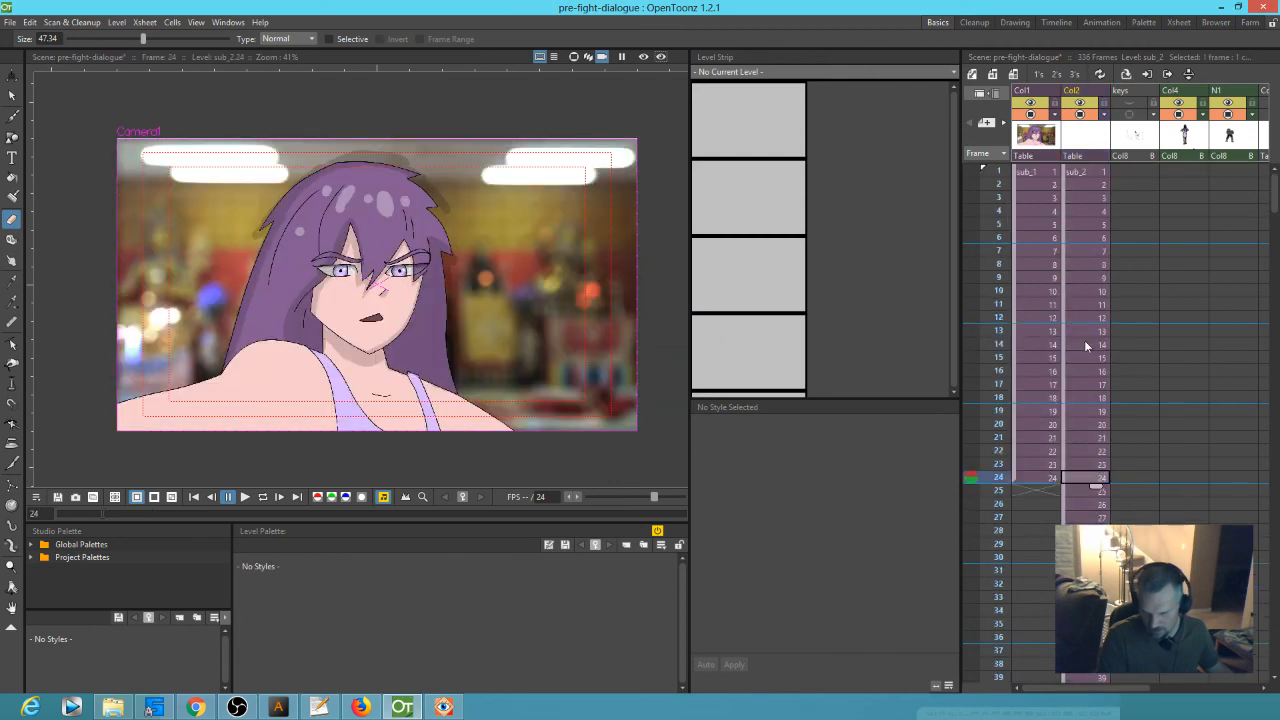
pyautogui.keyDown('shift'); pyautogui.click(1085, 174); pyautogui.keyUp('shift')
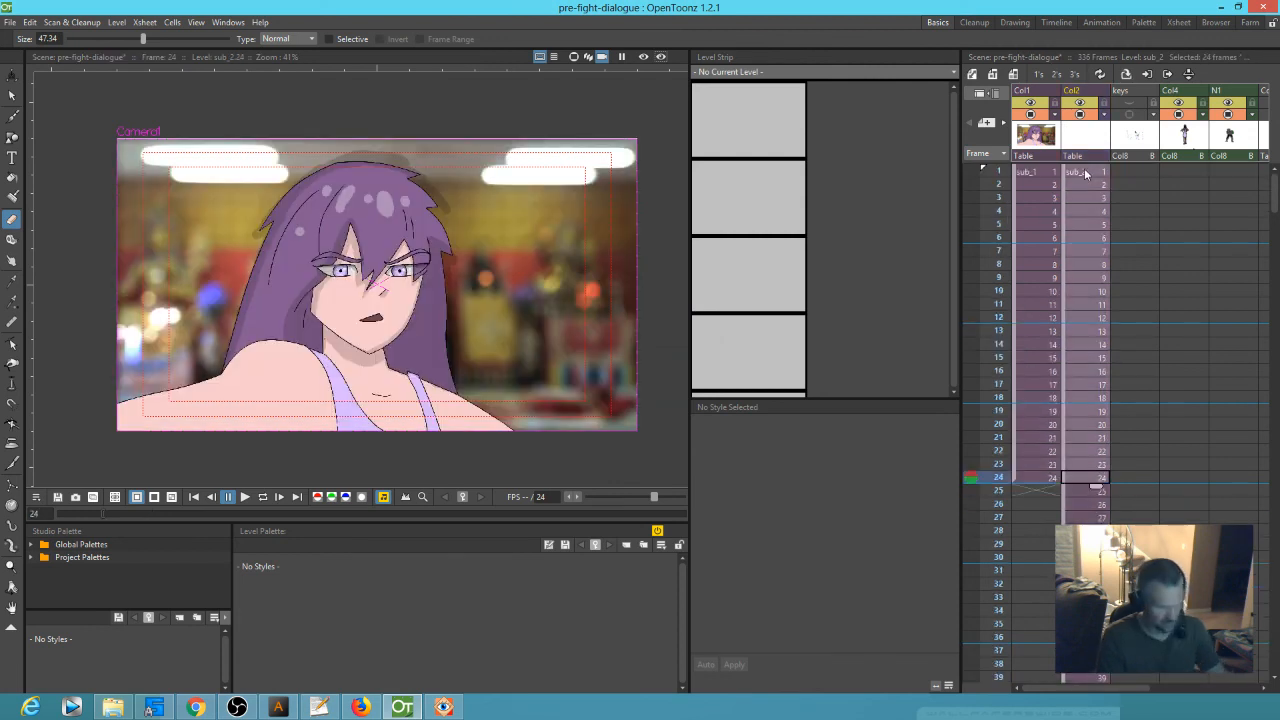
pyautogui.press('Insert')
# - Clear frames 49 through 108 of sub_2 in Col2, where the full-body group shot plays
pyautogui.scroll(-3, 1096, 463)
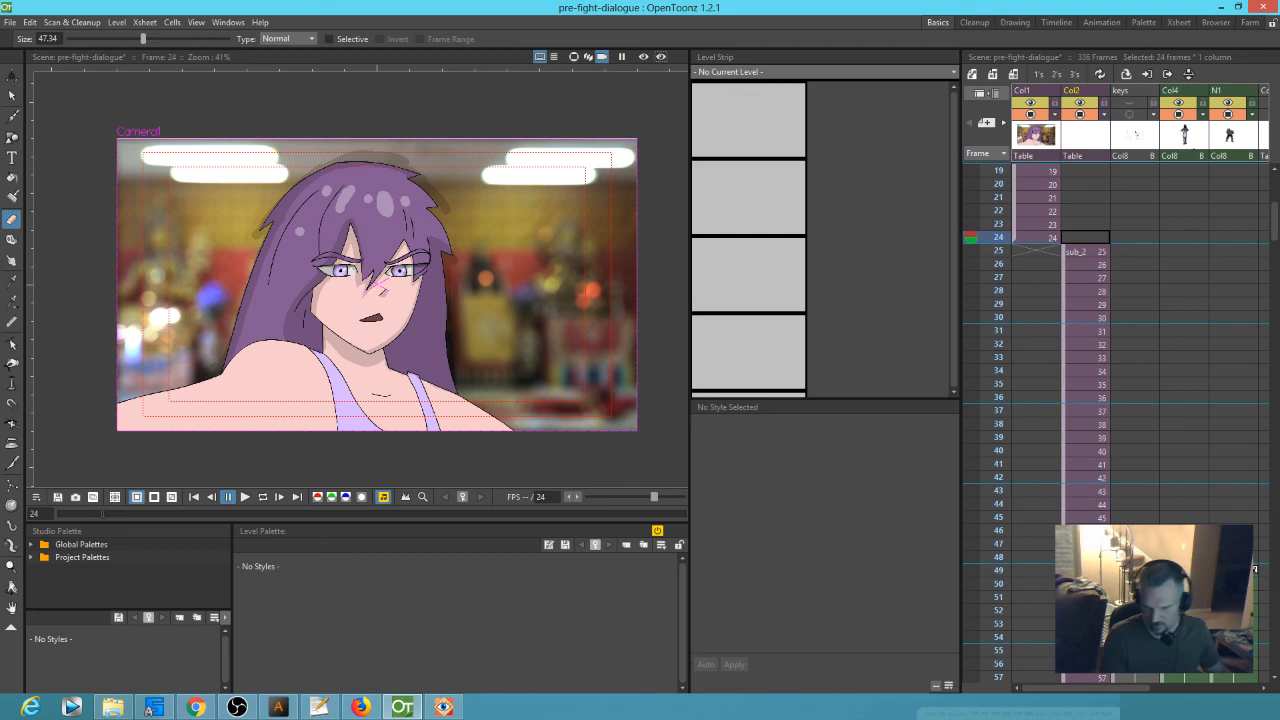
pyautogui.click(1087, 571)
pyautogui.scroll(-12, 1087, 571)
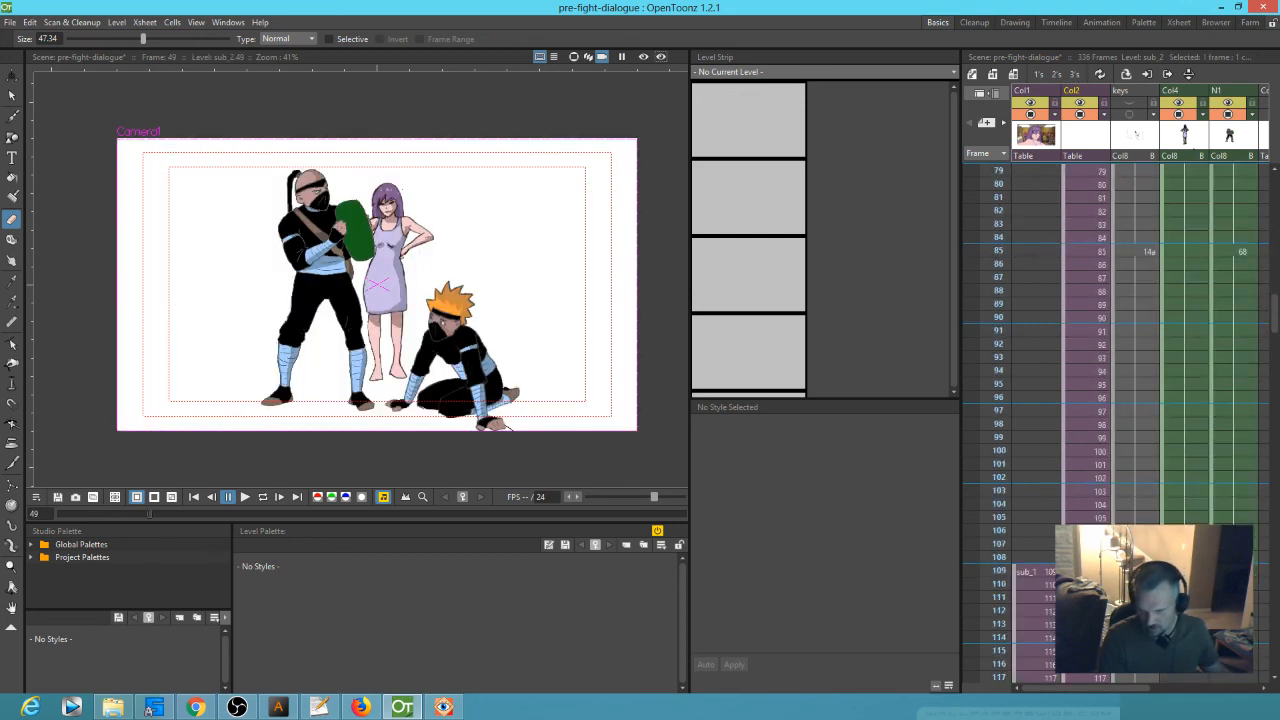
pyautogui.scroll(-12, 1100, 411)
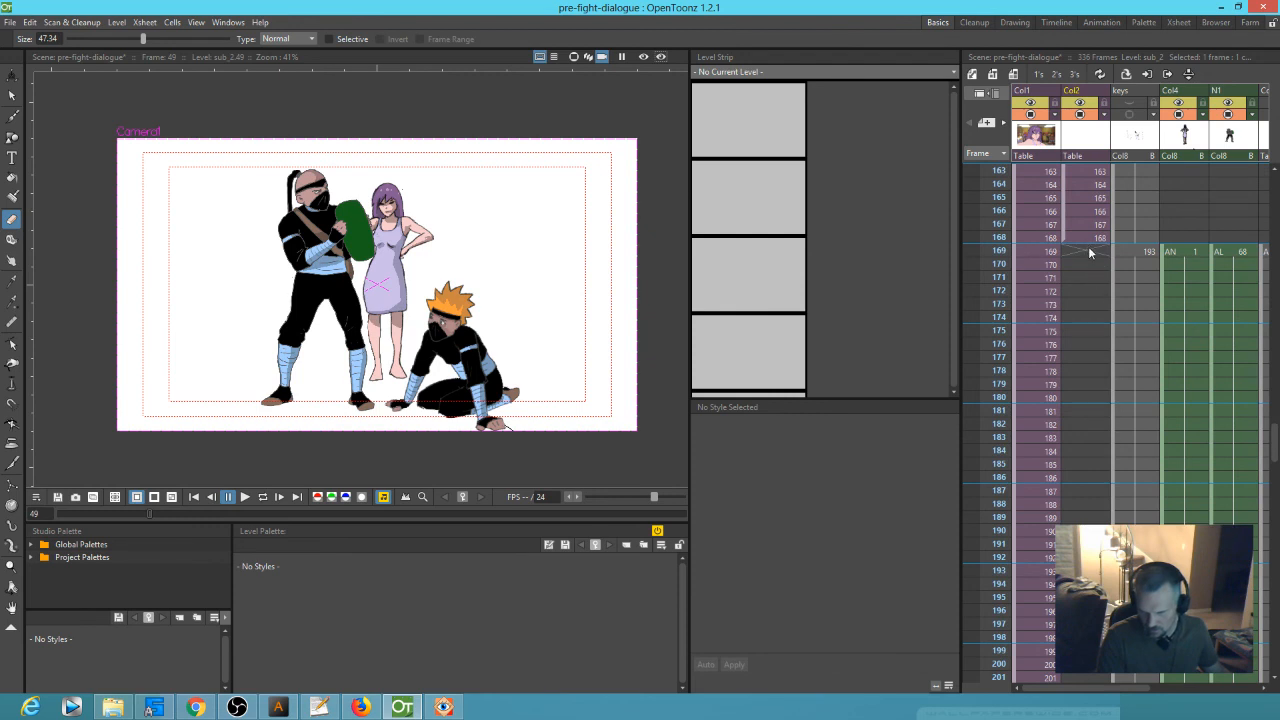
pyautogui.scroll(17, 1094, 256)
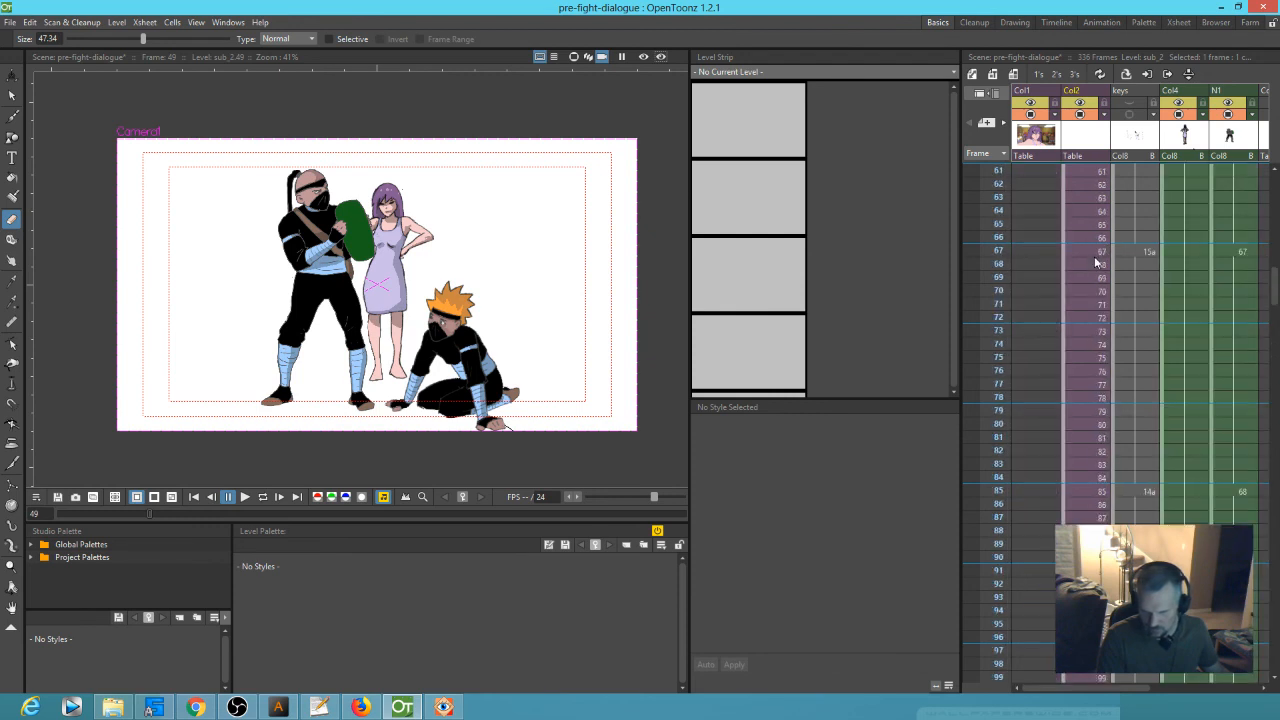
pyautogui.scroll(7, 997, 202)
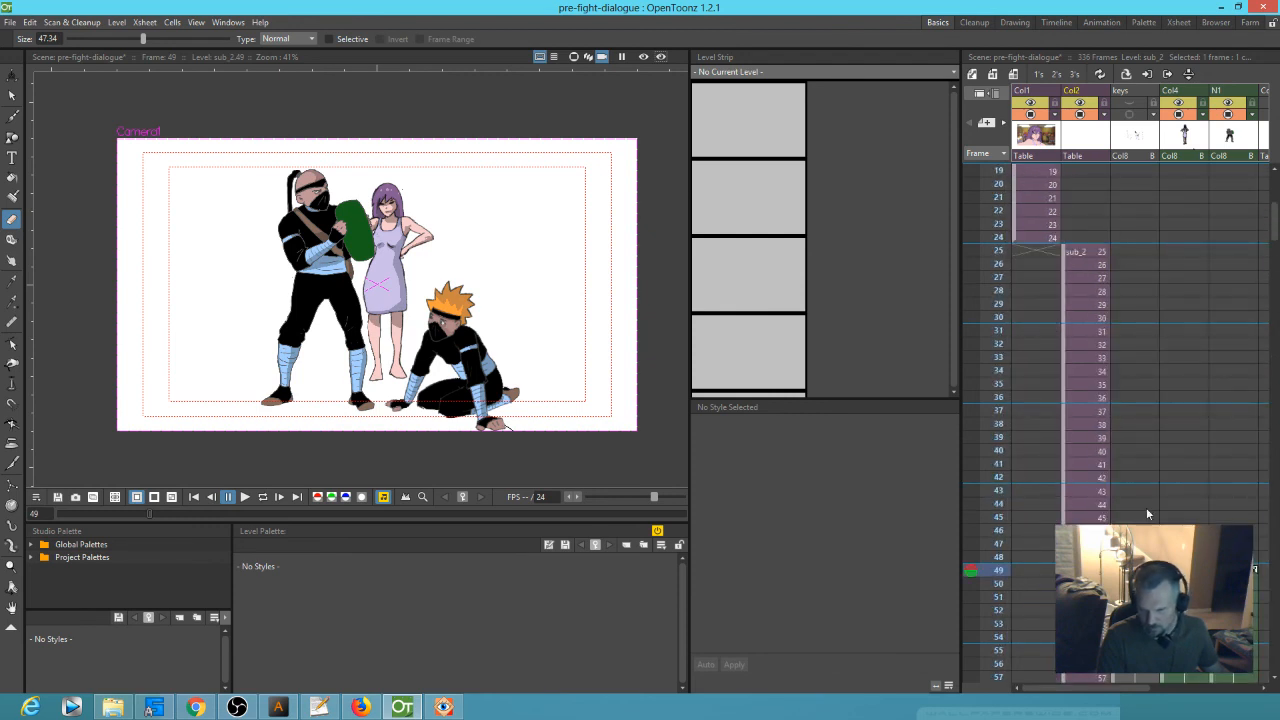
pyautogui.scroll(-12, 1119, 441)
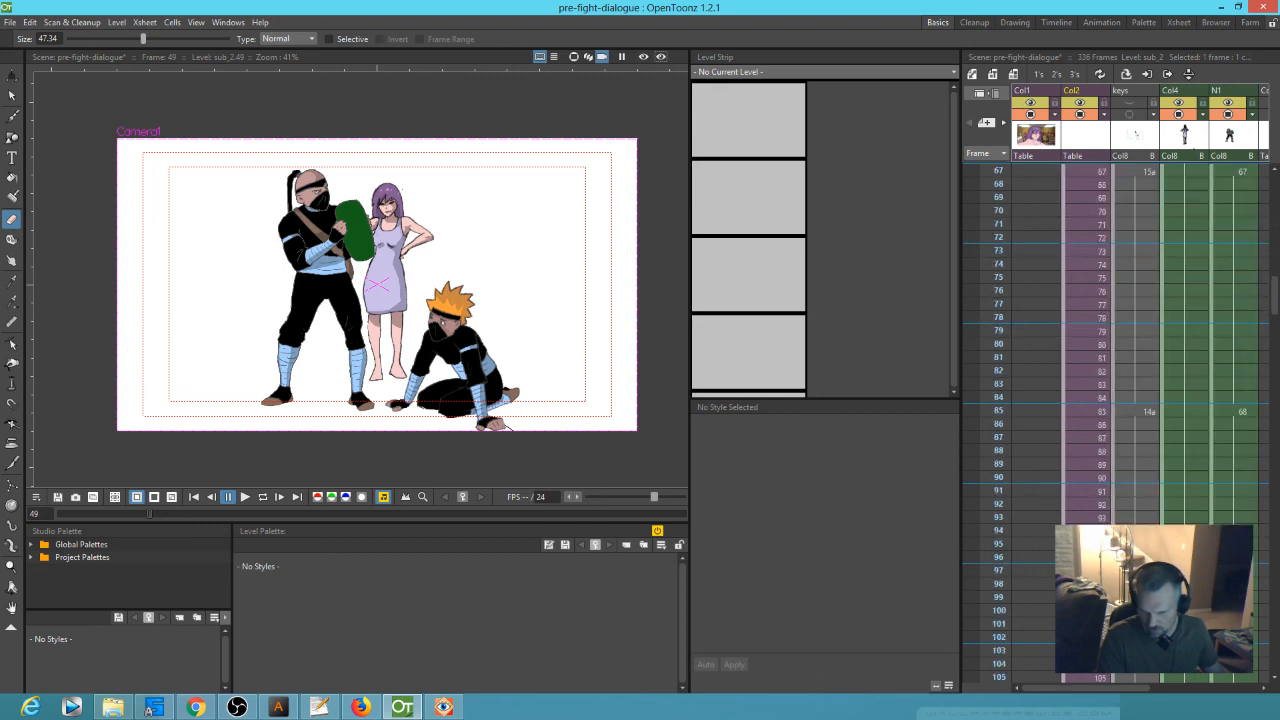
pyautogui.keyDown('shift'); pyautogui.click(1089, 397); pyautogui.keyUp('shift')
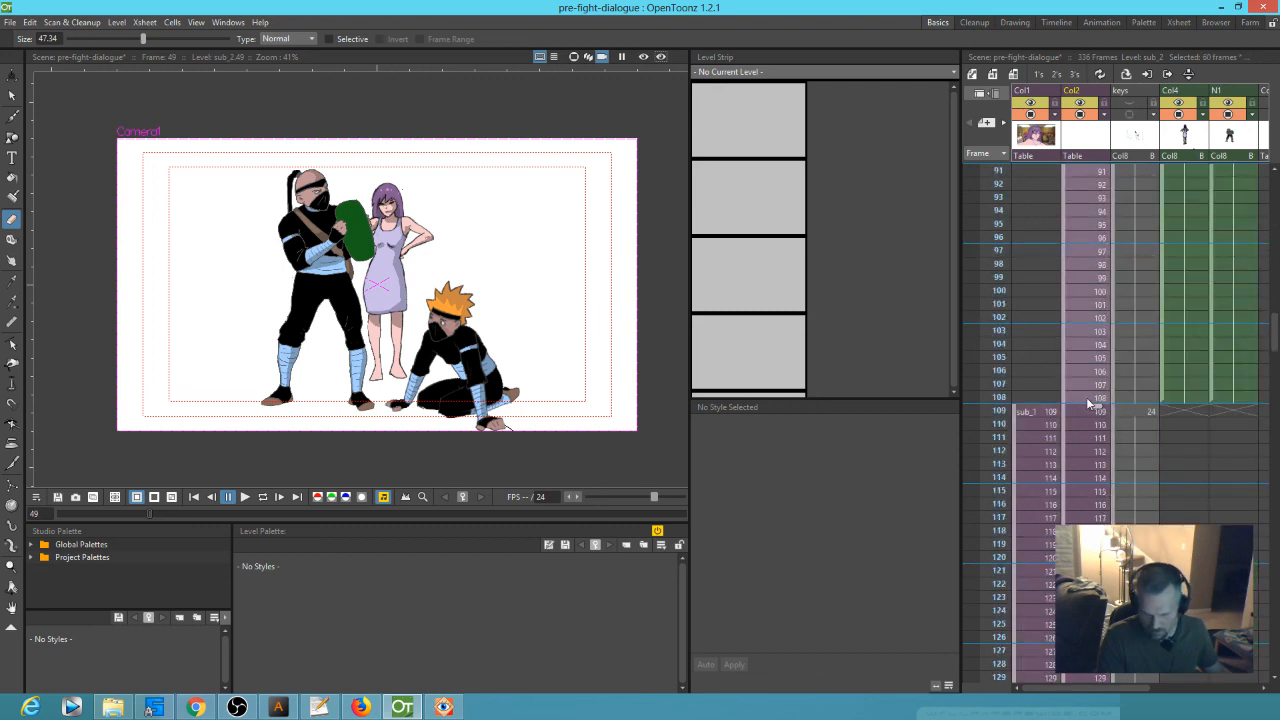
pyautogui.press('Delete')
# - Compare the shots around frames 109 and 145, and clear frames 109 through 144 of sub_2 in Col2
pyautogui.moveTo(981, 411); pyautogui.dragTo(983, 425)
pyautogui.click(1096, 412)
pyautogui.scroll(-1, 1110, 455)
pyautogui.scroll(-4, 1110, 463)
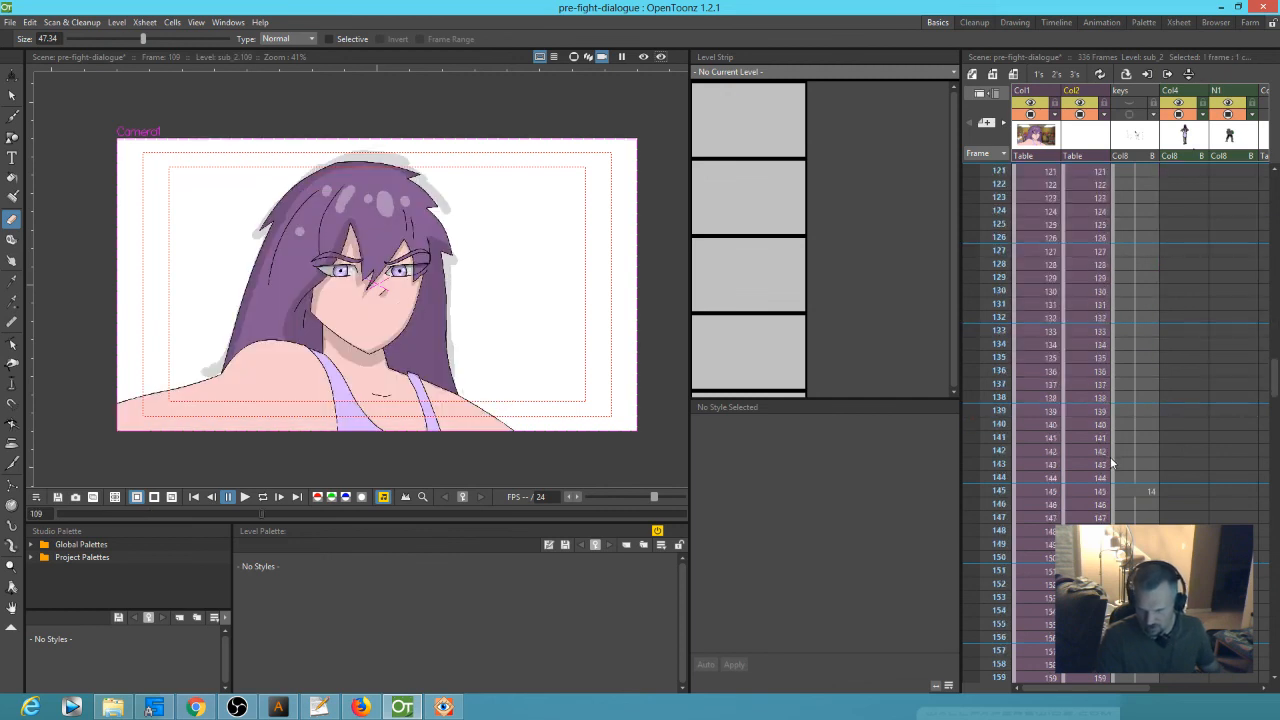
pyautogui.moveTo(1000, 440); pyautogui.dragTo(999, 493)
pyautogui.click(1051, 493)
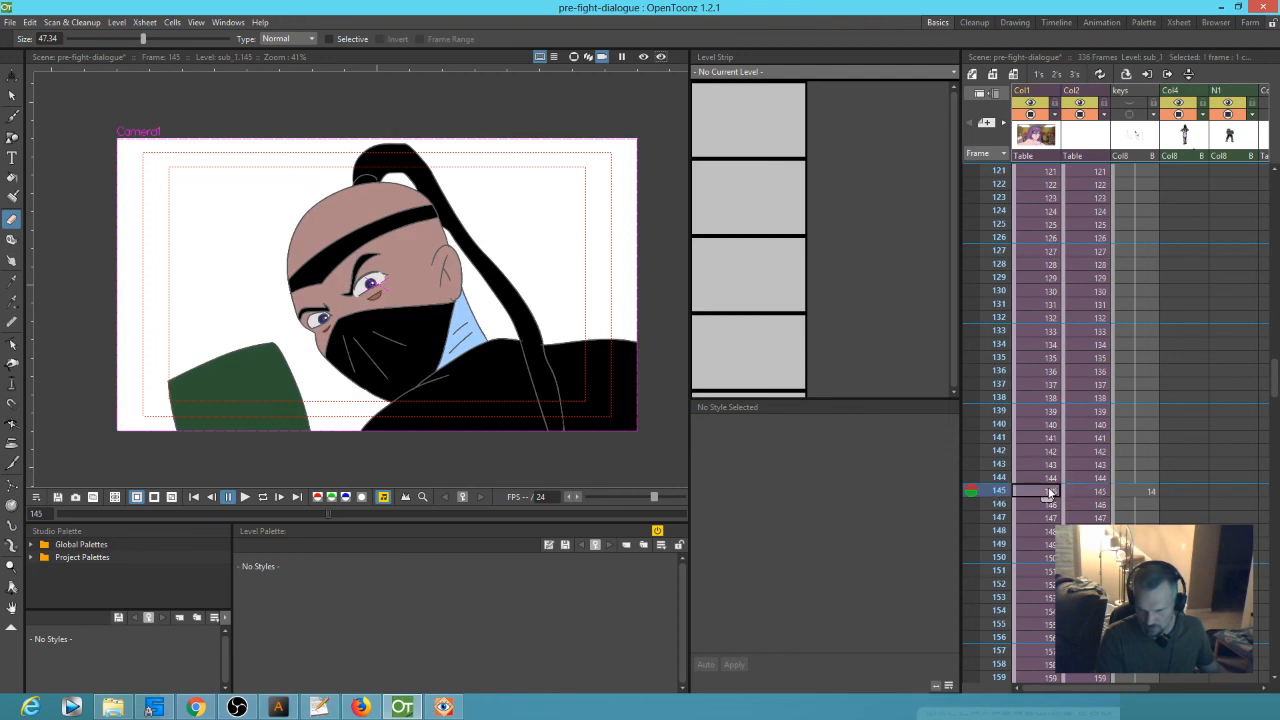
pyautogui.click(1052, 481)
pyautogui.click(1092, 491)
pyautogui.click(1089, 477)
pyautogui.scroll(6, 1088, 480)
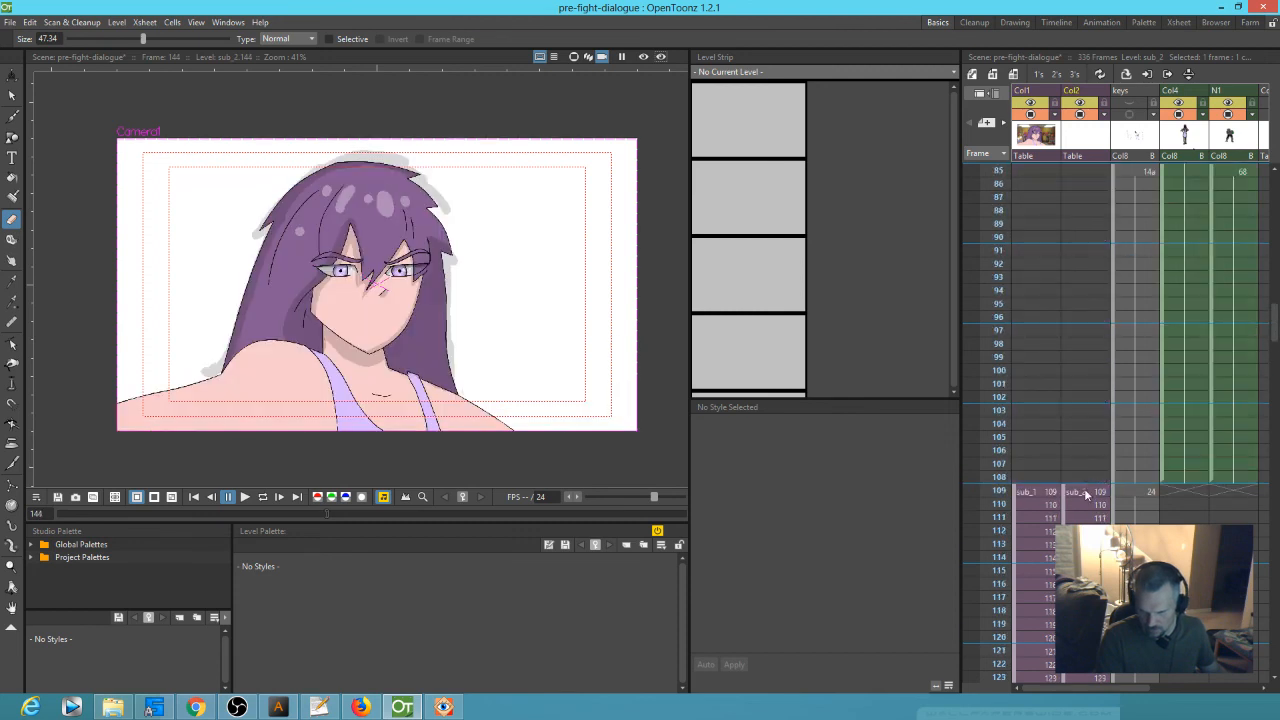
pyautogui.keyDown('shift'); pyautogui.click(1087, 493); pyautogui.keyUp('shift')
pyautogui.press('Delete')
# - Clear frames 145 through 168 of the sub_1 cells in Col1
pyautogui.scroll(-6, 1091, 498)
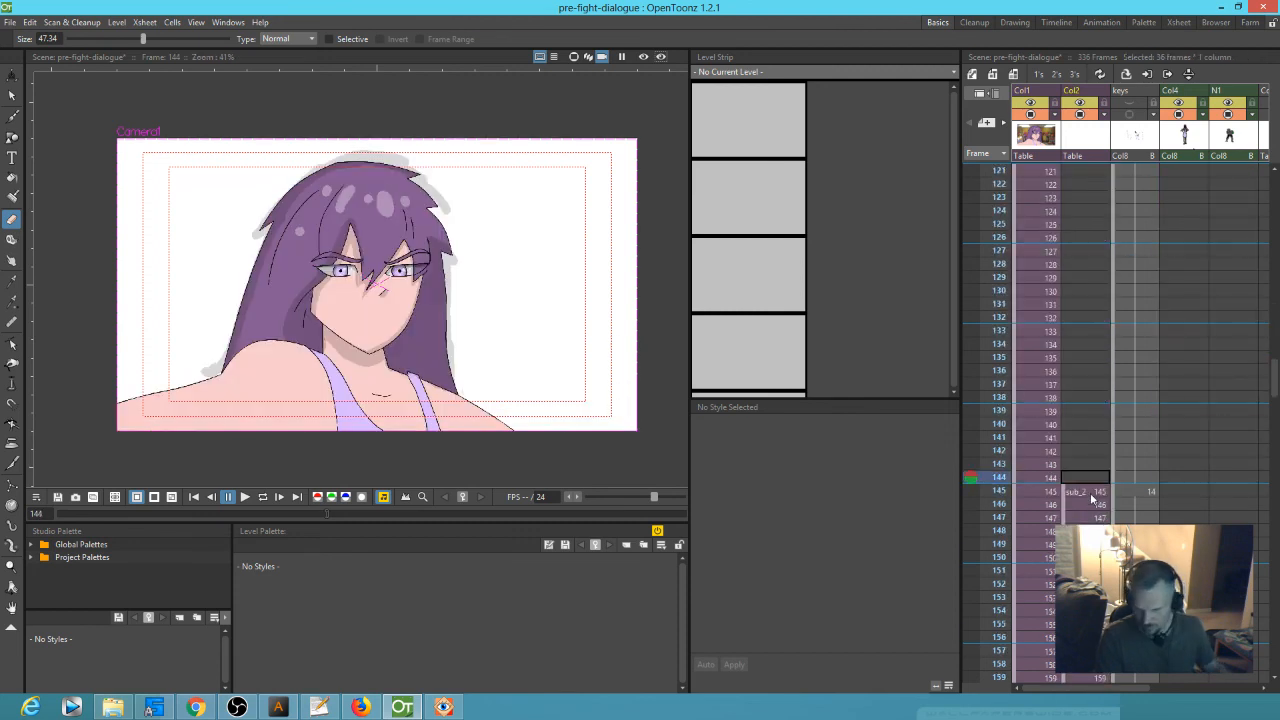
pyautogui.click(1052, 492)
pyautogui.scroll(-4, 1052, 505)
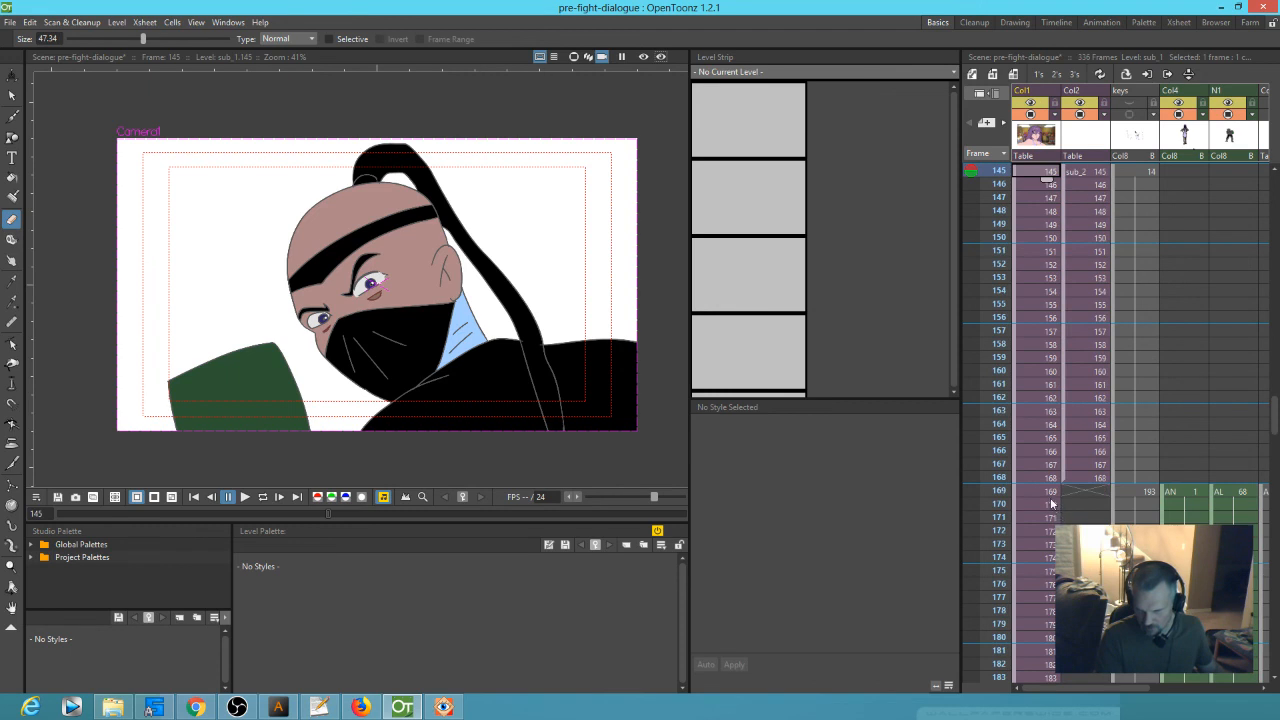
pyautogui.keyDown('shift'); pyautogui.click(1041, 480); pyautogui.keyUp('shift')
pyautogui.press('Delete')
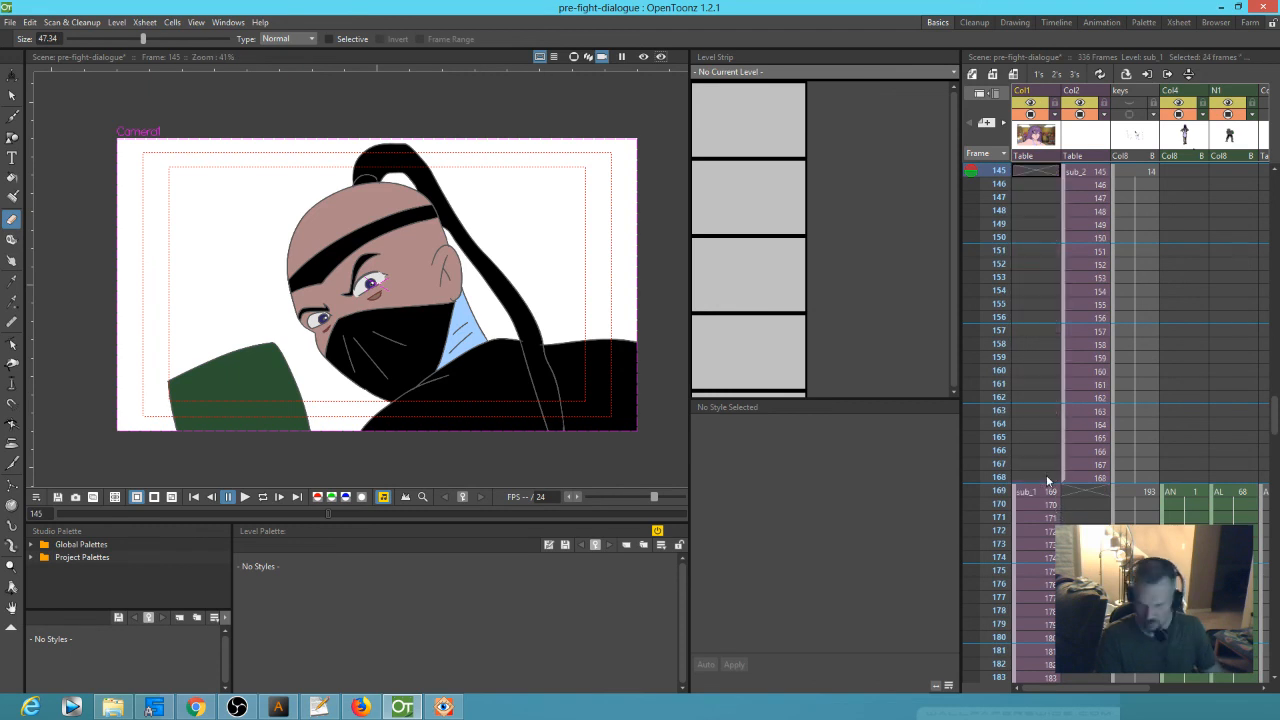
# - Clear frames 169 through 258 of sub_1 in Col1, where the full-body group shot plays
pyautogui.click(1036, 493)
pyautogui.scroll(-10, 1047, 519)
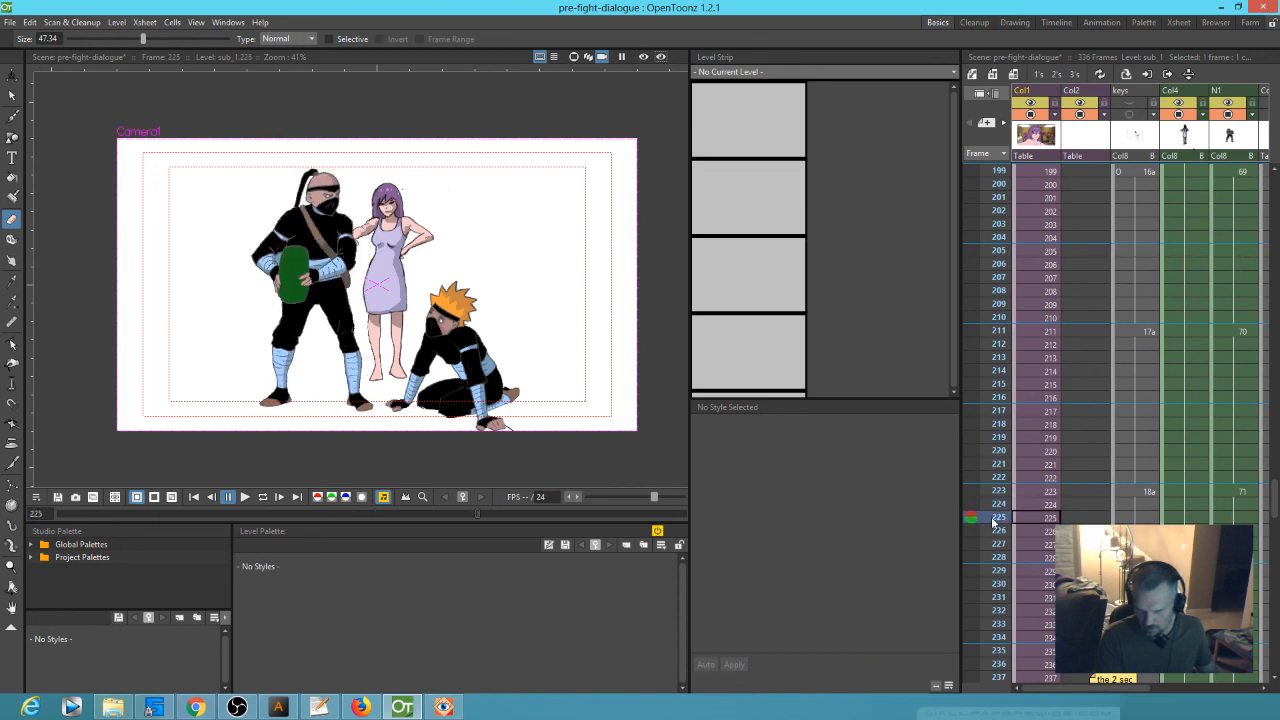
pyautogui.moveTo(1024, 518)
pyautogui.mouseDown()
pyautogui.moveTo(1023, 478)
pyautogui.moveTo(1022, 532)
pyautogui.moveTo(1038, 184)
pyautogui.moveTo(1052, 322)
pyautogui.moveTo(1052, 308)
pyautogui.mouseUp()
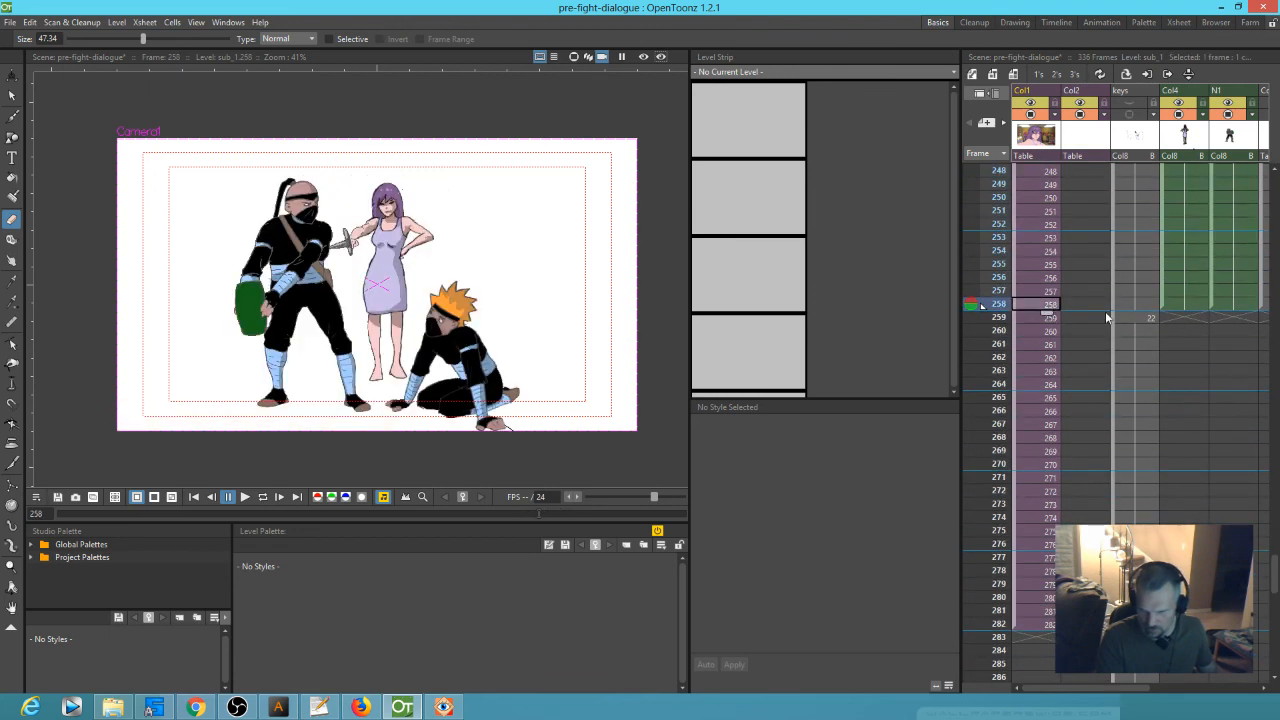
pyautogui.scroll(10, 1087, 338)
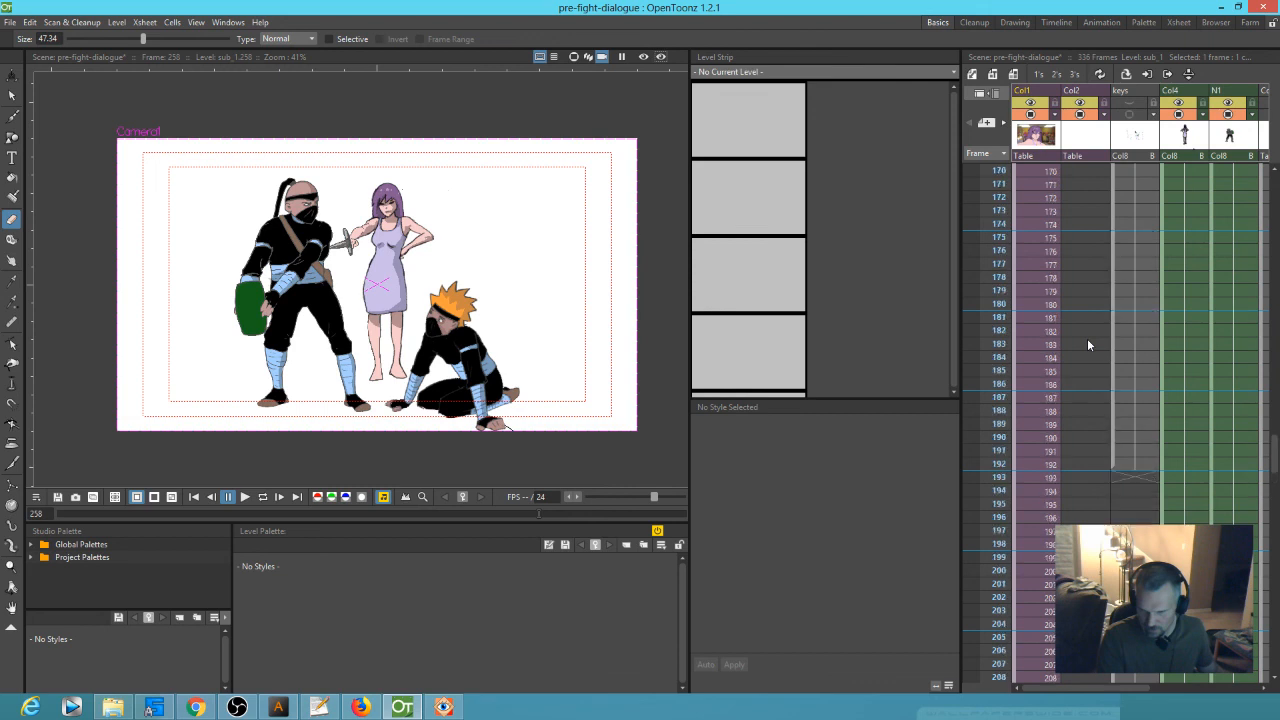
pyautogui.scroll(2, 1087, 338)
pyautogui.keyDown('shift'); pyautogui.click(1040, 405); pyautogui.keyUp('shift')
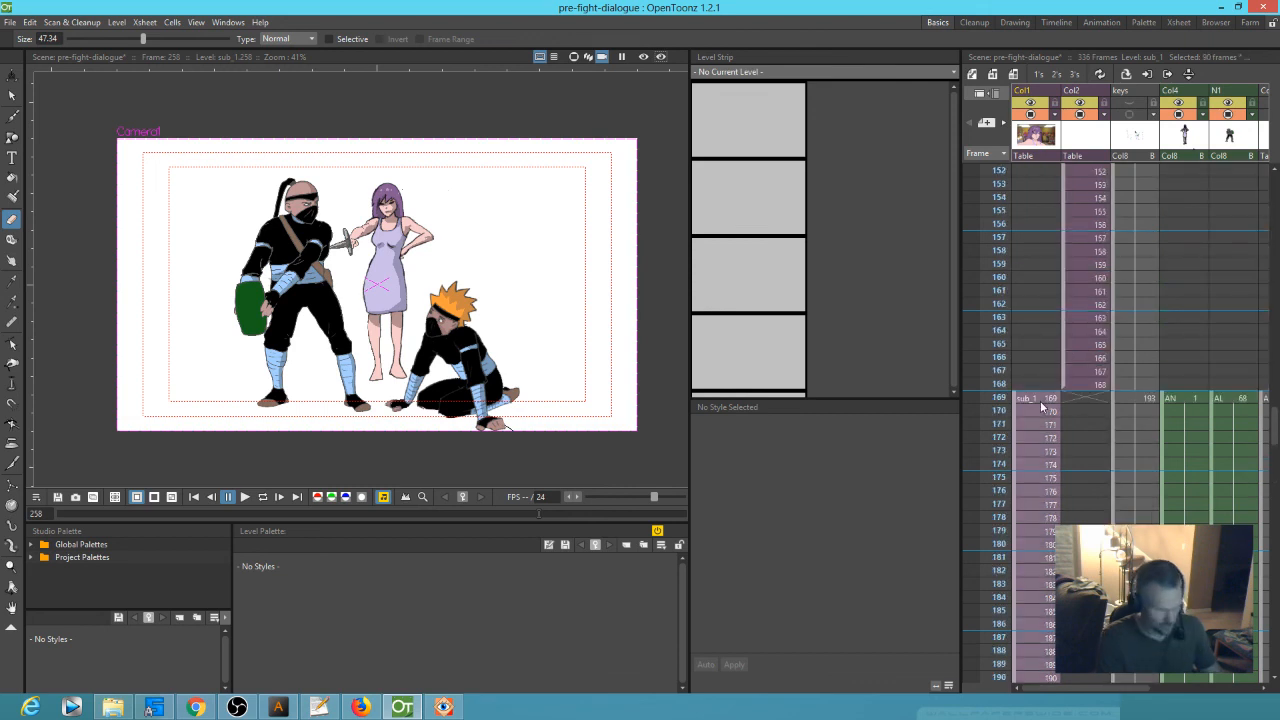
pyautogui.press('Insert')
pyautogui.scroll(-13, 1043, 412)
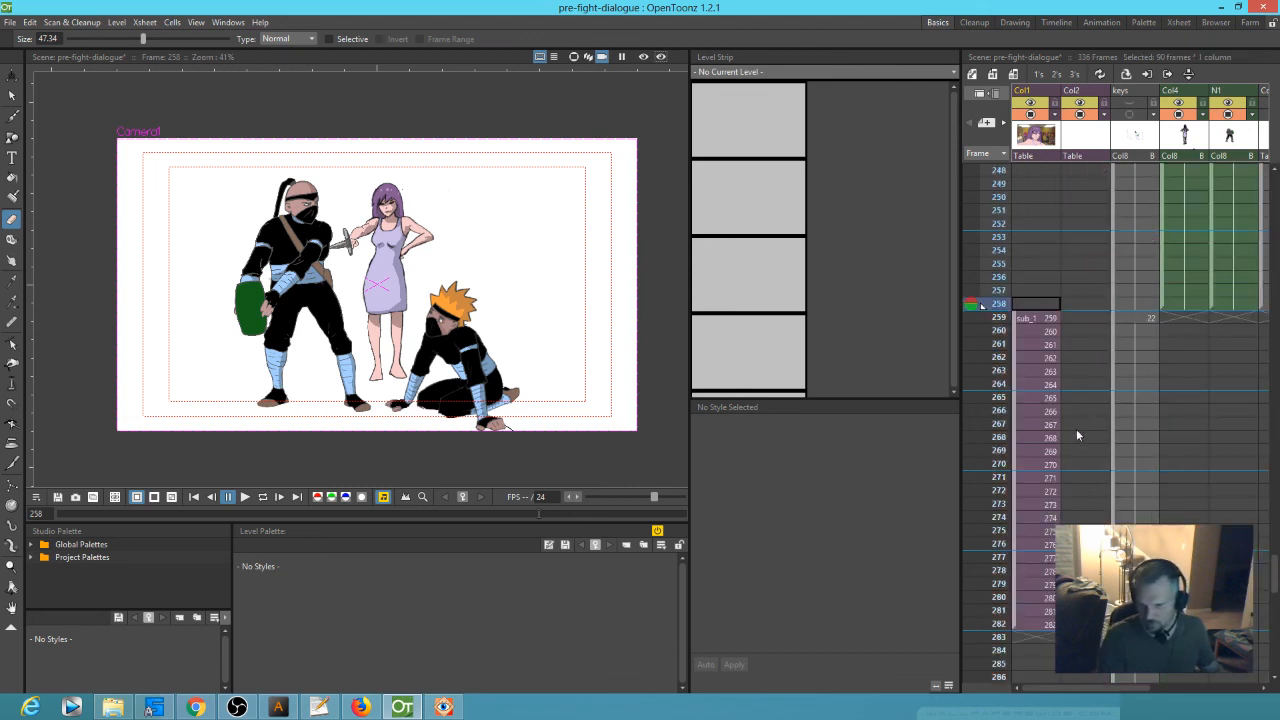
# - Compare the shots at frames 25 and 1, and open the sub_1 sub-xsheet from its cell at frame 1
pyautogui.scroll(20, 1073, 417)
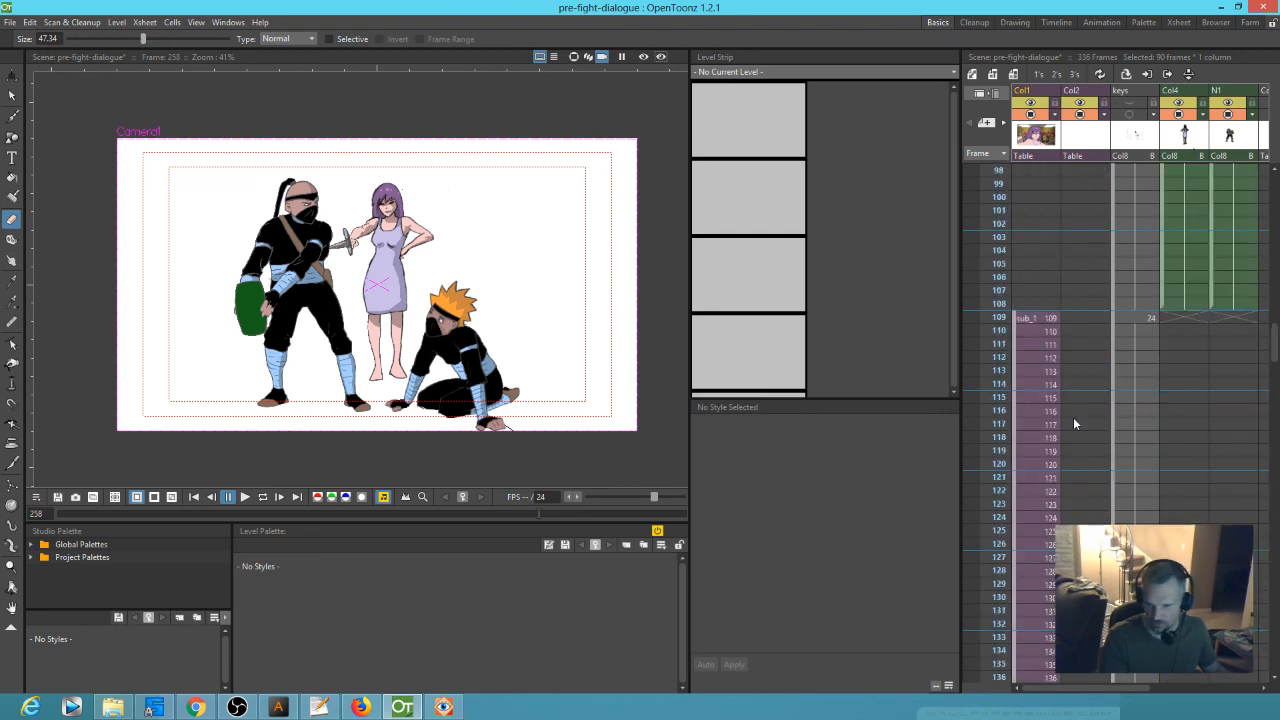
pyautogui.scroll(7, 1073, 417)
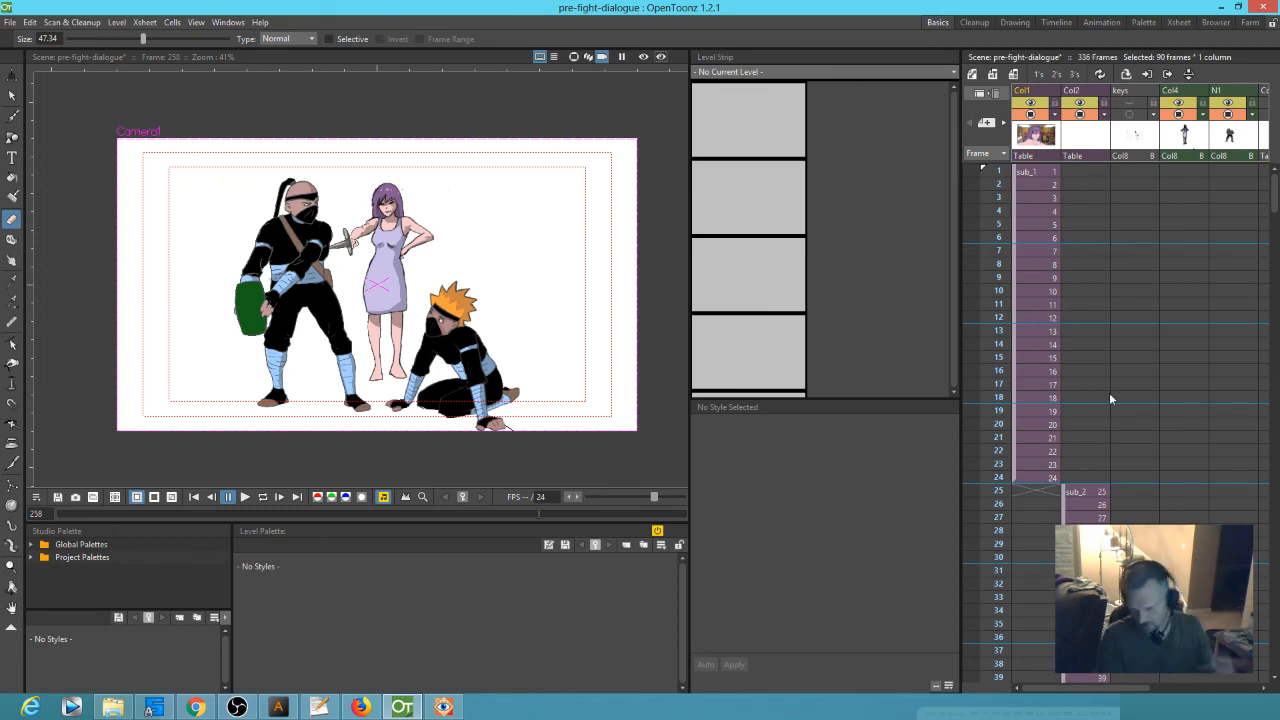
pyautogui.click(1083, 495)
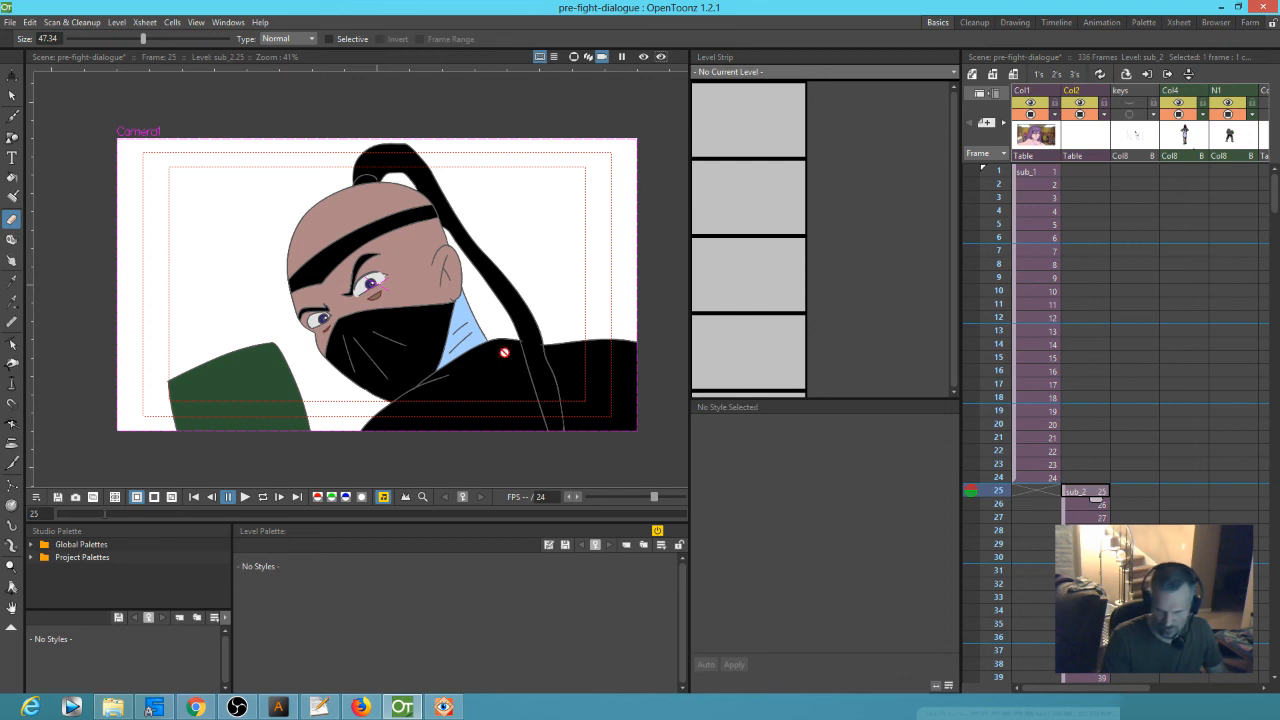
pyautogui.click(1034, 172)
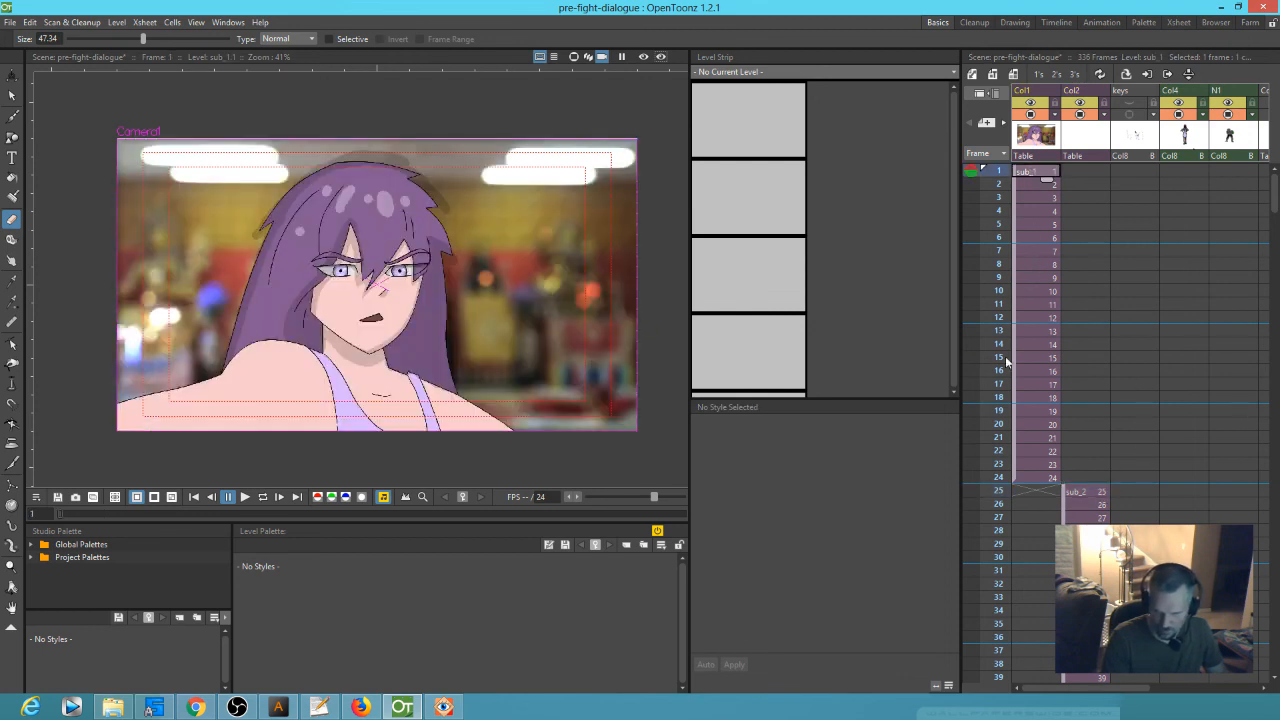
pyautogui.doubleClick(1027, 175)
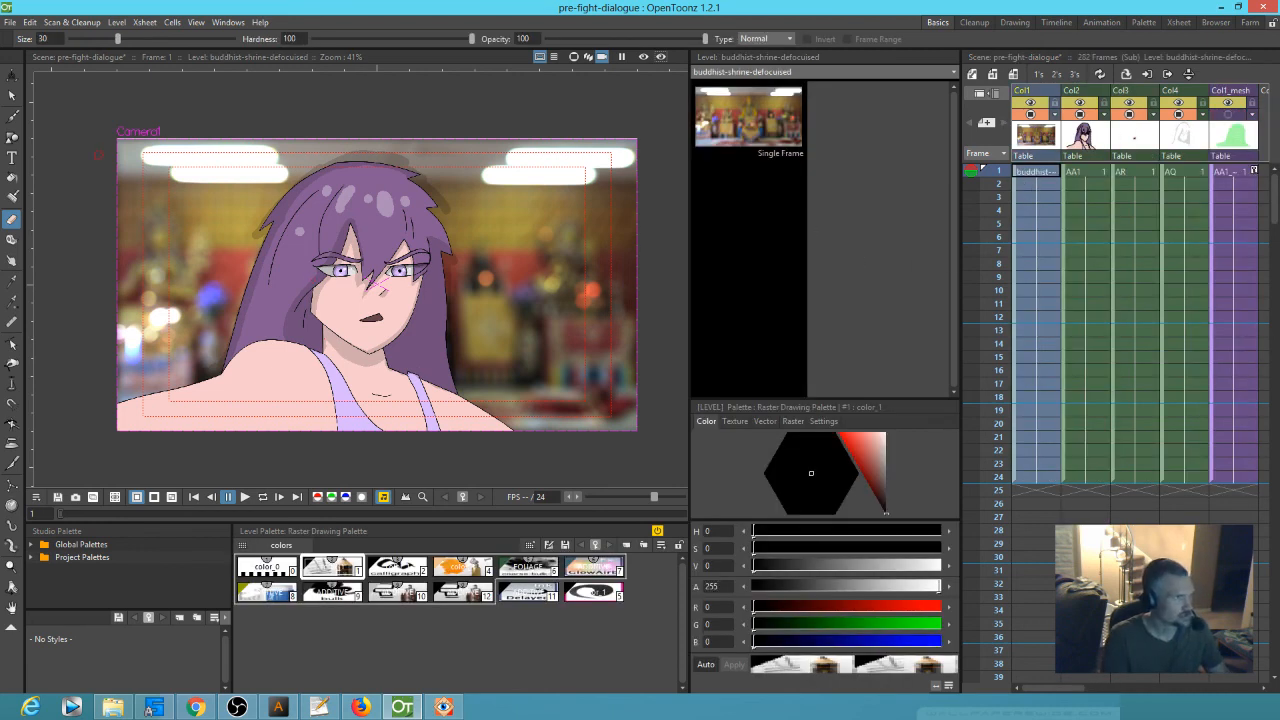
# - In the Stage Schematic, parent the AA1, AQ and AR columns to the AA1_mesh column
pyautogui.hotkey('shift', 's')
pyautogui.moveTo(431, 241); pyautogui.dragTo(727, 194)
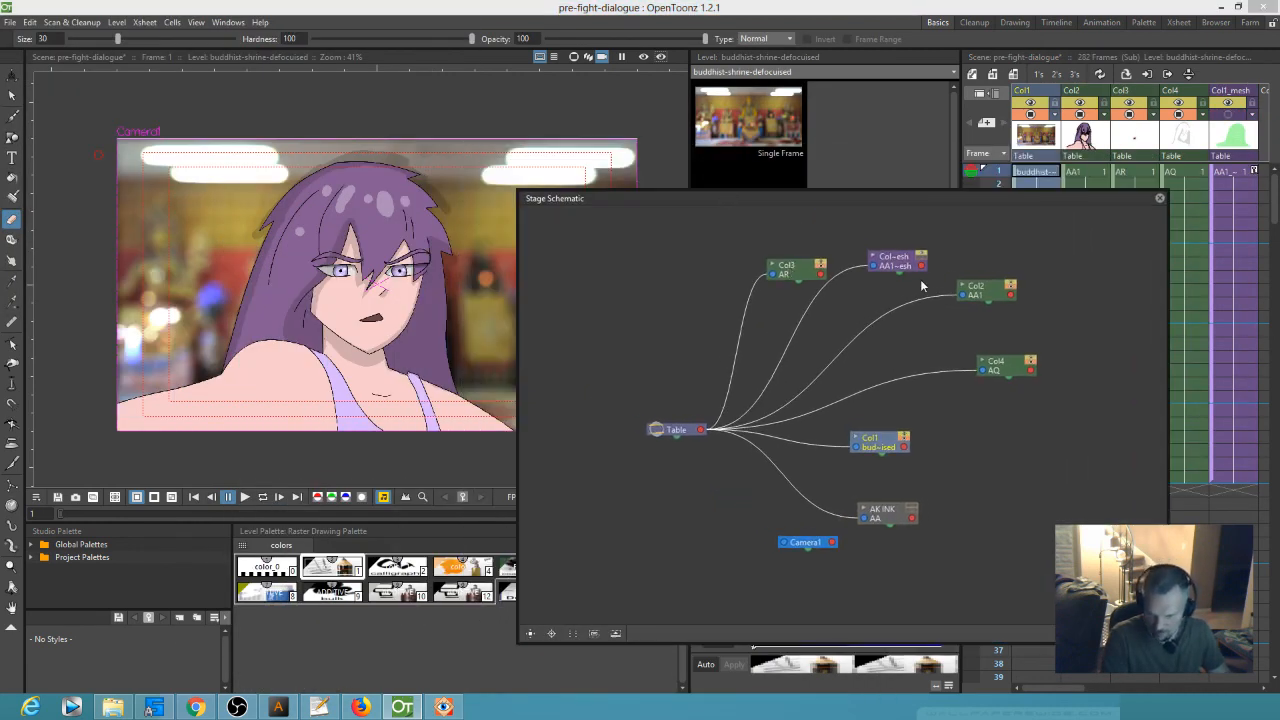
pyautogui.moveTo(963, 295); pyautogui.dragTo(921, 265)
pyautogui.moveTo(982, 372); pyautogui.dragTo(846, 365)
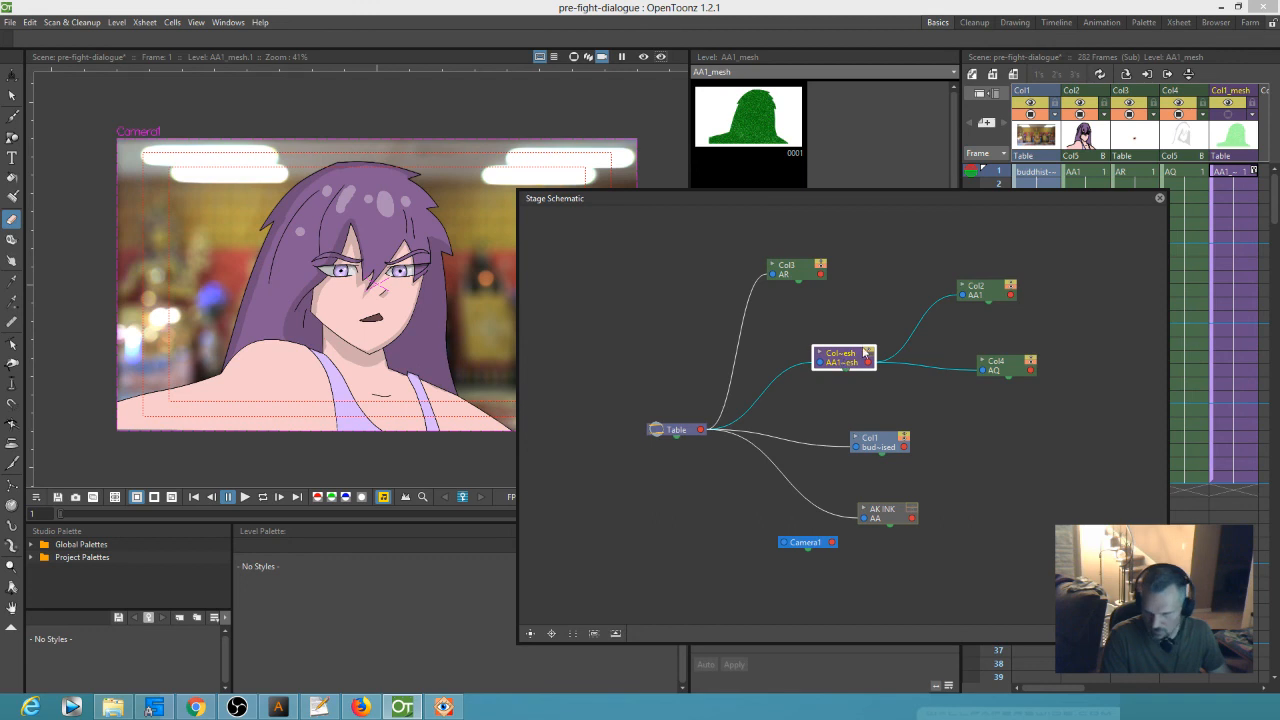
pyautogui.moveTo(778, 278); pyautogui.dragTo(869, 363)
# - Arrange the AR, AA1, AQ and mesh nodes neatly in the Stage Schematic and close it
pyautogui.moveTo(813, 281); pyautogui.dragTo(991, 249)
pyautogui.moveTo(998, 296); pyautogui.dragTo(993, 282)
pyautogui.moveTo(1000, 366); pyautogui.dragTo(990, 338)
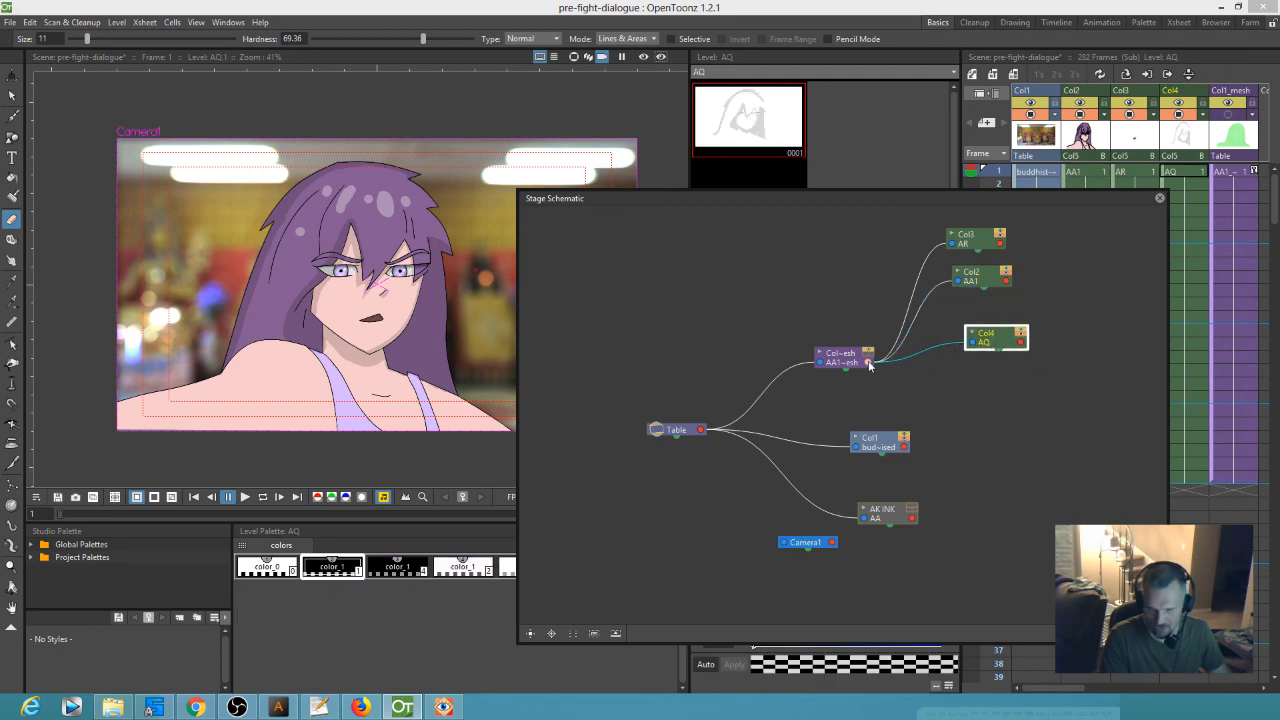
pyautogui.click(846, 358)
pyautogui.moveTo(846, 358); pyautogui.dragTo(835, 355)
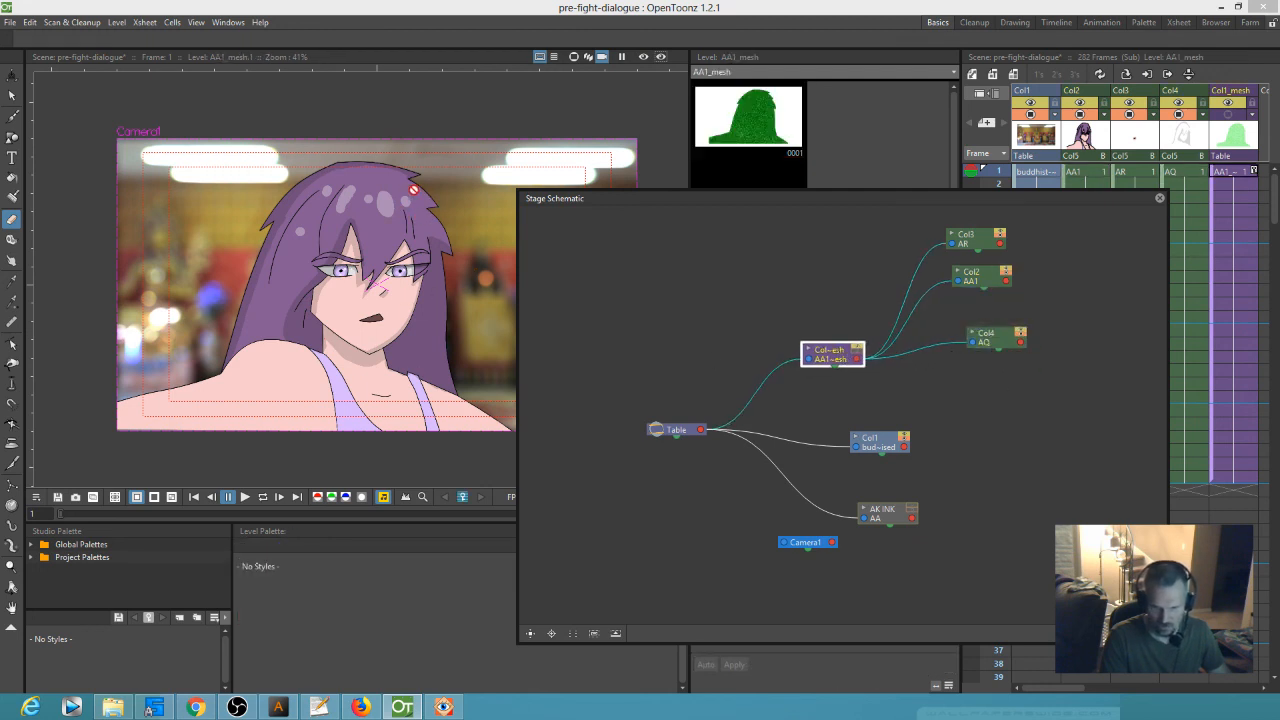
pyautogui.click(462, 88)
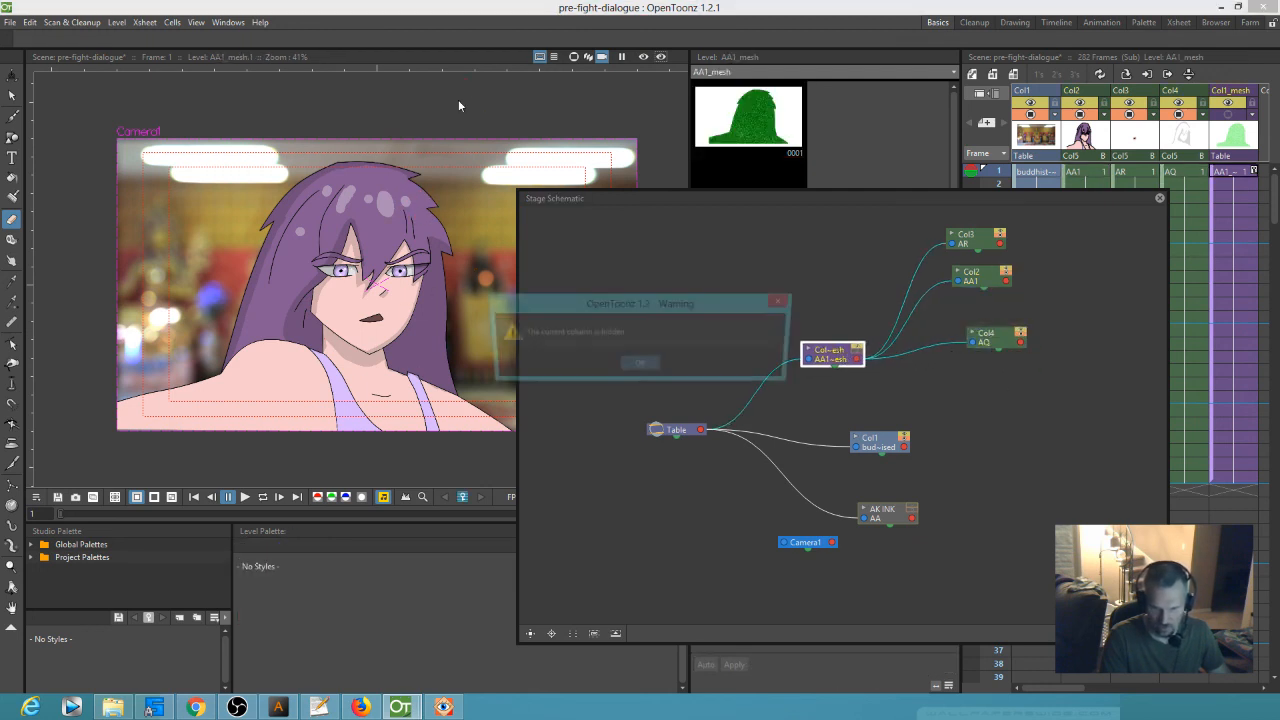
pyautogui.click(638, 364)
pyautogui.click(1160, 198)
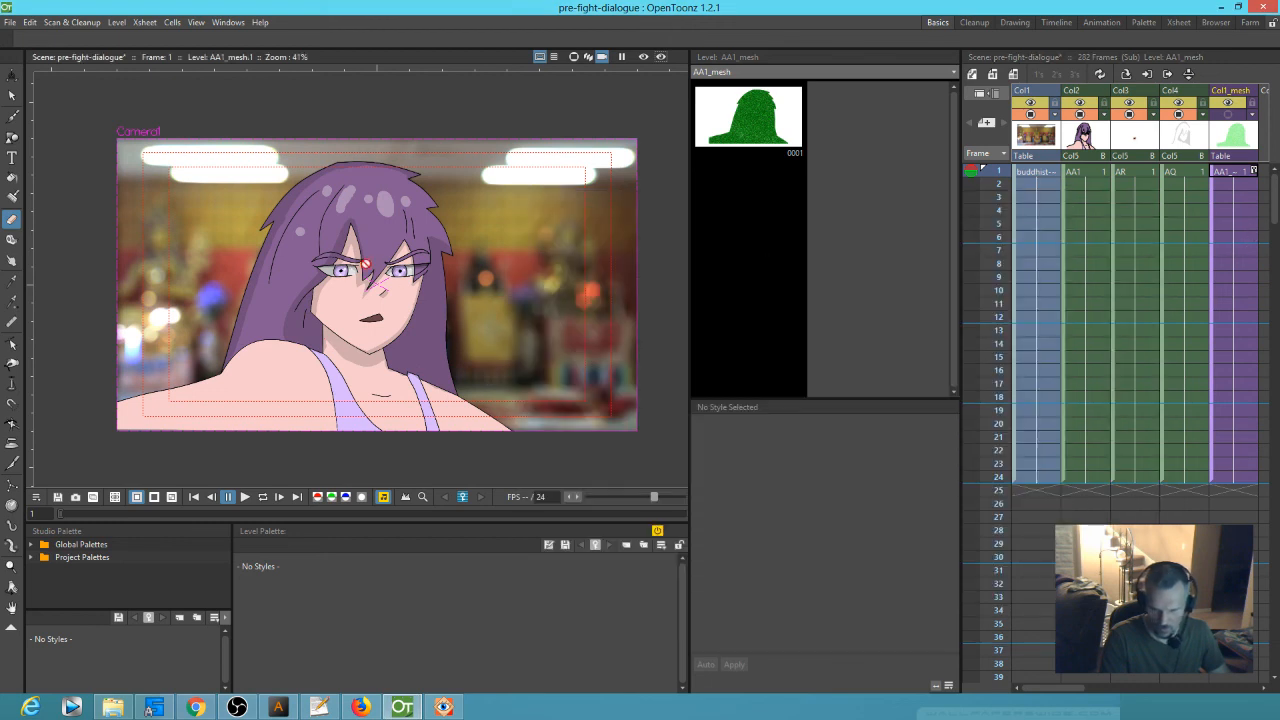
# - Inspect the woman's face up close and save the scene
pyautogui.scroll(3, 366, 264)
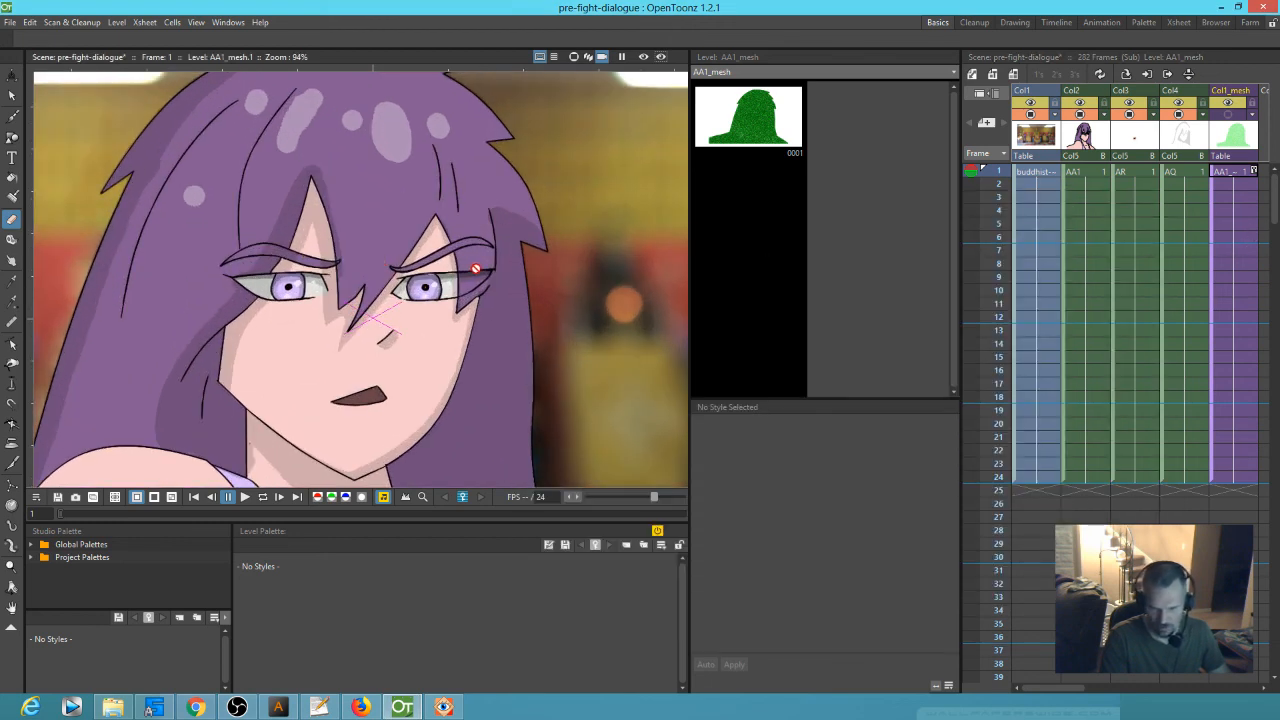
pyautogui.scroll(-4, 475, 268)
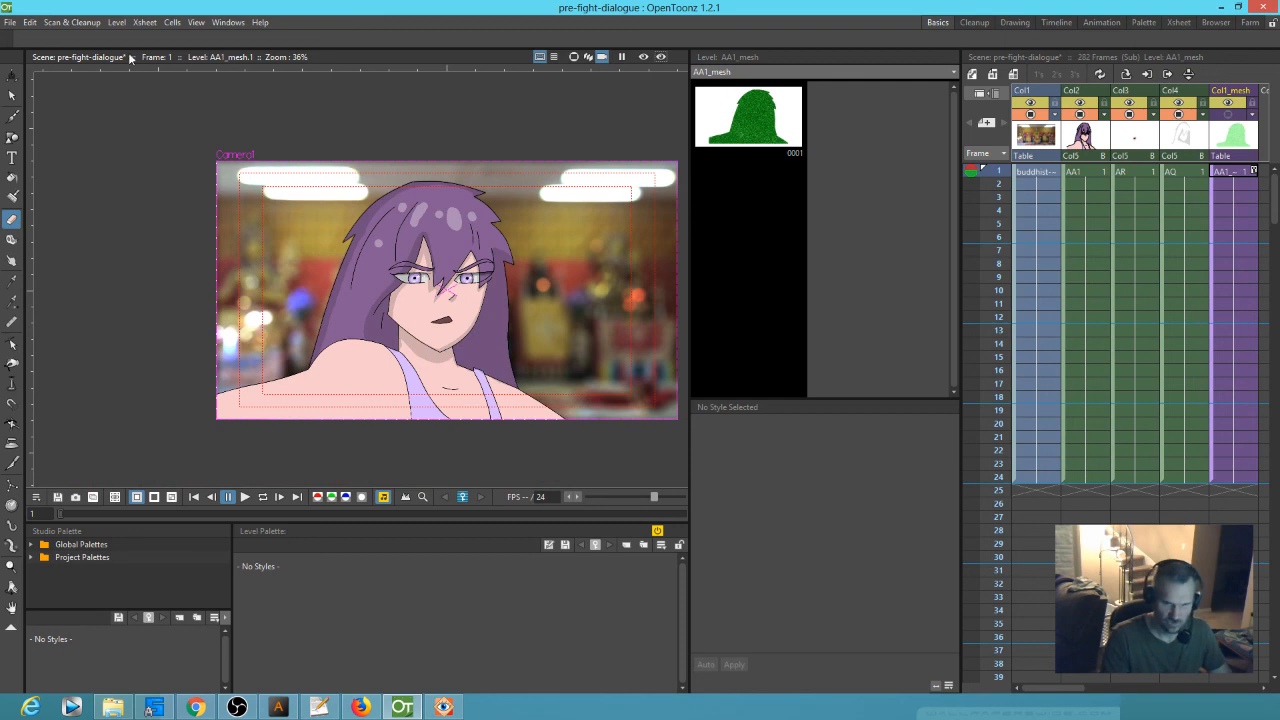
pyautogui.click(9, 22)
pyautogui.click(48, 68)
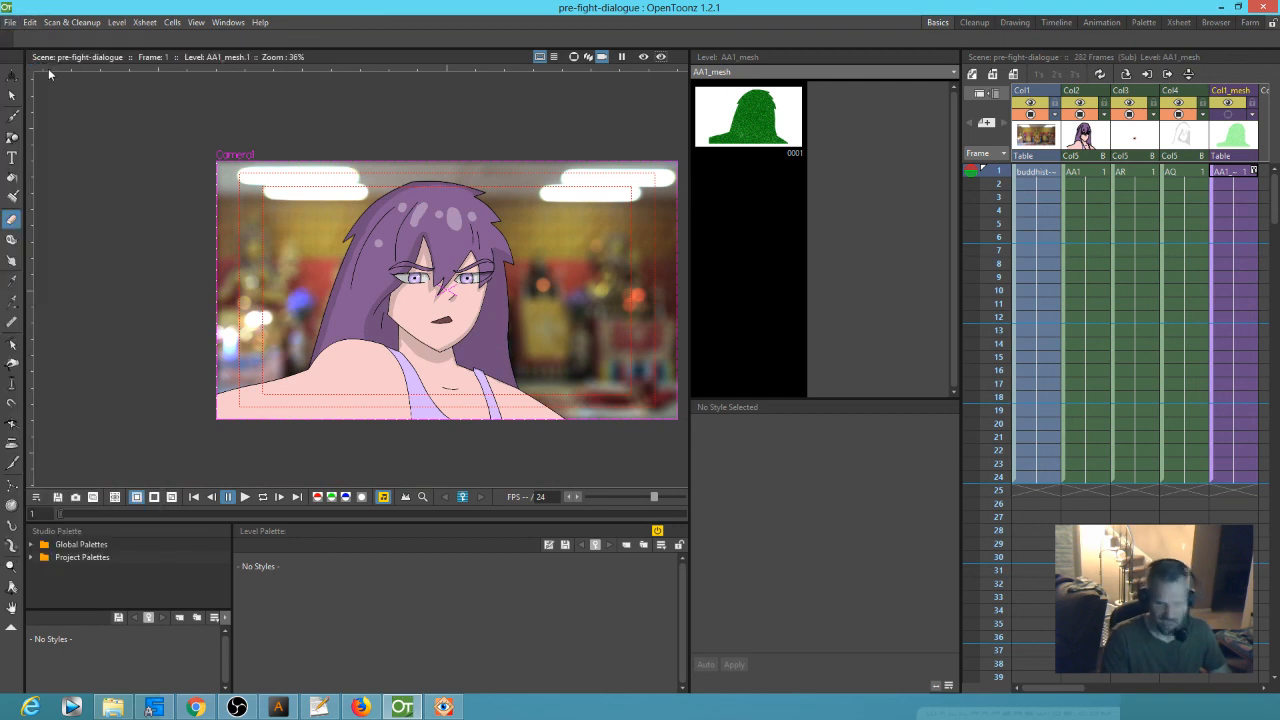